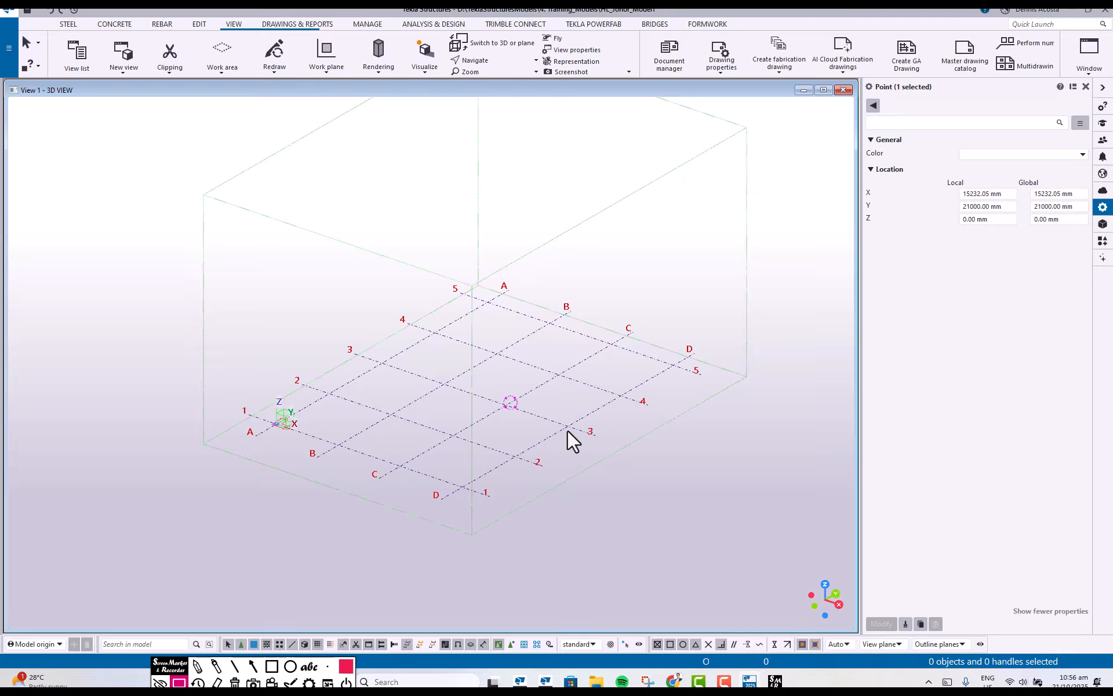
Start the Pad Footing command for placing a concrete footing in the 3D model
scroll(418, 453, "up", 8)
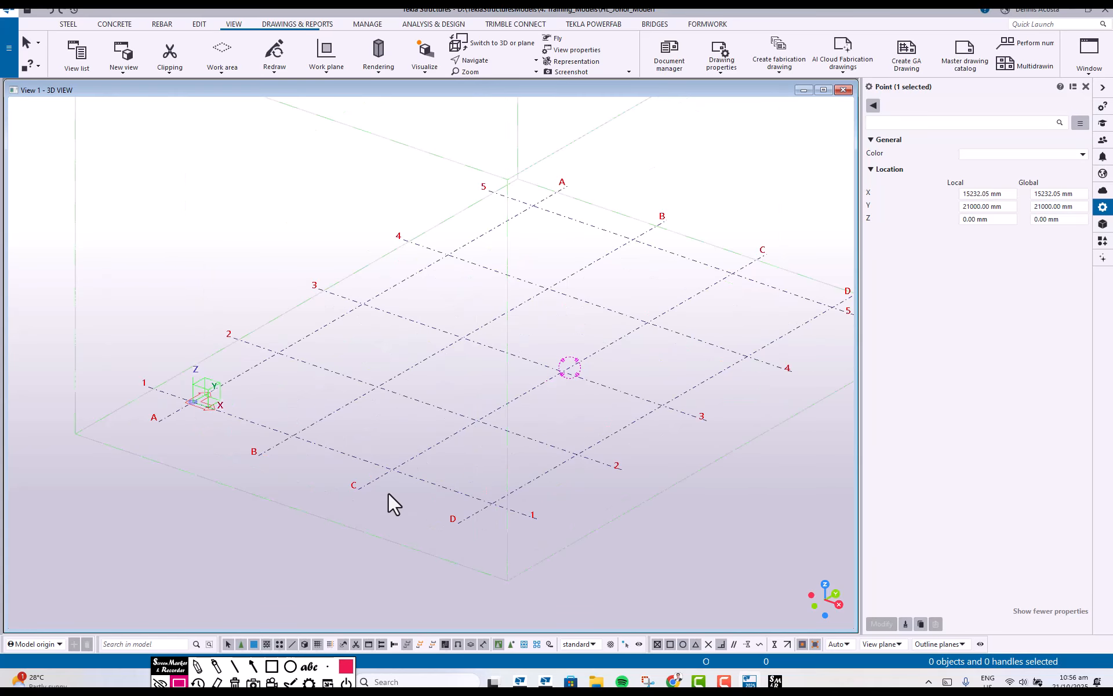
middle_click_drag(392, 489, 437, 463)
scroll(441, 457, "down", 4)
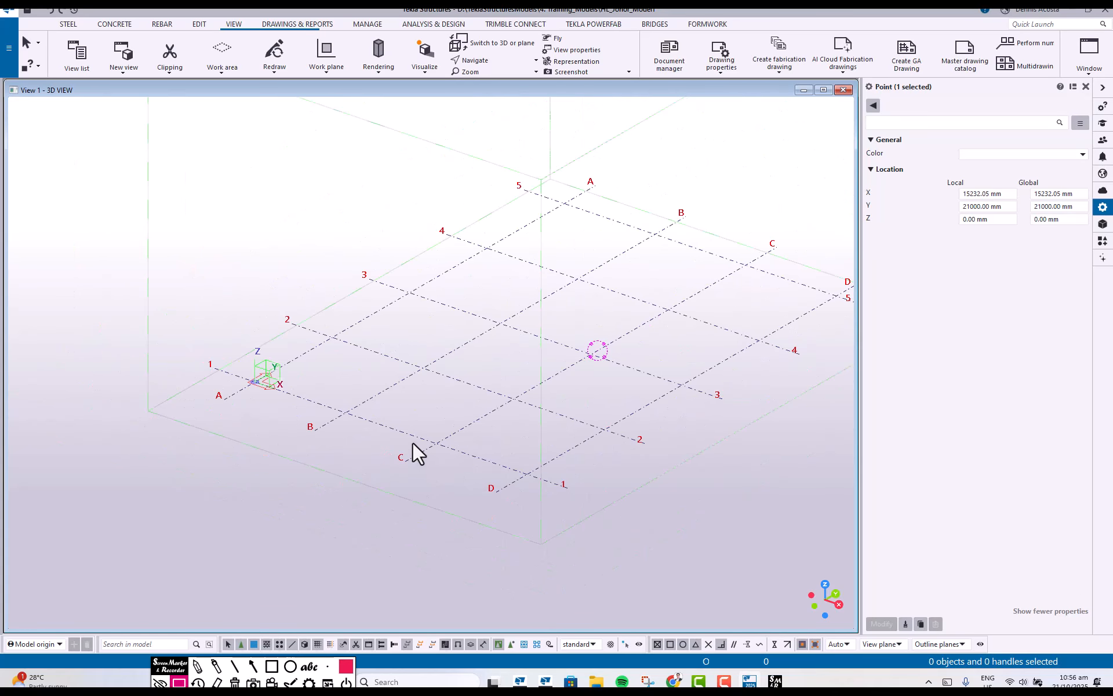
left_click(115, 25)
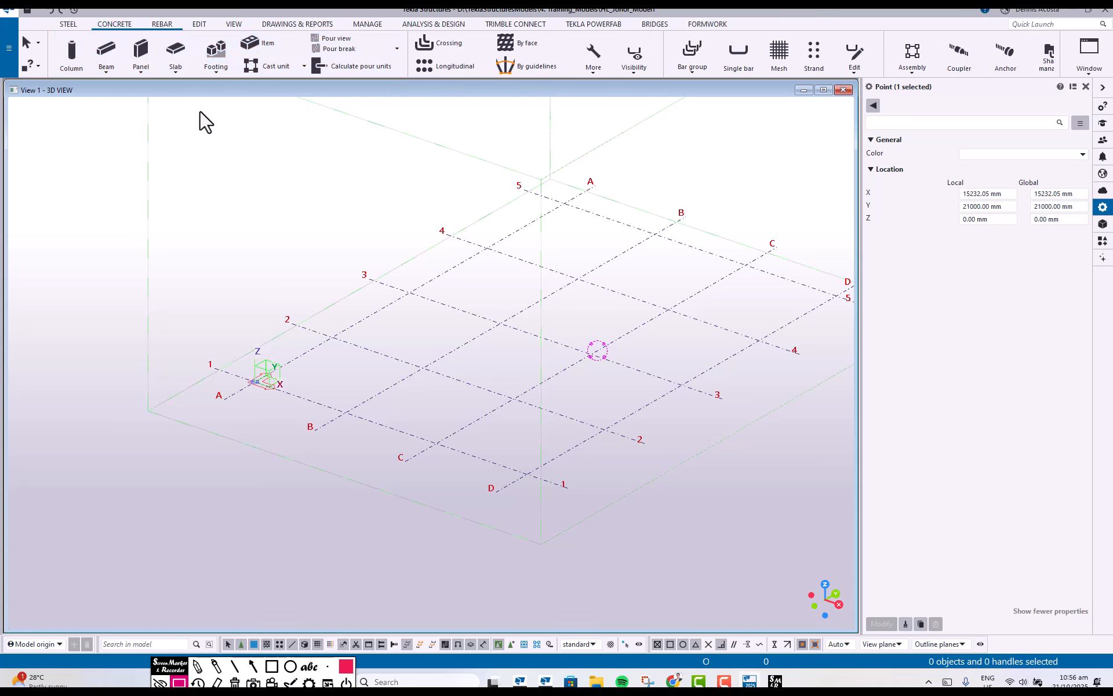
left_click(216, 55)
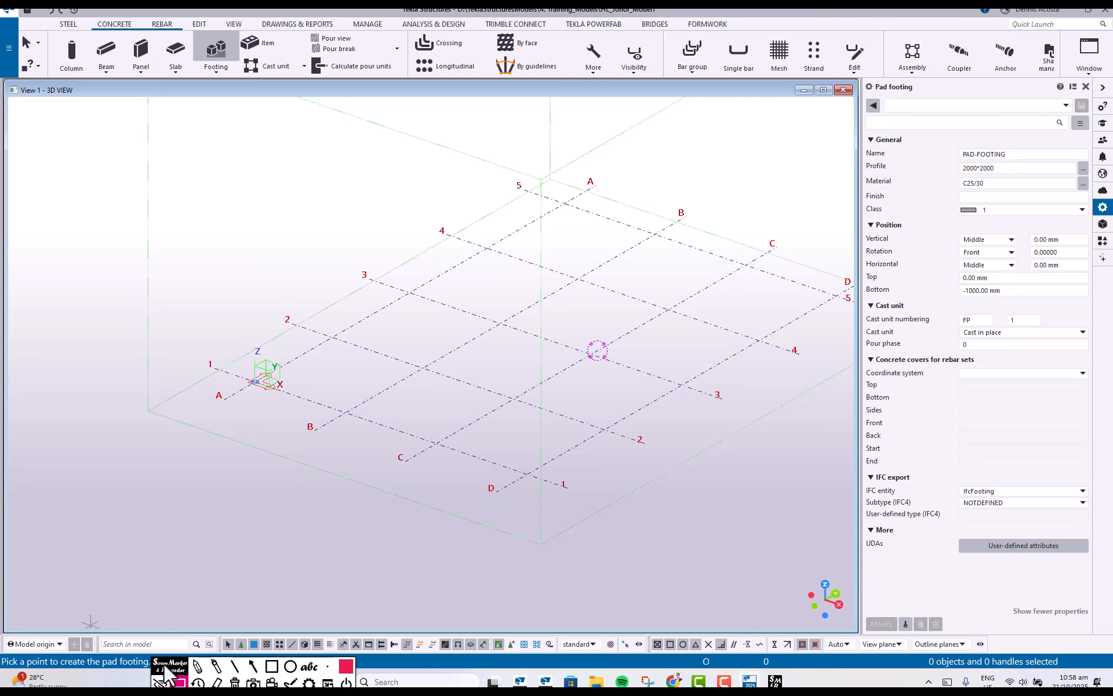
left_click_drag(165, 664, 200, 664)
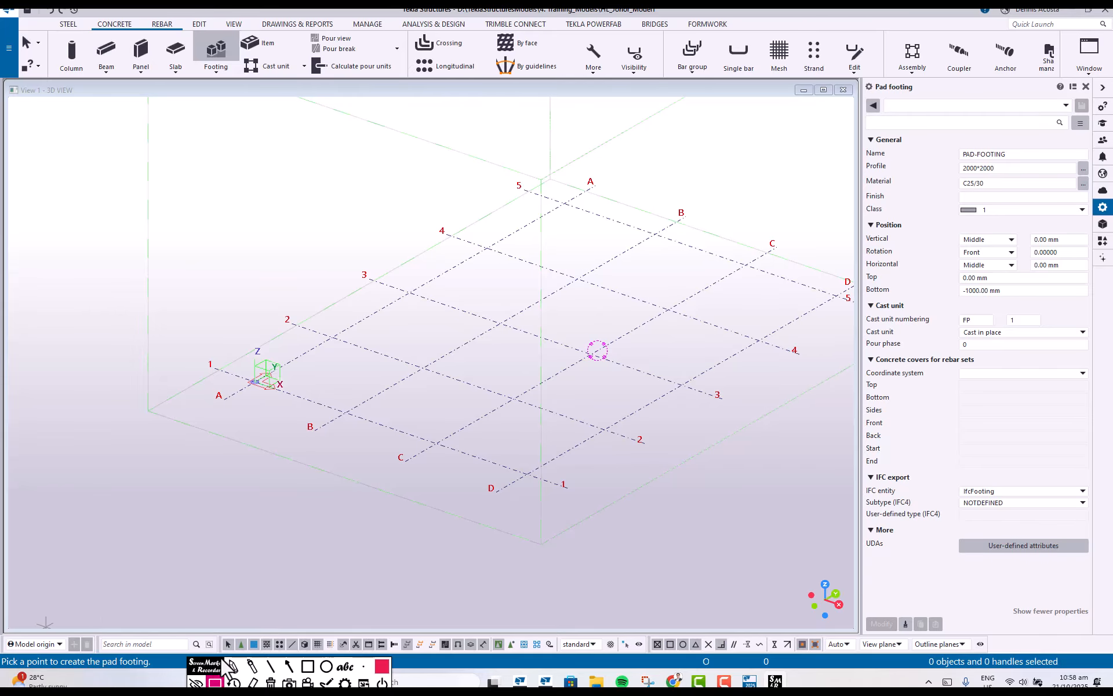
left_click(308, 666)
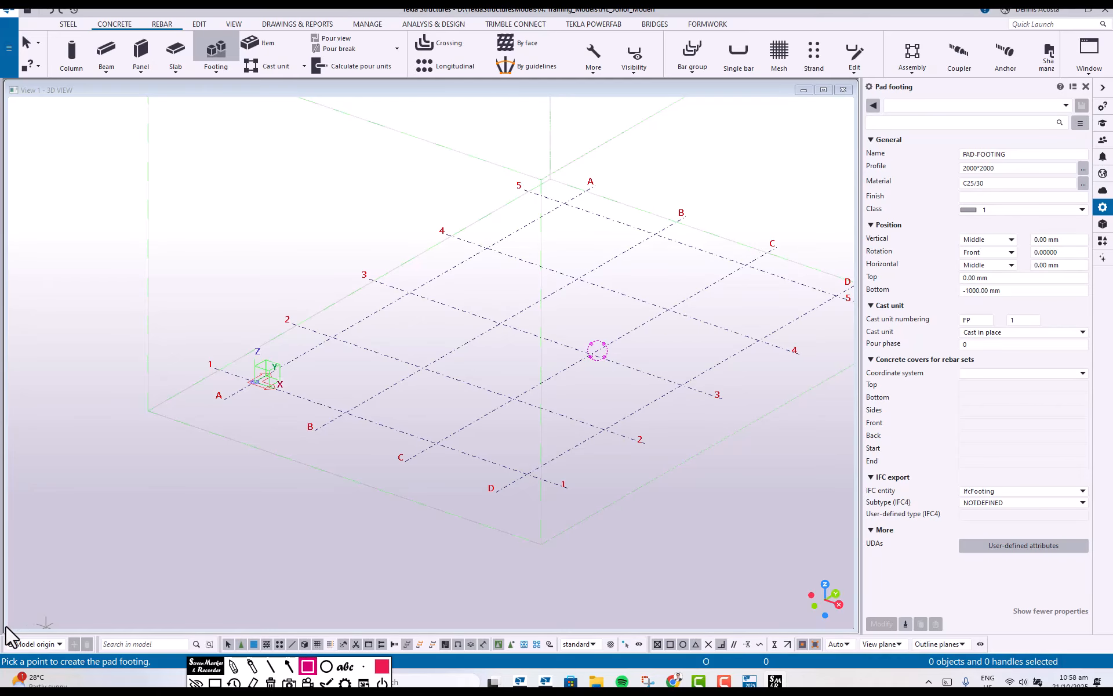
mouse_move(4, 630)
left_mouse_down()
mouse_move(16, 677)
mouse_move(161, 679)
left_mouse_up()
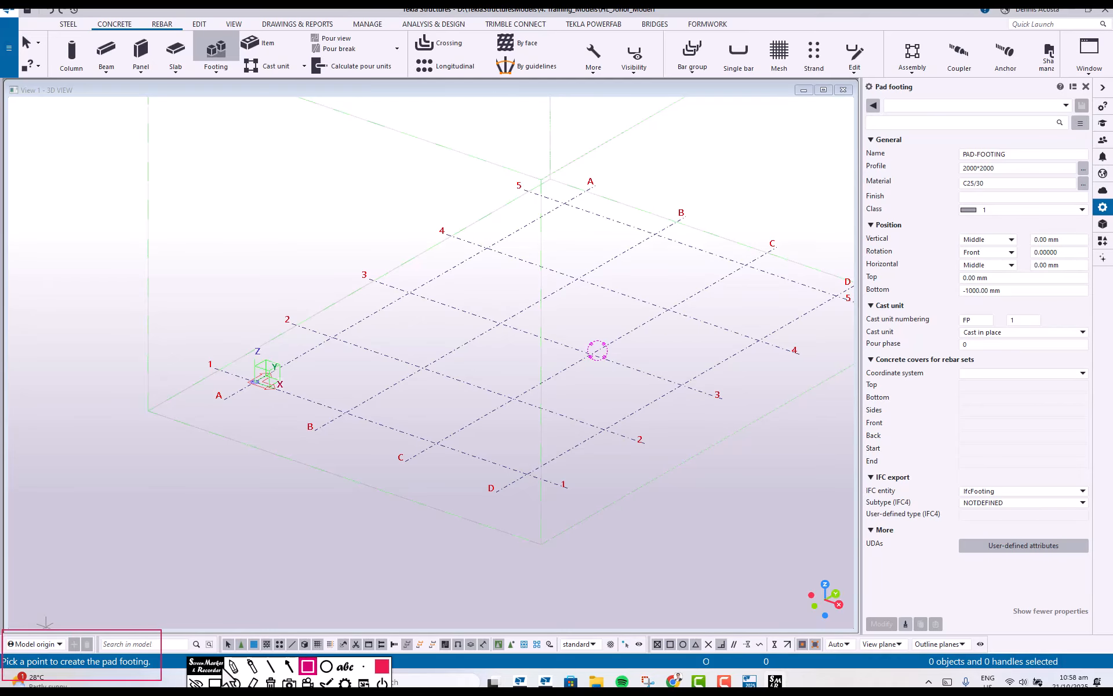
left_click(289, 665)
mouse_move(546, 125)
left_mouse_down()
mouse_move(79, 621)
mouse_move(105, 626)
mouse_move(104, 645)
left_mouse_up()
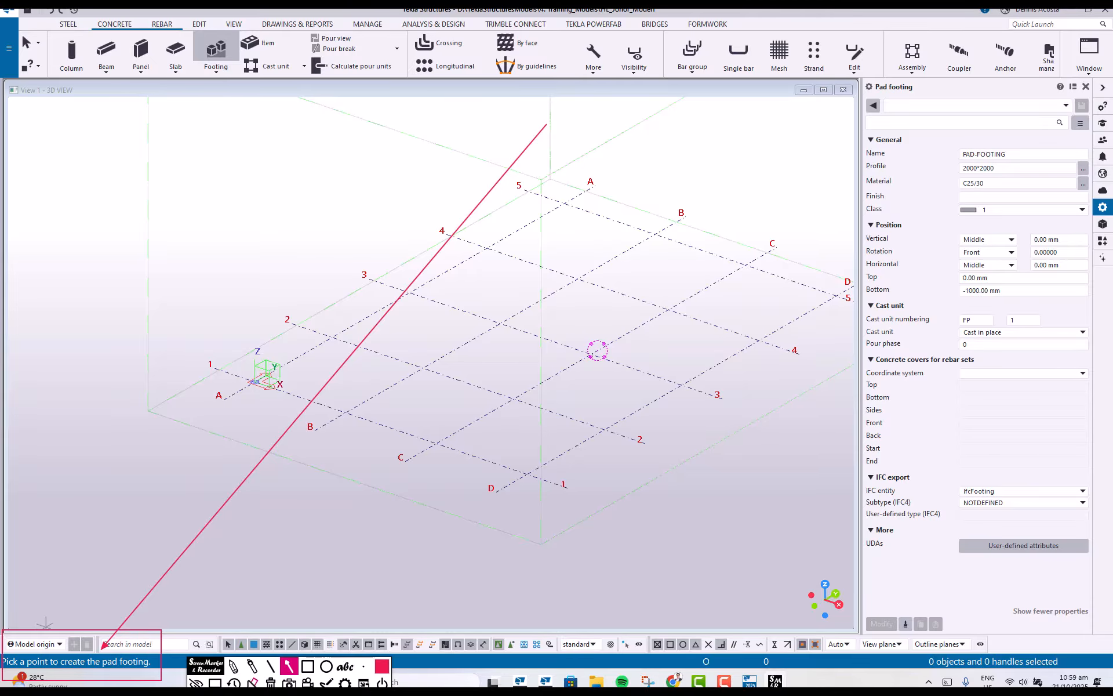
left_click(215, 683)
left_click(213, 681)
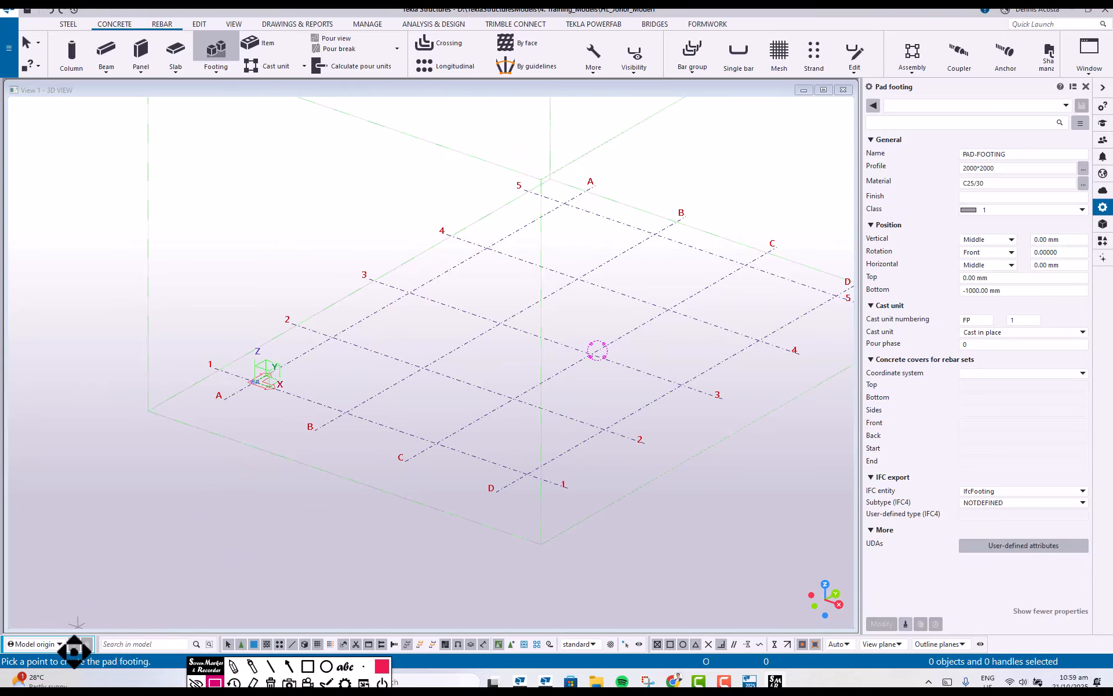
Place a pad footing at the intersection of grid lines D and 1 and end the command
mouse_move(103, 677)
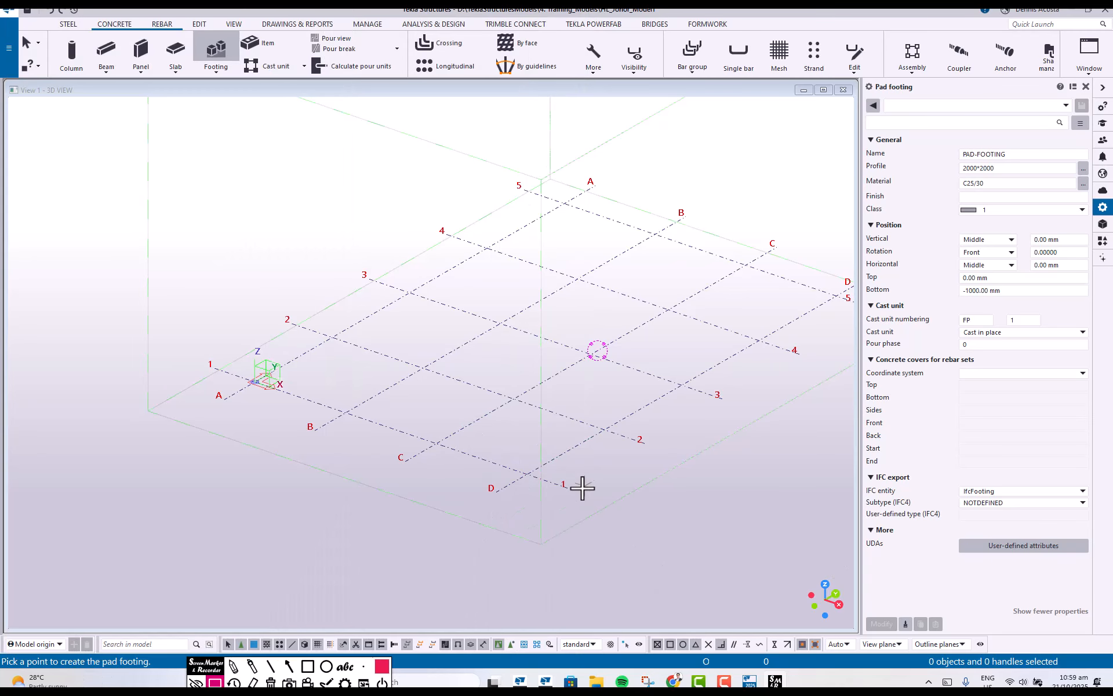
left_click(526, 475)
scroll(539, 504, "up", 5)
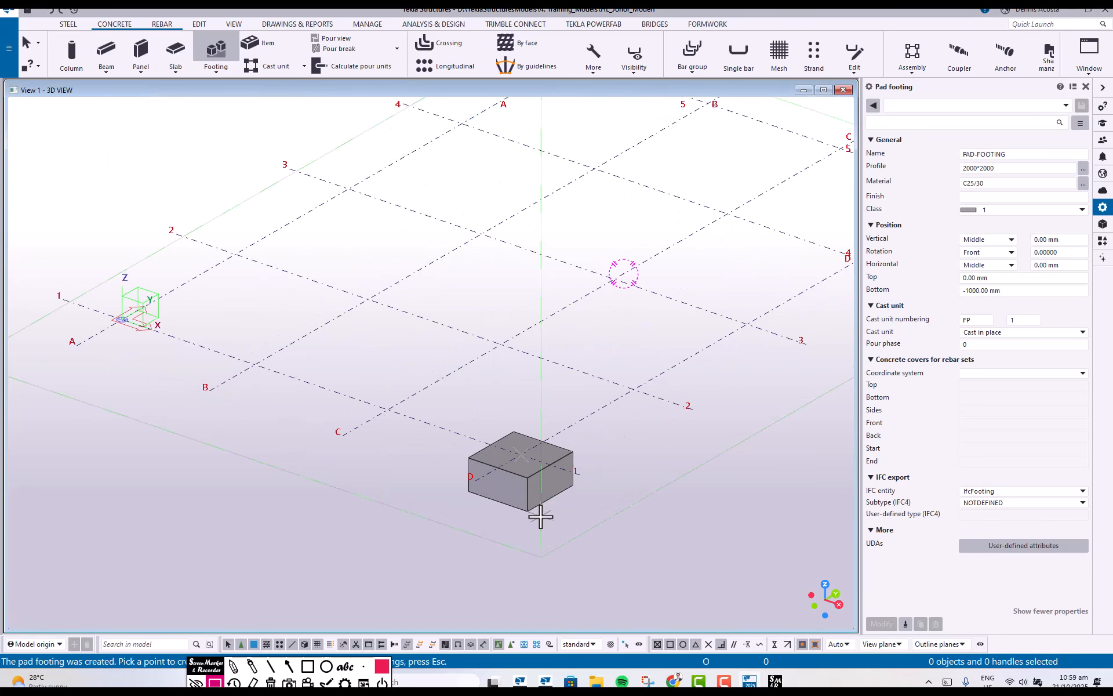
right_click(666, 291)
left_click(700, 299)
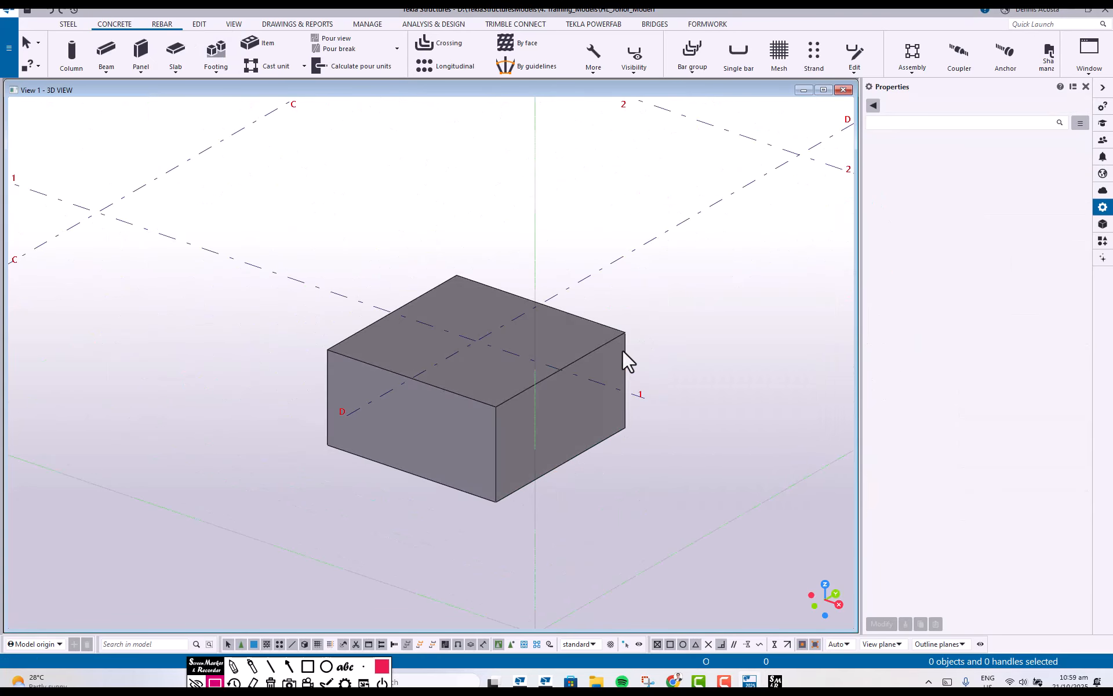
Select the pad footing at grid intersection D/1 and set its profile to 1500*1500
left_click(622, 350)
middle_click_drag(670, 380, 592, 414)
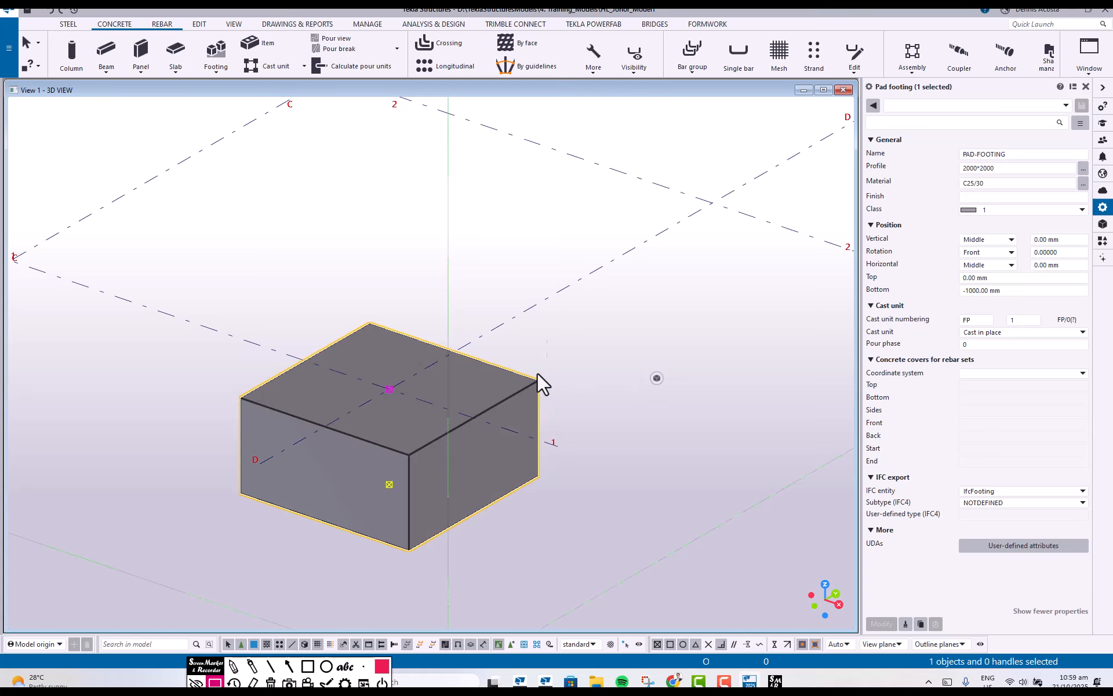
middle_click_drag(512, 443, 545, 416)
middle_click_drag(538, 397, 595, 334)
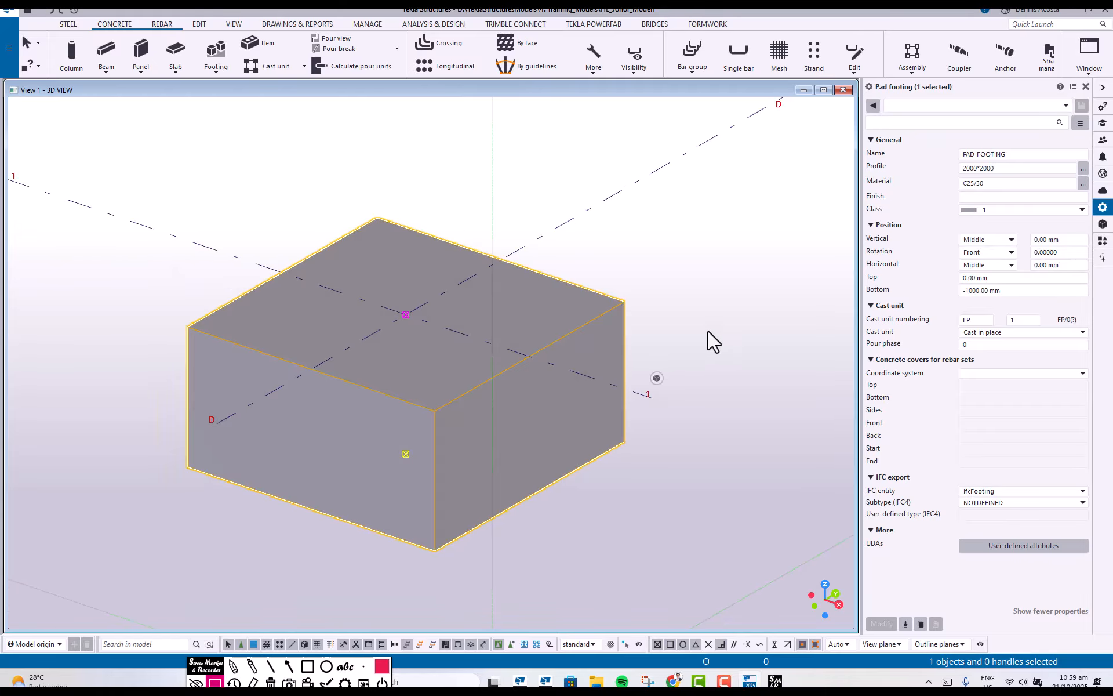
left_click_drag(1014, 154, 890, 158)
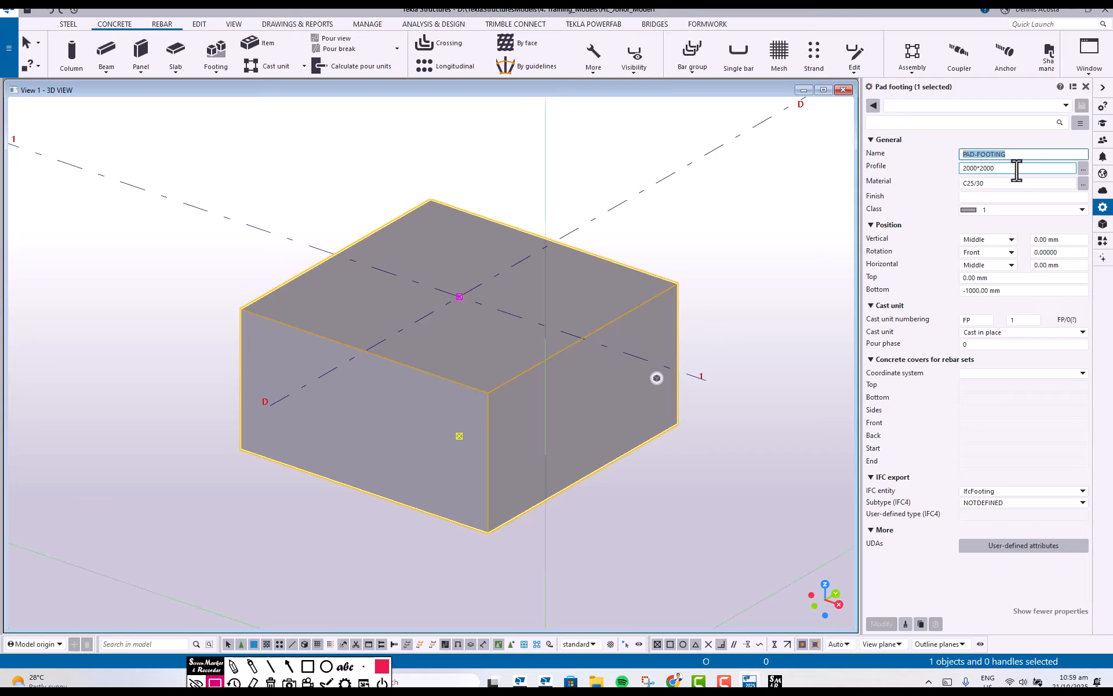
left_click(1073, 168)
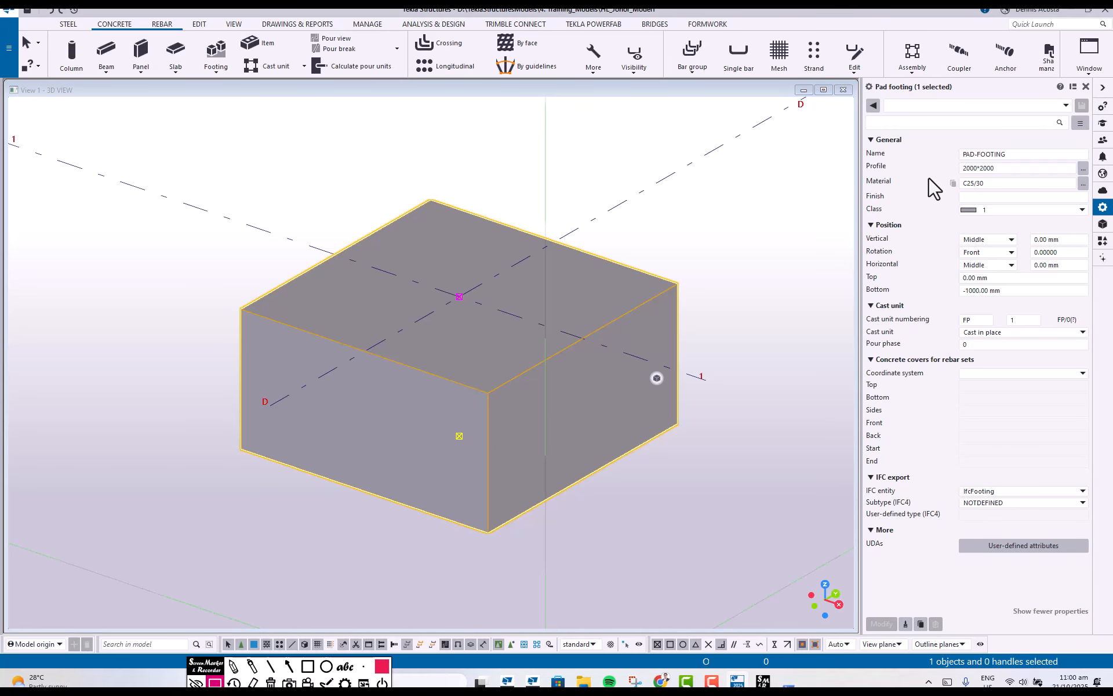
left_click(1021, 168)
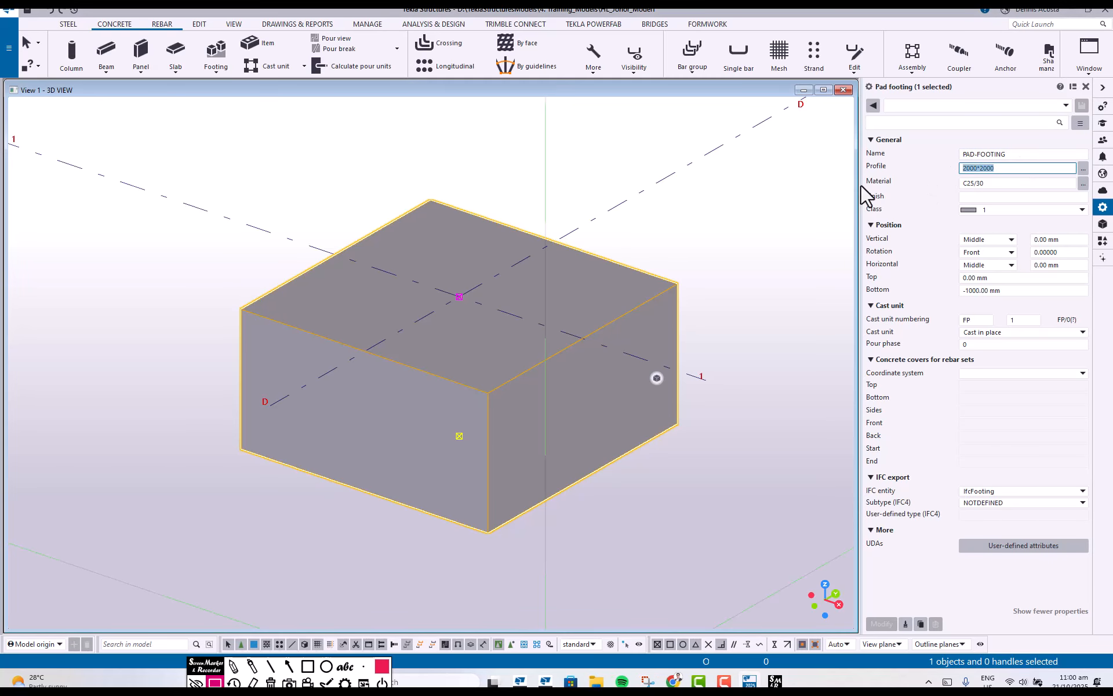
type("1500")
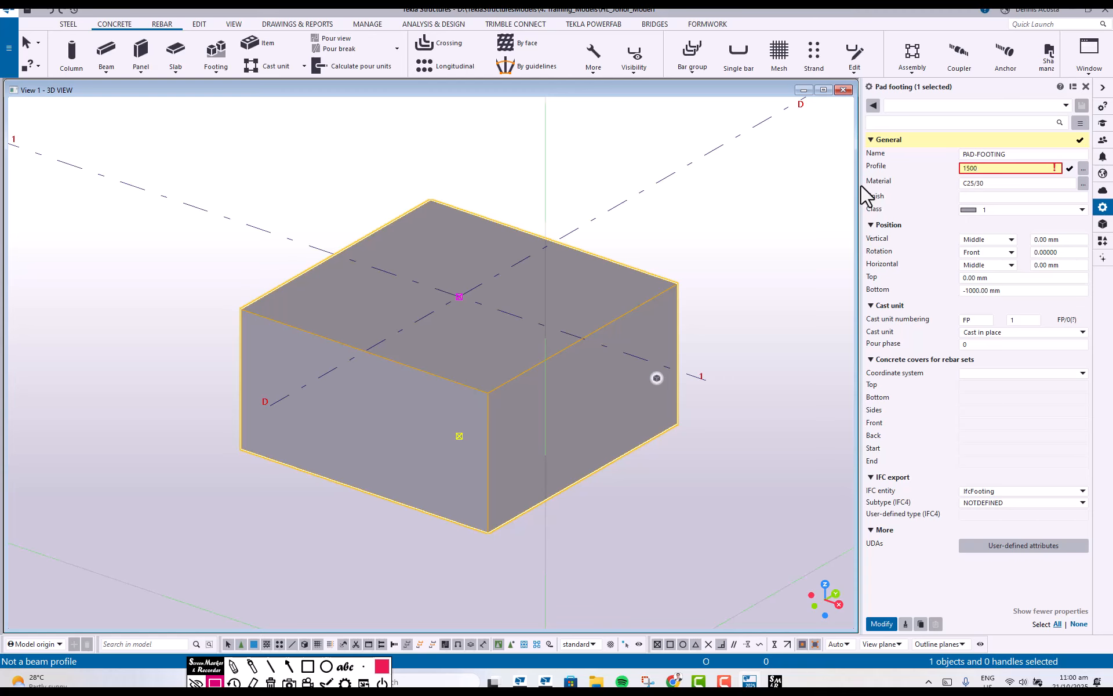
type("*1500")
key("Return")
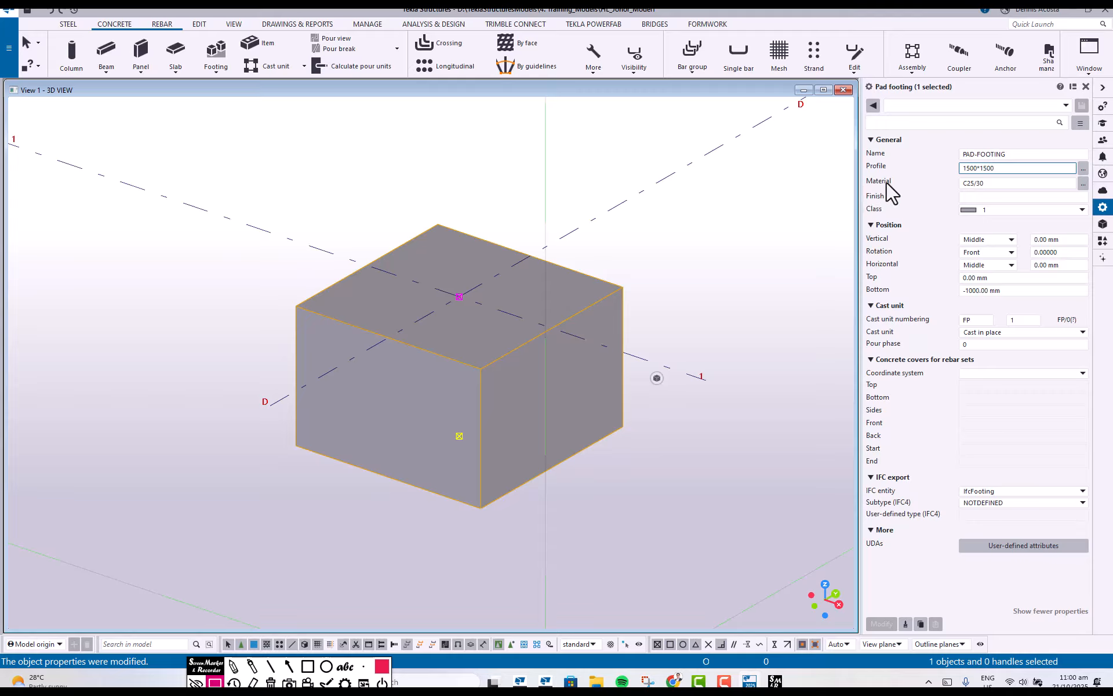
Change the second profile dimension of the pad footing to 2000, making the profile 1500*2000
left_click_drag(979, 168, 1052, 170)
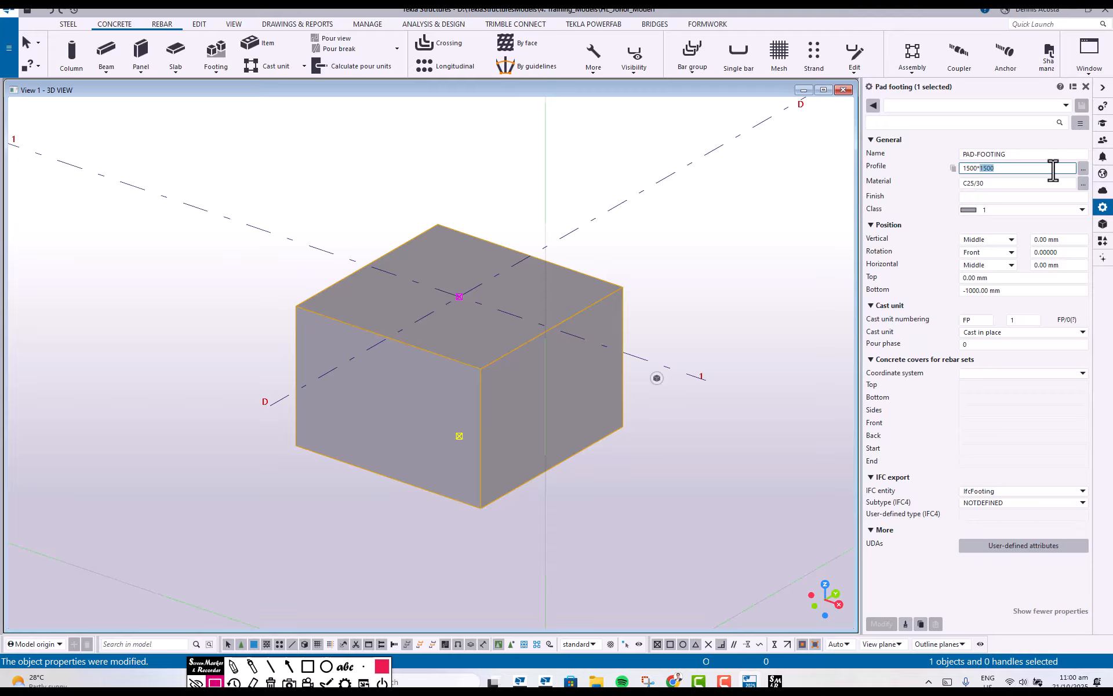
type("2000")
key("Return")
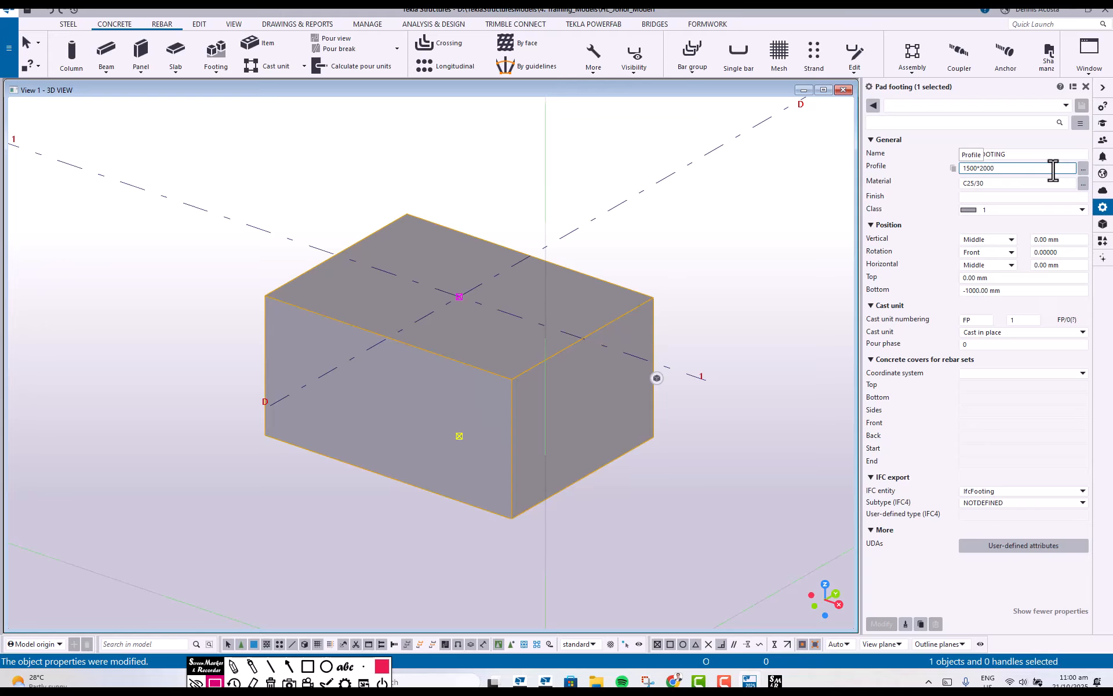
Choose concrete grade C40 from the material catalog and apply it to the pad footing
left_click(997, 184)
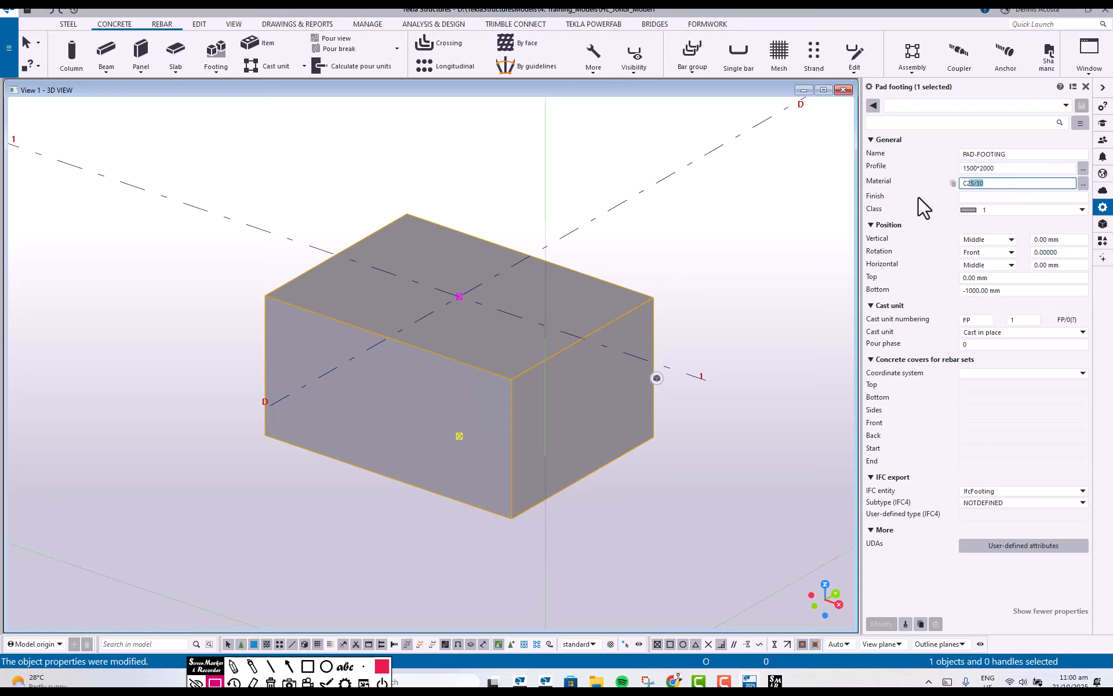
left_click(1083, 184)
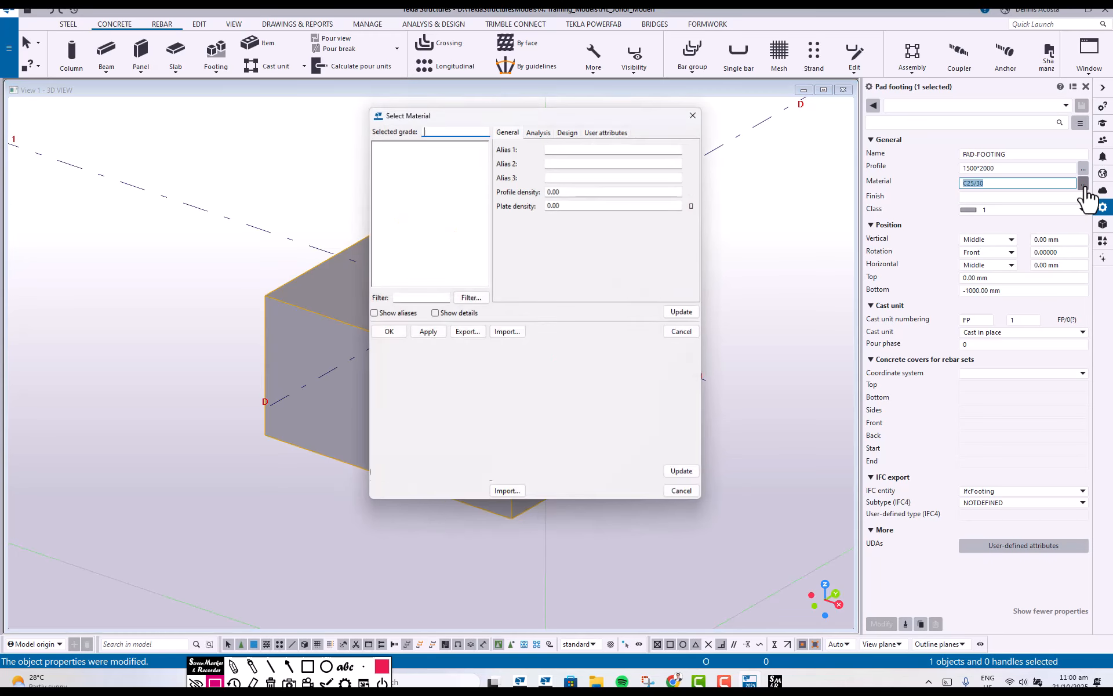
left_click(485, 111)
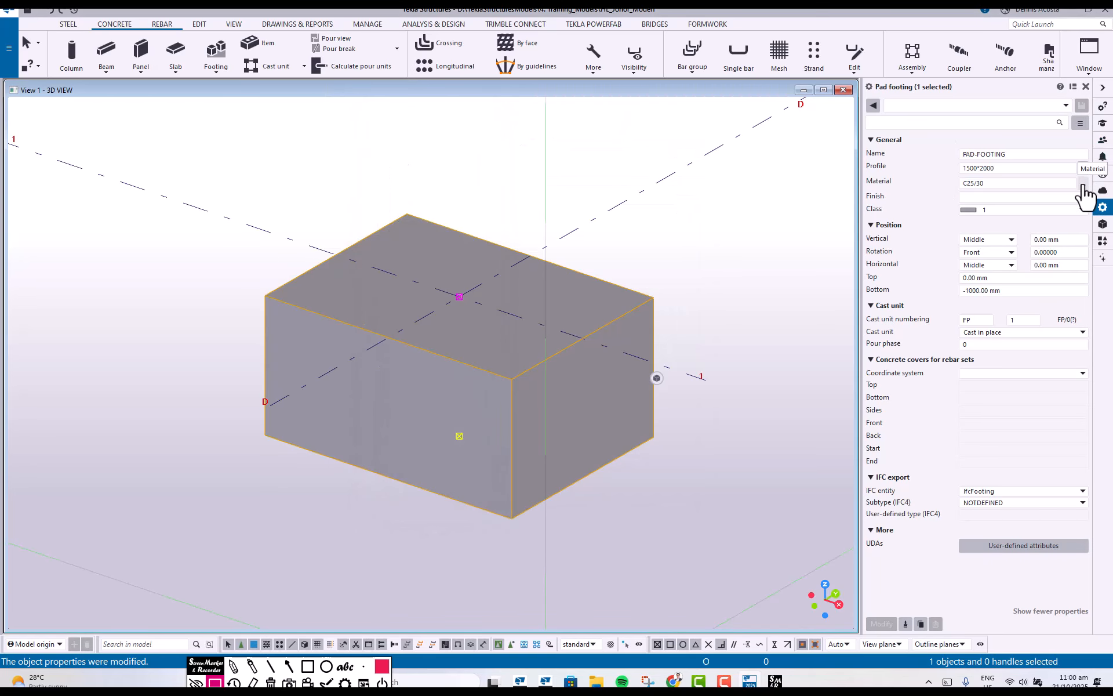
left_click(1082, 185)
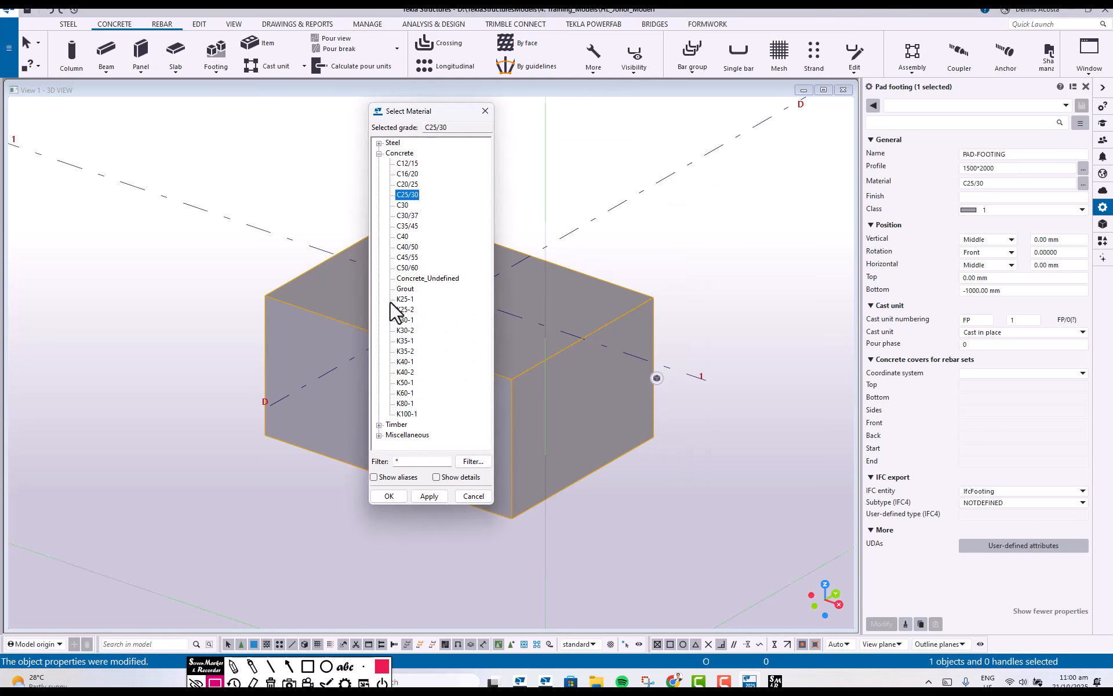
left_click(402, 237)
left_click(429, 495)
left_click(389, 495)
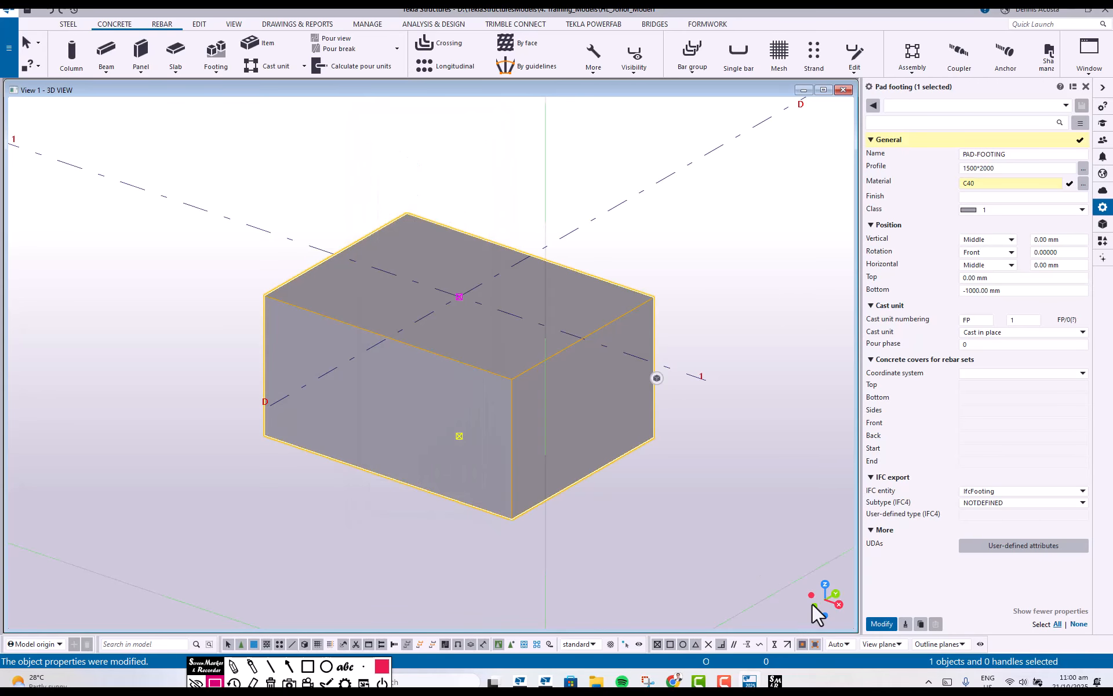
left_click(881, 623)
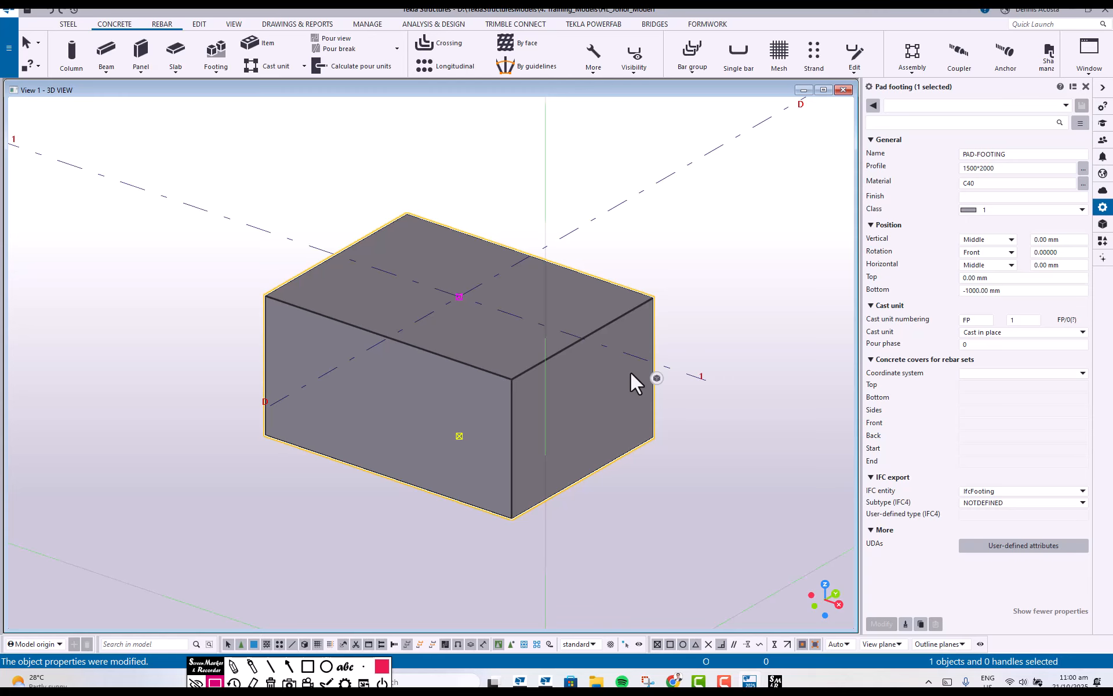
Change the pad footing's class to 12 and apply it, then deselect the footing
left_click(975, 197)
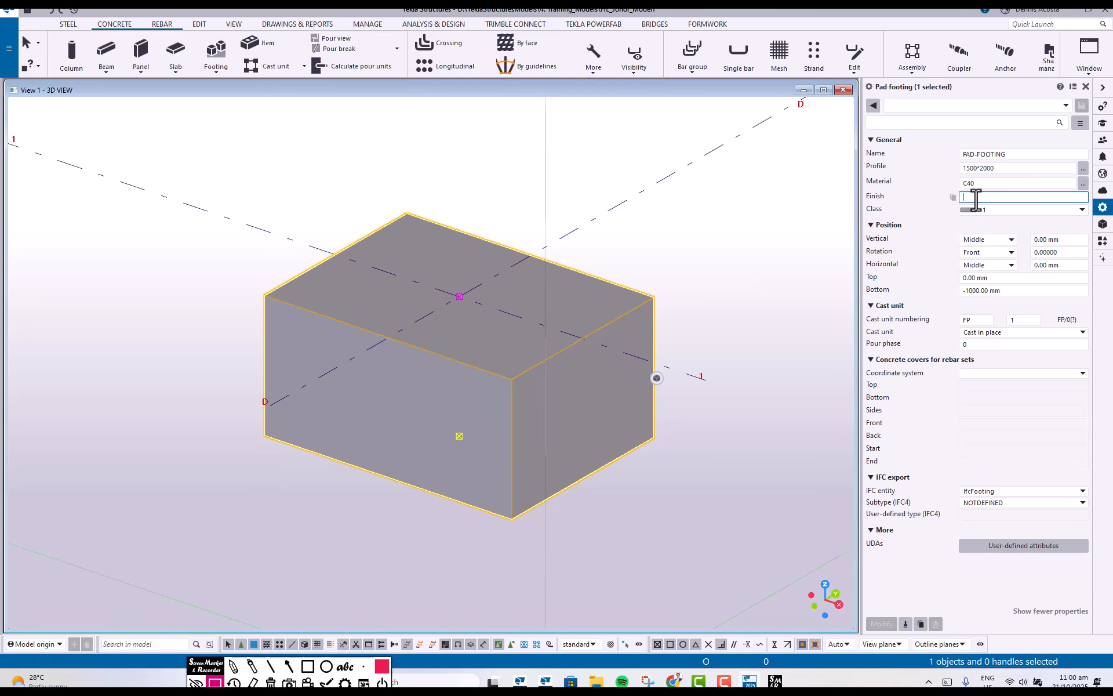
left_click(1083, 210)
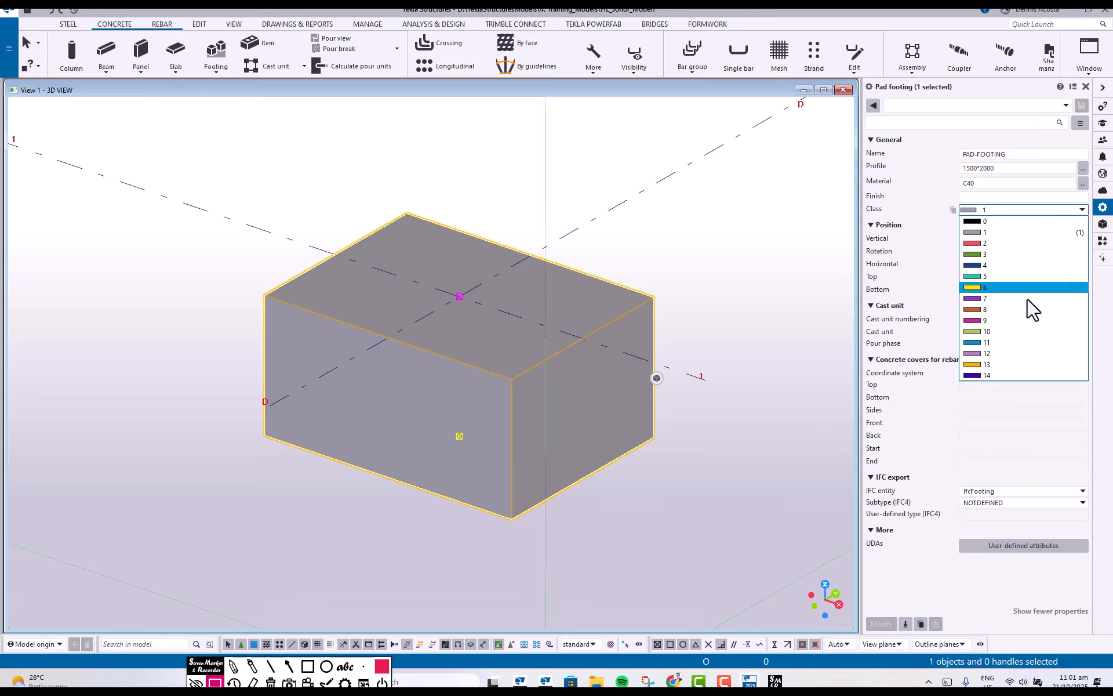
left_click(977, 353)
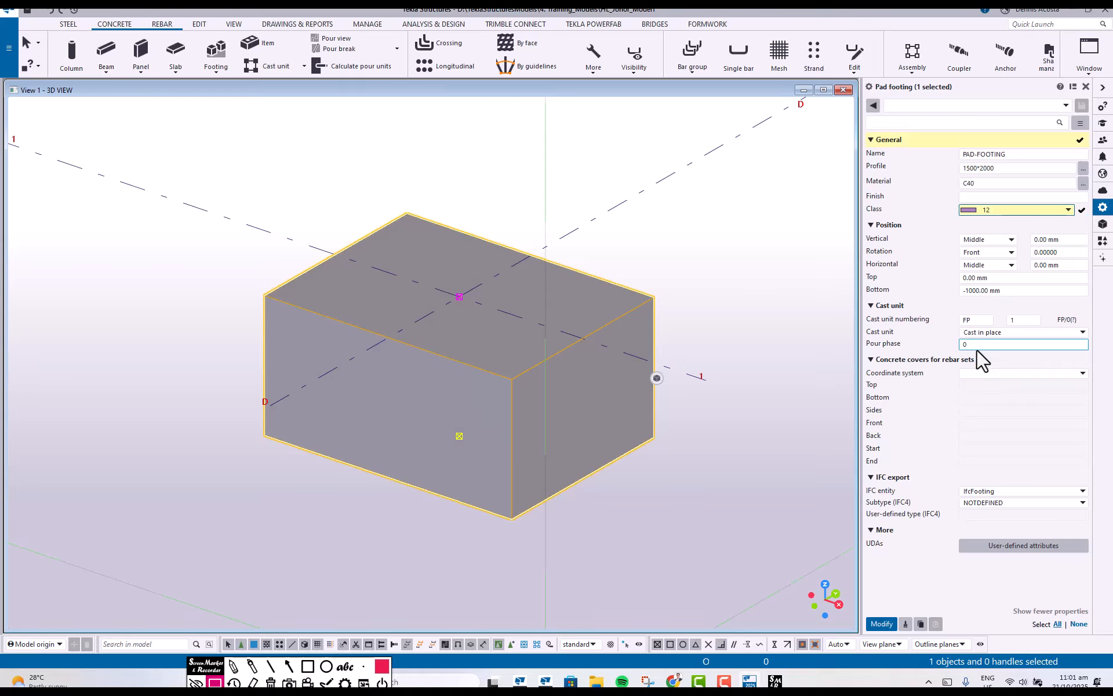
left_click(882, 624)
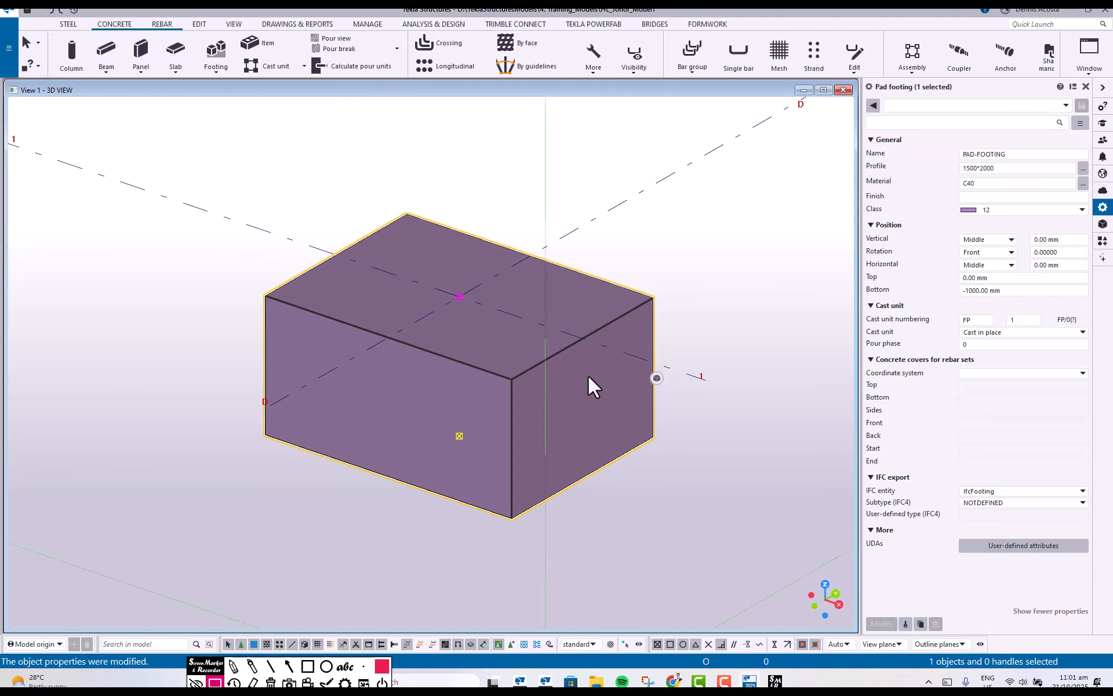
left_click(683, 302)
Set the pad footing's class back to 1, apply it, and reselect the footing
left_click(585, 303)
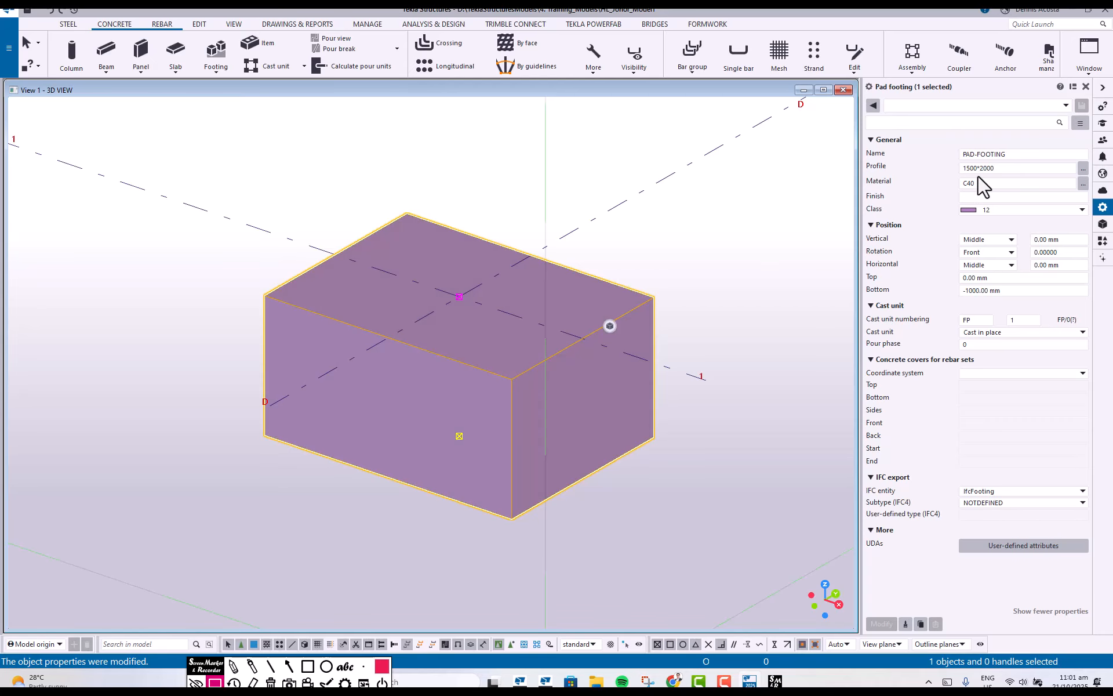
left_click(1018, 209)
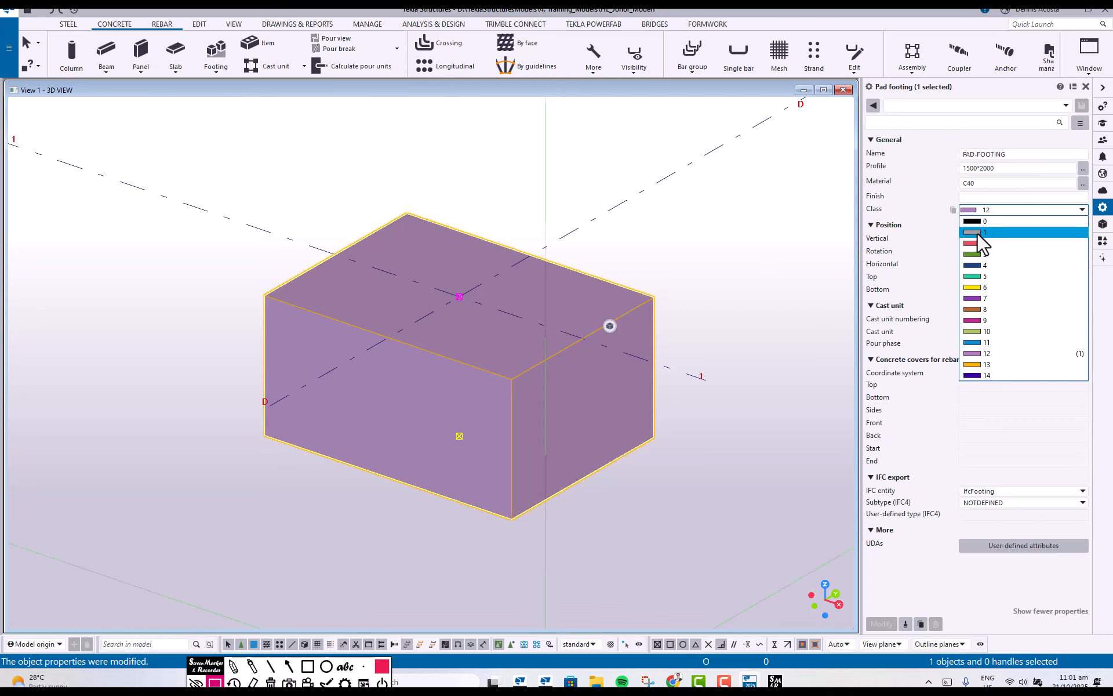
left_click(976, 232)
left_click(892, 628)
left_click(704, 333)
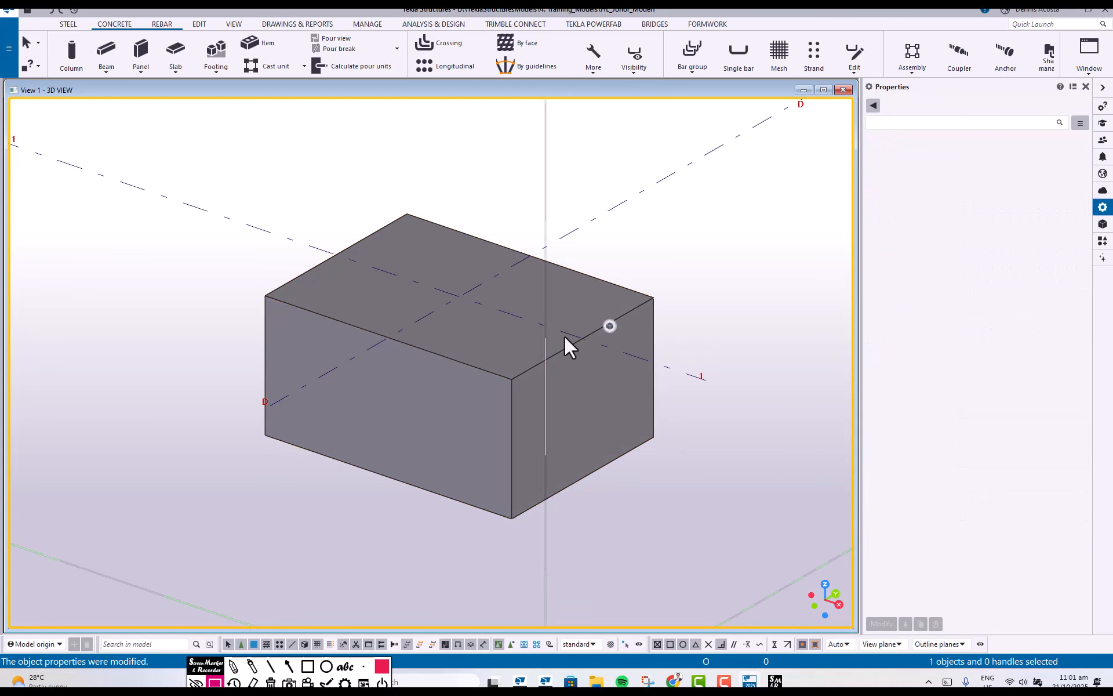
left_click(560, 316)
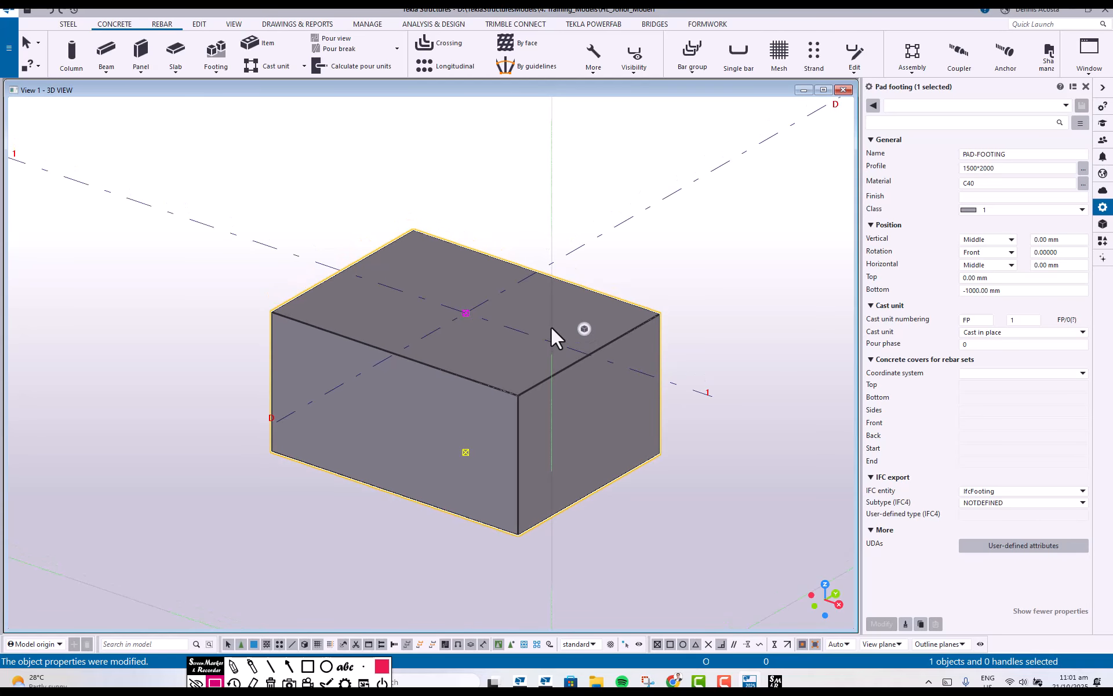
Switch the model view from 3D to plan and frame the selected pad footing at grid intersection D/1
key("ctrl+p")
scroll(566, 576, "up", 6)
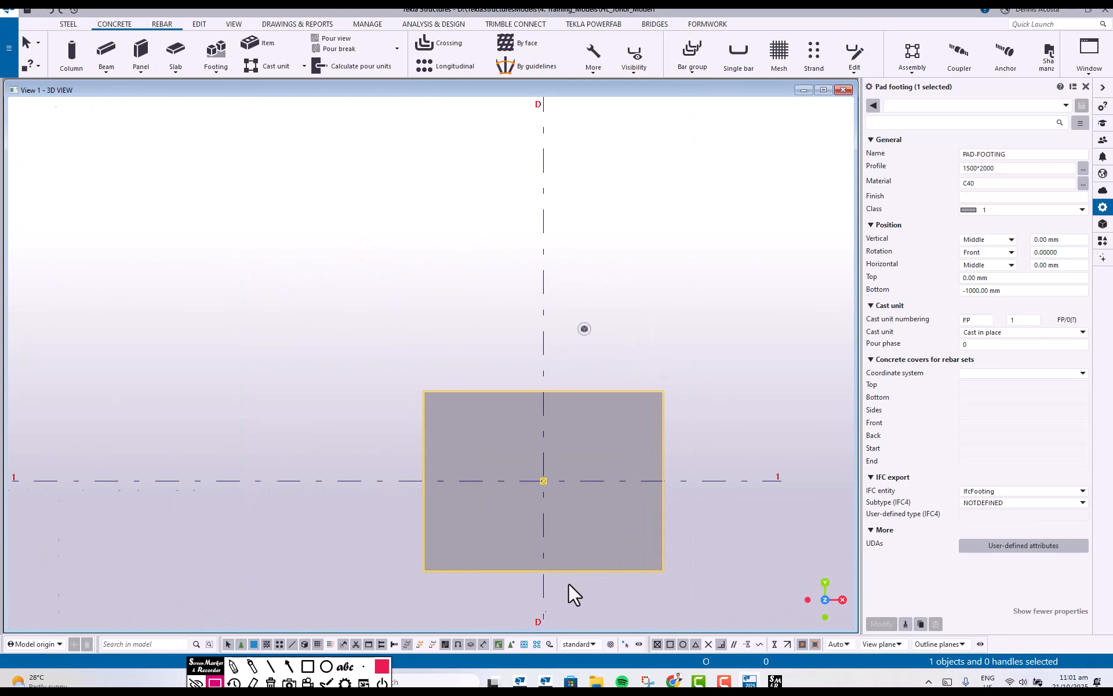
middle_click_drag(516, 392, 488, 387)
middle_click_drag(719, 263, 702, 304)
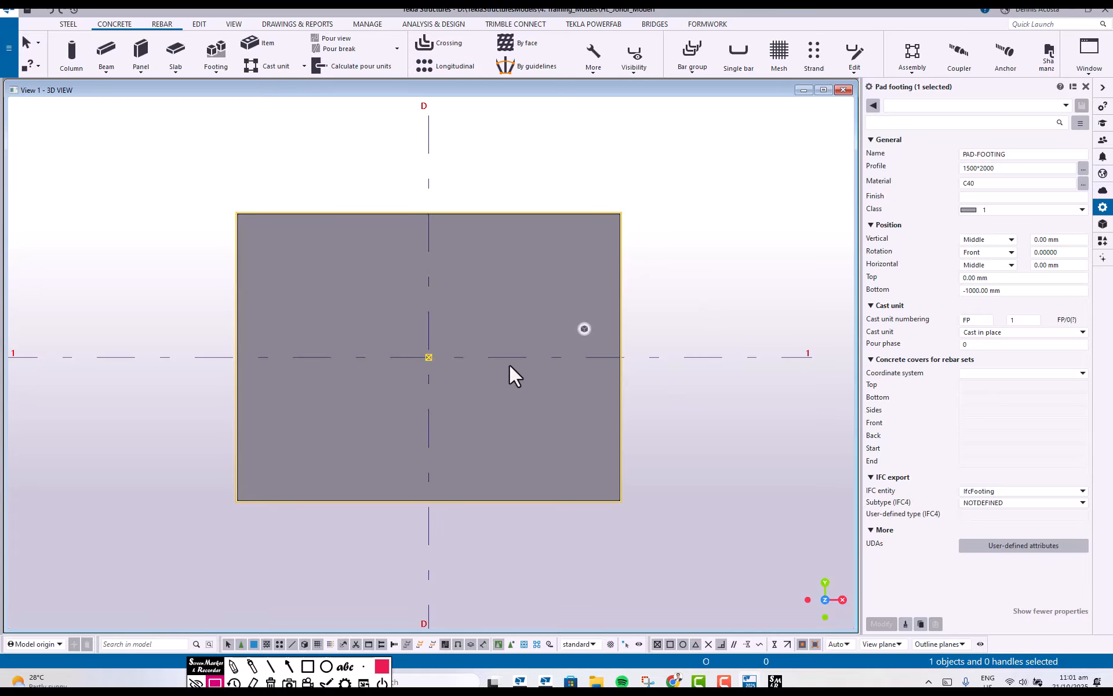
scroll(523, 255, "down", 1)
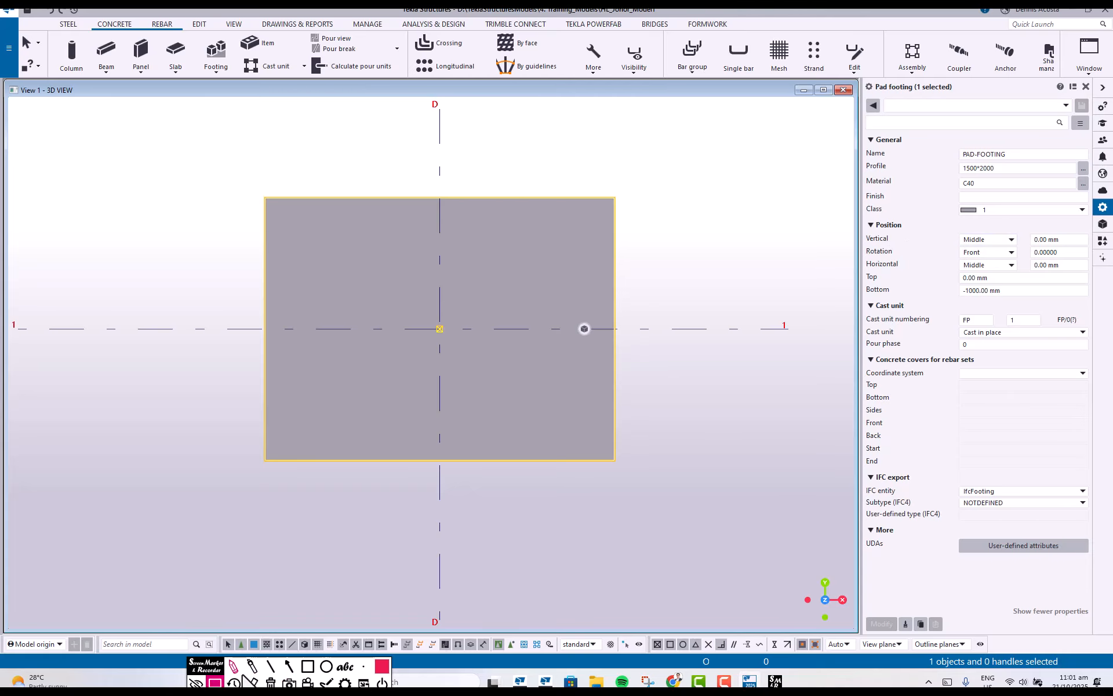
left_click(234, 667)
mouse_move(1080, 230)
left_mouse_down()
mouse_move(851, 243)
mouse_move(856, 306)
mouse_move(1052, 307)
mouse_move(1090, 225)
mouse_move(963, 228)
left_mouse_up()
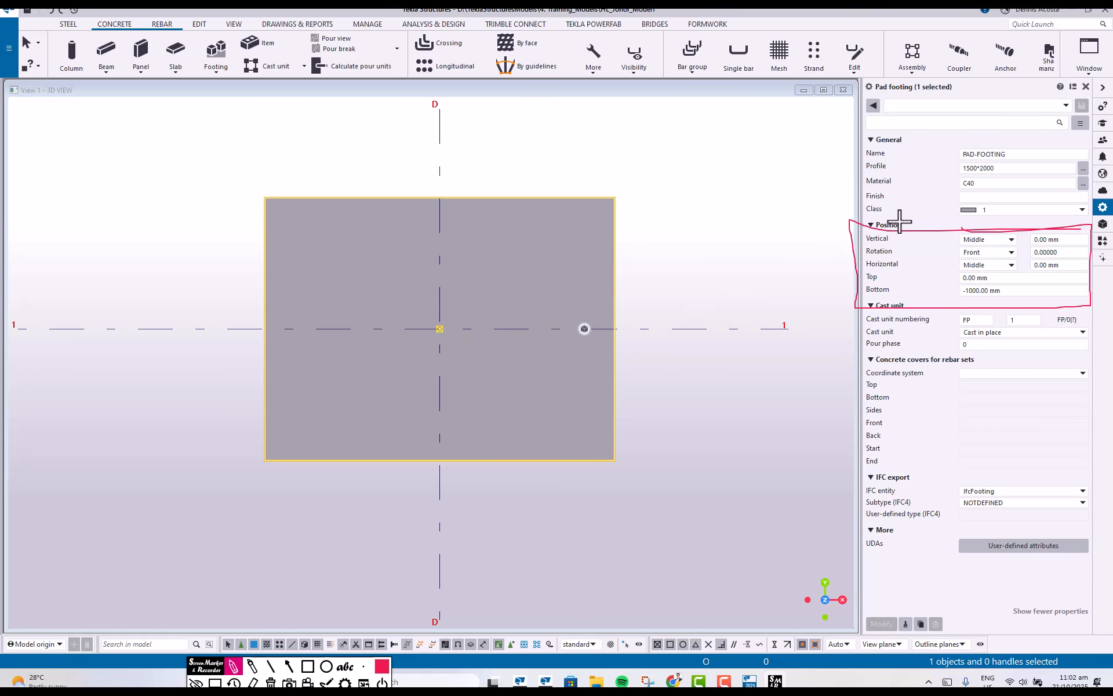
left_click_drag(897, 216, 897, 213)
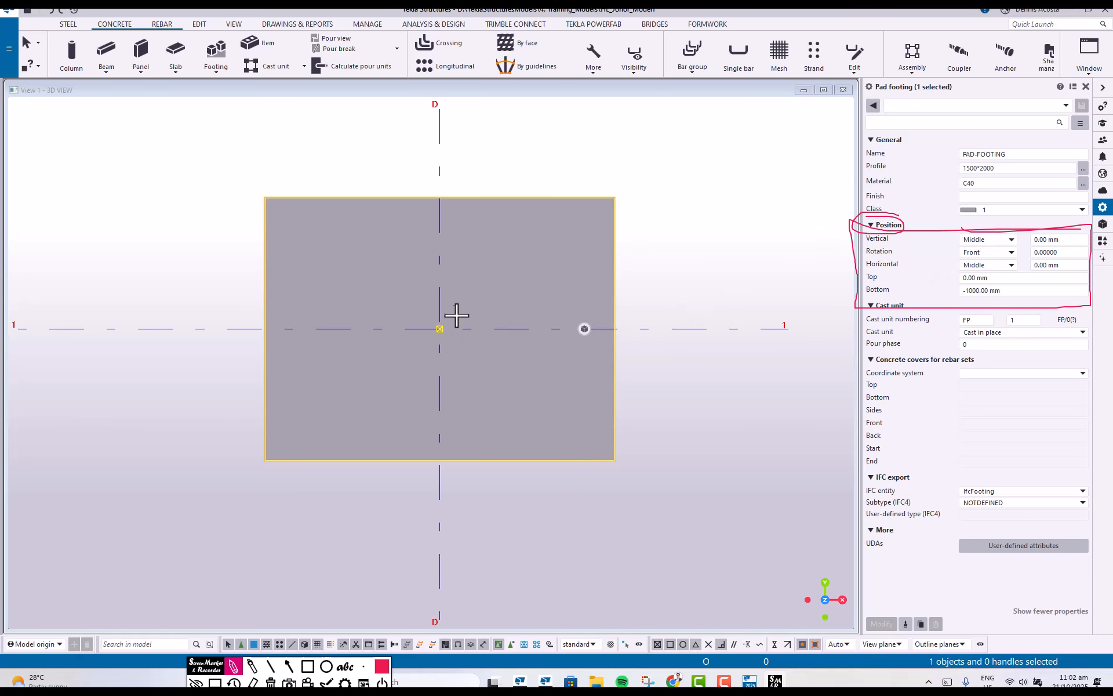
mouse_move(454, 313)
left_mouse_down()
mouse_move(435, 336)
mouse_move(465, 316)
mouse_move(683, 276)
mouse_move(842, 231)
left_mouse_up()
mouse_move(467, 308)
left_mouse_down()
mouse_move(472, 336)
mouse_move(464, 300)
left_mouse_up()
mouse_move(664, 250)
left_mouse_down()
mouse_move(666, 279)
mouse_move(666, 249)
mouse_move(680, 241)
mouse_move(703, 262)
mouse_move(741, 221)
mouse_move(748, 242)
mouse_move(775, 224)
mouse_move(802, 251)
mouse_move(658, 295)
left_mouse_up()
mouse_move(681, 341)
left_mouse_down()
mouse_move(696, 291)
mouse_move(739, 313)
mouse_move(770, 307)
mouse_move(762, 285)
left_mouse_up()
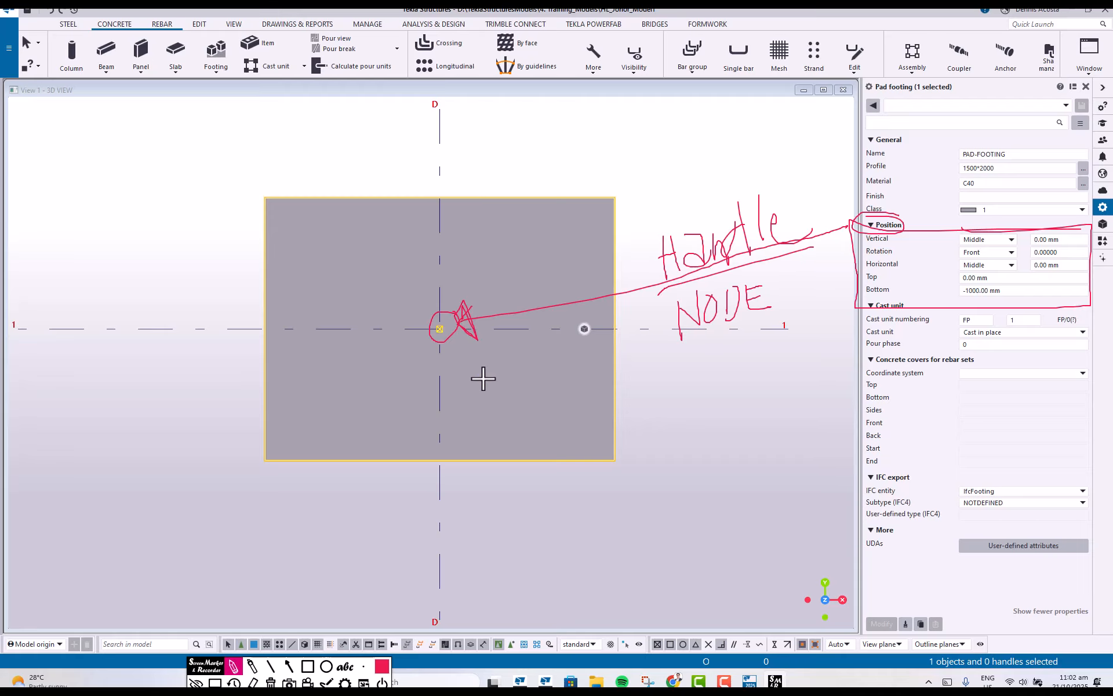
mouse_move(665, 384)
left_mouse_down()
mouse_move(671, 377)
mouse_move(657, 410)
mouse_move(676, 380)
mouse_move(735, 363)
mouse_move(748, 377)
mouse_move(785, 367)
mouse_move(879, 377)
left_mouse_up()
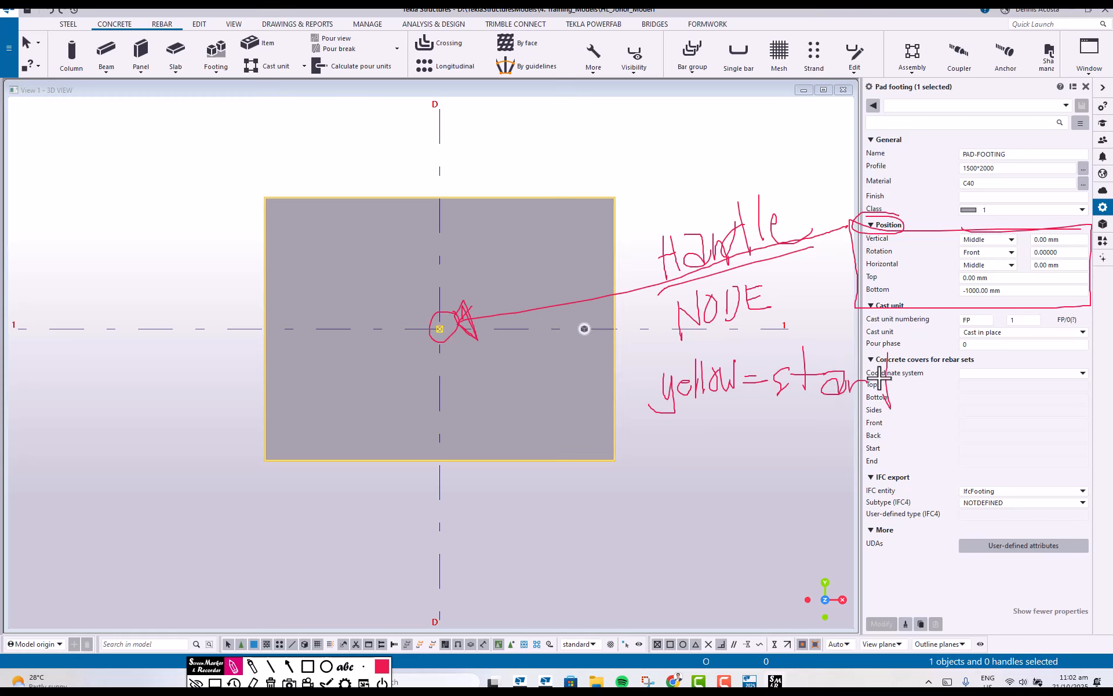
mouse_move(645, 468)
left_mouse_down()
mouse_move(659, 443)
mouse_move(682, 461)
mouse_move(736, 459)
mouse_move(766, 481)
mouse_move(767, 453)
mouse_move(777, 467)
mouse_move(847, 452)
mouse_move(870, 470)
mouse_move(895, 441)
mouse_move(898, 477)
left_mouse_up()
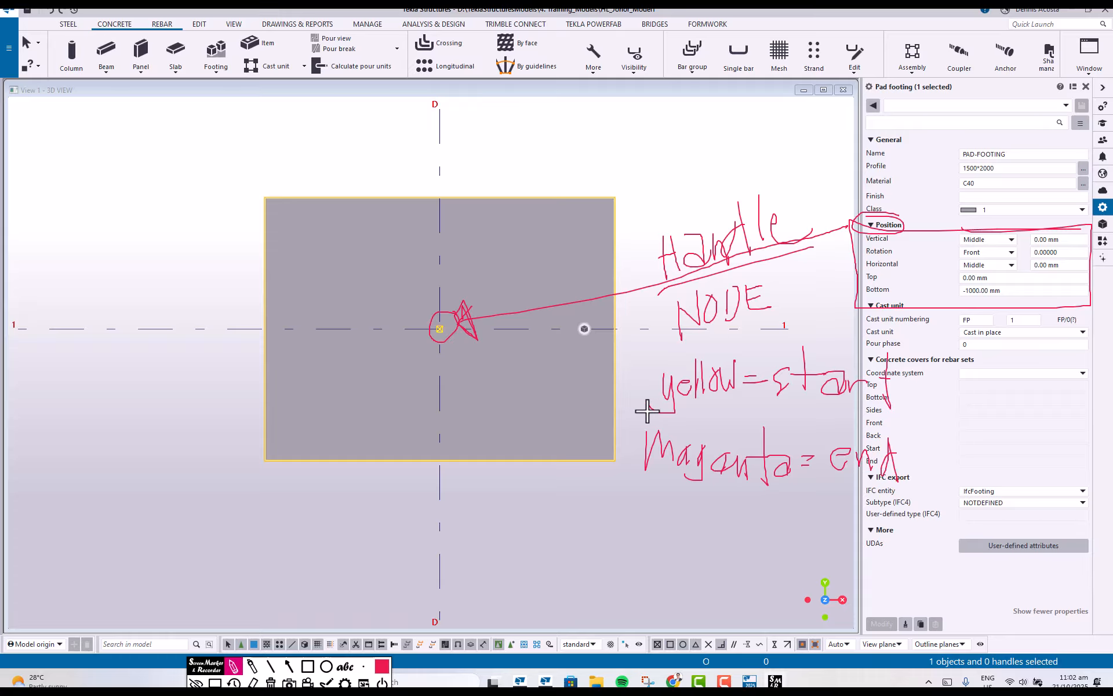
left_click_drag(647, 411, 889, 404)
left_click_drag(648, 497, 896, 494)
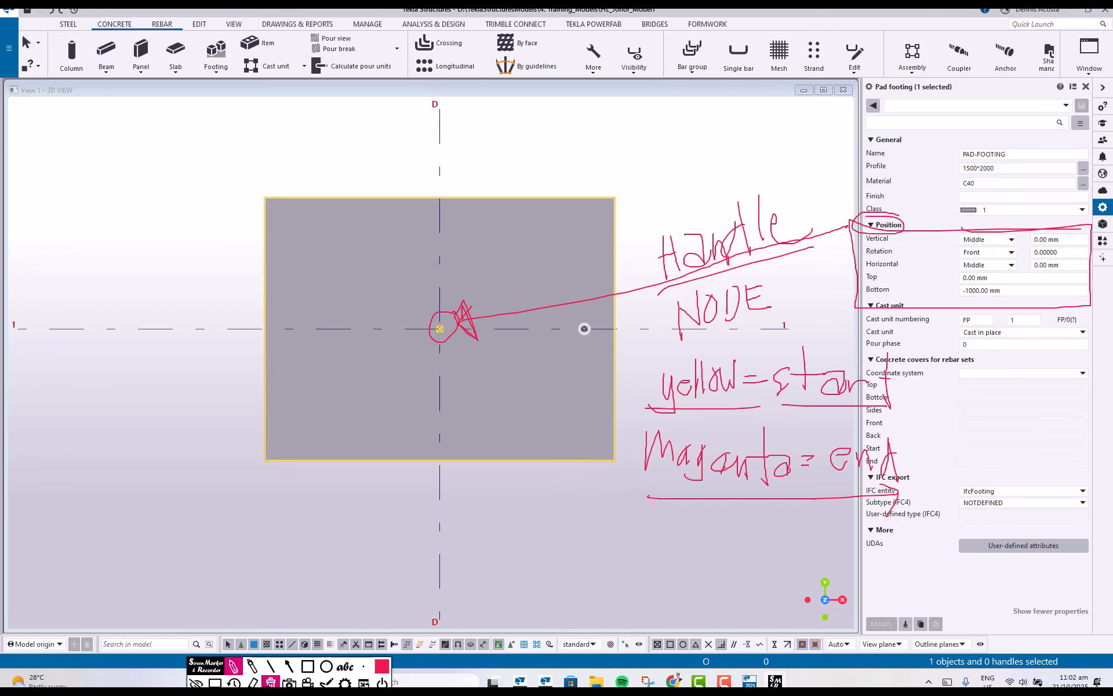
left_click(271, 682)
left_click(215, 682)
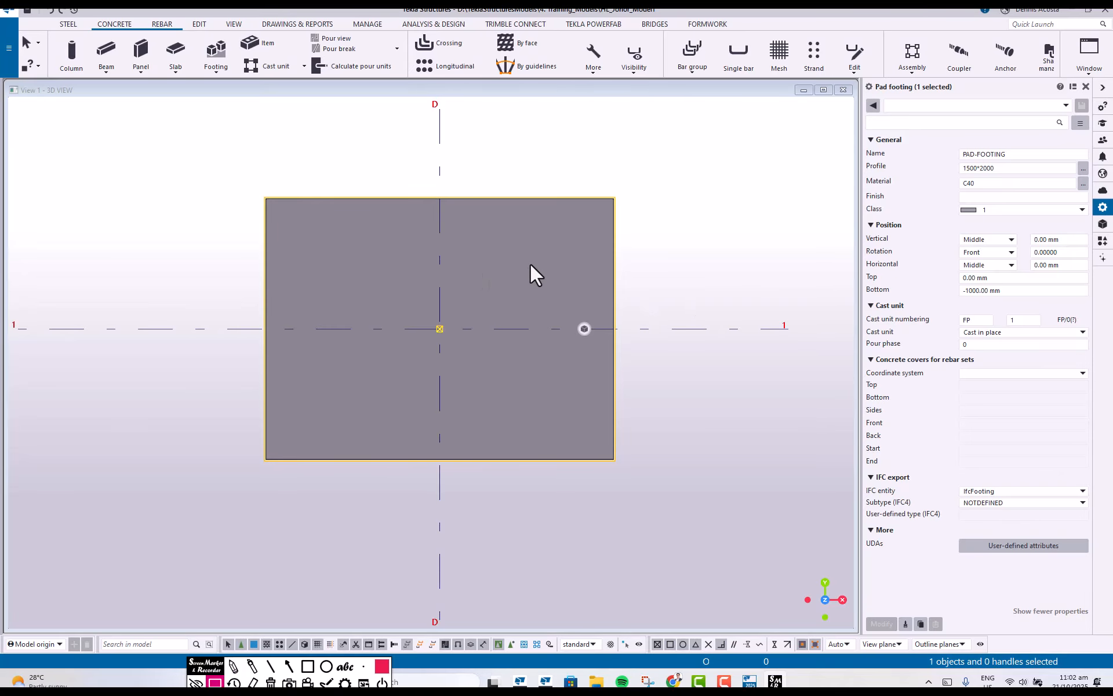
Set the pad footing's vertical position to Down and apply it
left_click(530, 271)
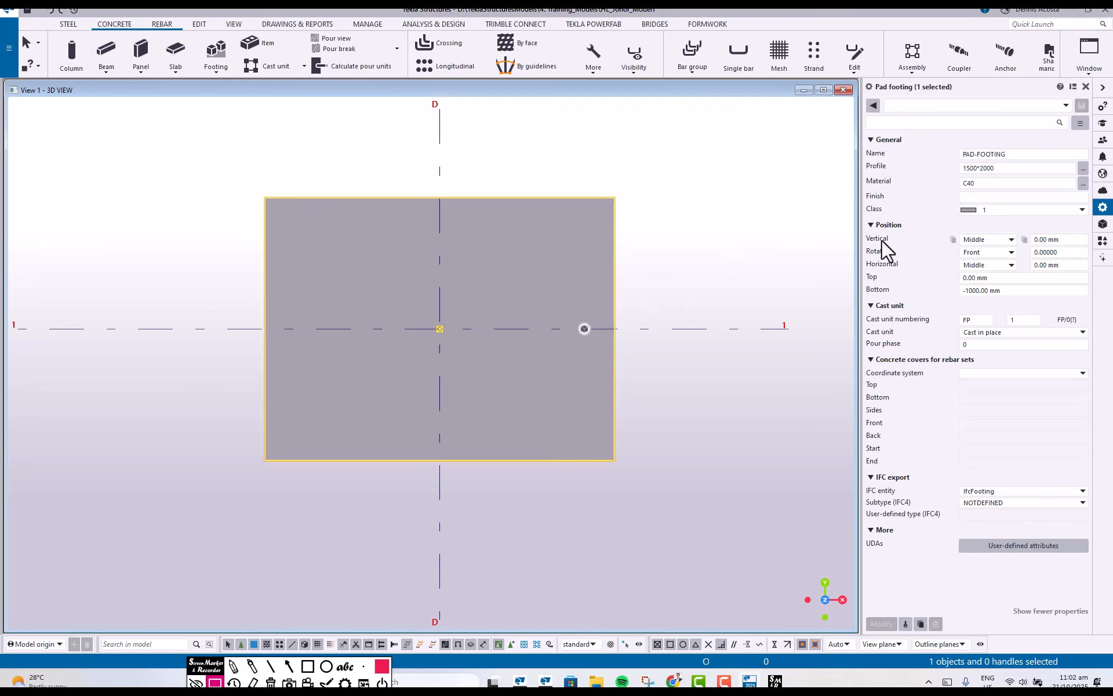
left_click(1012, 241)
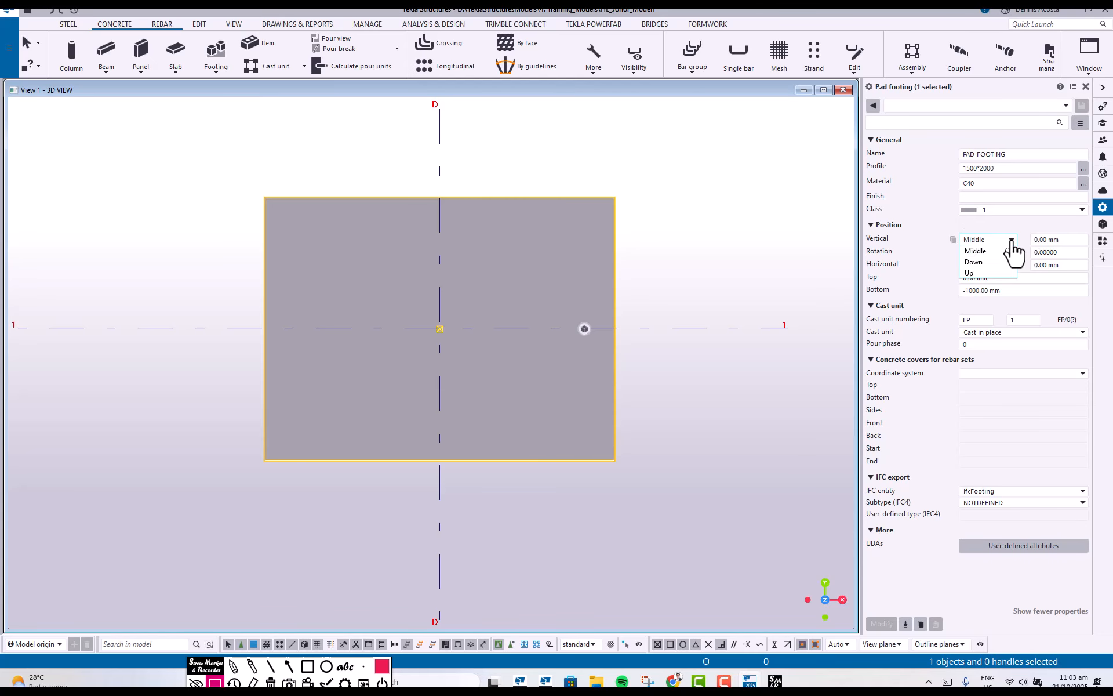
left_click(979, 262)
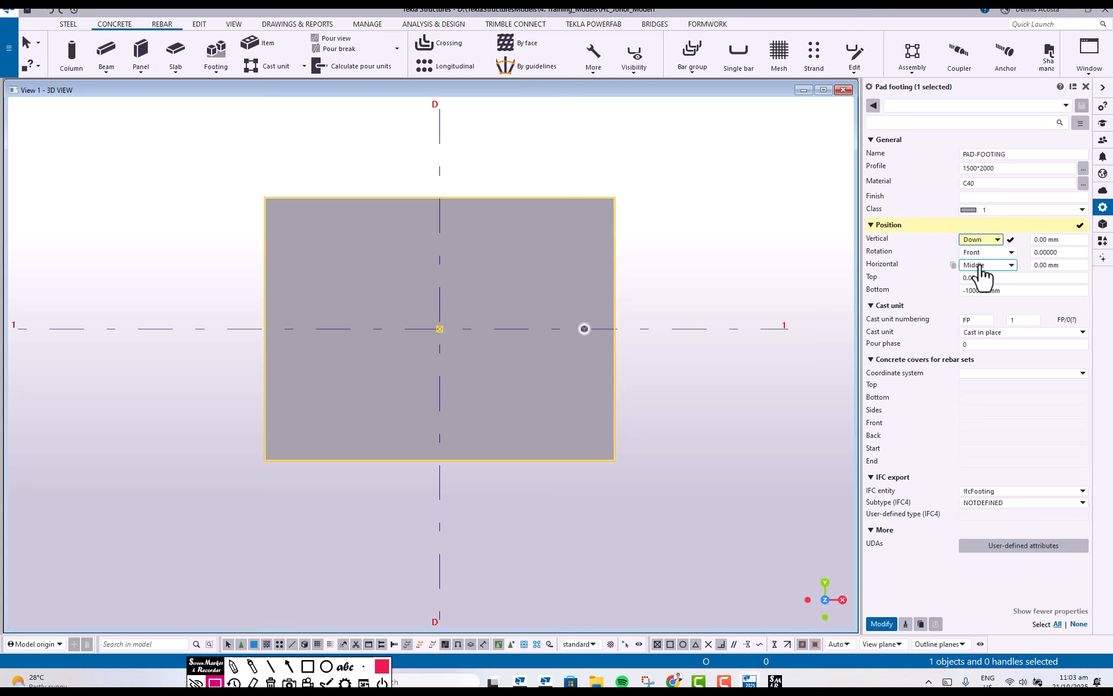
key("Return")
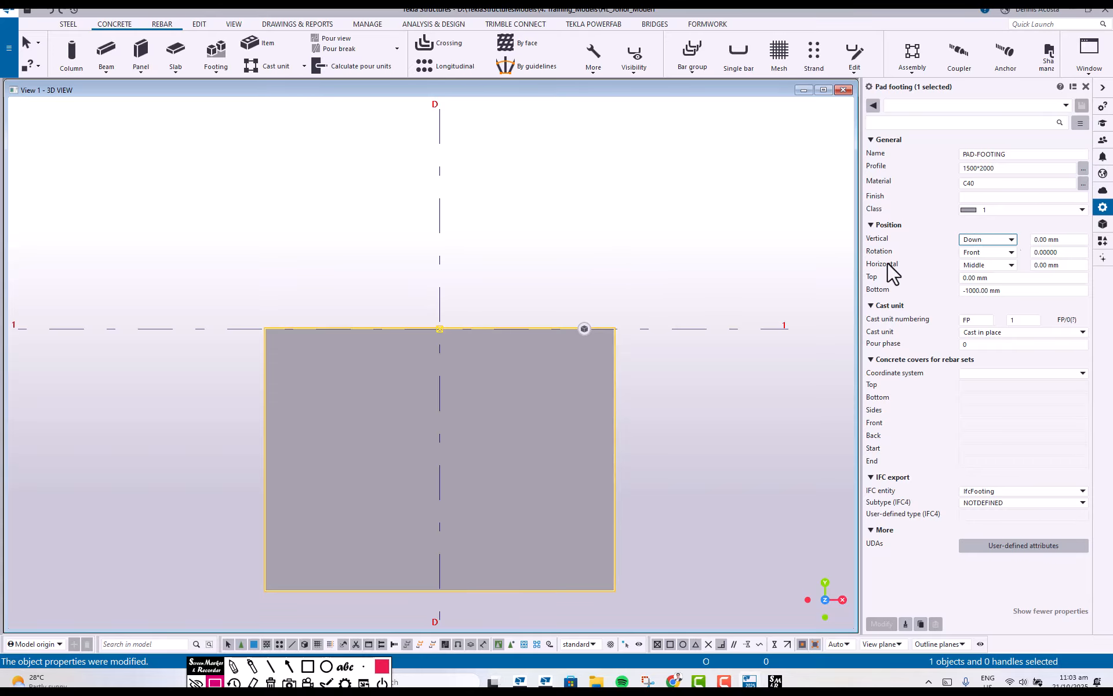
Set the pad footing's vertical position to Up with an offset of 500 mm and apply it
left_click(1013, 241)
left_click(987, 271)
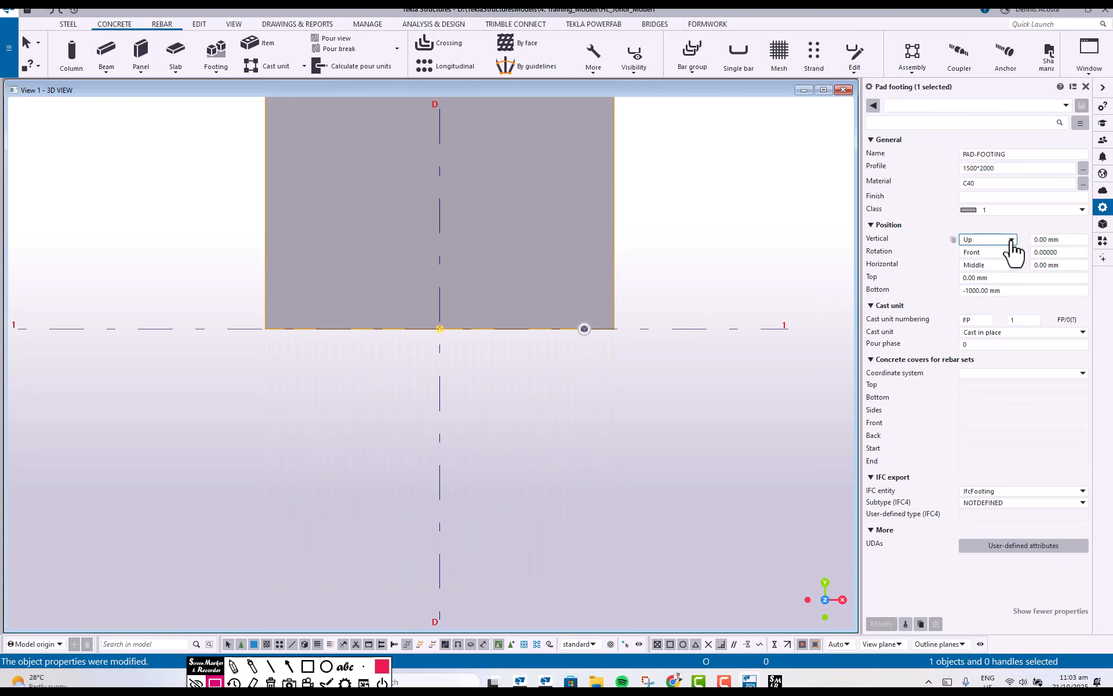
scroll(540, 401, "down", 1)
middle_click_drag(539, 373, 535, 418)
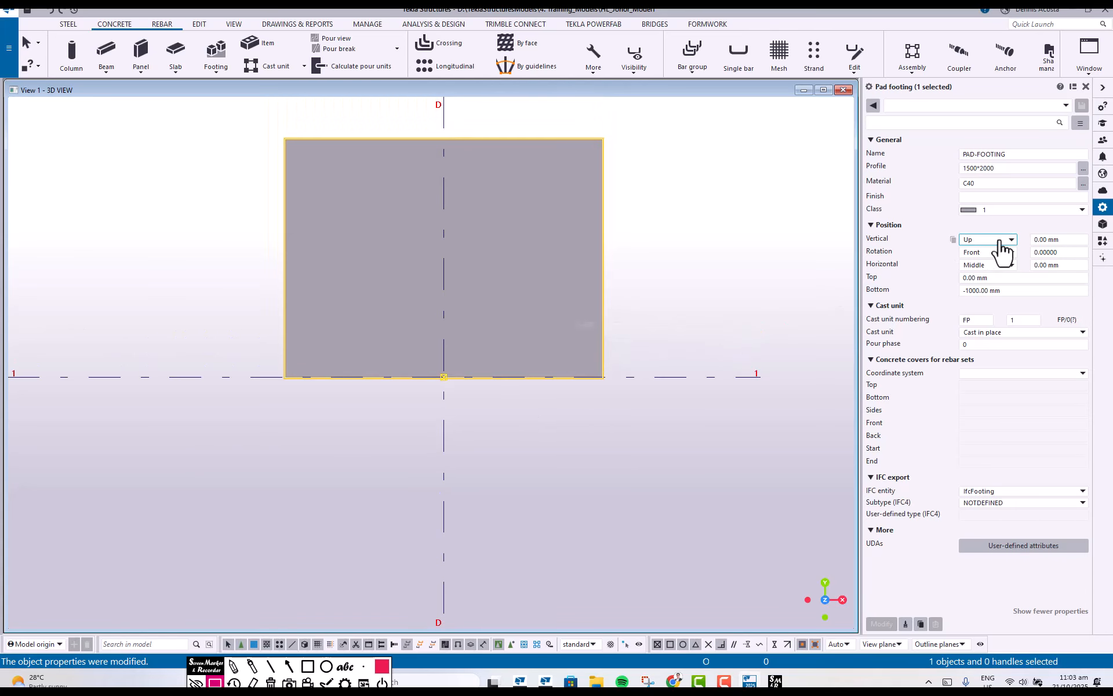
left_click_drag(1066, 241, 973, 252)
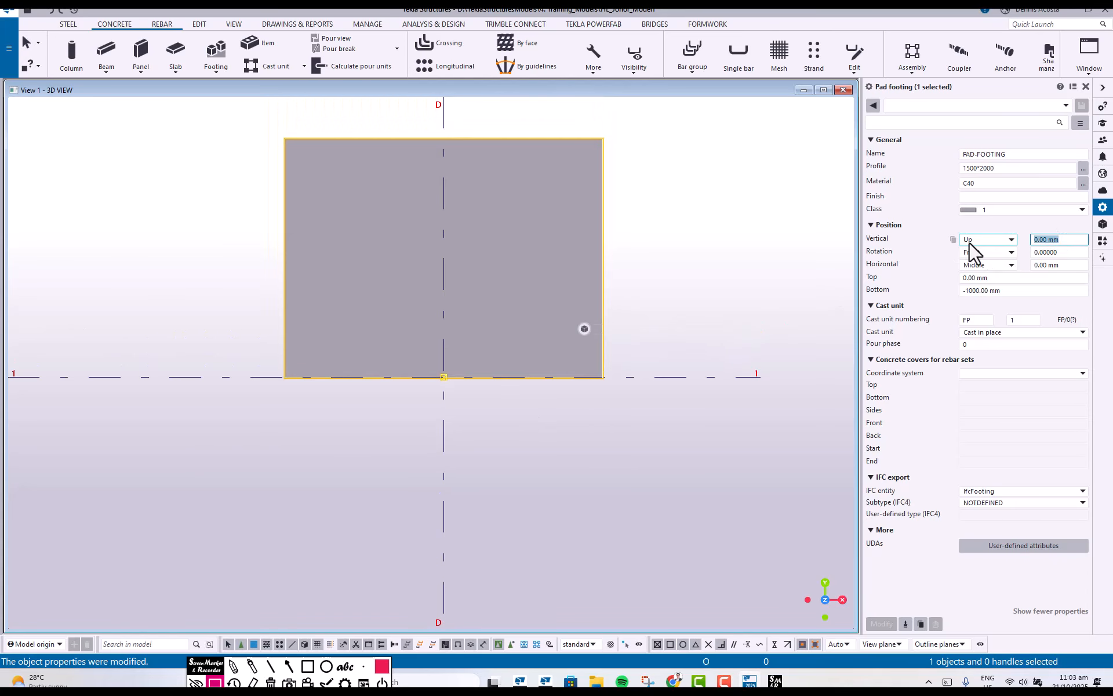
type("500")
key("Return")
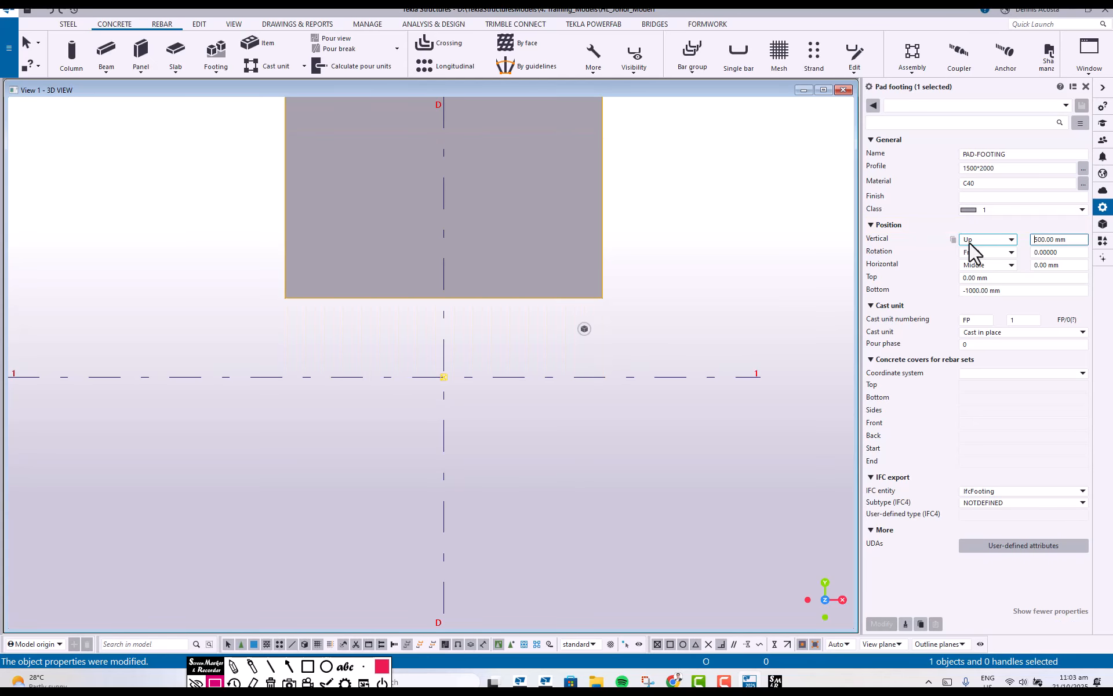
middle_click_drag(551, 374, 523, 445)
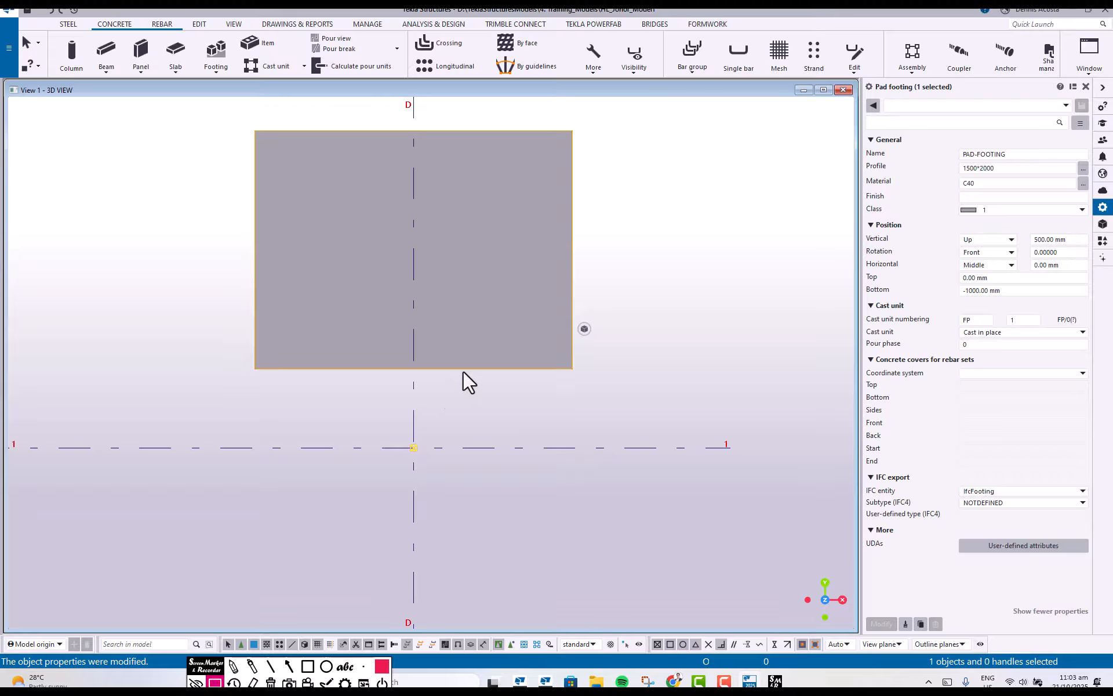
Set the pad footing's vertical position back to Middle and its vertical offset to 0 mm, applying both
left_click(1010, 240)
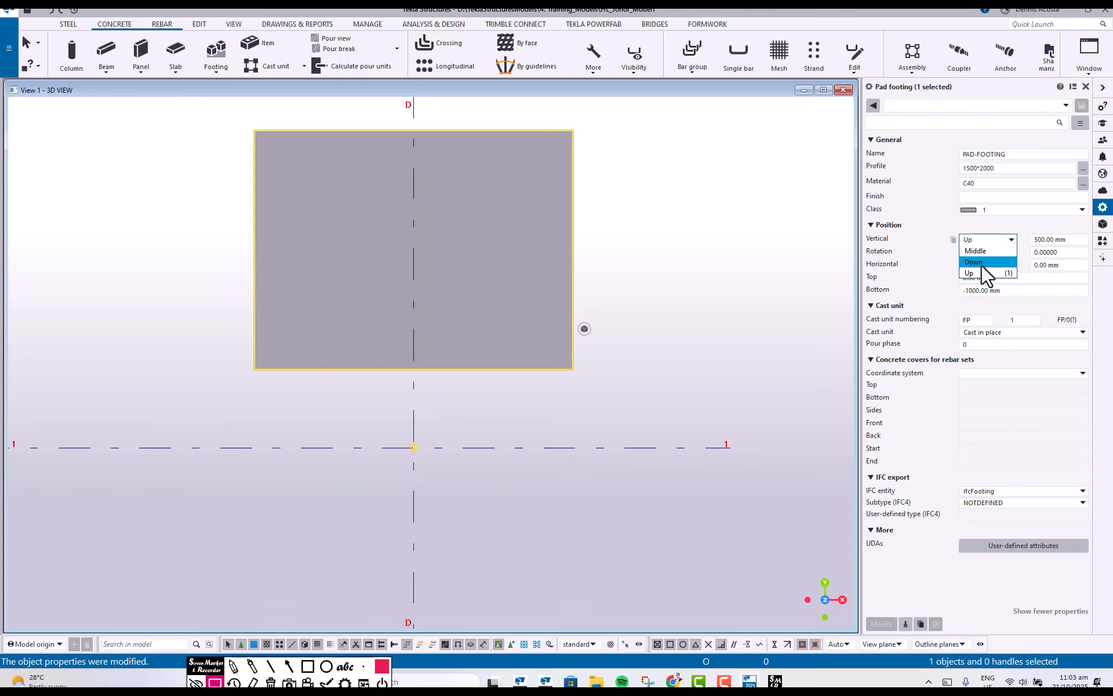
left_click(980, 251)
left_click(887, 623)
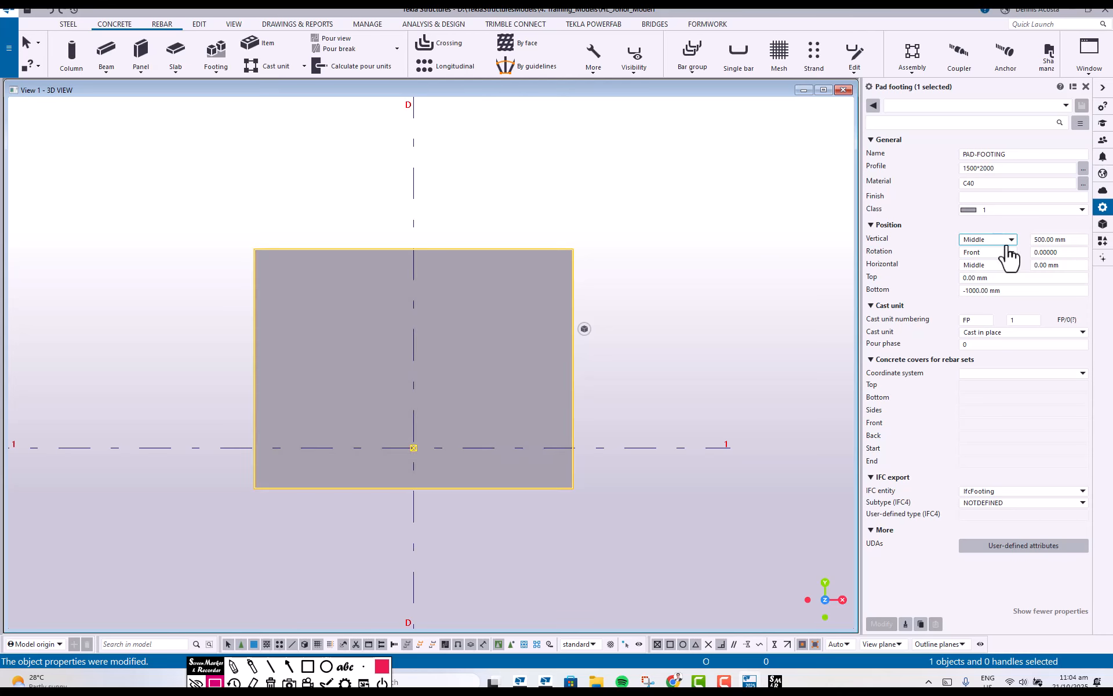
left_click_drag(1075, 241, 864, 246)
type("0")
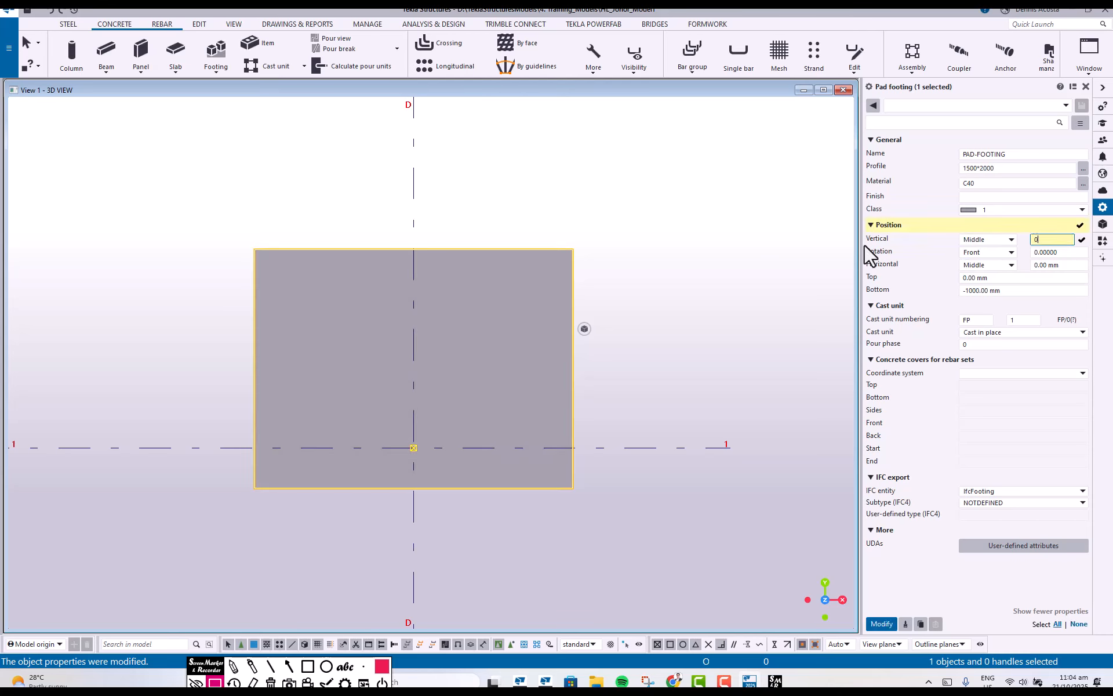
key("Return")
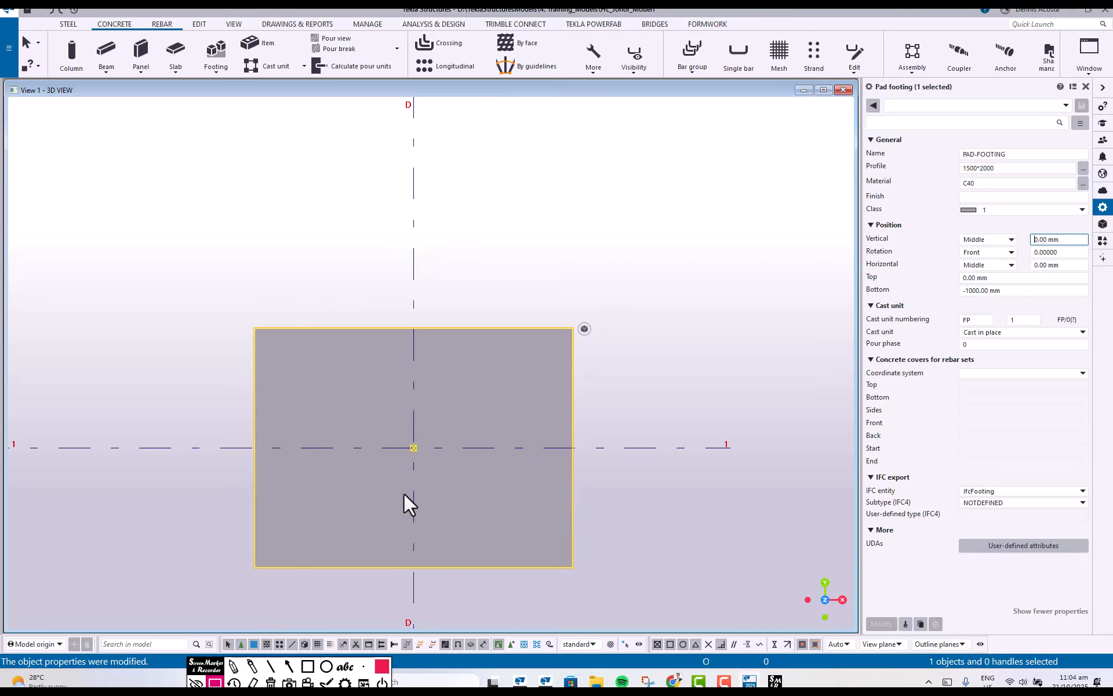
Set the pad footing's rotation to Top and apply it
middle_click_drag(430, 484, 417, 469)
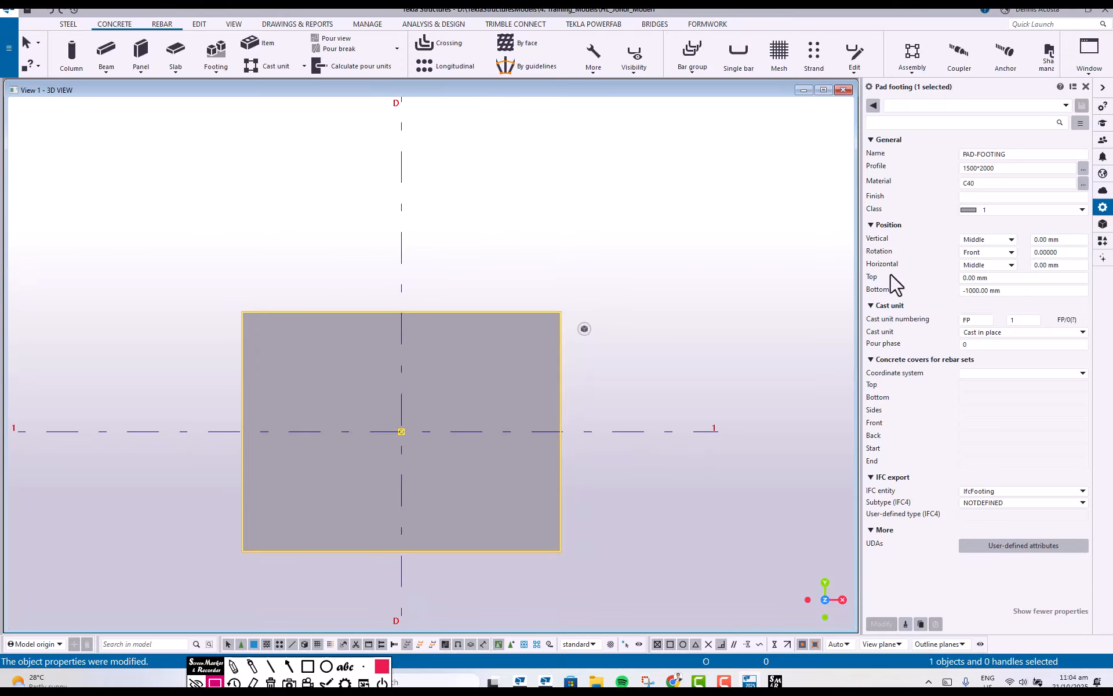
middle_click_drag(568, 420, 592, 376)
scroll(592, 375, "down", 1)
left_click(1012, 253)
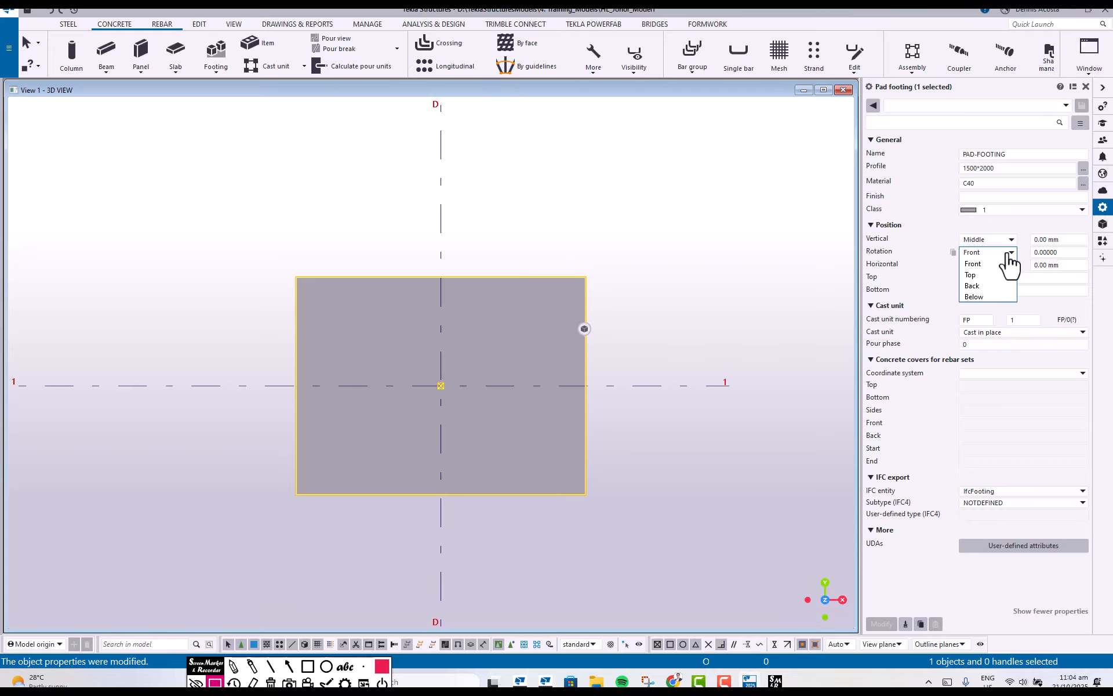
left_click(977, 275)
left_click(881, 624)
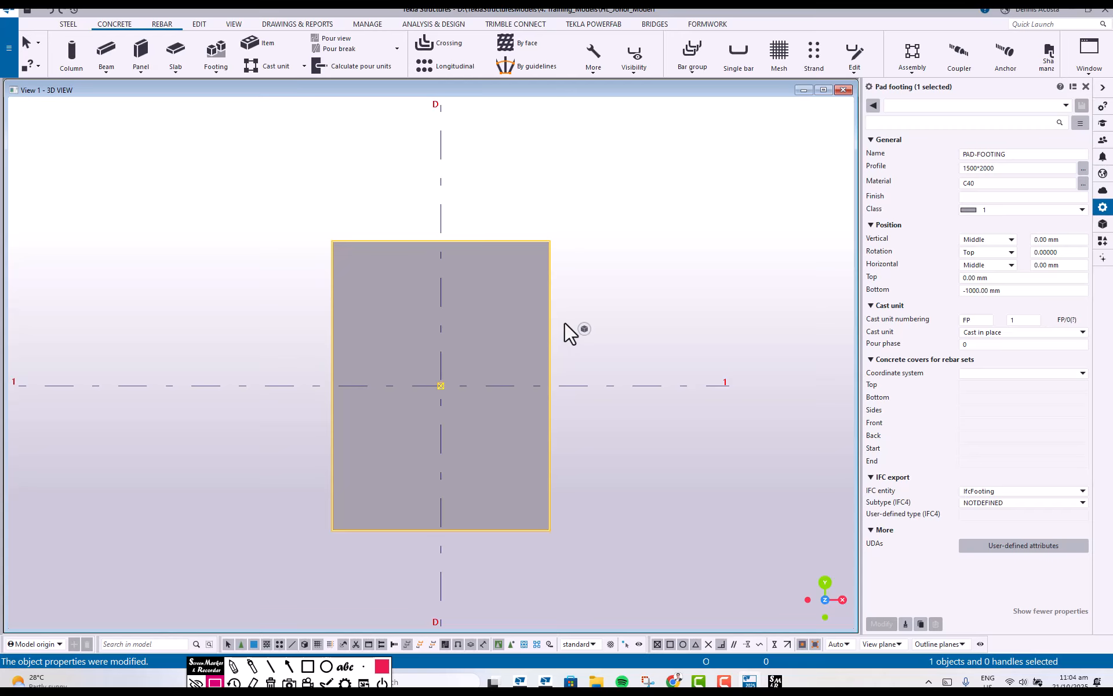
Apply the Back rotation to the pad footing, and return its rotation to Front
left_click(1008, 252)
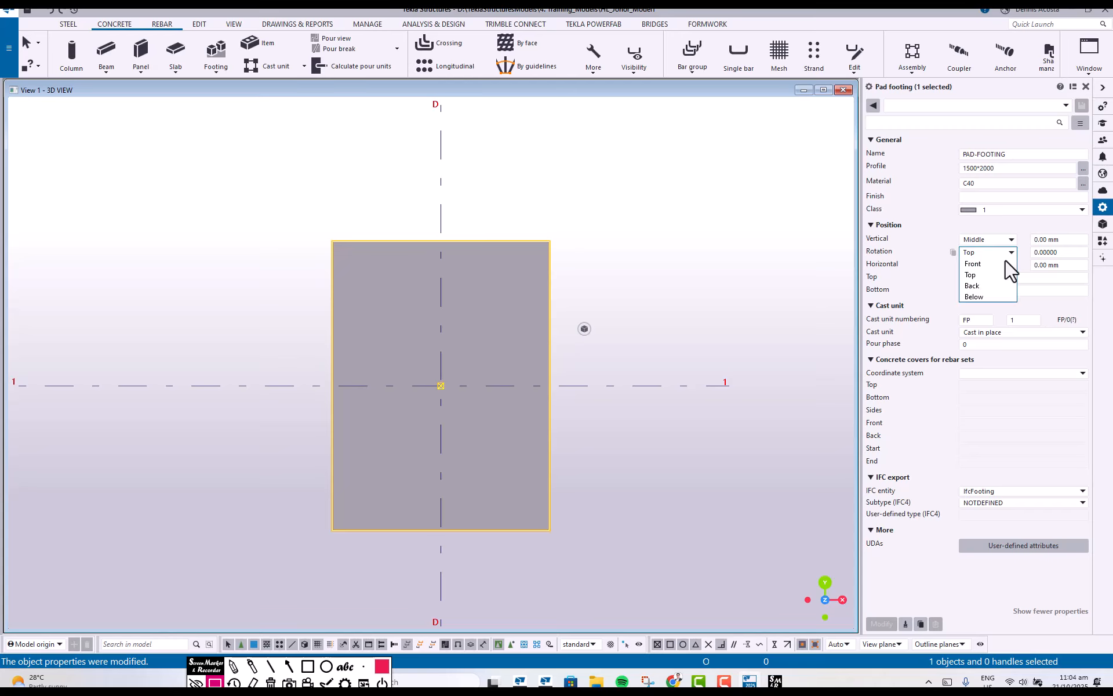
left_click(989, 285)
left_click(881, 624)
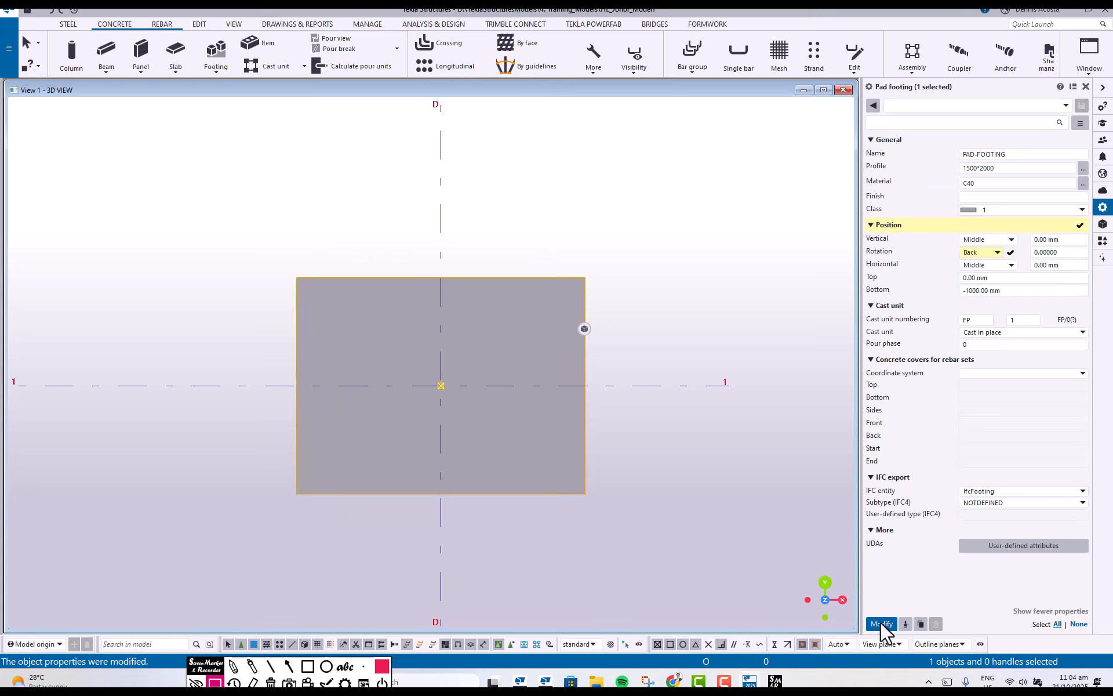
left_click(997, 253)
left_click(986, 259)
left_click(881, 624)
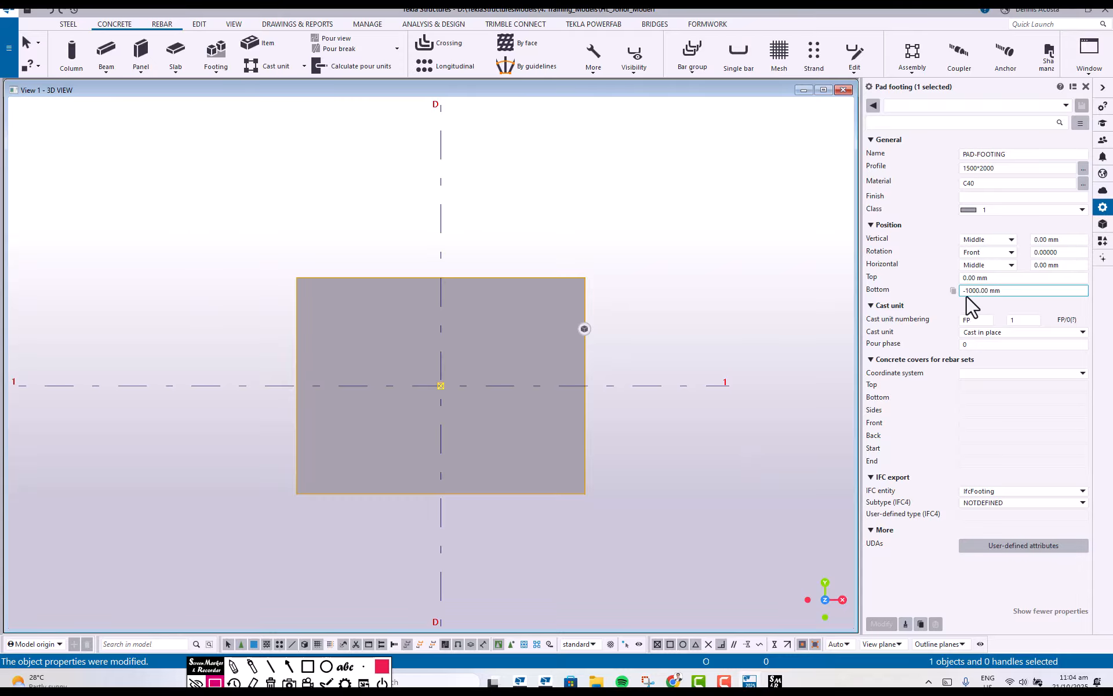
Give the pad footing a rotation angle of 45 degrees and set its rotation to Top
left_click(1072, 252)
double_click(1072, 252)
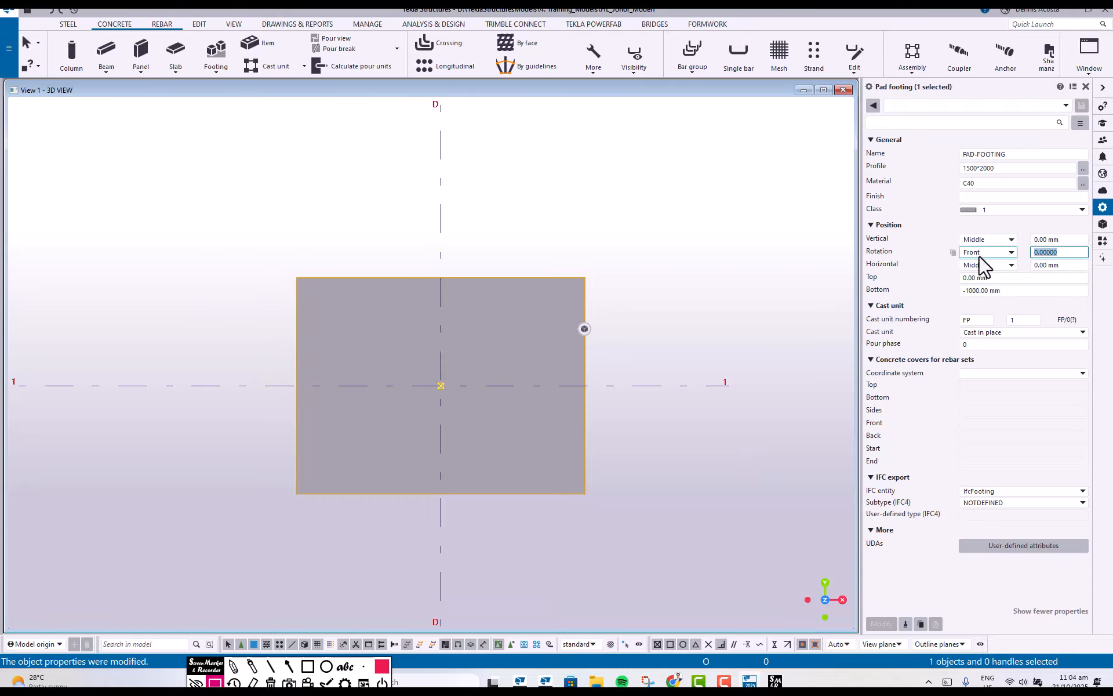
type("45")
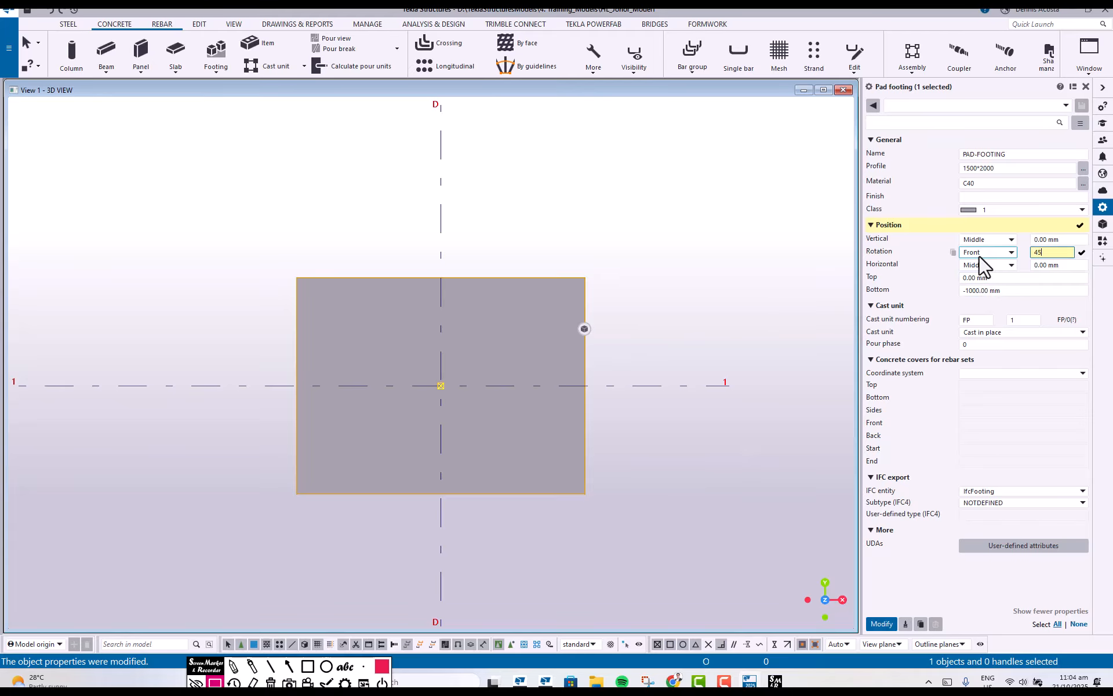
key("Return")
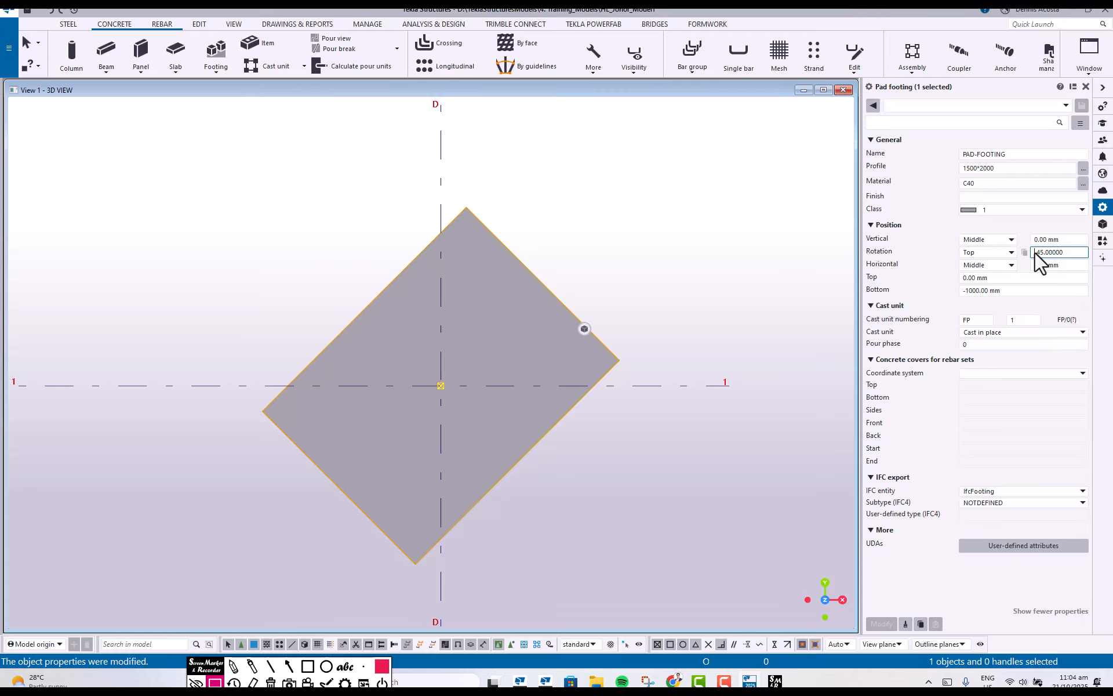
Reset the pad footing's rotation angle to 0 and its rotation to Front
left_click_drag(1068, 254, 1011, 266)
type("0")
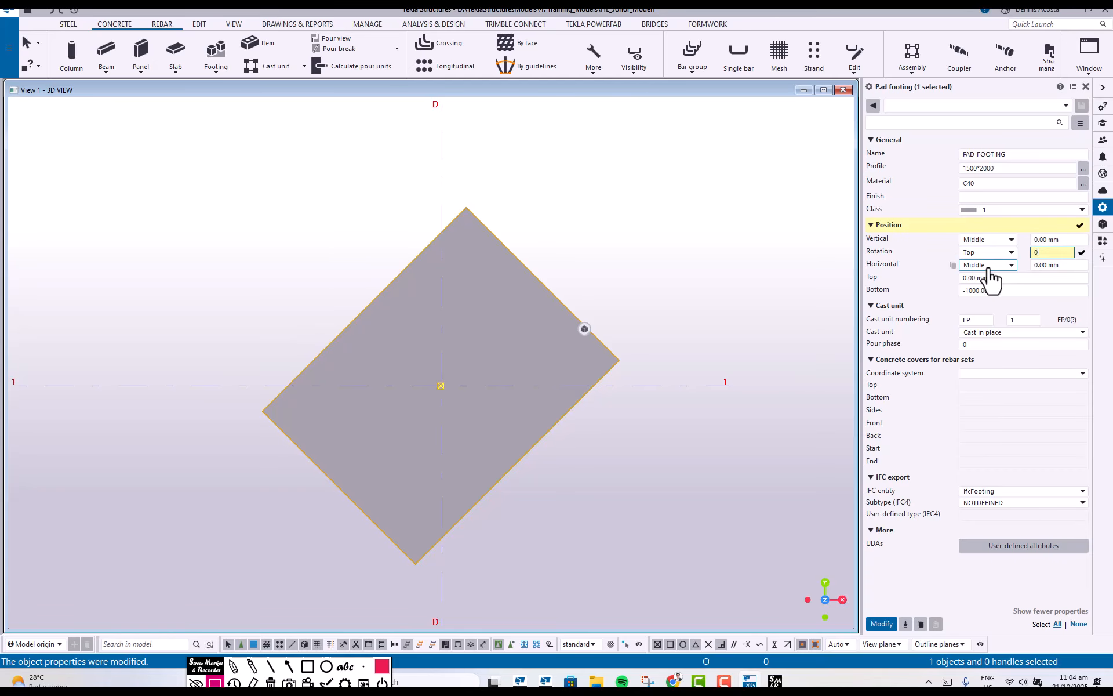
key("Return")
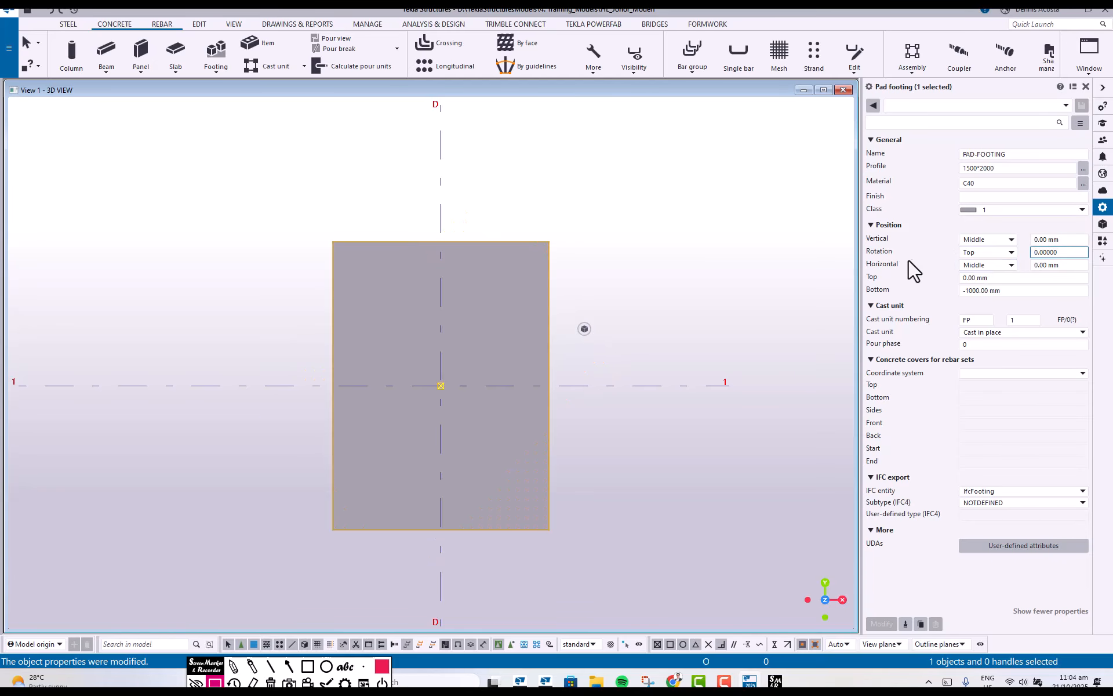
left_click(1008, 253)
left_click(982, 260)
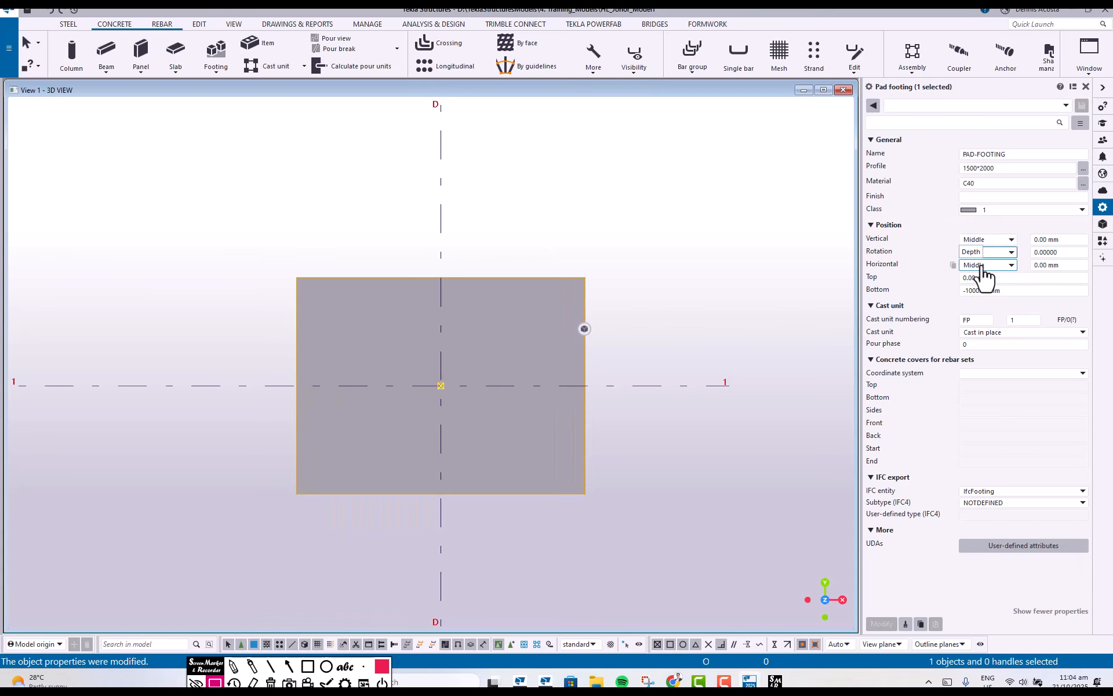
Apply the Left horizontal position to the pad footing, and switch it to Right
left_click(1011, 265)
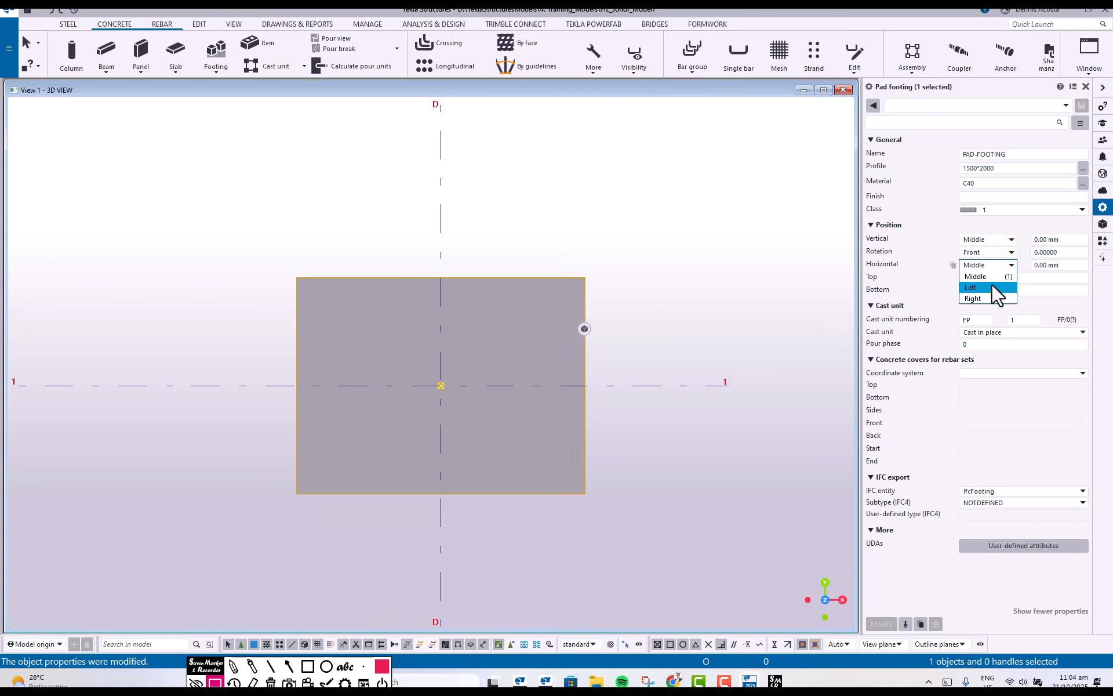
left_click(991, 286)
left_click(872, 624)
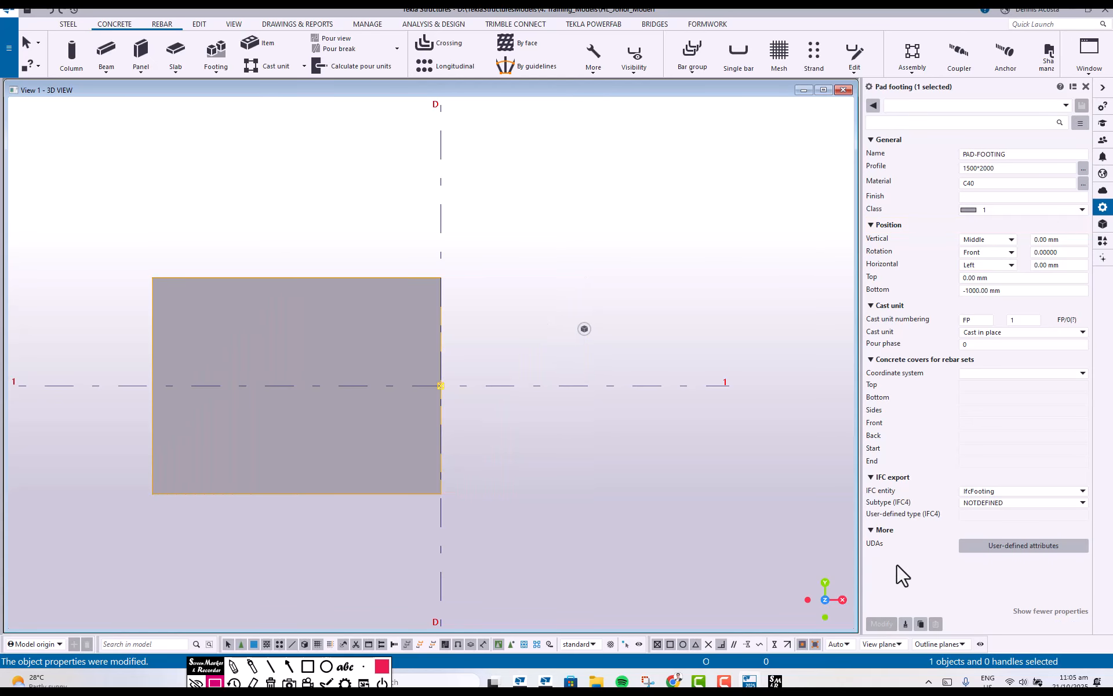
left_click(1010, 266)
left_click(980, 298)
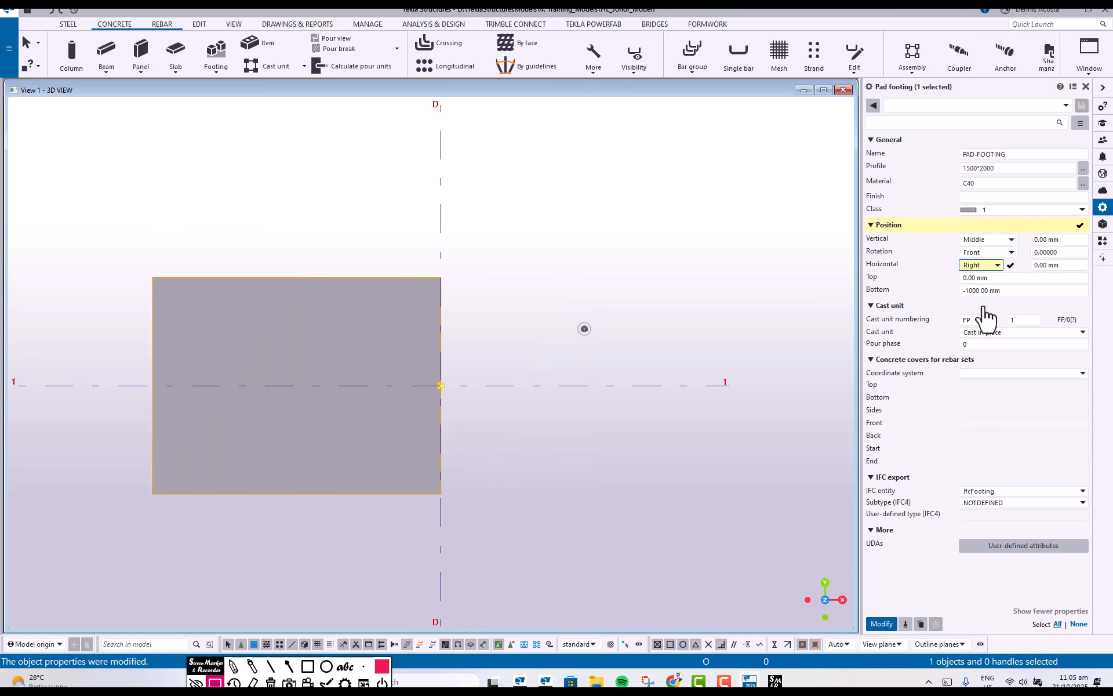
left_click(882, 624)
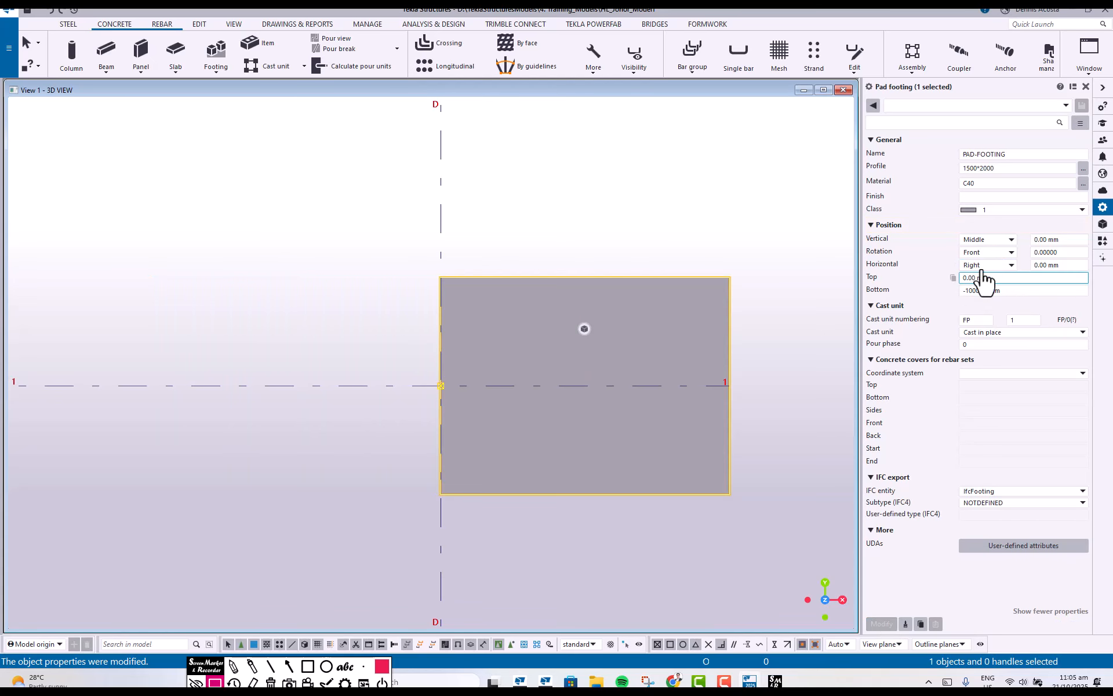
left_click(1011, 265)
left_click(979, 297)
Apply the Up vertical position to the pad footing, and set its horizontal position to Left
left_click(1012, 240)
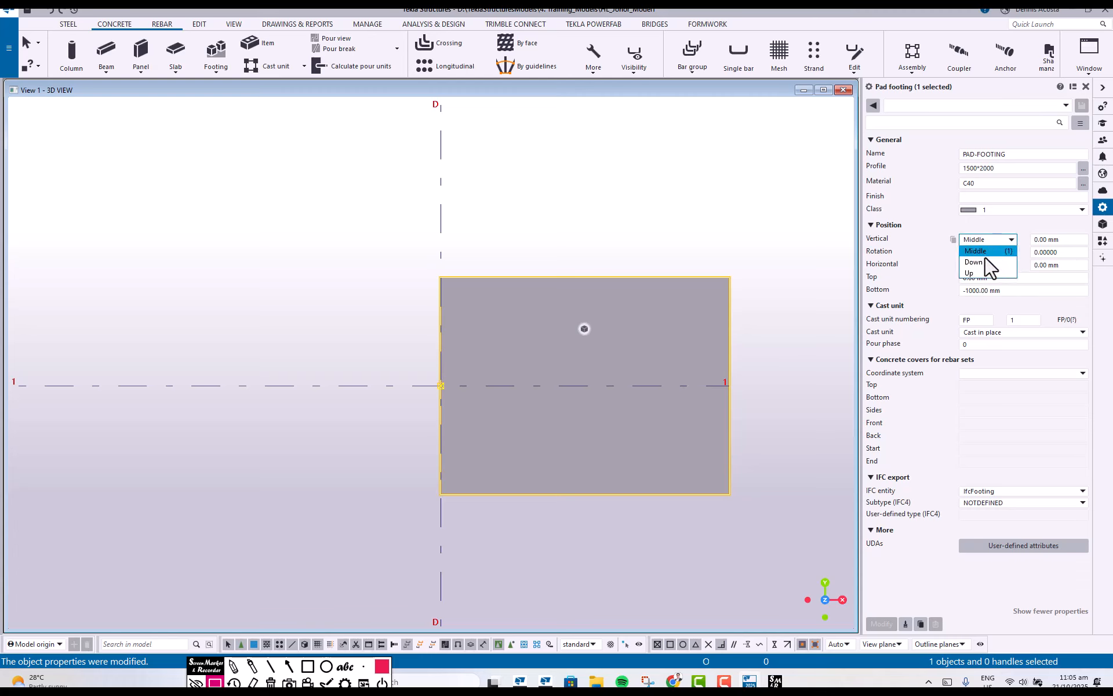
left_click(979, 273)
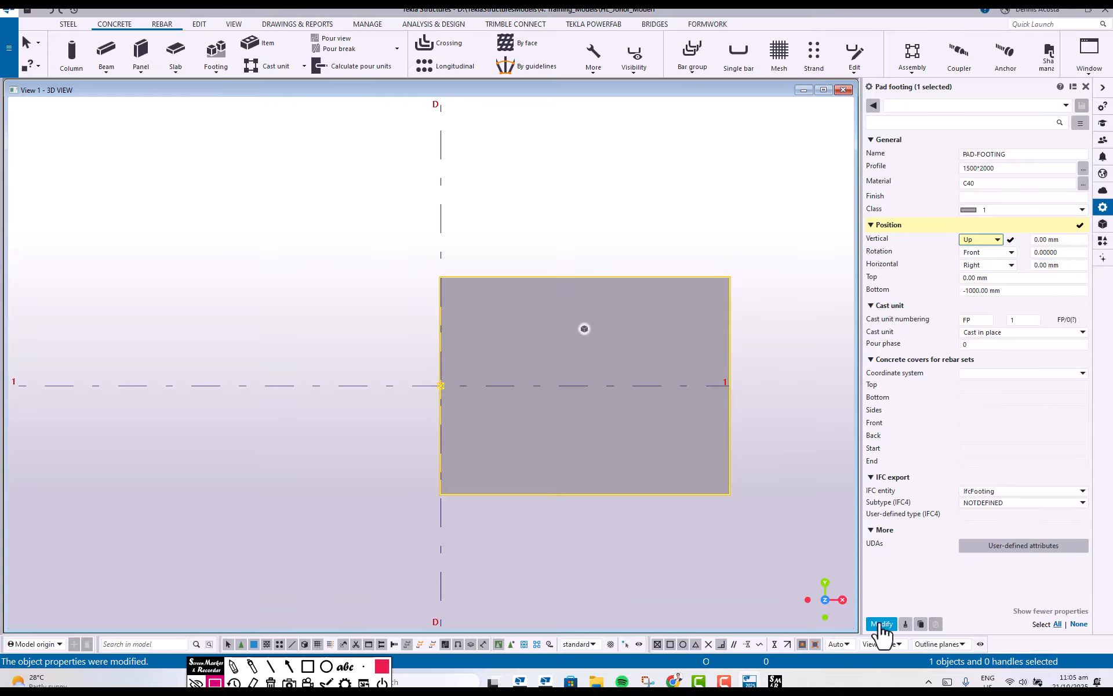
left_click(880, 624)
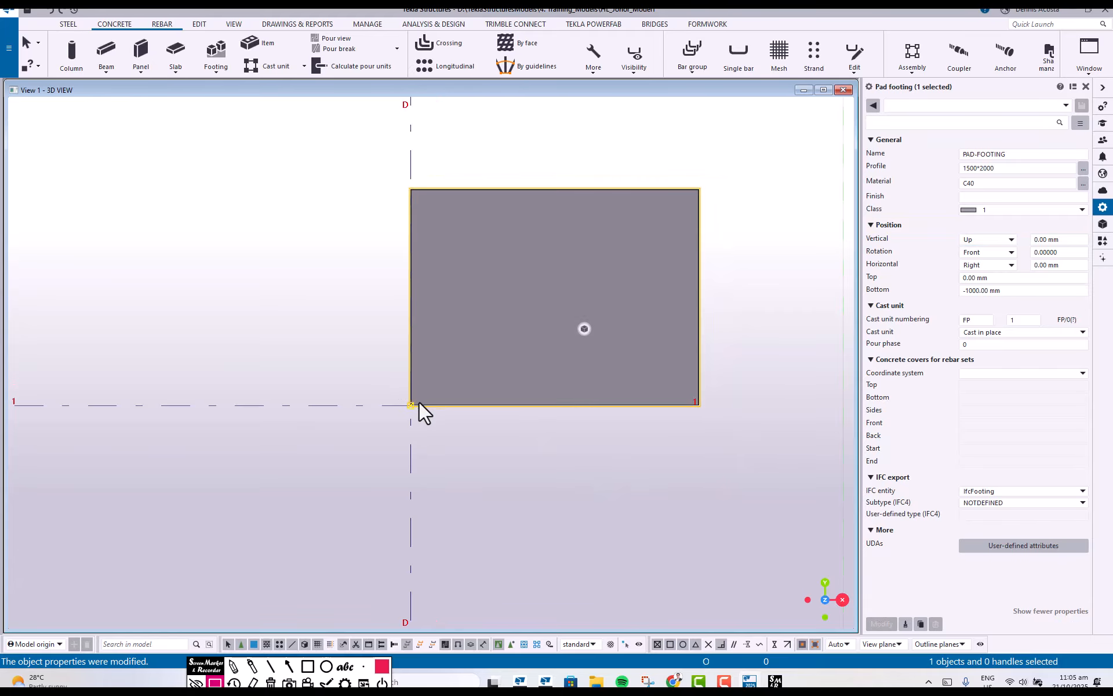
left_click(1011, 265)
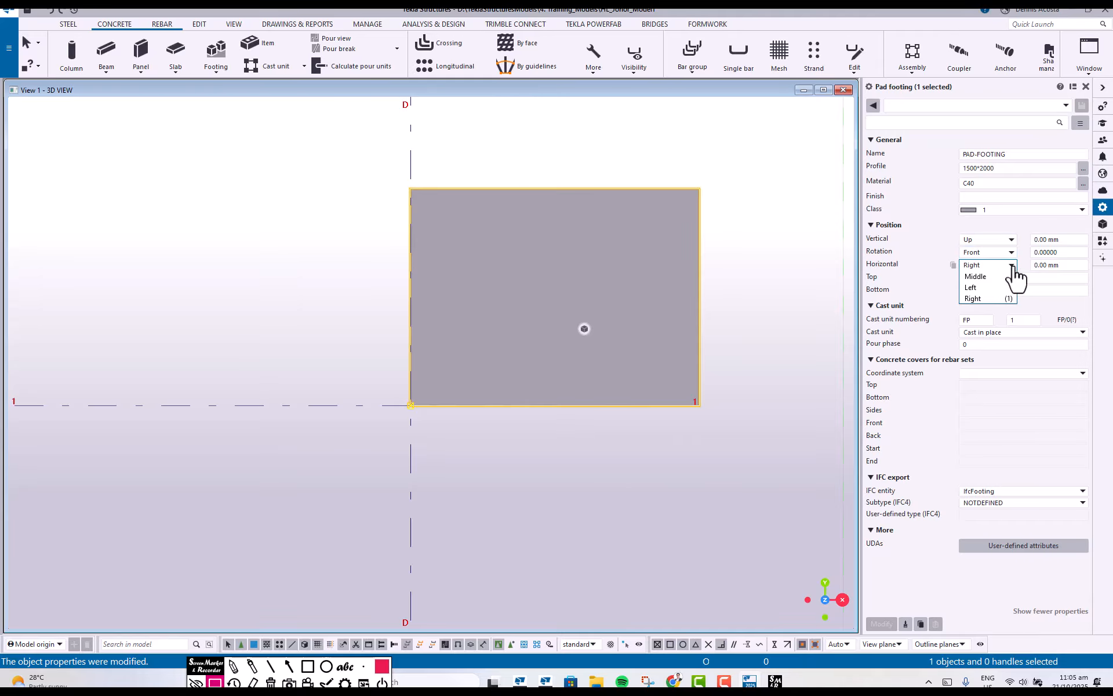
left_click(983, 296)
left_click(881, 624)
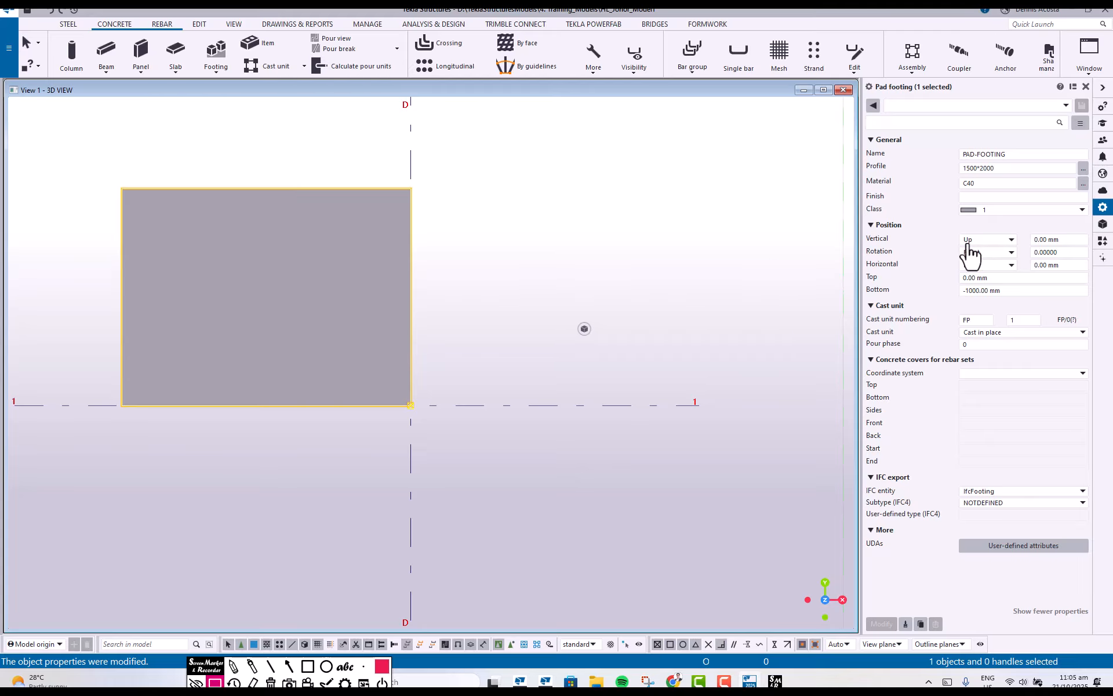
Return the pad footing's vertical and horizontal positions to Middle, apply them and deselect the footing
left_click(1011, 239)
left_click(992, 250)
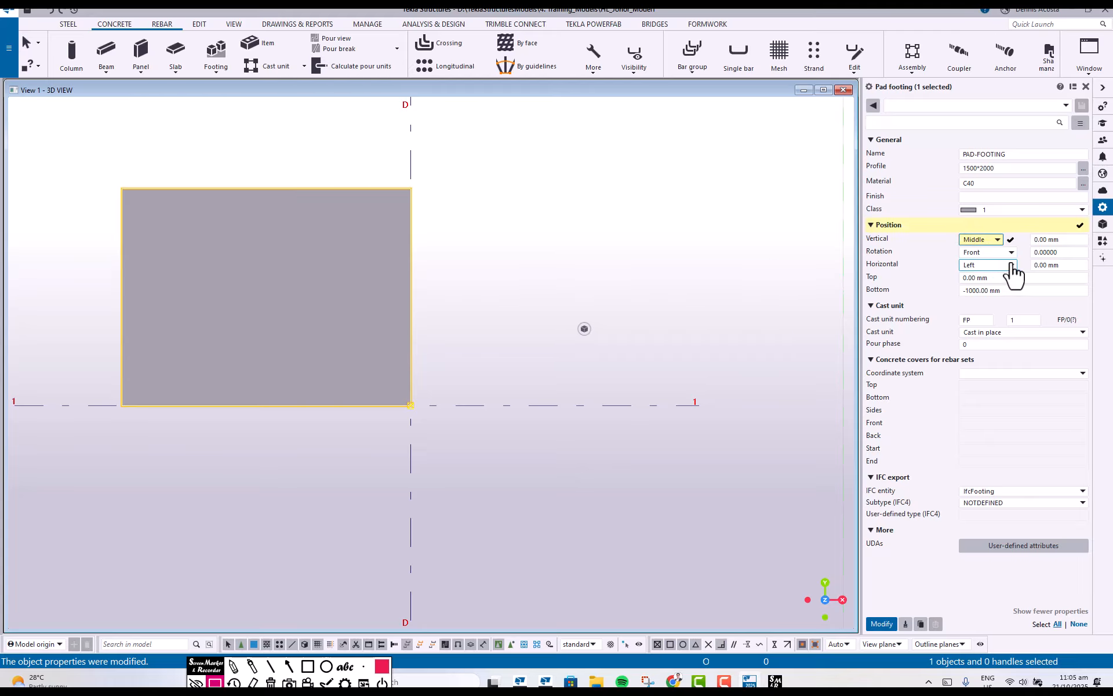
left_click(1009, 265)
left_click(993, 276)
left_click(880, 623)
left_click(597, 209)
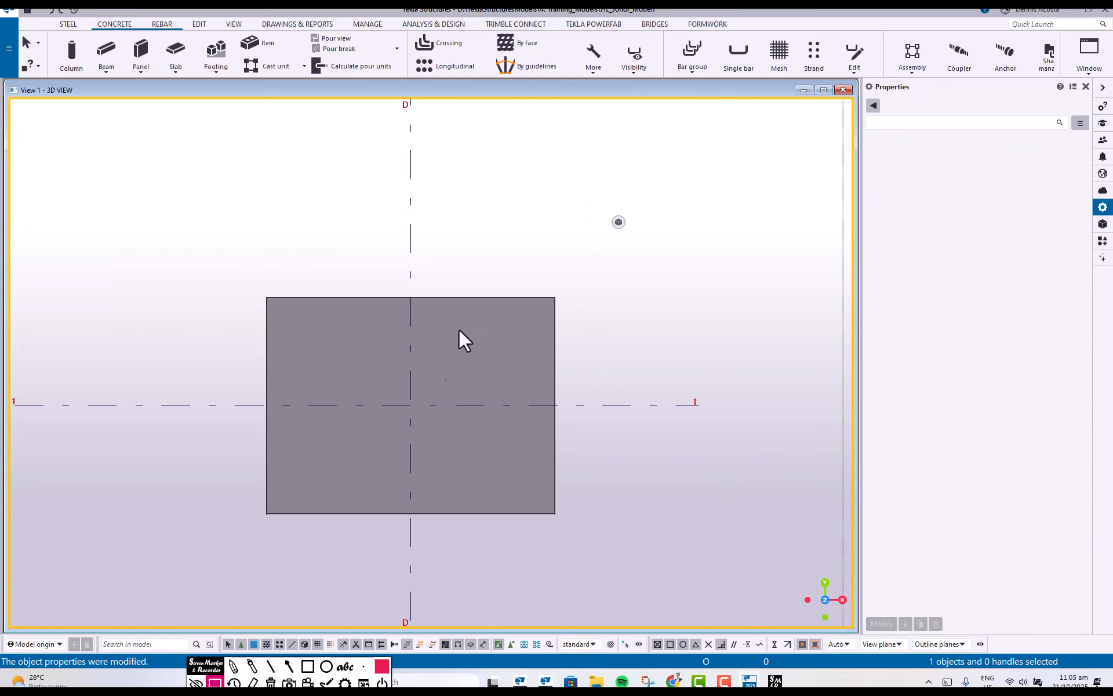
Select the pad footing and mark with the screen marker how its Top and Bottom values relate to its upper and lower handles
mouse_move(501, 466)
middle_mouse_down("ctrl")
mouse_move(447, 352)
mouse_move(461, 336)
mouse_move(485, 365)
mouse_move(419, 343)
mouse_move(459, 318)
mouse_move(540, 316)
mouse_move(497, 318)
mouse_move(430, 368)
middle_mouse_up("ctrl")
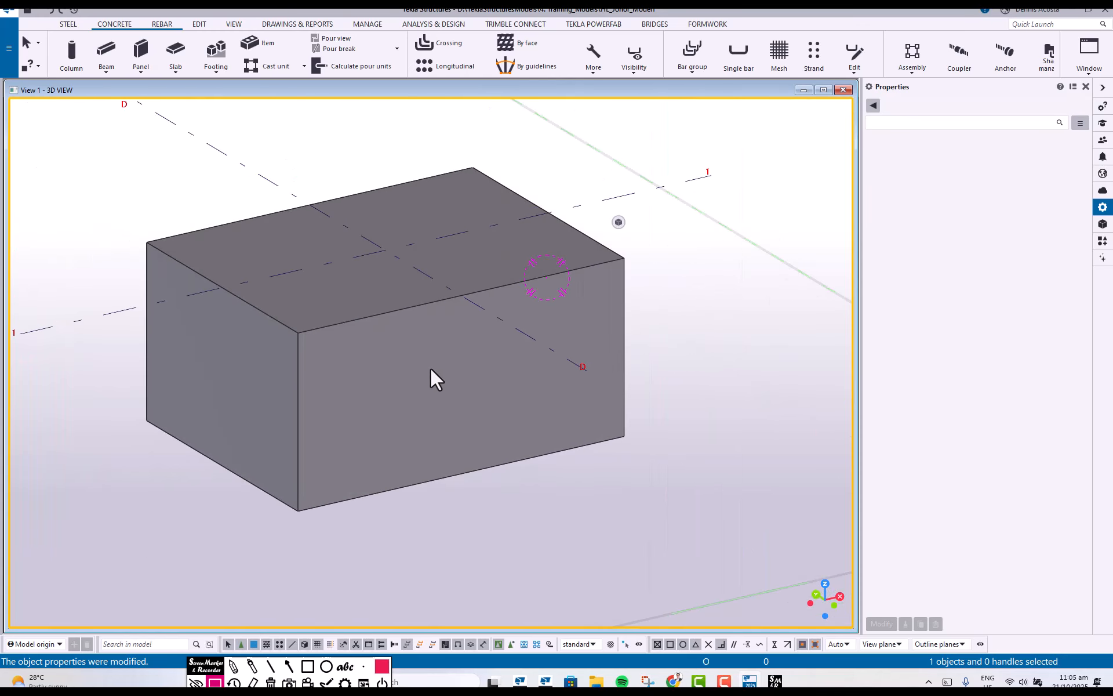
left_click(430, 367)
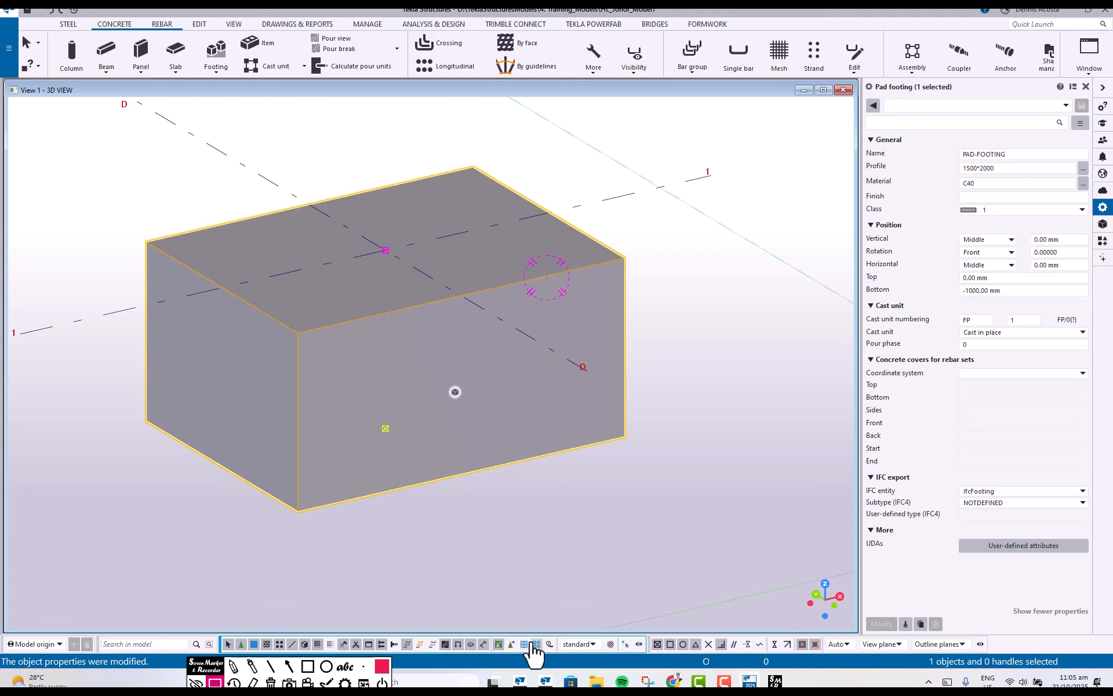
left_click(232, 666)
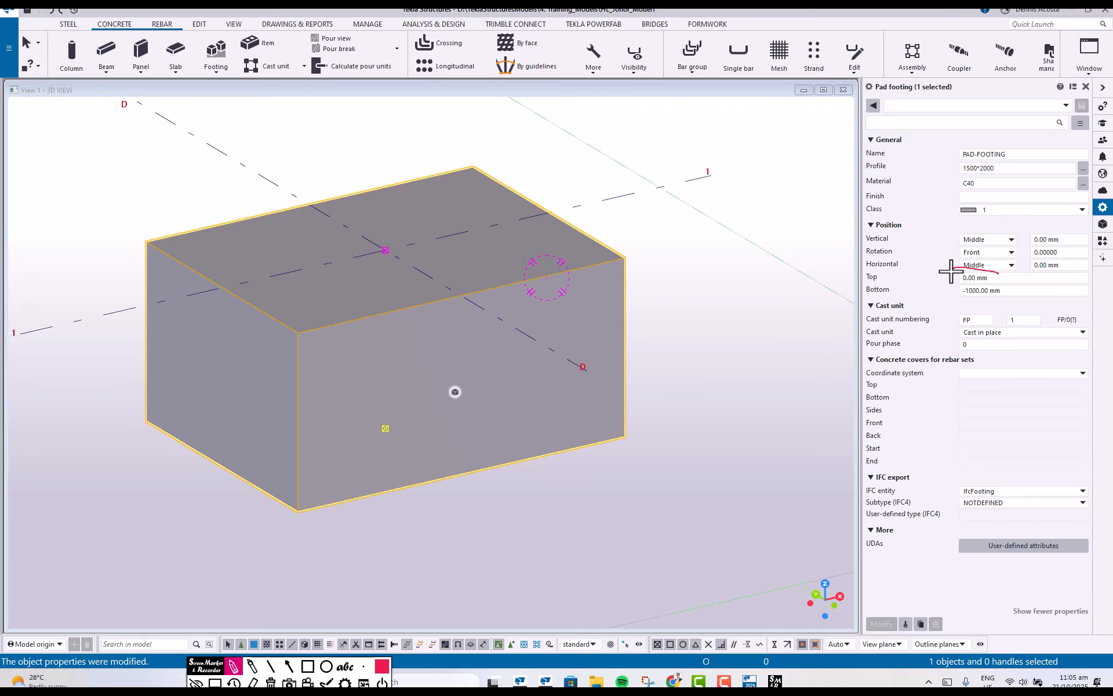
mouse_move(953, 270)
left_mouse_down()
mouse_move(398, 249)
mouse_move(405, 238)
mouse_move(398, 253)
mouse_move(408, 258)
left_mouse_up()
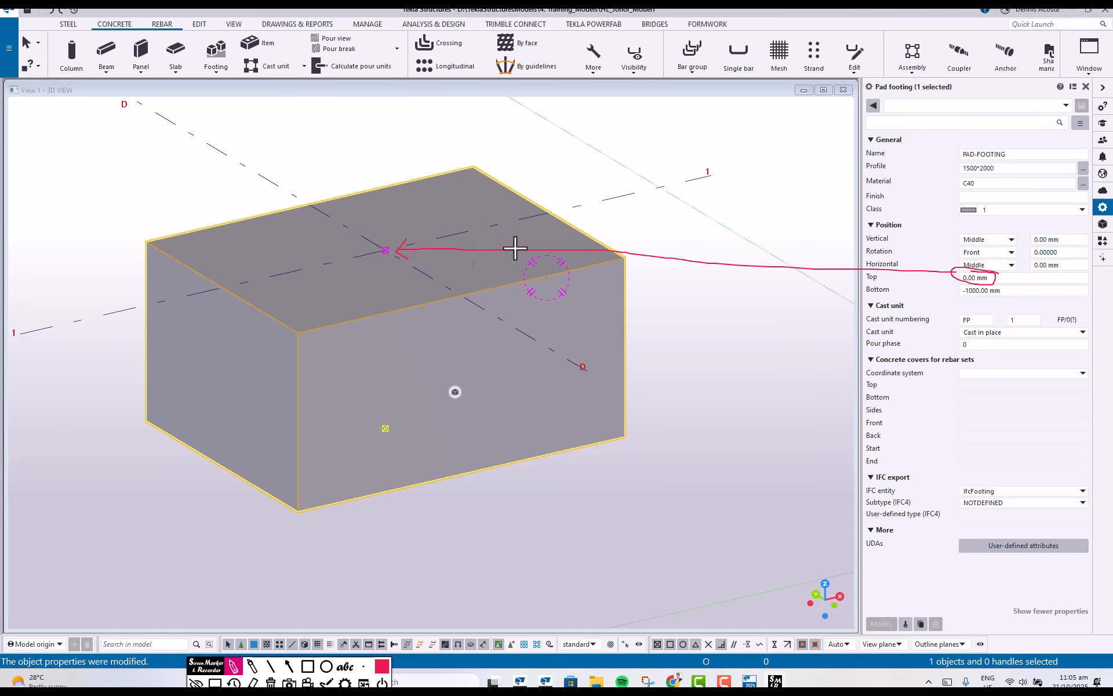
mouse_move(1006, 283)
left_mouse_down()
mouse_move(967, 284)
mouse_move(1020, 290)
mouse_move(944, 294)
mouse_move(393, 427)
mouse_move(394, 418)
mouse_move(416, 434)
left_mouse_up()
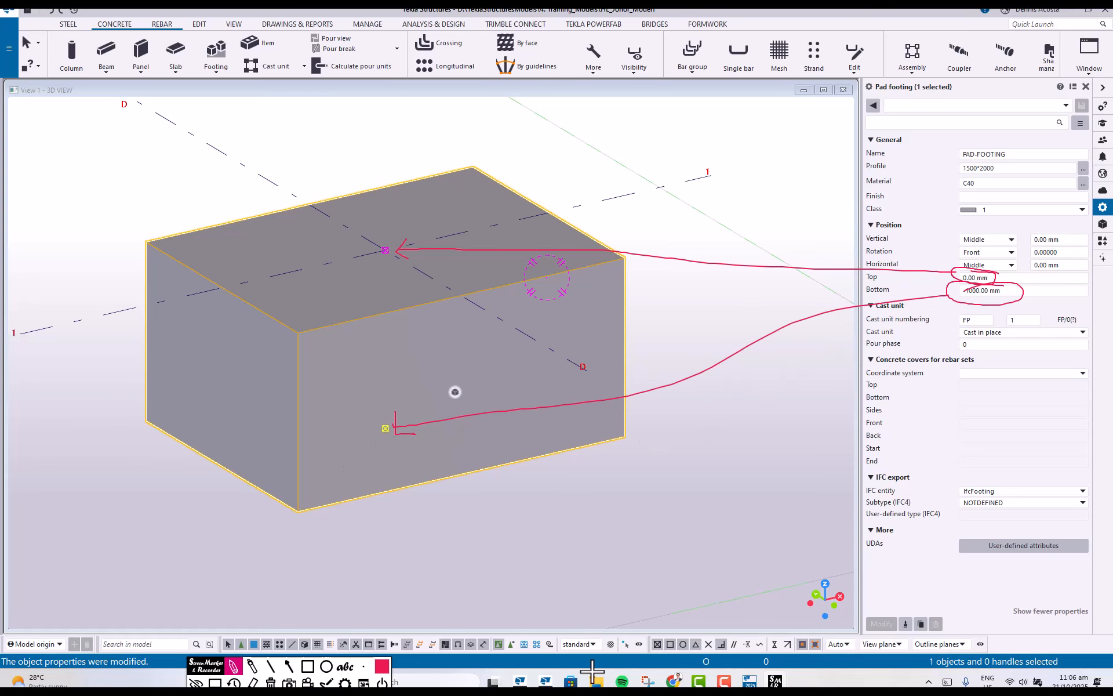
left_click(270, 681)
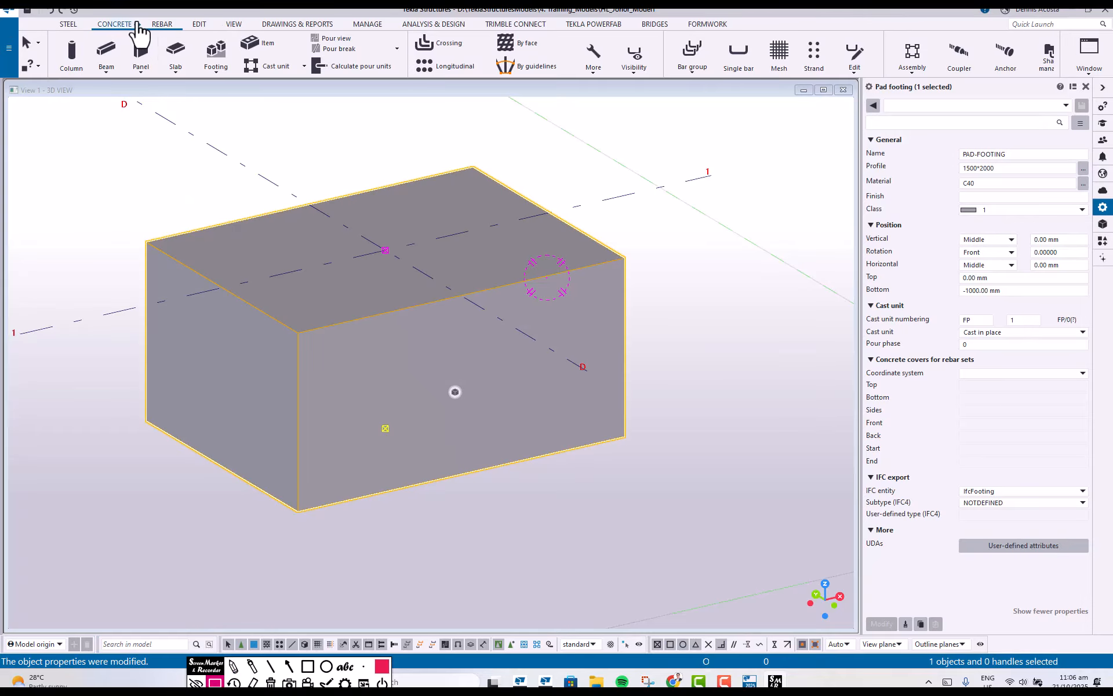
left_click(232, 24)
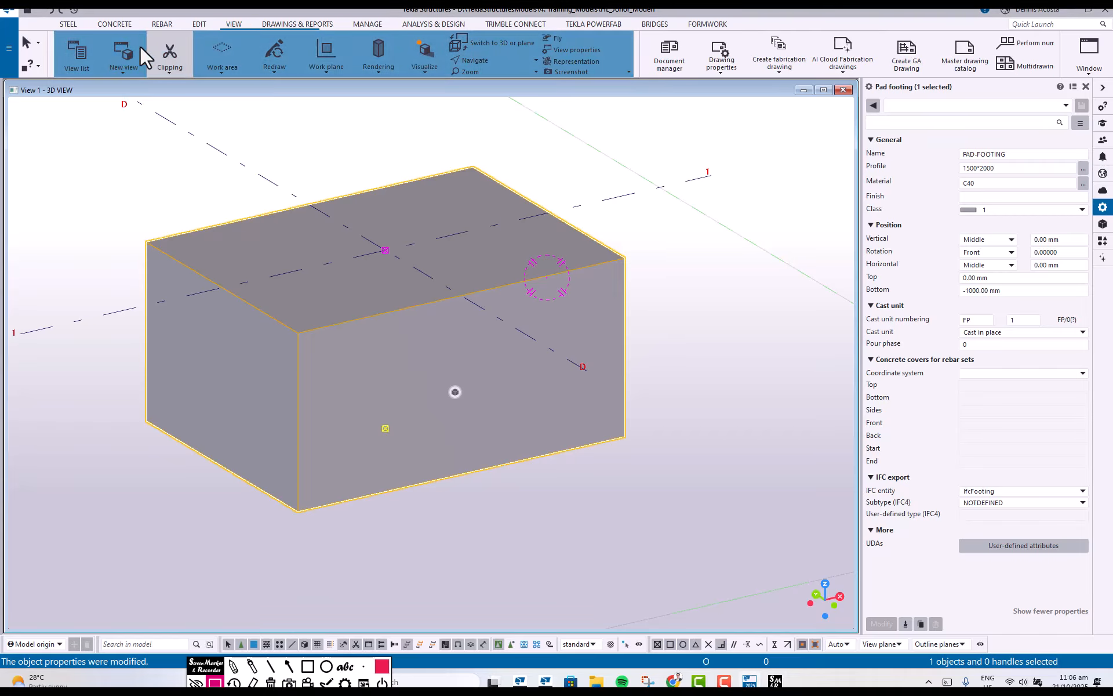
left_click(125, 70)
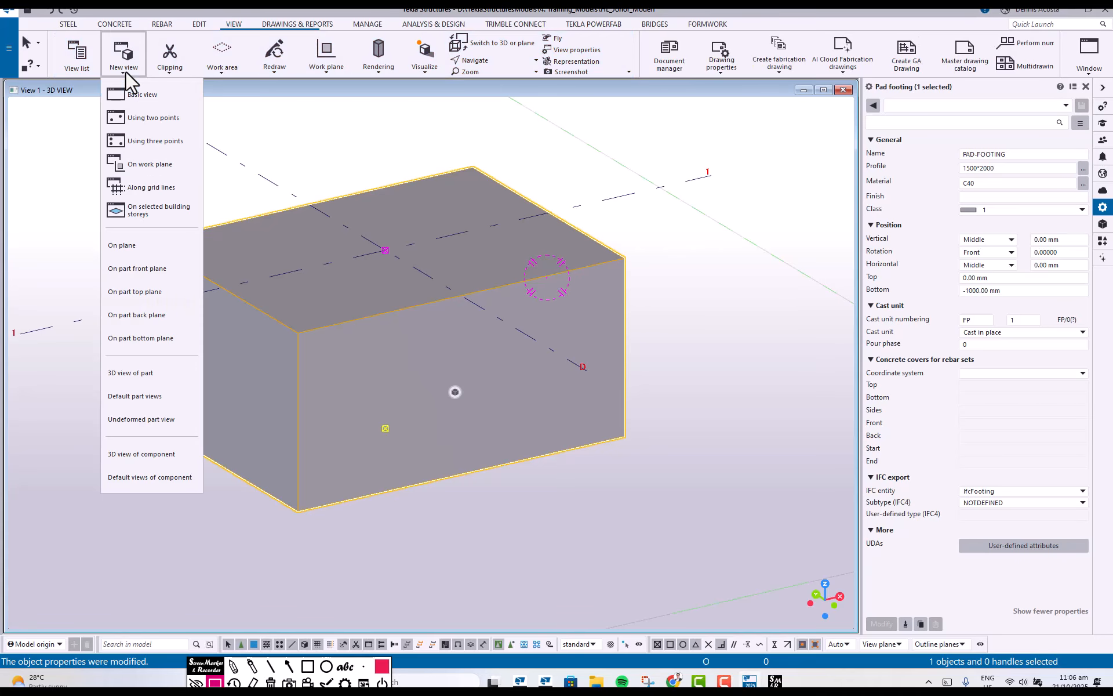
left_click(157, 97)
left_click_drag(110, 145, 679, 175)
double_click(706, 211)
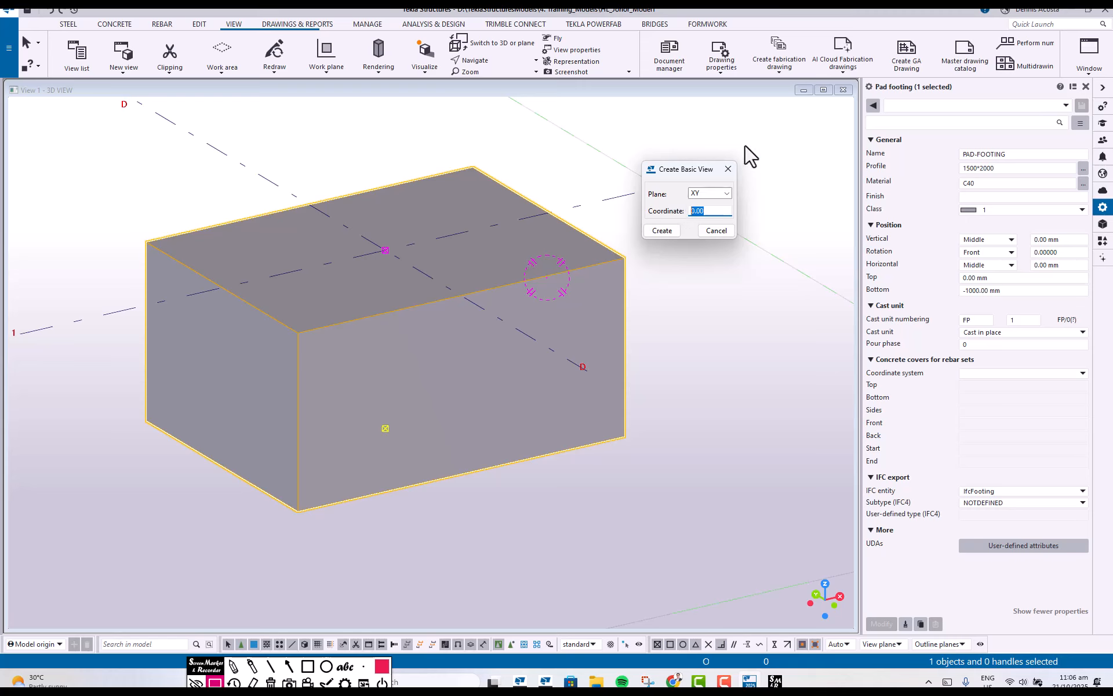
left_click(727, 169)
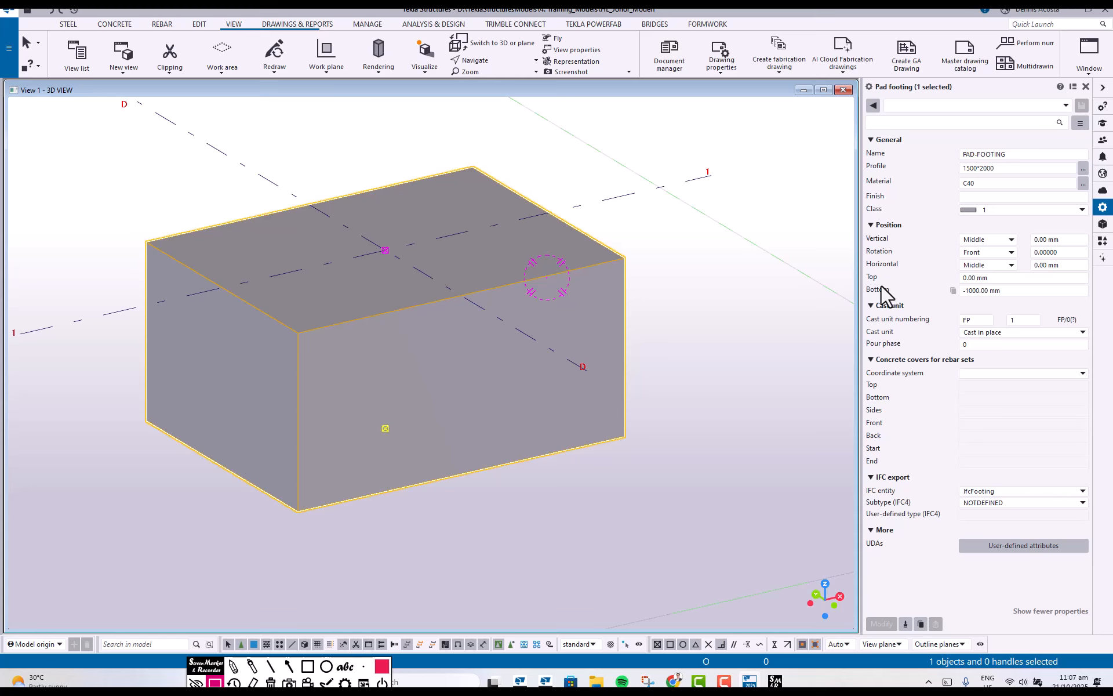
Set the pad footing's Bottom level to -800 mm and apply it
left_click(1009, 290)
left_click_drag(1010, 292, 897, 294)
type("-800")
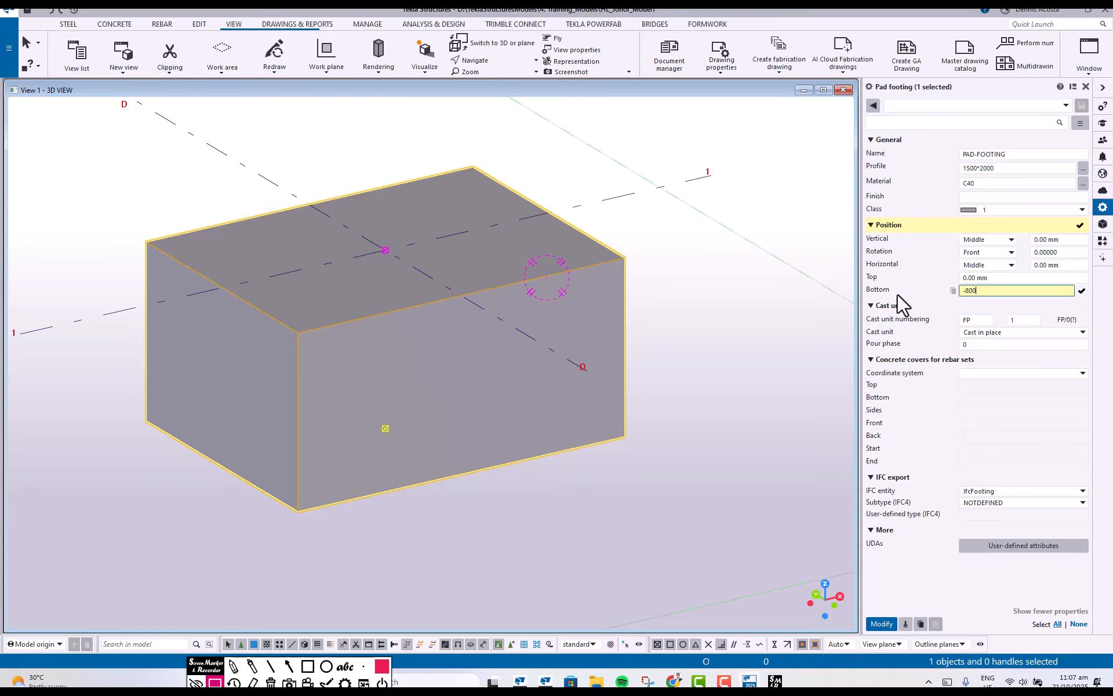
key("Return")
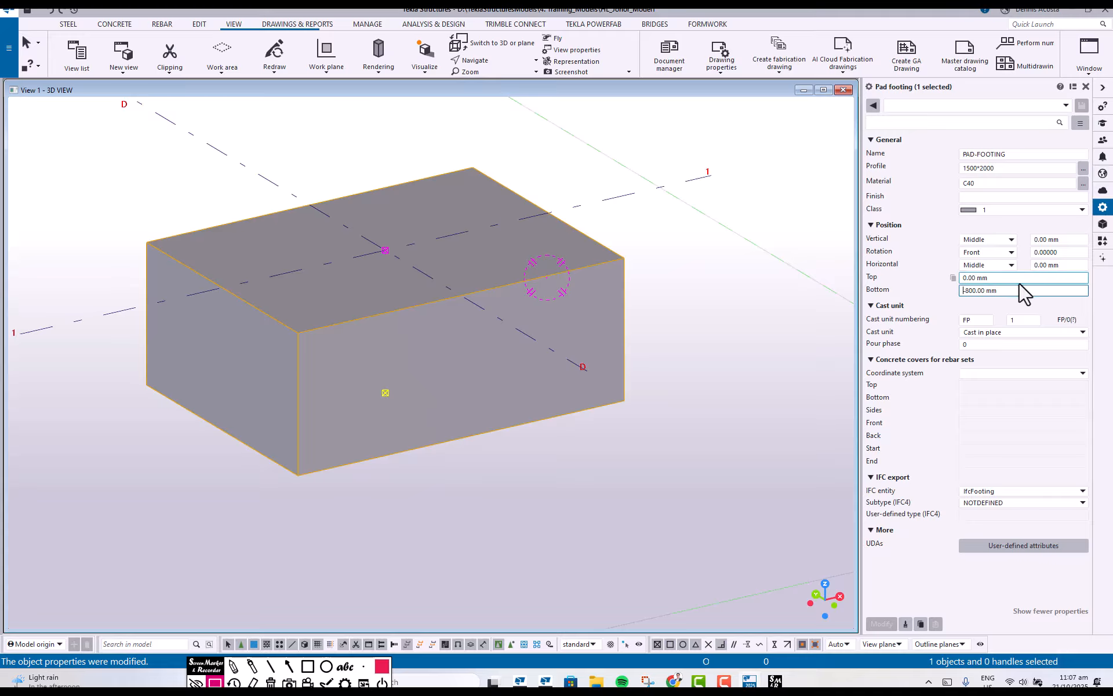
Enter -500 mm as the pad footing's Top level
left_click_drag(1009, 278, 903, 277)
type("-")
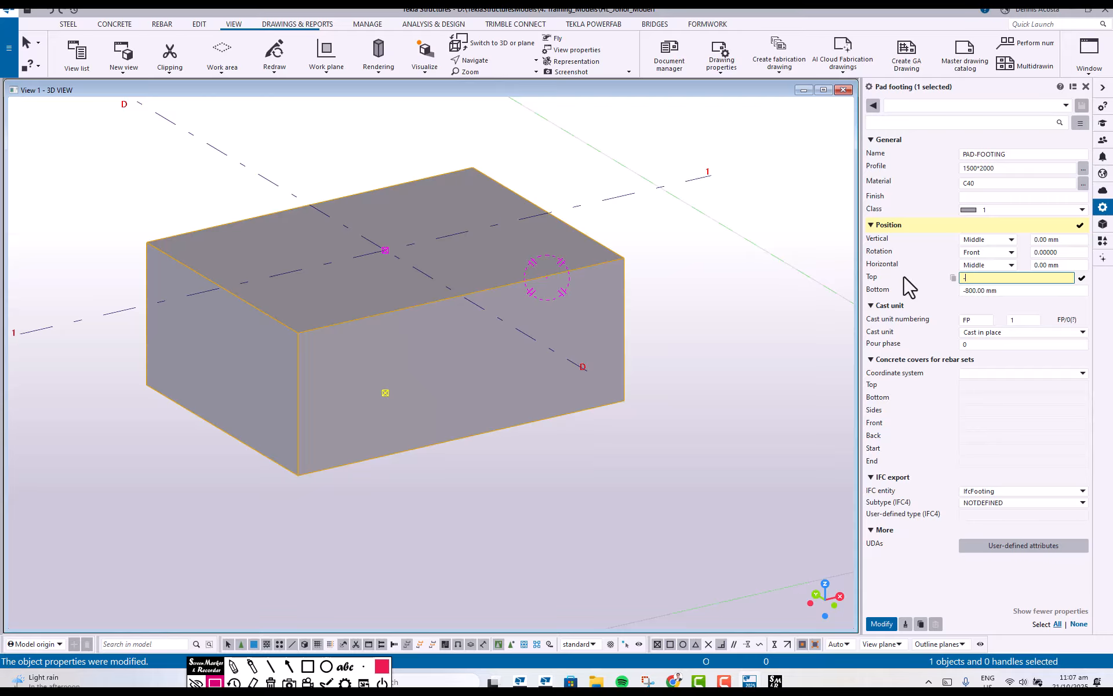
type("500")
left_click_drag(1015, 290, 898, 291)
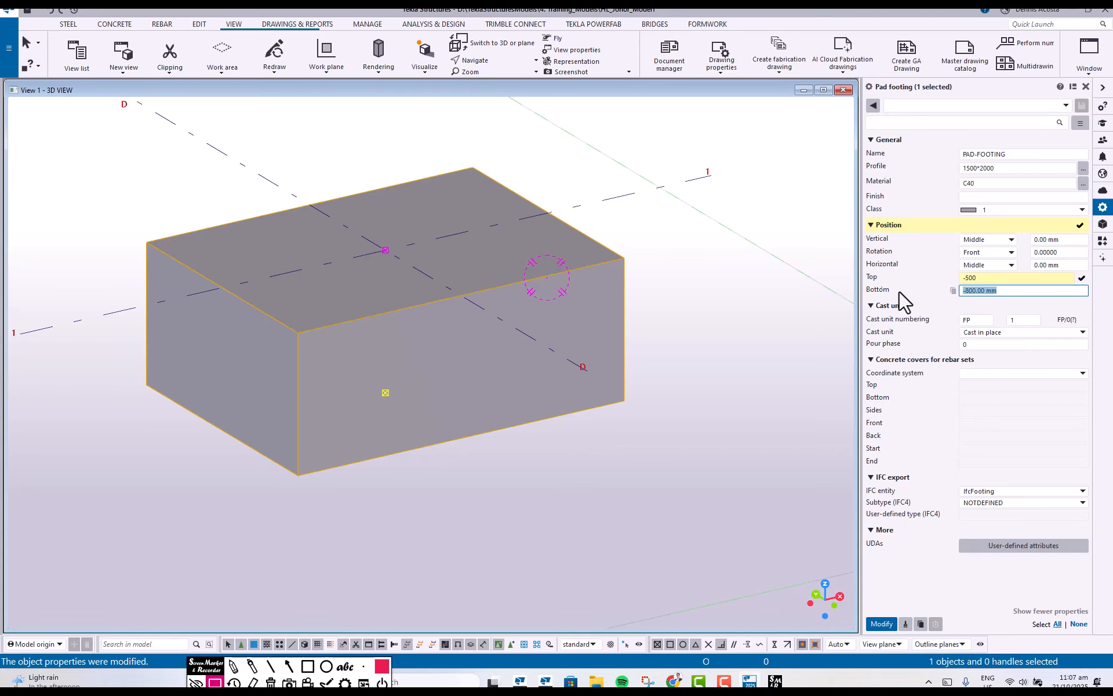
Annotate the side view with the screen marker, showing the 0 level line and a 500 offset to a lower line
scroll(464, 364, "down", 4)
middle_click_drag(572, 382, 410, 353, "ctrl")
scroll(603, 373, "up", 1)
scroll(411, 354, "up", 2)
left_click(234, 667)
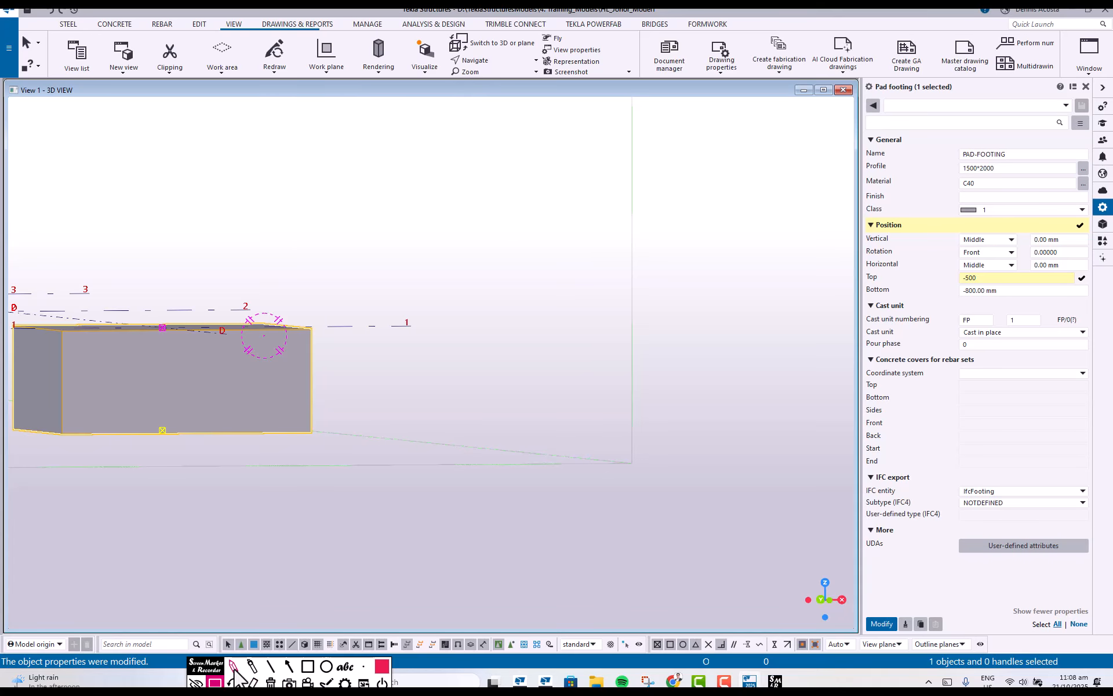
mouse_move(406, 329)
left_mouse_down()
mouse_move(638, 326)
mouse_move(677, 313)
left_mouse_up()
left_click_drag(413, 422, 593, 420)
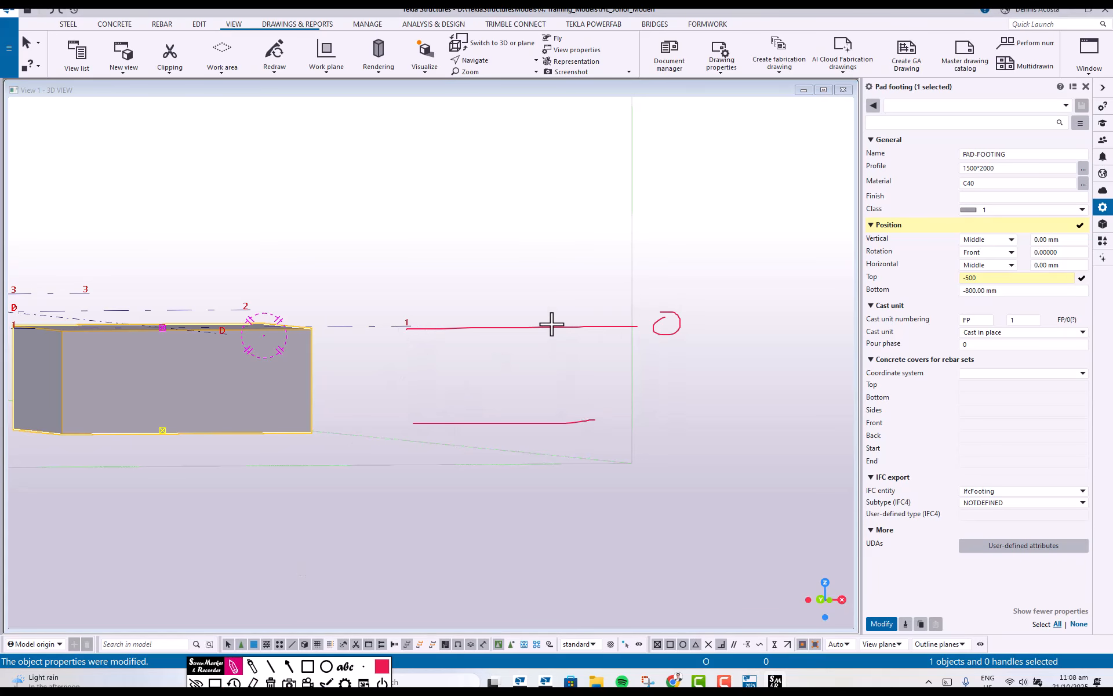
mouse_move(551, 323)
left_mouse_down()
mouse_move(559, 423)
mouse_move(534, 429)
mouse_move(549, 338)
mouse_move(594, 387)
mouse_move(574, 390)
left_mouse_up()
left_click_drag(577, 375, 605, 371)
left_click_drag(617, 374, 607, 378)
left_click_drag(641, 371, 639, 373)
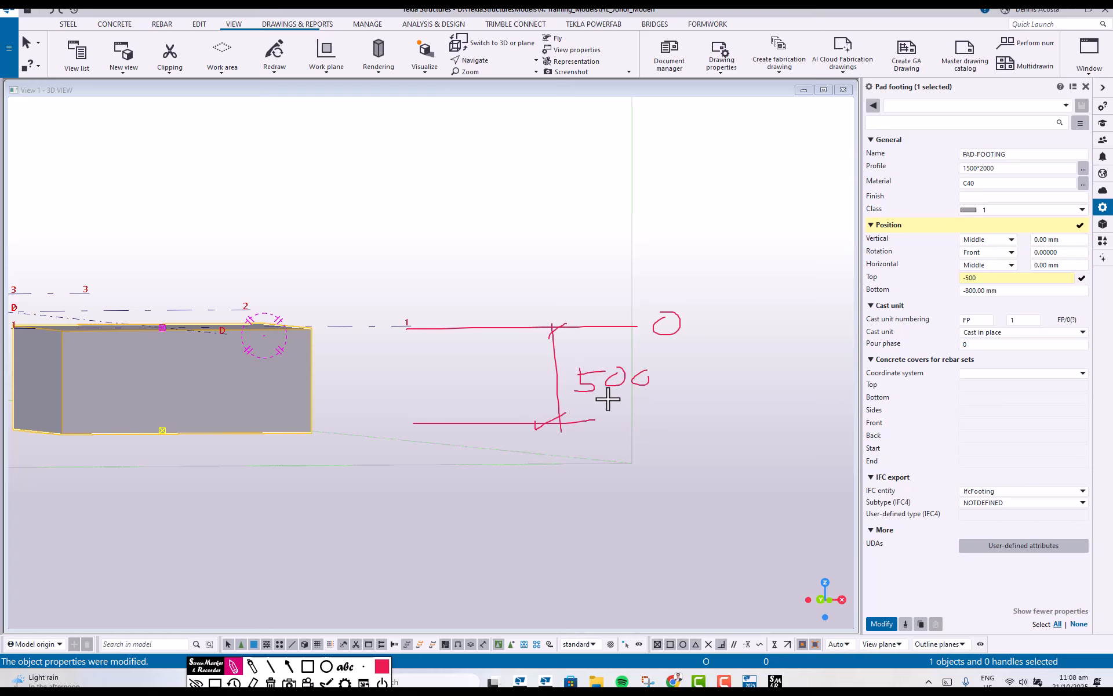
Sketch the footing outline below the 500 offset with a 1000 depth mark, and an arrow from its base to the Bottom value
mouse_move(599, 423)
left_mouse_down()
mouse_move(603, 538)
mouse_move(427, 532)
mouse_move(423, 415)
left_mouse_up()
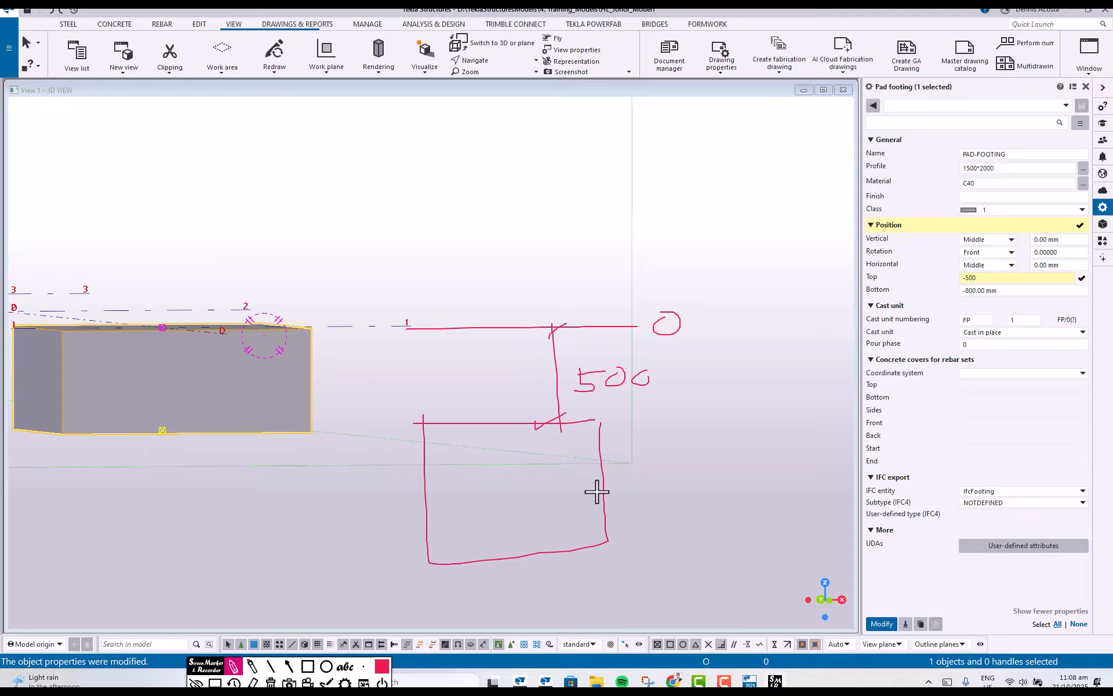
left_click_drag(605, 541, 687, 520)
mouse_move(609, 418)
left_mouse_down()
mouse_move(648, 424)
mouse_move(649, 534)
left_mouse_up()
left_click_drag(664, 513, 647, 533)
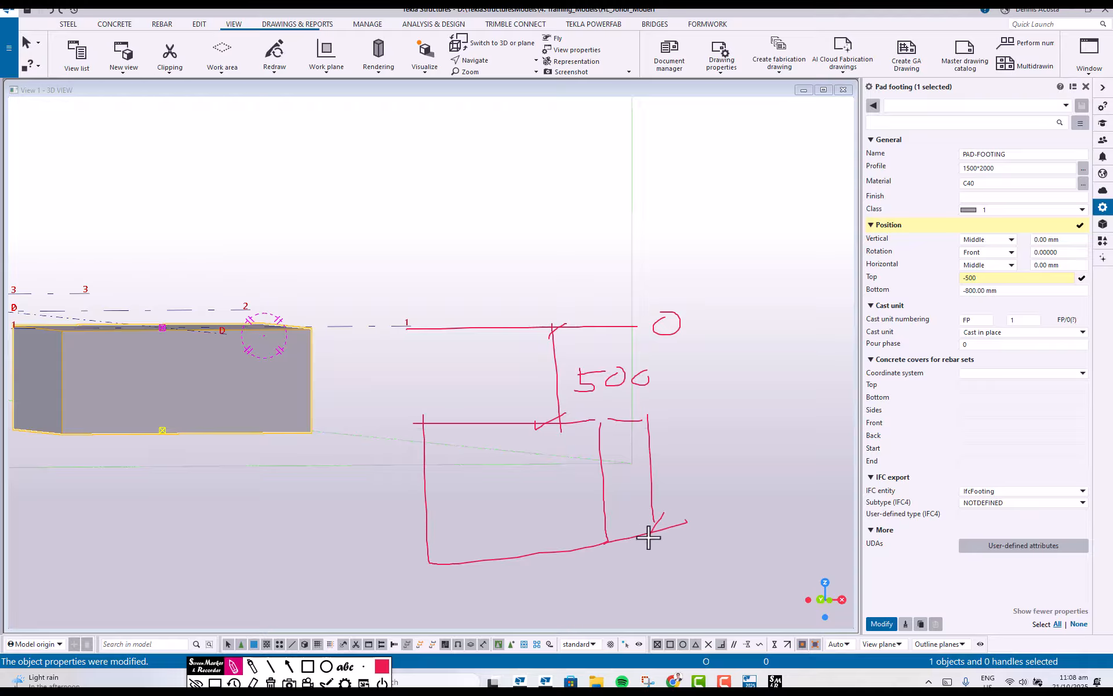
mouse_move(655, 415)
left_mouse_down()
mouse_move(642, 423)
mouse_move(674, 478)
mouse_move(742, 457)
left_mouse_up()
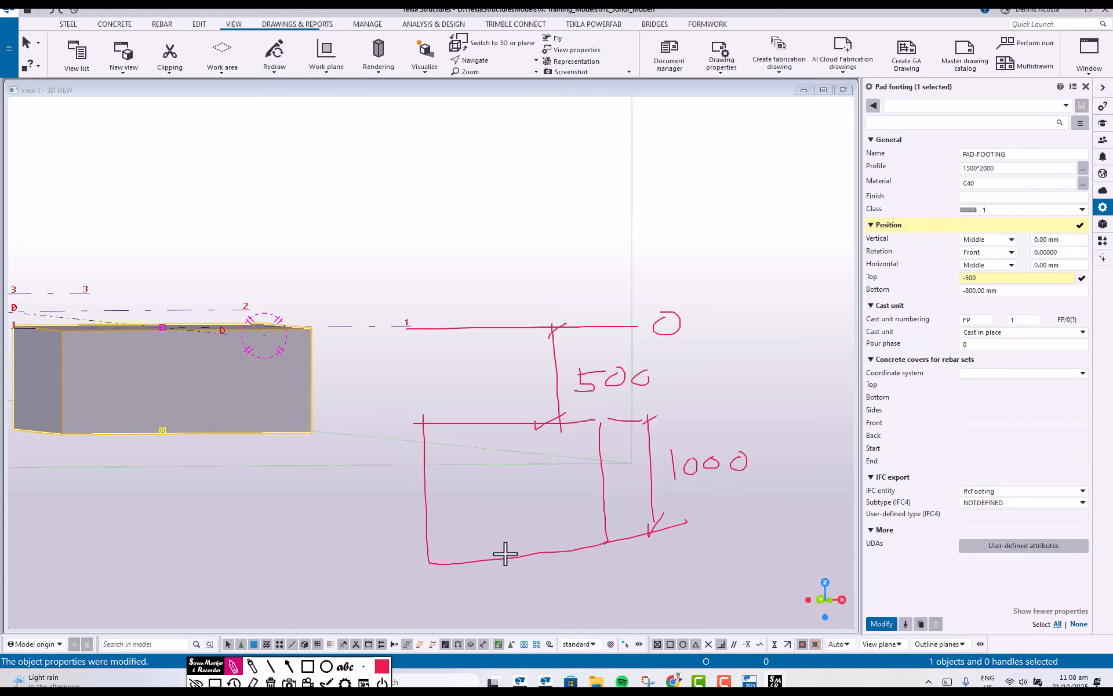
mouse_move(520, 555)
left_mouse_down()
mouse_move(586, 569)
mouse_move(805, 372)
mouse_move(928, 296)
mouse_move(951, 292)
mouse_move(945, 306)
left_mouse_up()
left_click(234, 666)
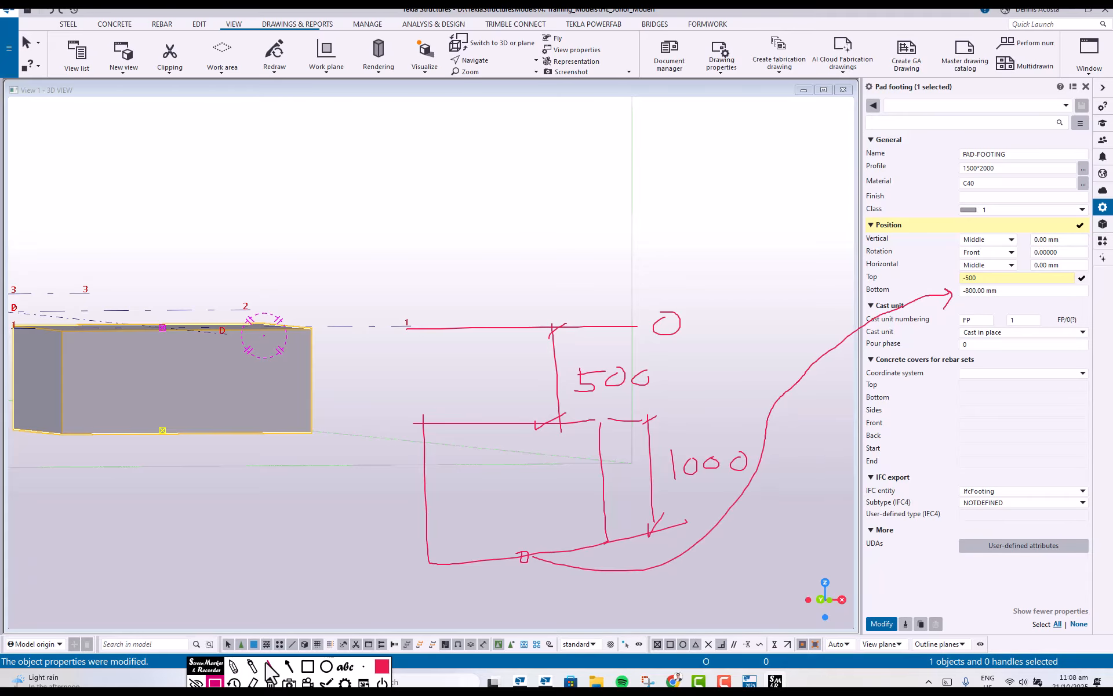
Set the pad footing's Bottom level to -1500 mm and apply it together with the Top level
left_click(974, 290)
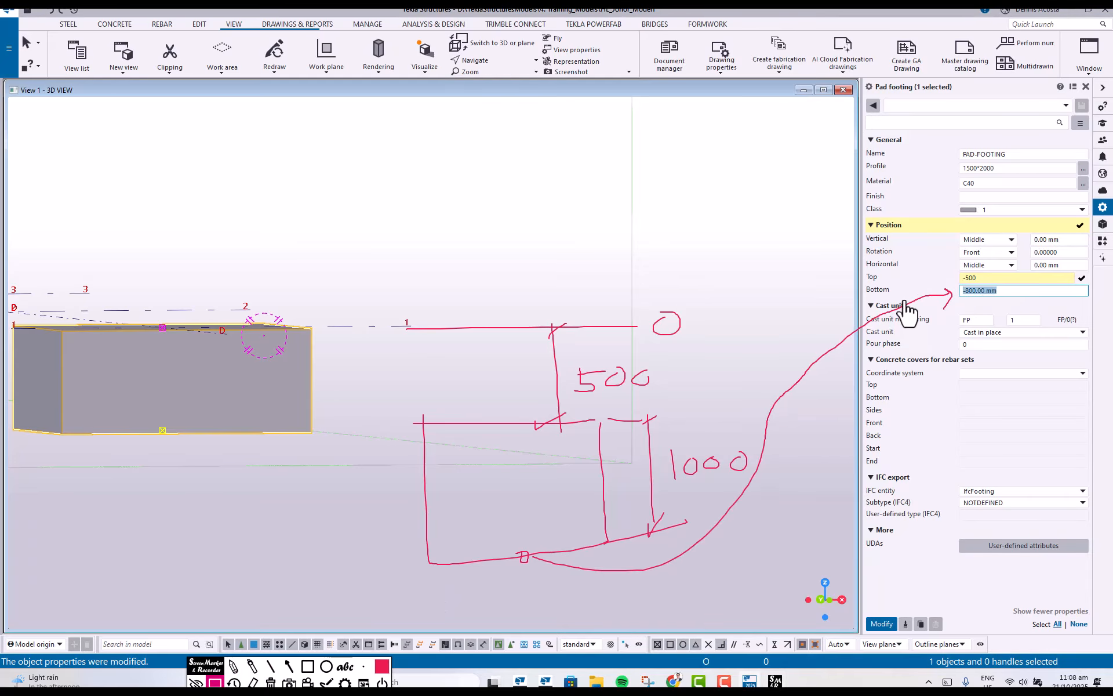
type("-1500")
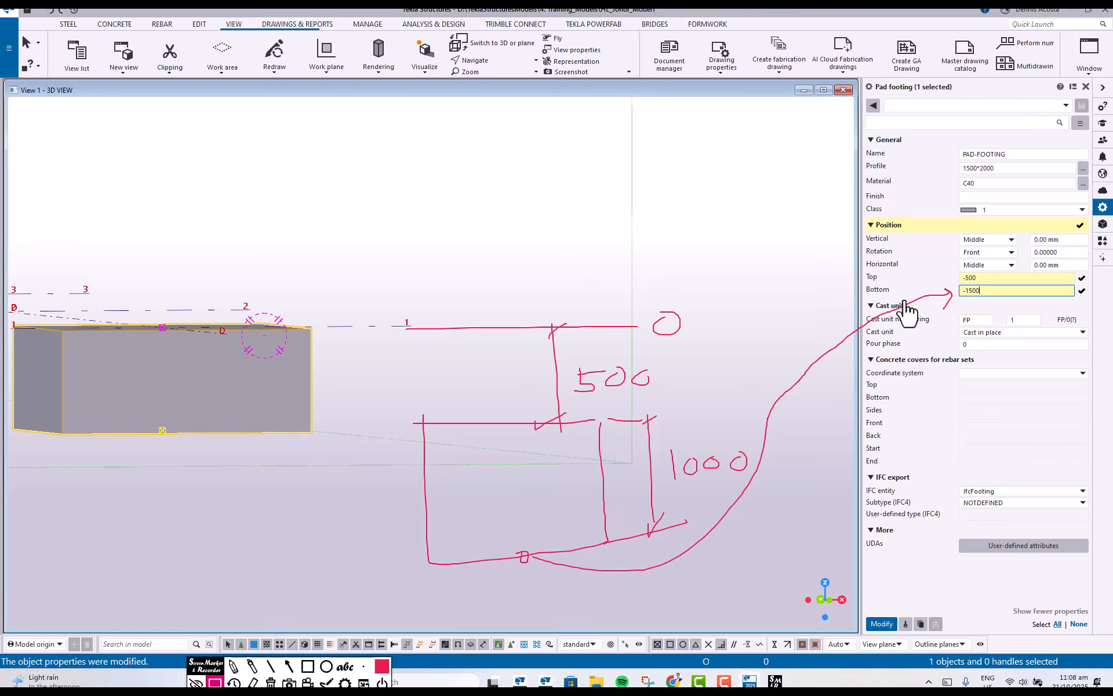
key("Return")
middle_click_drag(475, 374, 677, 355)
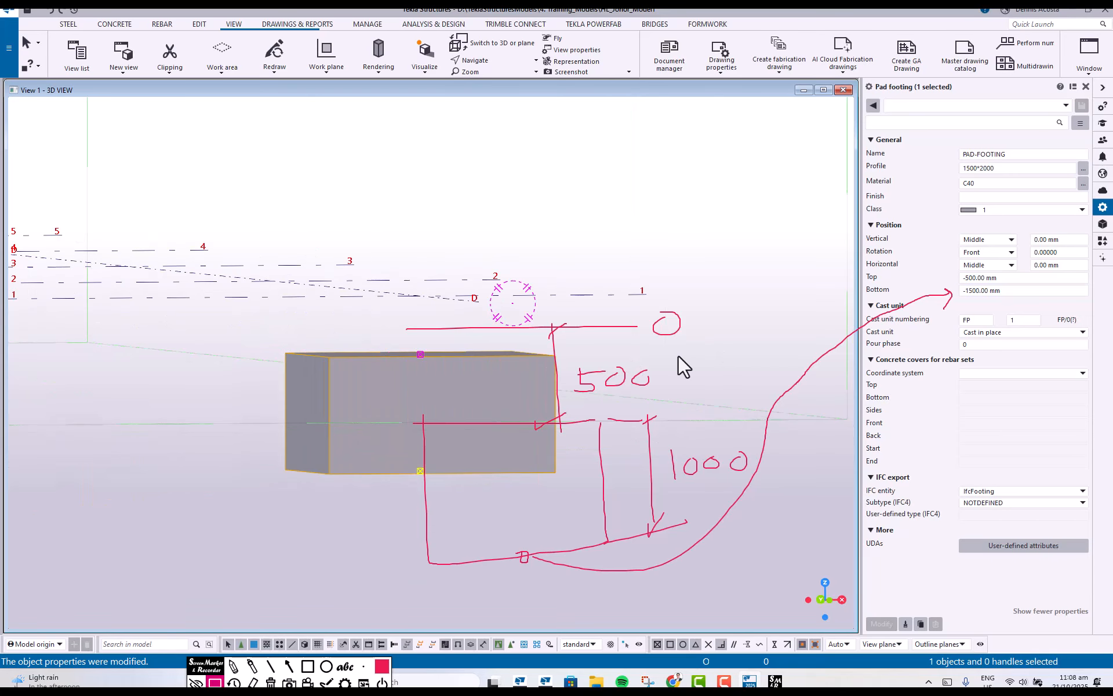
Clear the screen marker annotations from the view and deselect the pad footing
scroll(677, 355, "down", 1)
left_click(271, 683)
left_click(548, 346)
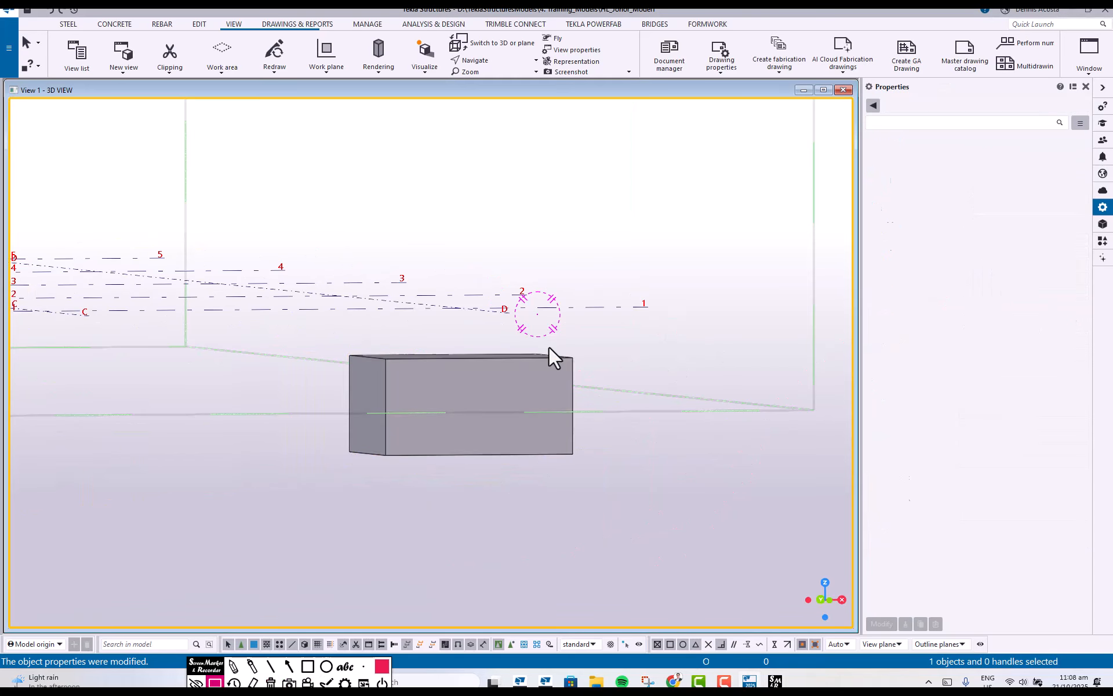
mouse_move(548, 346)
middle_mouse_down("ctrl")
mouse_move(486, 350)
mouse_move(349, 179)
mouse_move(501, 346)
mouse_move(558, 367)
mouse_move(662, 365)
mouse_move(655, 399)
mouse_move(419, 369)
mouse_move(357, 378)
mouse_move(520, 384)
mouse_move(465, 319)
mouse_move(411, 325)
mouse_move(401, 356)
mouse_move(441, 366)
middle_mouse_up("ctrl")
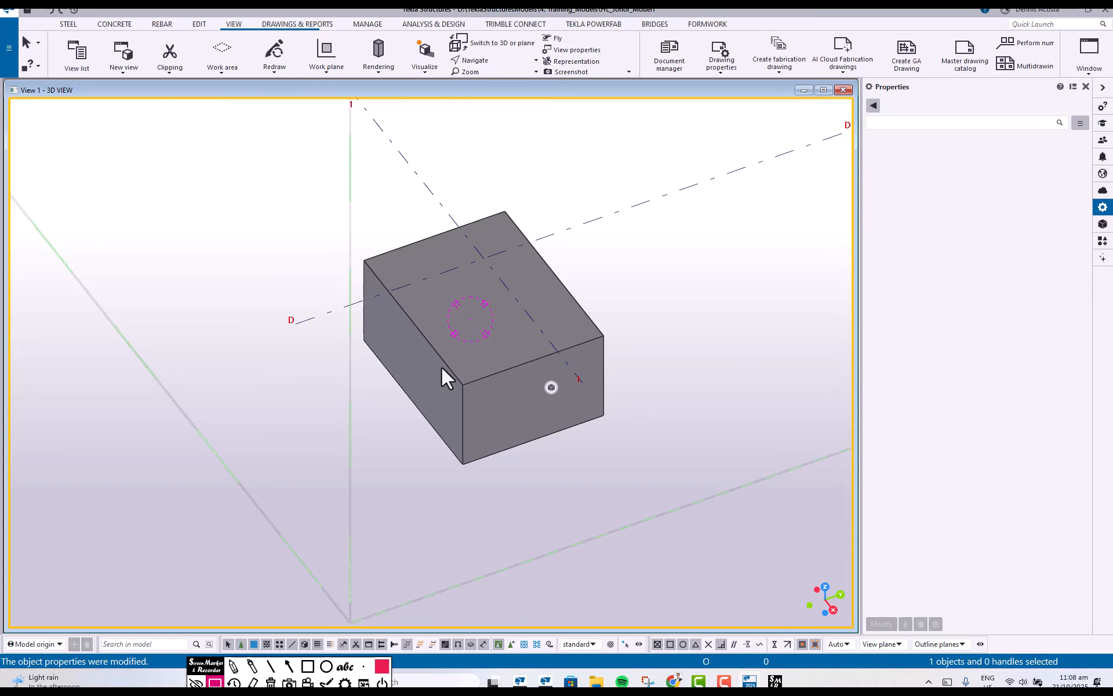
right_click(663, 291)
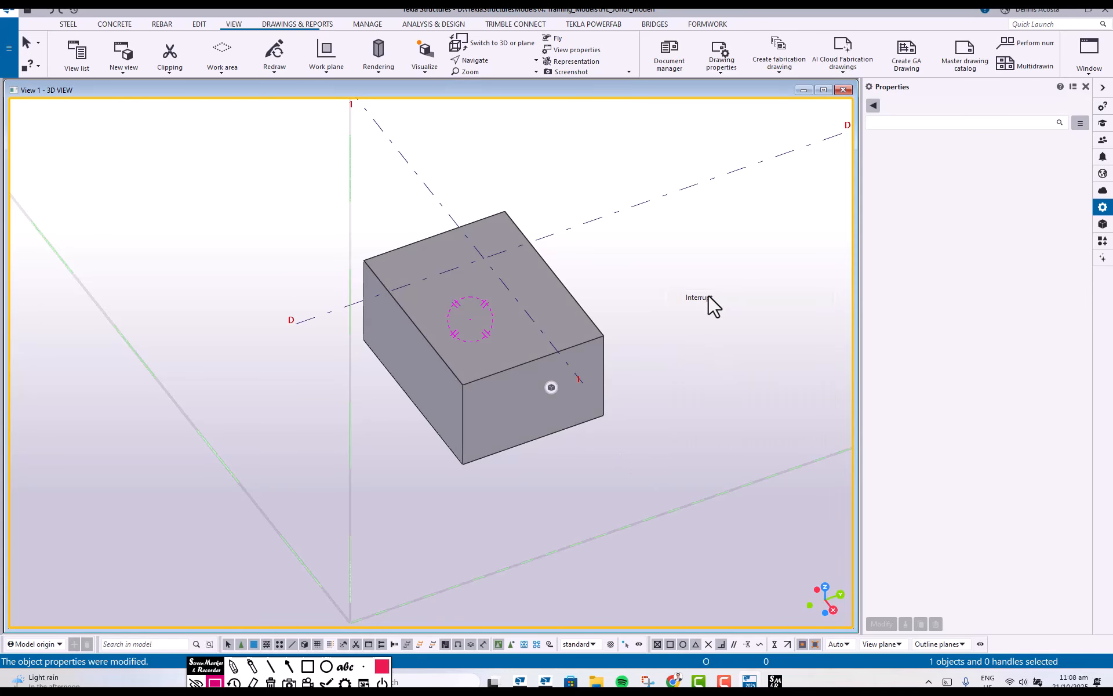
left_click(724, 678)
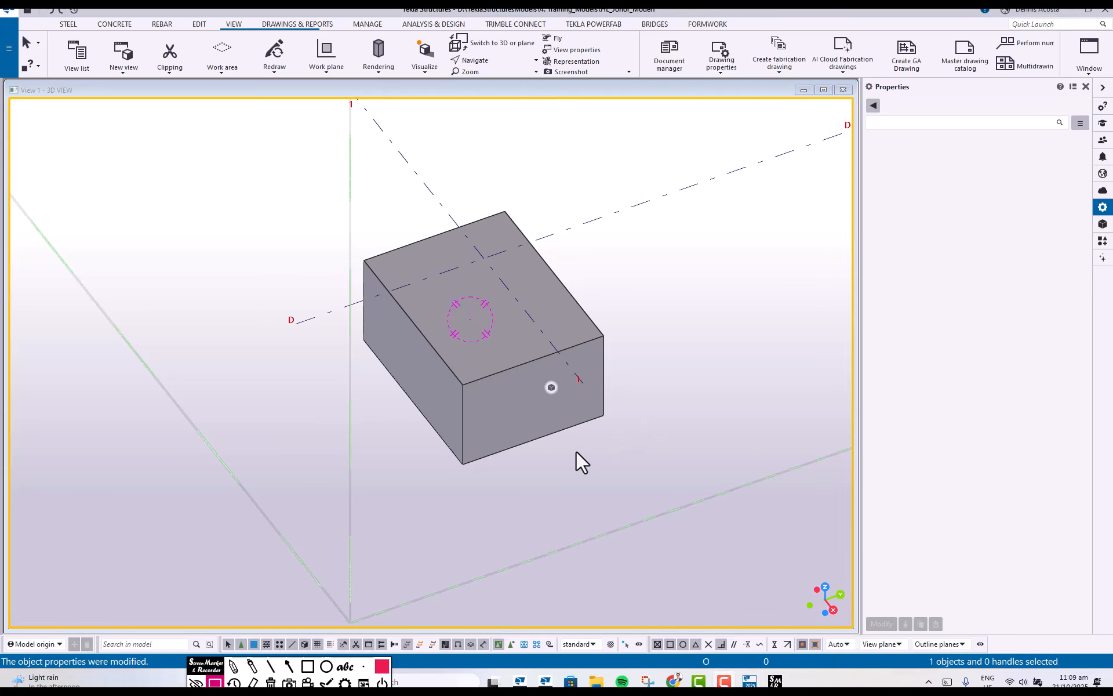
mouse_move(576, 452)
middle_mouse_down("ctrl")
mouse_move(639, 441)
mouse_move(568, 408)
mouse_move(621, 412)
middle_mouse_up("ctrl")
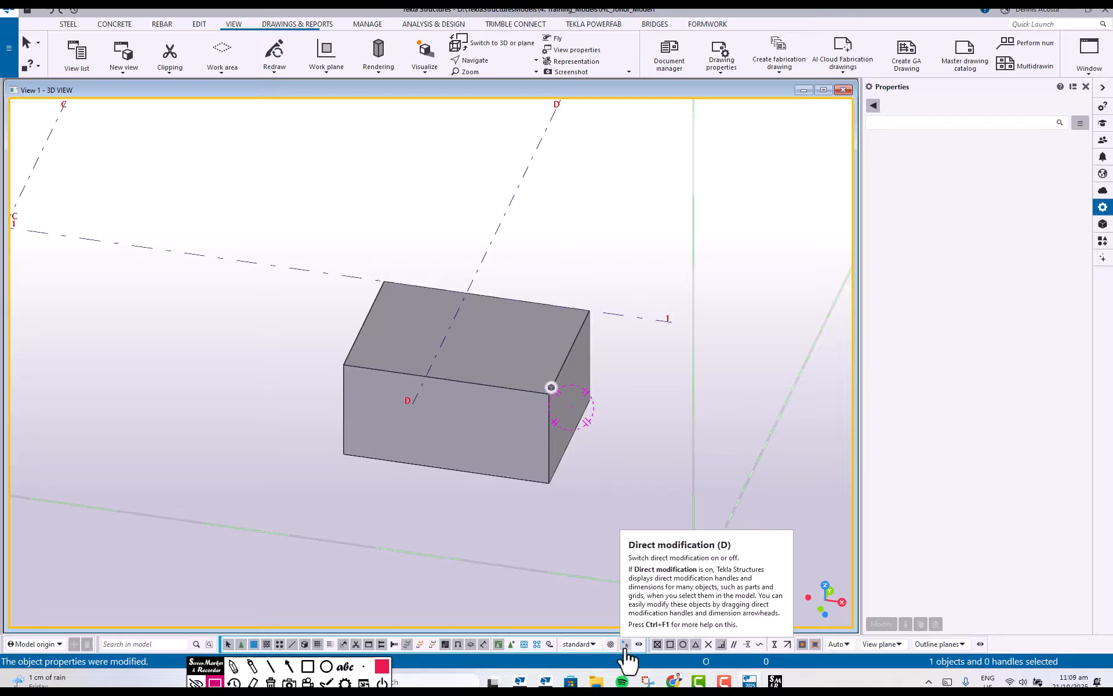
Turn on direct modification and stretch the pad footing with its handles to profile 1500*3200 and 2200 mm height
left_click(625, 643)
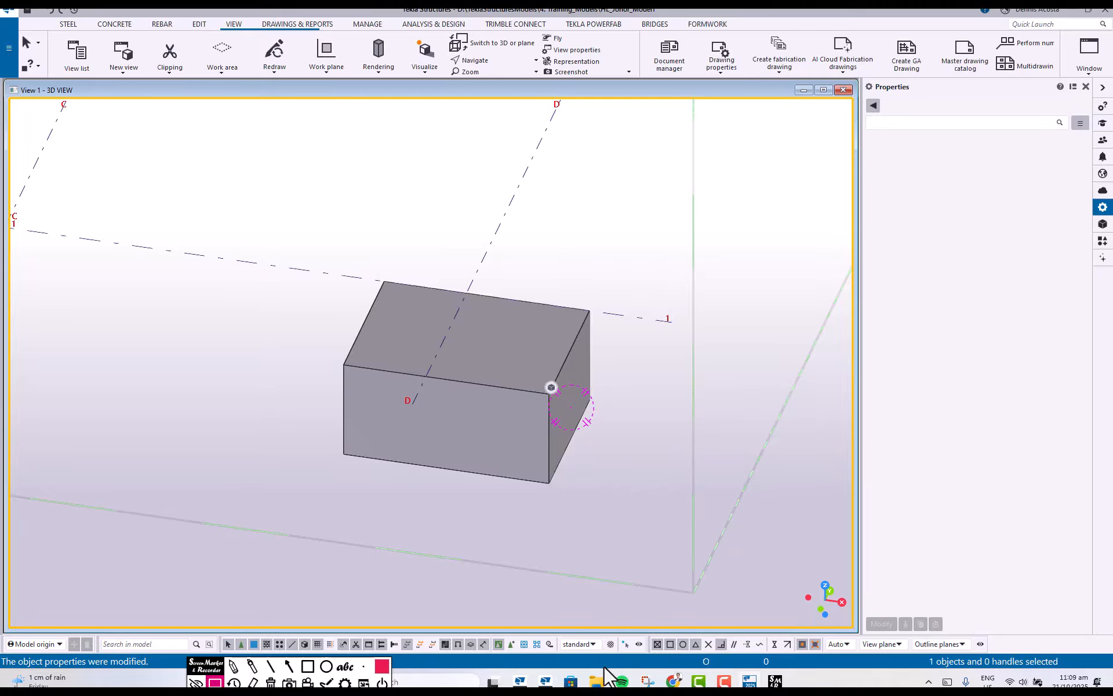
left_click(528, 426)
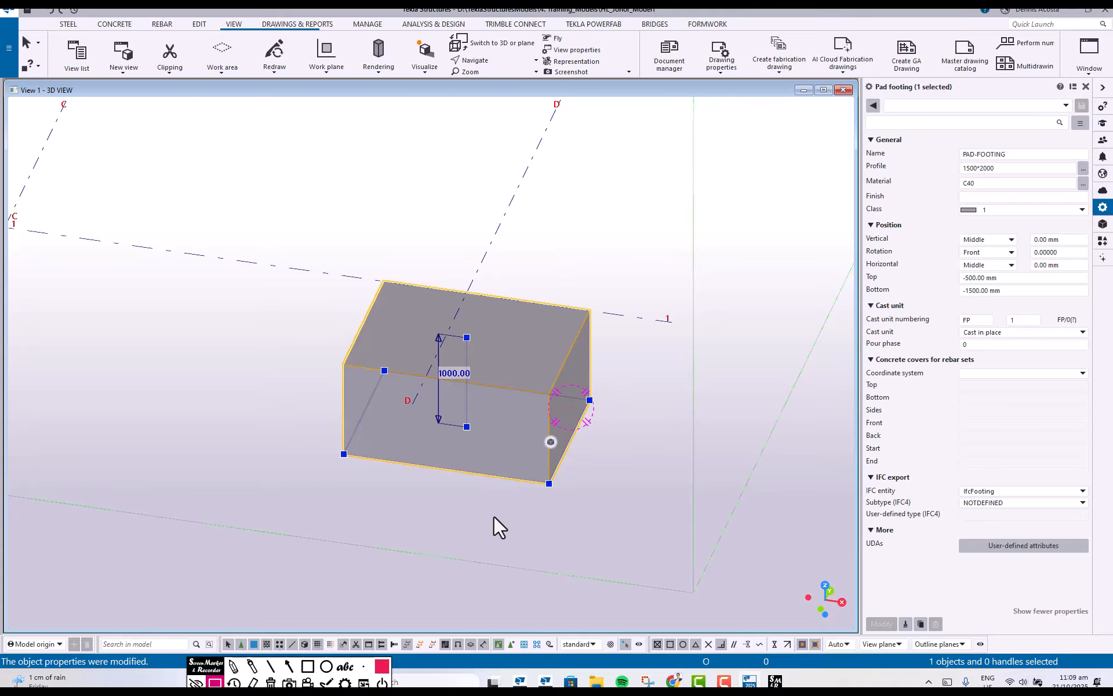
left_click(552, 443)
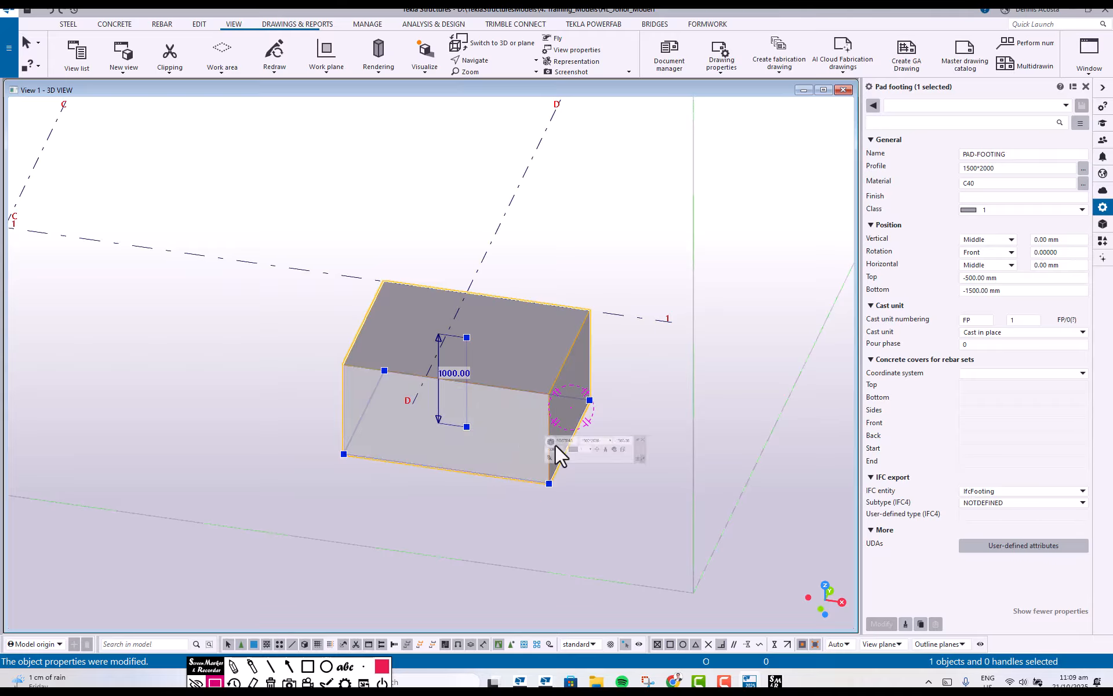
middle_click_drag(529, 408, 427, 350, "ctrl")
left_click_drag(424, 362, 539, 400)
left_click_drag(447, 313, 437, 209)
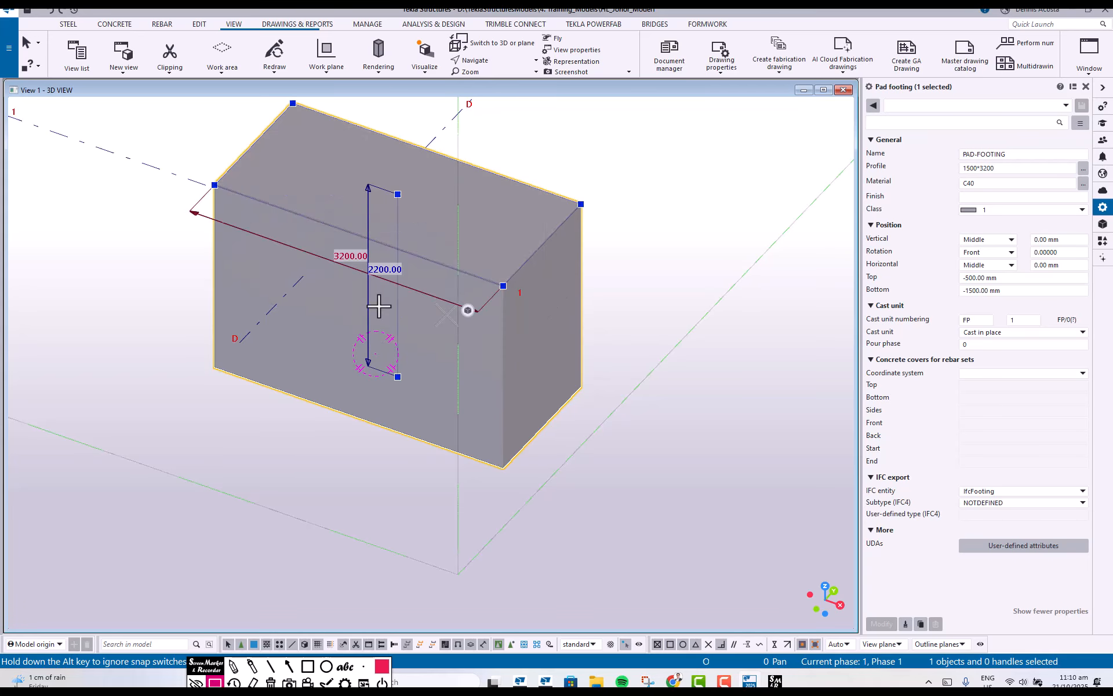
Stretch the pad footing further with its side handles until the profile is 3000*5300
left_click_drag(318, 348, 233, 363)
middle_click_drag(238, 323, 348, 292, "ctrl")
left_click_drag(108, 367, 53, 386)
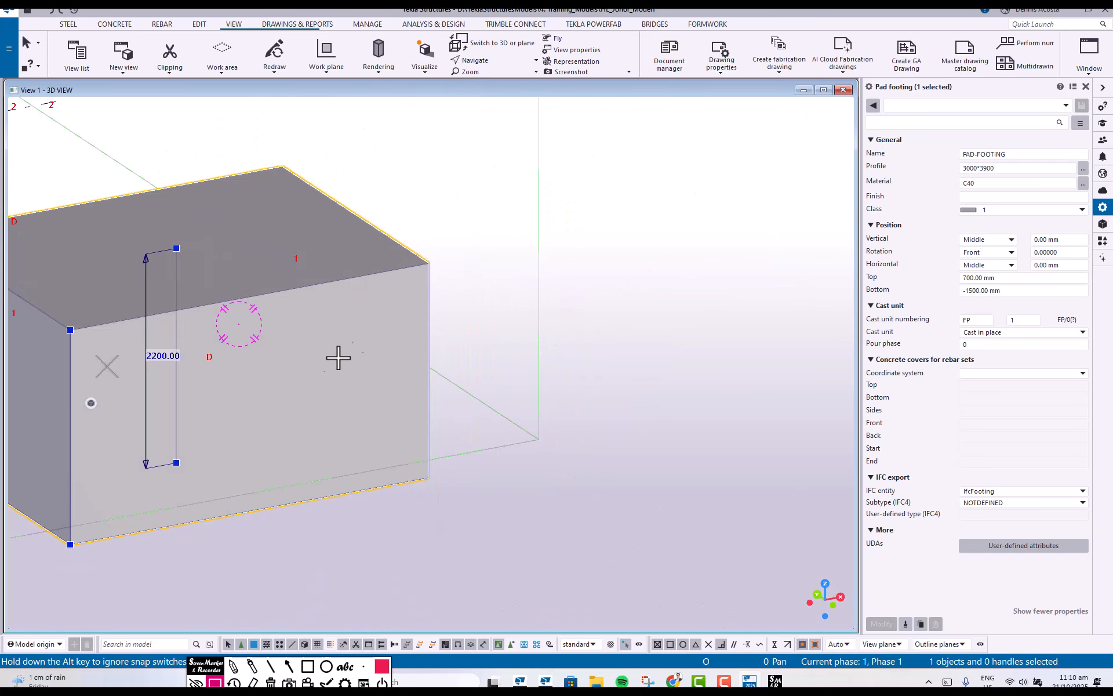
middle_click_drag(417, 326, 437, 302, "ctrl")
left_click_drag(466, 294, 599, 329)
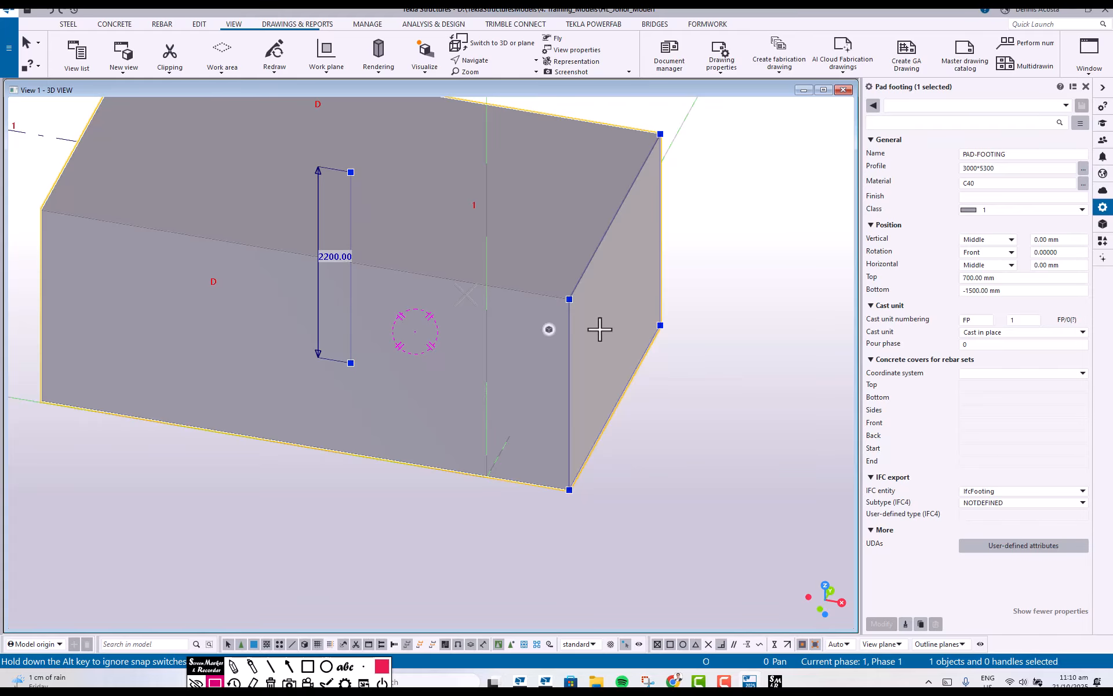
Undo the direct modification stretches of the pad footing
key("ctrl+z")
key("ctrl+z")
key("ctrl+z")
key("ctrl+z")
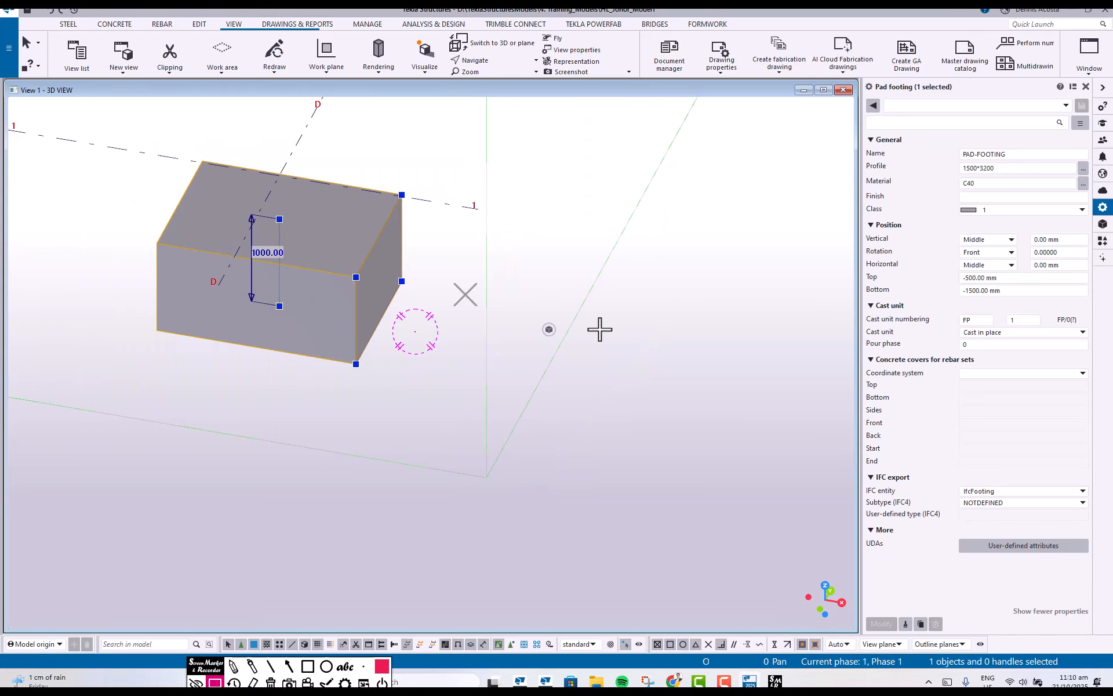
right_click(554, 191)
left_click(573, 196)
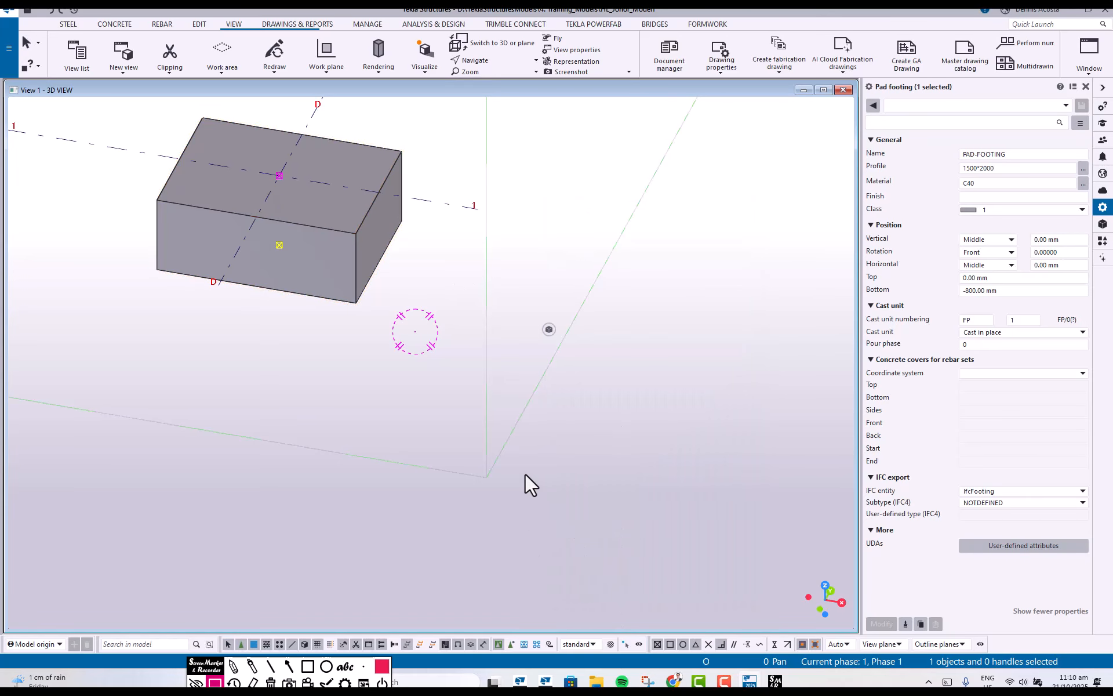
Examine the pad footing at grid intersection D/1 in 3D and plan view, along with its Top and Bottom levels
middle_click_drag(467, 371, 552, 457)
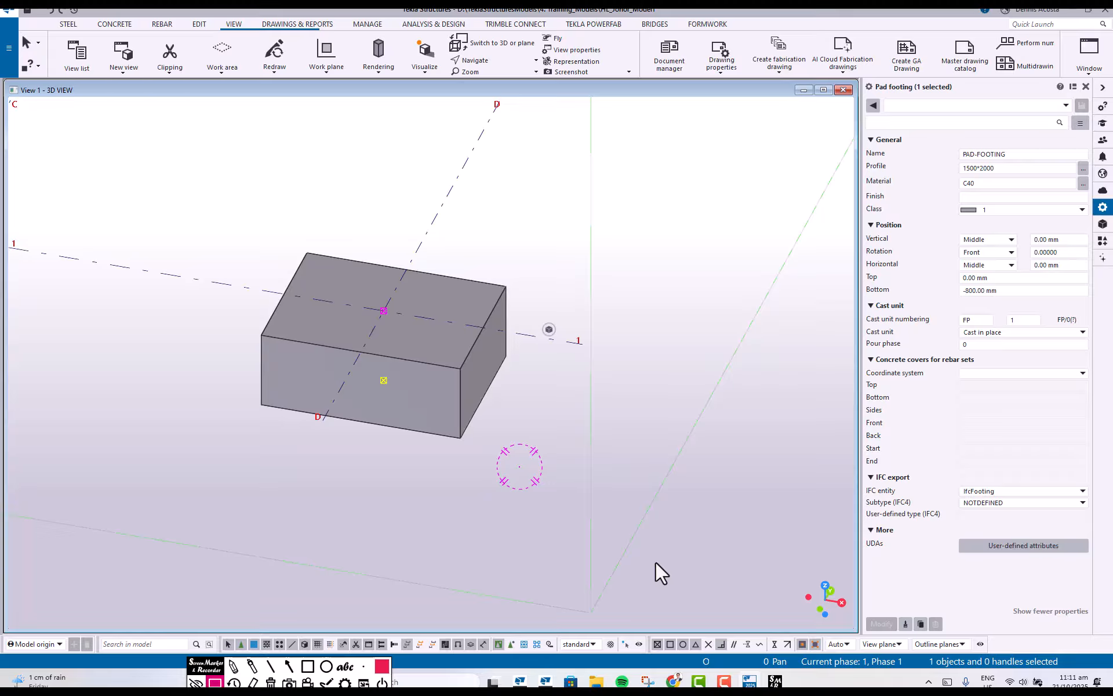
scroll(591, 392, "down", 3)
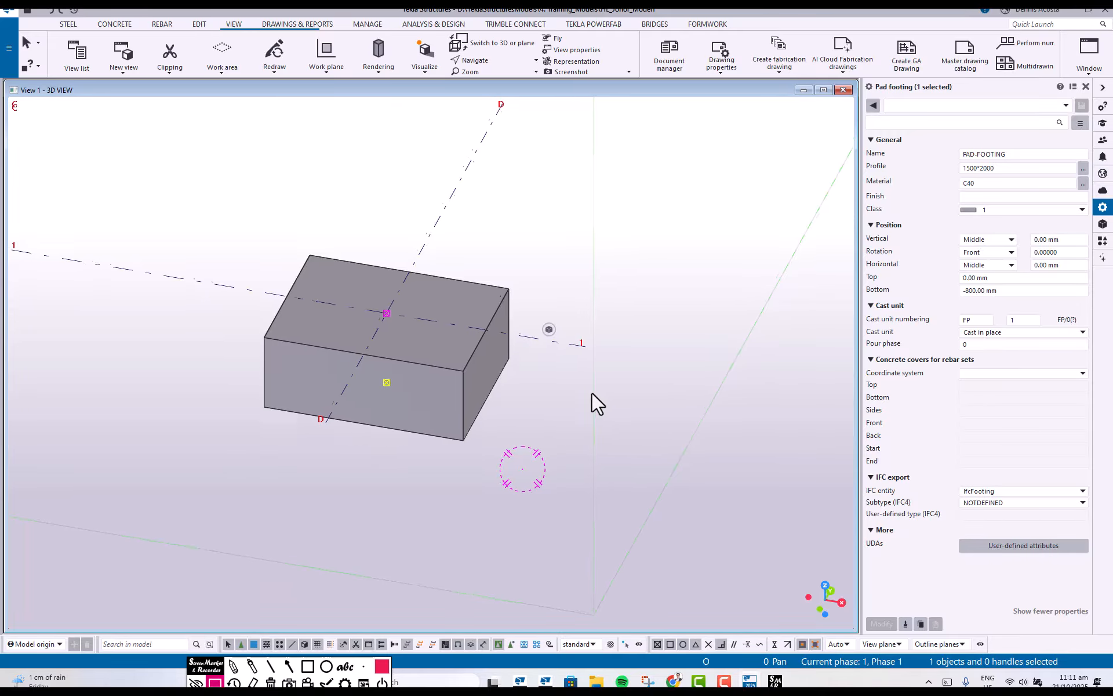
mouse_move(580, 417)
middle_mouse_down("ctrl")
mouse_move(541, 437)
mouse_move(577, 404)
mouse_move(597, 428)
mouse_move(587, 435)
mouse_move(602, 429)
middle_mouse_up("ctrl")
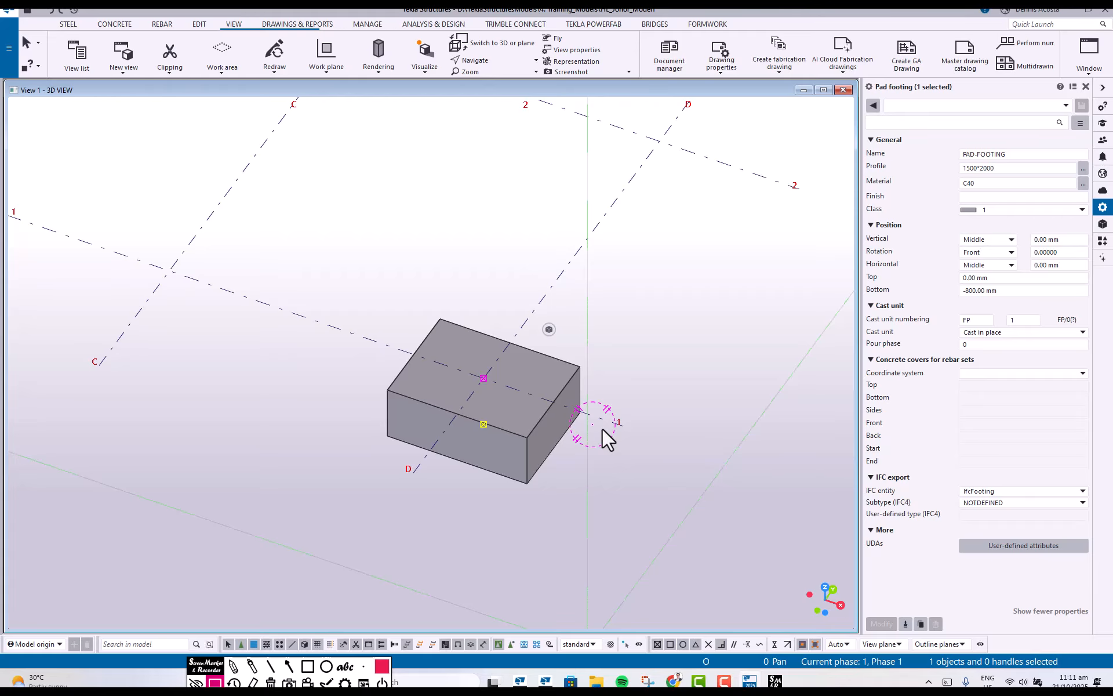
middle_click_drag(621, 404, 681, 409, "ctrl")
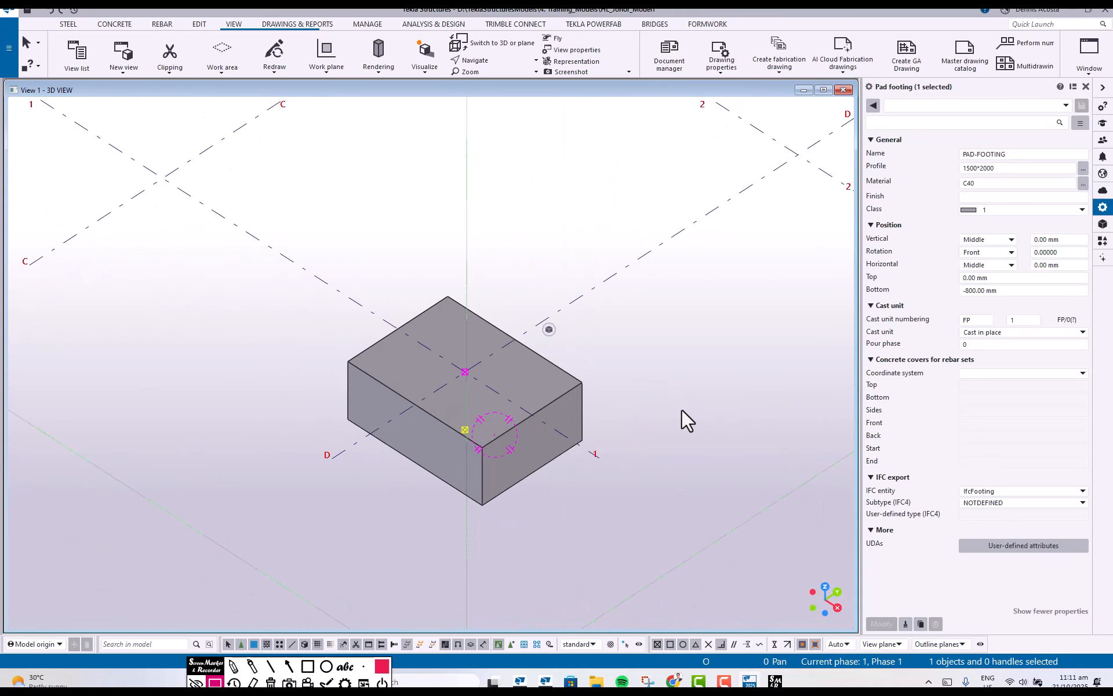
key("ctrl+p")
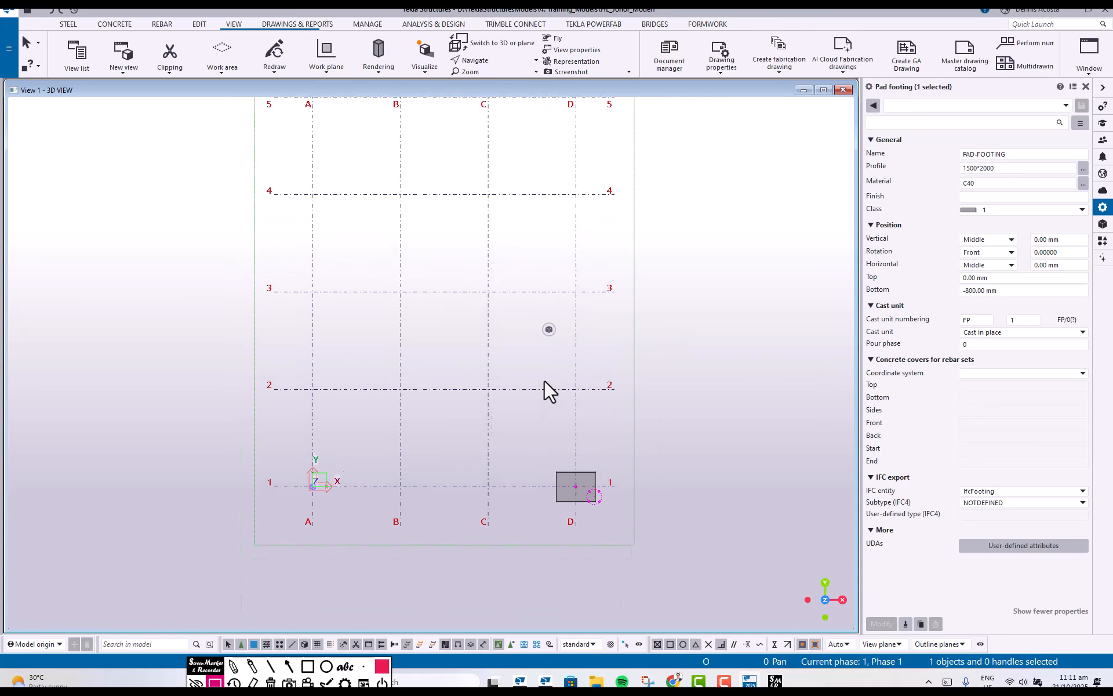
scroll(620, 522, "up", 5)
key("ctrl+p")
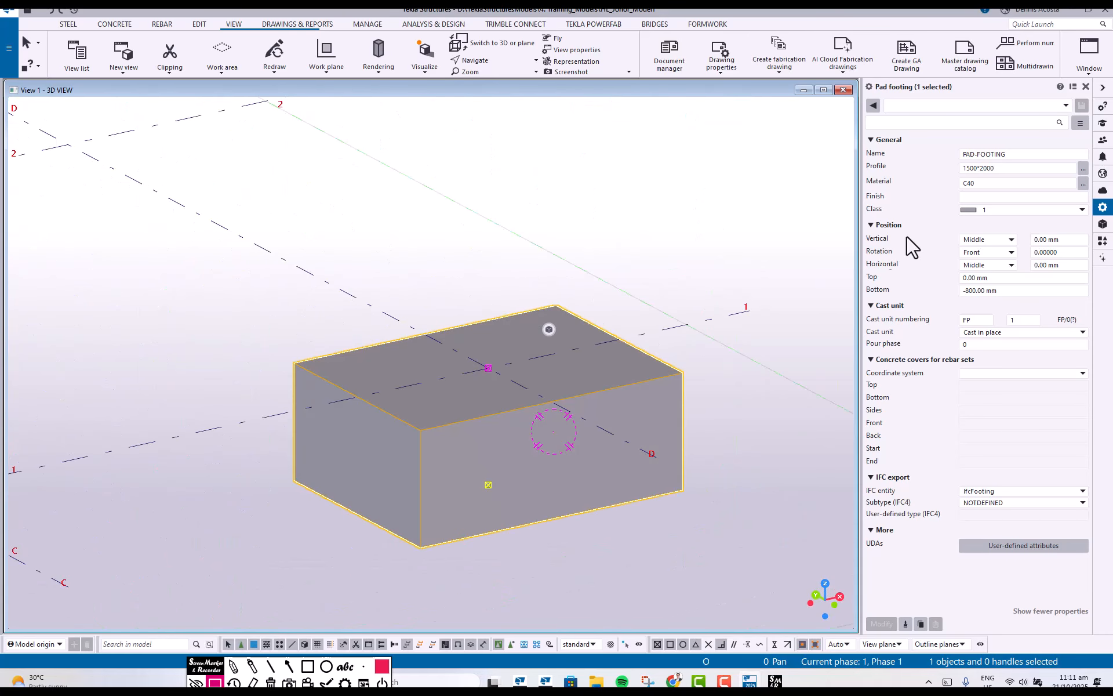
left_click(993, 278)
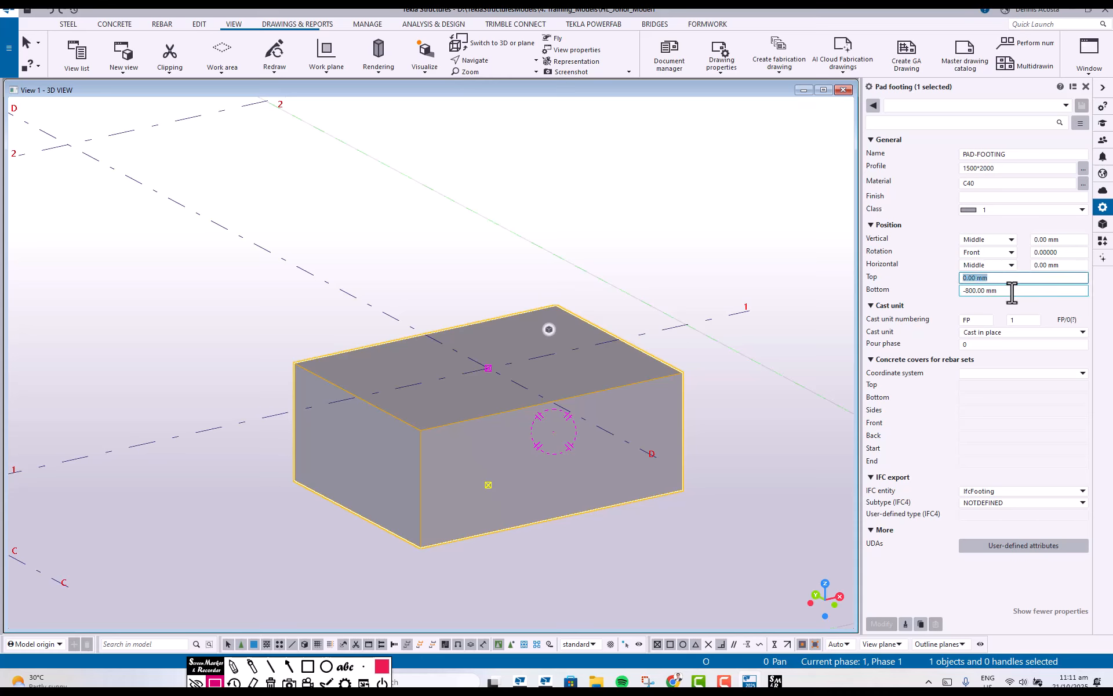
left_click(1010, 290)
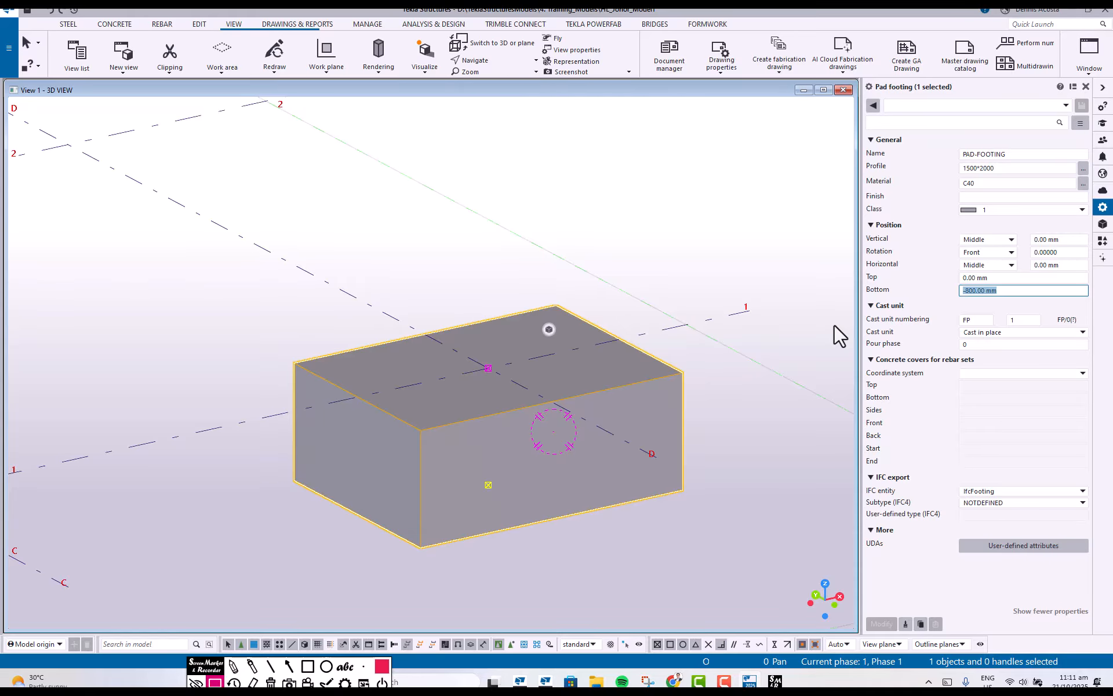
In plan view, place pad footings where grid line 1 meets grid lines C, B and A
scroll(624, 394, "down", 5)
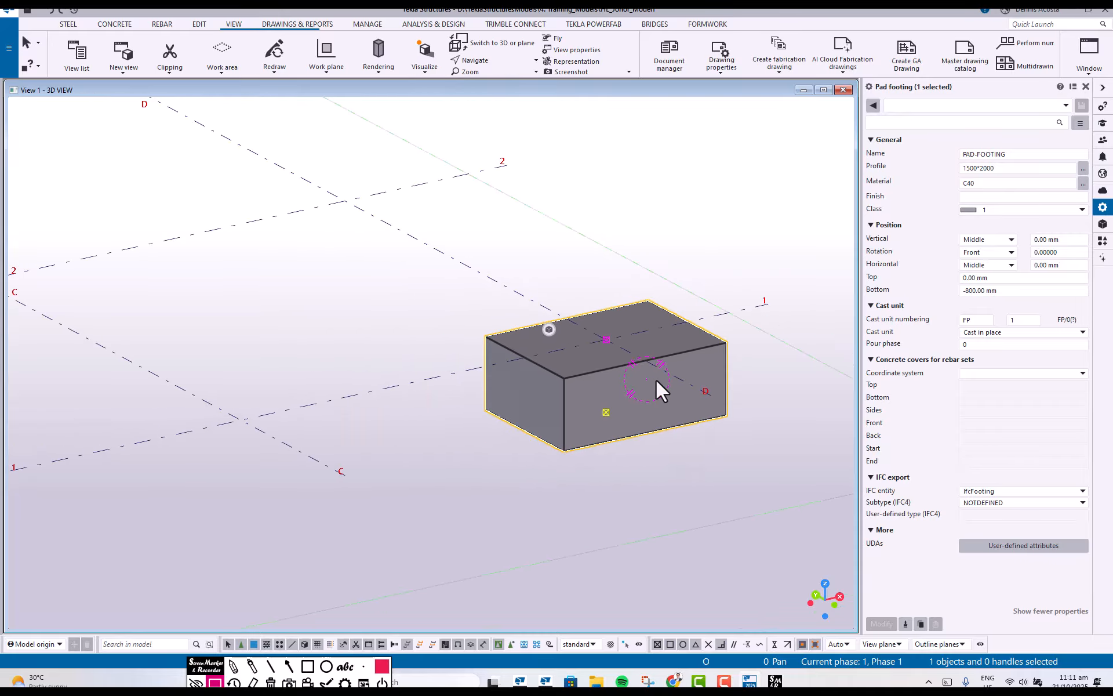
key("ctrl+p")
scroll(522, 557, "up", 3)
middle_click_drag(586, 591, 671, 485)
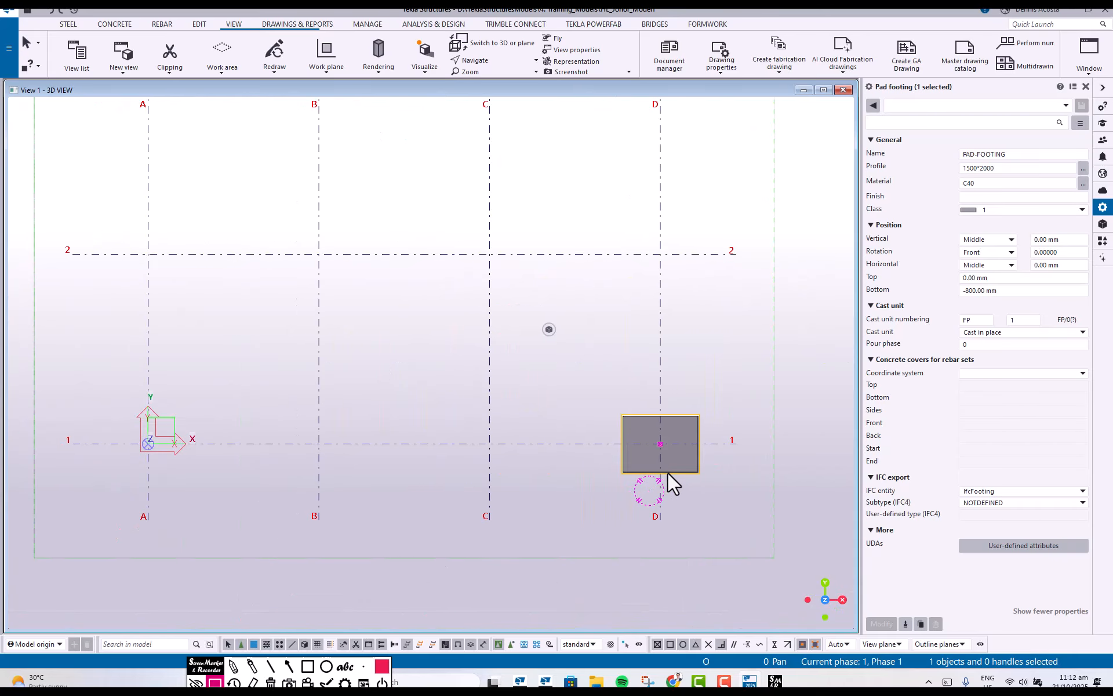
scroll(672, 481, "down", 3)
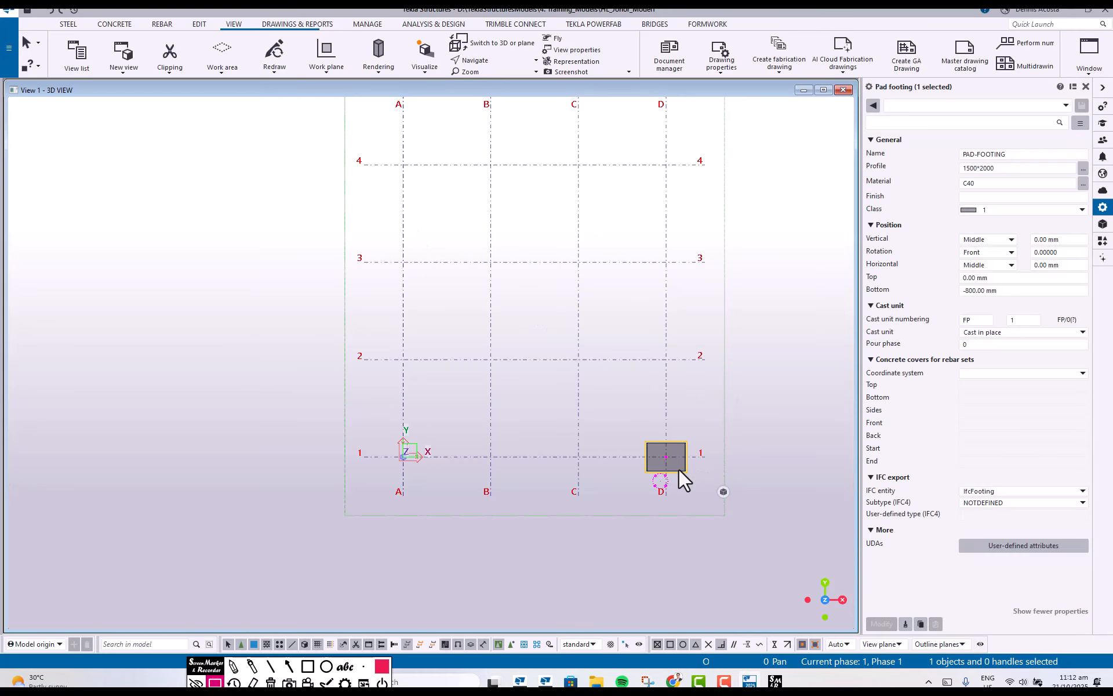
left_click(971, 345)
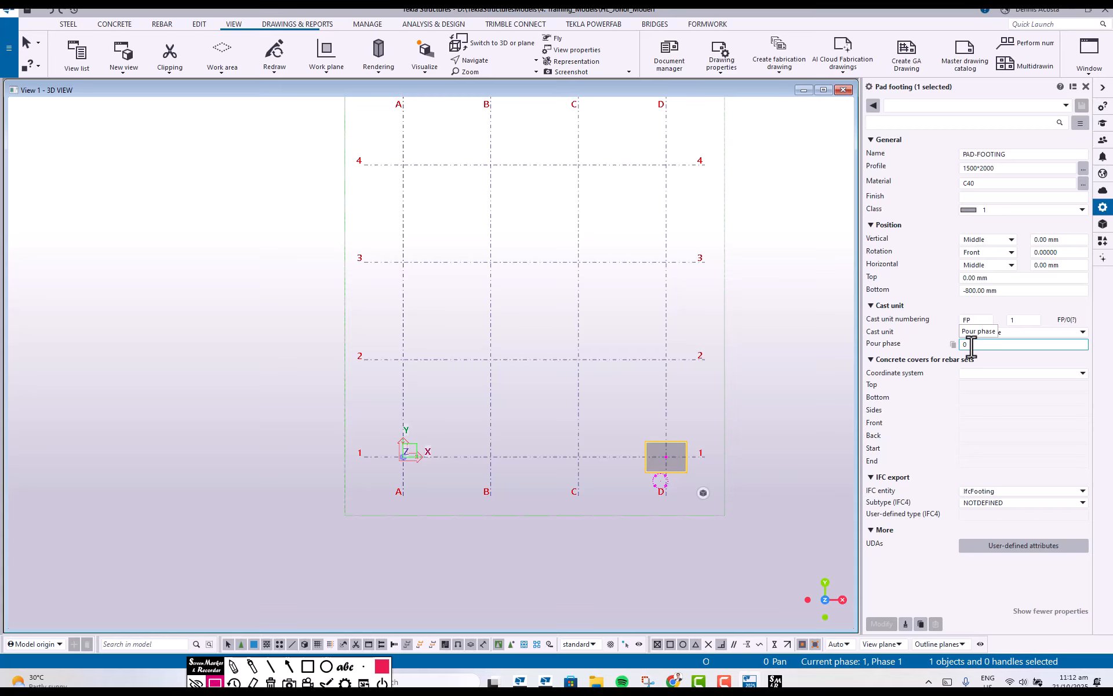
left_click(110, 28)
left_click(216, 51)
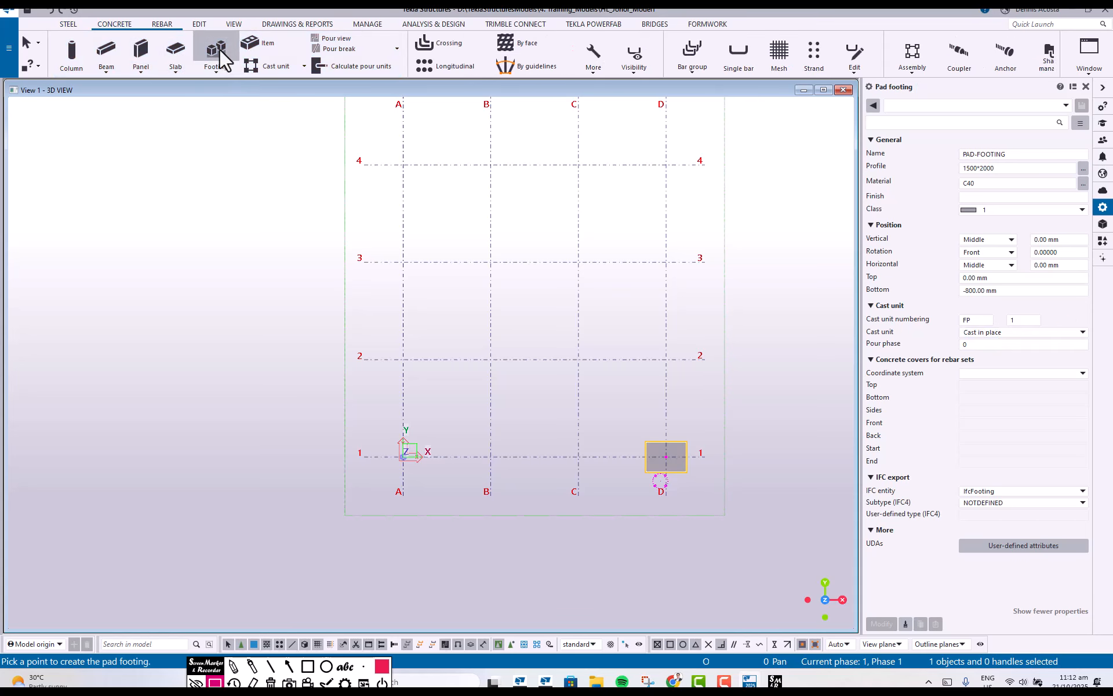
scroll(533, 490, "up", 3)
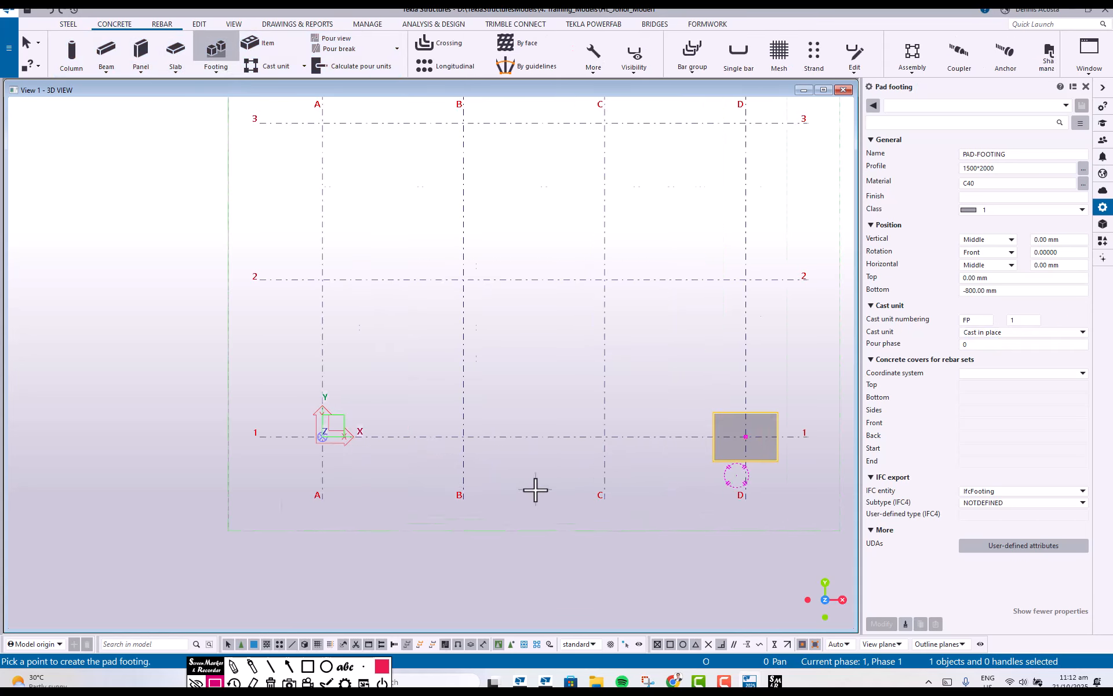
left_click(604, 436)
left_click(462, 436)
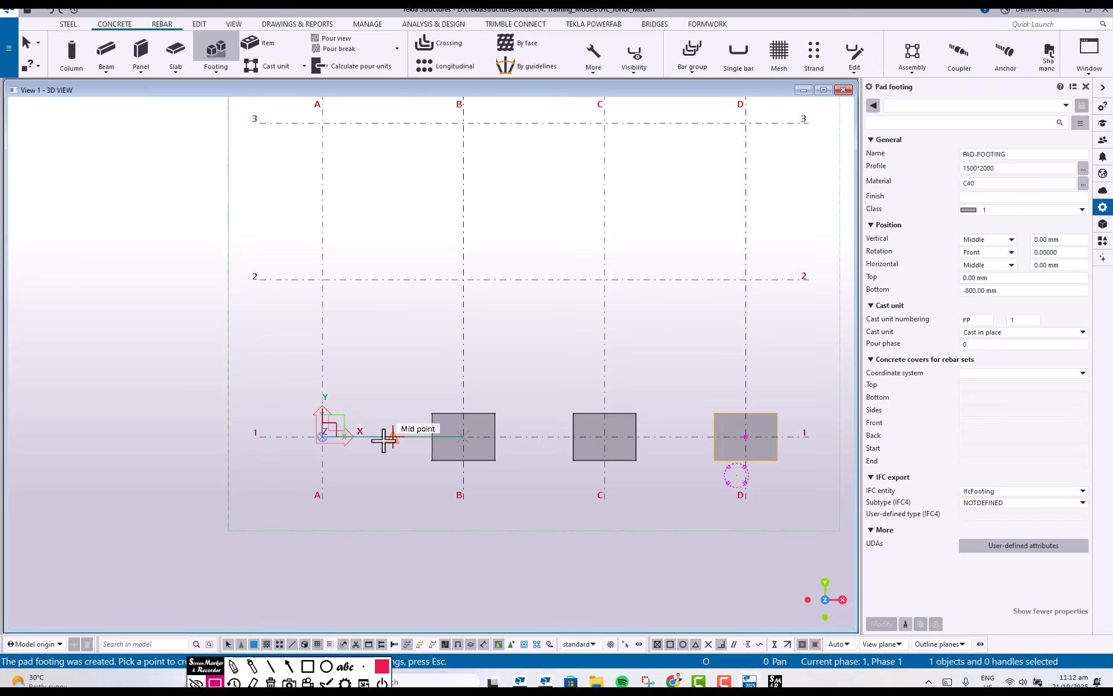
left_click(321, 435)
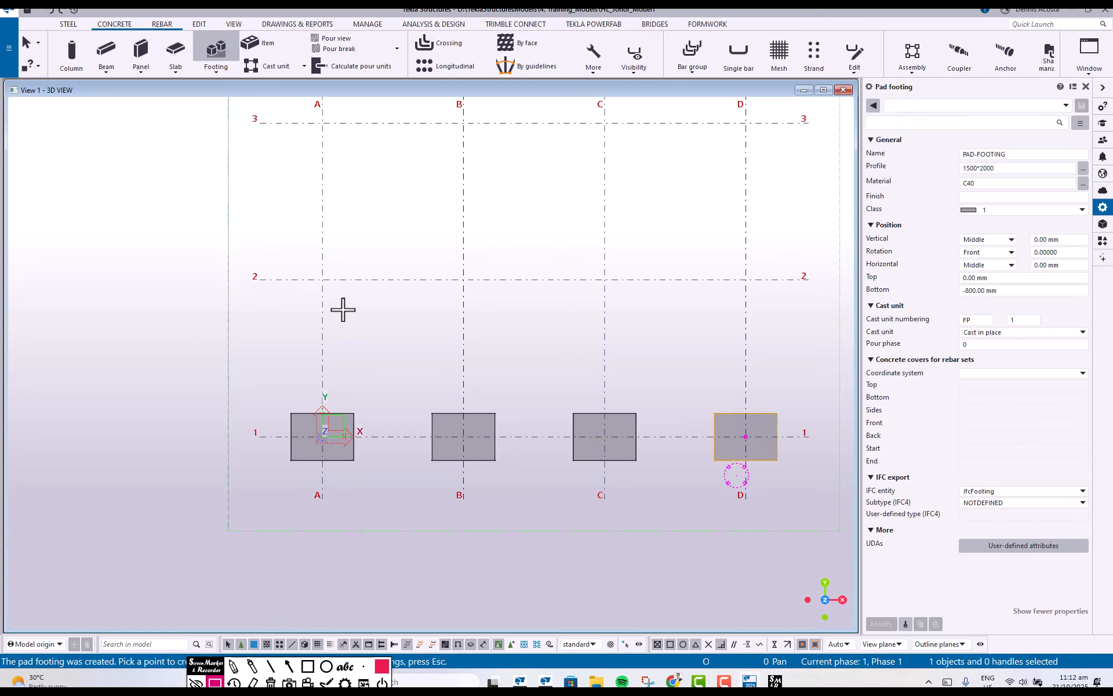
Place pad footings where grid line 2 meets grid lines A, B, C and D, and end the footing command
left_click(322, 280)
left_click(463, 279)
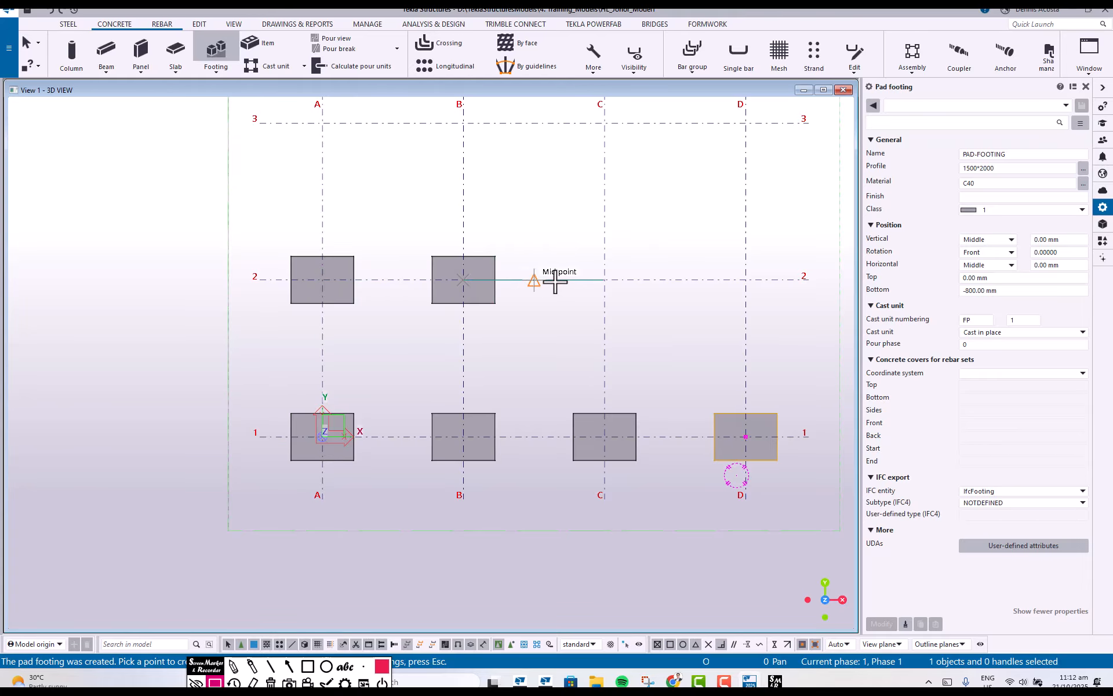
left_click(605, 279)
left_click(745, 279)
scroll(601, 355, "down", 2)
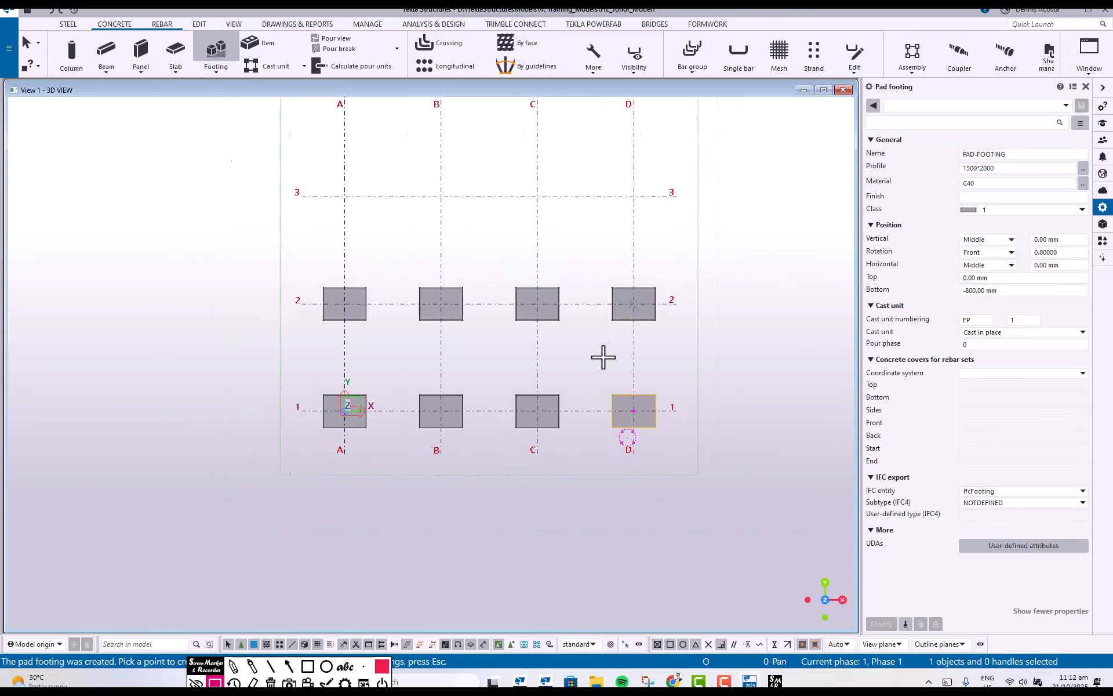
key("Escape")
middle_click_drag(651, 367, 366, 262, "ctrl")
Delete the row of four pad footings on grid line 2 in plan view
key("ctrl+p")
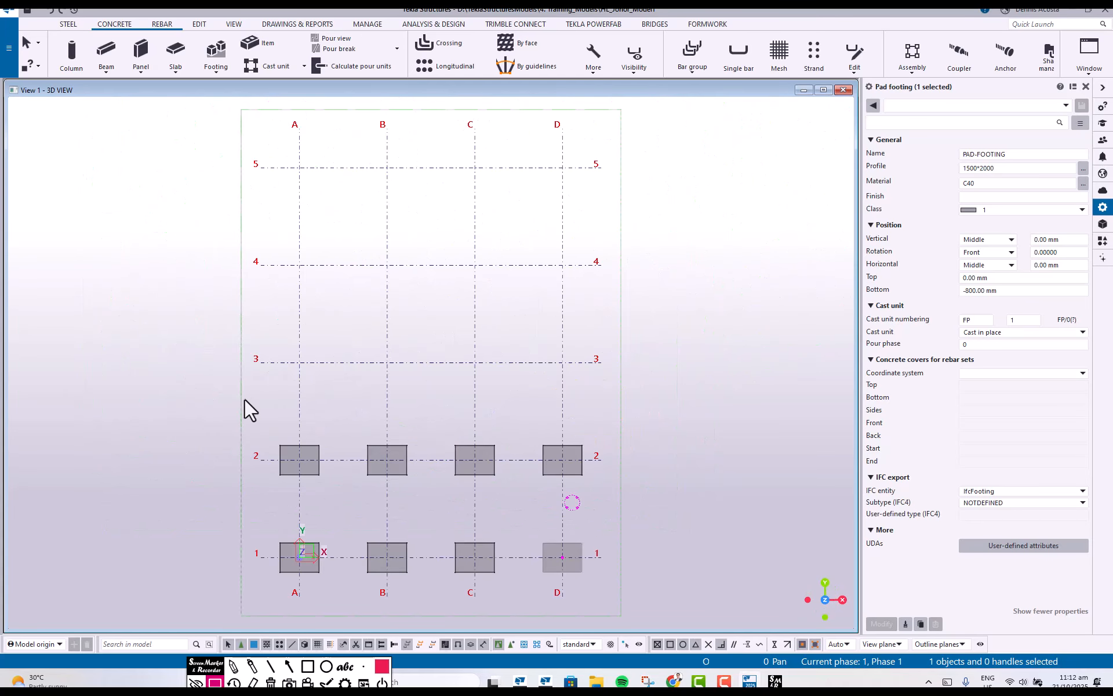
left_click_drag(236, 380, 659, 509)
key("Delete")
middle_click_drag(597, 531, 551, 392)
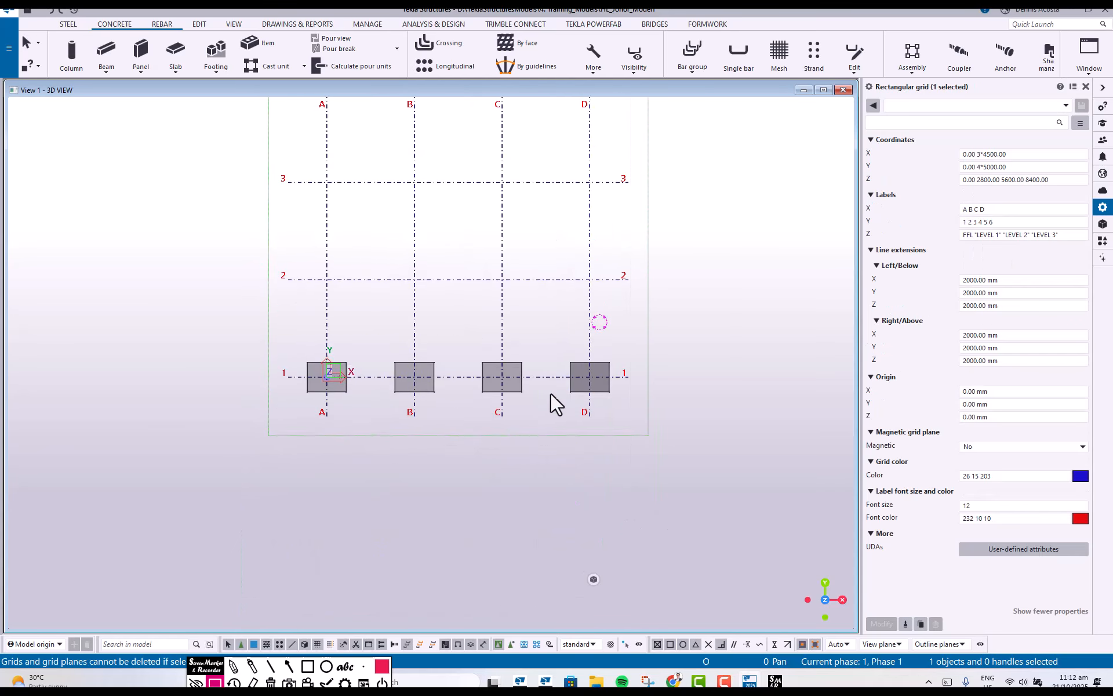
Set the rotation of the pad footing at grid intersection D/1 to Top
scroll(551, 392, "up", 2)
scroll(197, 355, "up", 1)
middle_click_drag(364, 374, 356, 374)
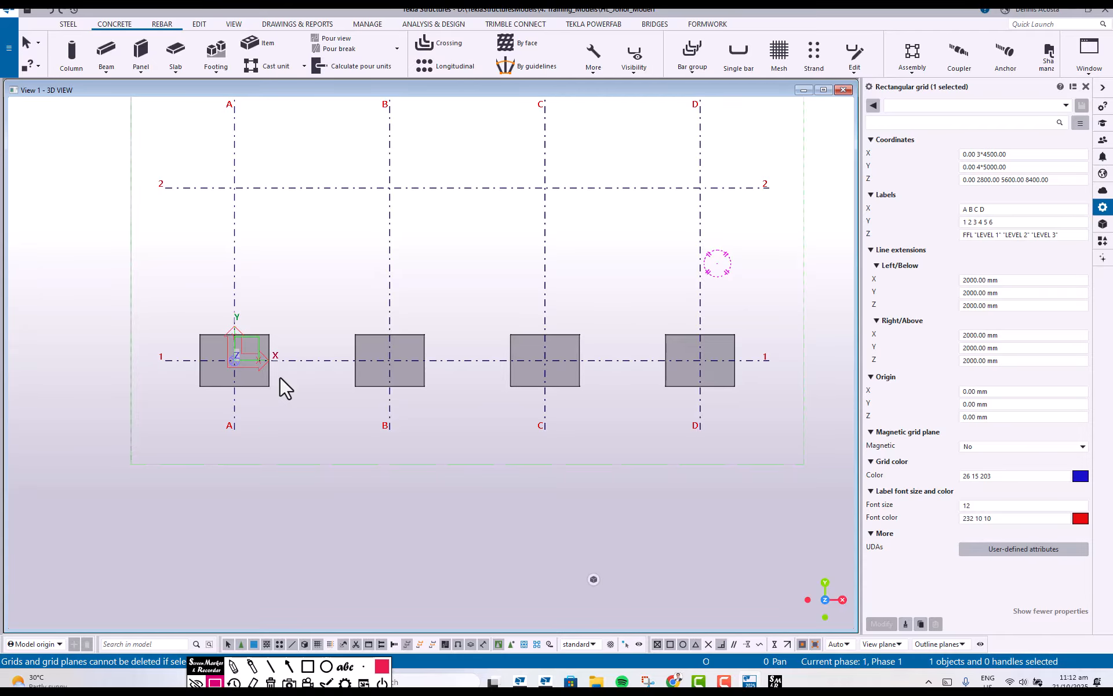
scroll(724, 371, "up", 5)
left_click(729, 312)
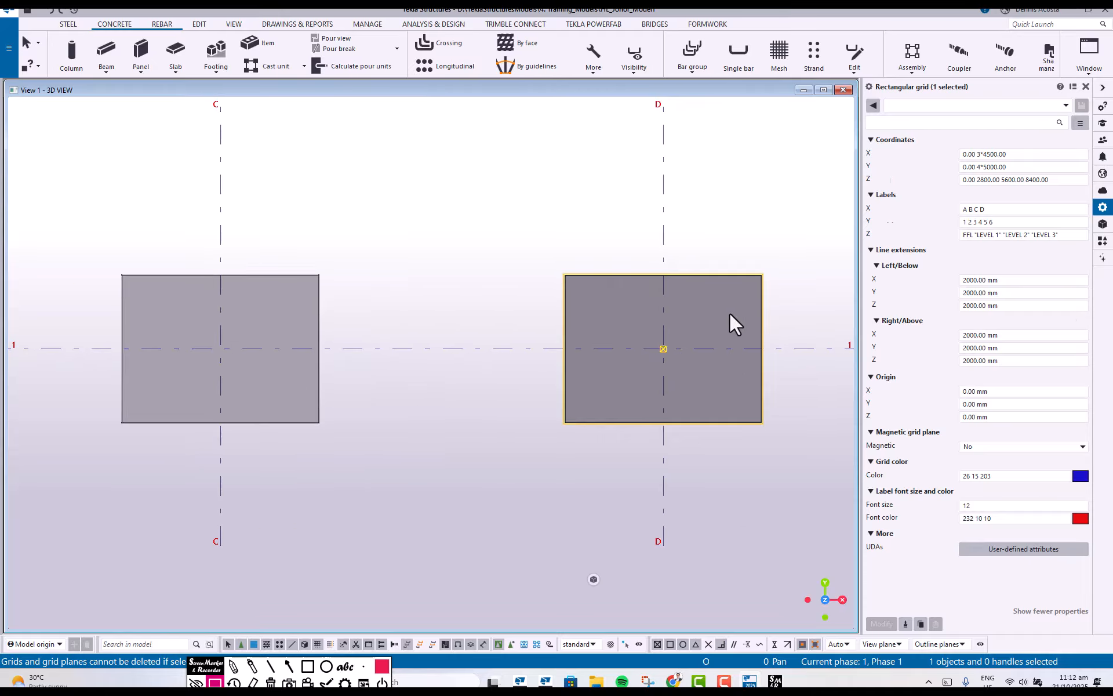
left_click(1011, 254)
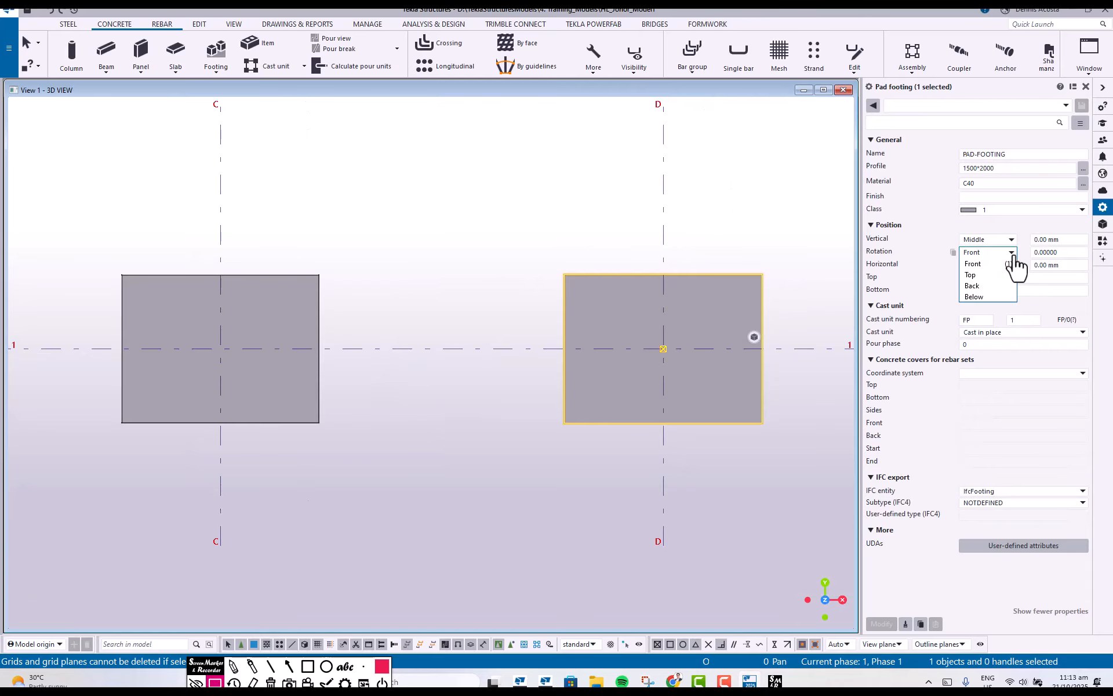
left_click(792, 323)
scroll(777, 306, "up", 5)
middle_click_drag(772, 300, 696, 272)
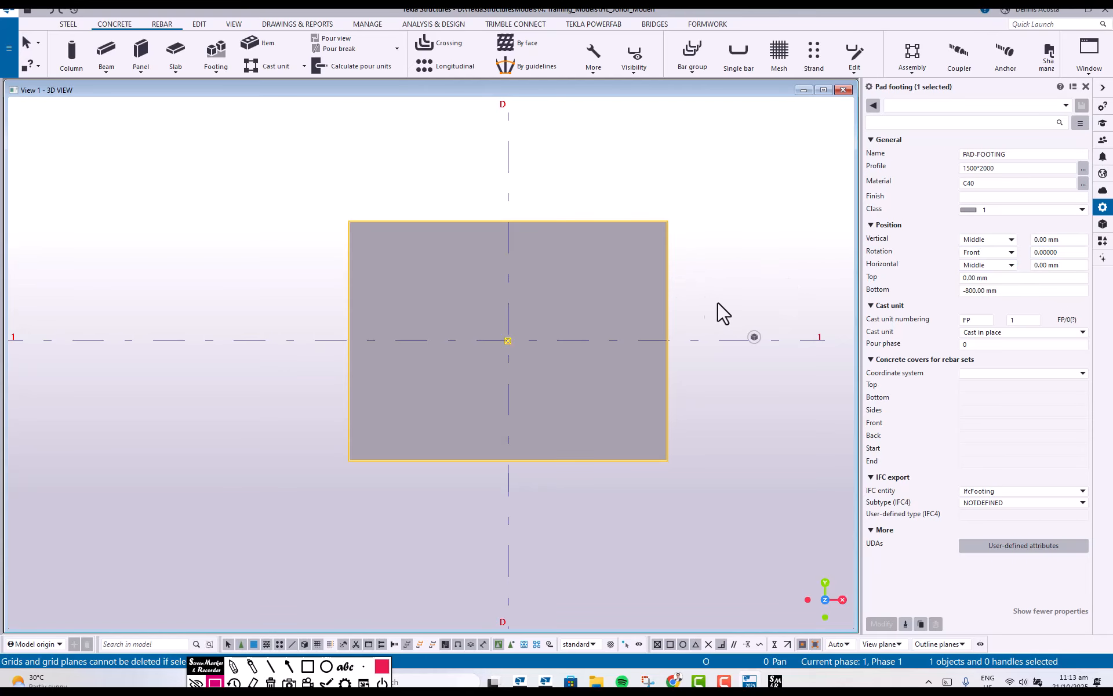
left_click(1010, 253)
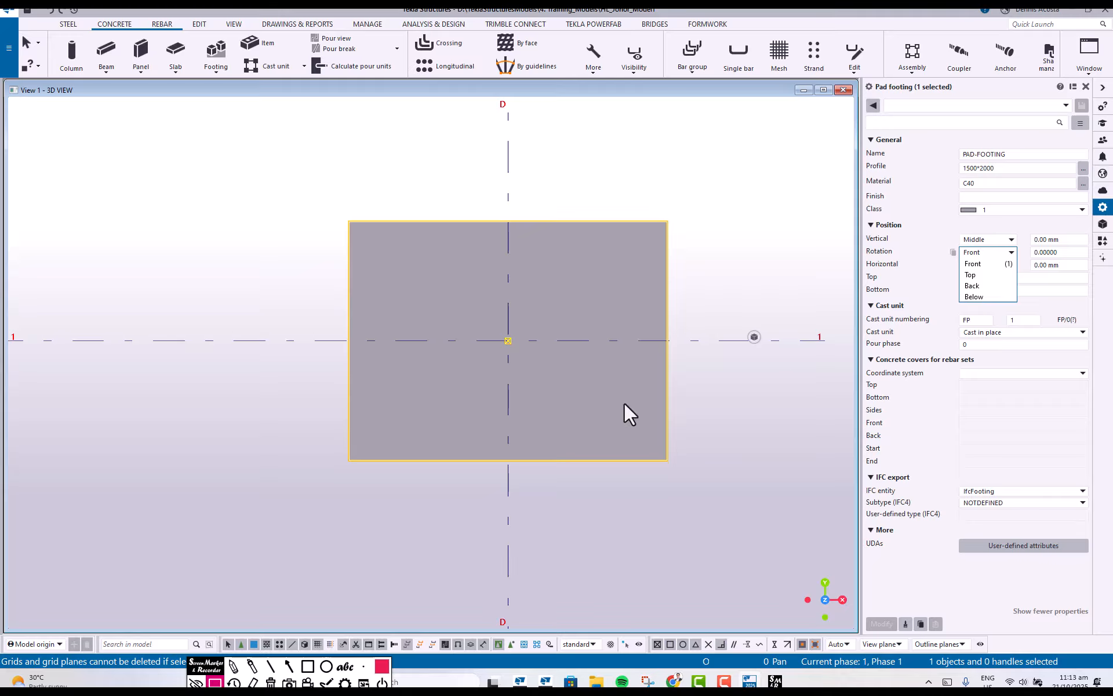
left_click(982, 275)
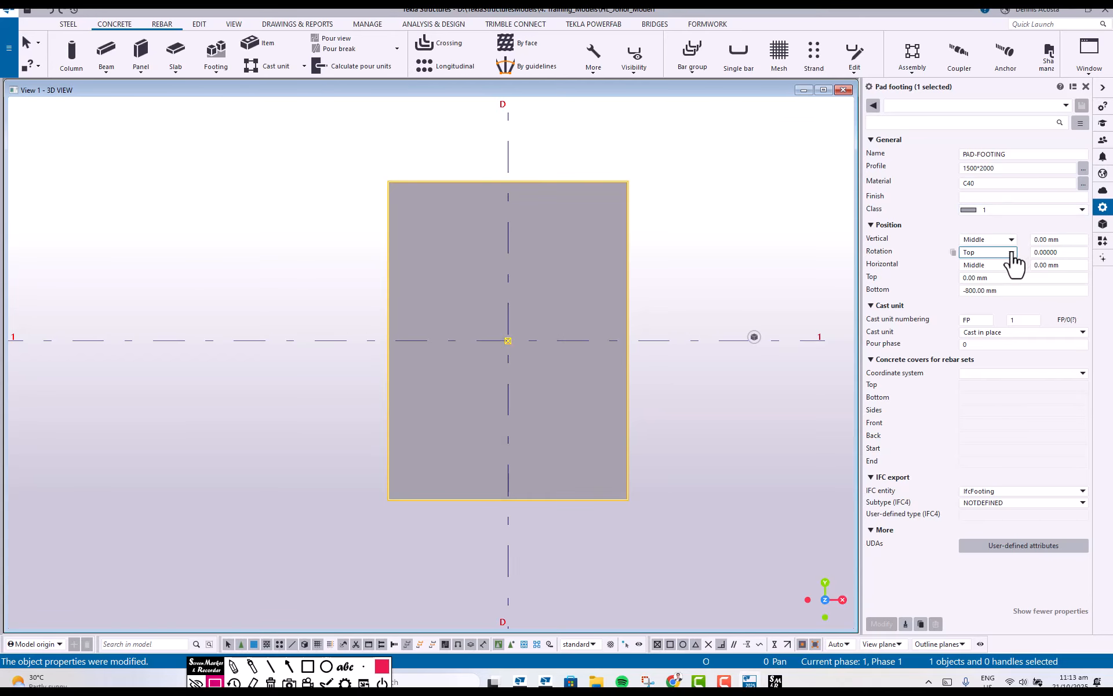
Change the rotation of the D/1 pad footing to Back
left_click(1010, 252)
left_click(982, 285)
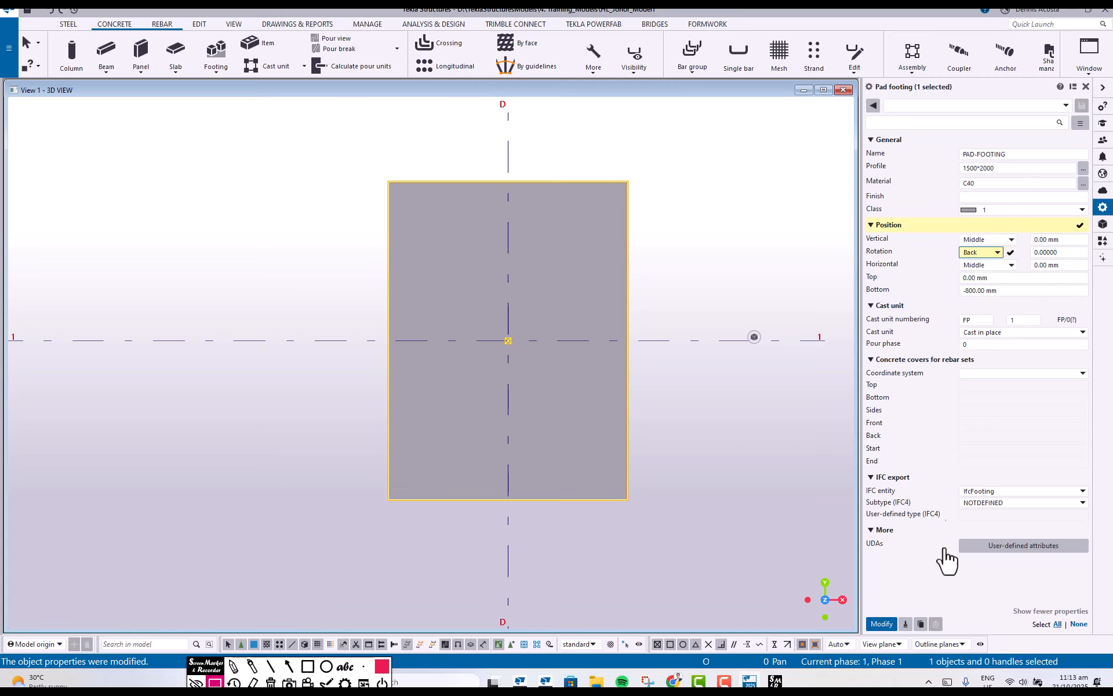
left_click(890, 624)
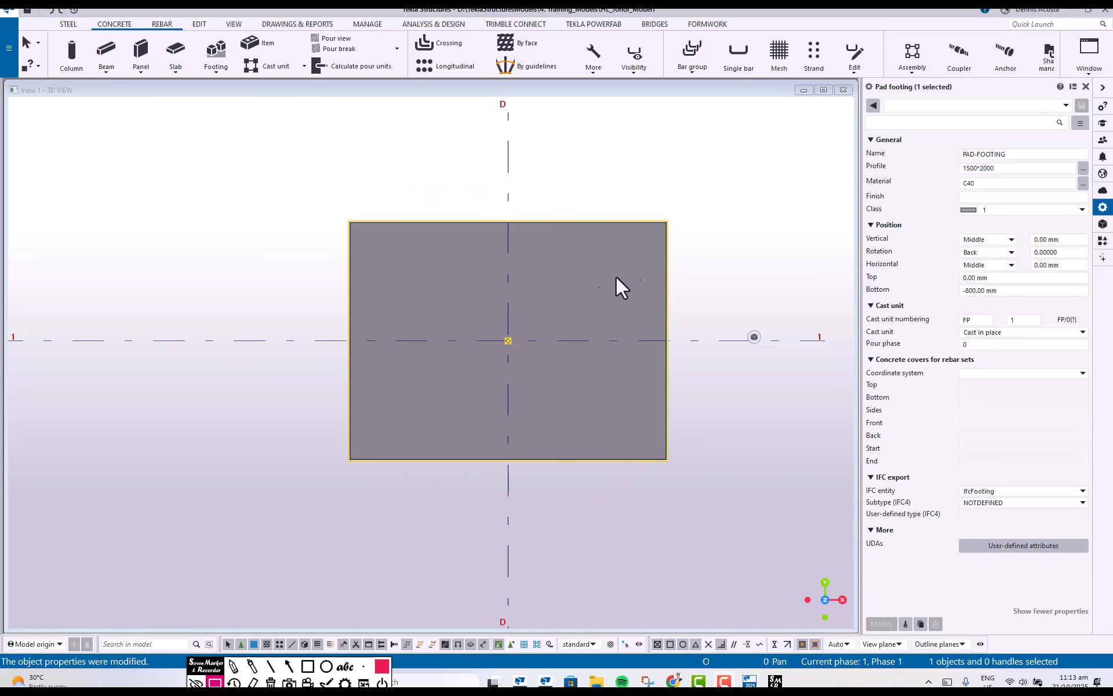
Make a four-point polygon cut across the upper right corner of the D/1 pad footing in plan view
left_click(200, 25)
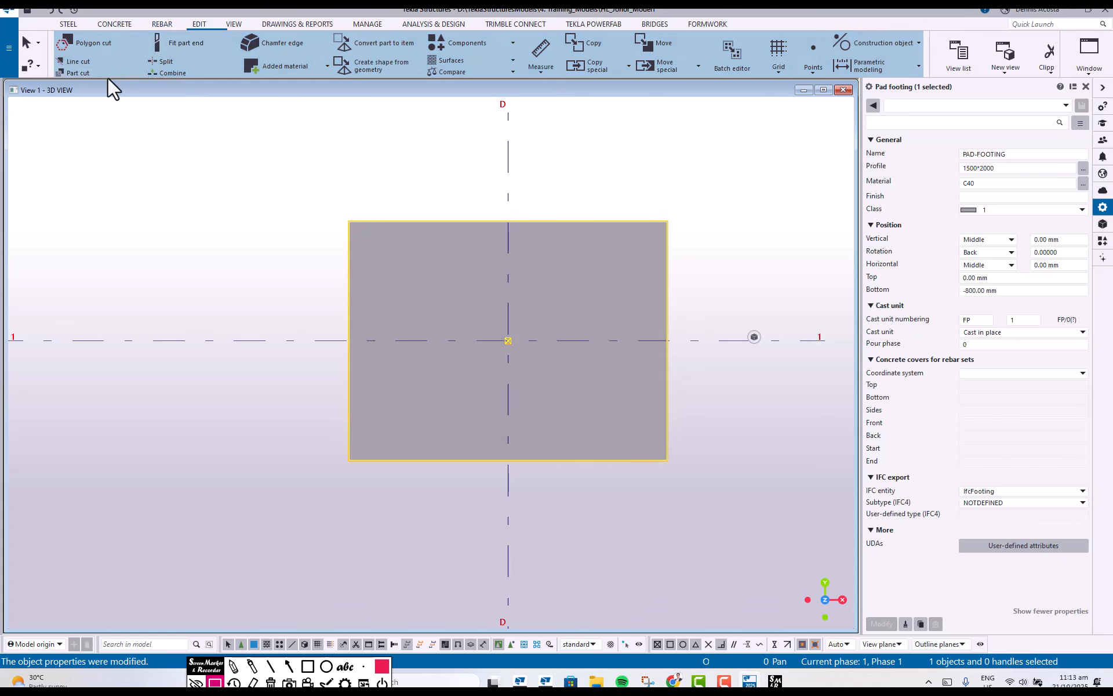
left_click(107, 44)
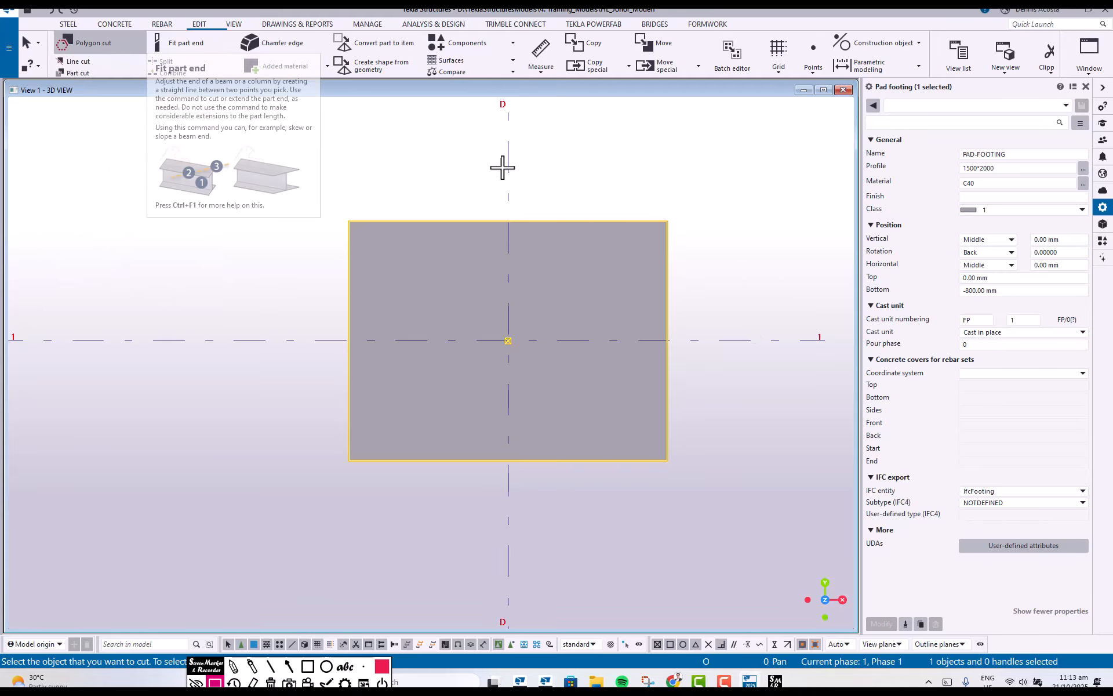
left_click(665, 220)
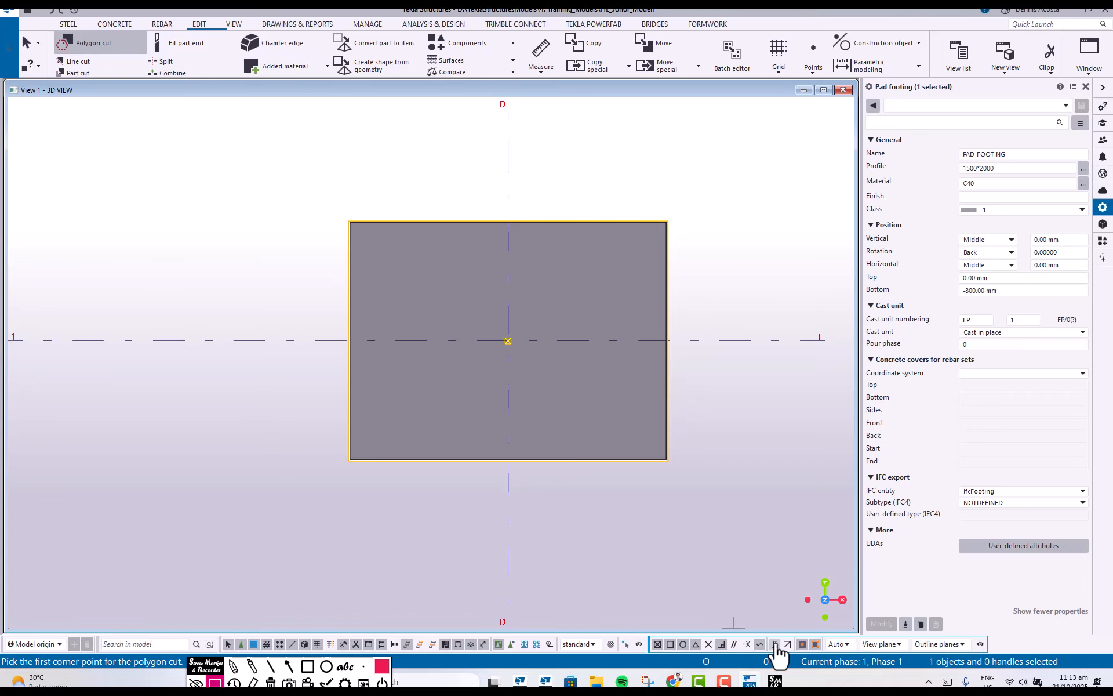
left_click(597, 192)
left_click(700, 191)
left_click(691, 301)
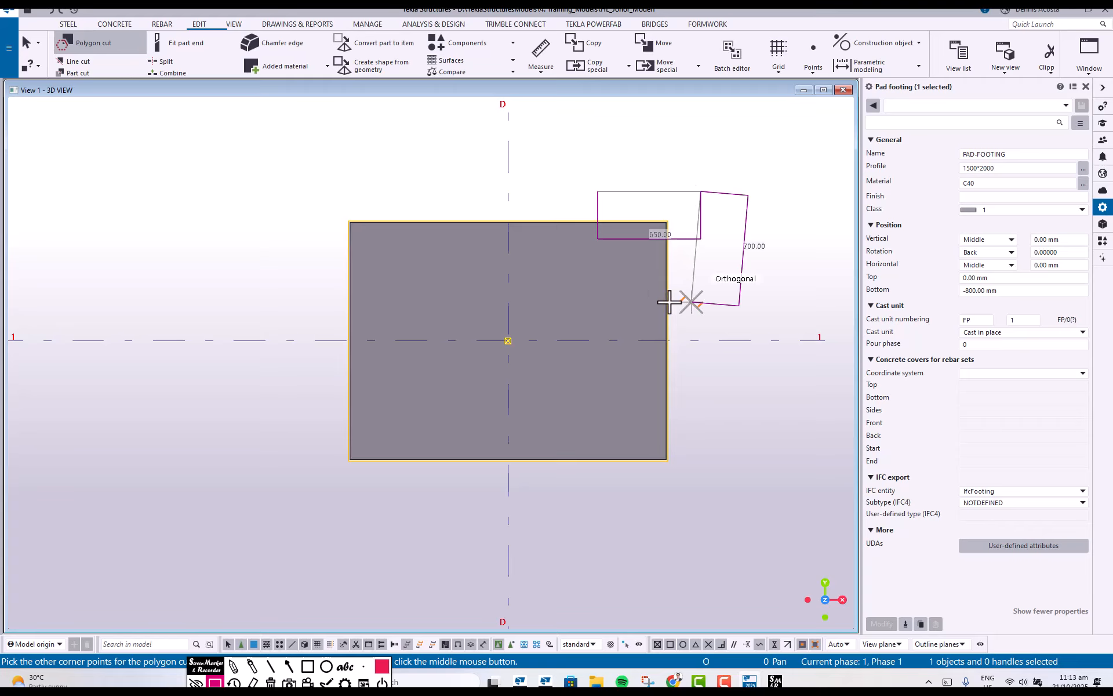
left_click(543, 194)
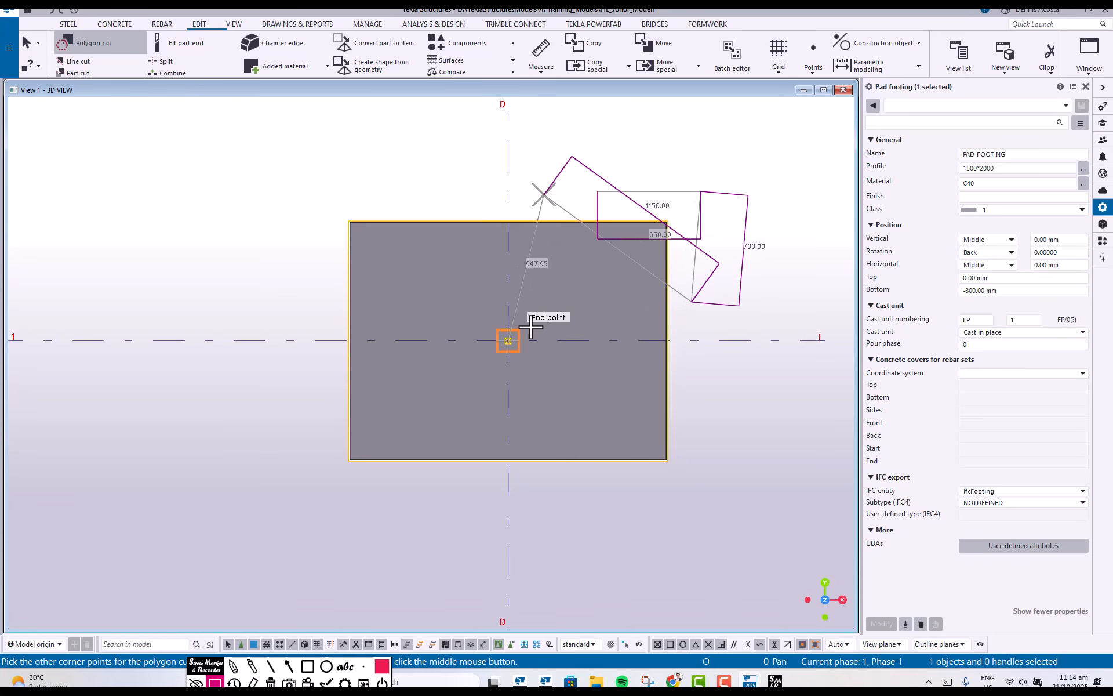
middle_click(598, 164)
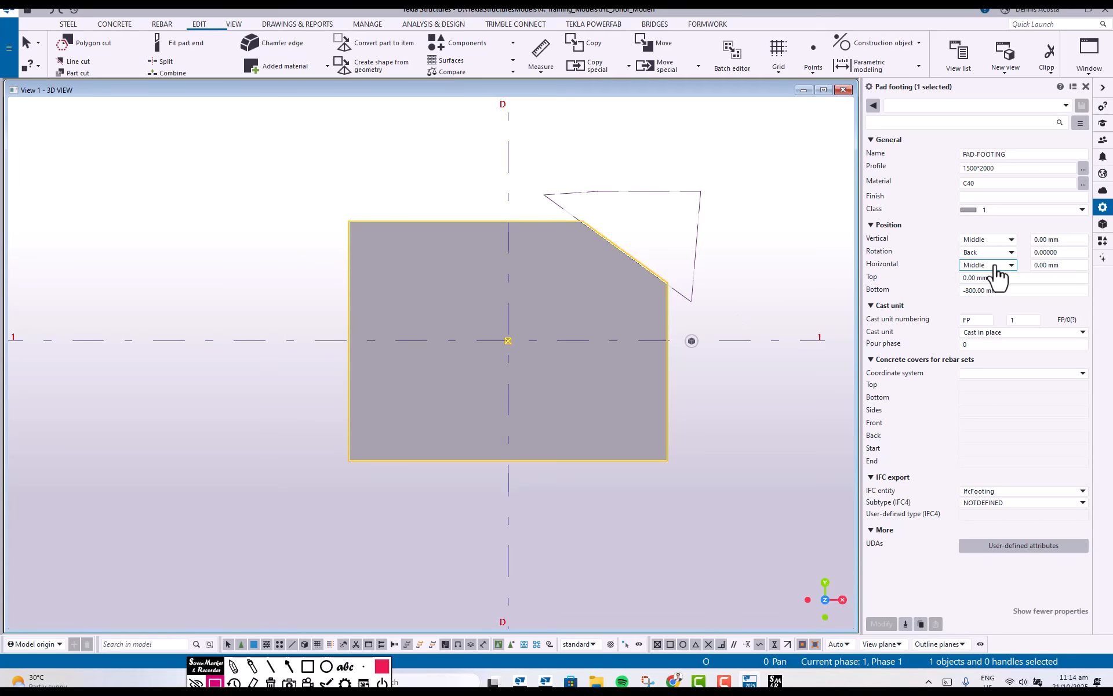
Set the rotation of the corner-cut D/1 pad footing to Top
left_click(1012, 255)
left_click(986, 276)
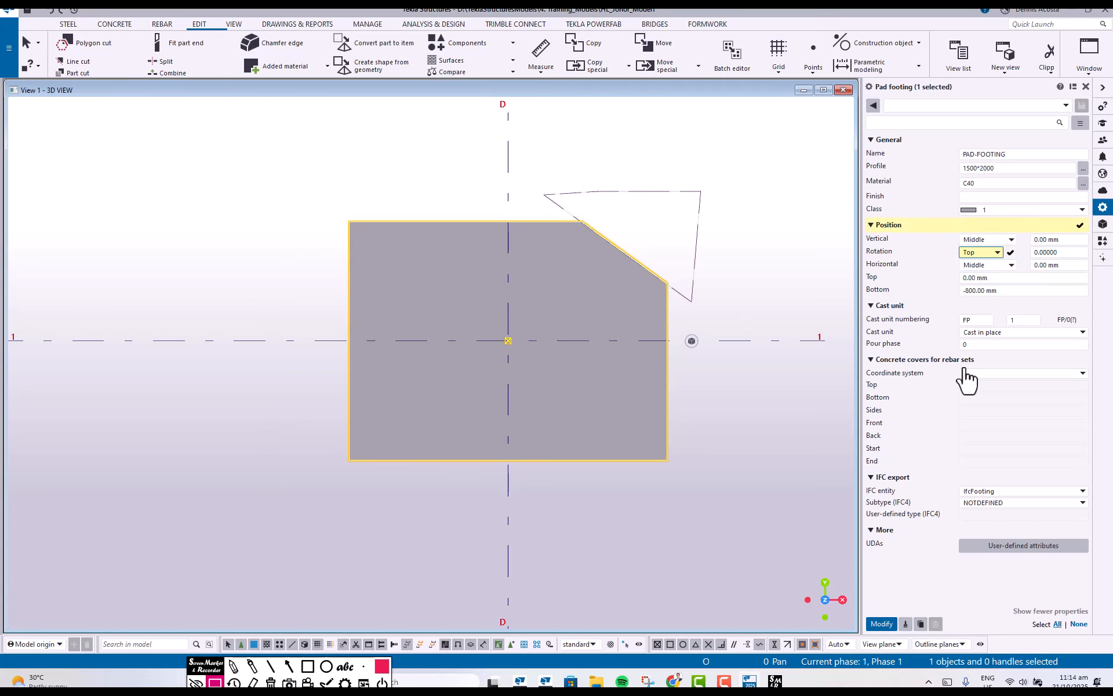
left_click(882, 624)
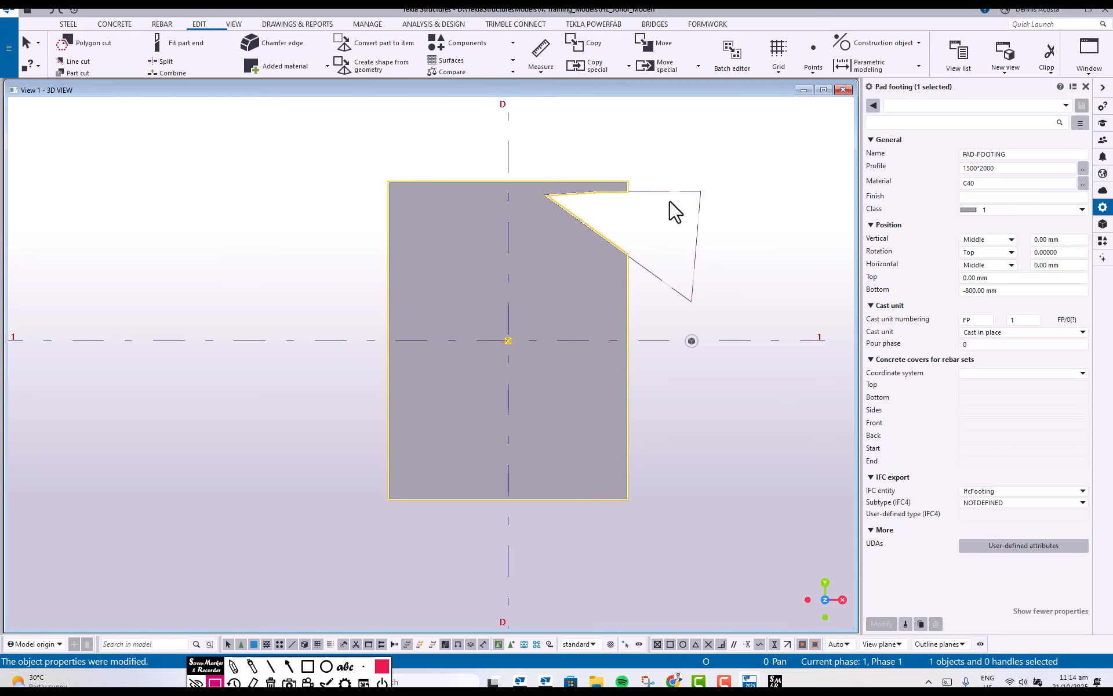
Undo the Top rotation and remove the corner polygon cut from the D/1 pad footing
left_click(732, 255)
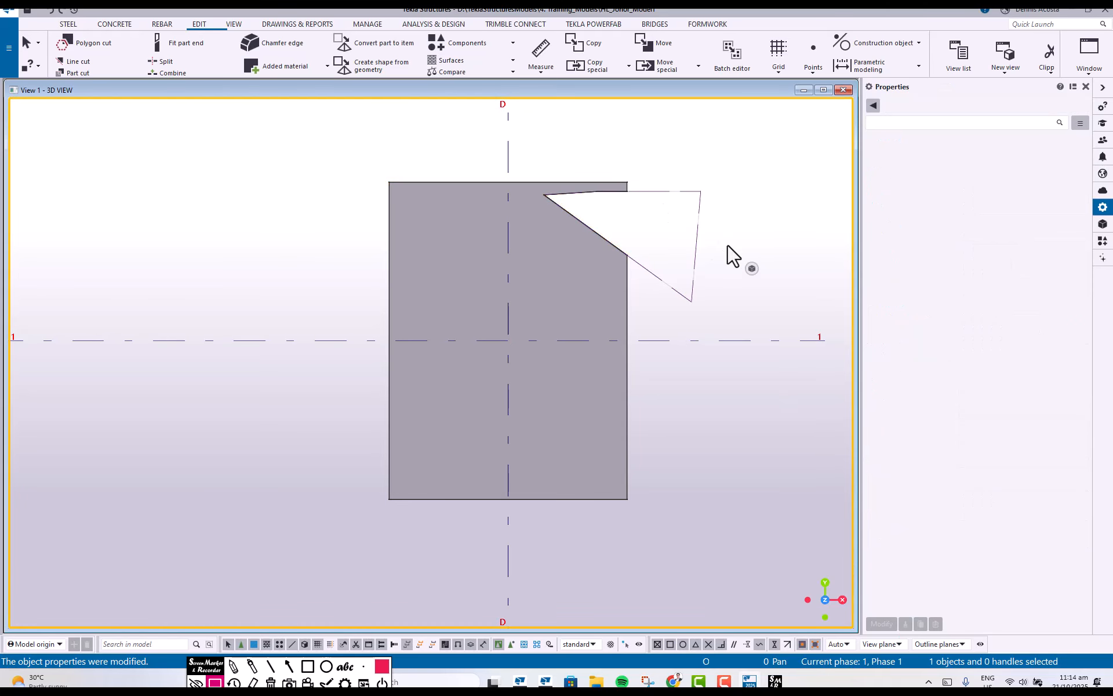
left_click(696, 244)
key("Delete")
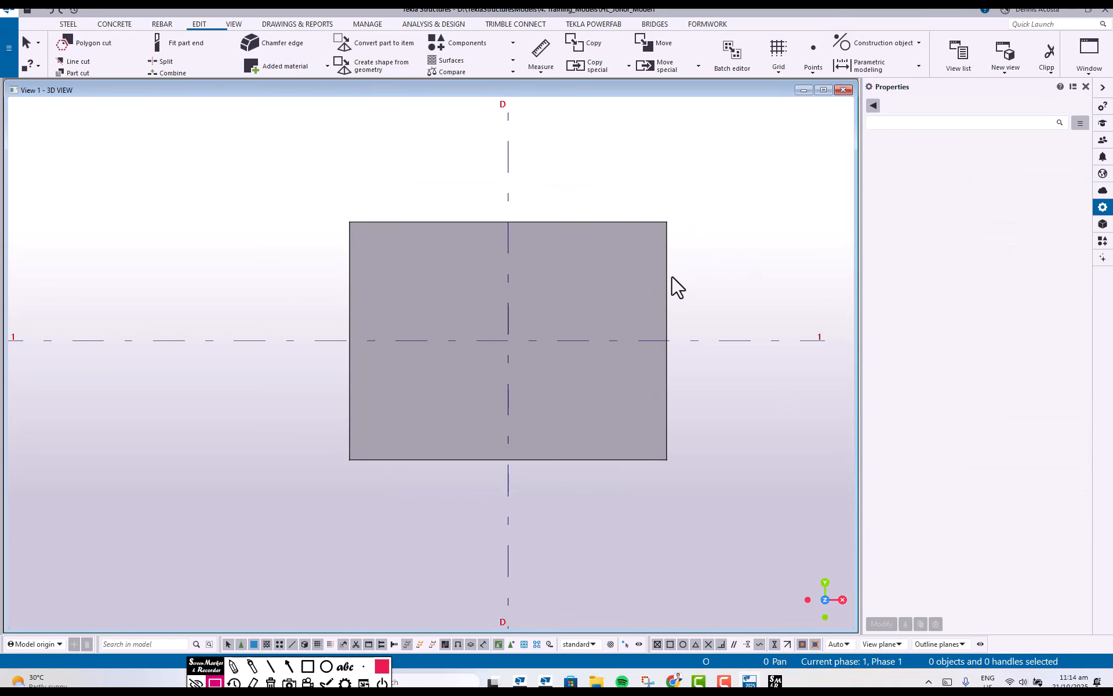
Change the profile of the D/1 pad footing to the RCDL profile RCDL300*600-500*150
scroll(661, 235, "up", 3)
scroll(659, 236, "down", 2)
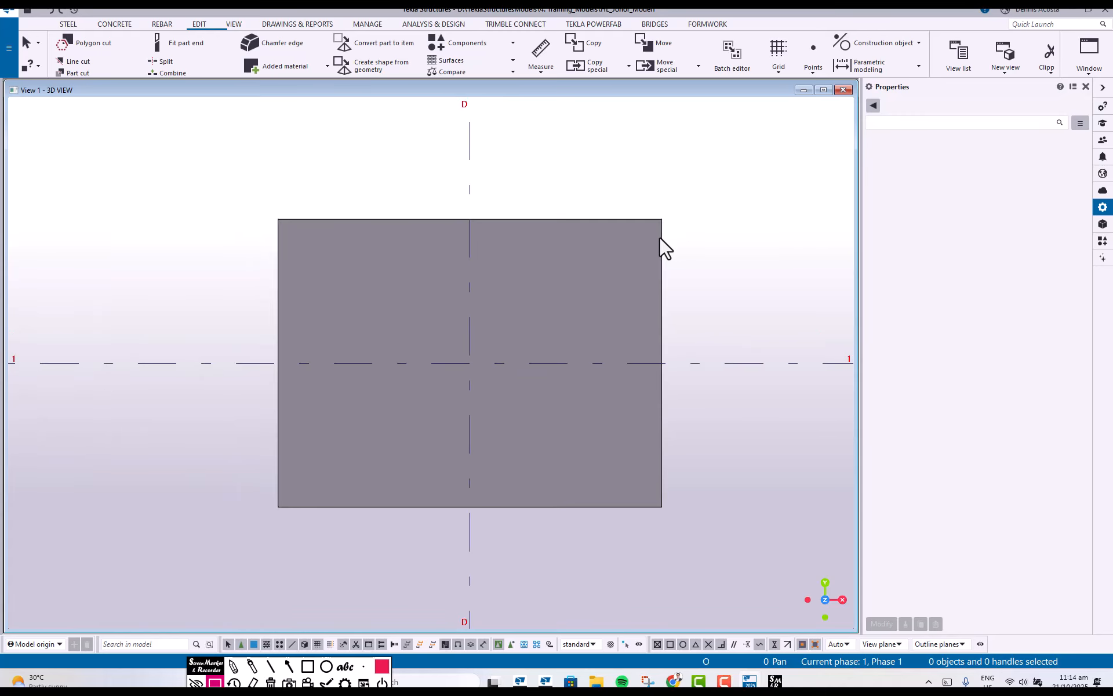
scroll(659, 236, "up", 1)
left_click(660, 234)
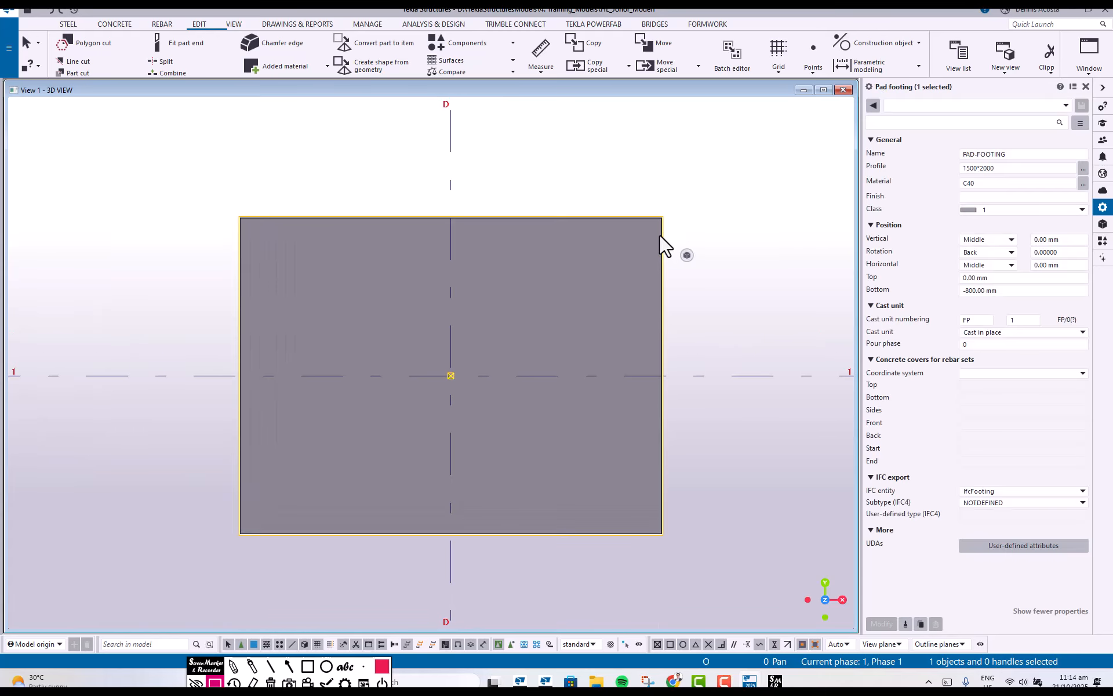
scroll(659, 236, "down", 5)
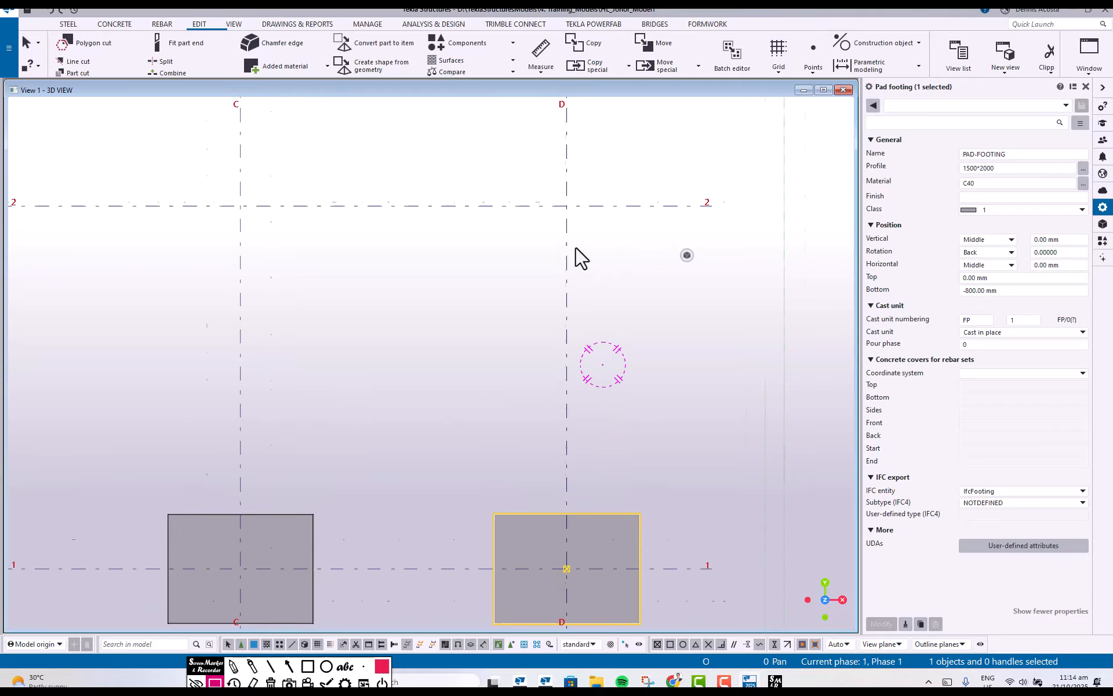
scroll(575, 248, "up", 2)
middle_click_drag(579, 214, 551, 273)
scroll(447, 318, "down", 5)
middle_click_drag(554, 476, 541, 267)
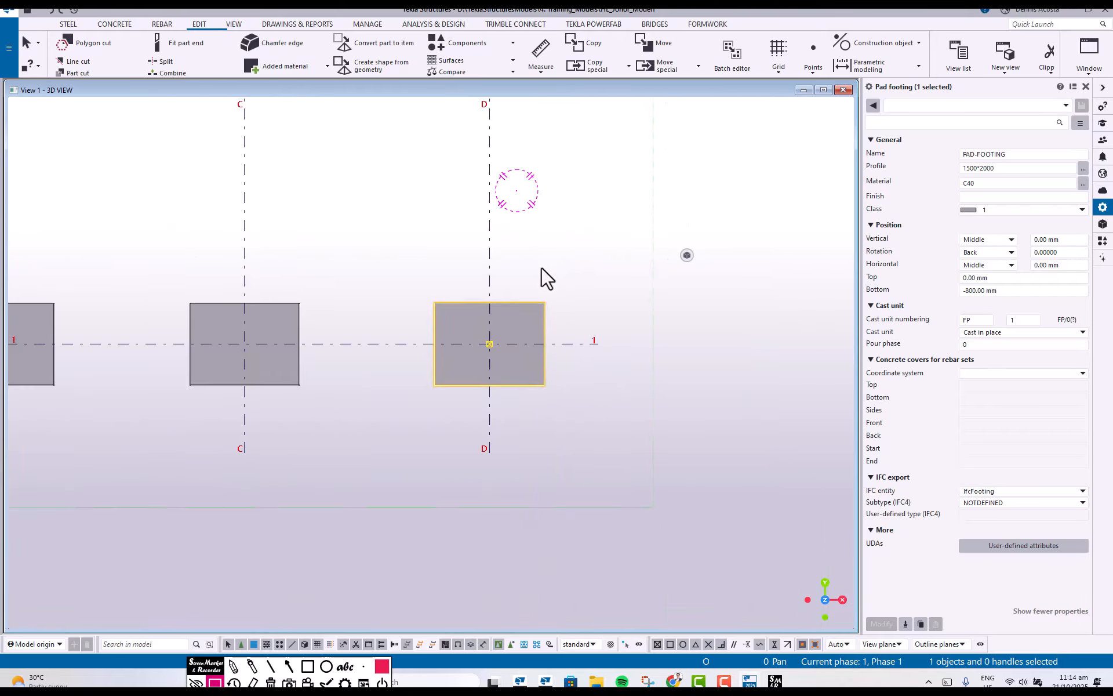
scroll(528, 312, "up", 2)
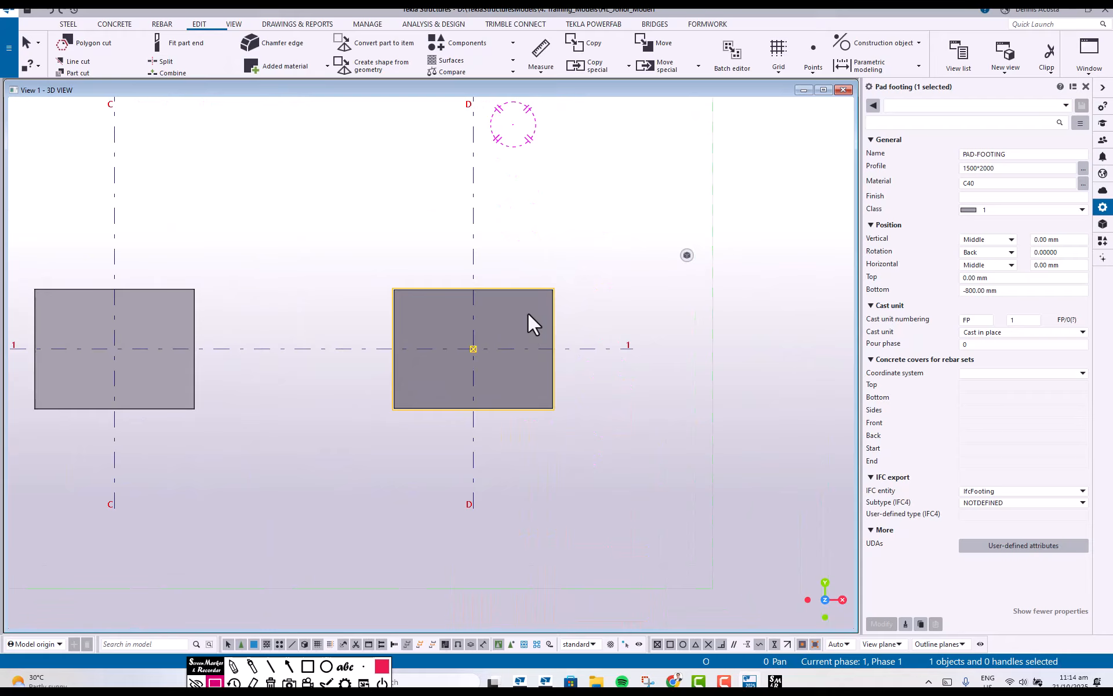
left_click(1083, 168)
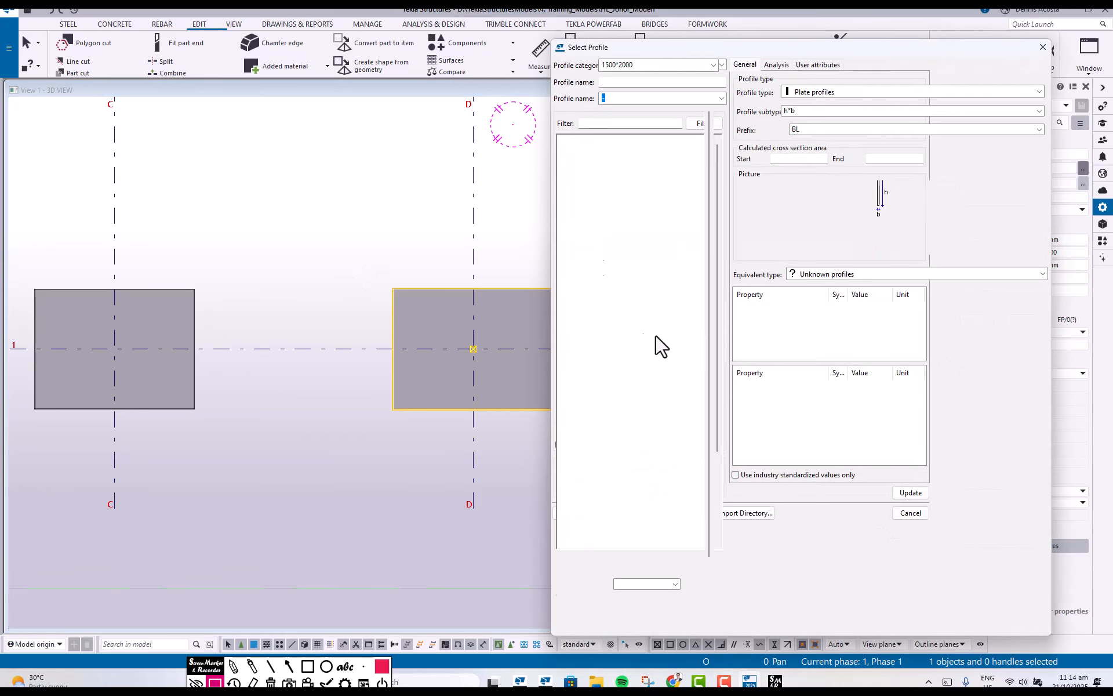
scroll(659, 434, "down", 1)
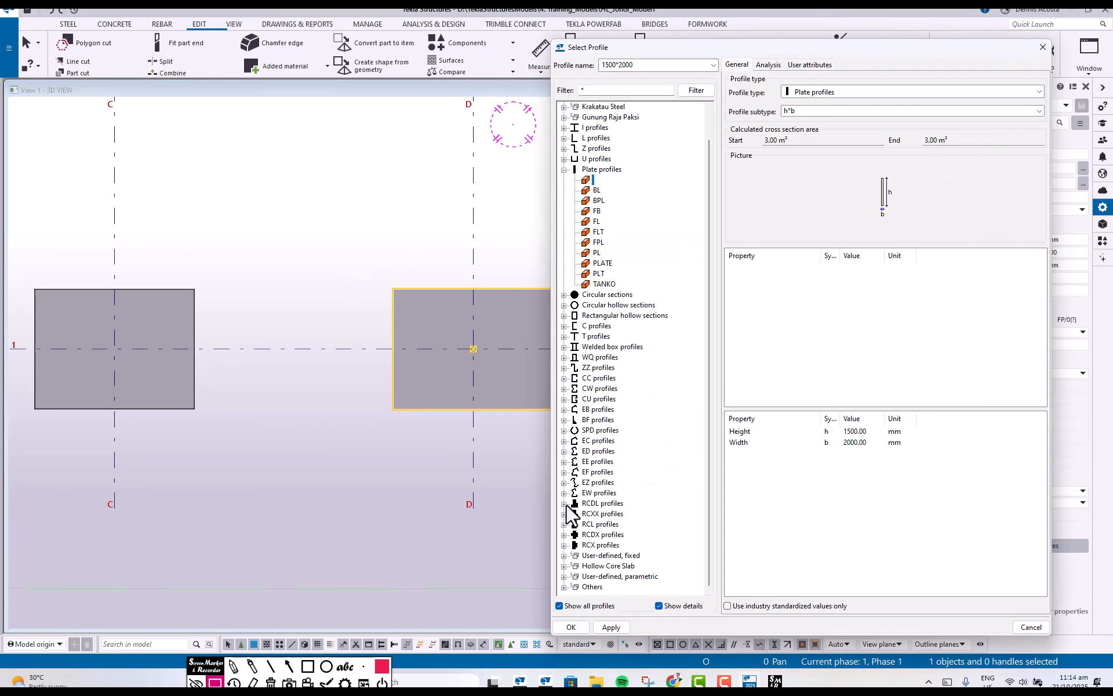
left_click(564, 503)
left_click(601, 514)
left_click(610, 627)
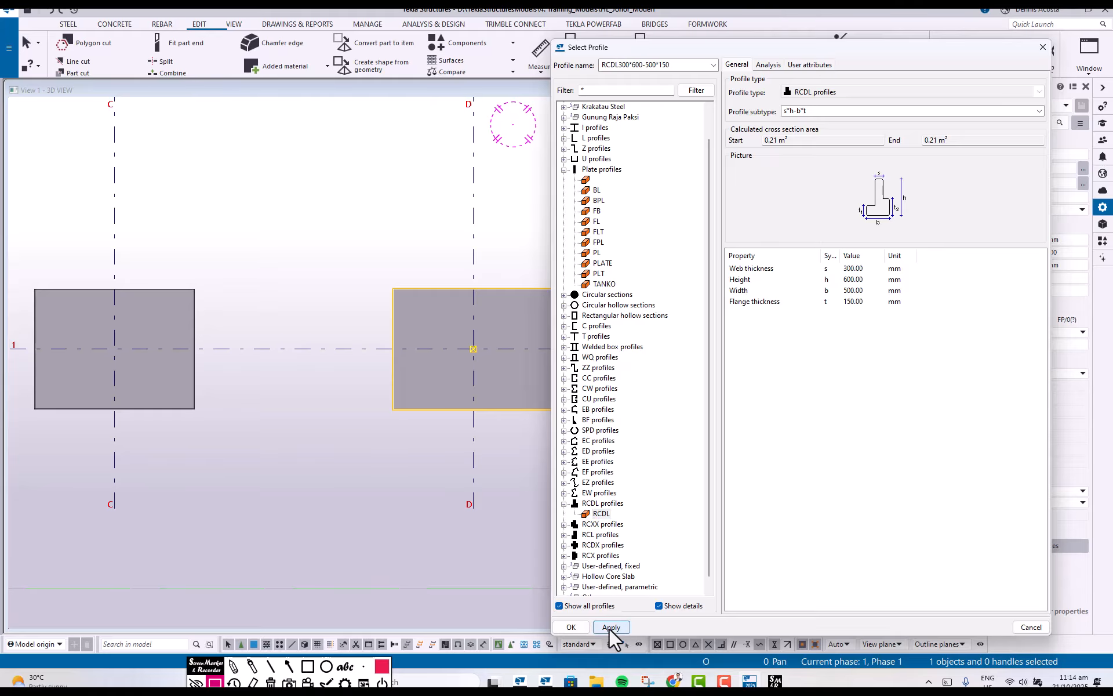
left_click(881, 623)
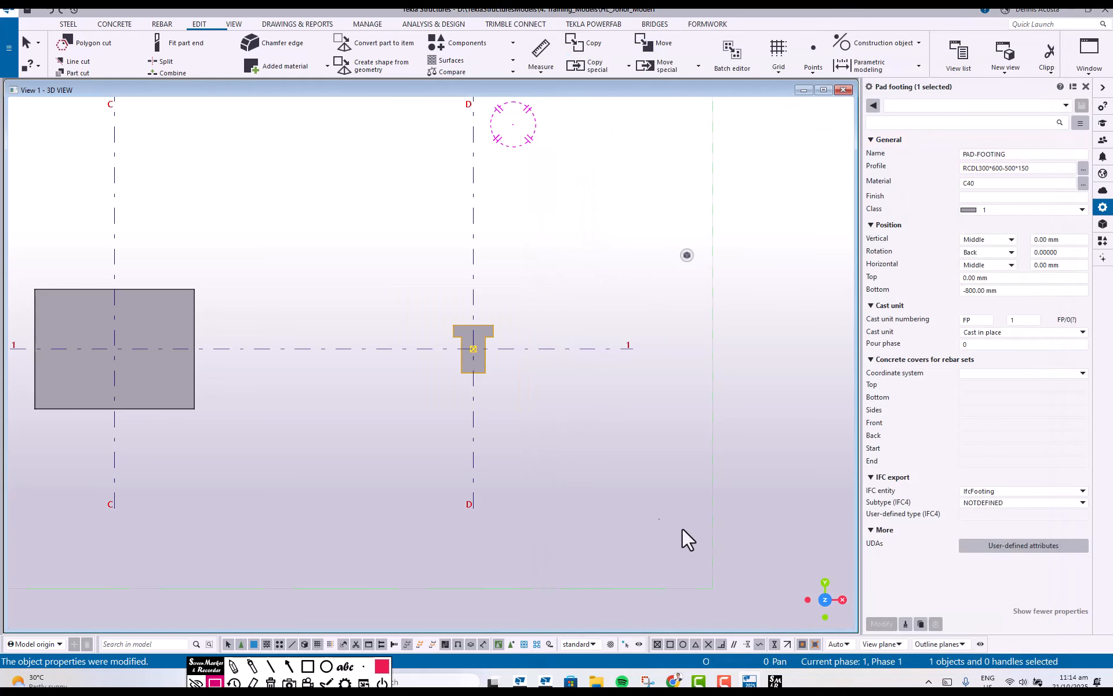
Set the rotation of the RCDL-profile pad footing at D/1 to Front
scroll(471, 333, "up", 5)
left_click(606, 309)
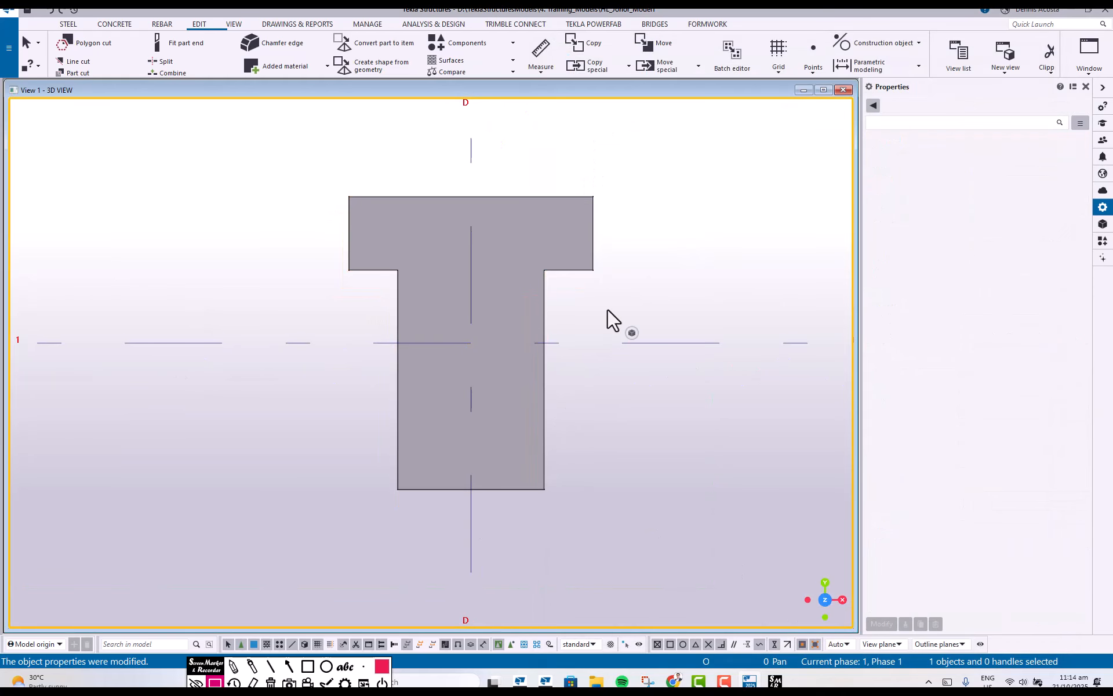
left_click(590, 261)
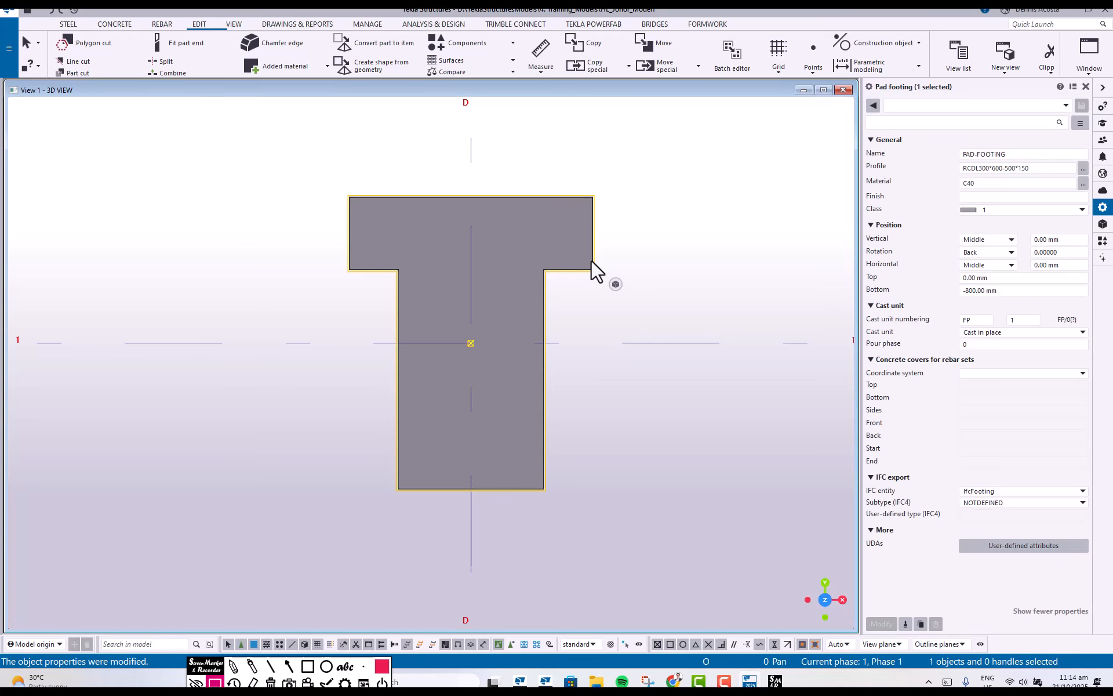
left_click(1012, 253)
left_click(988, 264)
left_click(881, 624)
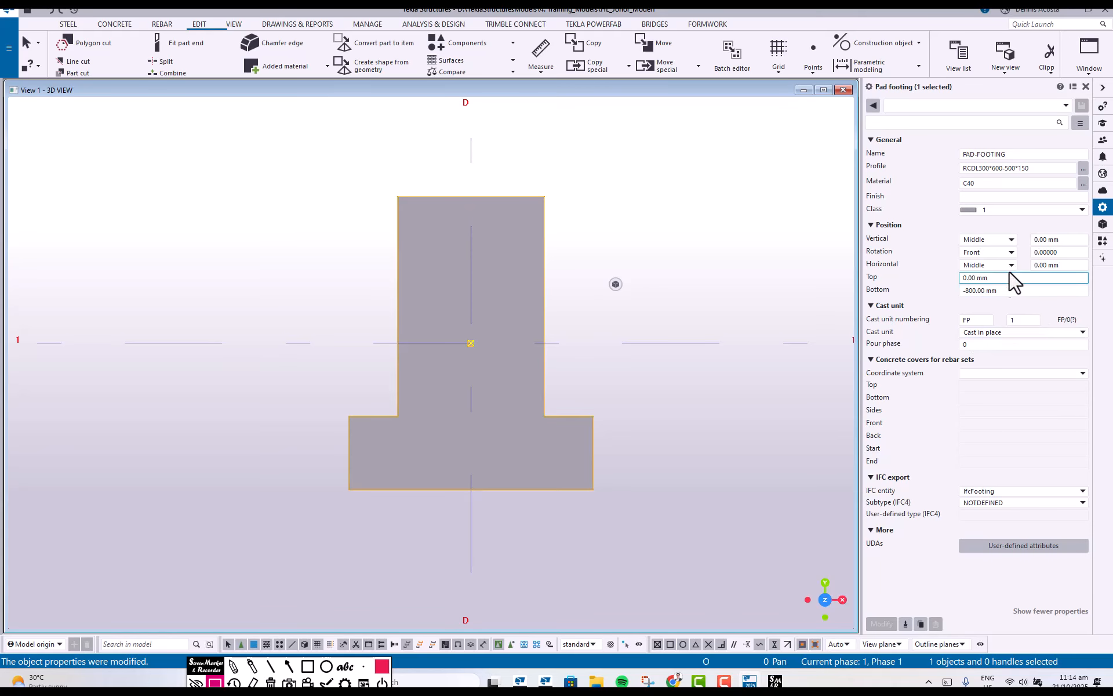
Change the RCDL-profile footing's rotation to Top
left_click(997, 253)
left_click(985, 274)
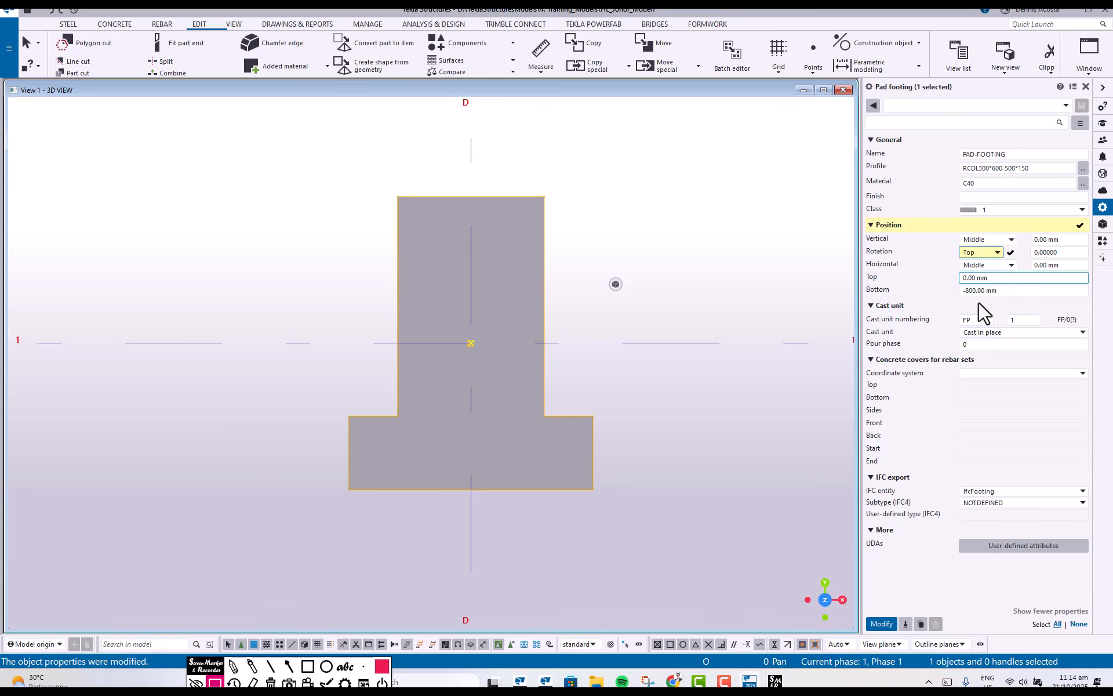
left_click(882, 624)
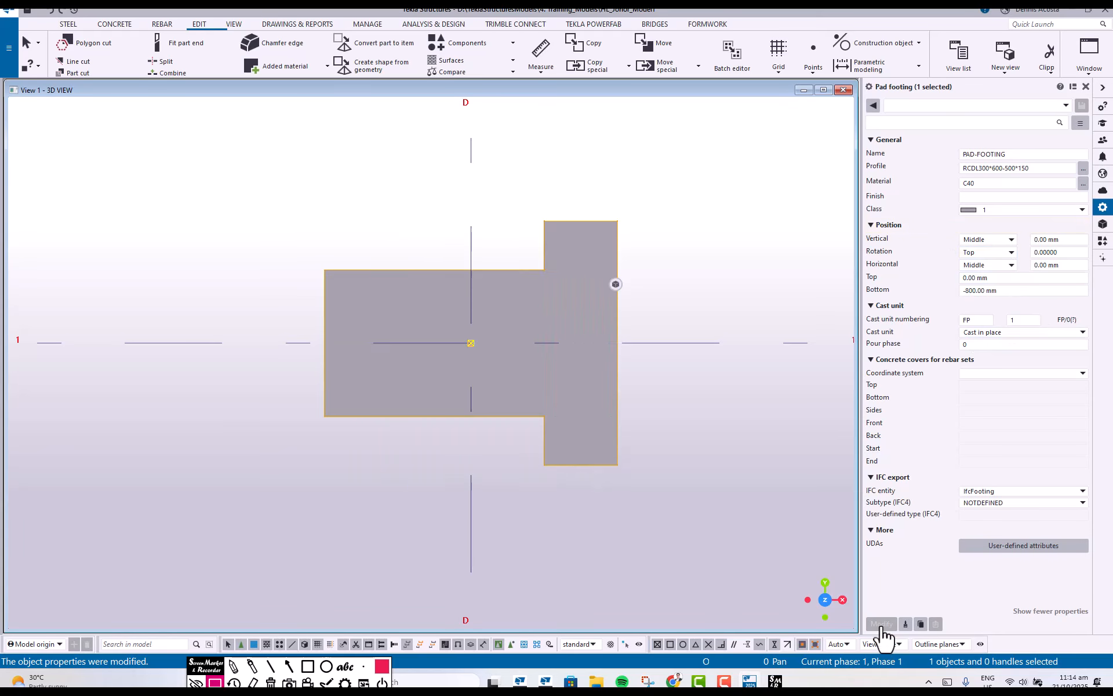
Change the RCDL-profile footing's rotation to Back
left_click(1008, 239)
left_click(998, 251)
left_click(998, 252)
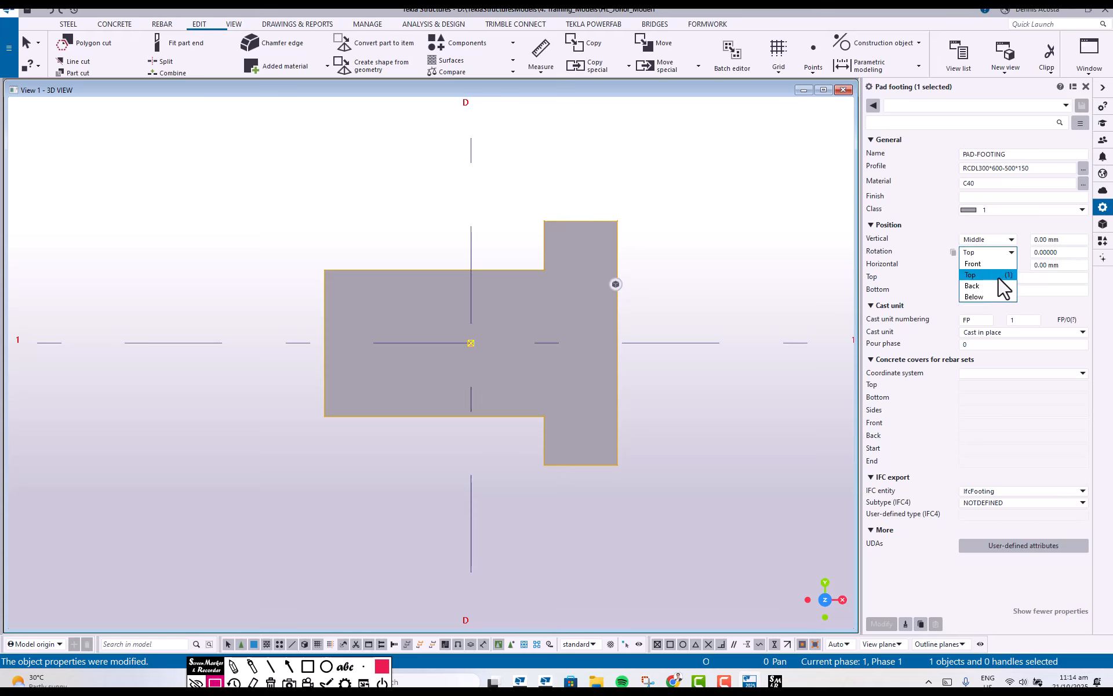
left_click(994, 286)
left_click(883, 624)
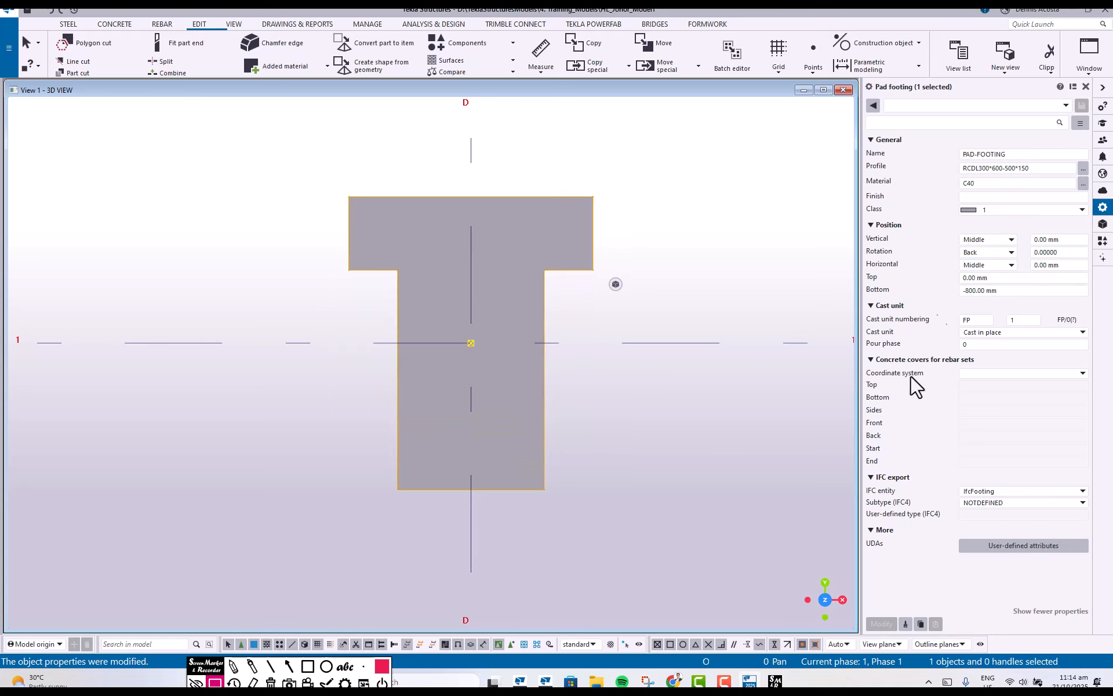
Set the rotation of the RCDL-profile footing at D/1 to Below
left_click(1002, 255)
left_click(988, 299)
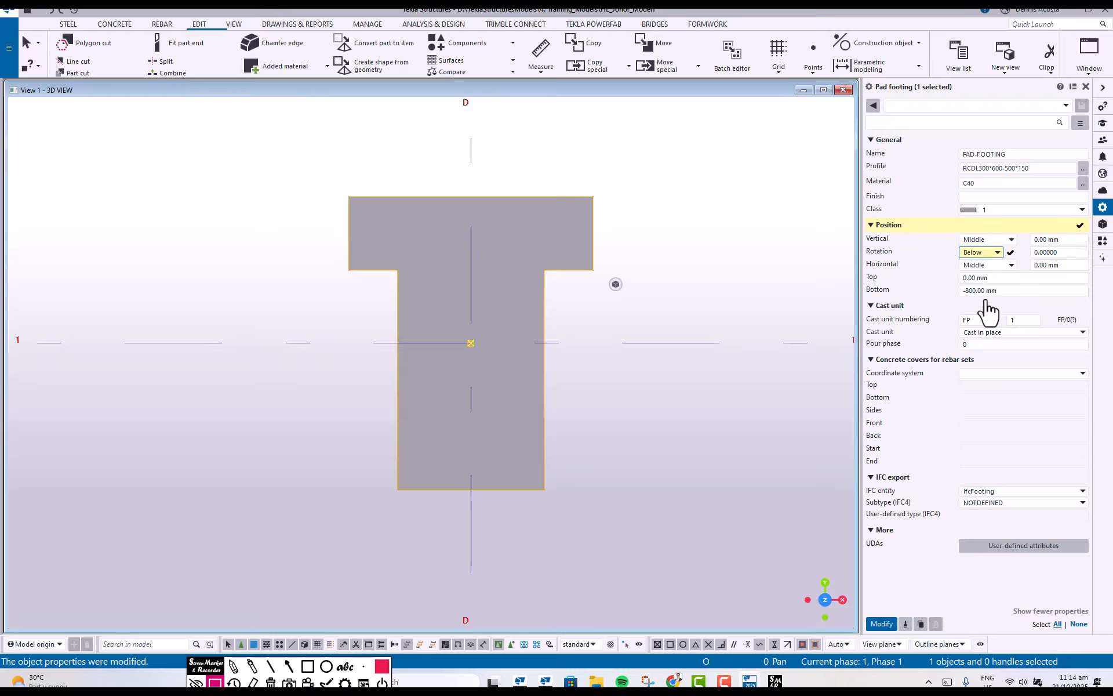
left_click(885, 623)
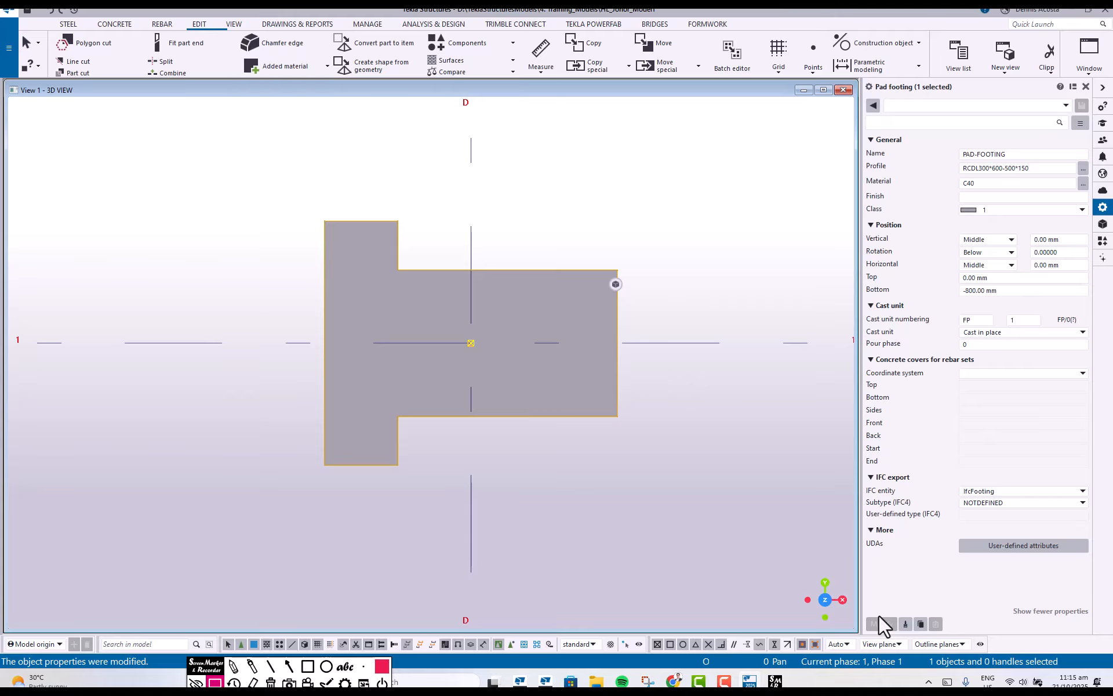
scroll(634, 408, "down", 5)
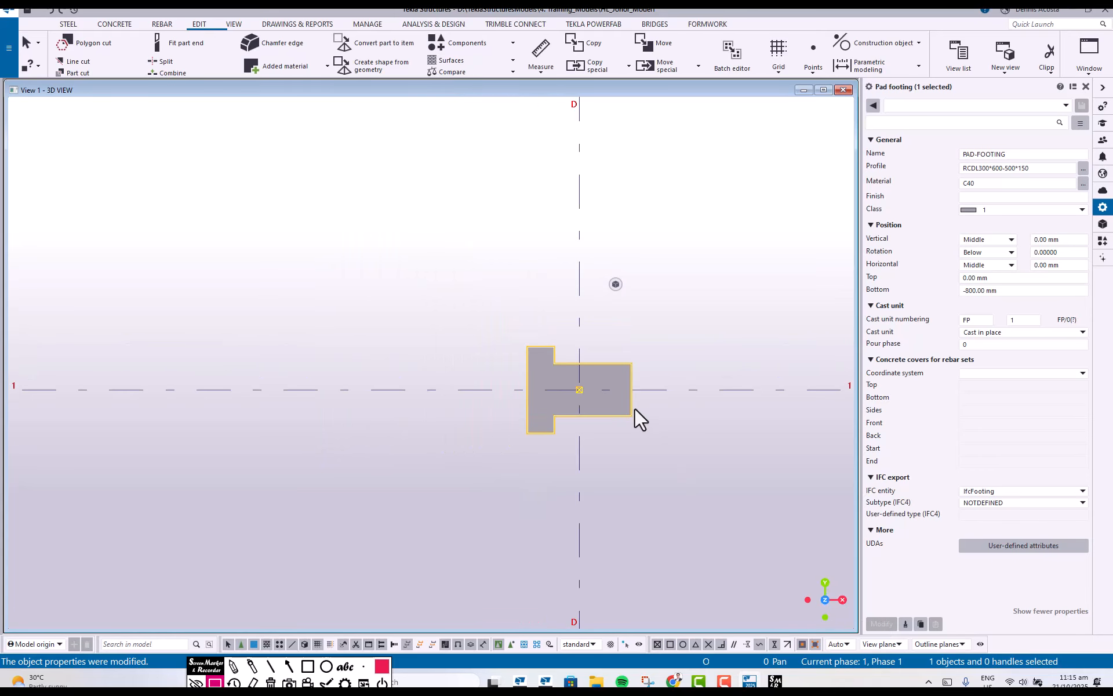
scroll(610, 429, "up", 2)
scroll(519, 377, "up", 3)
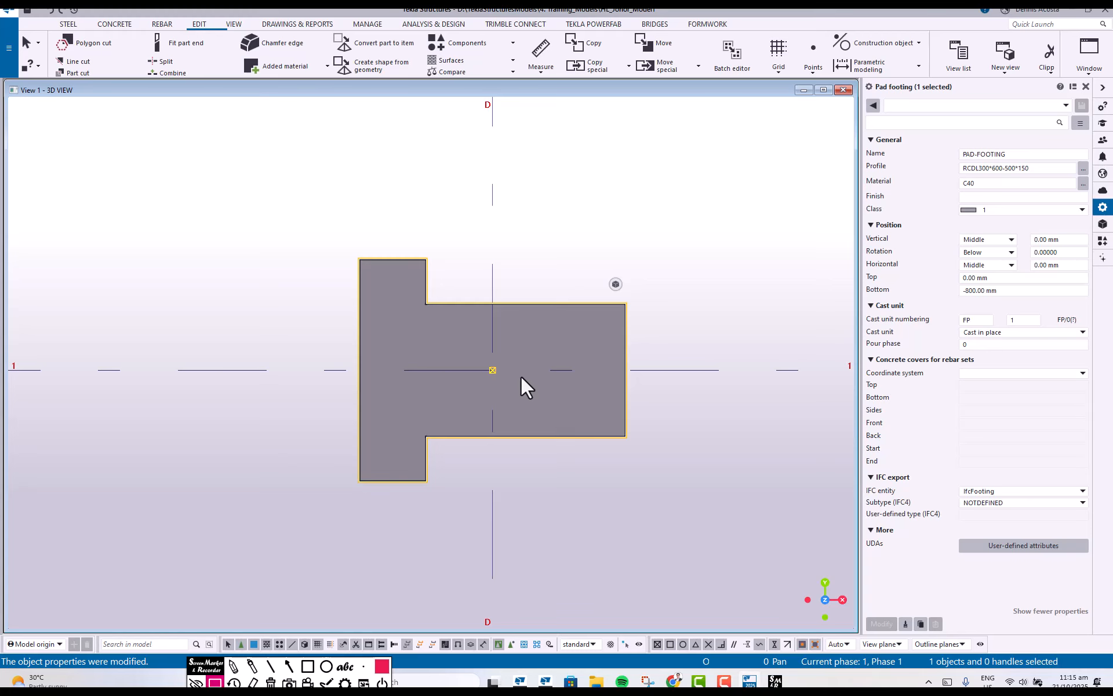
Undo the rotation and profile changes on the D/1 footing back to the 1500*2000 profile, and clear the selection
key("ctrl+z")
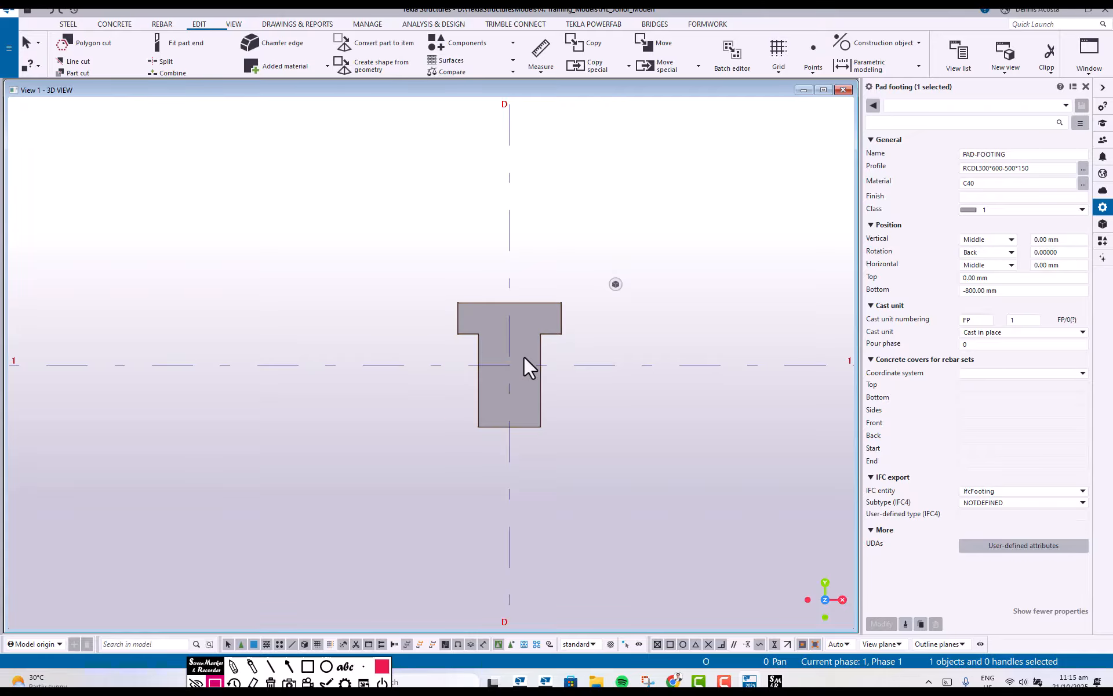
key("ctrl+z")
key("ctrl+z")
key("ctrl+z")
key("ctrl+z")
scroll(523, 356, "down", 5)
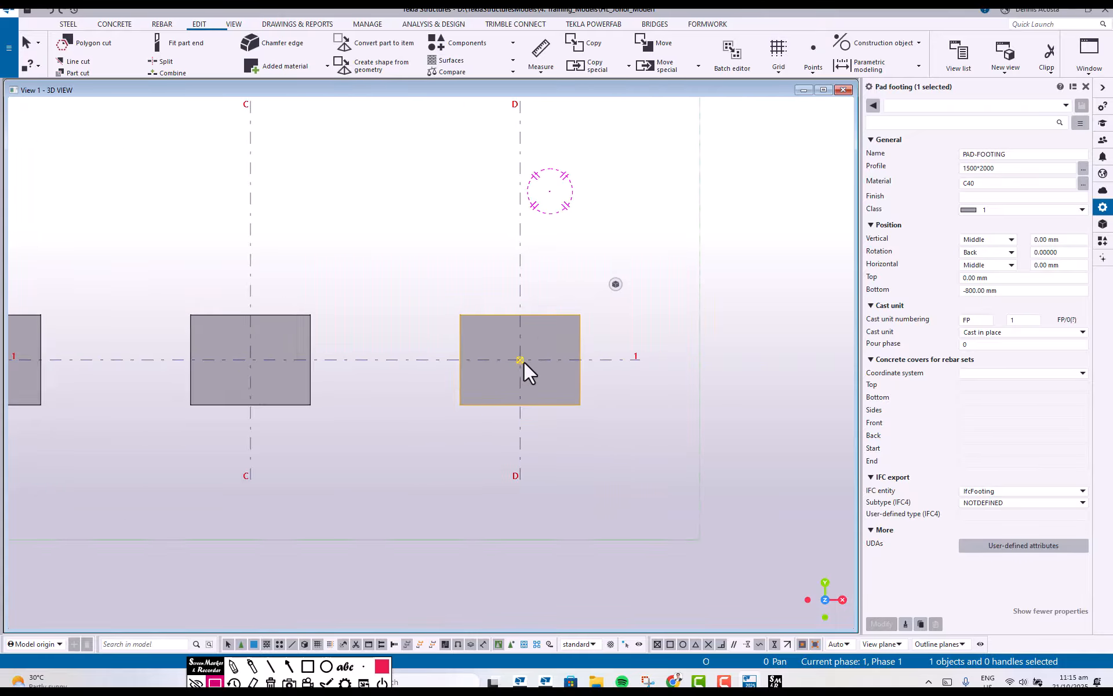
scroll(524, 360, "down", 3)
middle_click_drag(412, 380, 566, 381)
left_click(541, 302)
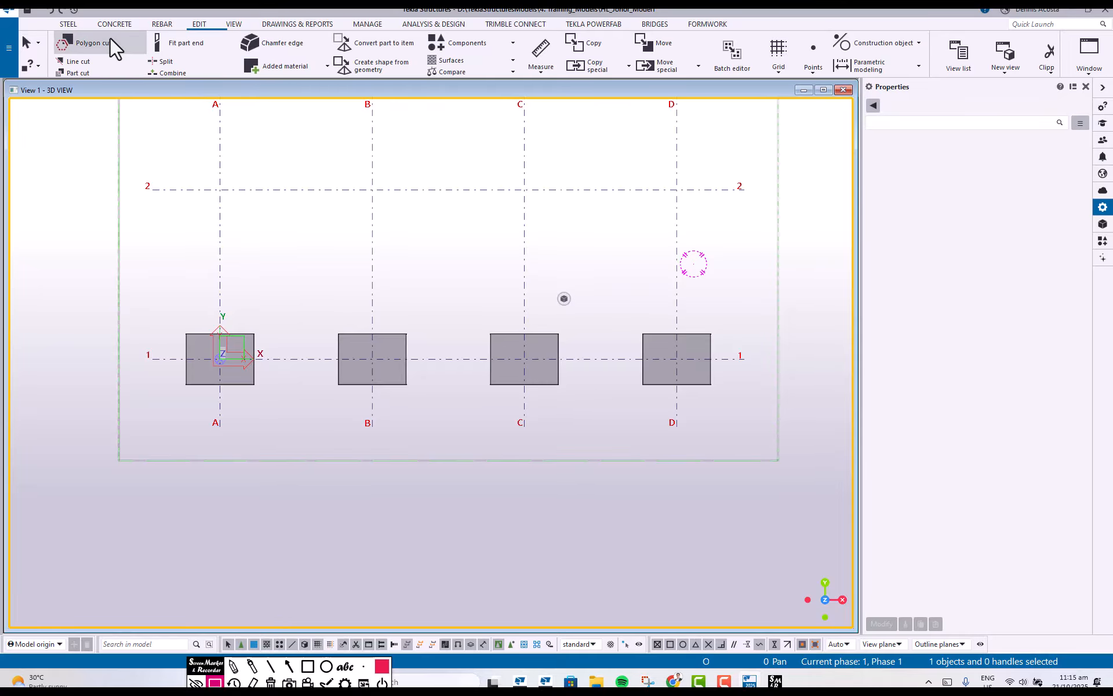
Start a concrete column and define its name as PRECAST COLUMN and its profile as 500*500
left_click(68, 25)
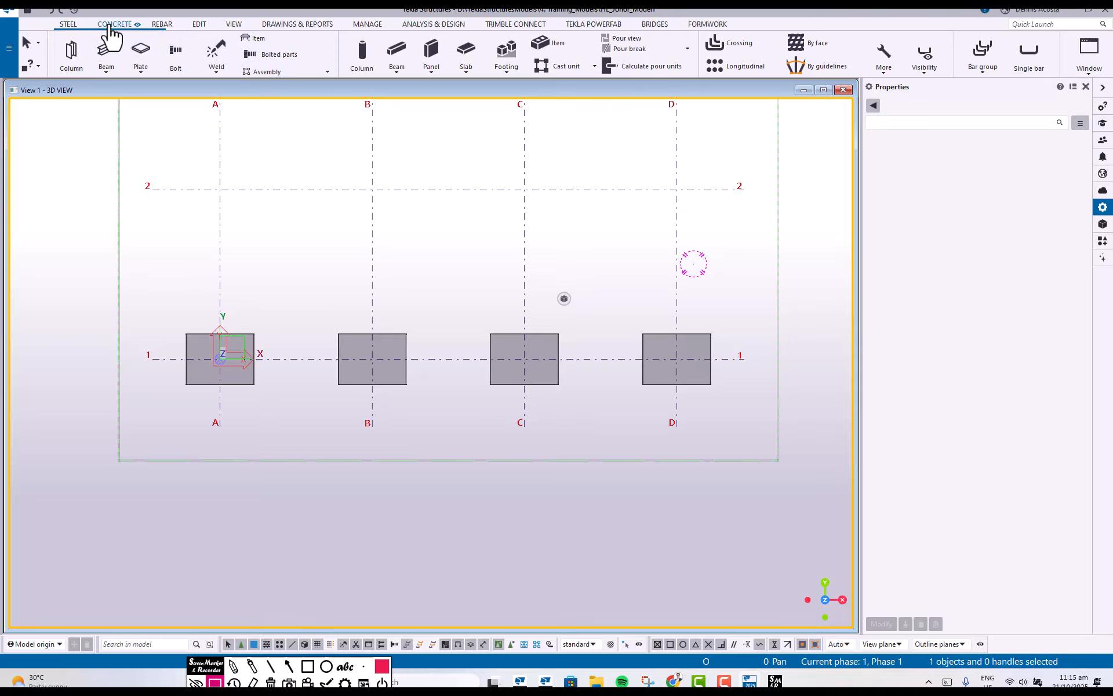
left_click(114, 24)
left_click(70, 51)
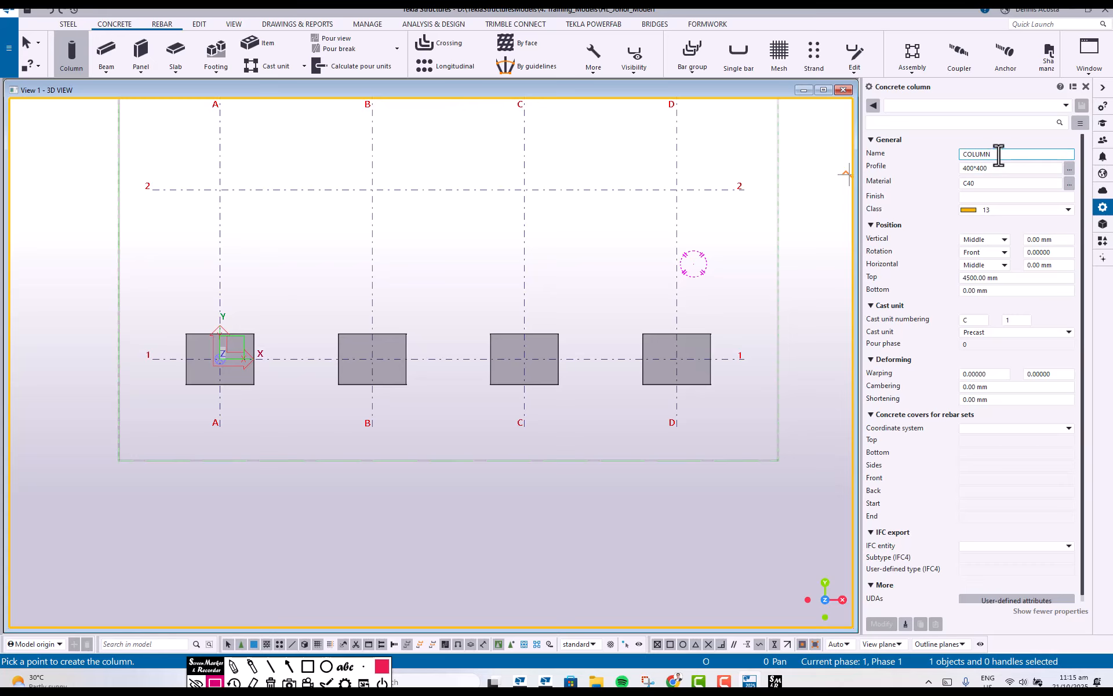
left_click(975, 154)
type("PRECAST")
left_click(1009, 168)
left_click_drag(1009, 168, 935, 168)
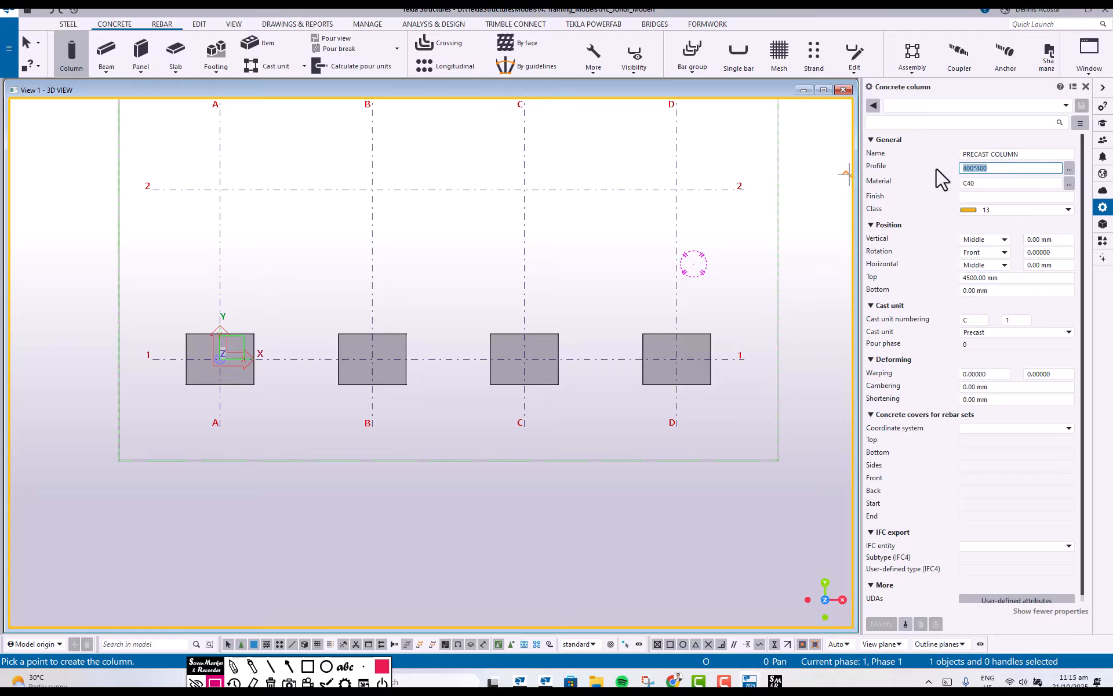
type("500*500")
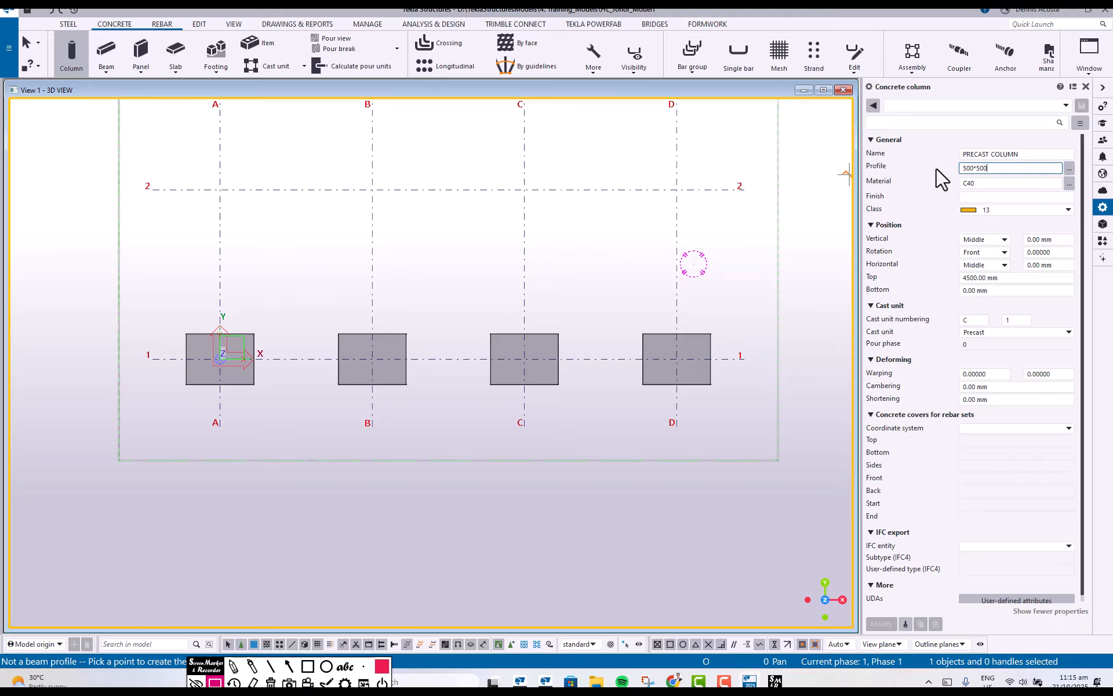
Set the precast column's class to 11 and its top level to 8400 mm
left_click(1024, 209)
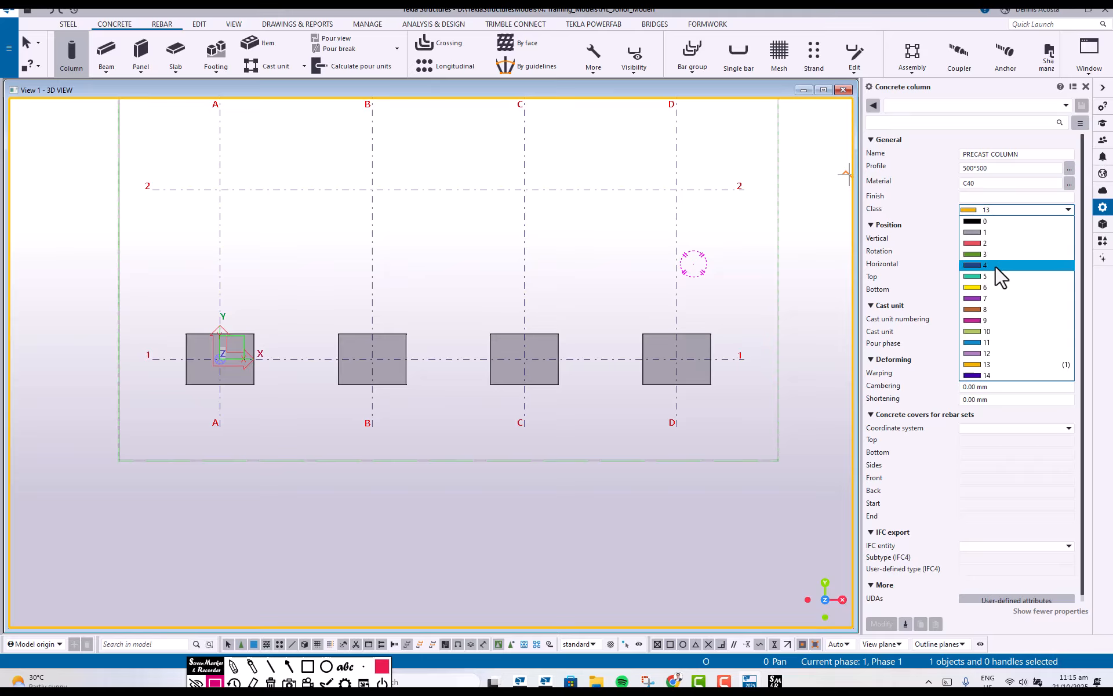
left_click(982, 342)
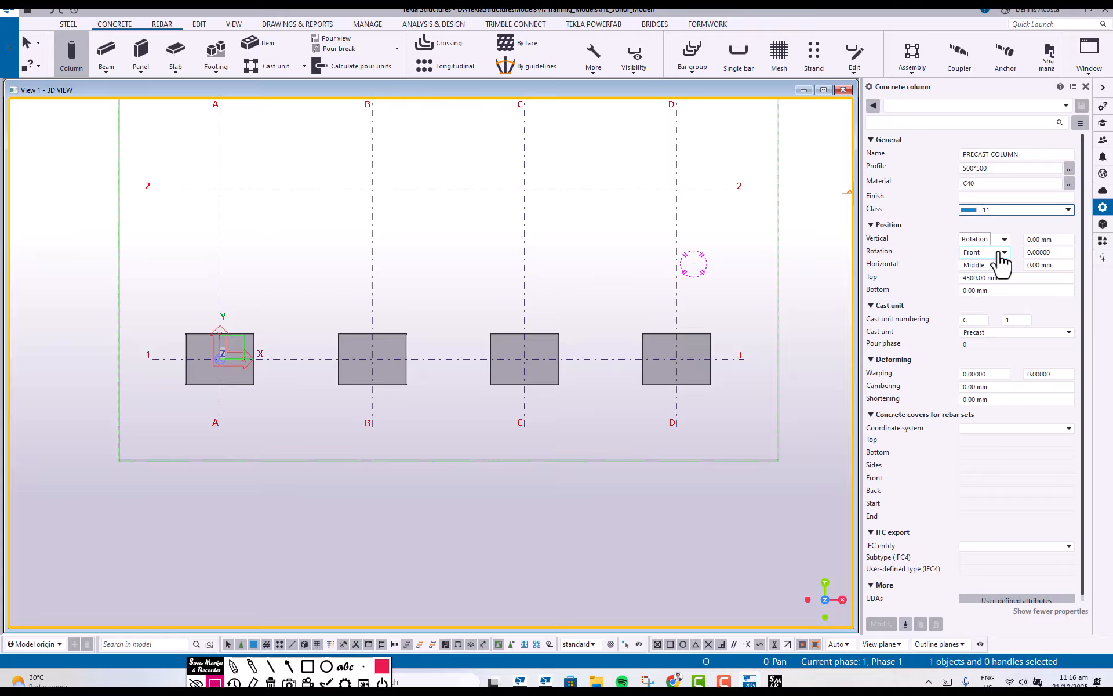
left_click(1004, 278)
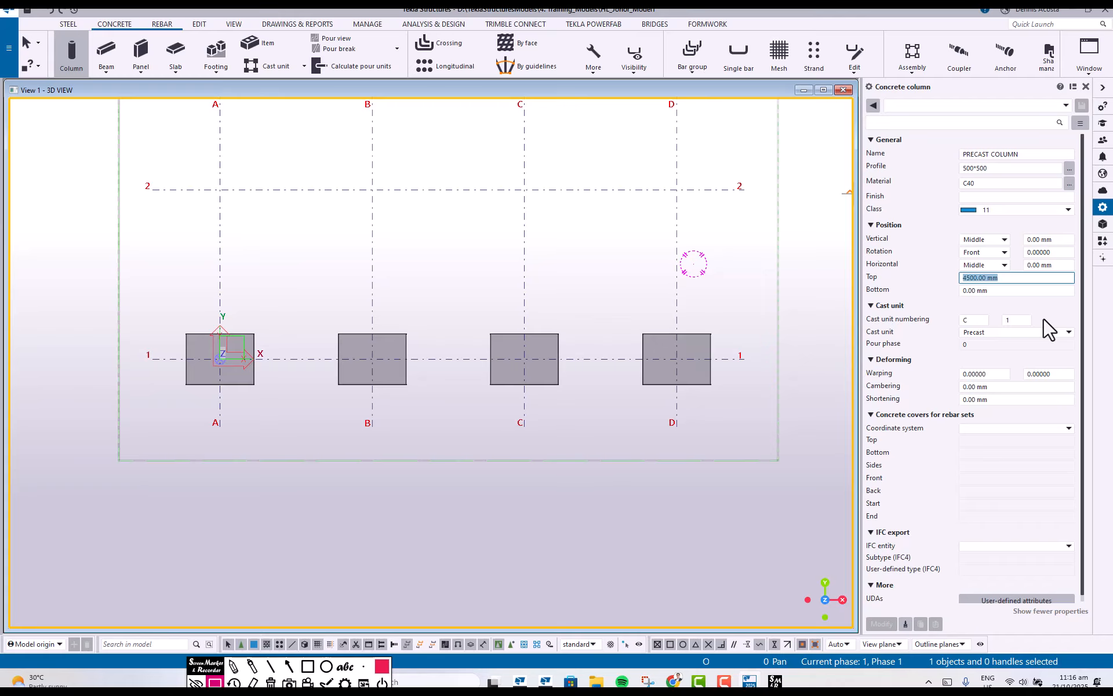
type("8400")
Place precast columns on the pad footings at grid intersections A/1, B/1, C/1 and D/1, and end the command
scroll(217, 375, "up", 2)
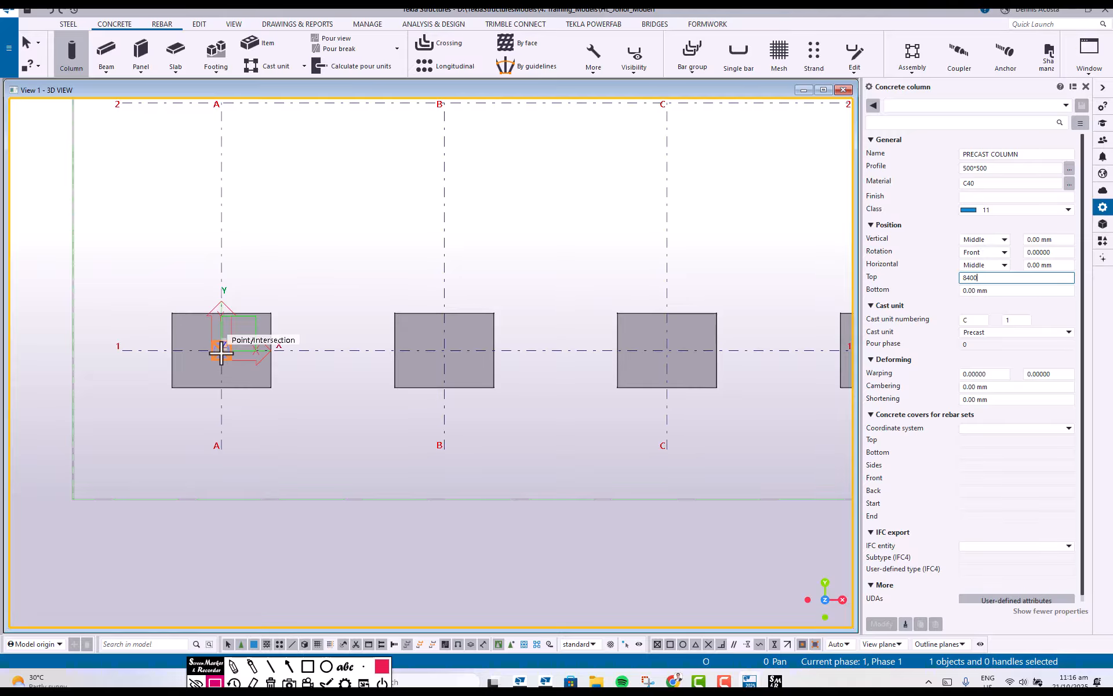
left_click(221, 350)
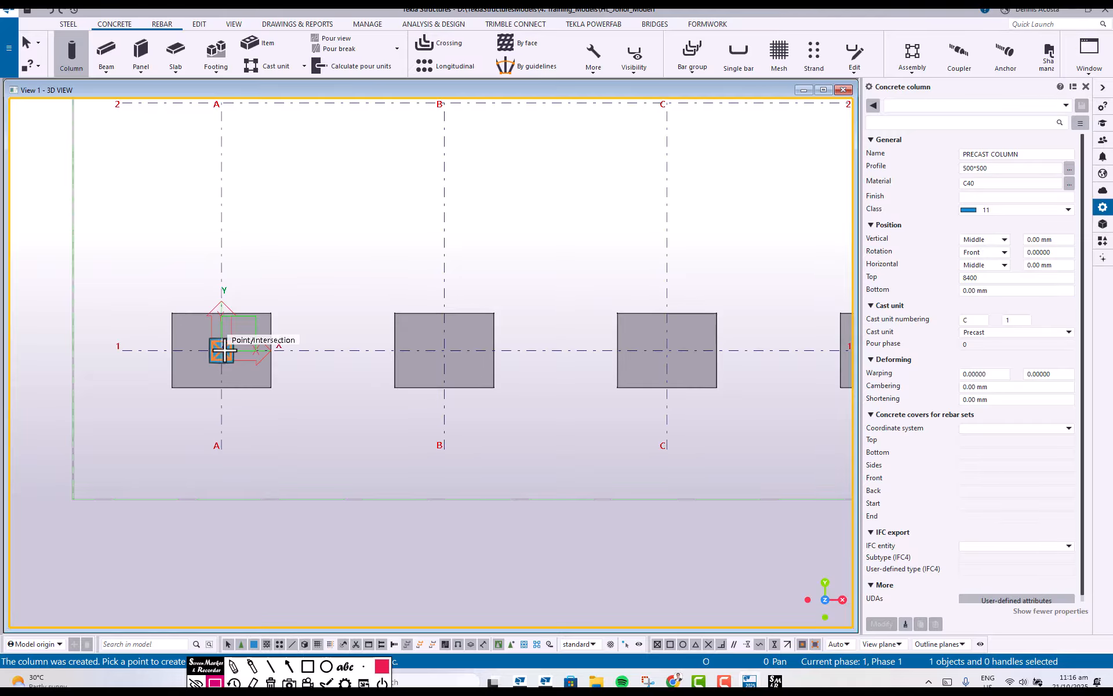
left_click(444, 350)
left_click(666, 350)
middle_click_drag(666, 350, 463, 323)
left_click(685, 322)
middle_click_drag(596, 372, 659, 418)
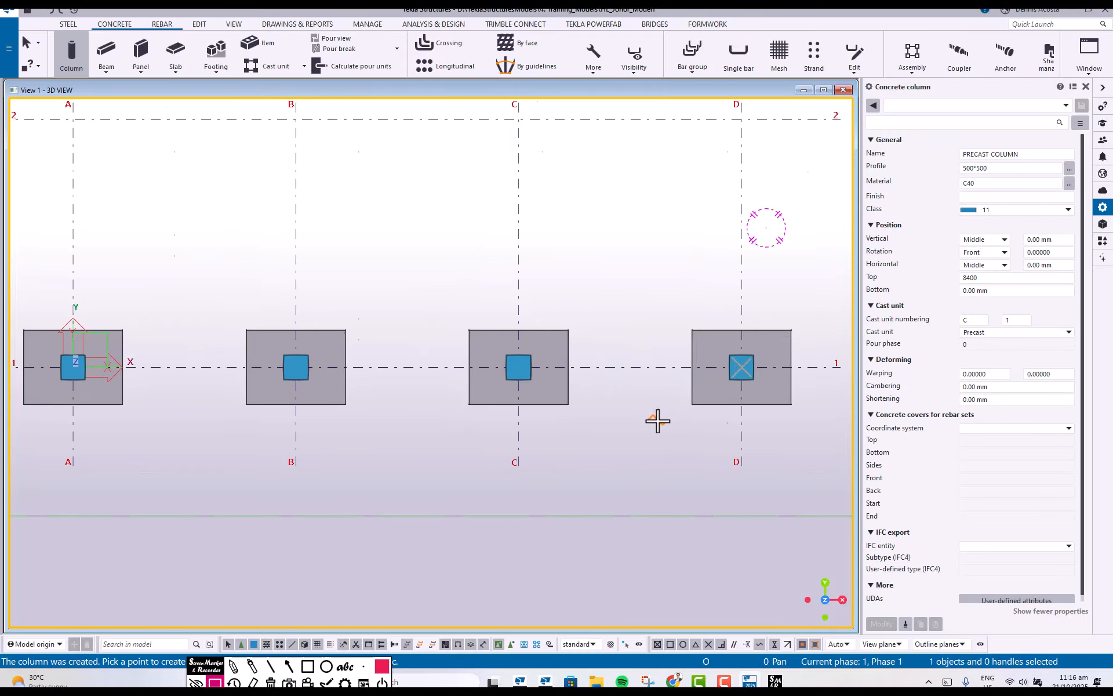
scroll(614, 427, "down", 2)
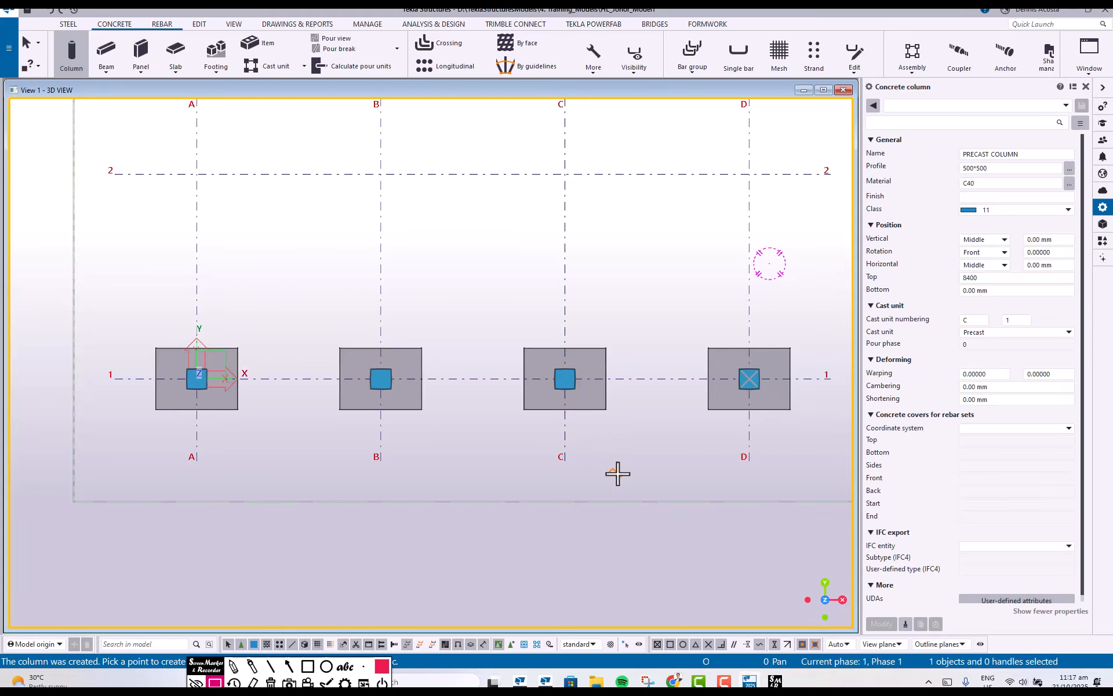
middle_click_drag(635, 497, 515, 398, "ctrl")
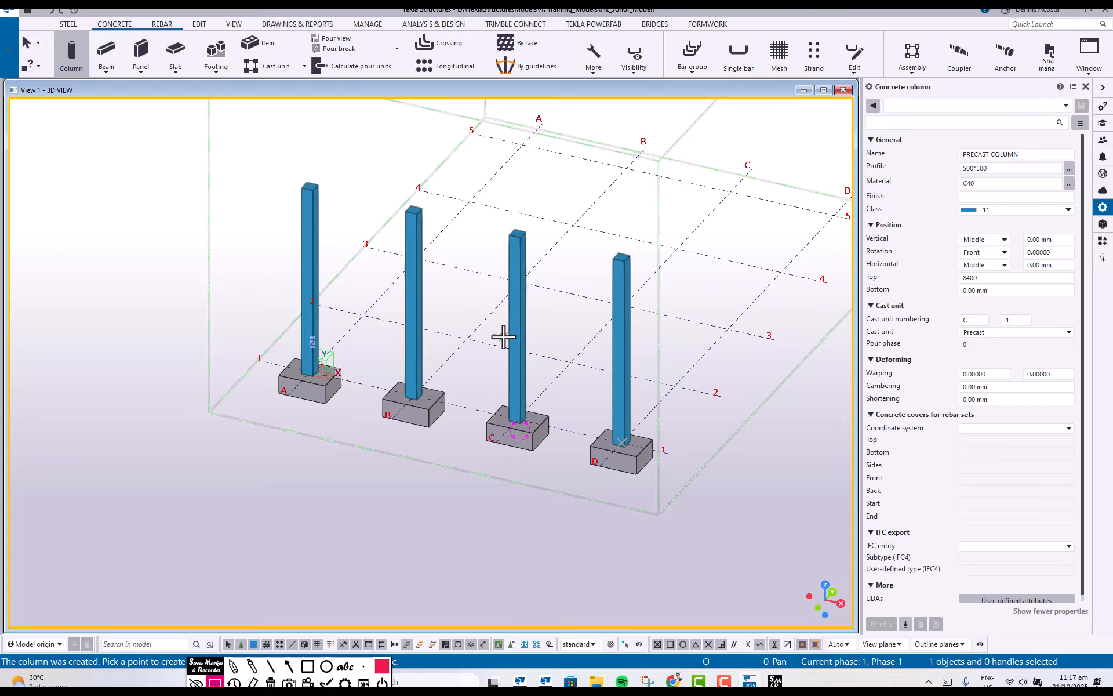
right_click(566, 231)
left_click(596, 239)
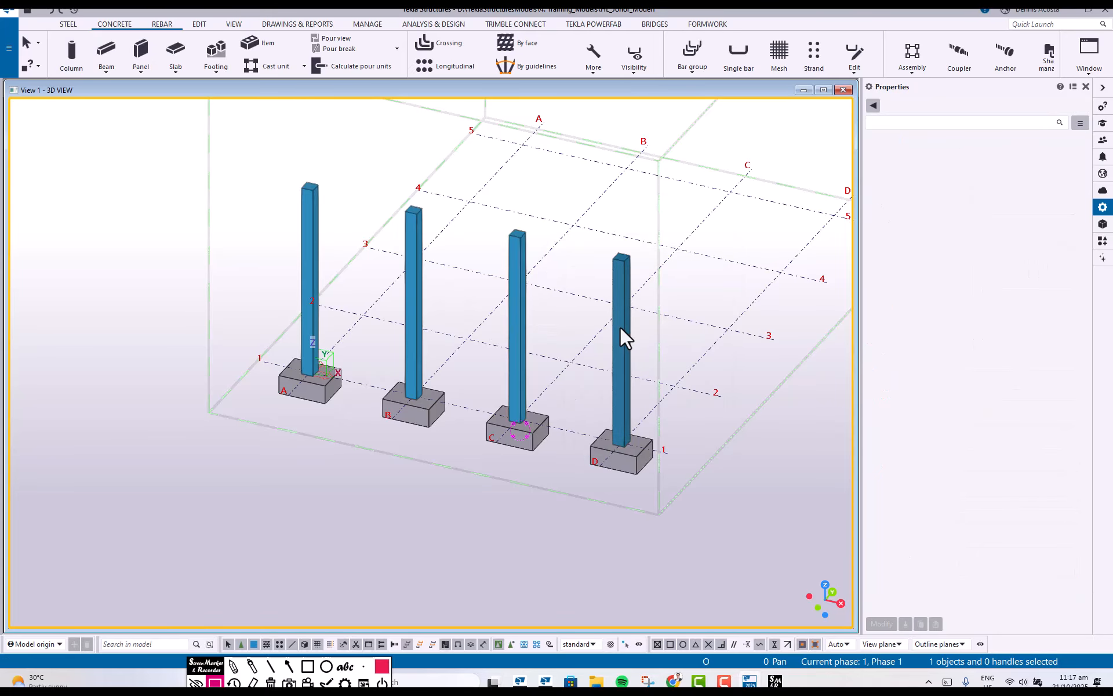
Inquire the part information of the precast column at D/1 and close the report
right_click(620, 326)
mouse_move(695, 306)
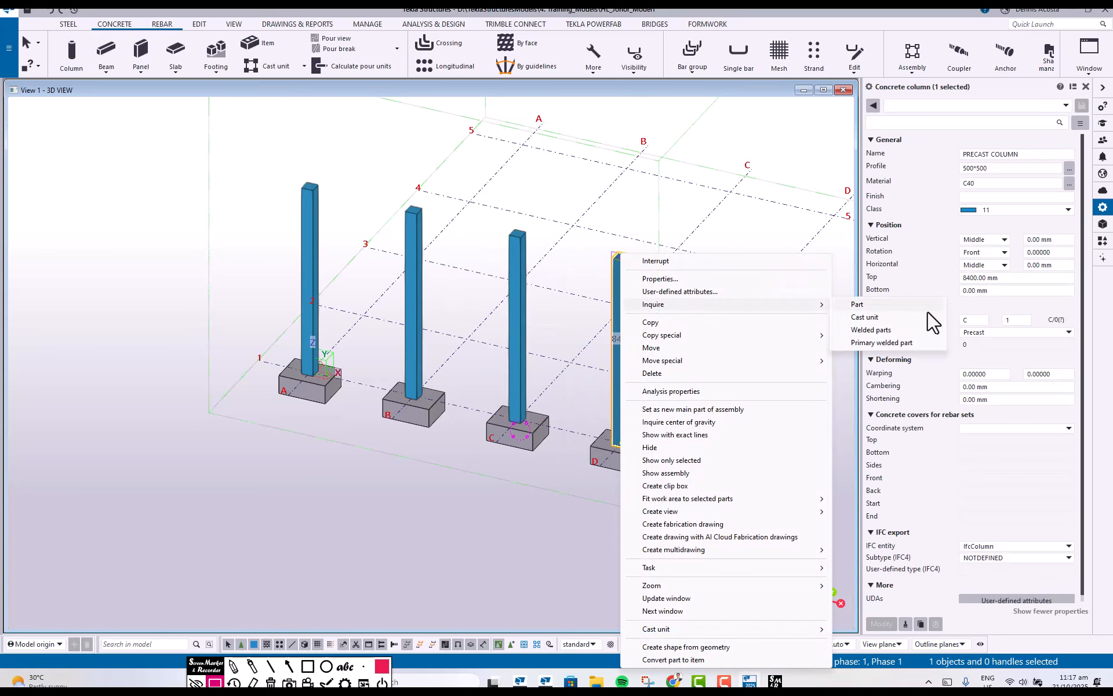
left_click(667, 261)
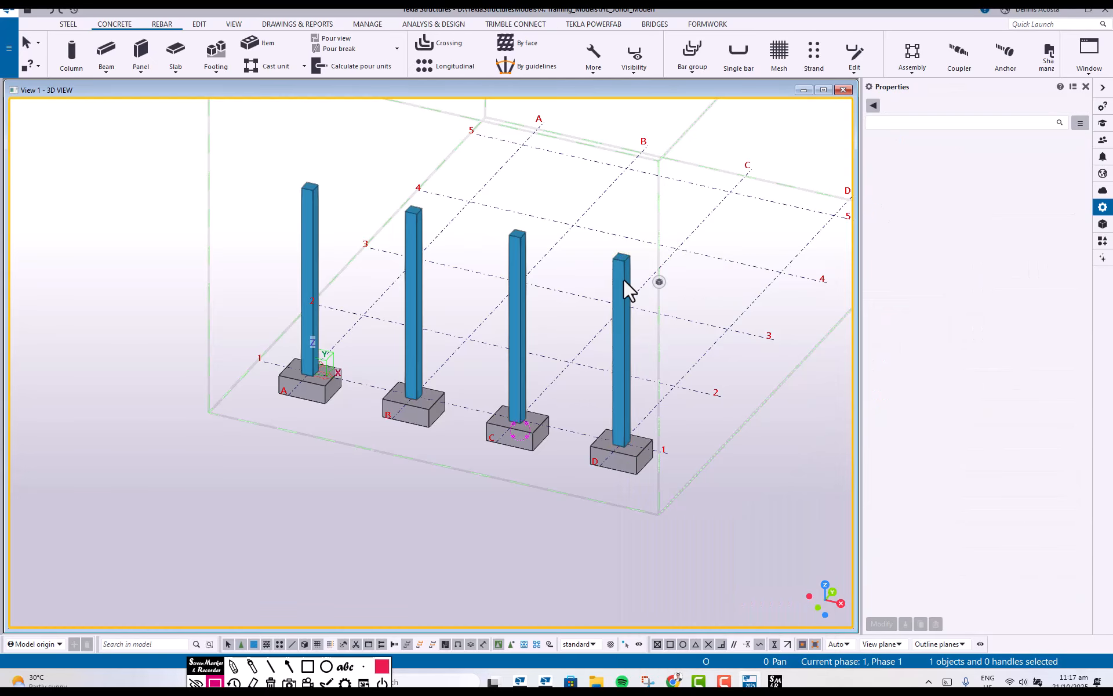
right_click(622, 280)
mouse_move(695, 305)
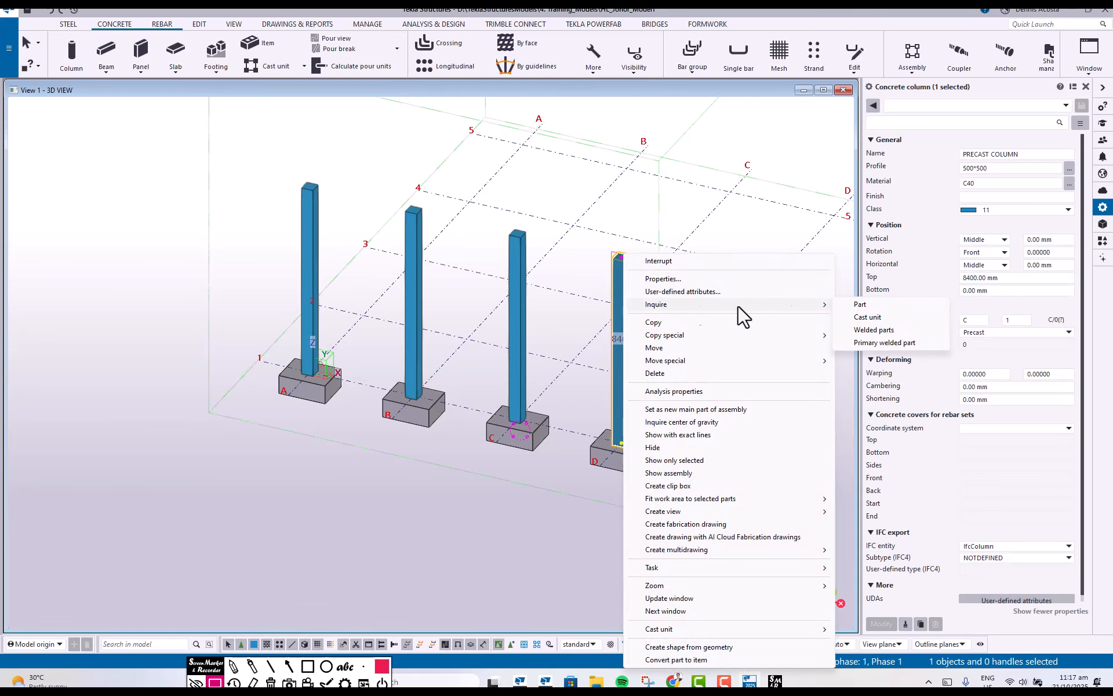
left_click(870, 304)
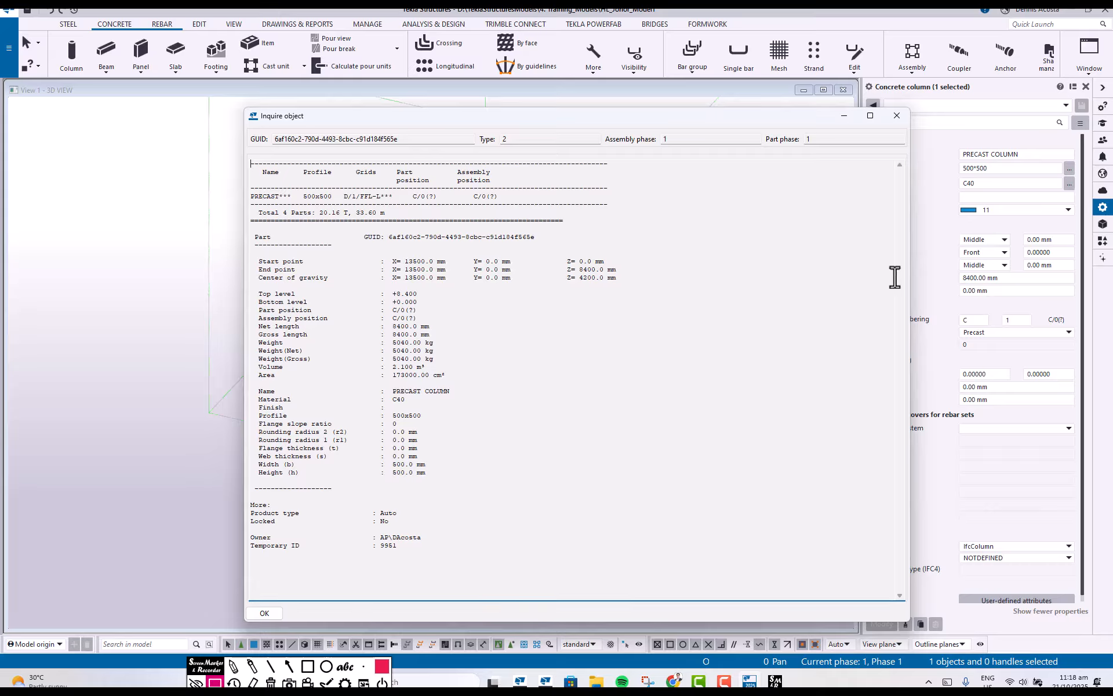
left_click(896, 116)
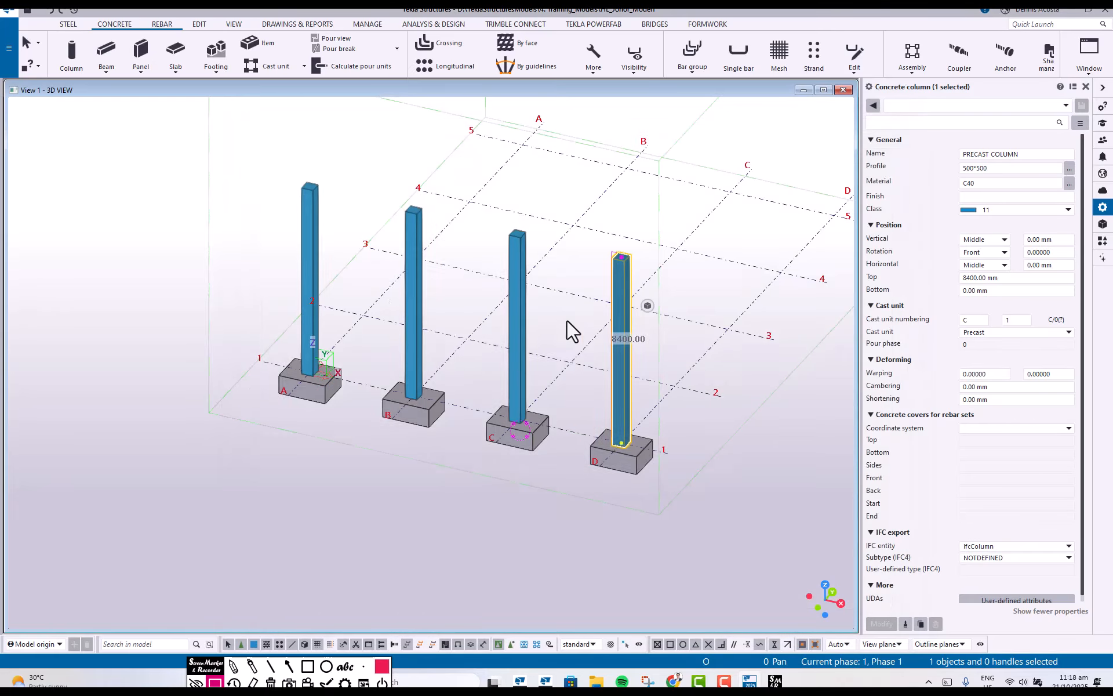
Change the top level of all four precast columns on grid line 1 to 2800 mm
left_click(613, 211)
scroll(590, 351, "down", 5)
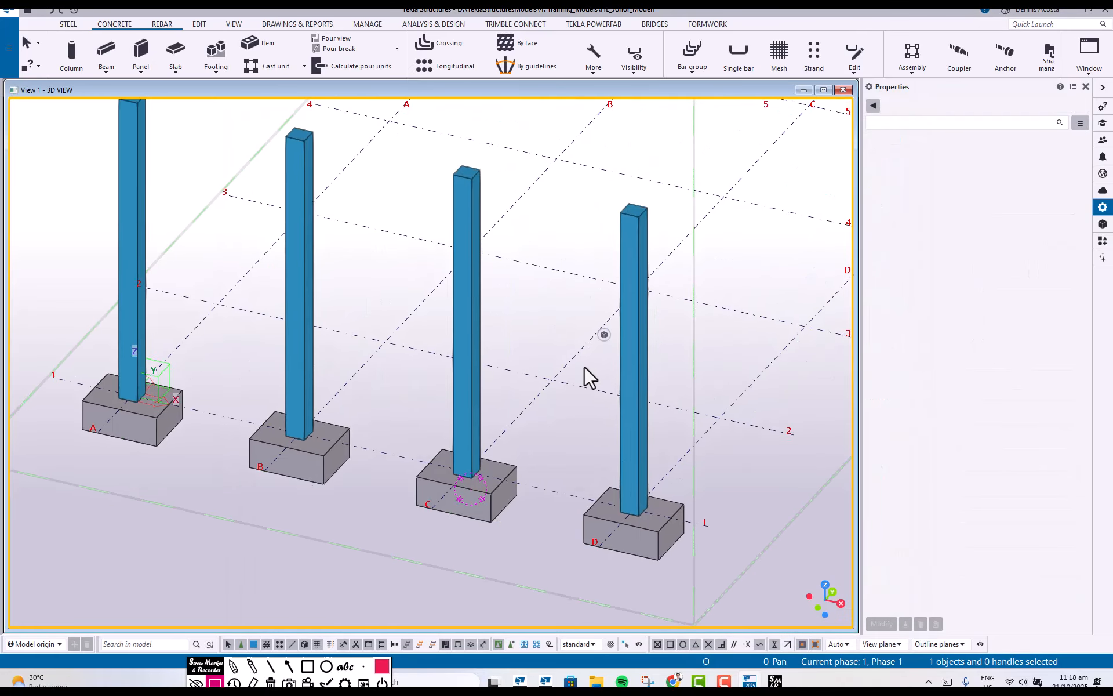
middle_click_drag(506, 338, 545, 285, "ctrl")
left_click_drag(693, 196, 346, 239)
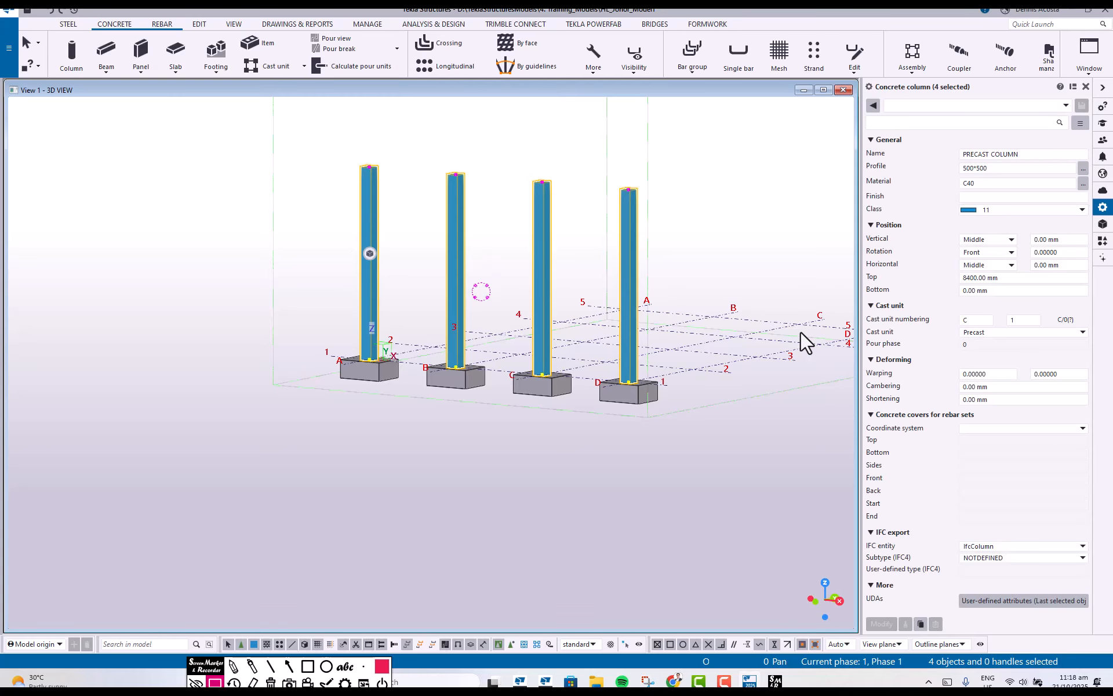
left_click_drag(1011, 277, 898, 281)
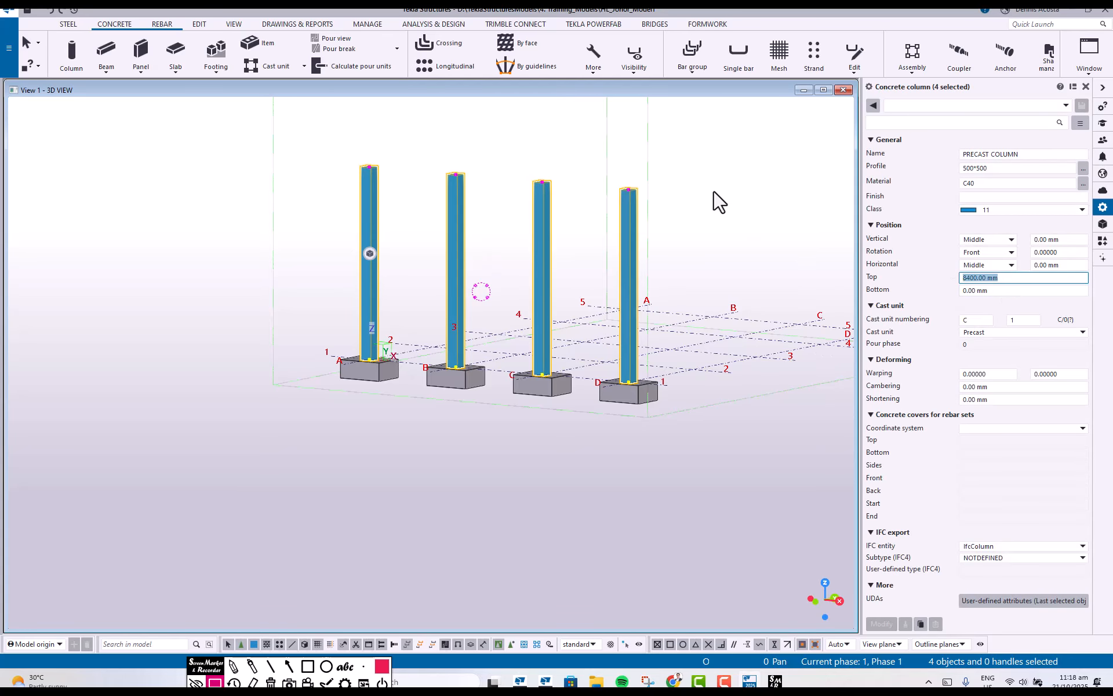
left_click_drag(731, 178, 346, 232)
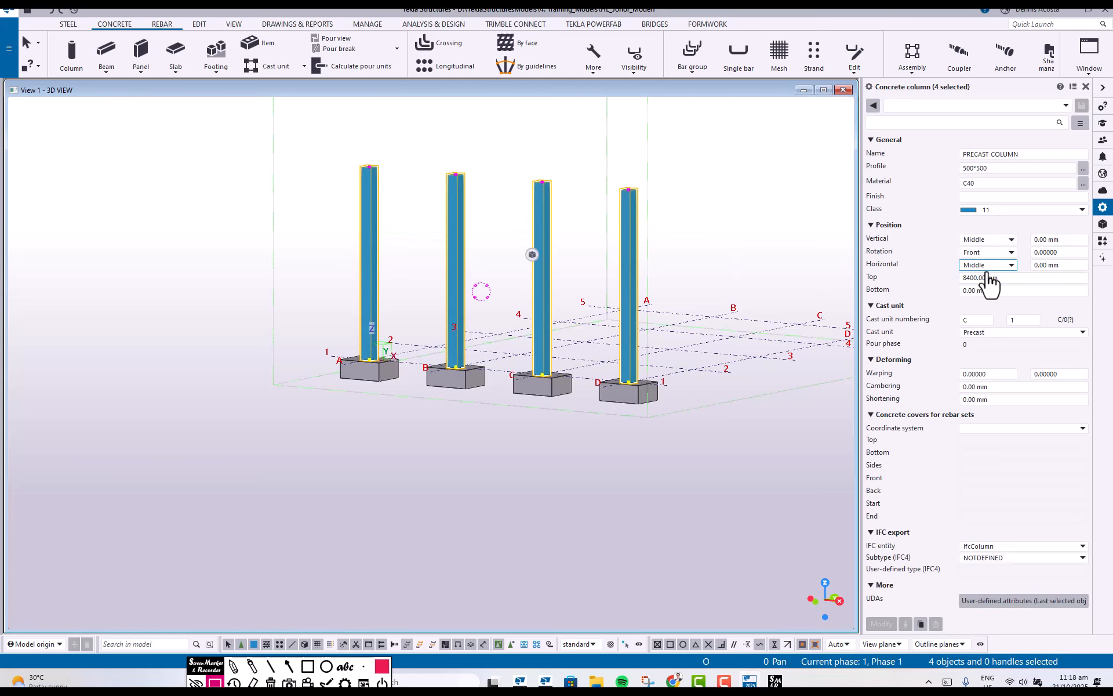
left_click(1015, 278)
left_click_drag(1015, 278, 889, 283)
type("2800")
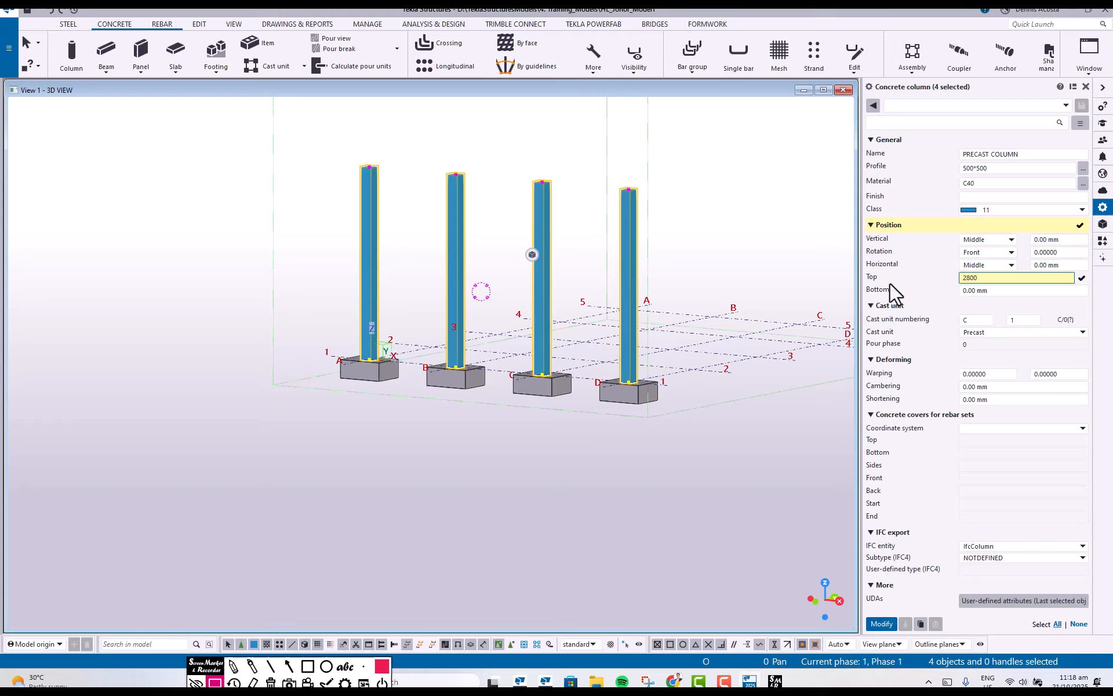
key("Return")
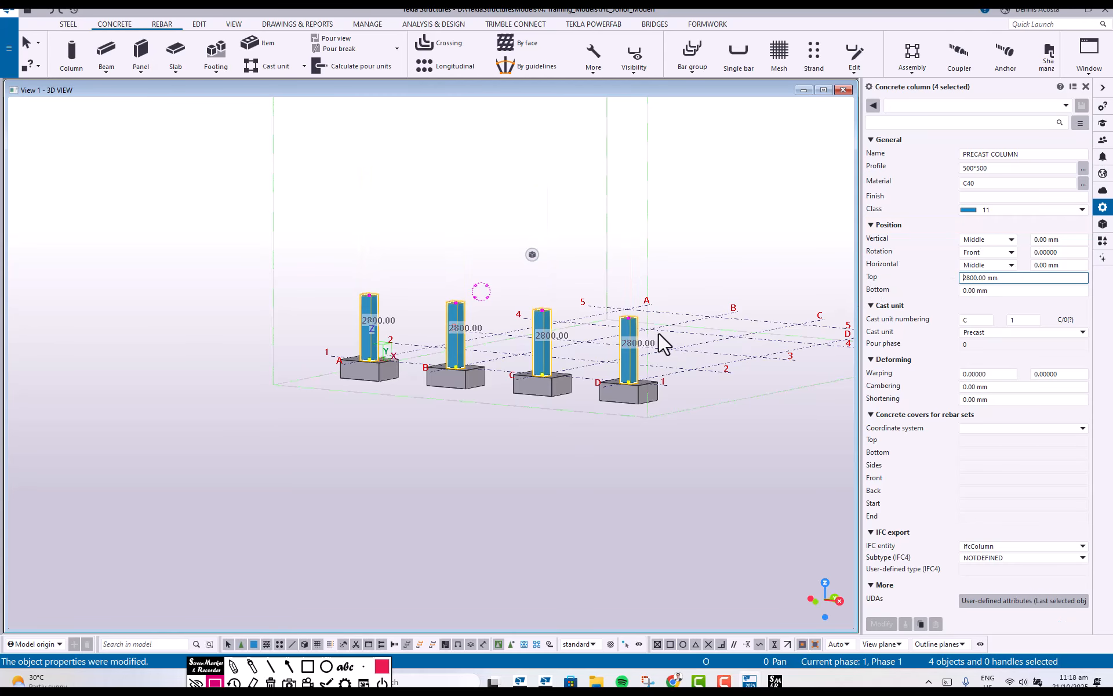
left_click(592, 365)
scroll(590, 363, "up", 3)
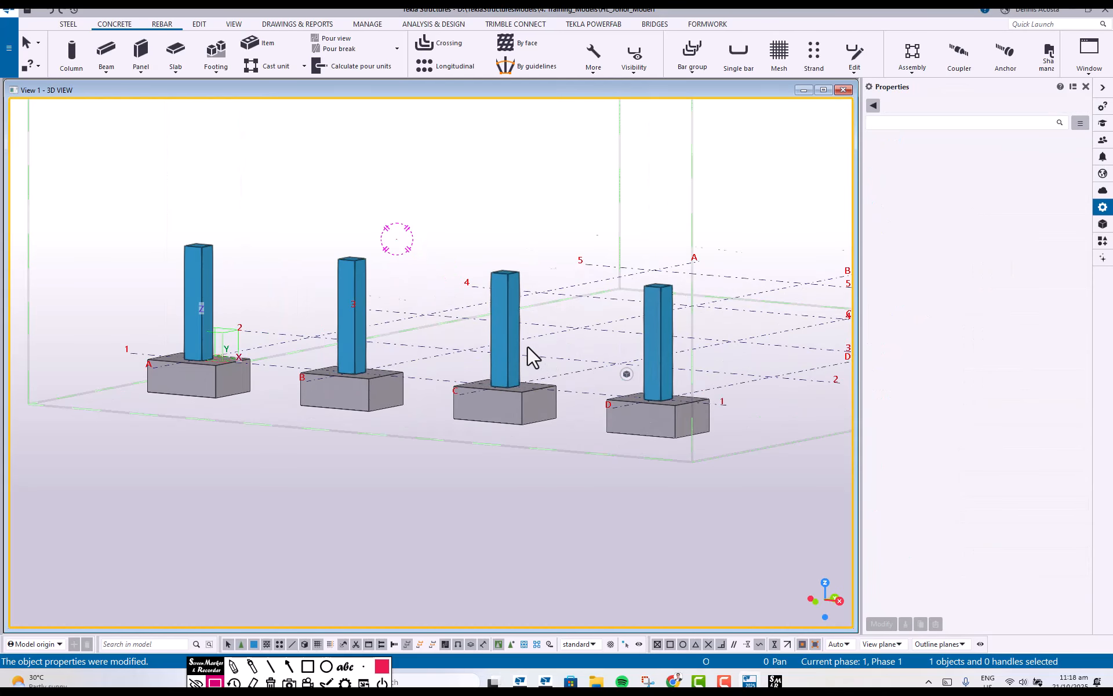
middle_click_drag(528, 348, 472, 365, "ctrl")
scroll(543, 399, "down", 3)
middle_click_drag(471, 364, 633, 371, "ctrl")
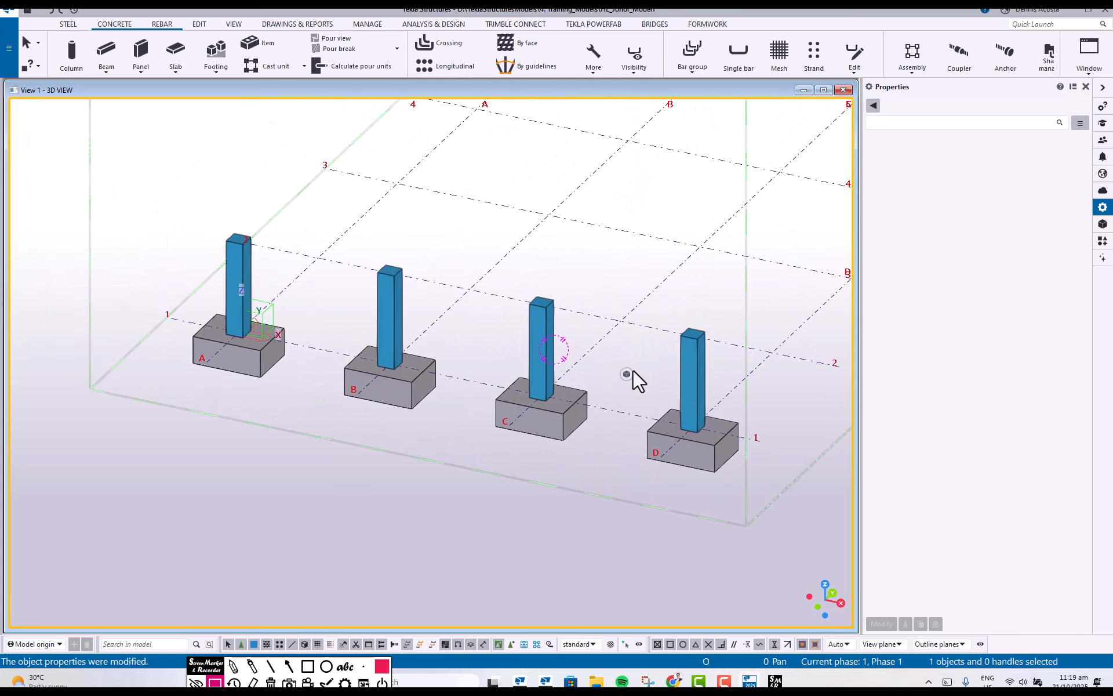
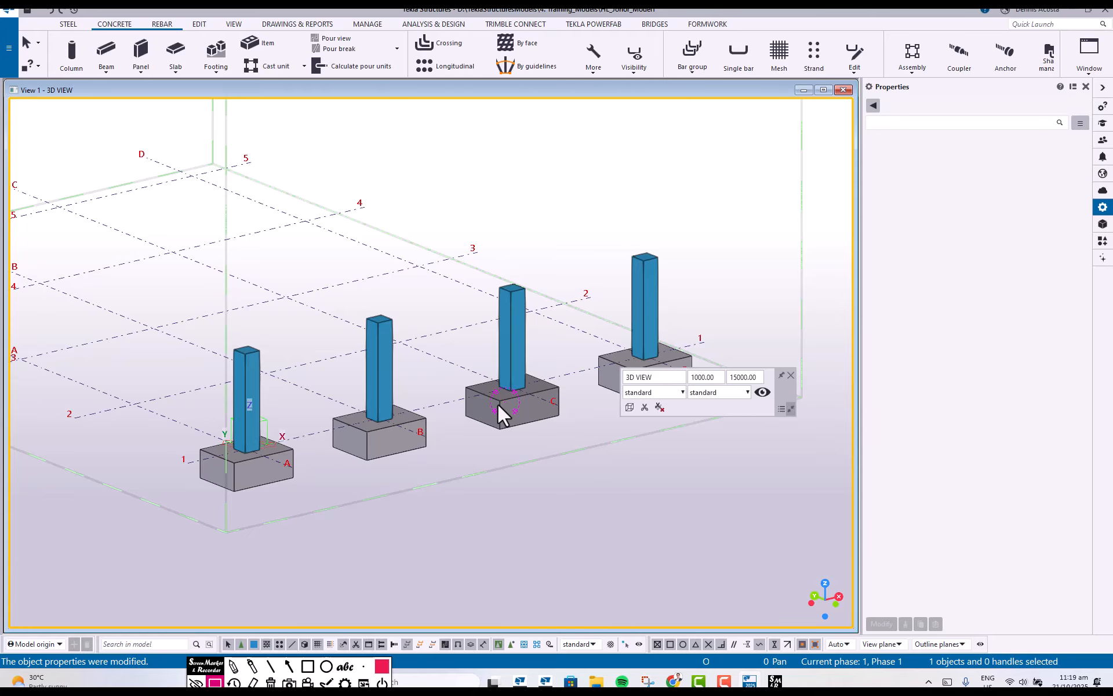
Open the Plan LEVEL 1 and Grid 1 views in addition to the 3D view
key("ctrl+i")
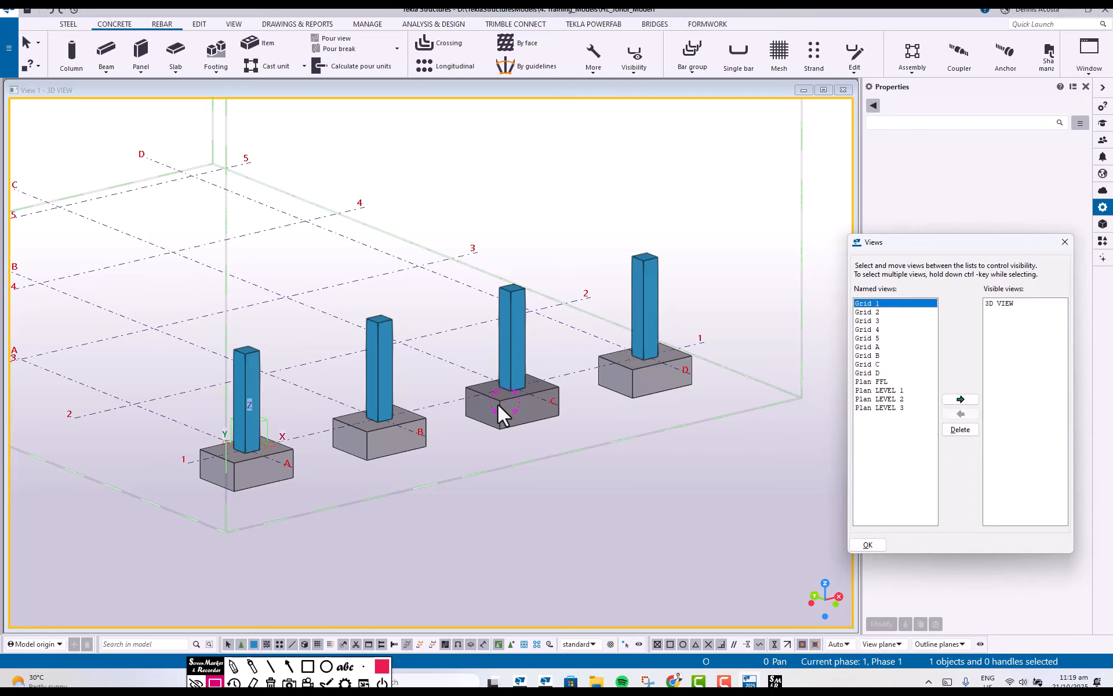
left_click(893, 390)
left_click(960, 399)
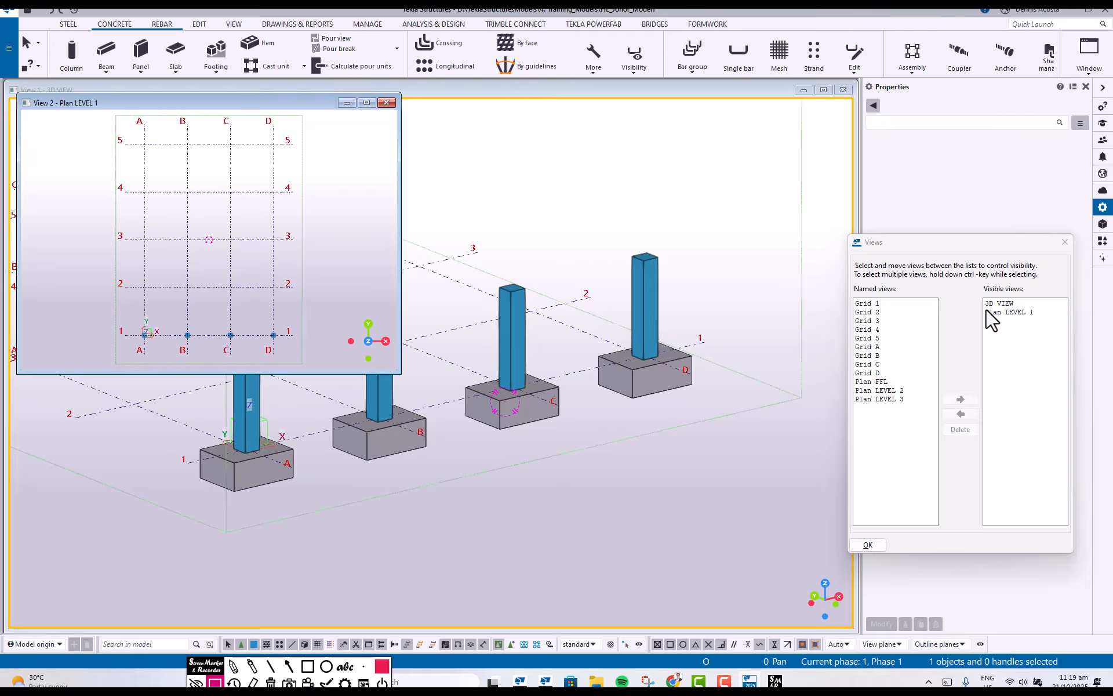
left_click(887, 304)
left_click(970, 401)
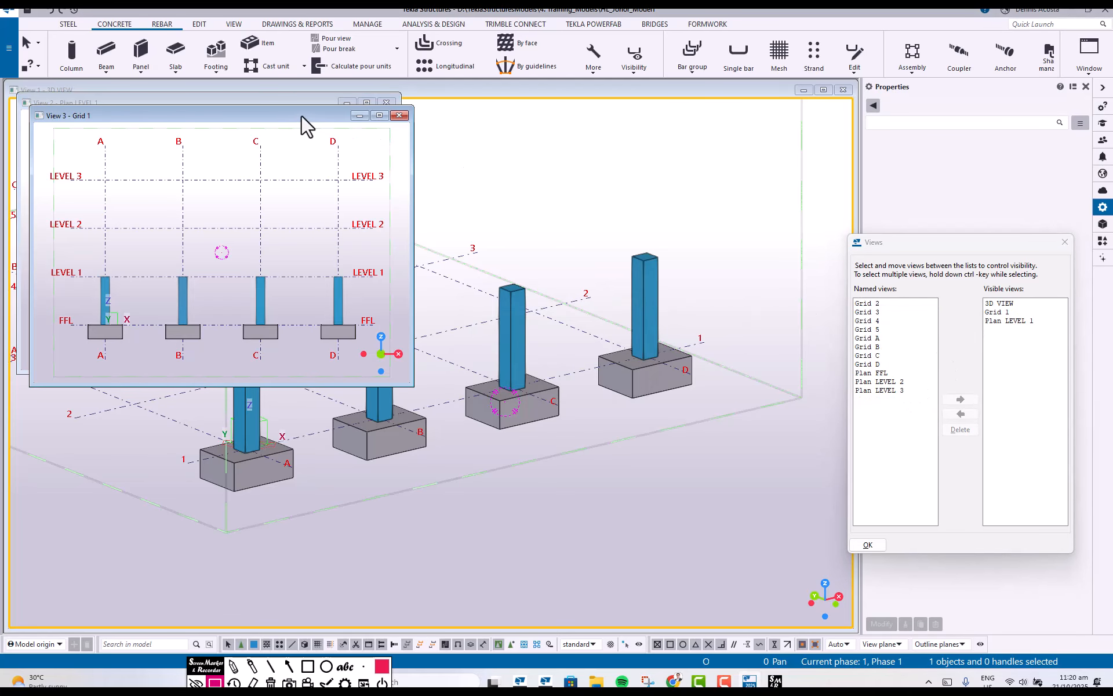
Tile the three open views vertically side by side and close the view list
left_click_drag(303, 124, 704, 105)
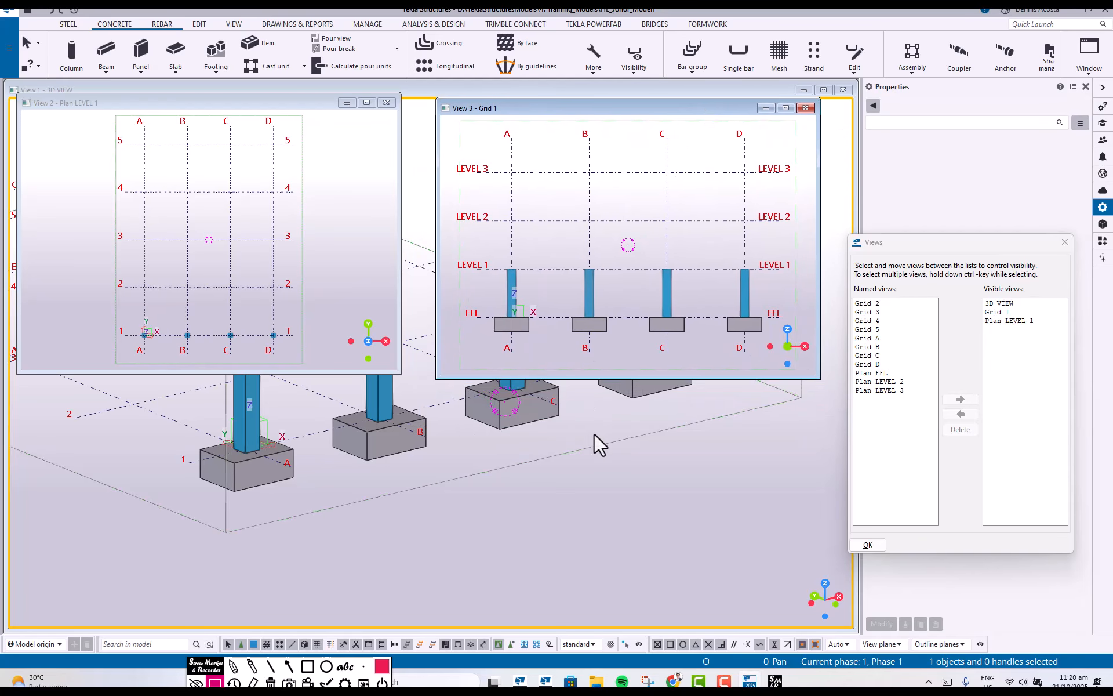
key("ctrl+shift+t")
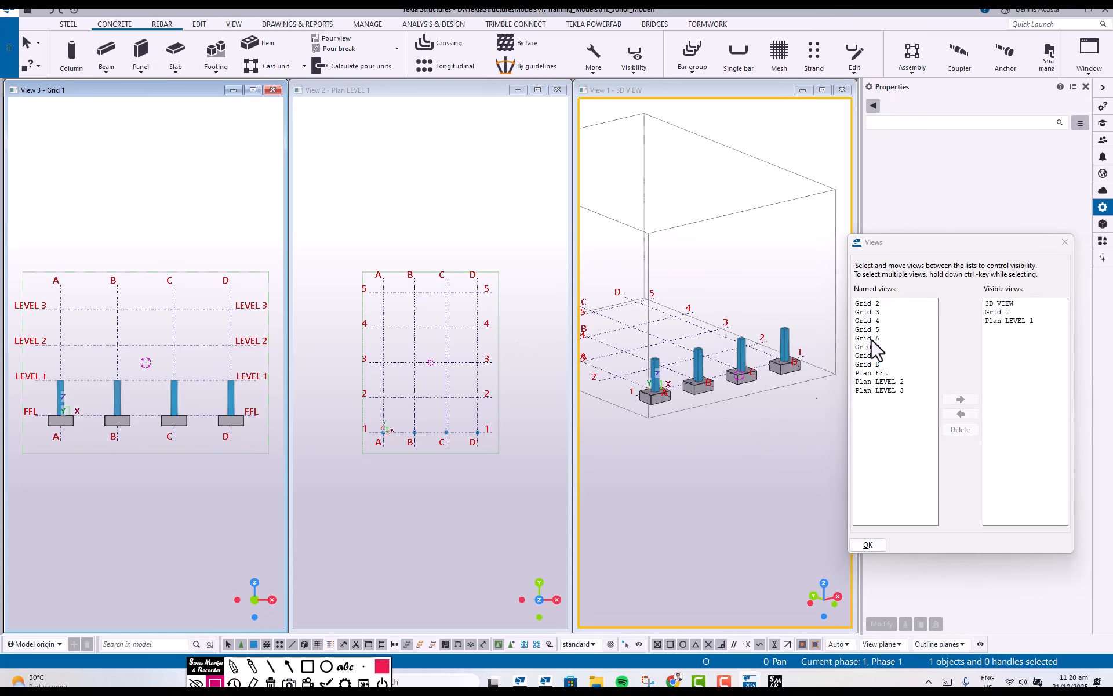
left_click(1064, 242)
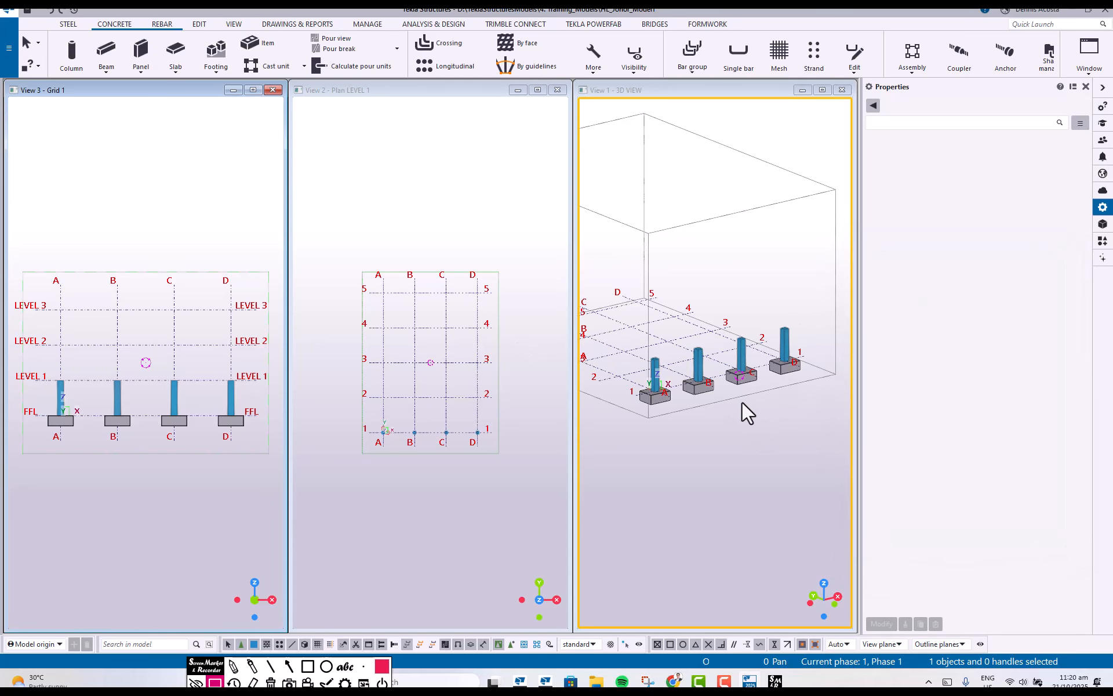
Close the properties pane and retile the plan, Grid 1 and 3D views vertically across the full window width
scroll(737, 409, "up", 2)
scroll(440, 455, "up", 5)
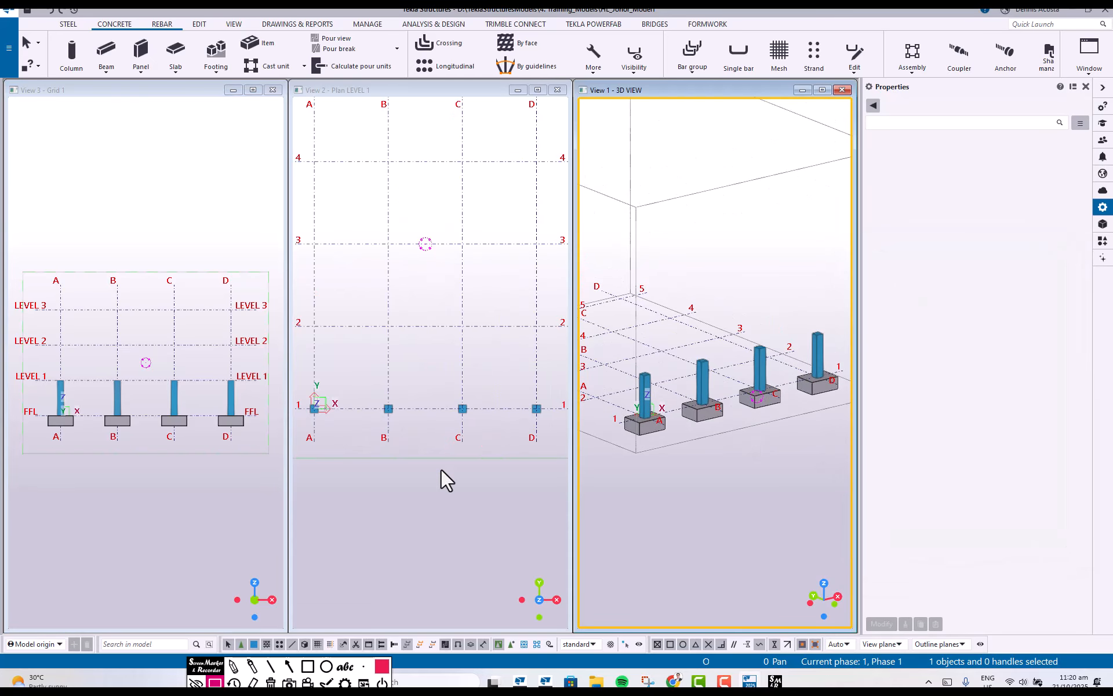
middle_click_drag(441, 469, 466, 437)
scroll(64, 398, "up", 5)
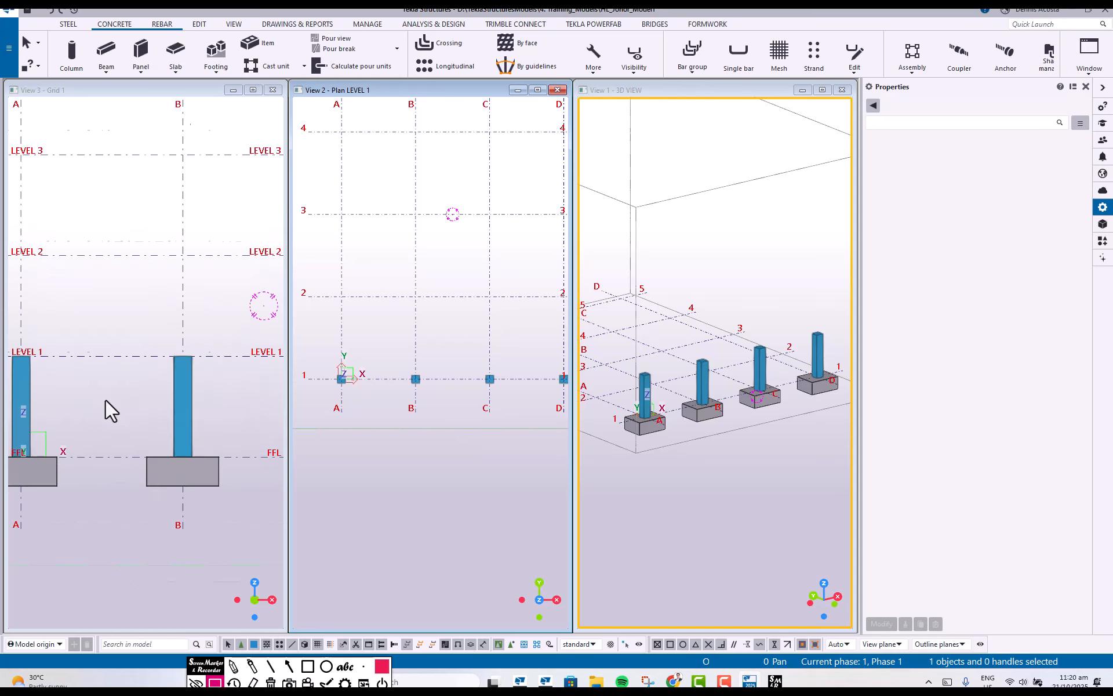
scroll(482, 385, "up", 3)
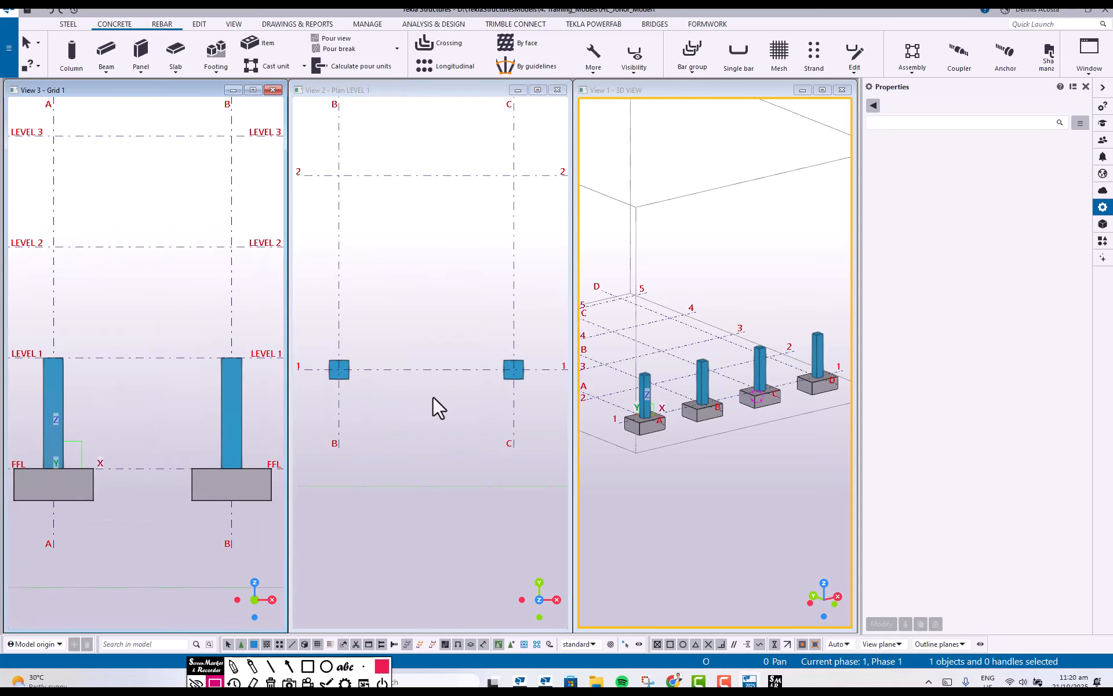
scroll(747, 398, "up", 2)
scroll(756, 394, "down", 2)
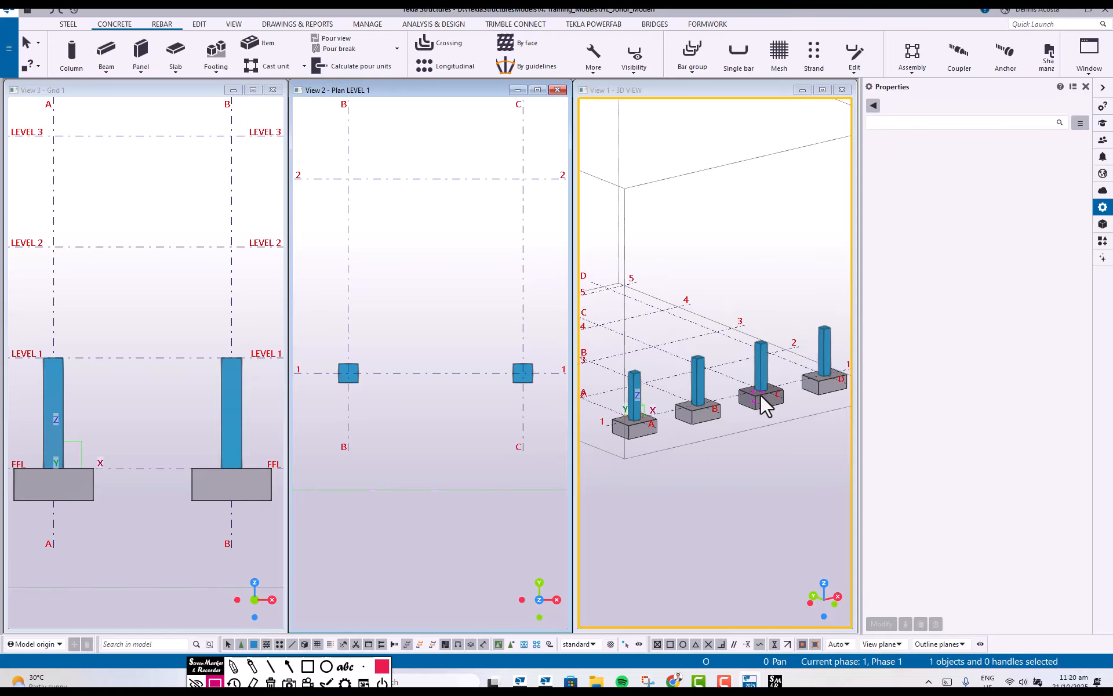
scroll(798, 378, "up", 2)
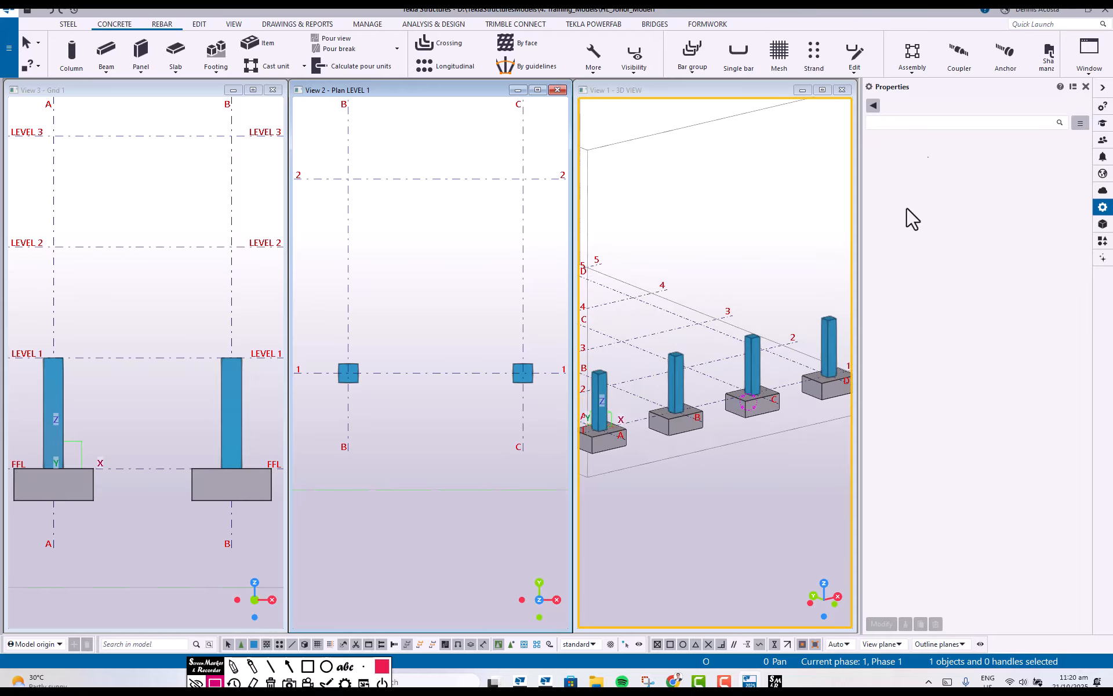
left_click(1086, 86)
key("shift+v")
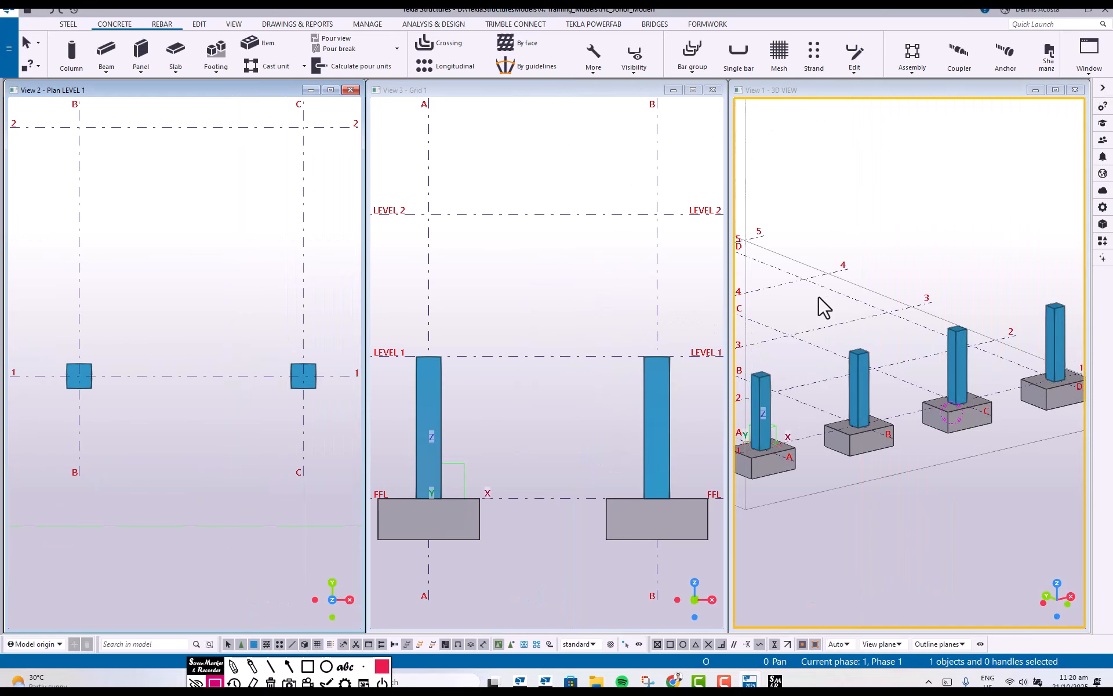
Examine the grid line 1 columns in the Plan LEVEL 1, Grid 1 and 3D views
scroll(259, 410, "down", 1)
scroll(260, 411, "up", 1)
middle_click_drag(261, 391, 238, 400)
scroll(543, 422, "down", 1)
scroll(217, 368, "up", 1)
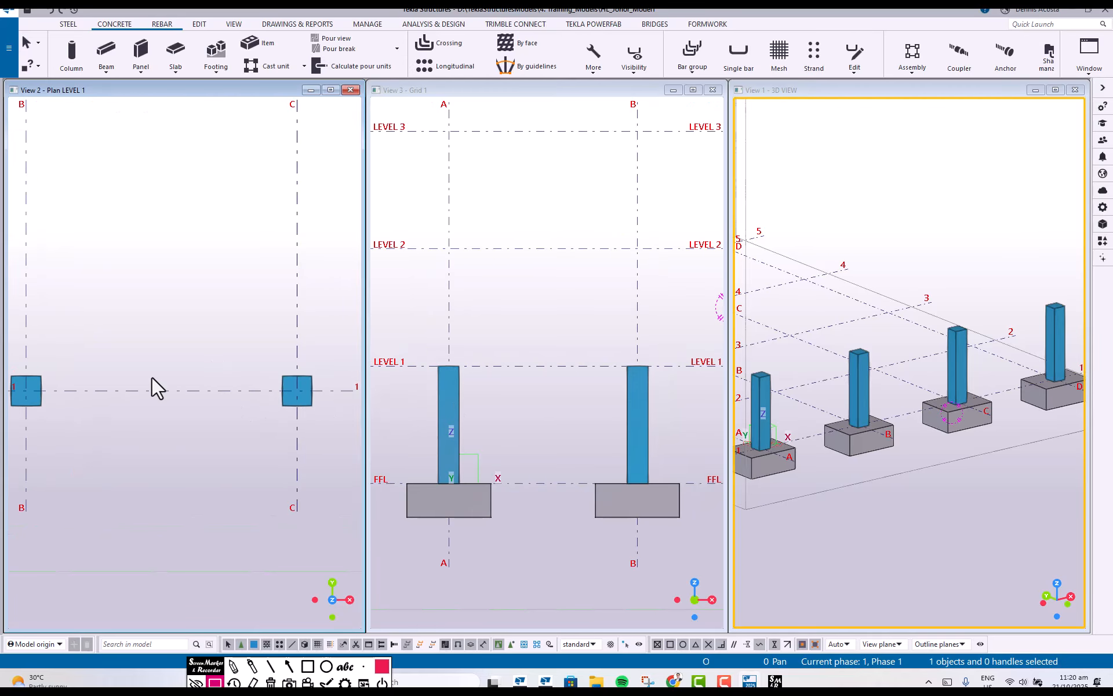
middle_click_drag(151, 376, 166, 369)
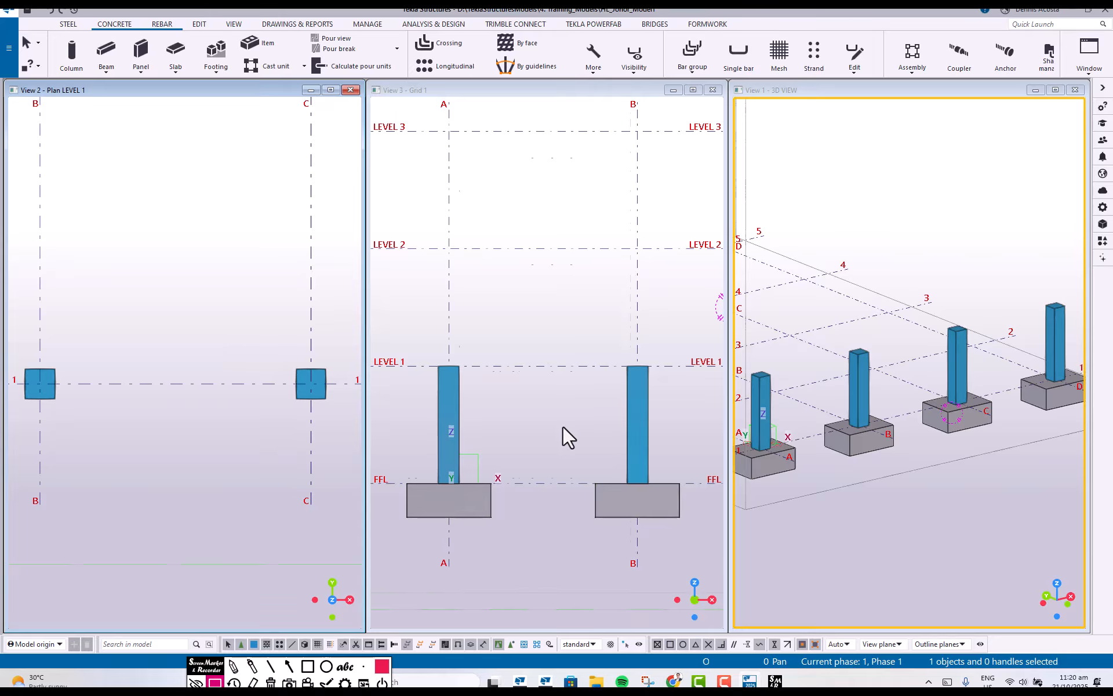
scroll(562, 426, "down", 1)
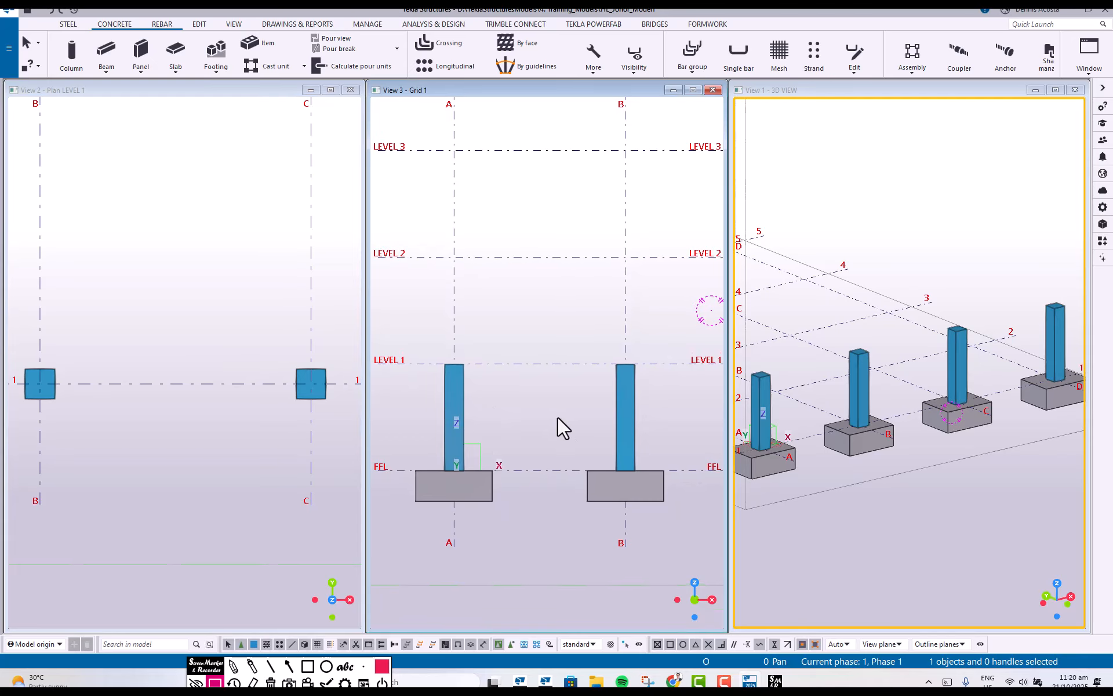
middle_click_drag(919, 415, 827, 411)
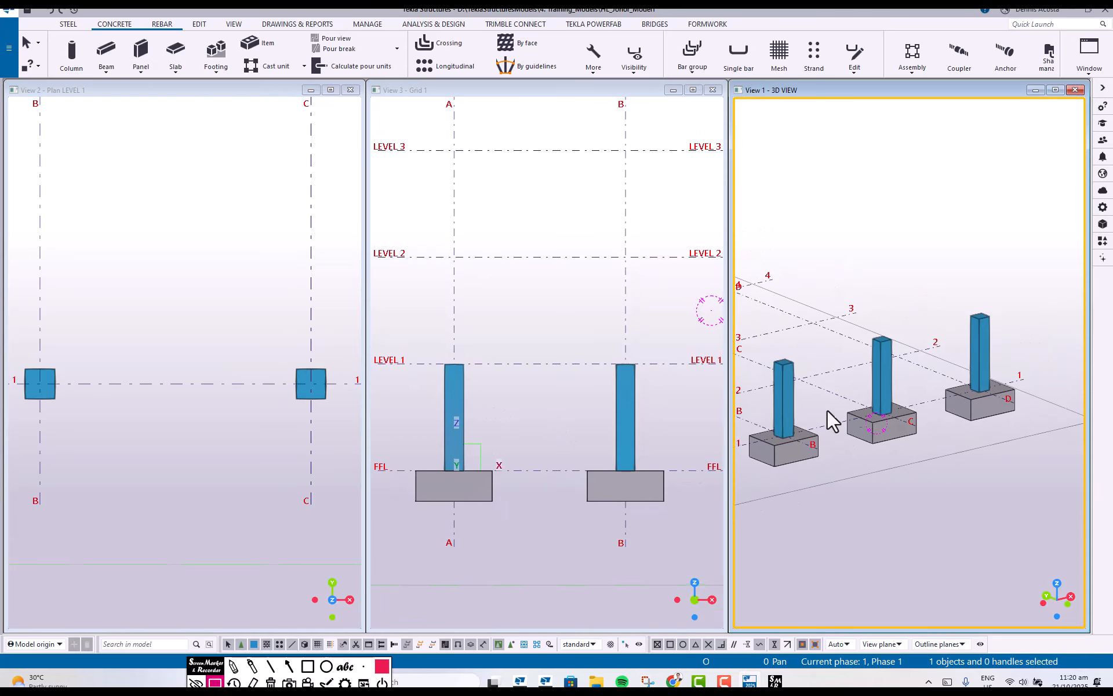
scroll(914, 367, "up", 4)
middle_click_drag(919, 402, 892, 403)
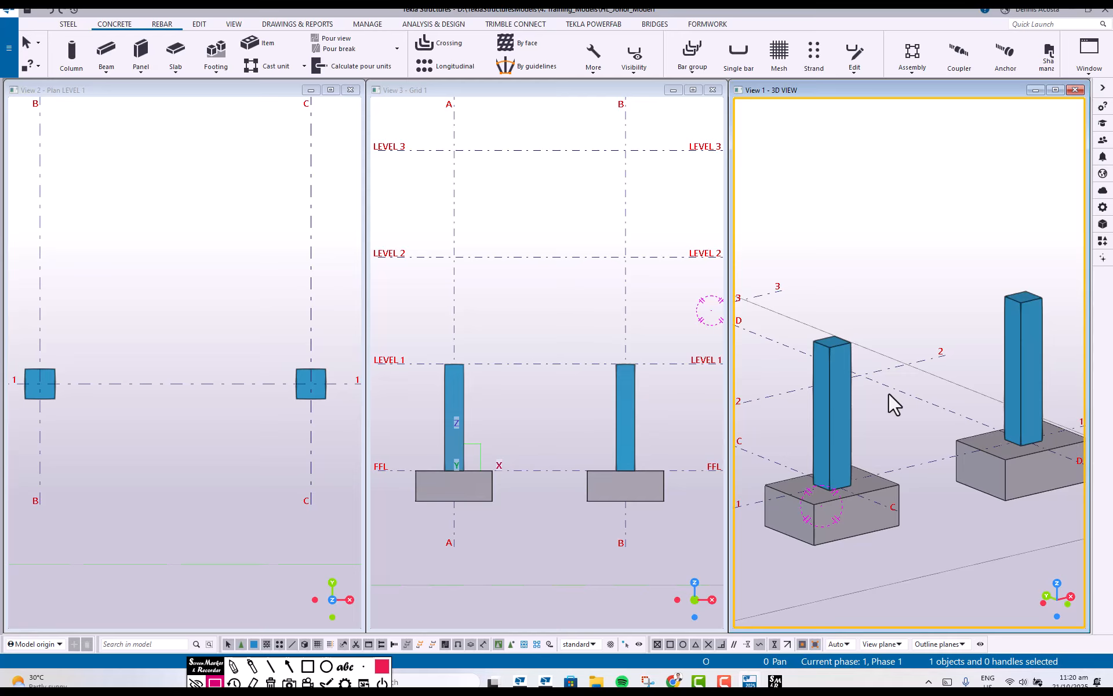
Start a concrete beam named PRECAST BEAM with the profile 700*400
left_click(107, 55)
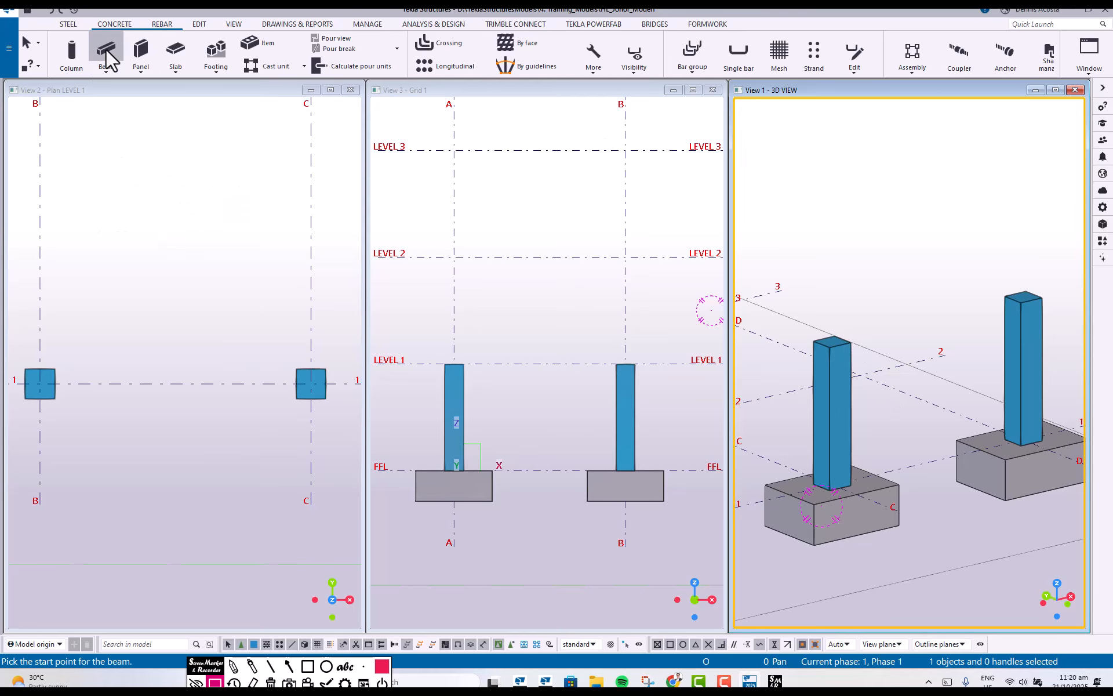
double_click(110, 53)
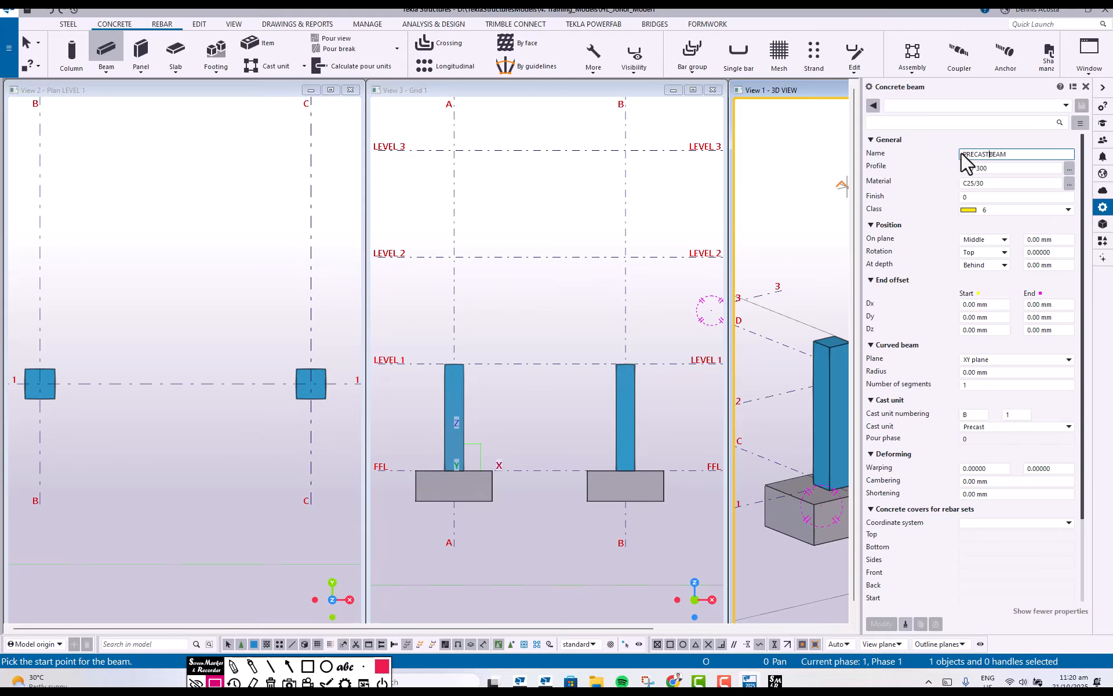
left_click(1001, 169)
type("700*400")
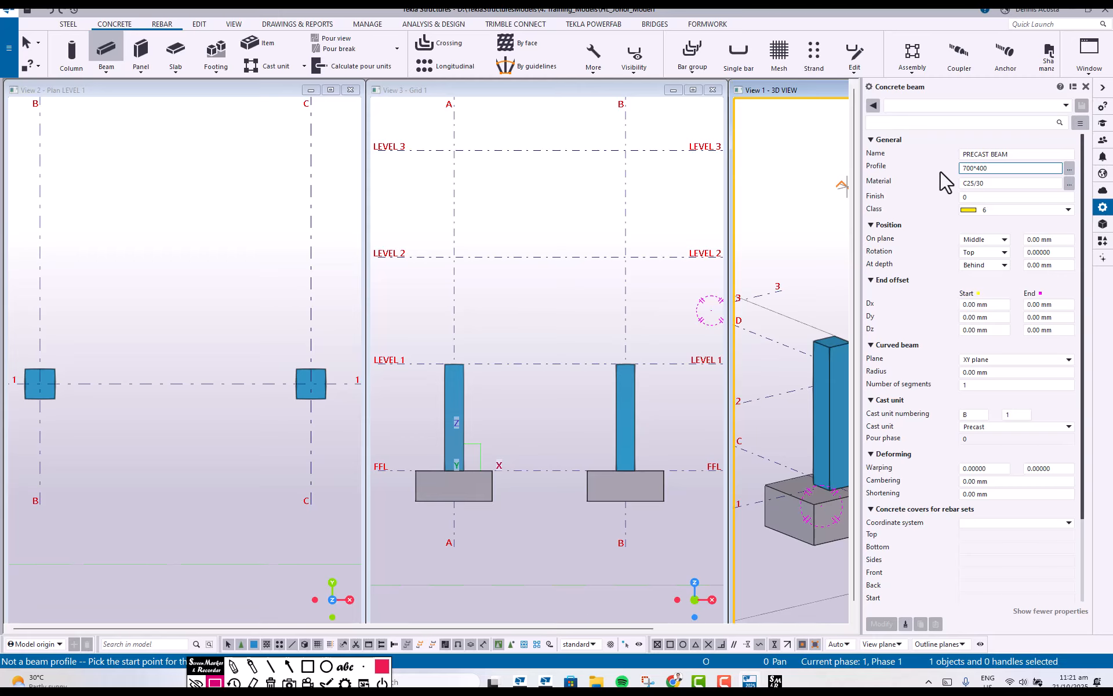
Set the precast beam's material to C40 and its class to 12
left_click(1005, 183)
left_click_drag(1032, 184, 877, 187)
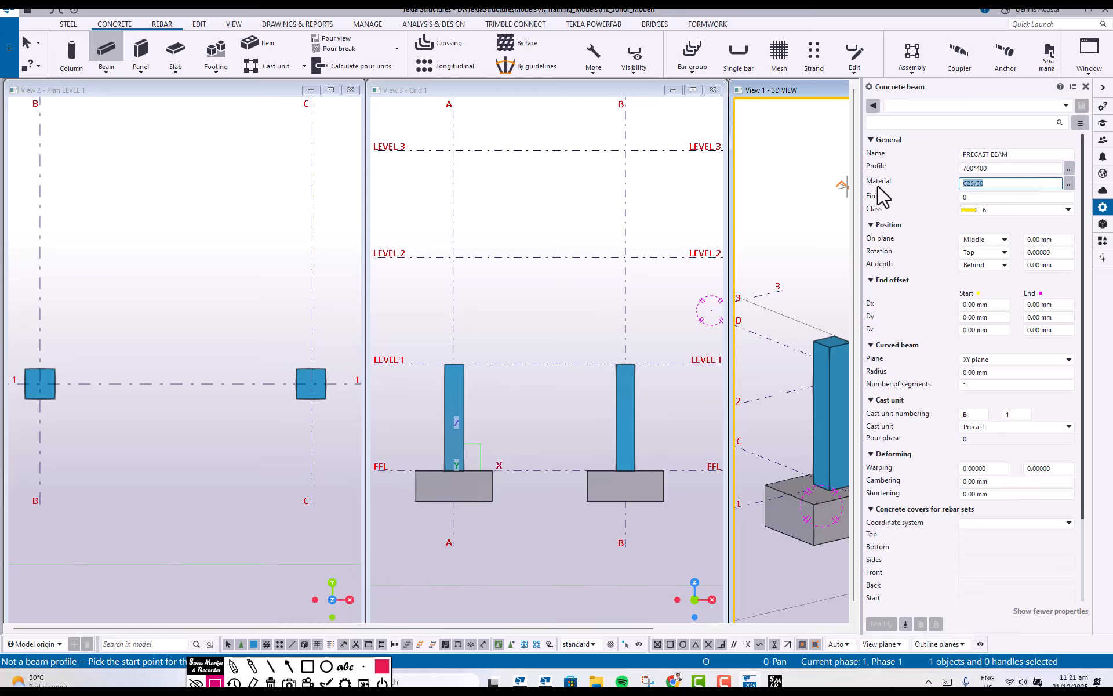
type("C4")
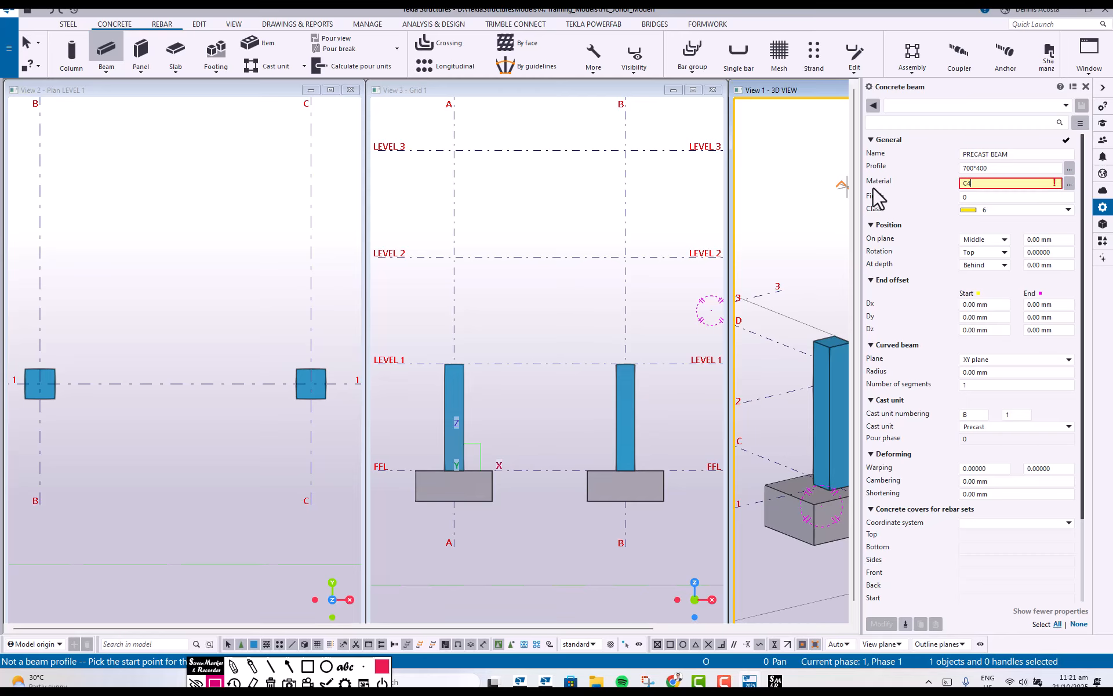
type("0")
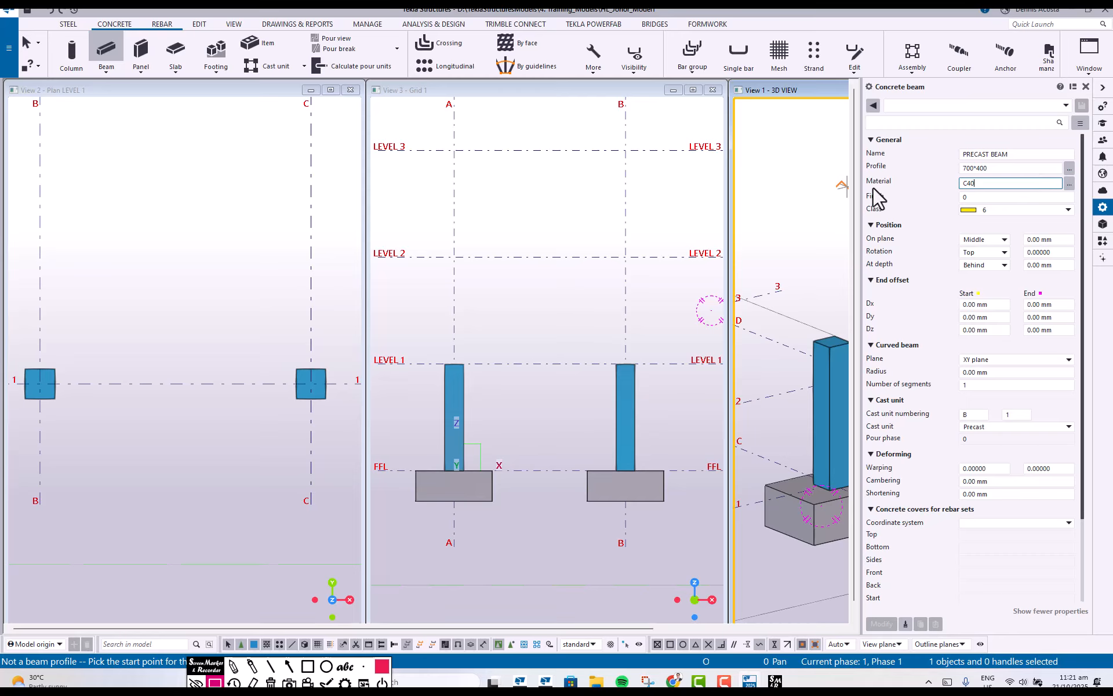
left_click(999, 211)
left_click(972, 352)
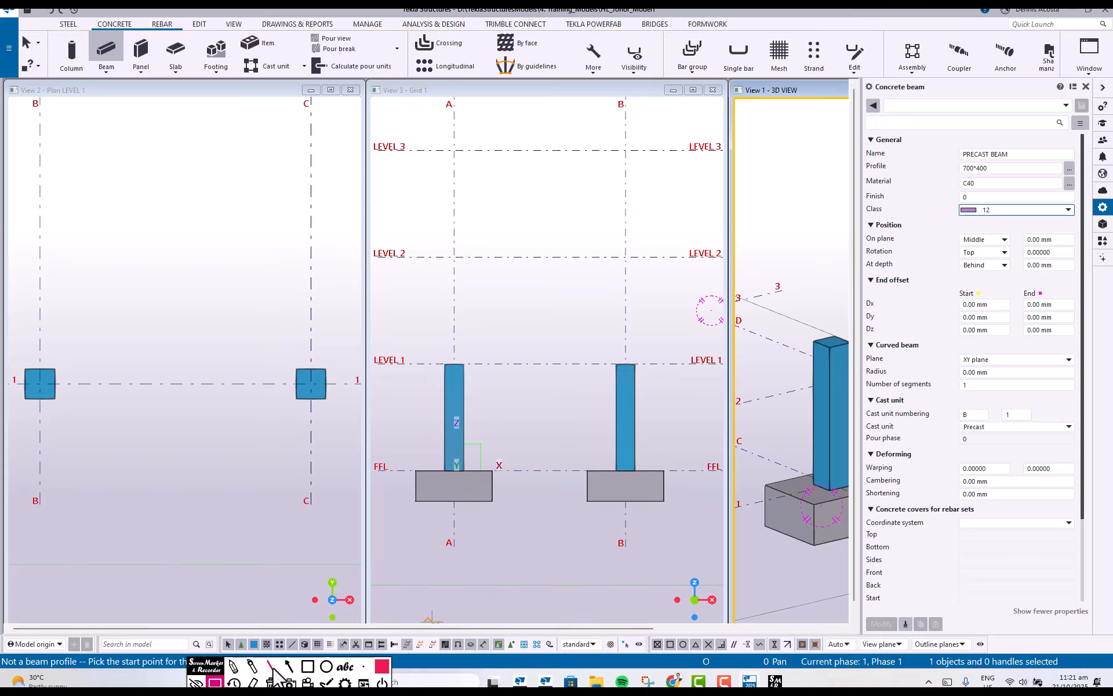
Draw a screen annotation of the beam's rectangular cross-section in the Grid 1 view, with dimension lines for 700 height and 400 width
left_click(308, 666)
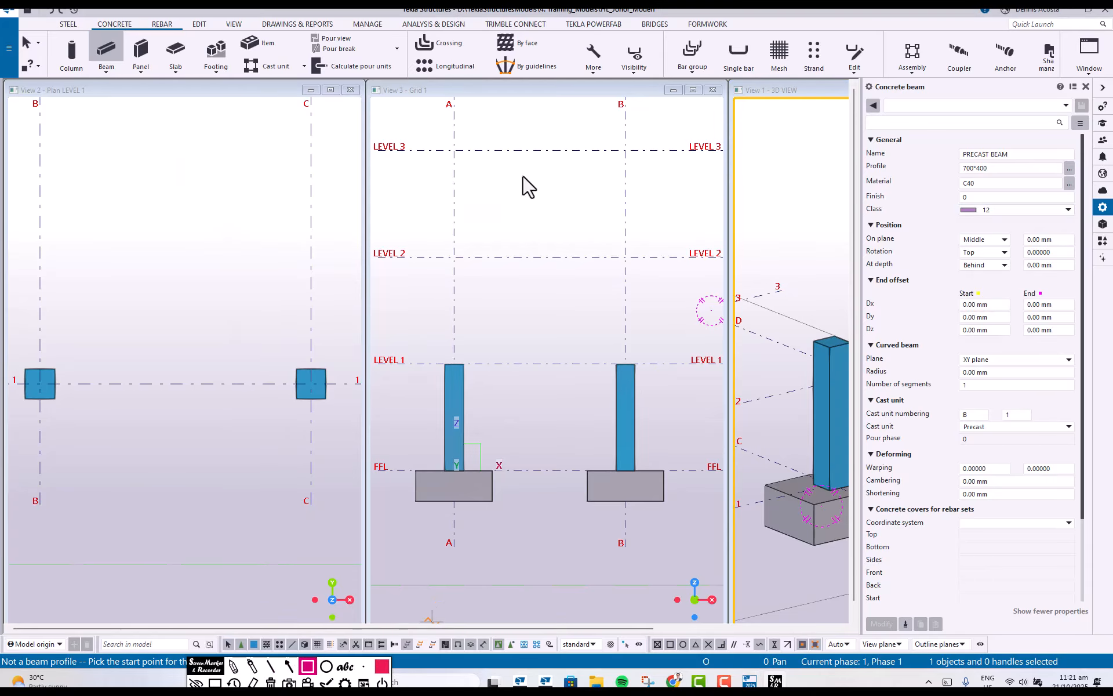
mouse_move(523, 176)
left_mouse_down()
mouse_move(537, 250)
mouse_move(573, 257)
left_mouse_up()
left_click(234, 666)
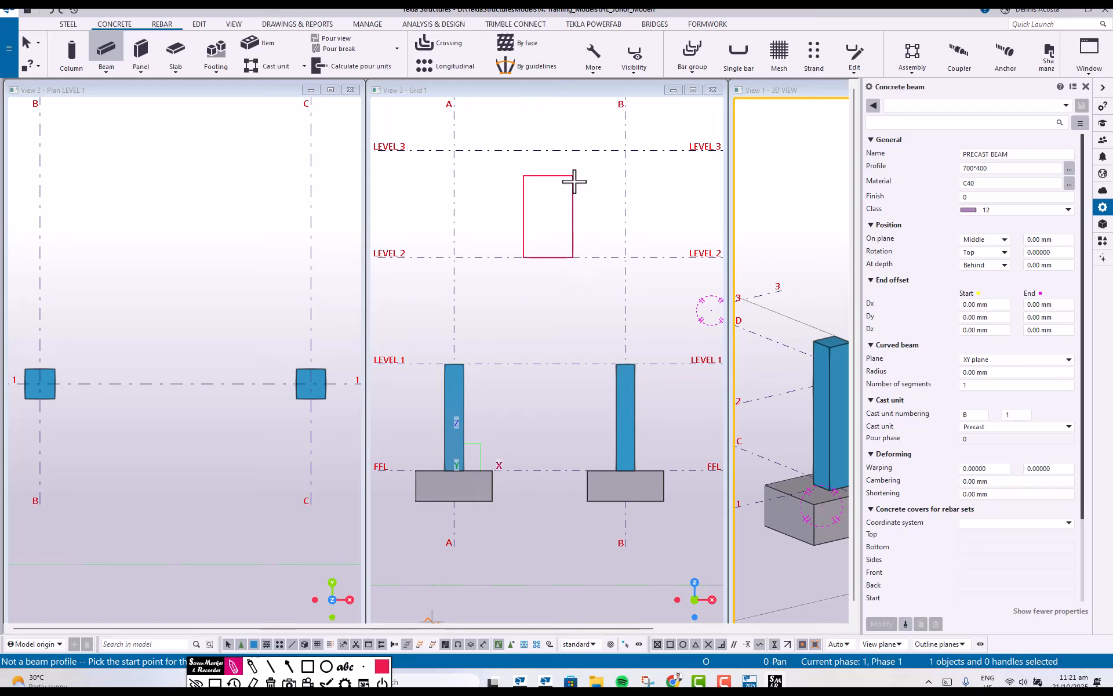
left_click_drag(572, 175, 608, 174)
left_click_drag(578, 259, 620, 255)
left_click_drag(610, 173, 612, 296)
left_click_drag(621, 254, 606, 266)
mouse_move(619, 167)
left_mouse_down()
mouse_move(606, 182)
mouse_move(637, 216)
mouse_move(659, 199)
left_mouse_up()
mouse_move(544, 281)
left_mouse_down()
mouse_move(534, 291)
mouse_move(565, 292)
mouse_move(520, 263)
mouse_move(573, 290)
left_mouse_up()
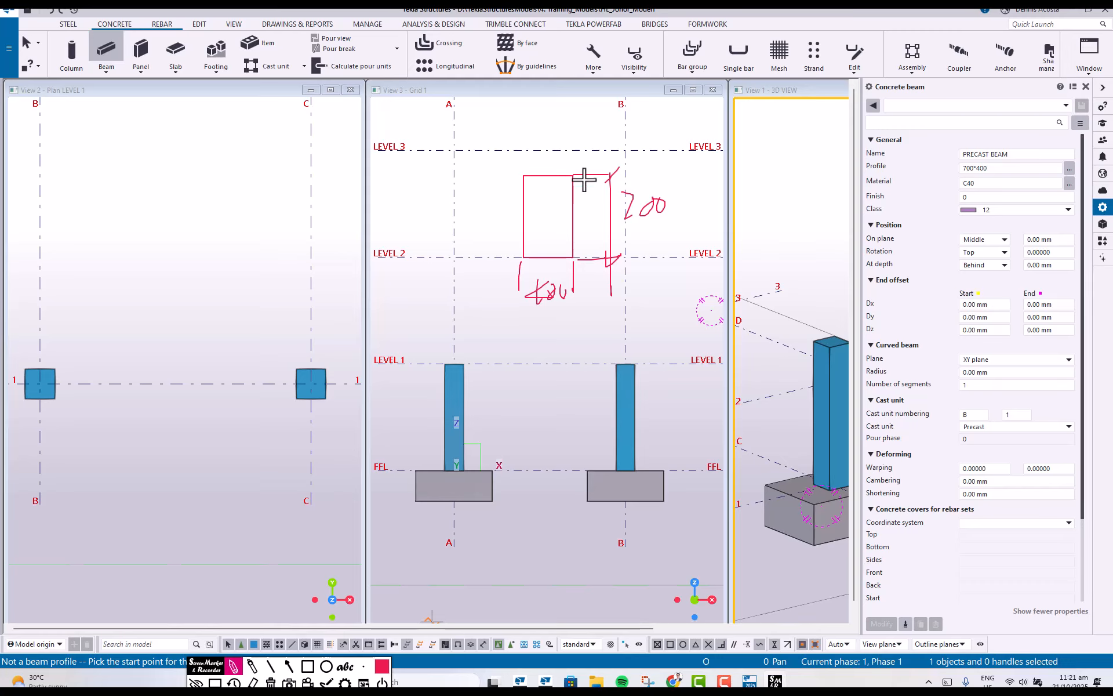
Switch the annotation colour to green, mark the section's top-centre point and link it with an arrow to the At depth value Behind
left_click(382, 666)
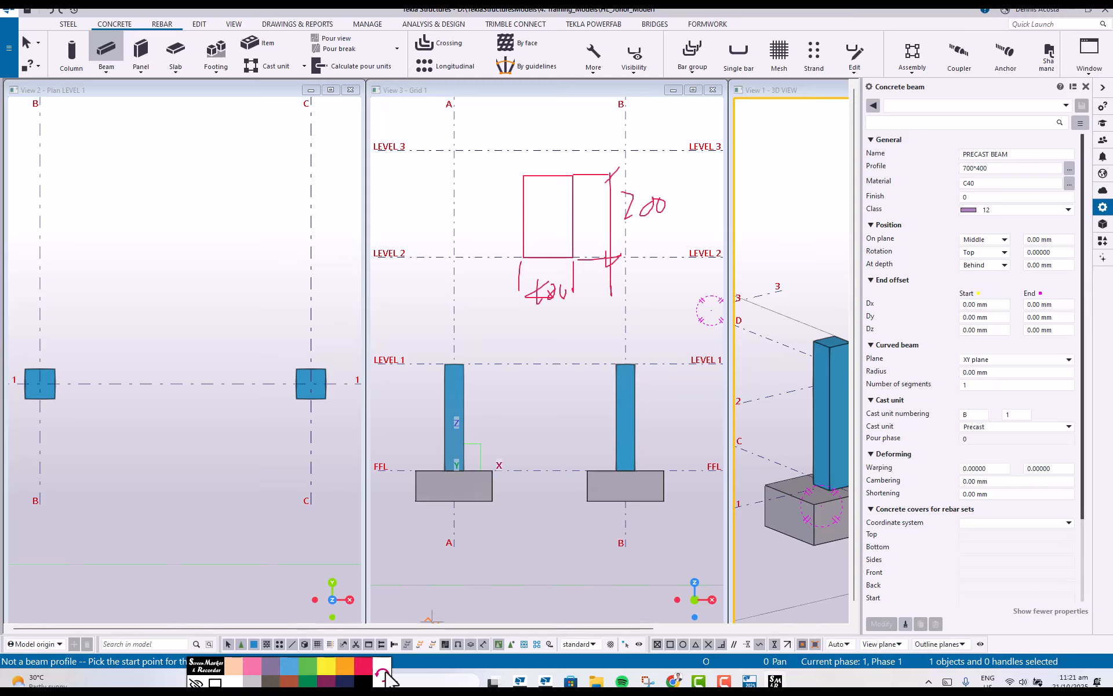
left_click(308, 679)
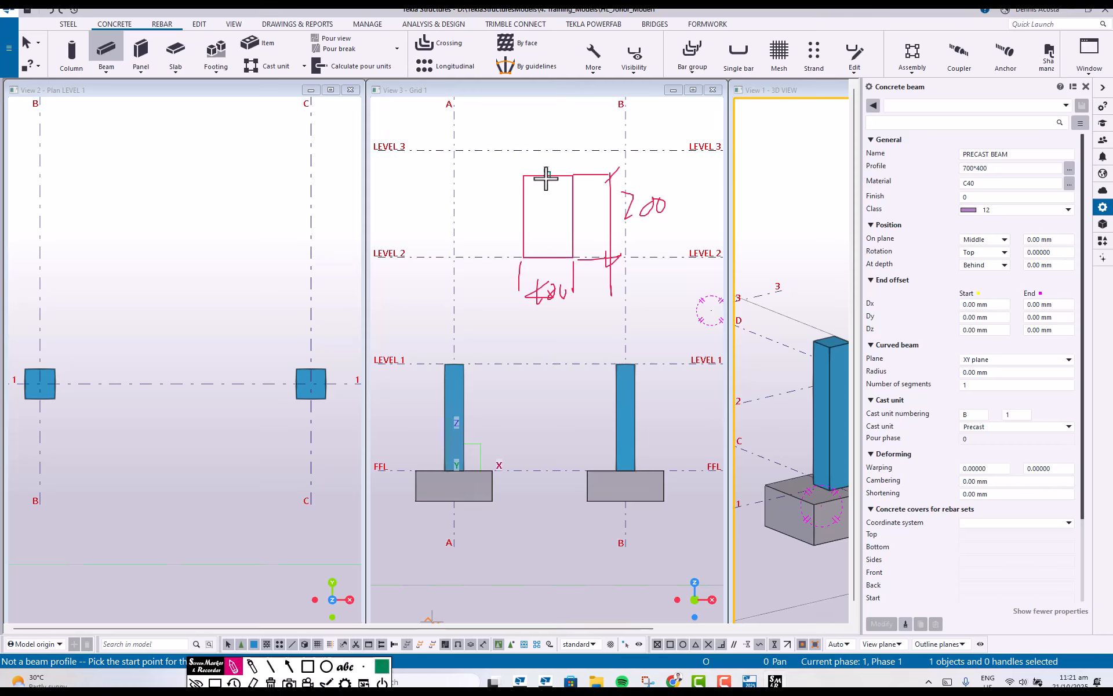
mouse_move(549, 172)
left_mouse_down()
mouse_move(558, 185)
mouse_move(548, 165)
mouse_move(545, 186)
mouse_move(552, 170)
mouse_move(800, 256)
mouse_move(869, 345)
mouse_move(904, 351)
mouse_move(967, 265)
mouse_move(967, 287)
left_mouse_up()
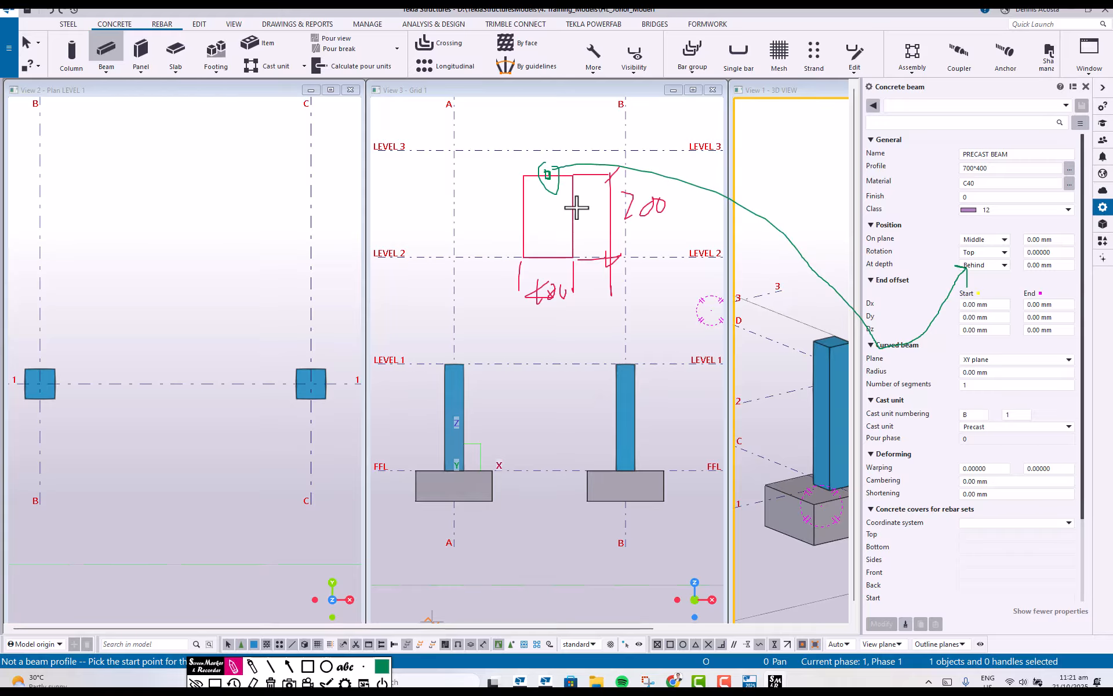
Mark the annotated section's centre and bottom-centre points and label them "middle" and "front" with leader lines
mouse_move(548, 172)
left_mouse_down()
mouse_move(552, 220)
mouse_move(406, 205)
left_mouse_up()
mouse_move(315, 203)
left_mouse_down()
mouse_move(384, 210)
mouse_move(394, 195)
mouse_move(404, 200)
mouse_move(398, 216)
left_mouse_up()
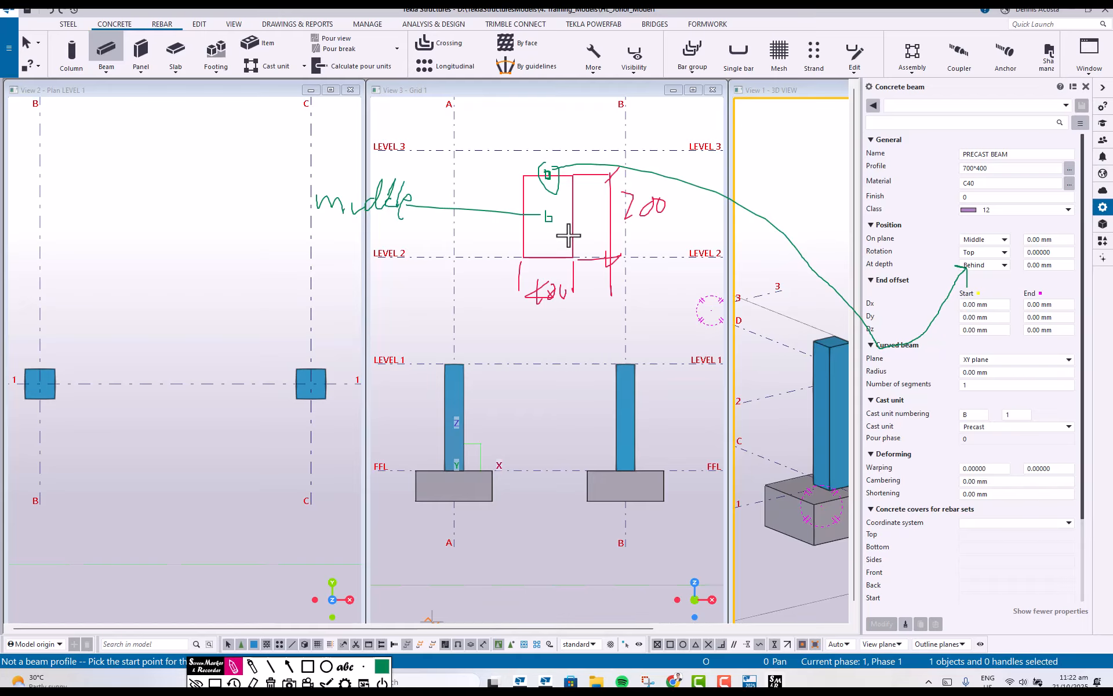
mouse_move(542, 253)
left_mouse_down()
mouse_move(549, 260)
mouse_move(332, 252)
left_mouse_up()
left_click_drag(239, 234, 222, 286)
mouse_move(216, 254)
left_mouse_down()
mouse_move(264, 251)
mouse_move(279, 263)
mouse_move(323, 246)
left_mouse_up()
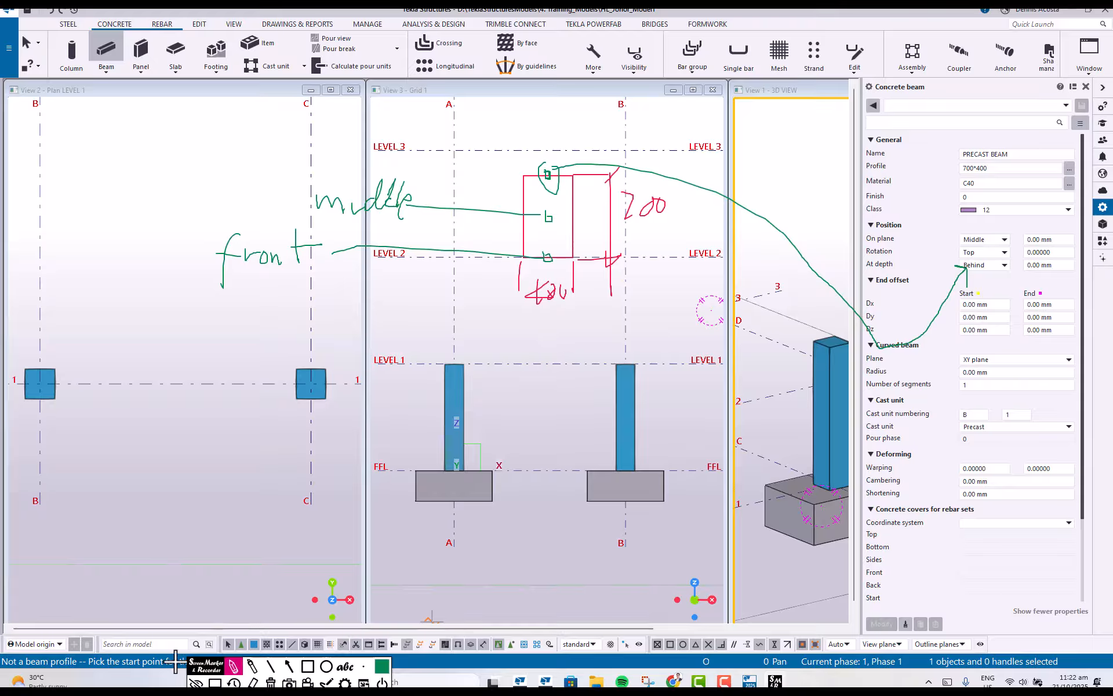
Set the precast beam's At depth position to Behind and clear all the screen annotations
left_click(214, 681)
left_click(1005, 265)
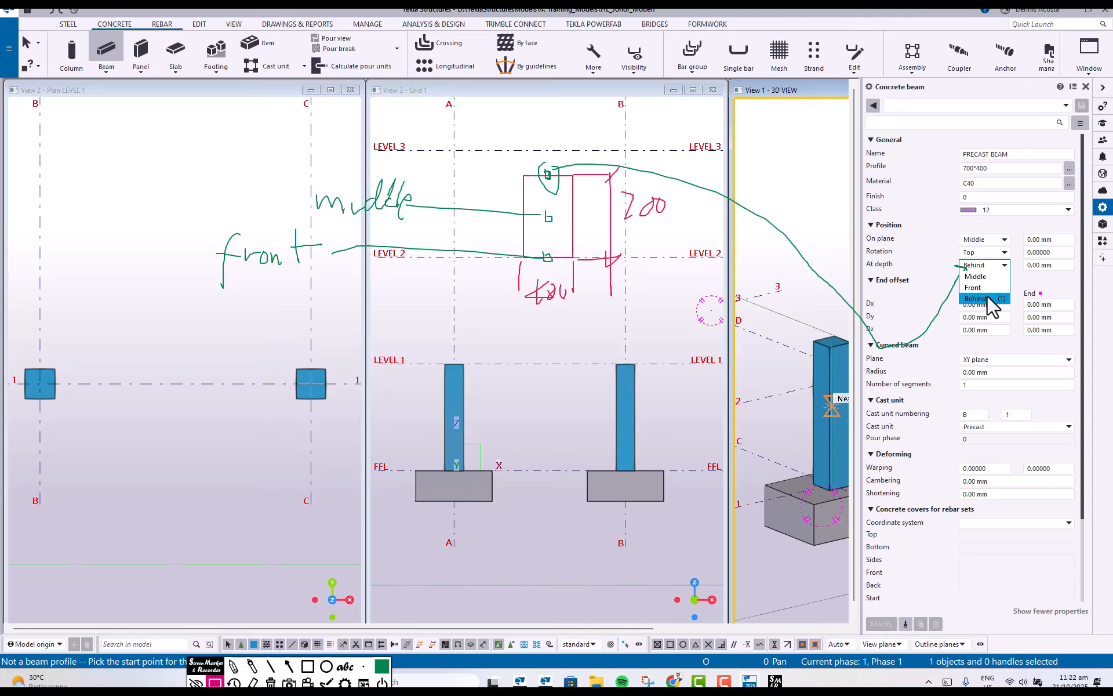
left_click(988, 298)
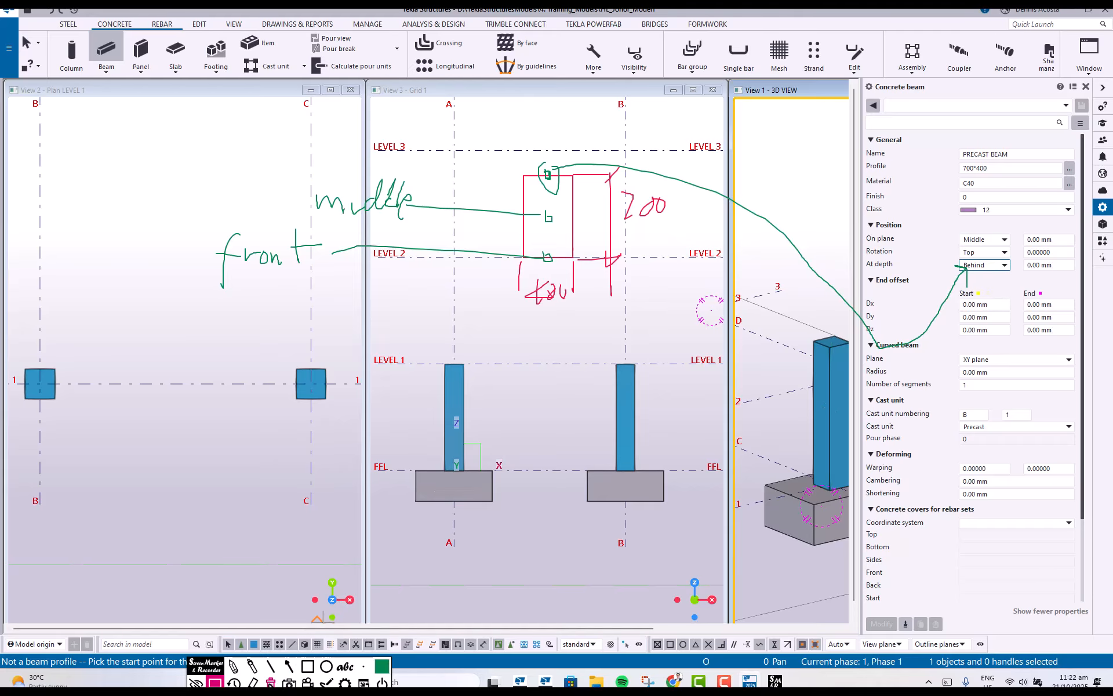
left_click(271, 683)
right_click(215, 273)
left_click(253, 283)
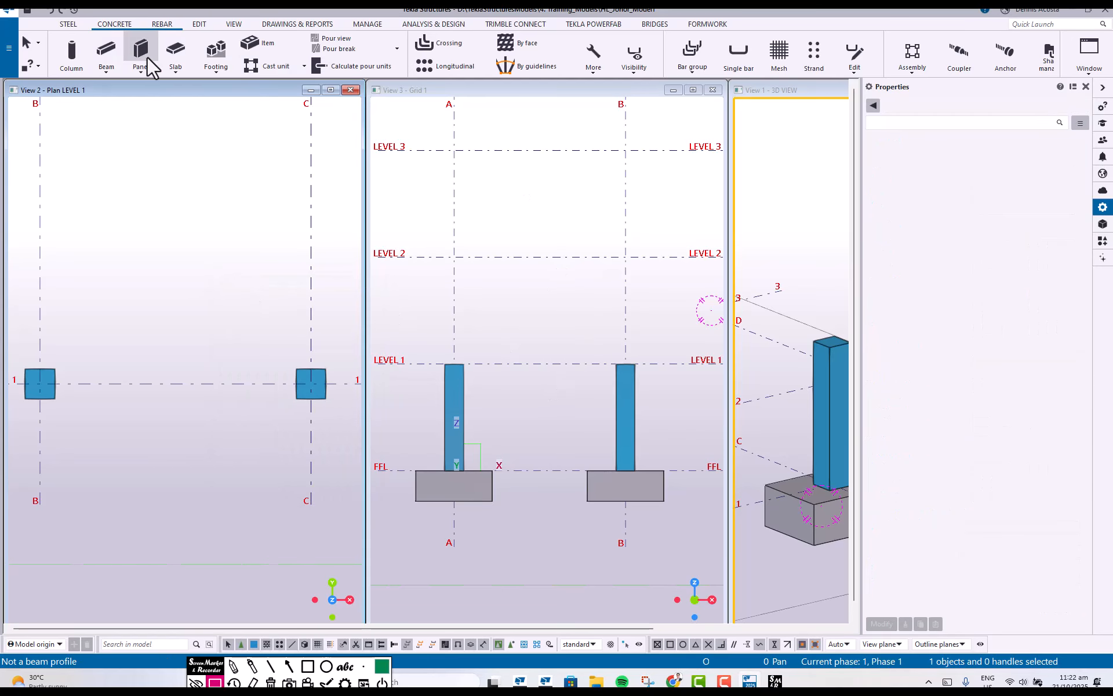
Model a 700*400 precast beam at Level 1 on grid line 1, spanning from column B to column C
left_click(106, 52)
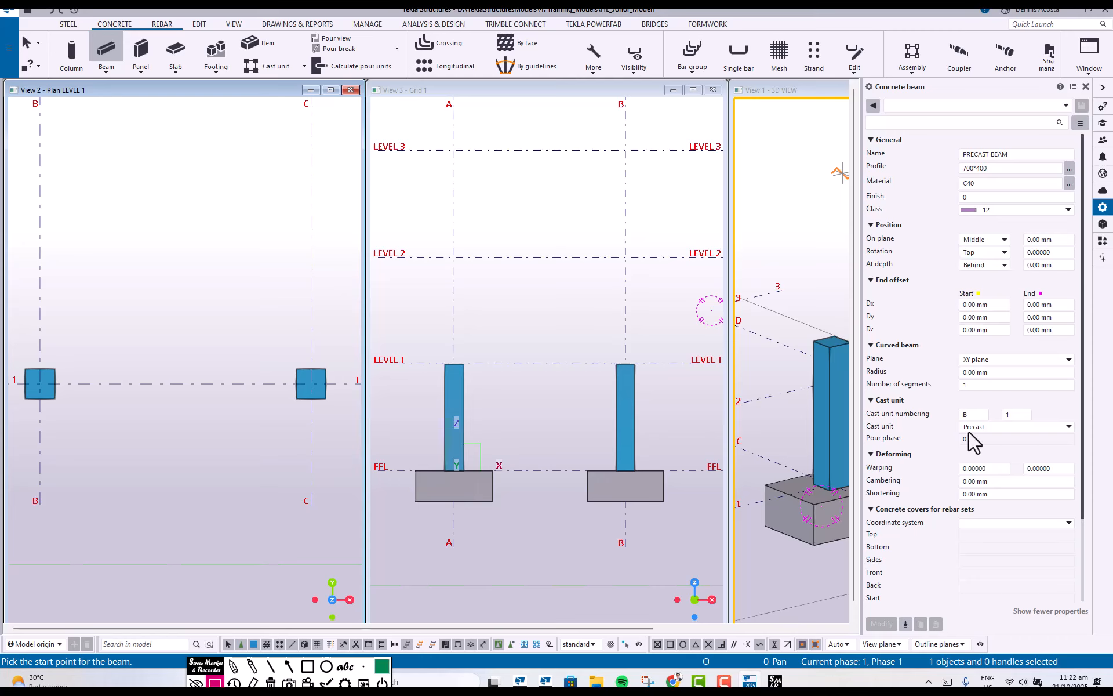
left_click(999, 168)
left_click_drag(1005, 169, 921, 169)
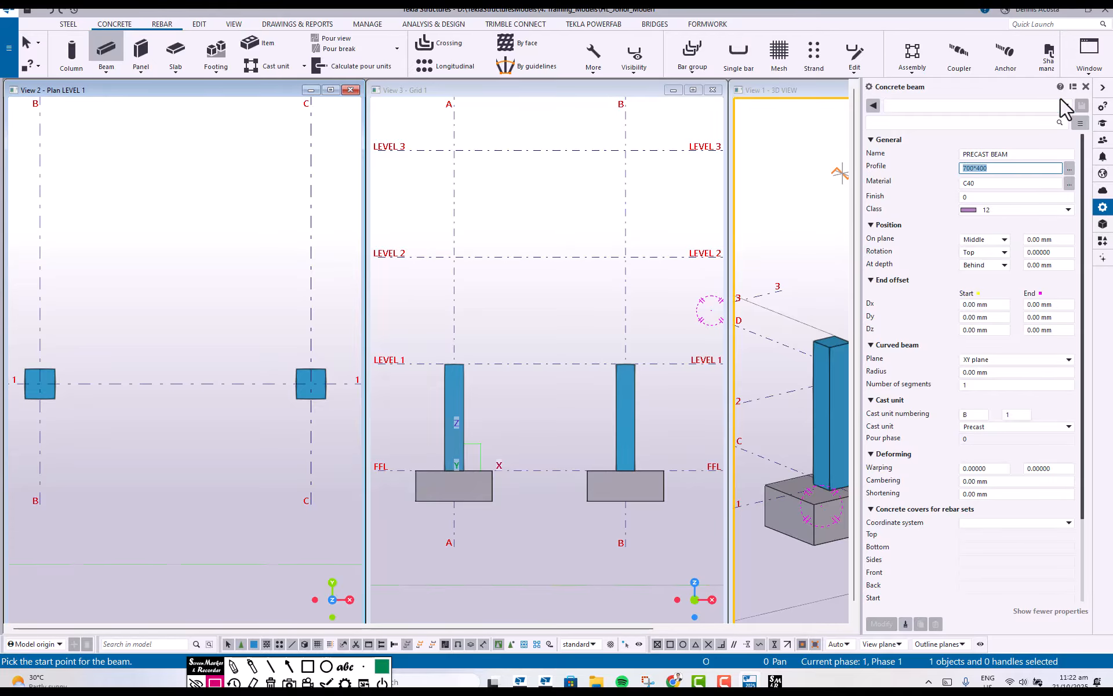
left_click(1086, 87)
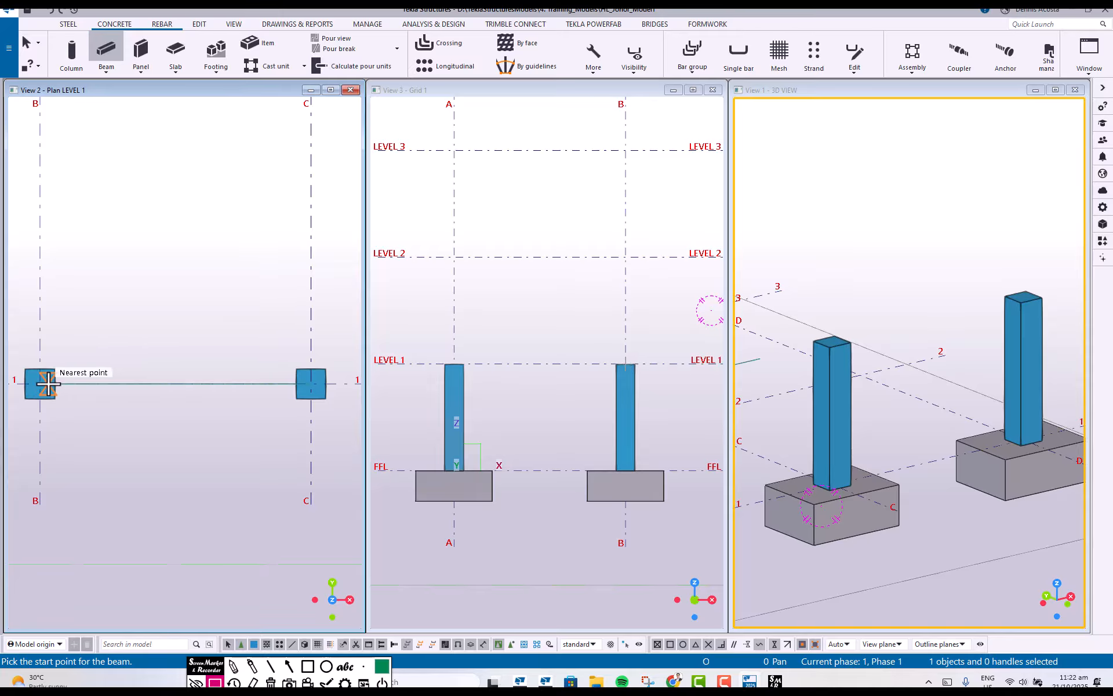
scroll(771, 400, "down", 8)
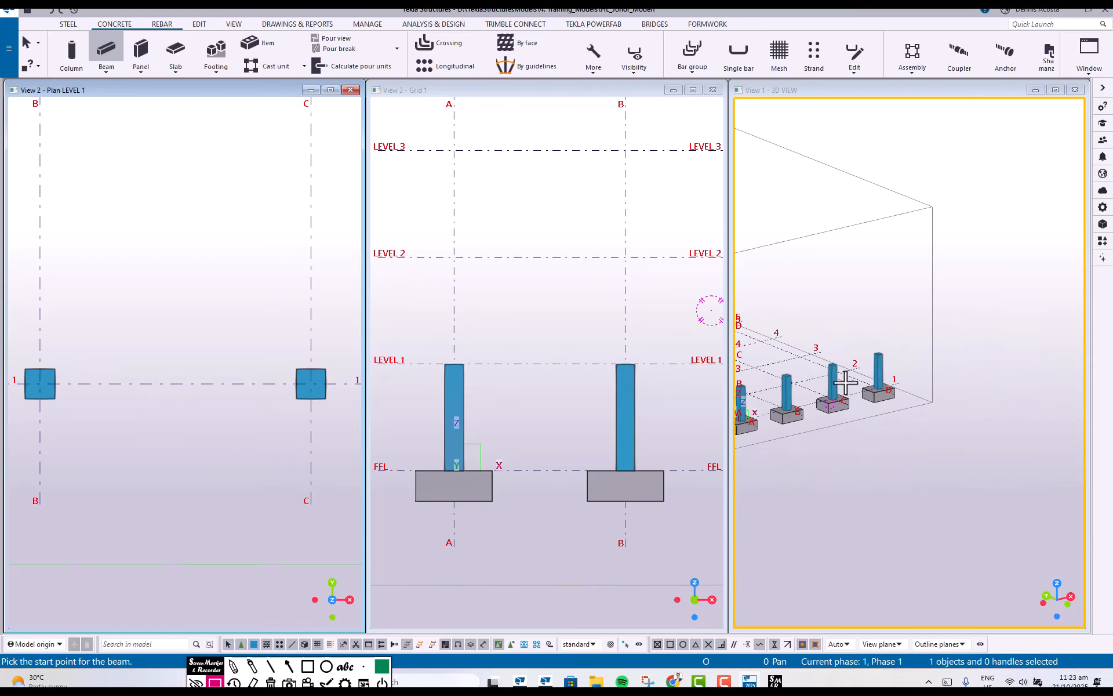
scroll(775, 395, "up", 4)
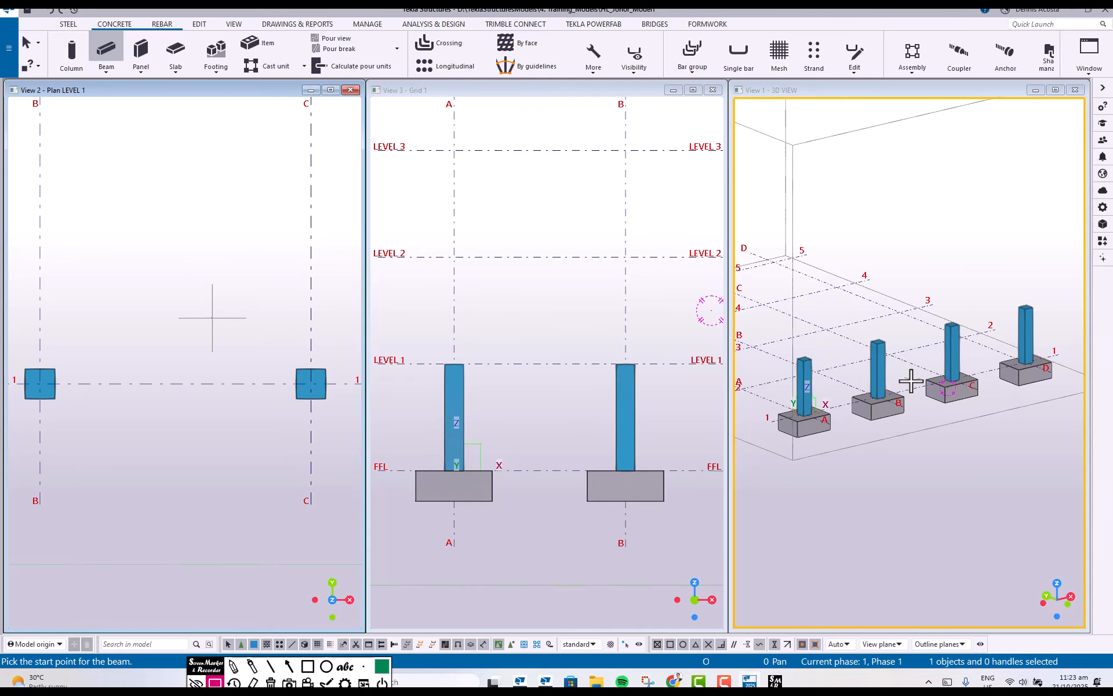
scroll(493, 420, "down", 4)
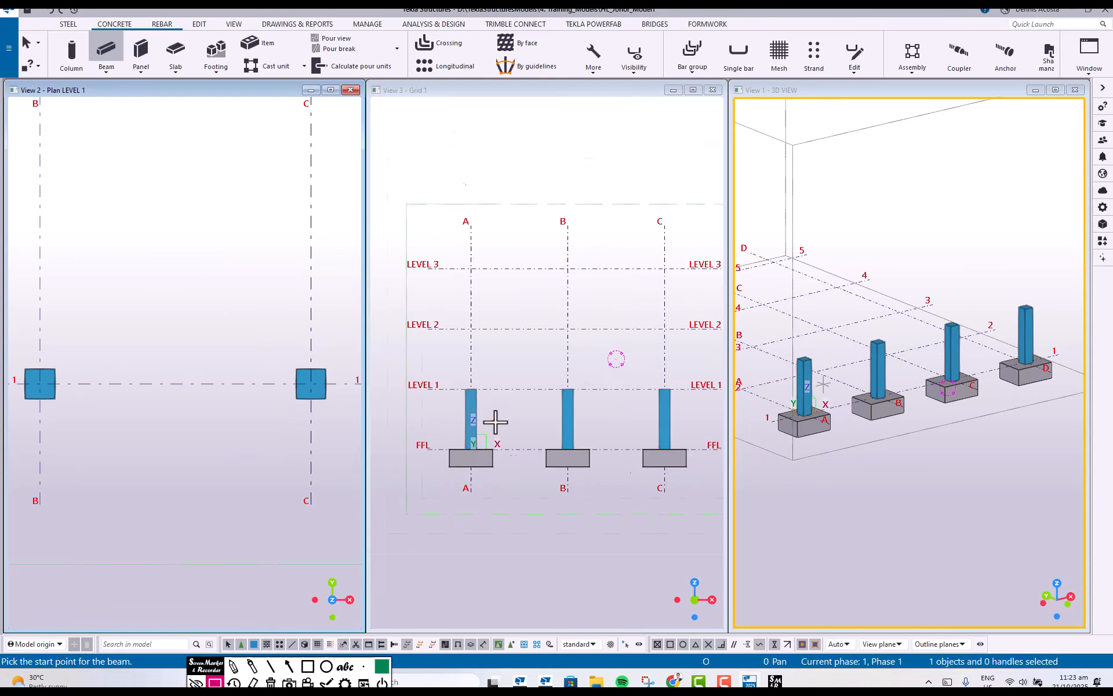
scroll(642, 439, "down", 1)
scroll(586, 436, "up", 1)
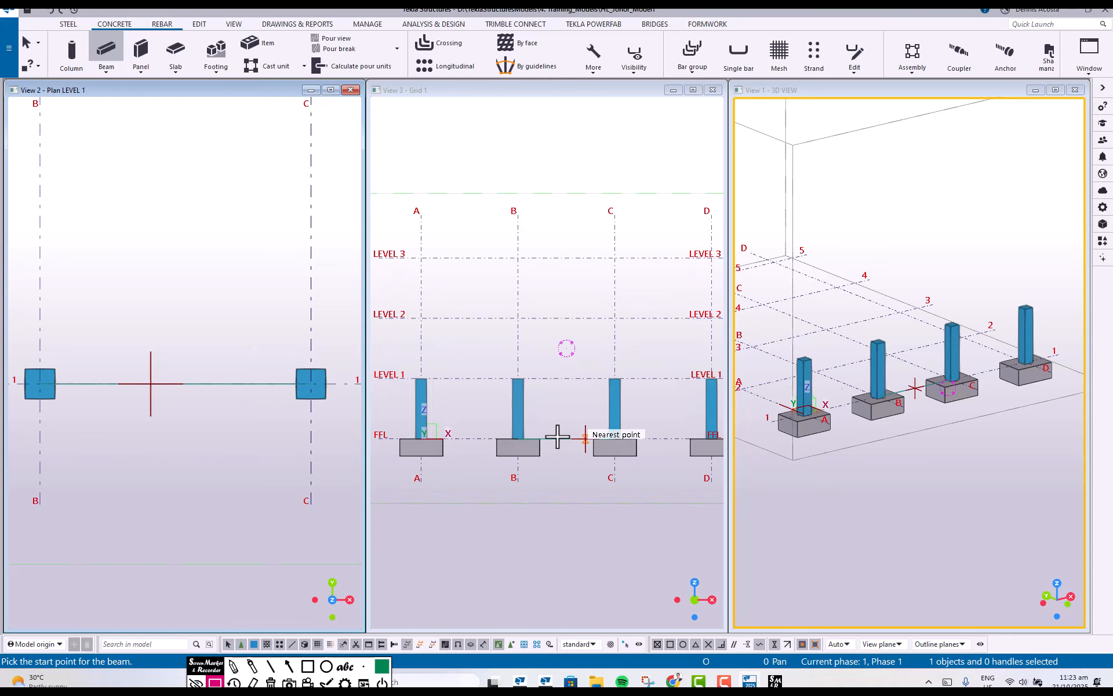
left_click(39, 383)
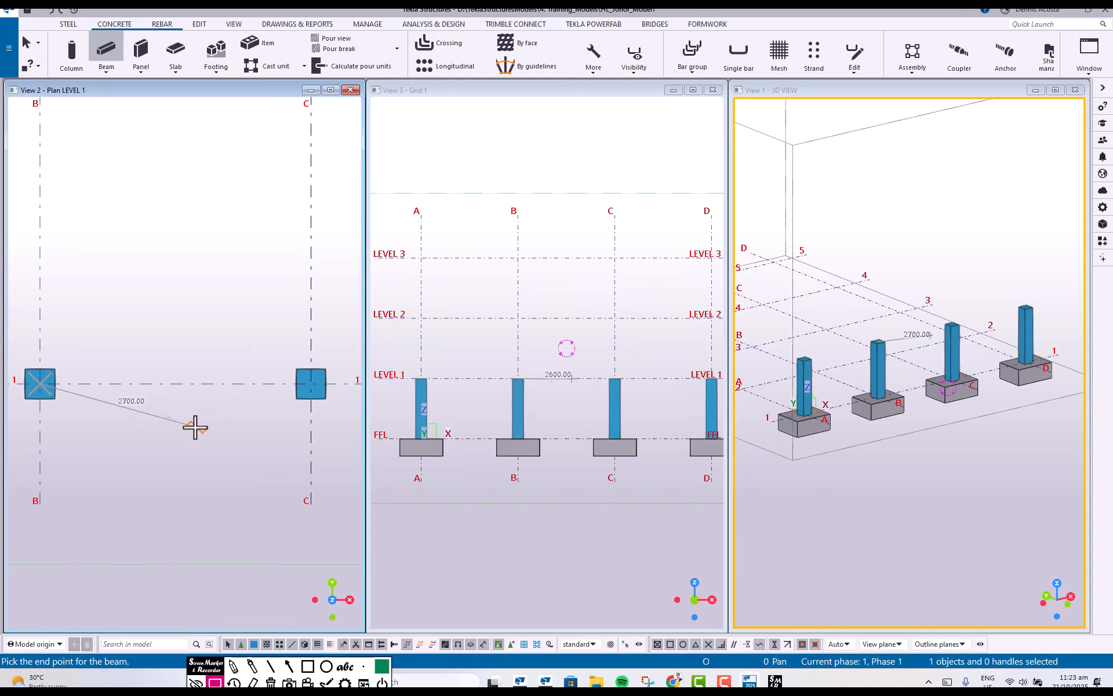
left_click(310, 383)
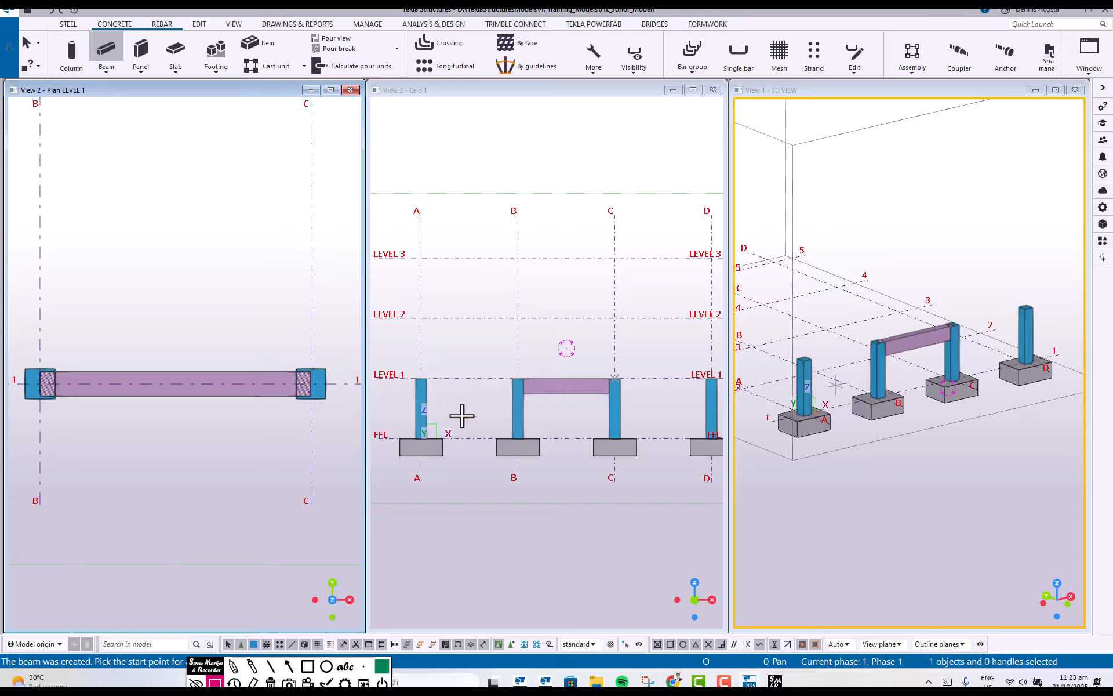
Model a precast beam between the tops of columns A and B at Level 1 in the Grid 1 view
scroll(206, 382, "down", 4)
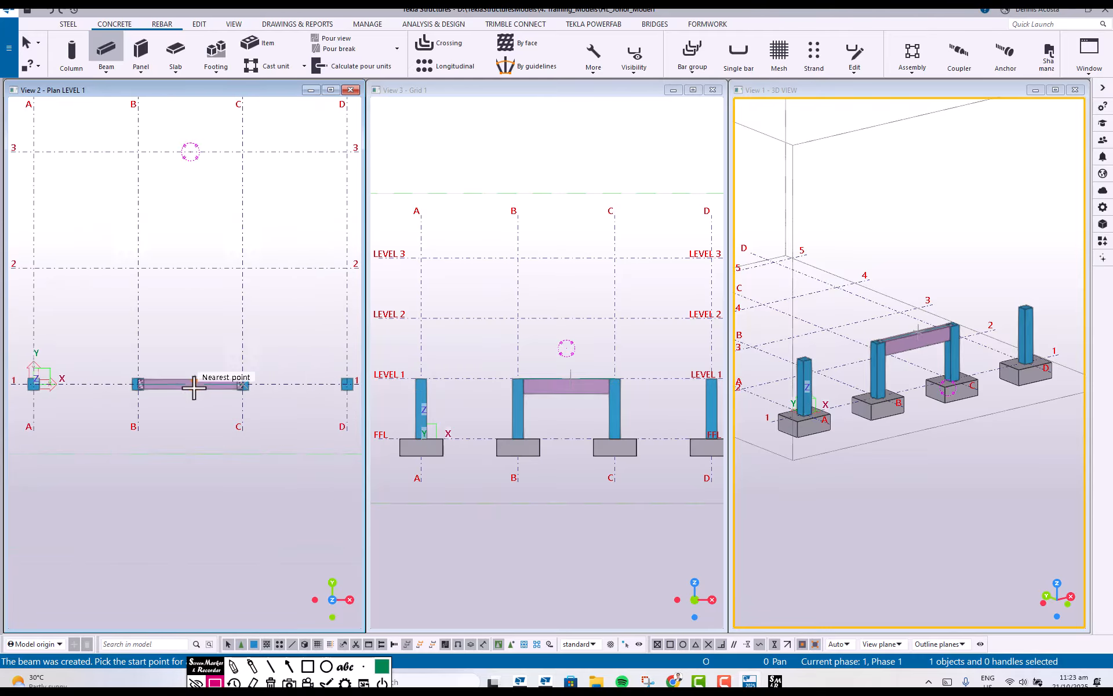
scroll(223, 400, "up", 2)
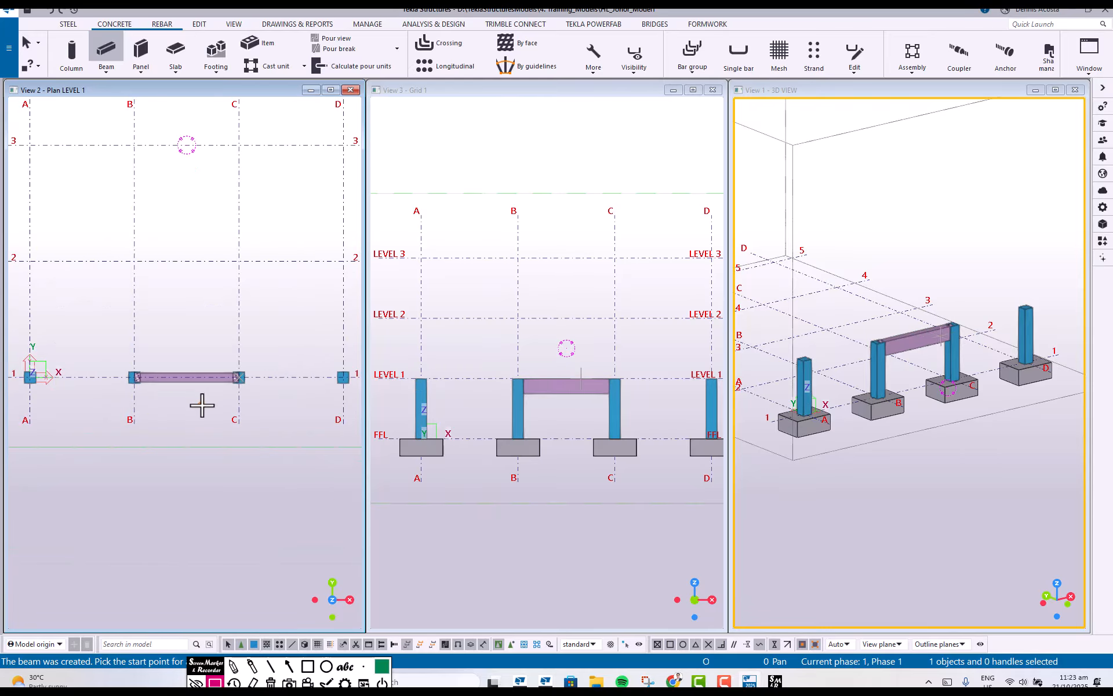
left_click(419, 379)
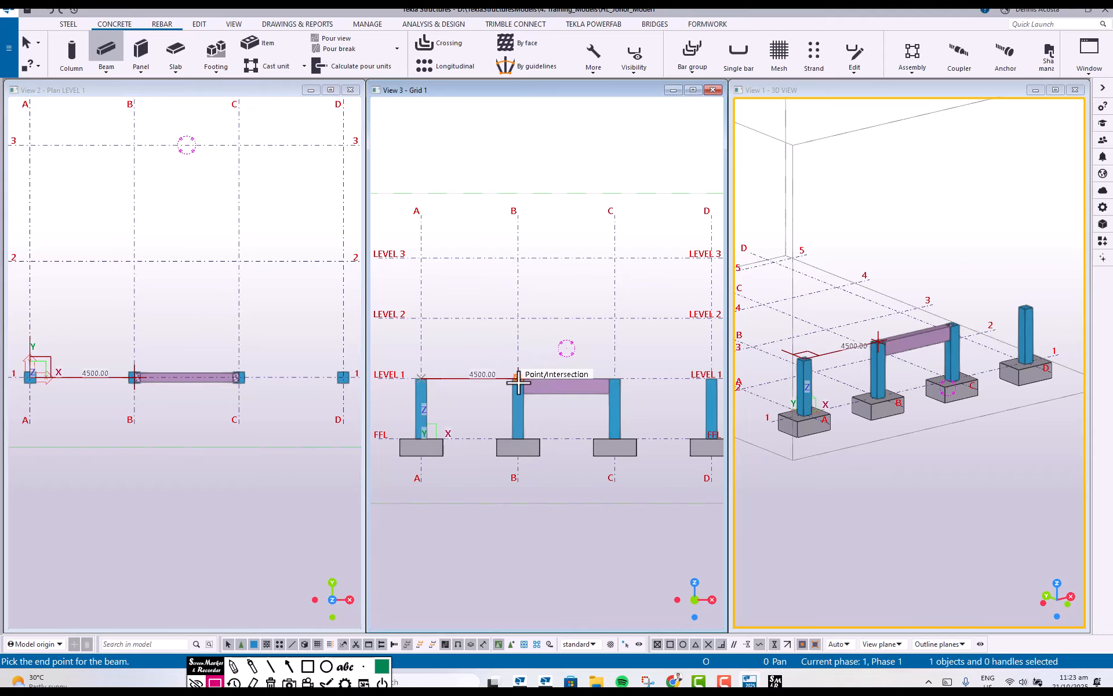
left_click(517, 379)
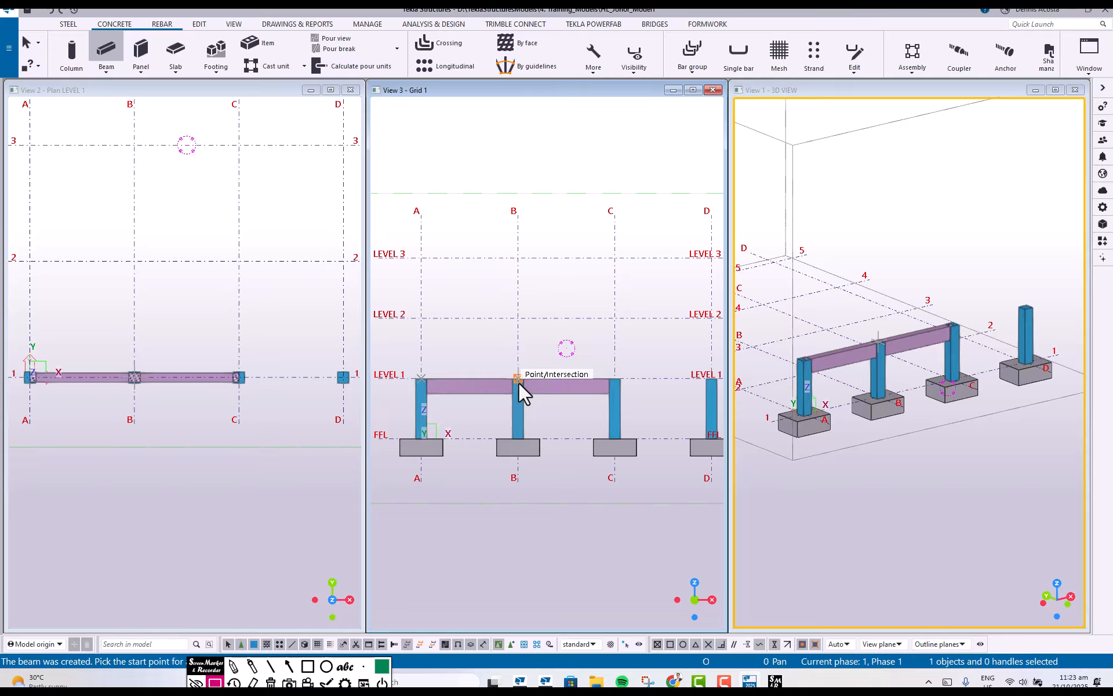
Model a precast beam between the top centres of columns C and D in the 3D view and end the beam command
scroll(979, 325, "up", 5)
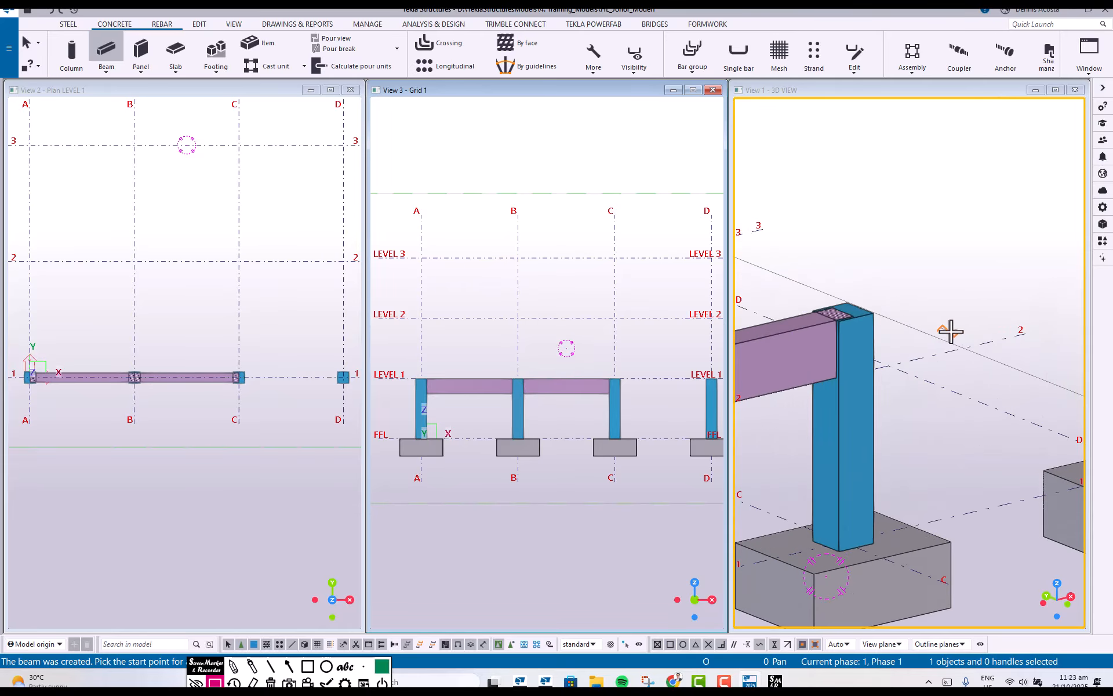
scroll(862, 388, "down", 4)
left_click(787, 373)
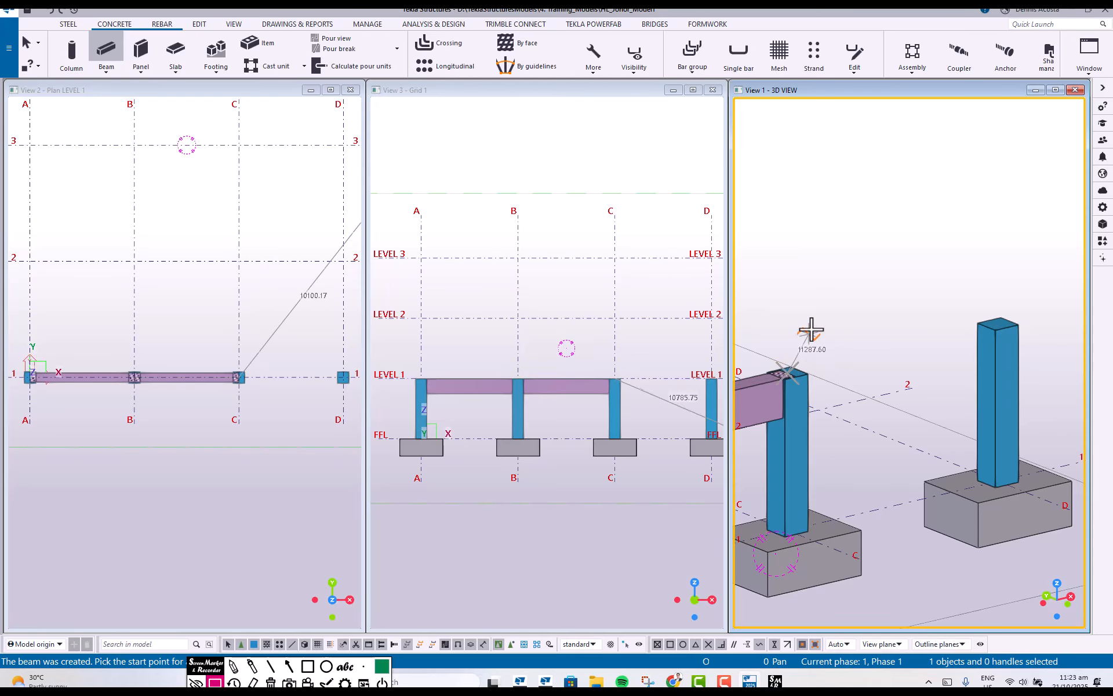
left_click(996, 322)
right_click(916, 225)
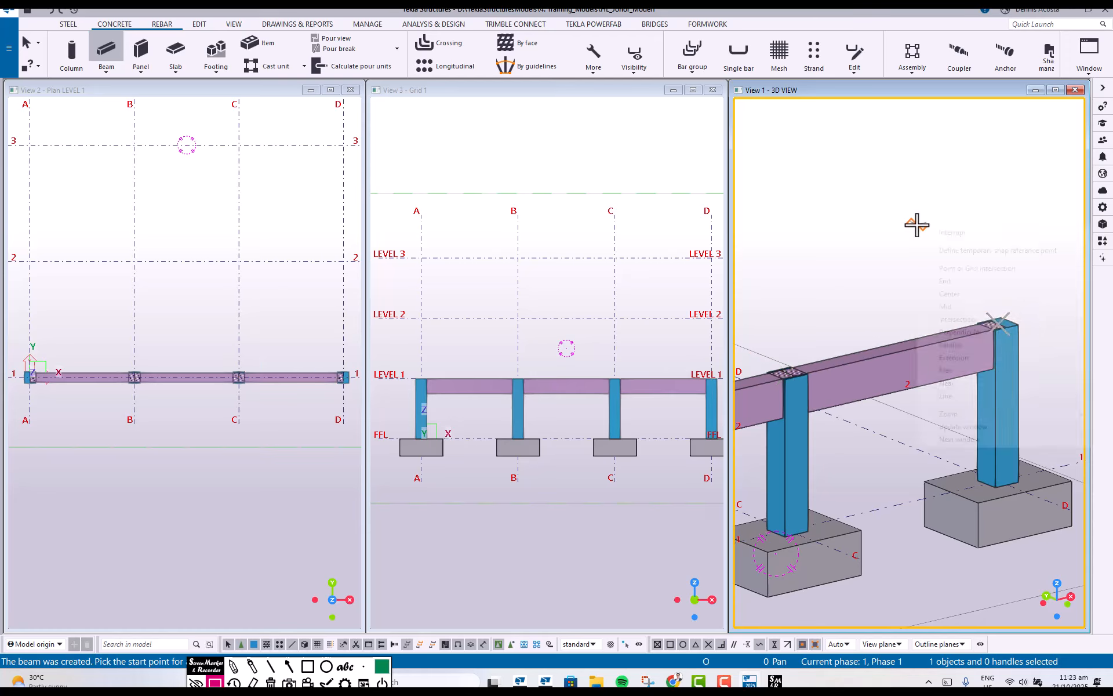
left_click(951, 232)
scroll(526, 402, "down", 2)
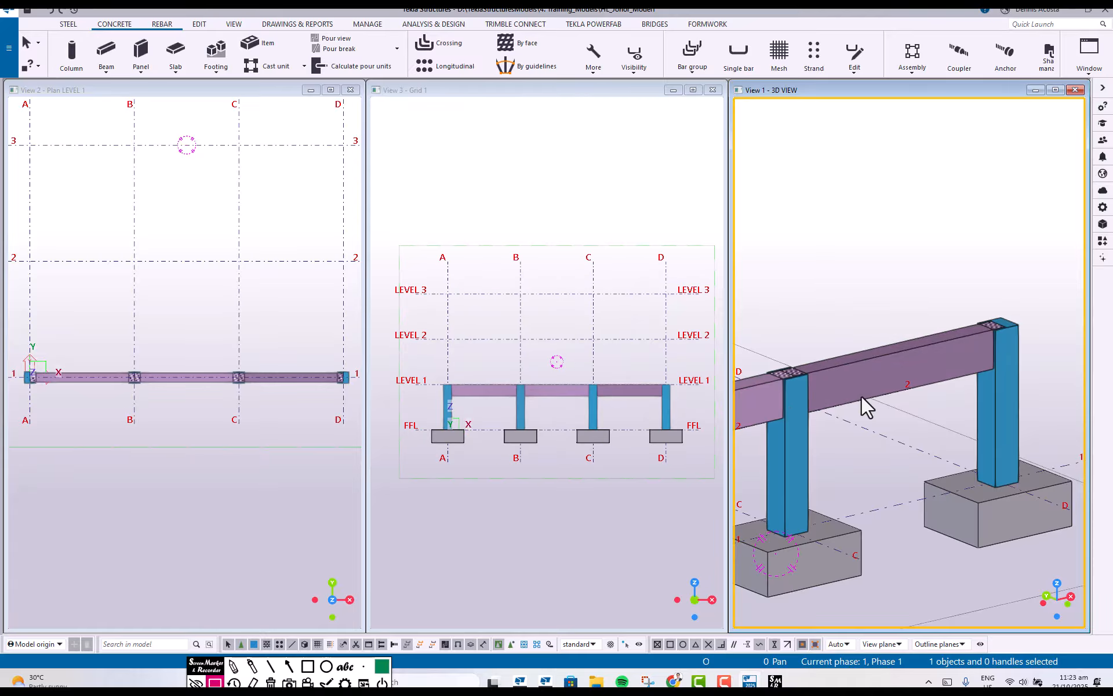
Select all the footings, columns and beams along grid line 1 in the 3D view
scroll(860, 395, "down", 8)
scroll(799, 444, "up", 3)
middle_click_drag(799, 444, 875, 417)
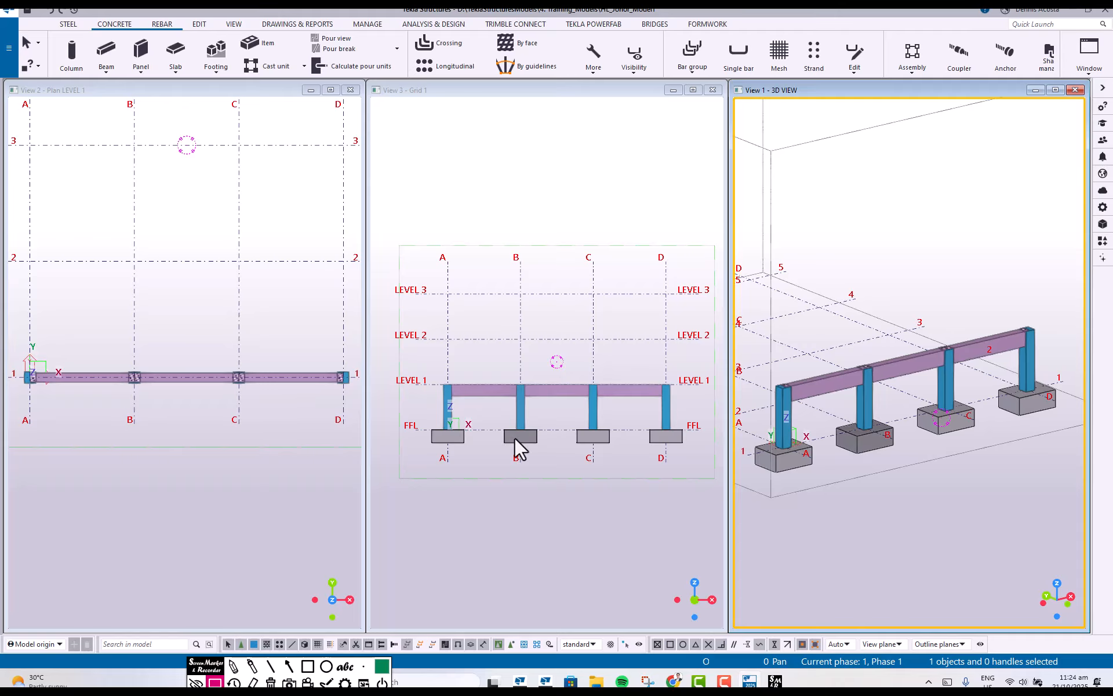
scroll(518, 438, "up", 2)
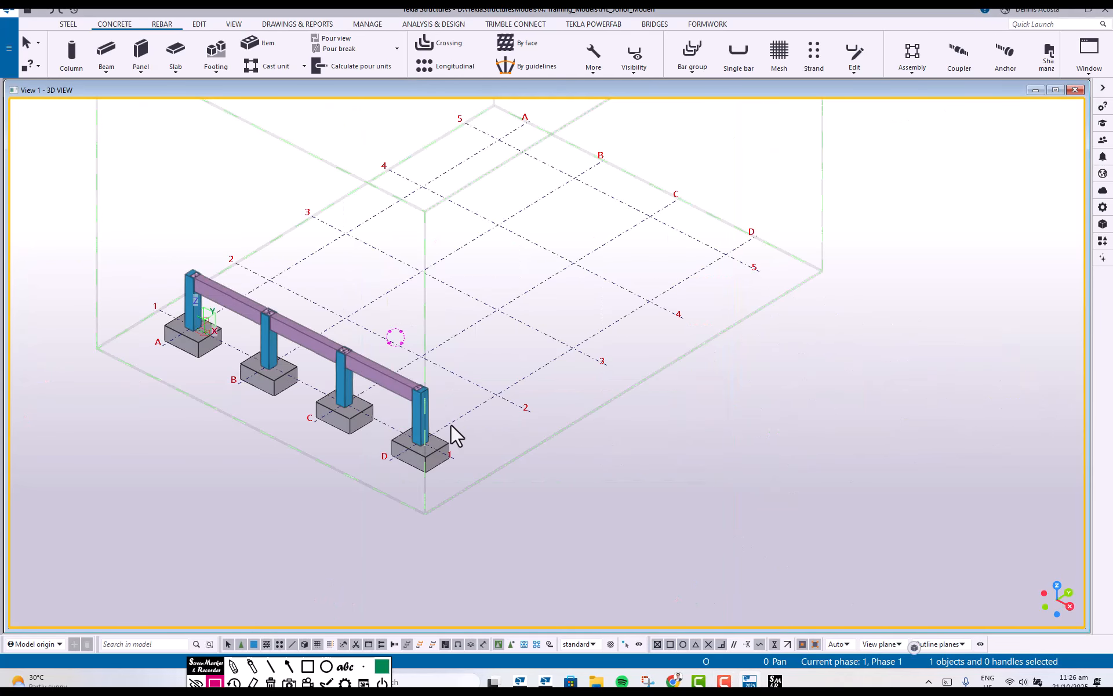
scroll(242, 426, "up", 2)
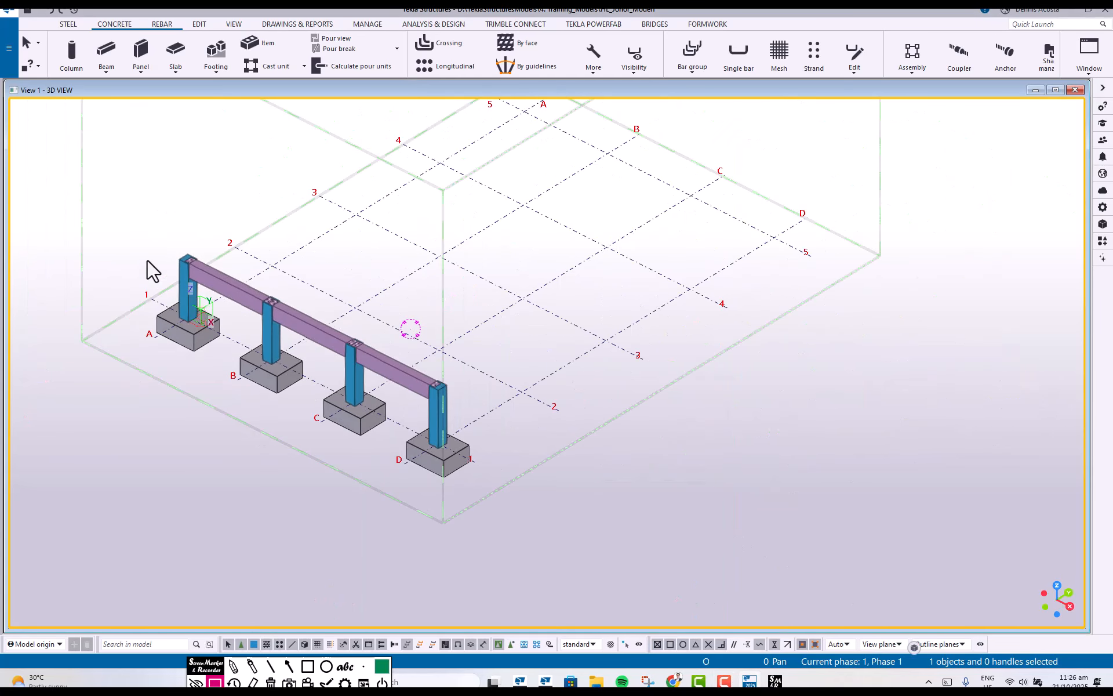
left_click_drag(118, 204, 422, 493)
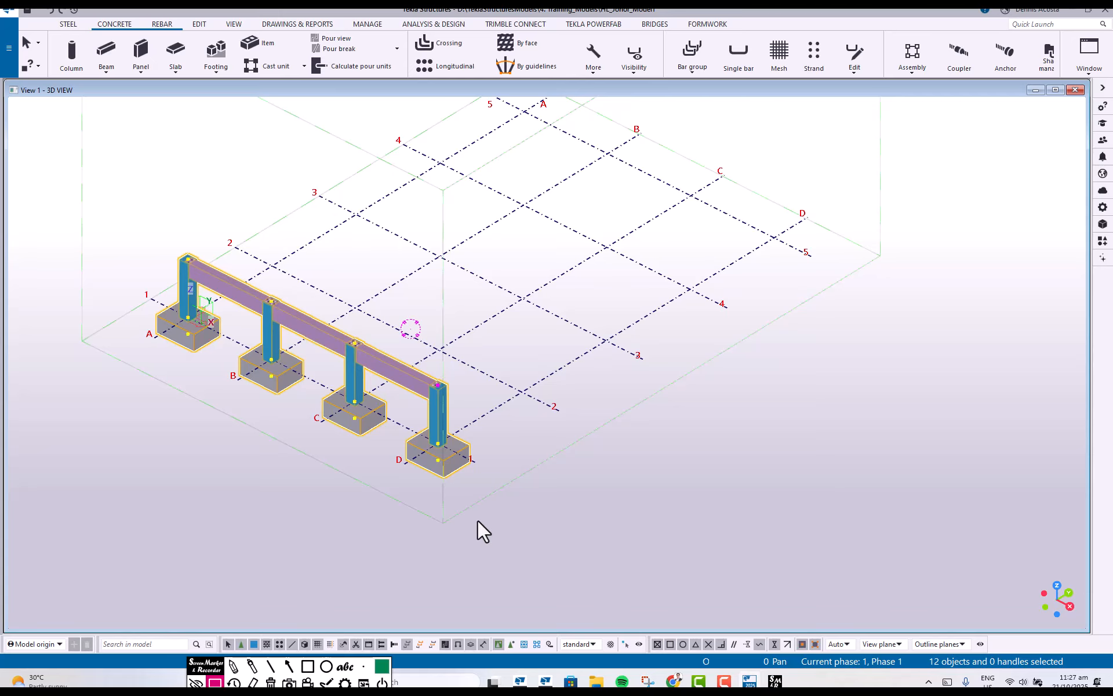
right_click(418, 387)
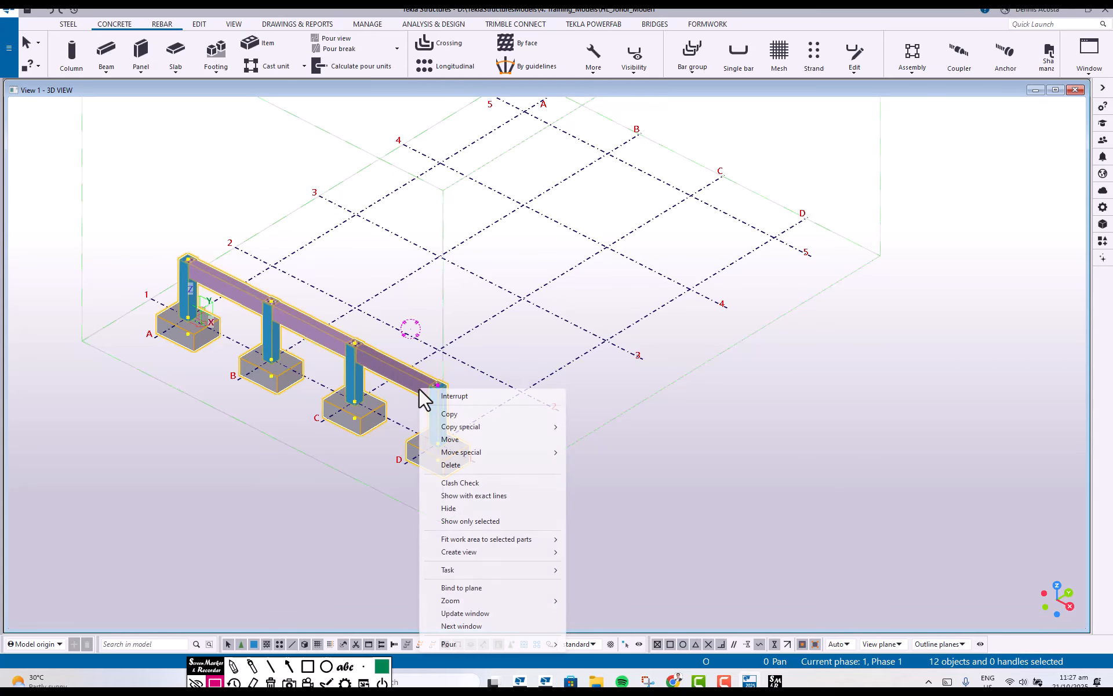
left_click(476, 412)
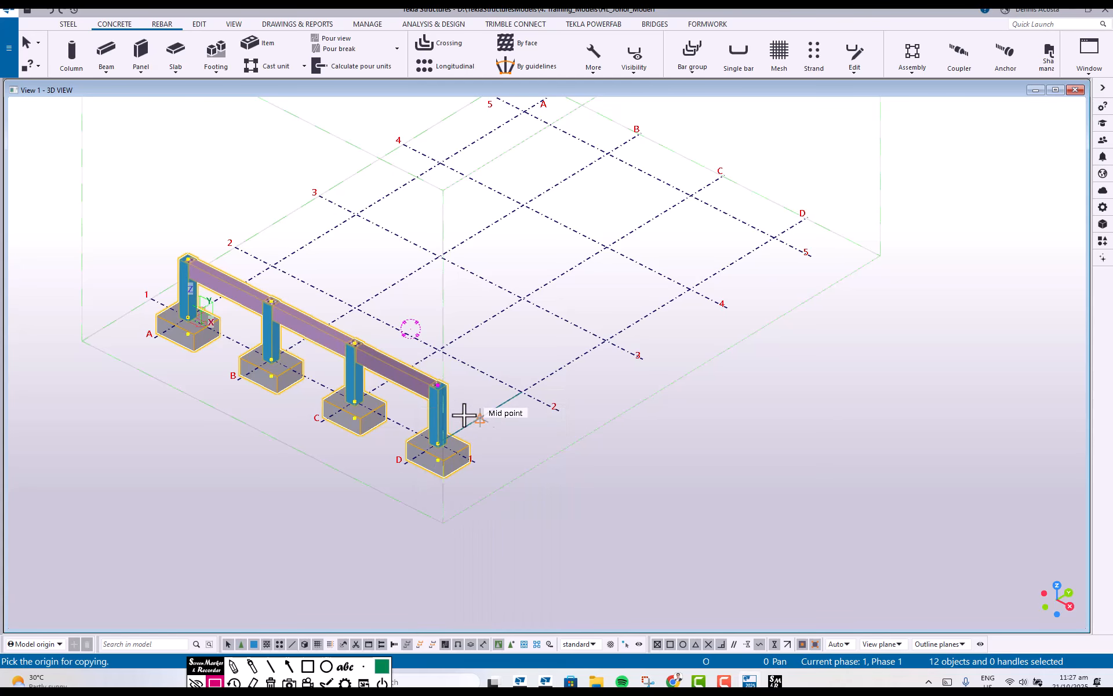
right_click(395, 380)
left_click(415, 383)
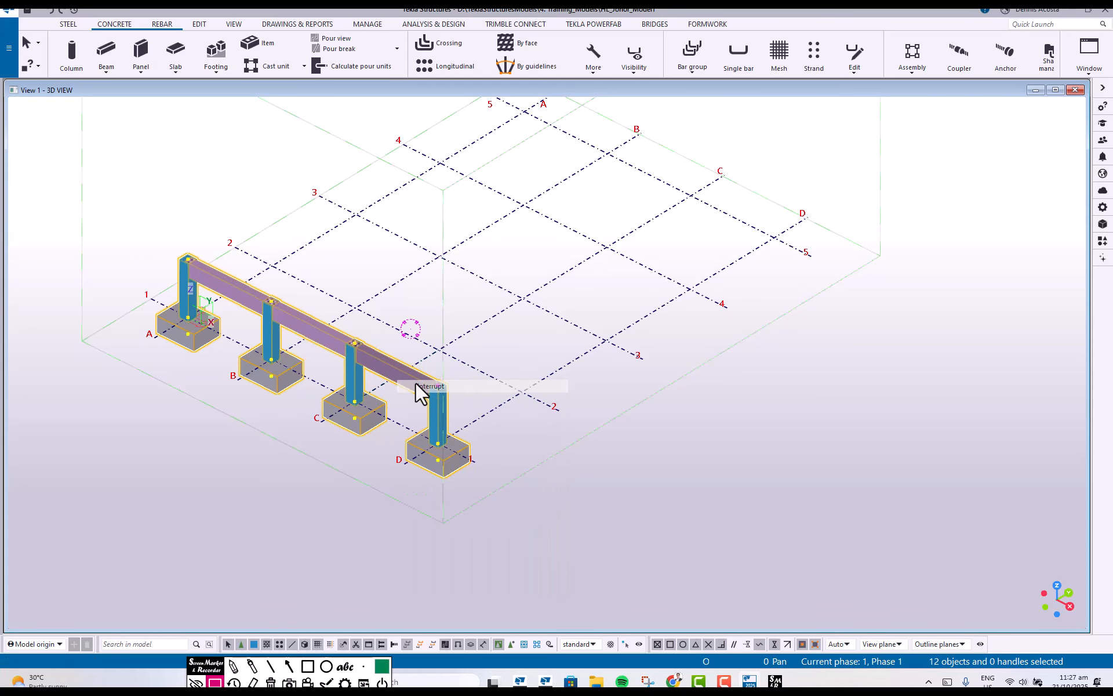
Copy the selected grid line 1 footings, columns and beams to grid line 2, from intersection D/1 to intersection D/2
right_click(380, 358)
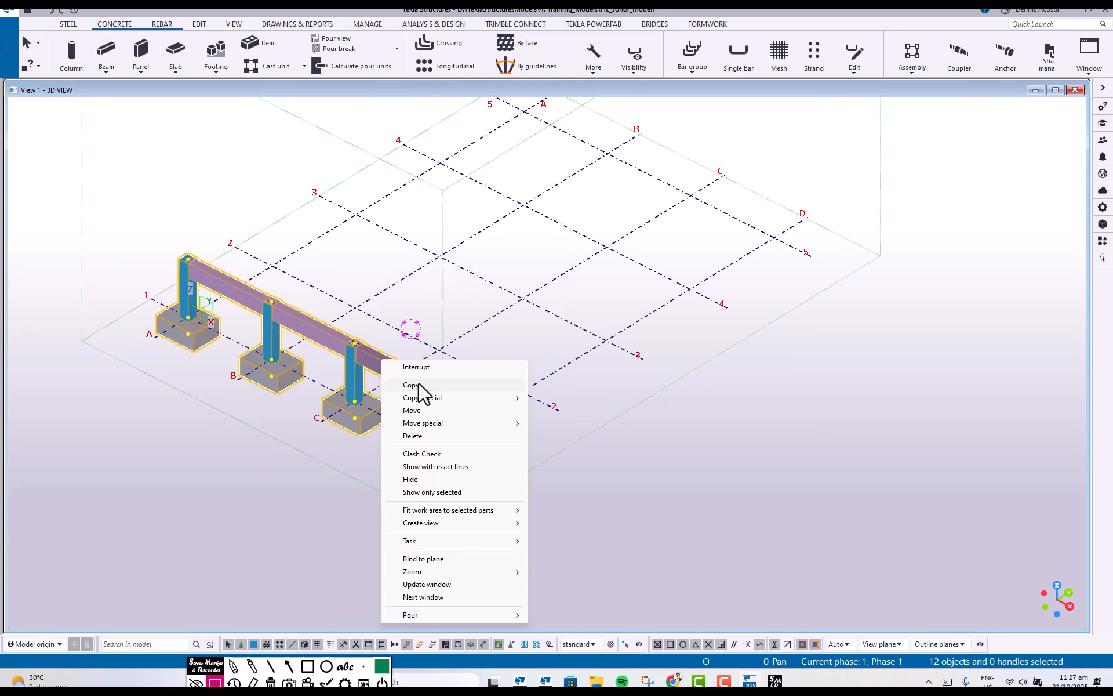
left_click(418, 381)
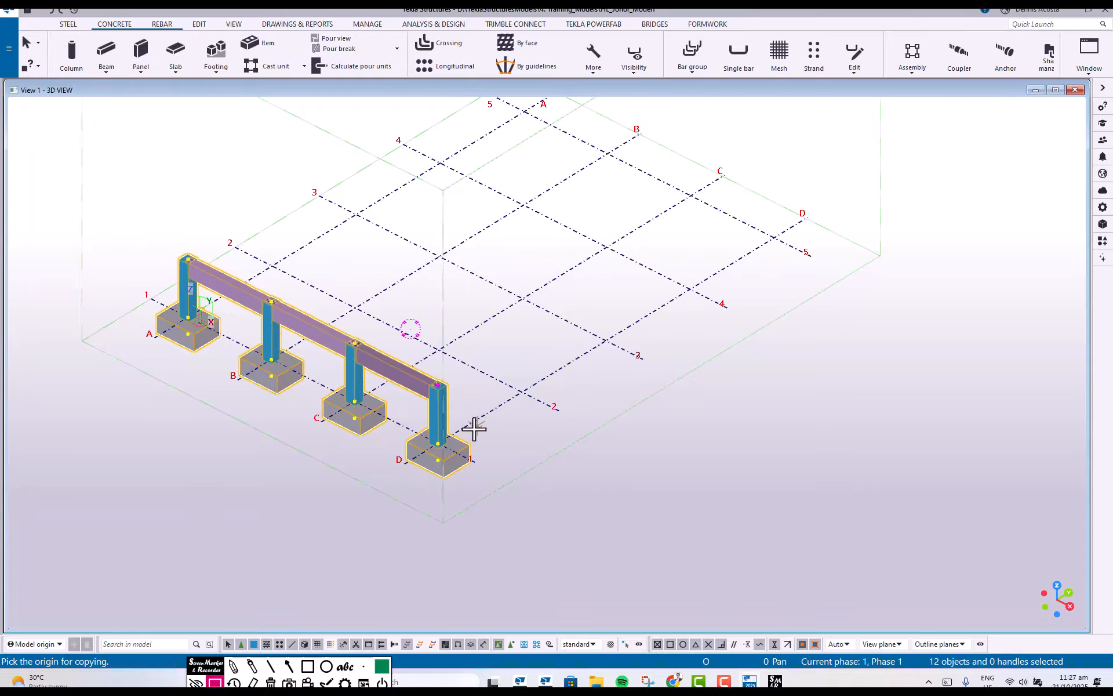
scroll(438, 443, "up", 4)
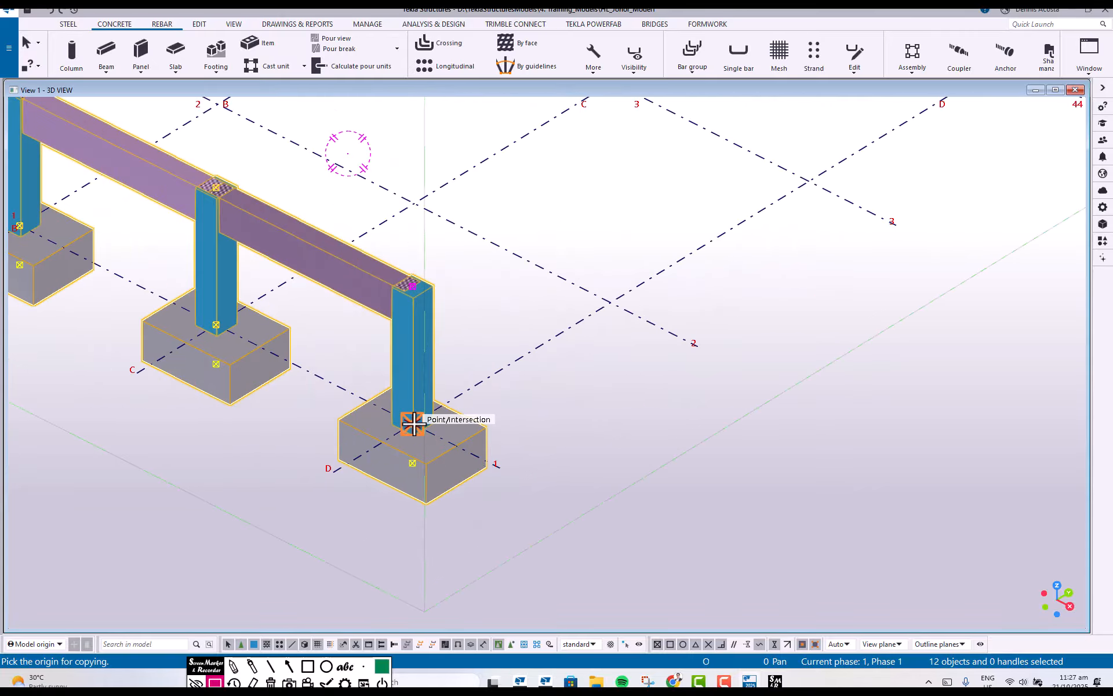
scroll(413, 424, "down", 2)
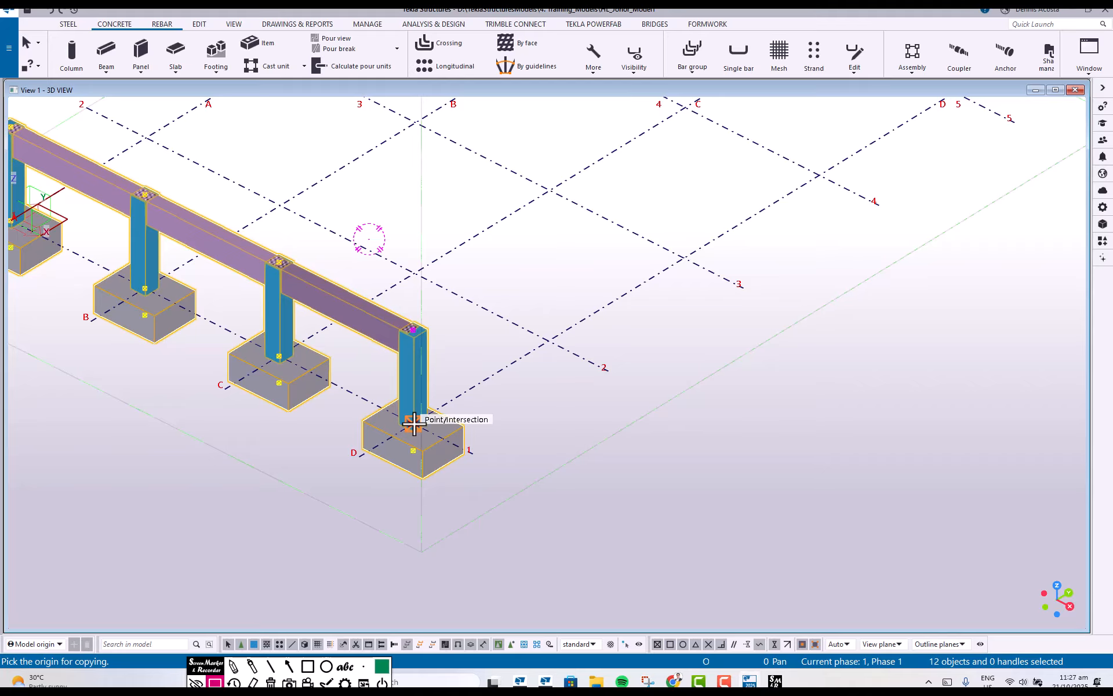
left_click(413, 424)
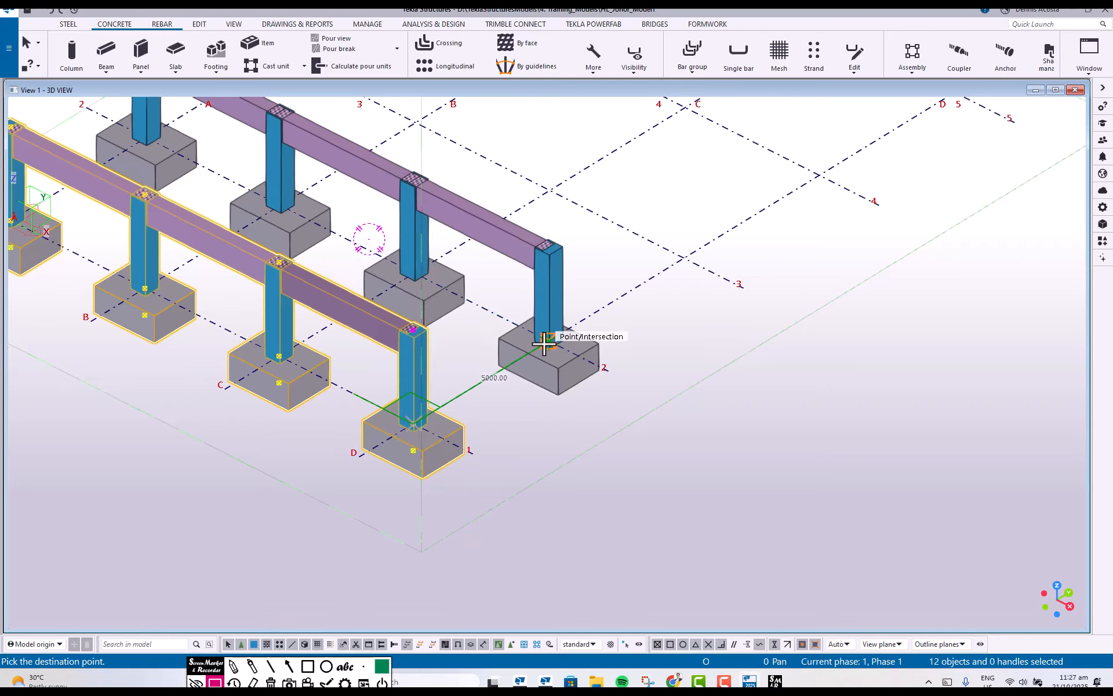
left_click(544, 343)
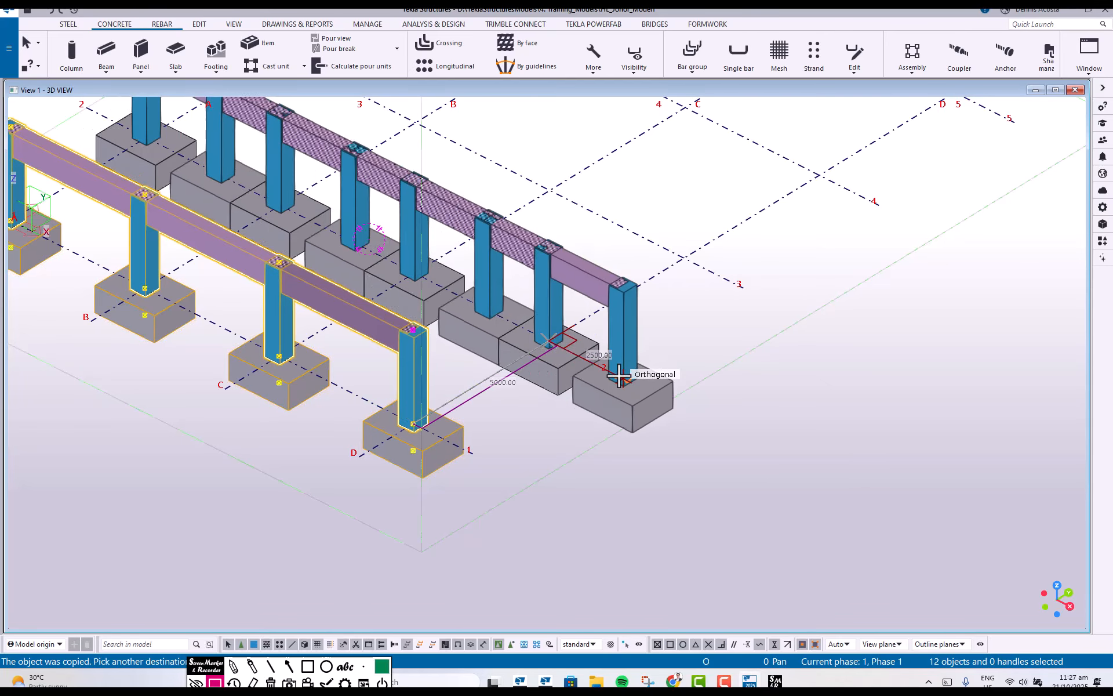
scroll(620, 371, "down", 3)
scroll(684, 275, "up", 1)
right_click(684, 276)
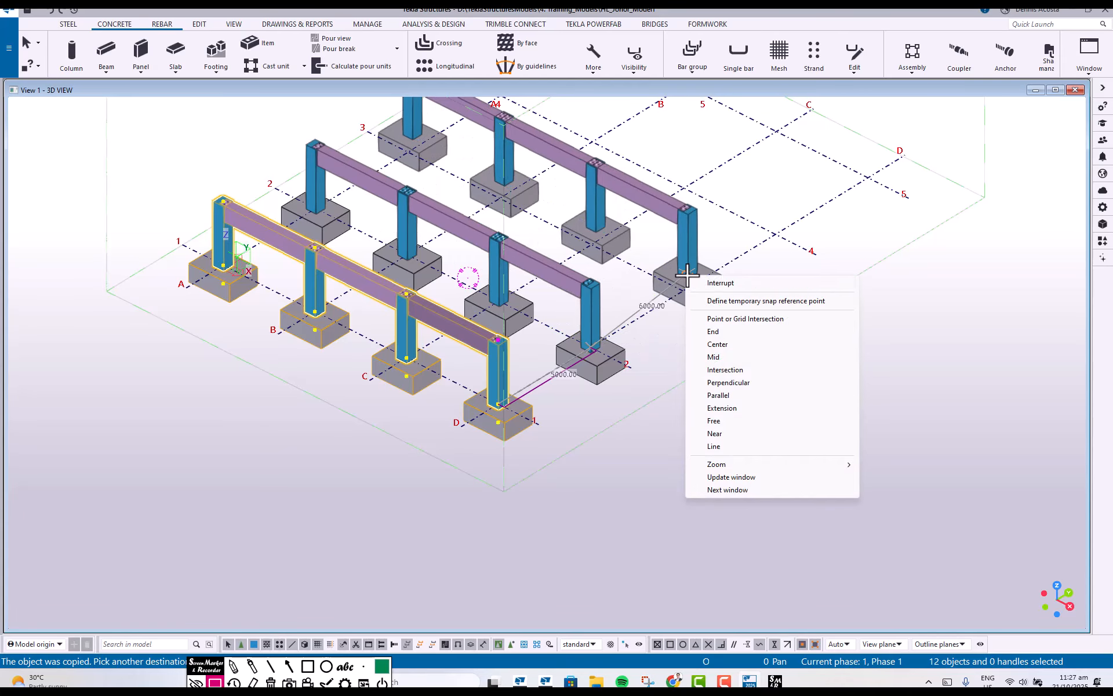
left_click(722, 284)
key("ctrl+z")
left_click(697, 419)
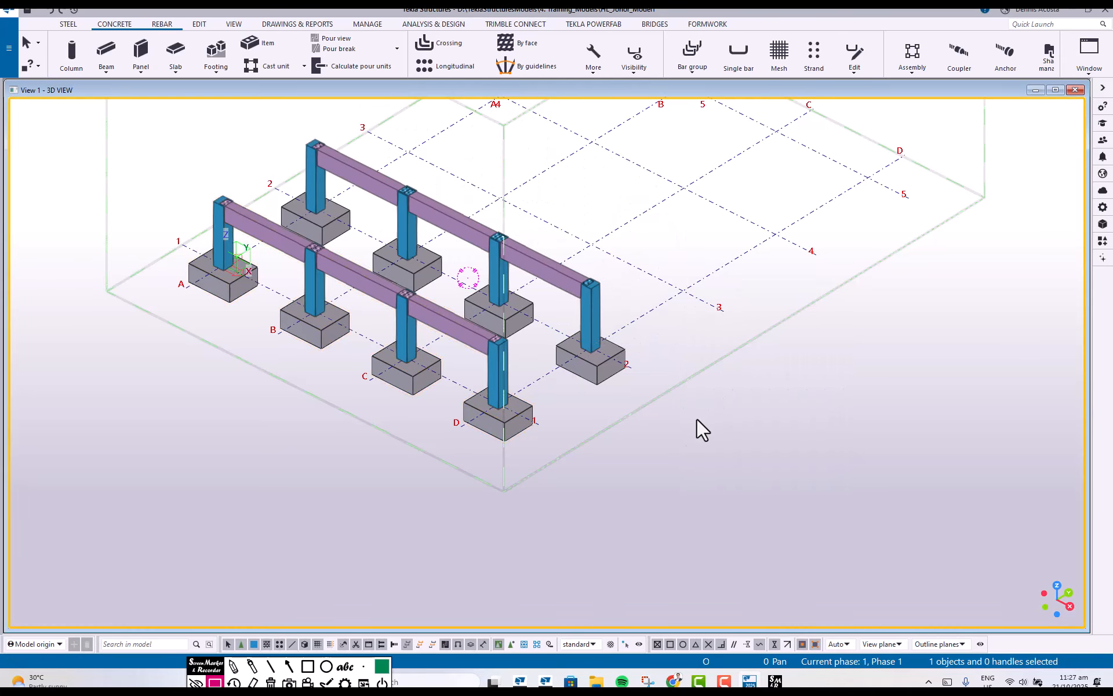
Examine the original frame on grid line 1 and its copy on grid line 2 from several angles in the 3D view
middle_click_drag(603, 426, 649, 436)
scroll(649, 436, "down", 2)
middle_click_drag(603, 397, 531, 377, "ctrl")
scroll(576, 412, "up", 4)
scroll(575, 413, "down", 2)
middle_click_drag(562, 415, 562, 480, "ctrl")
scroll(576, 459, "down", 3)
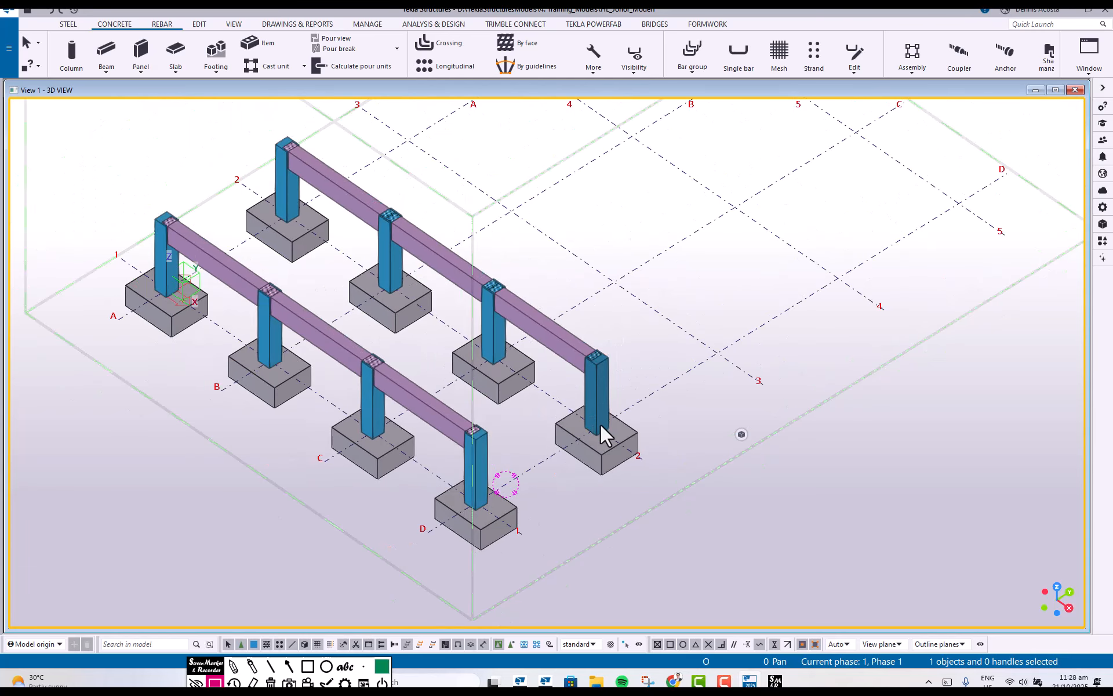
mouse_move(600, 424)
middle_mouse_down("ctrl")
mouse_move(597, 446)
mouse_move(550, 417)
mouse_move(582, 413)
middle_mouse_up("ctrl")
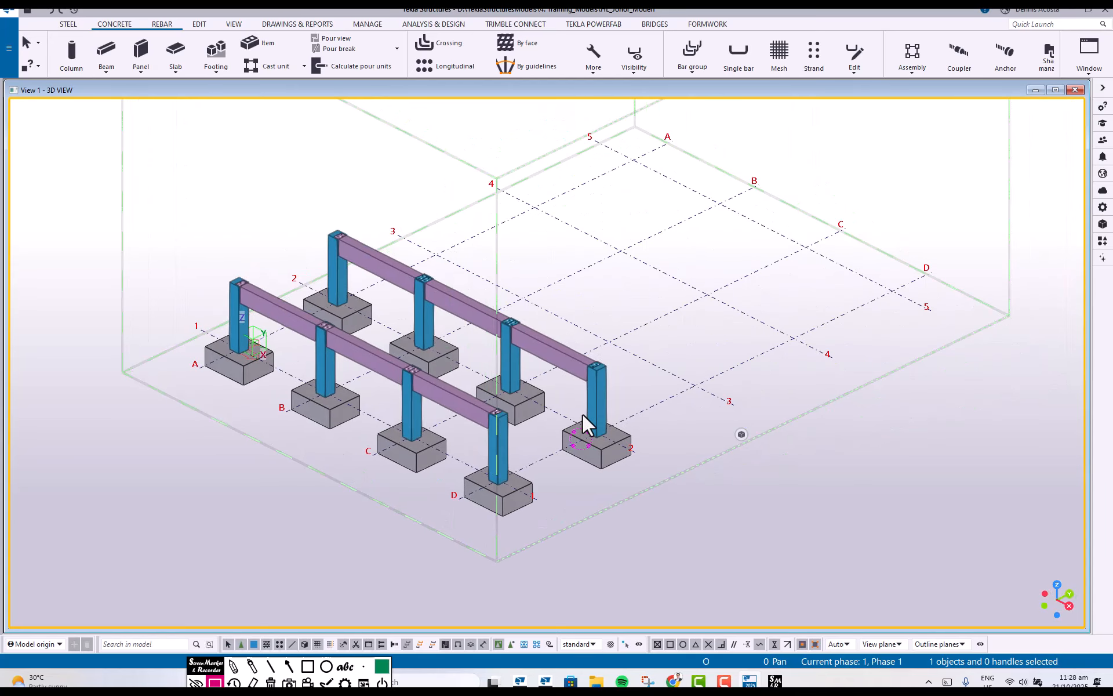
scroll(509, 412, "up", 2)
middle_click_drag(509, 412, 576, 367)
scroll(601, 367, "up", 2)
scroll(576, 367, "down", 3)
scroll(603, 392, "down", 2)
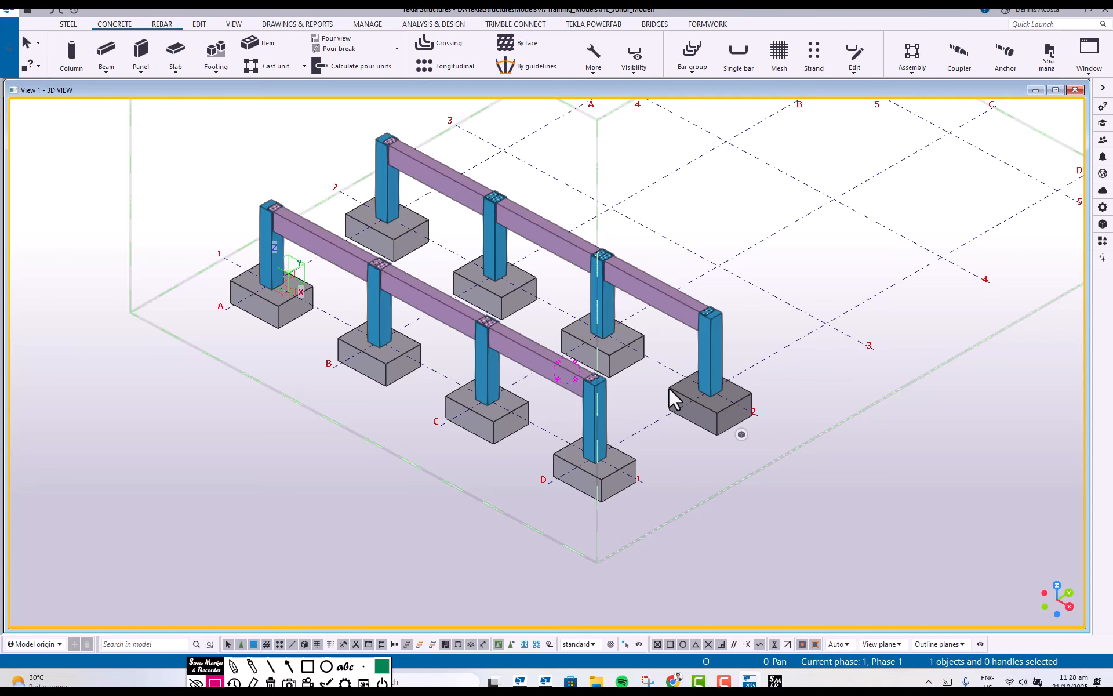
middle_click_drag(384, 280, 338, 301)
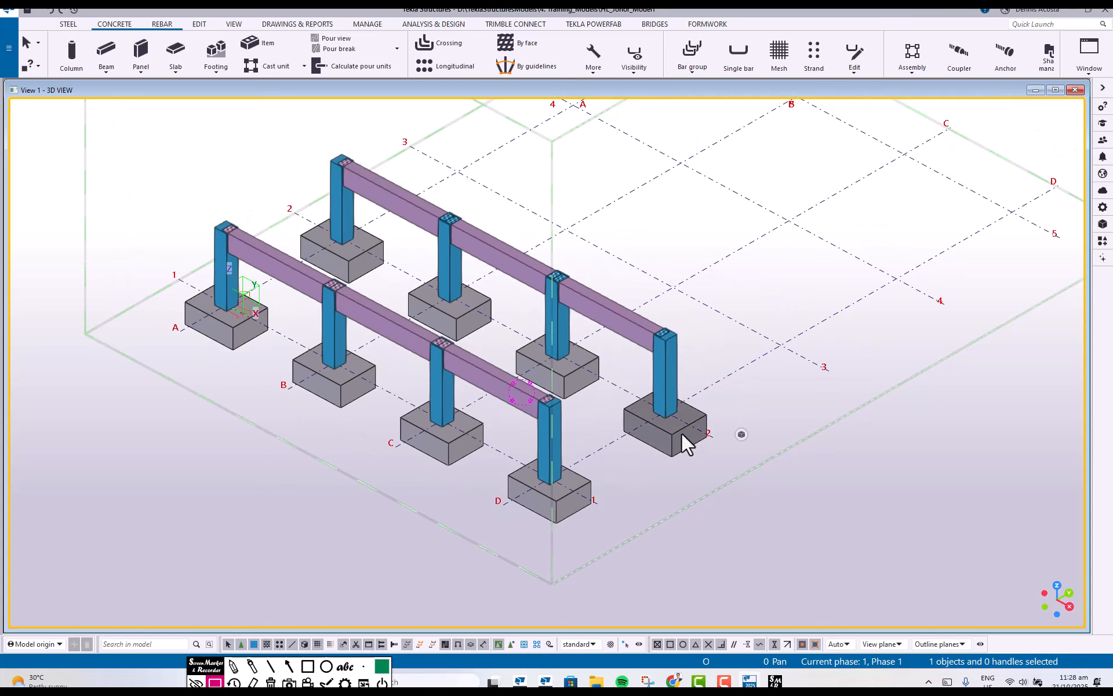
Model a precast beam along grid line D between the top centres of the columns at D/1 and D/2
left_click(107, 52)
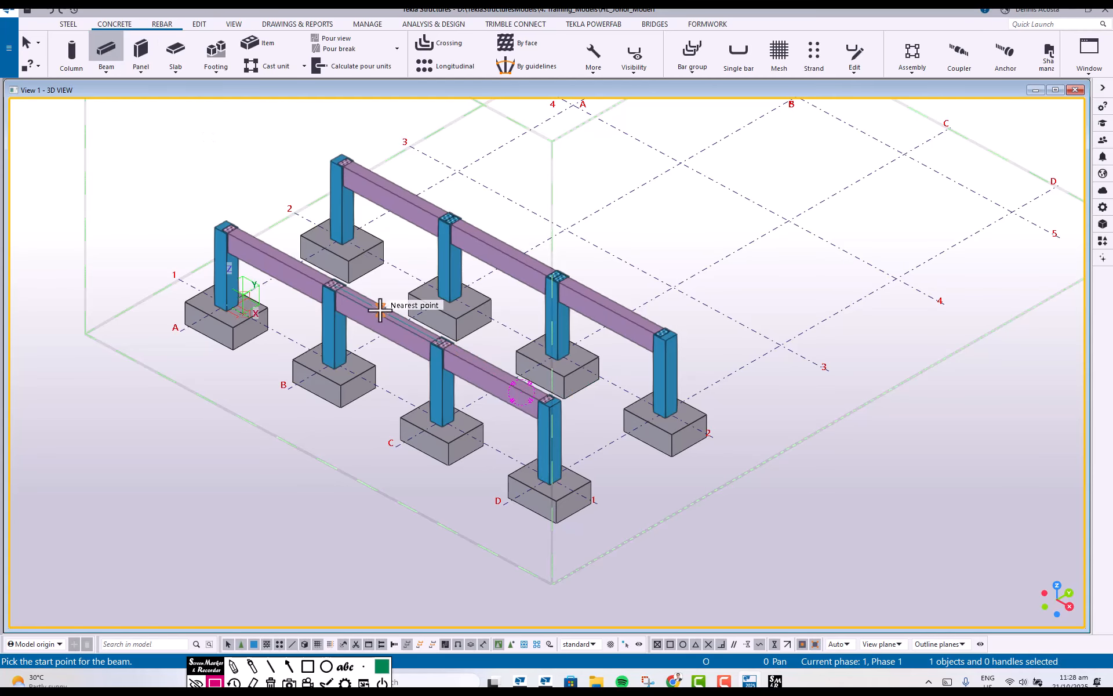
scroll(597, 400, "up", 5)
scroll(570, 380, "up", 1)
middle_click_drag(570, 380, 451, 441)
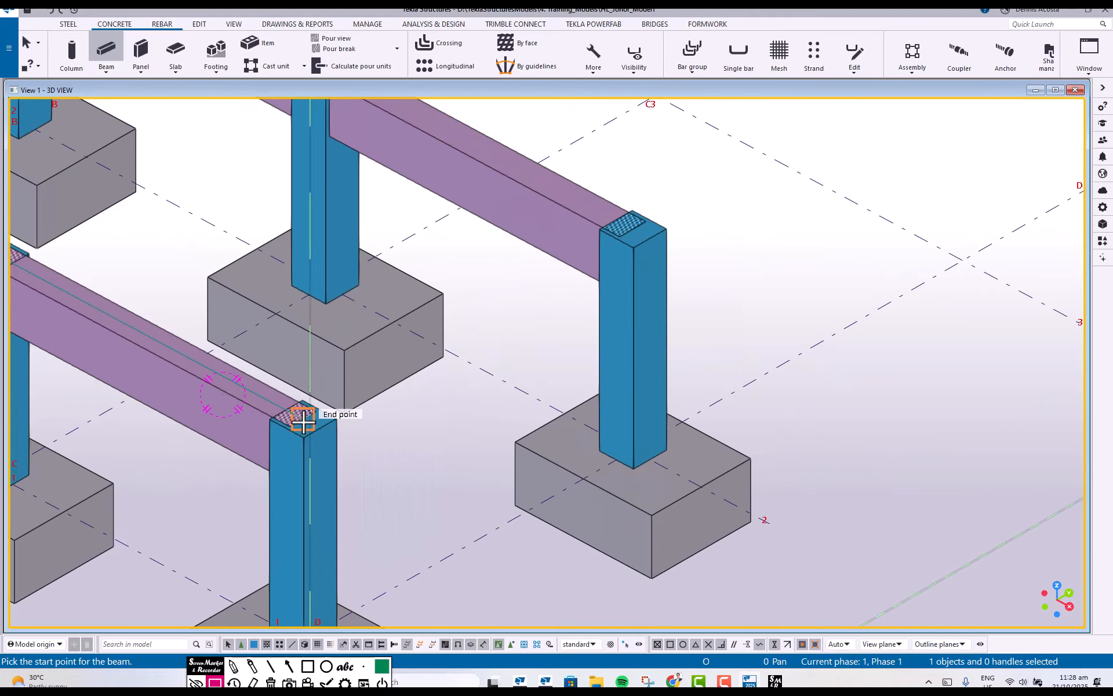
left_click(303, 421)
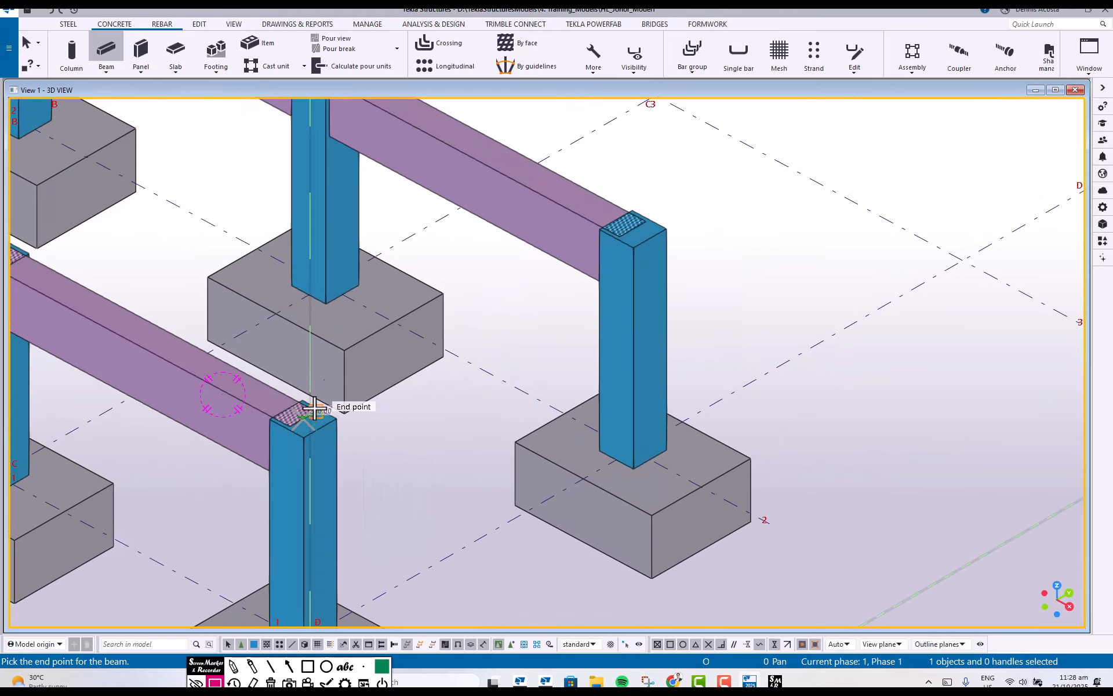
left_click(635, 226)
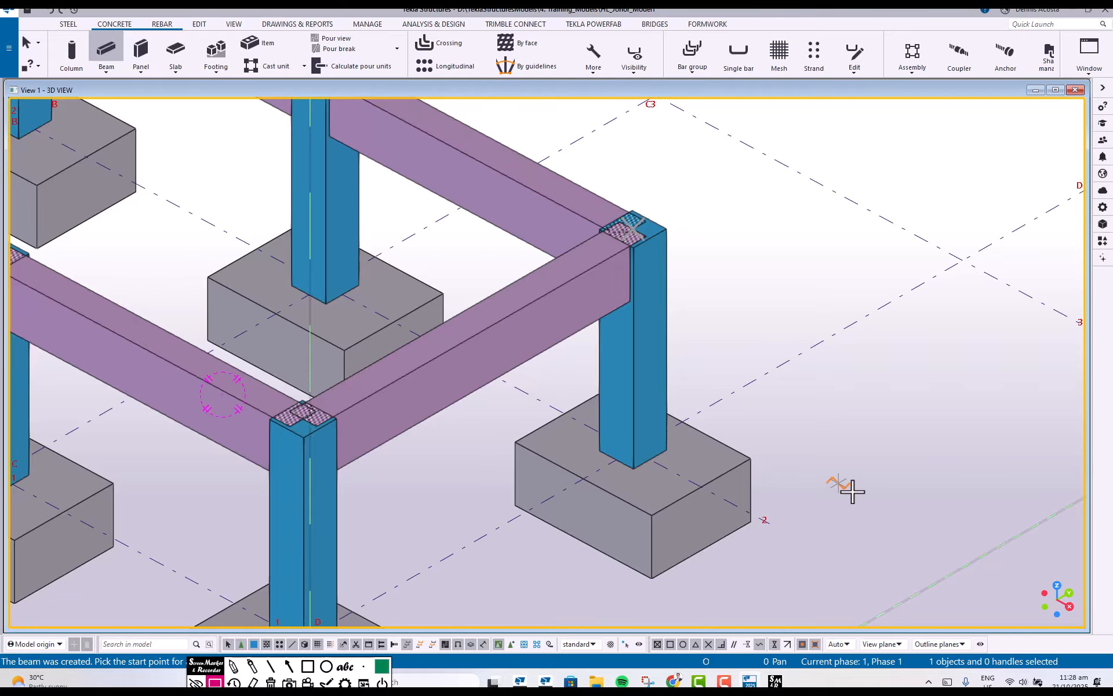
scroll(868, 495, "down", 1)
scroll(868, 495, "down", 2)
middle_click_drag(569, 390, 728, 486)
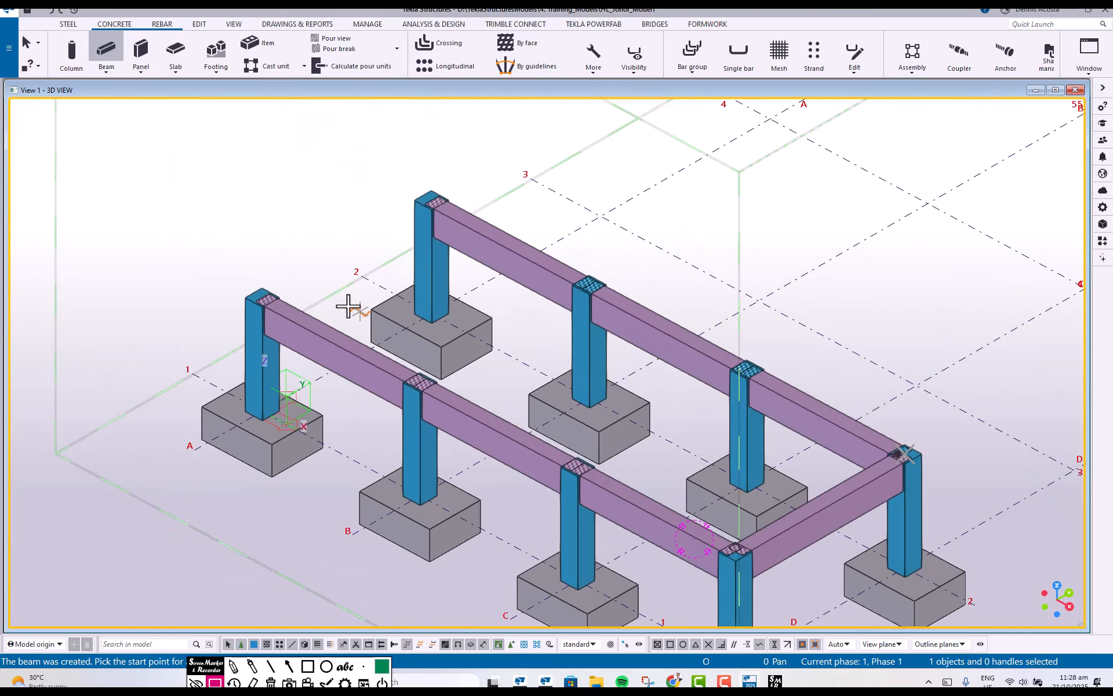
Create a concrete beam between the column tops at grid intersections A/1 and A/2, and end the command
left_click(263, 296)
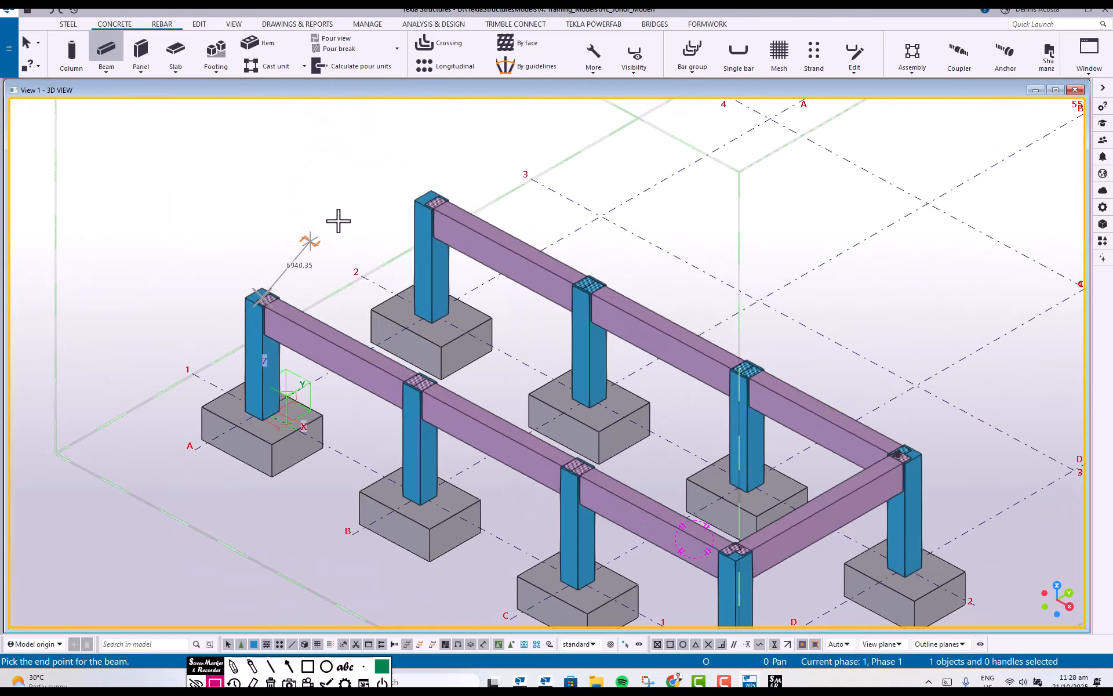
left_click(430, 198)
right_click(426, 139)
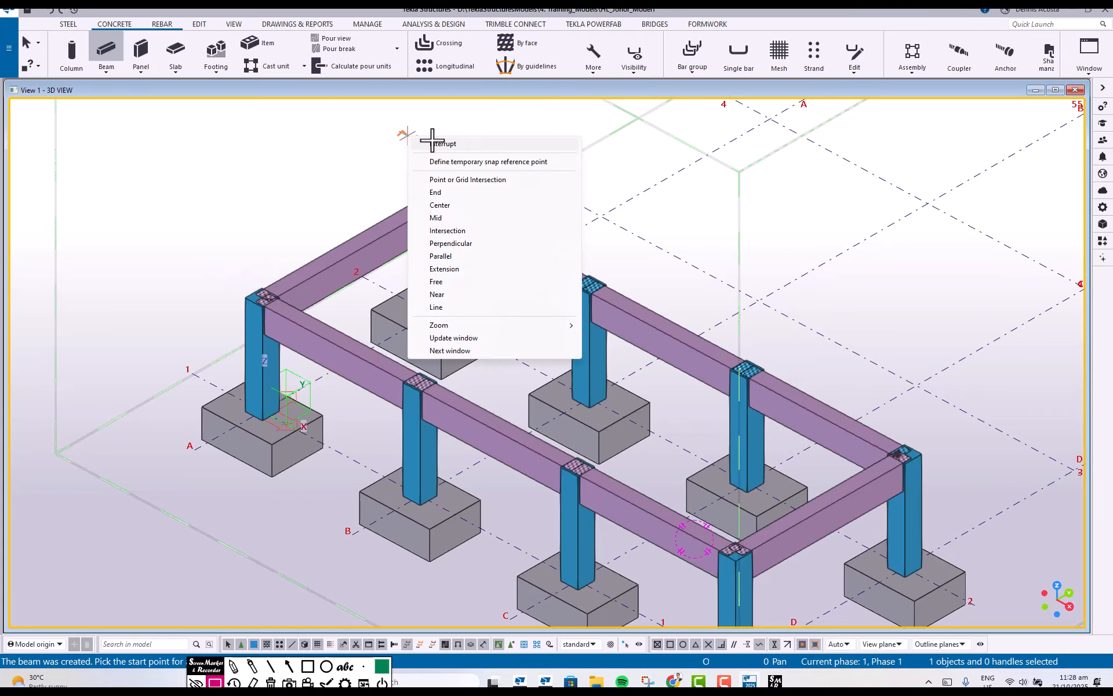
left_click(495, 140)
Select the footings, columns and beams on grid line 2 with both beams connecting to line 1, and start a linear copy
scroll(809, 465, "down", 1)
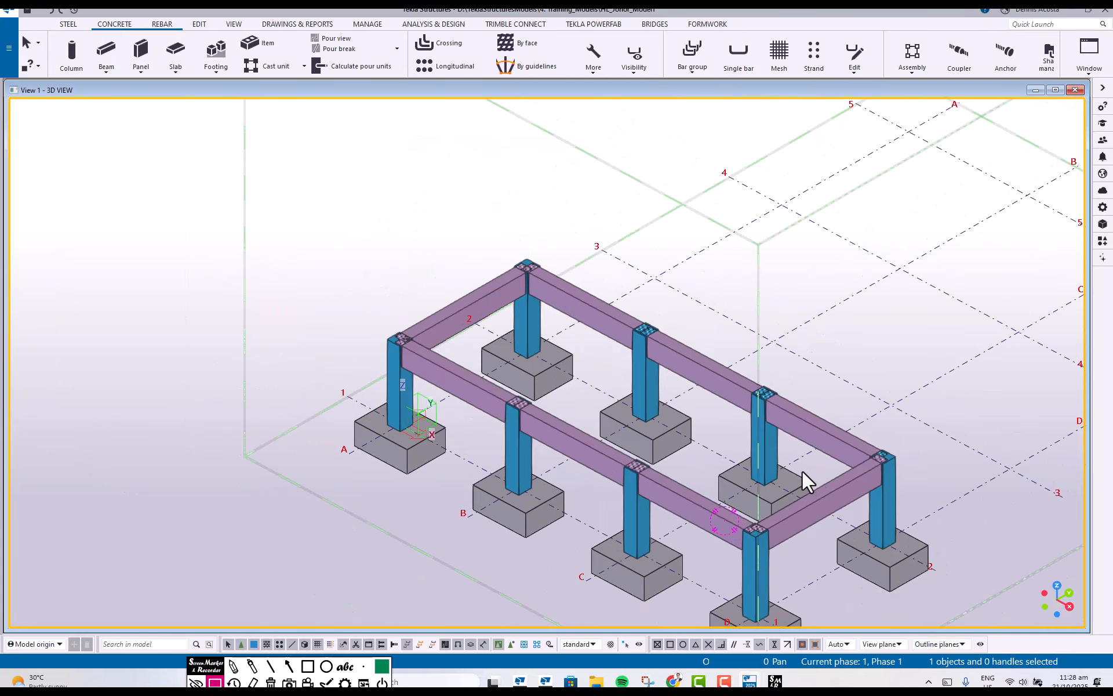
middle_click_drag(802, 471, 872, 398, "ctrl")
middle_click_drag(730, 427, 645, 439, "ctrl")
scroll(785, 444, "up", 2)
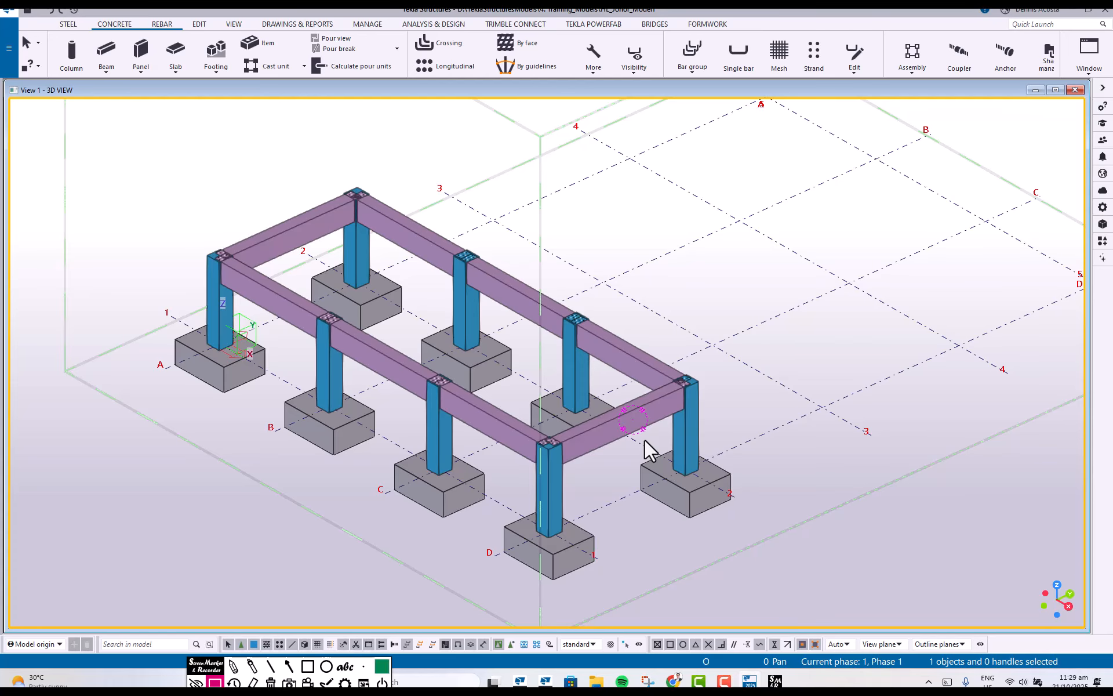
scroll(645, 439, "down", 3)
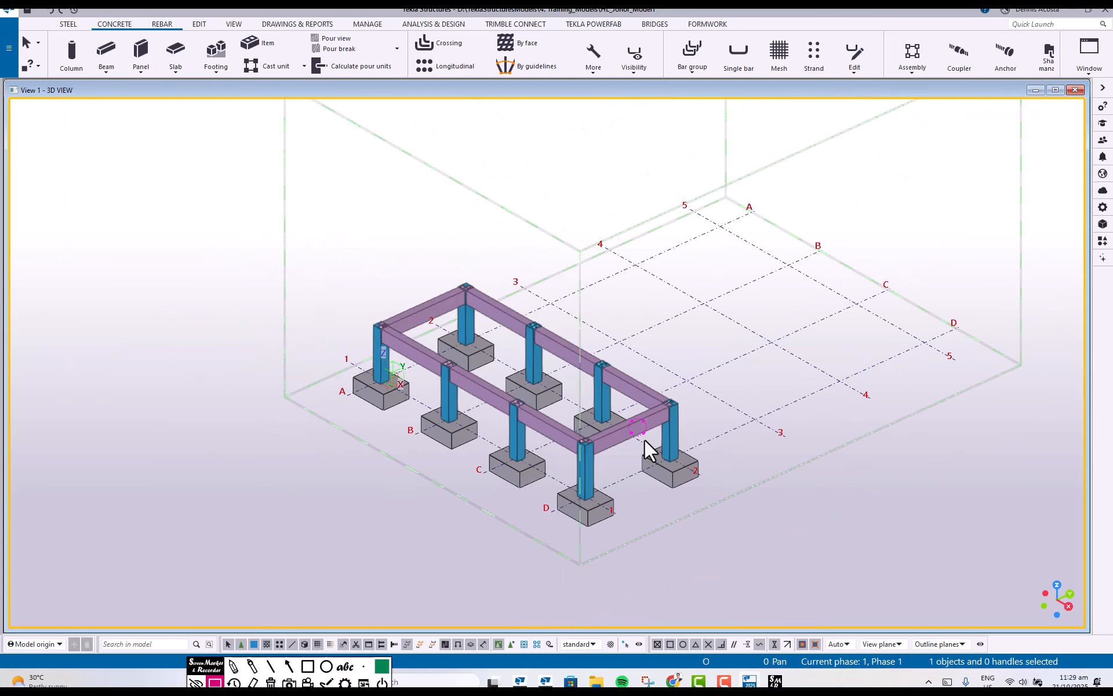
middle_click_drag(644, 439, 598, 390, "ctrl")
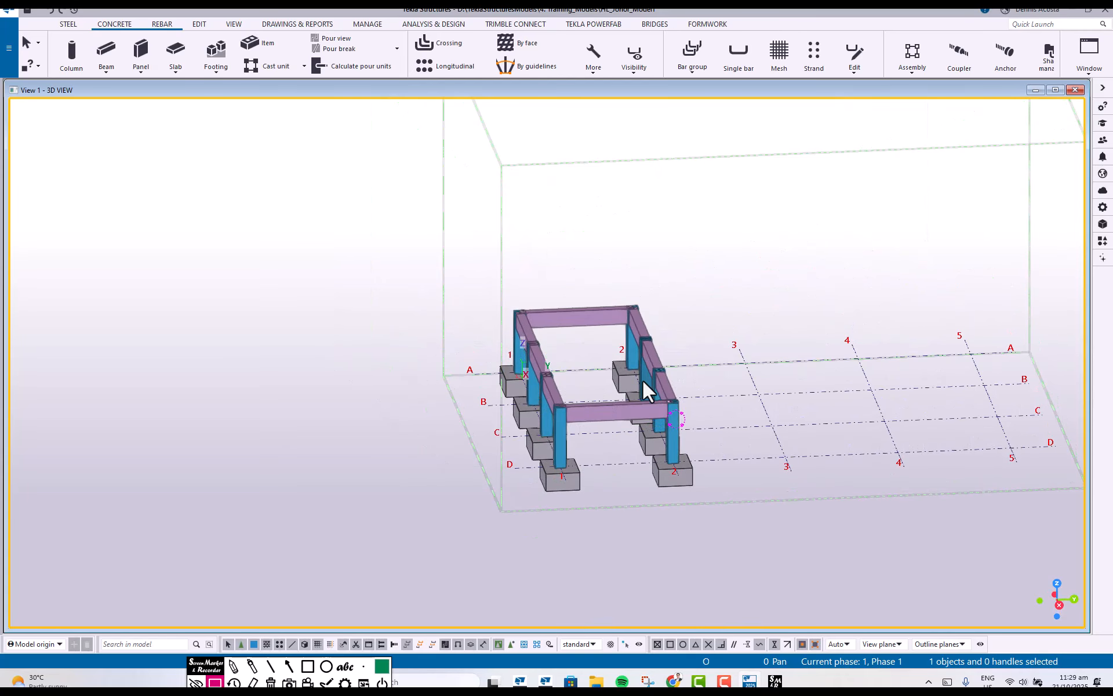
middle_click_drag(696, 401, 688, 217, "ctrl")
left_click_drag(691, 154, 488, 542)
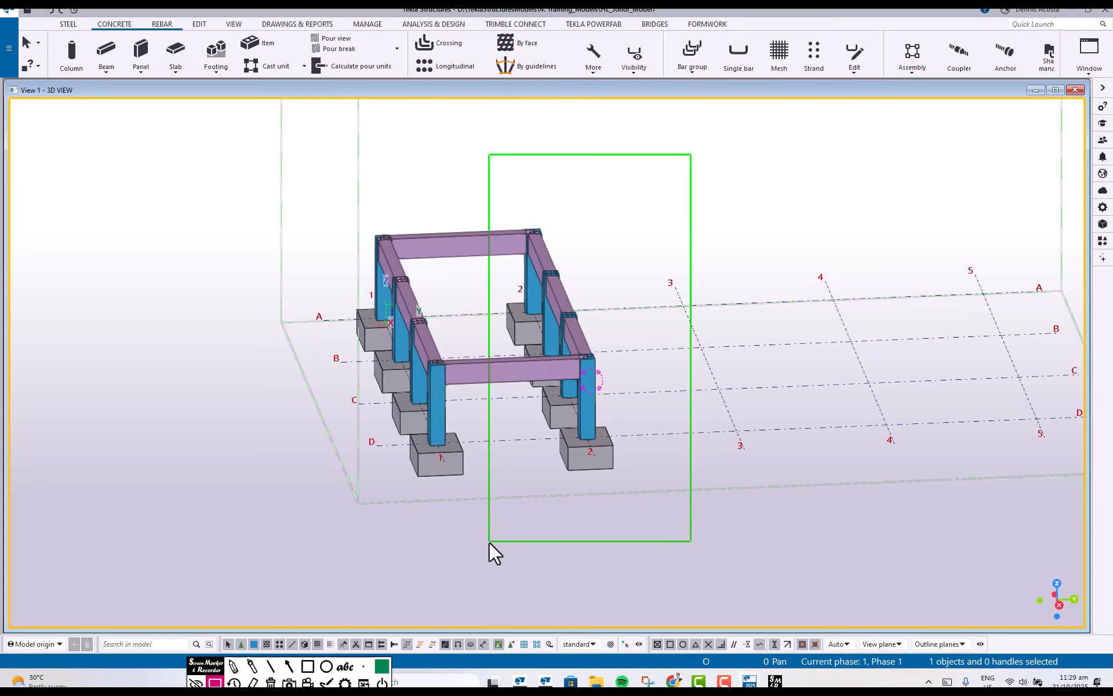
left_click_drag(488, 542, 489, 541)
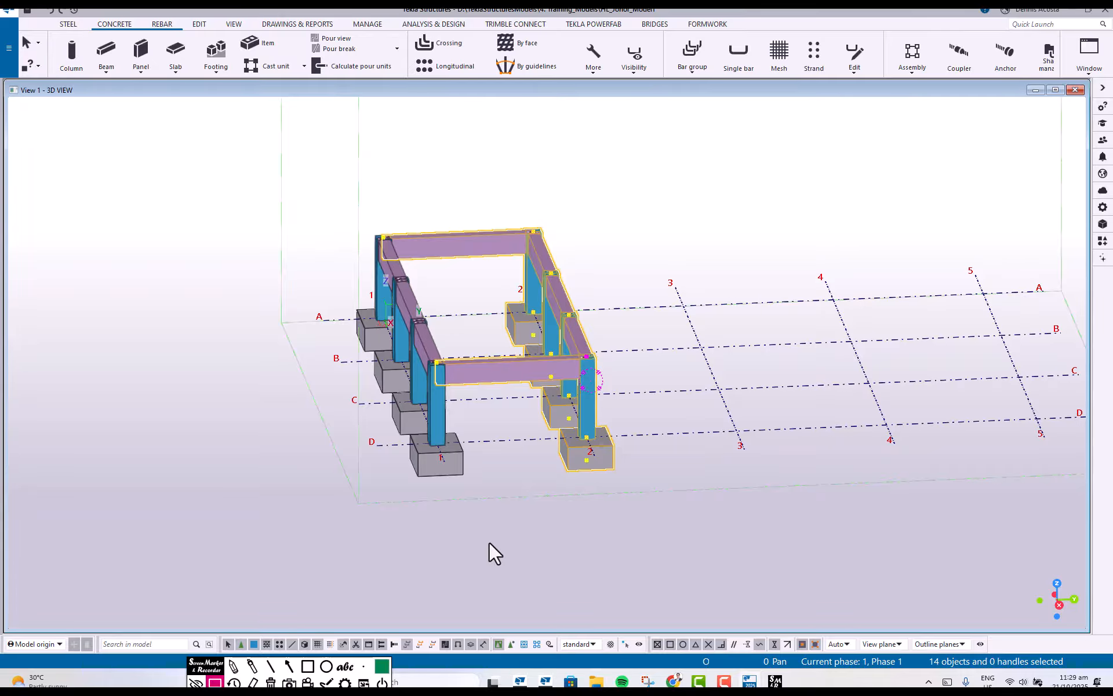
mouse_move(594, 481)
middle_mouse_down("ctrl")
mouse_move(655, 490)
mouse_move(602, 420)
middle_mouse_up("ctrl")
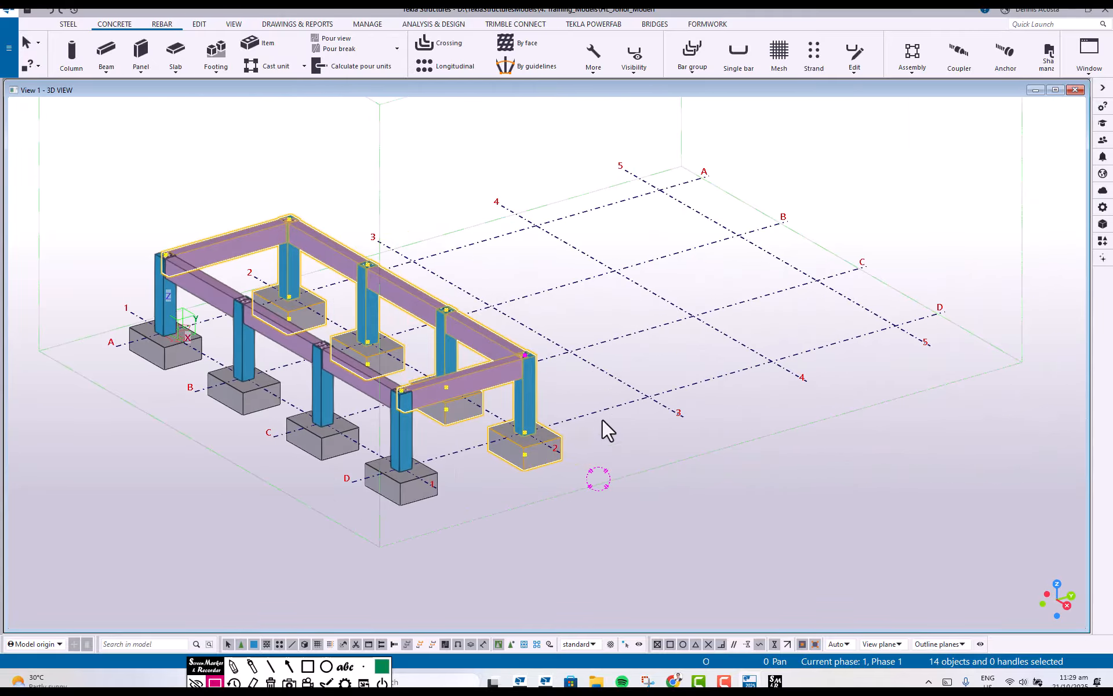
right_click(514, 382)
mouse_move(580, 414)
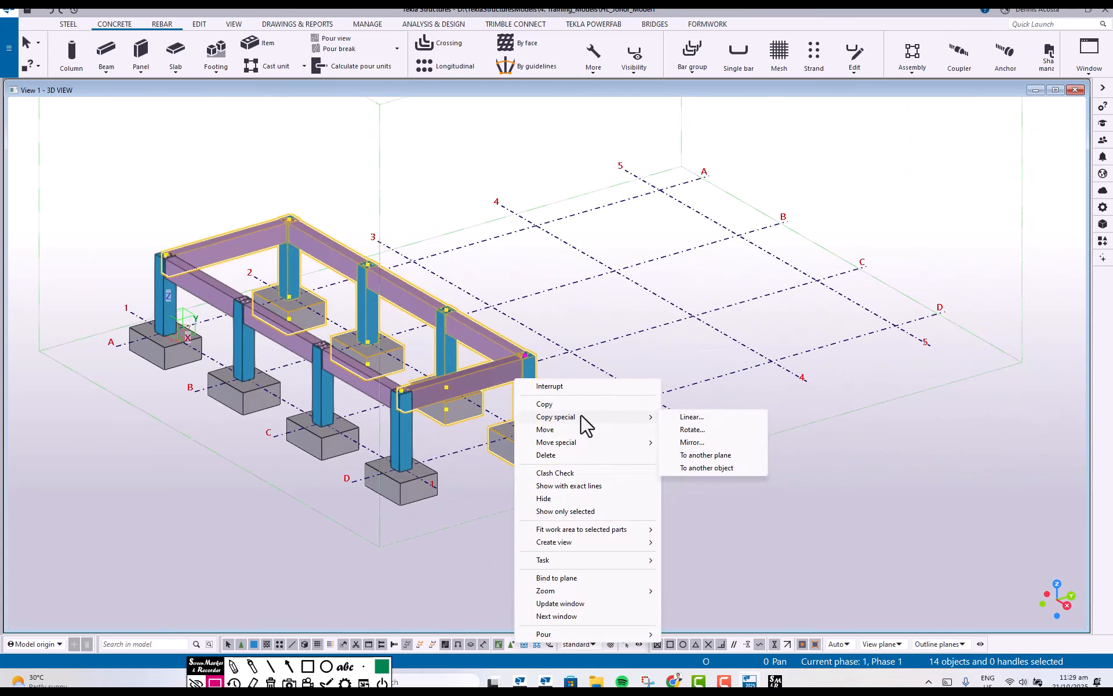
left_click(691, 416)
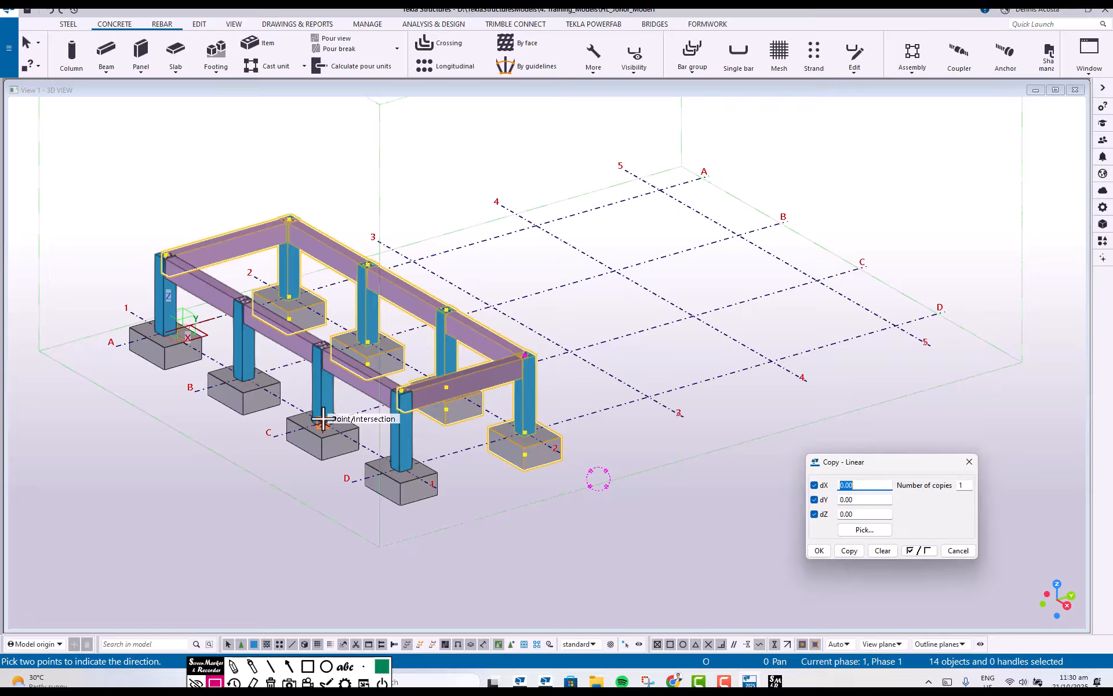
left_click(233, 665)
mouse_move(815, 243)
left_mouse_down()
mouse_move(1045, 515)
mouse_move(1067, 581)
mouse_move(1049, 571)
mouse_move(1060, 620)
mouse_move(1046, 574)
left_mouse_up()
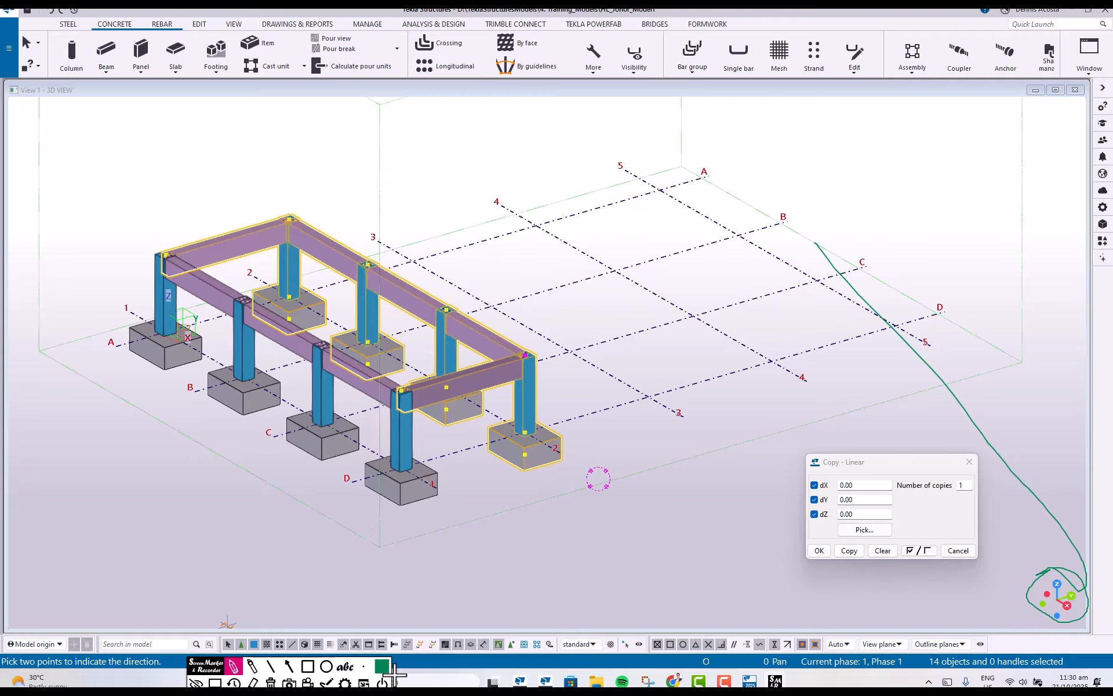
left_click(270, 682)
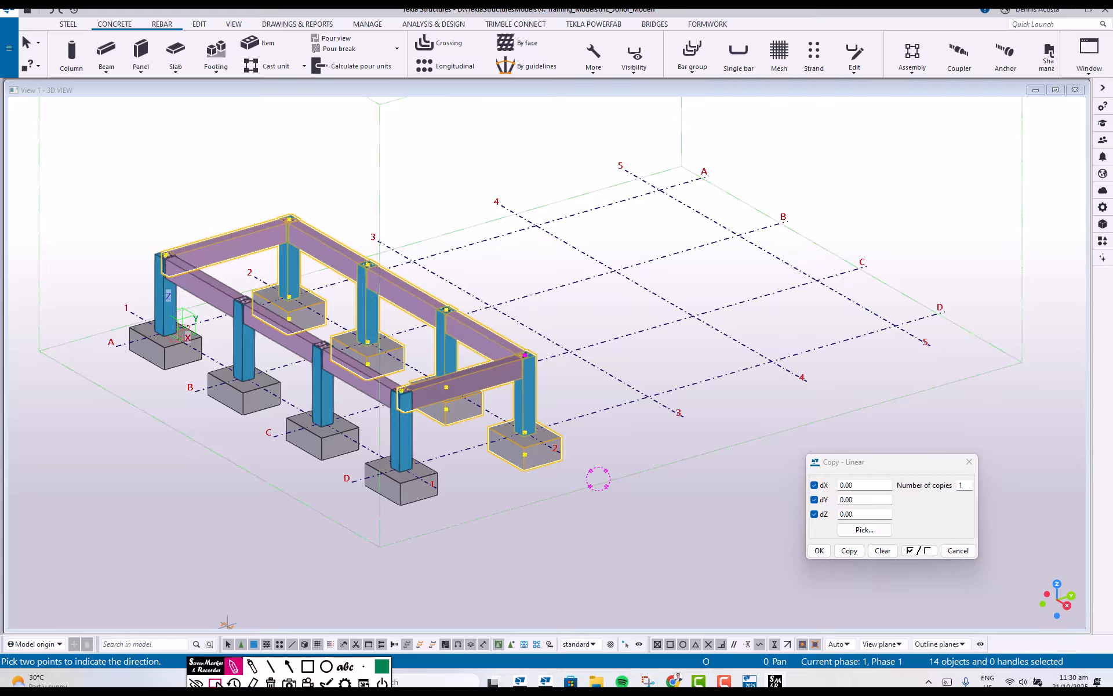
left_click(215, 682)
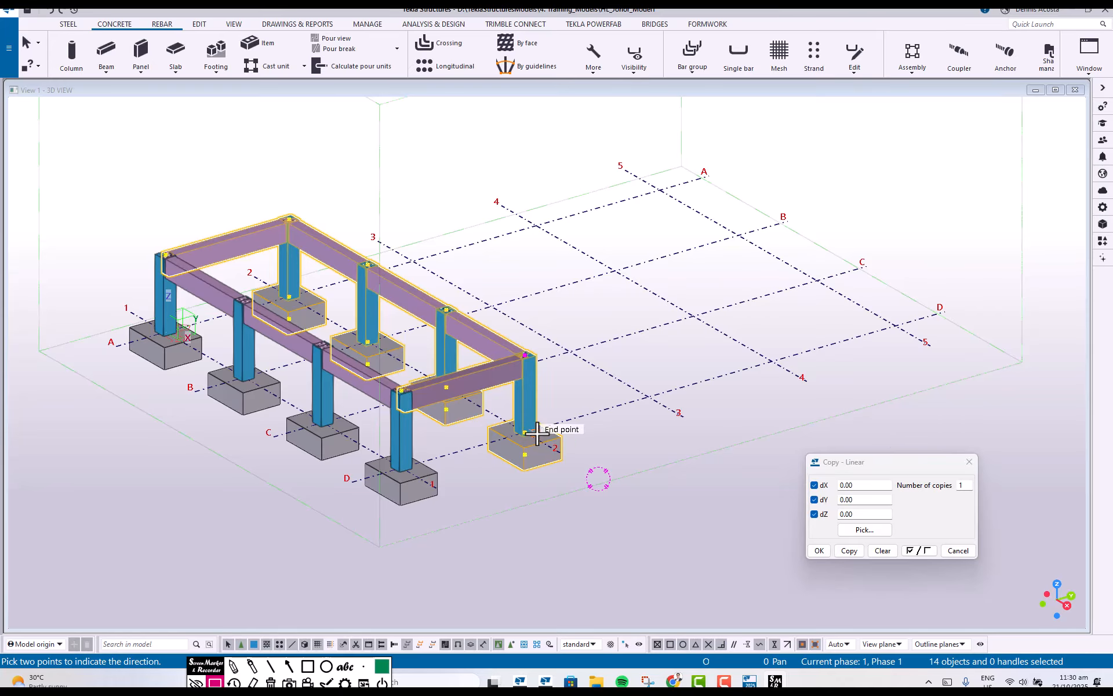
Make 3 linear copies of the selected frame at dY 5000.00, using the spacing between D/3 and D/4, and end the command
left_click(645, 399)
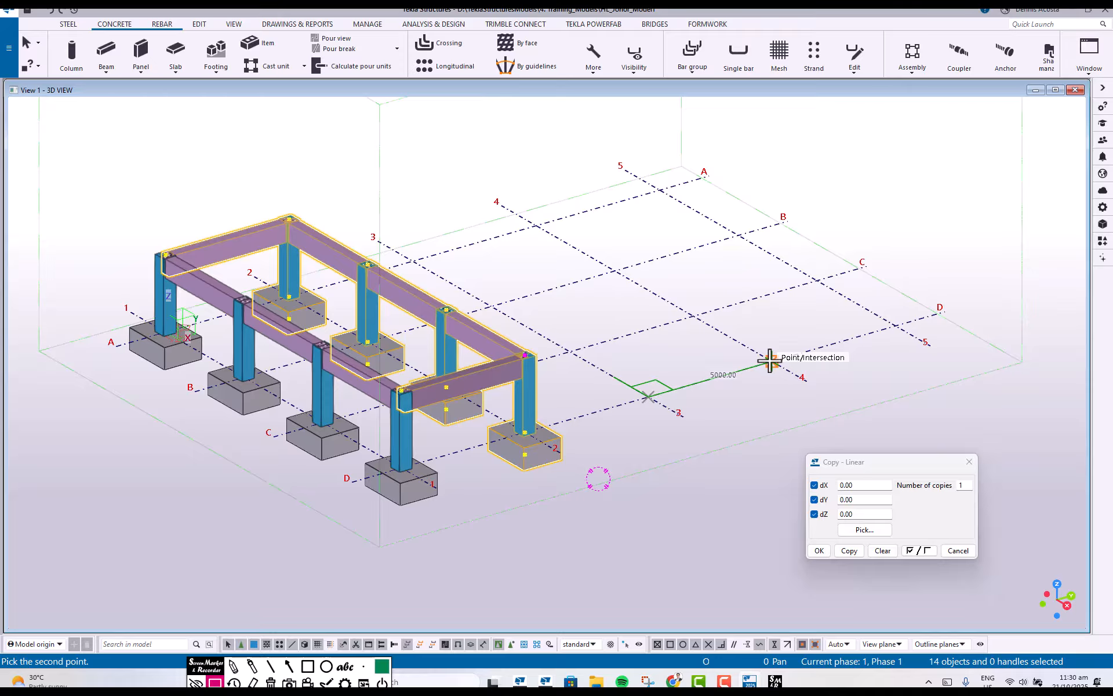
left_click(769, 360)
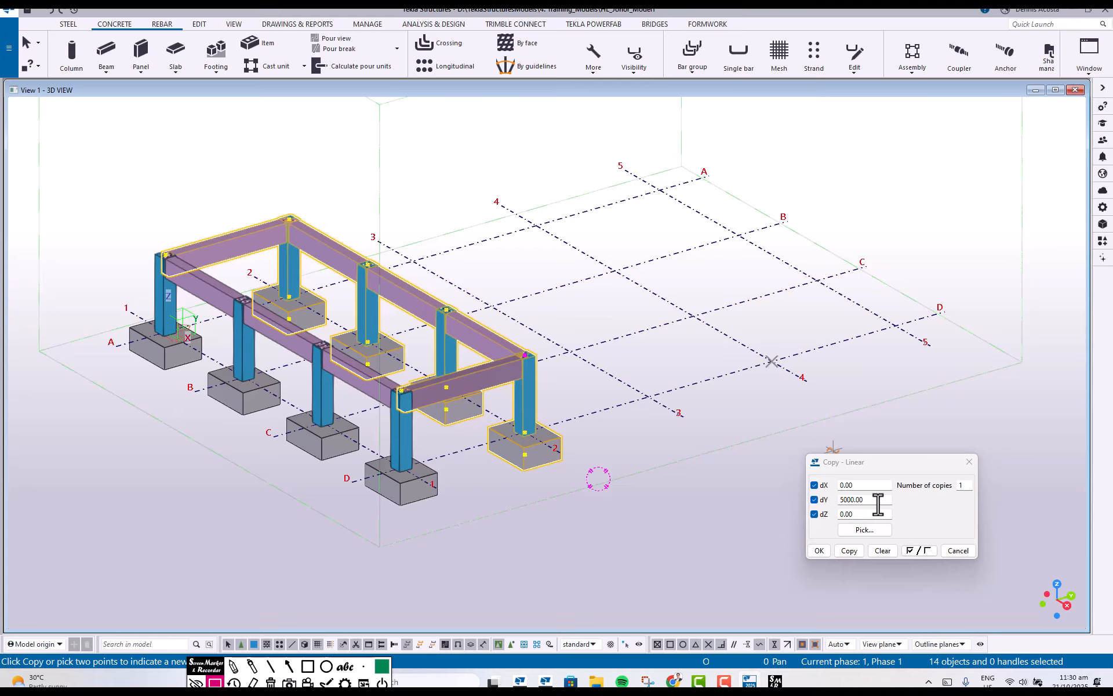
double_click(967, 488)
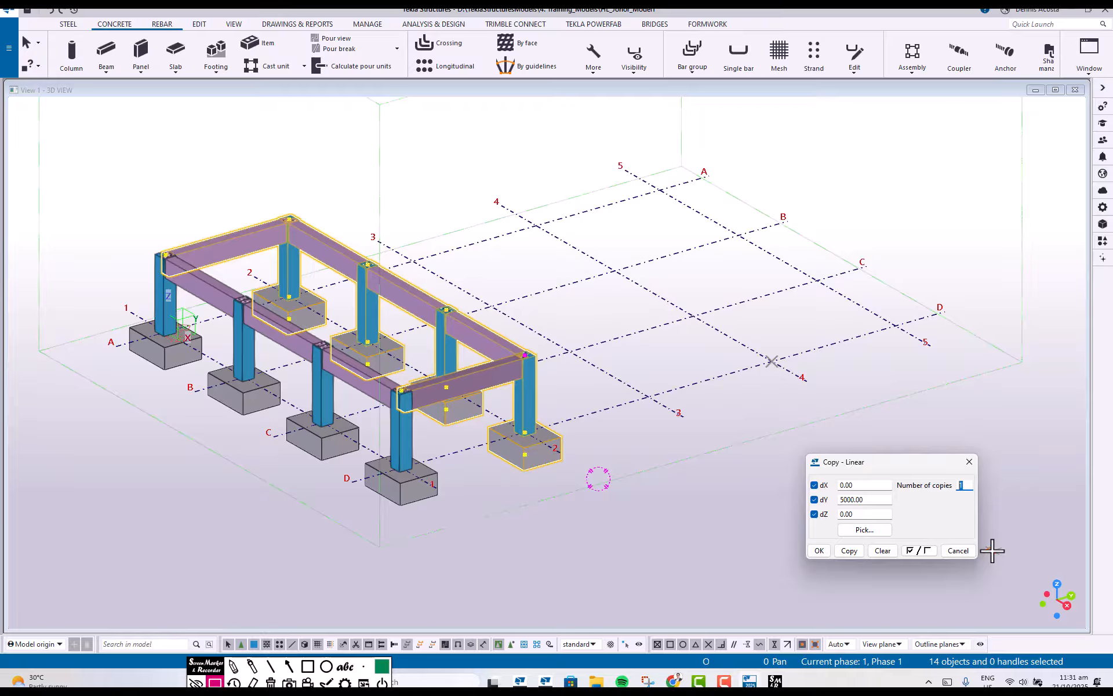
type("3")
left_click(850, 550)
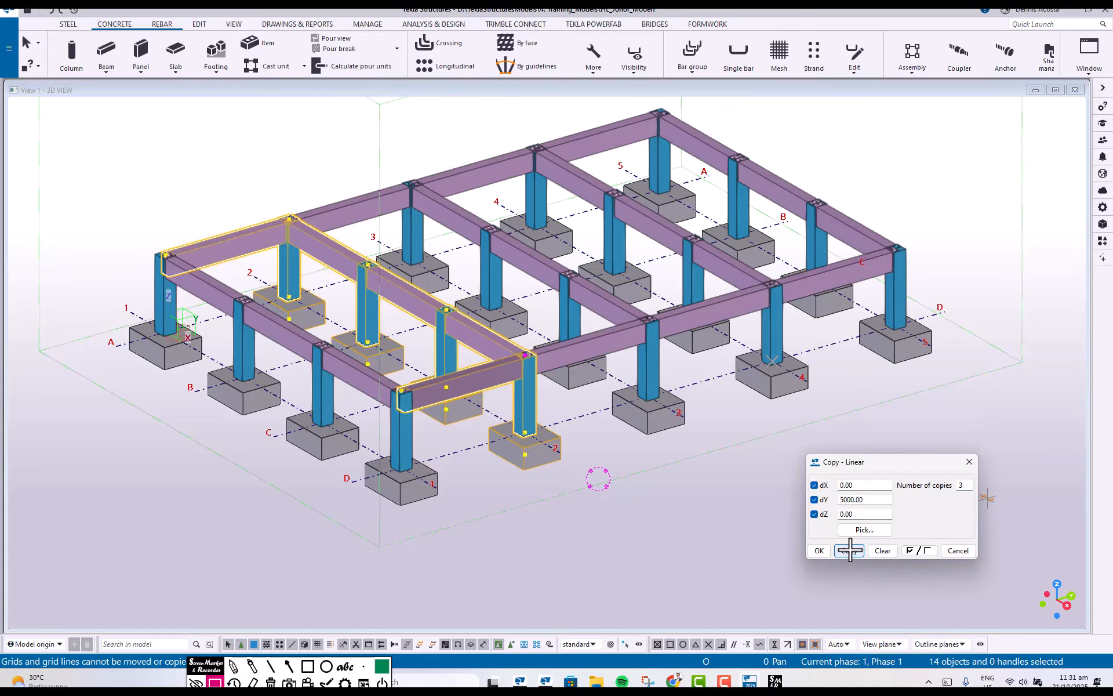
right_click(939, 197)
left_click(969, 206)
left_click(949, 196)
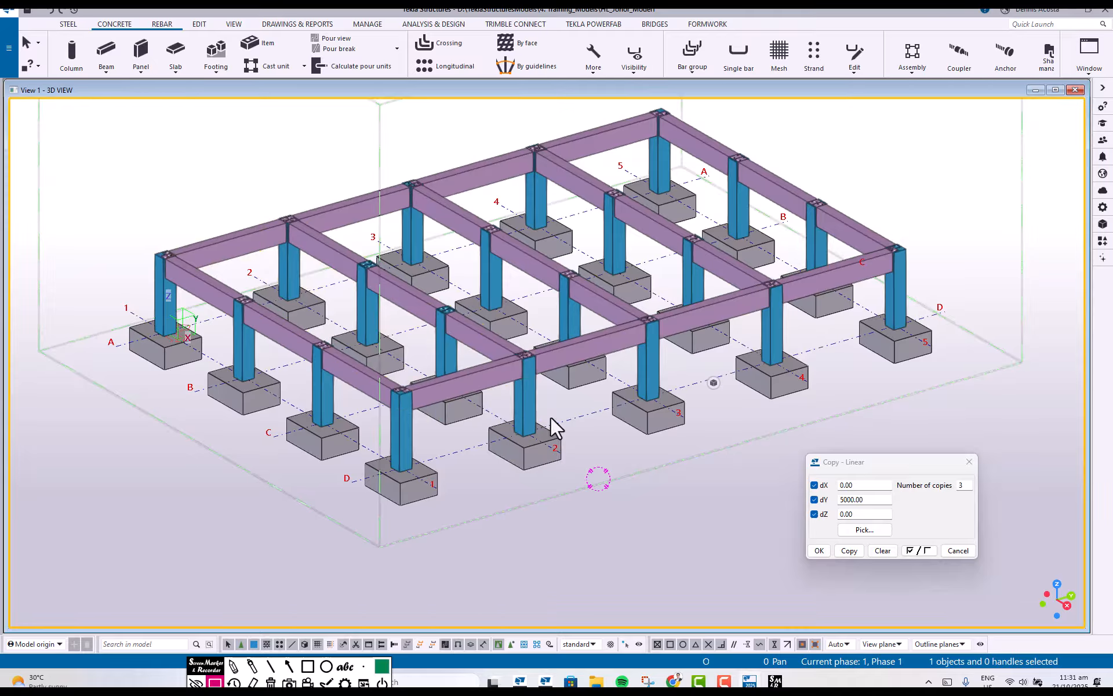
Examine the copied footings, columns and beams across the grid from several angles, and dismiss the linear copy settings
mouse_move(518, 422)
middle_mouse_down("ctrl")
mouse_move(588, 444)
mouse_move(674, 433)
mouse_move(588, 454)
mouse_move(520, 429)
middle_mouse_up("ctrl")
scroll(618, 422, "down", 5)
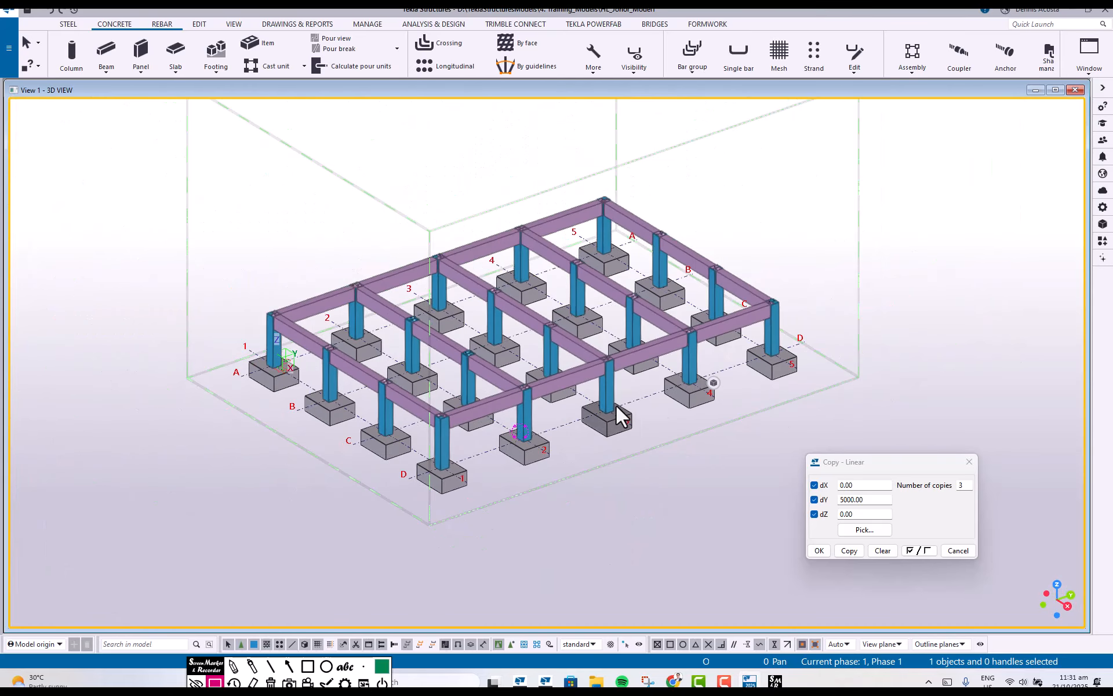
scroll(666, 403, "up", 3)
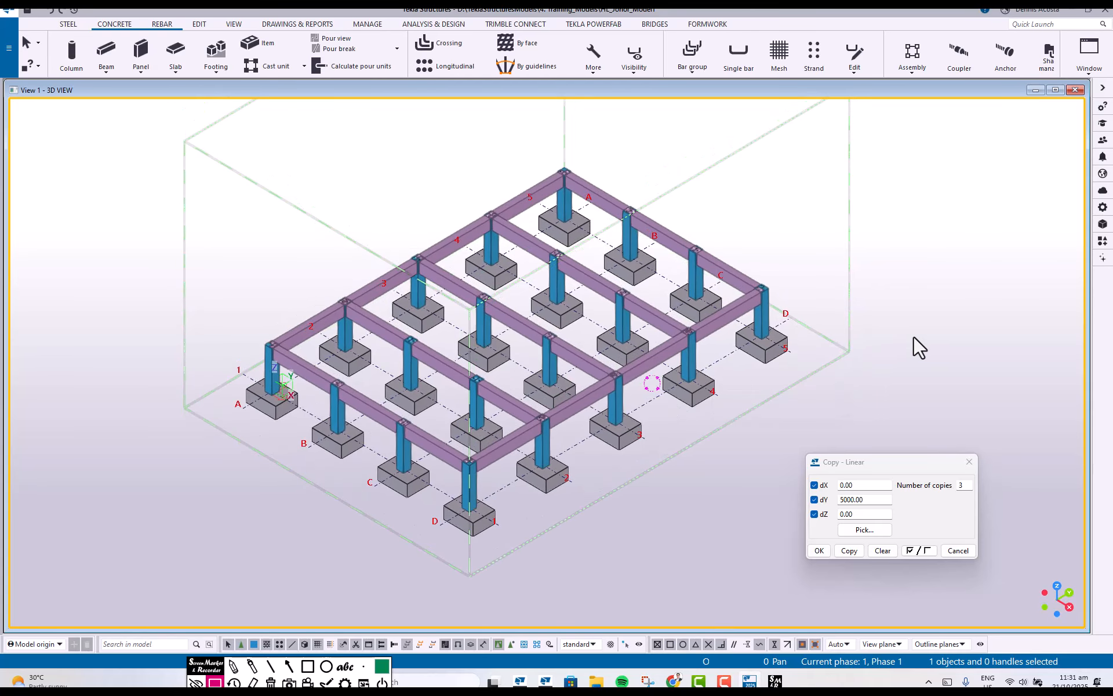
scroll(653, 427, "up", 4)
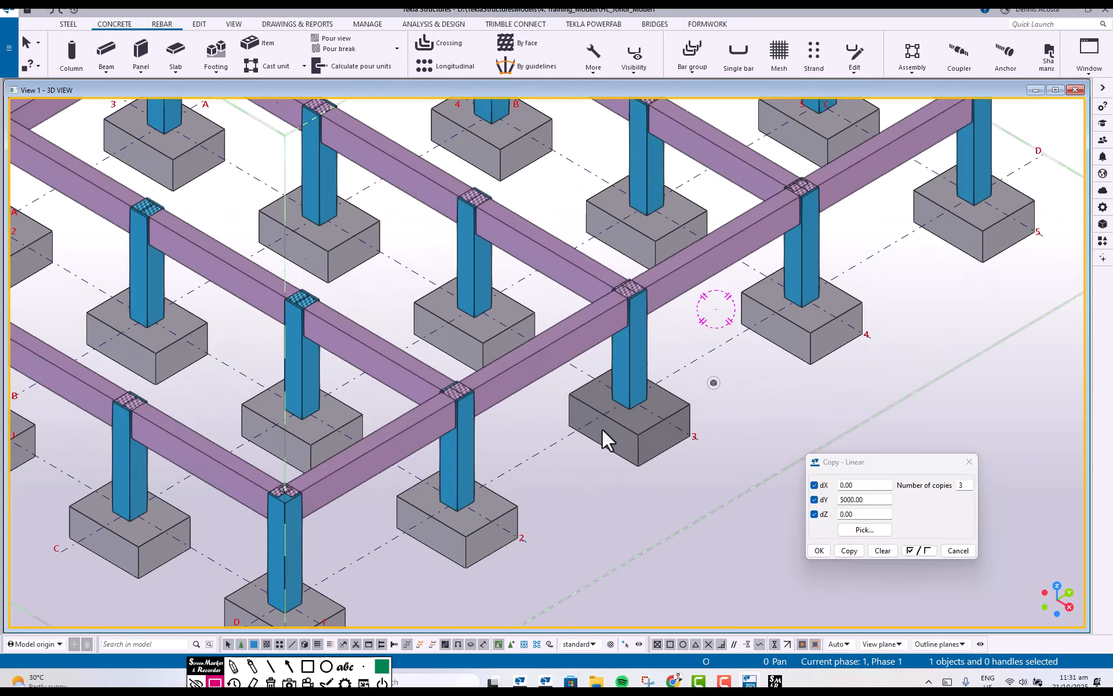
scroll(603, 440, "down", 2)
middle_click_drag(695, 410, 689, 383, "ctrl")
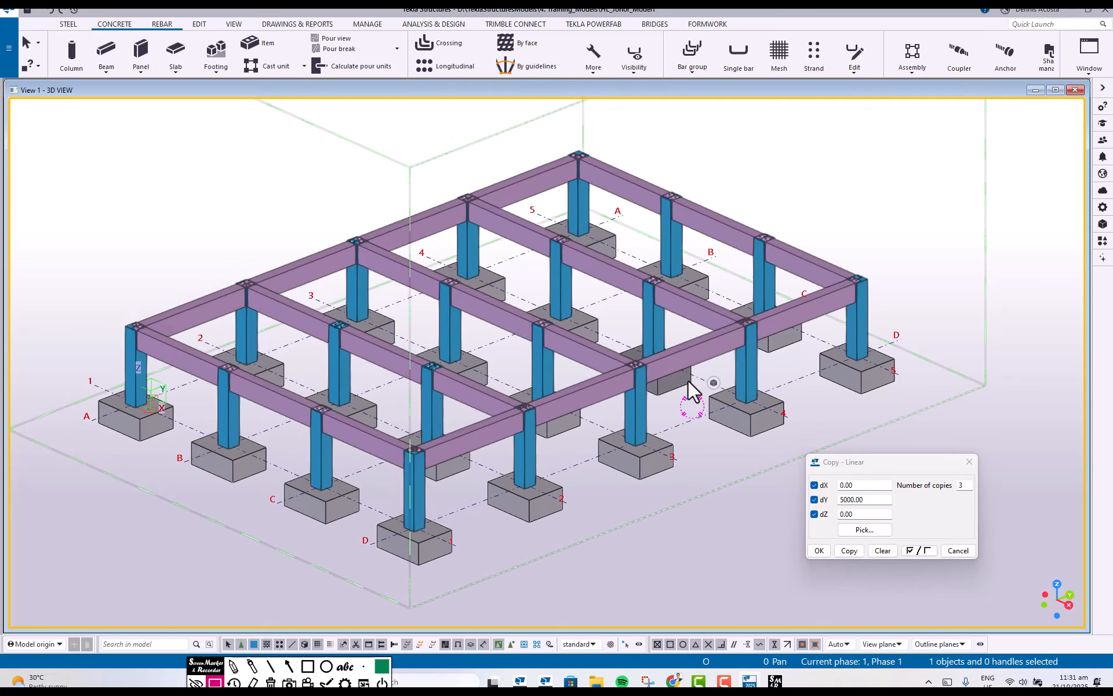
left_click(982, 679)
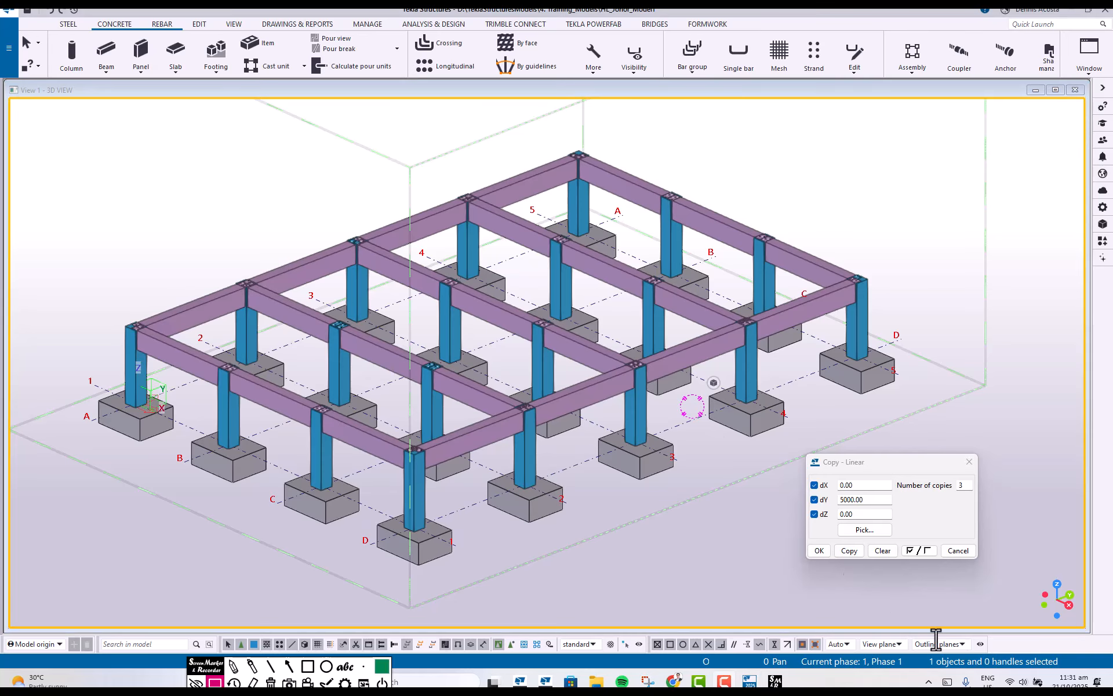
middle_click_drag(484, 408, 603, 449, "ctrl")
scroll(495, 413, "down", 1)
scroll(597, 452, "up", 4)
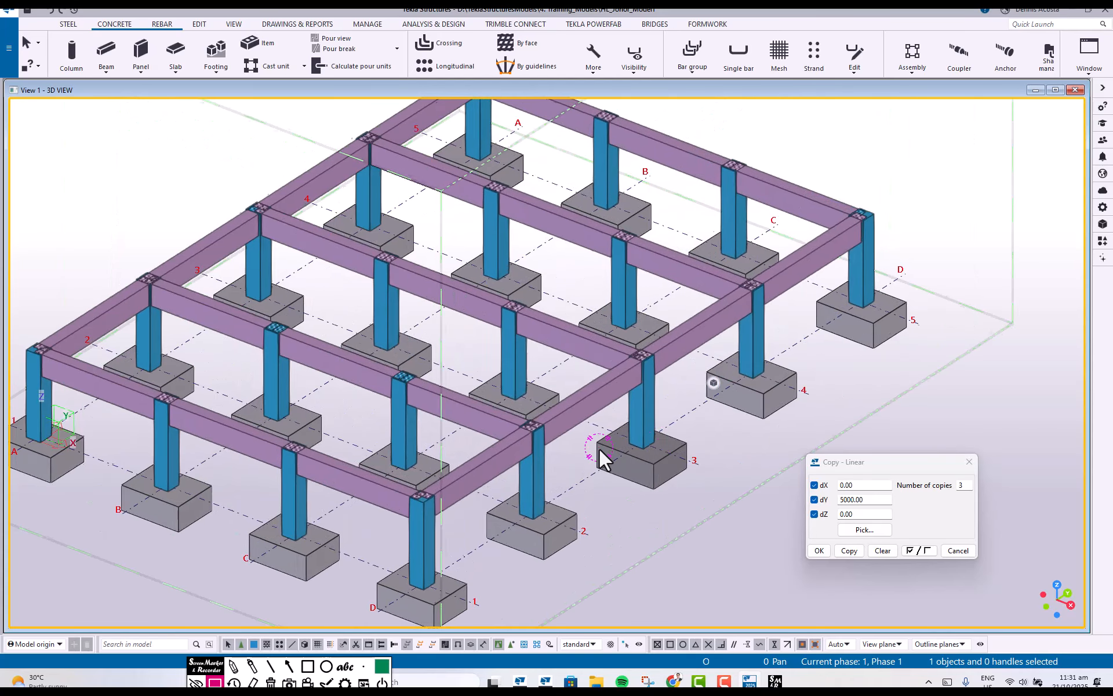
middle_click_drag(752, 422, 821, 428)
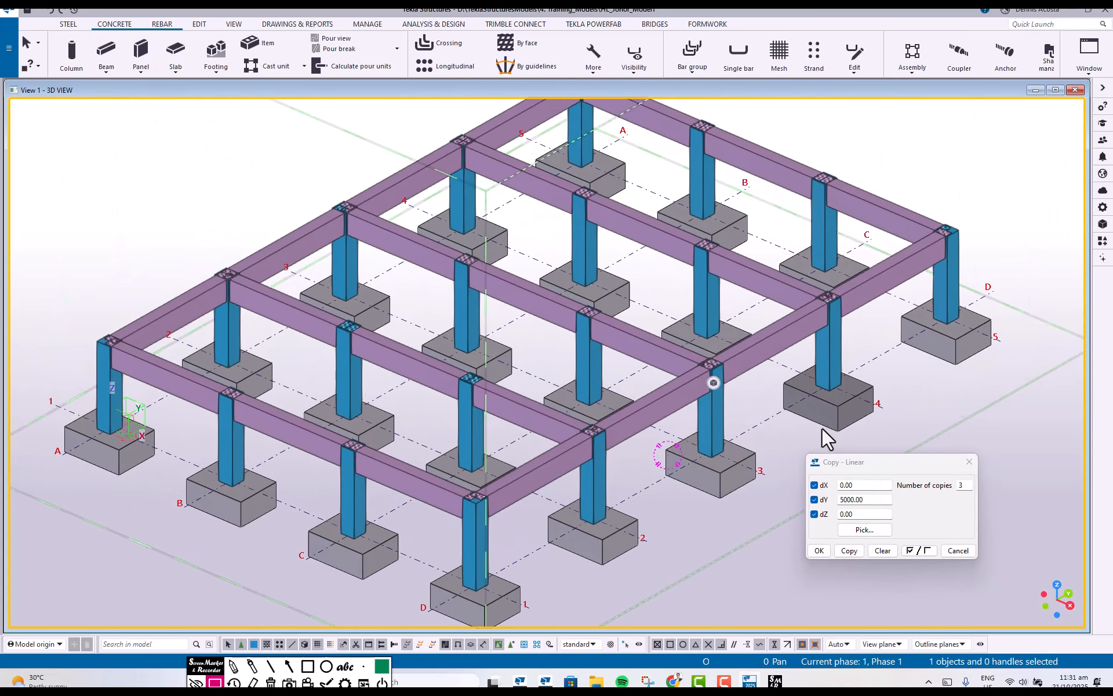
scroll(820, 428, "down", 3)
left_click(969, 462)
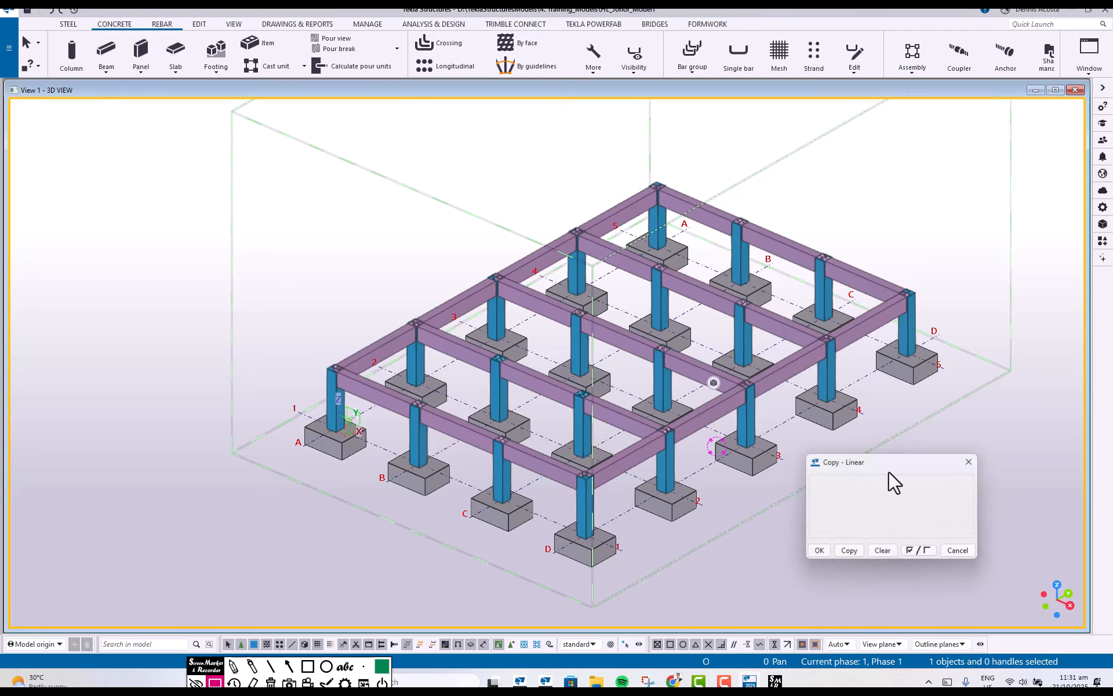
Annotate the empty area beside the model with a mostly red sketch of a slab spanning between an L-shaped and an inverted-T beam
middle_click_drag(749, 512, 655, 498)
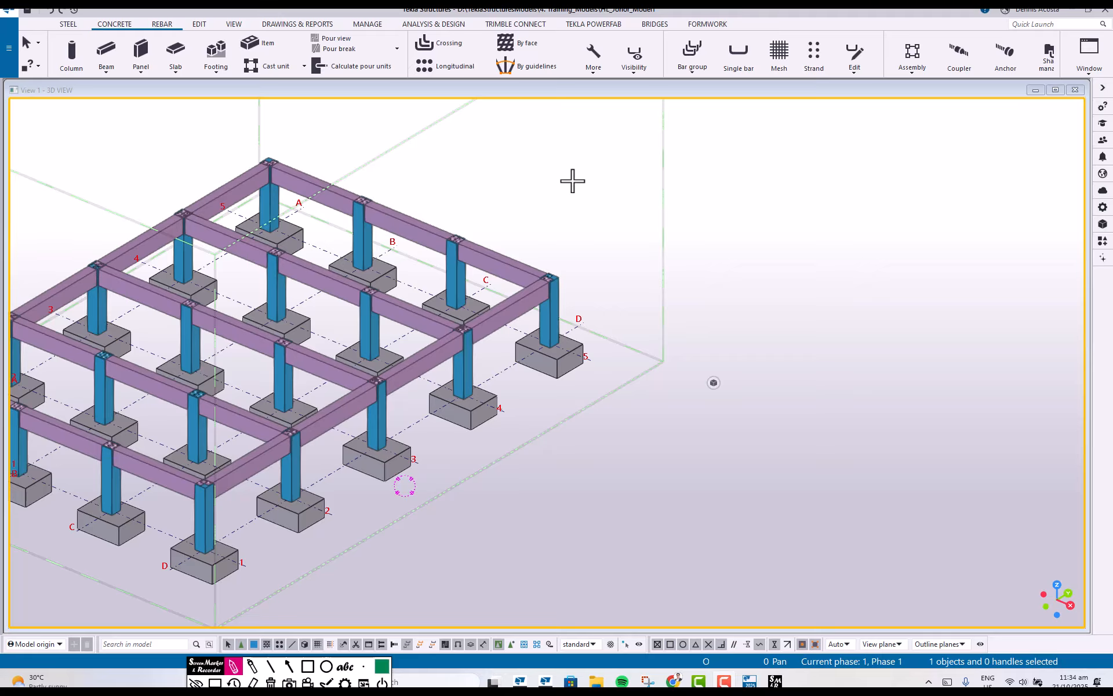
left_click_drag(610, 168, 608, 233)
left_click(383, 671)
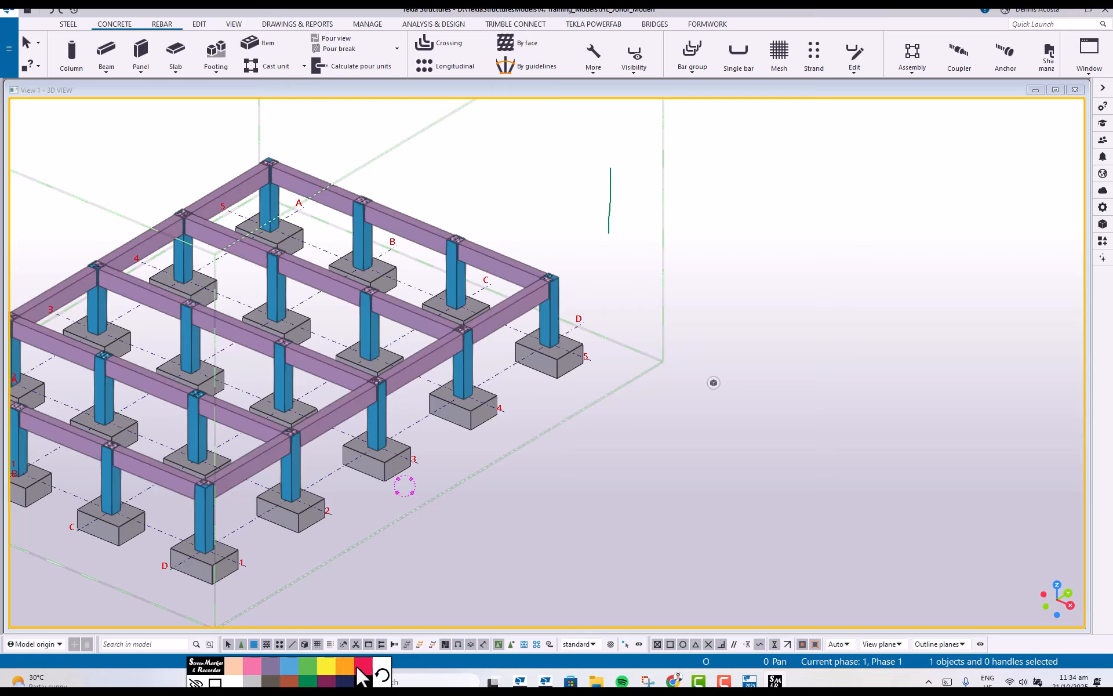
left_click(361, 667)
mouse_move(610, 166)
left_mouse_down()
mouse_move(634, 167)
mouse_move(662, 238)
mouse_move(610, 237)
left_mouse_up()
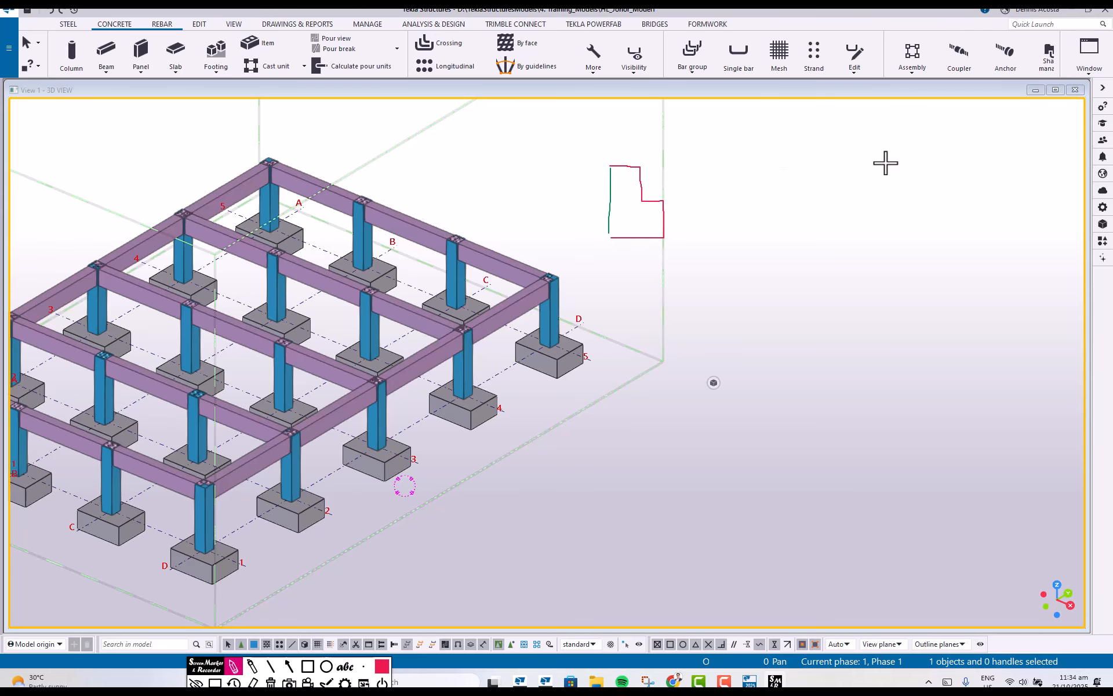
mouse_move(888, 186)
left_mouse_down()
mouse_move(874, 184)
mouse_move(873, 223)
mouse_move(931, 226)
mouse_move(934, 190)
mouse_move(888, 164)
left_mouse_up()
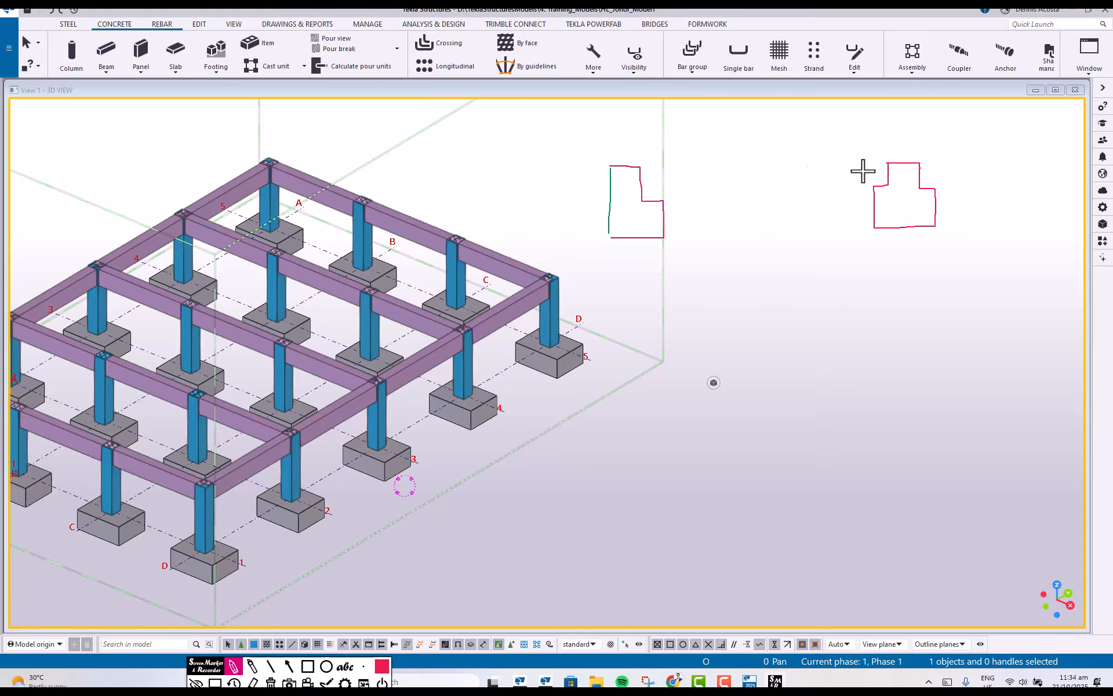
mouse_move(647, 168)
left_mouse_down()
mouse_move(703, 191)
mouse_move(870, 185)
mouse_move(842, 166)
mouse_move(648, 170)
left_mouse_up()
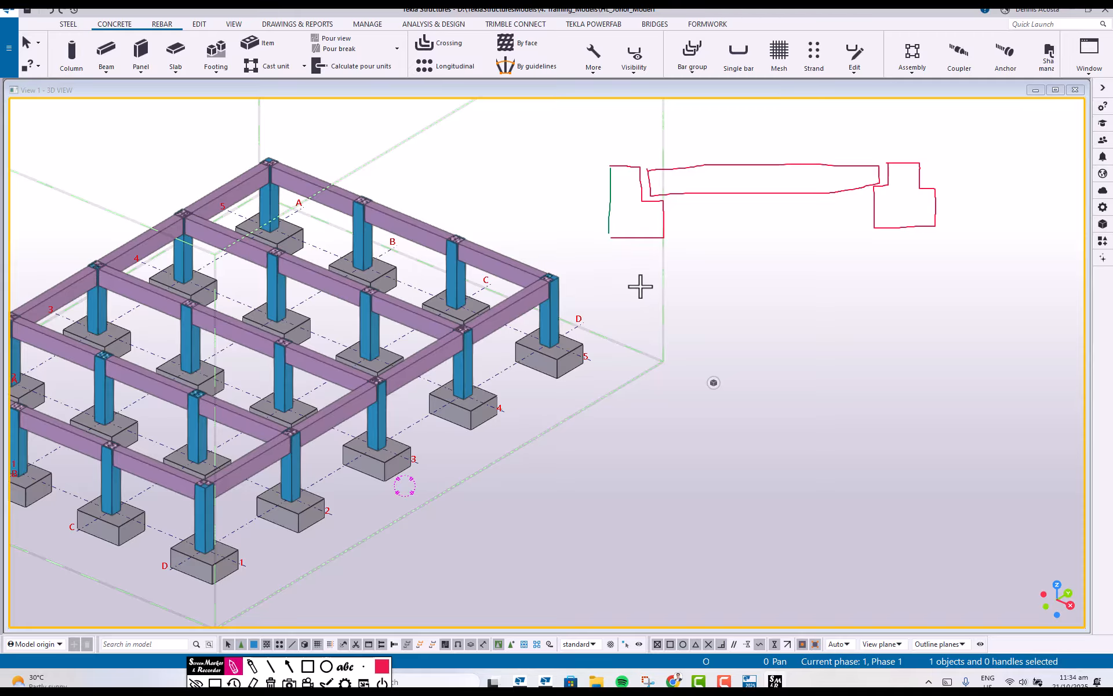
Draw a red upright rectangle below the beam-and-slab sketch and handwrite 700 beside it
left_click_drag(640, 286, 646, 390)
mouse_move(641, 286)
left_mouse_down()
mouse_move(723, 286)
mouse_move(730, 428)
left_mouse_up()
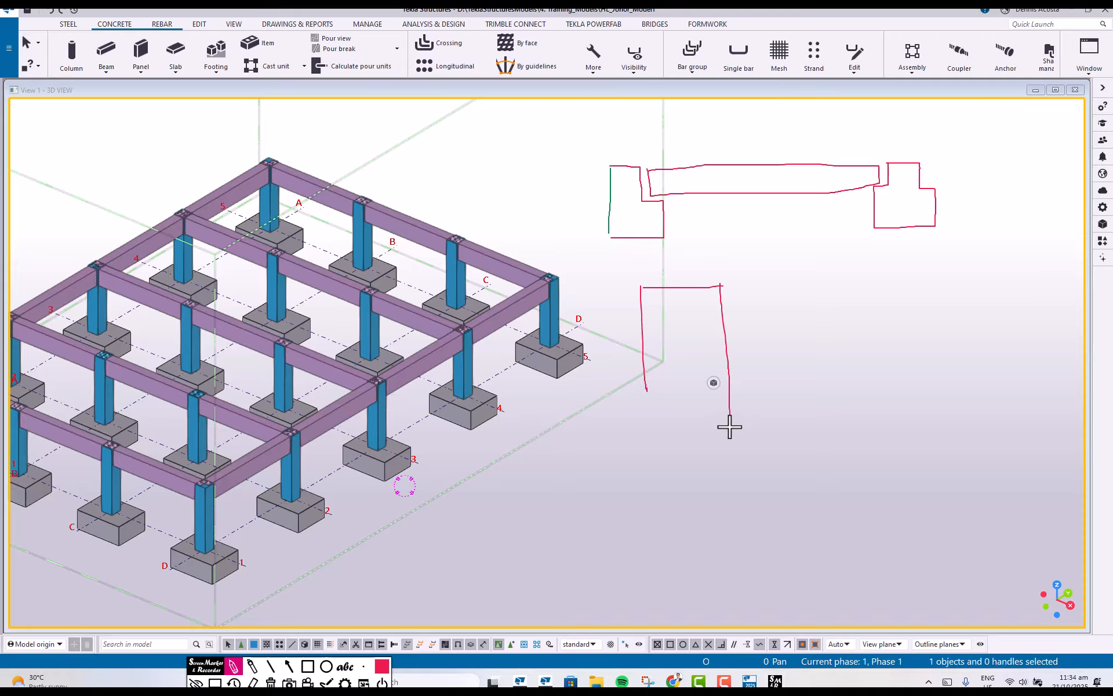
left_click_drag(644, 390, 714, 426)
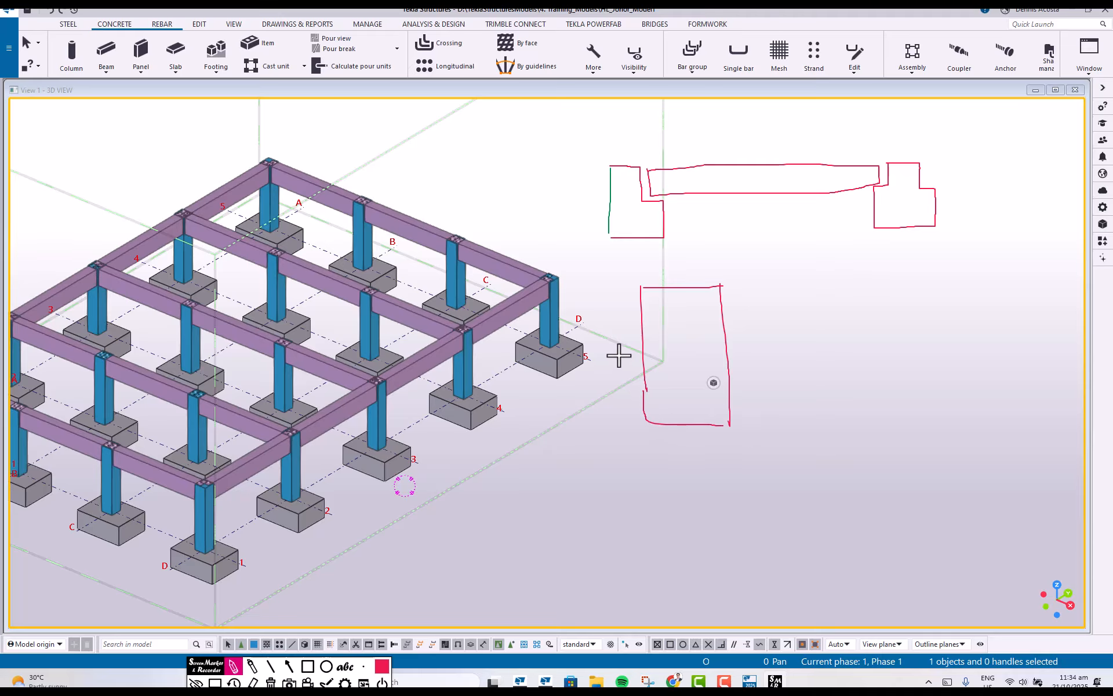
mouse_move(787, 336)
left_mouse_down()
mouse_move(812, 367)
mouse_move(833, 345)
mouse_move(847, 348)
left_mouse_up()
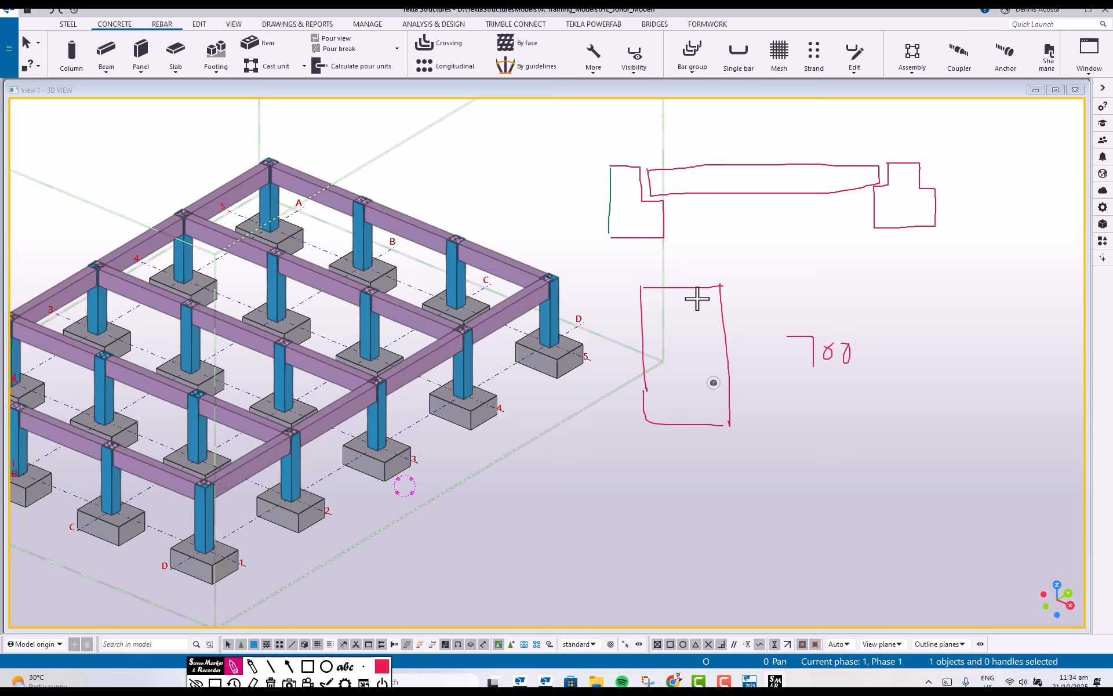
Handwrite 400 below the red rectangle and draw a shorter rectangle against its lower side as a ledge
scroll(494, 255, "up", 5)
scroll(624, 294, "down", 5)
mouse_move(656, 452)
left_mouse_down()
mouse_move(661, 473)
mouse_move(674, 471)
left_mouse_up()
mouse_move(671, 454)
left_mouse_down()
mouse_move(670, 485)
mouse_move(701, 467)
left_mouse_up()
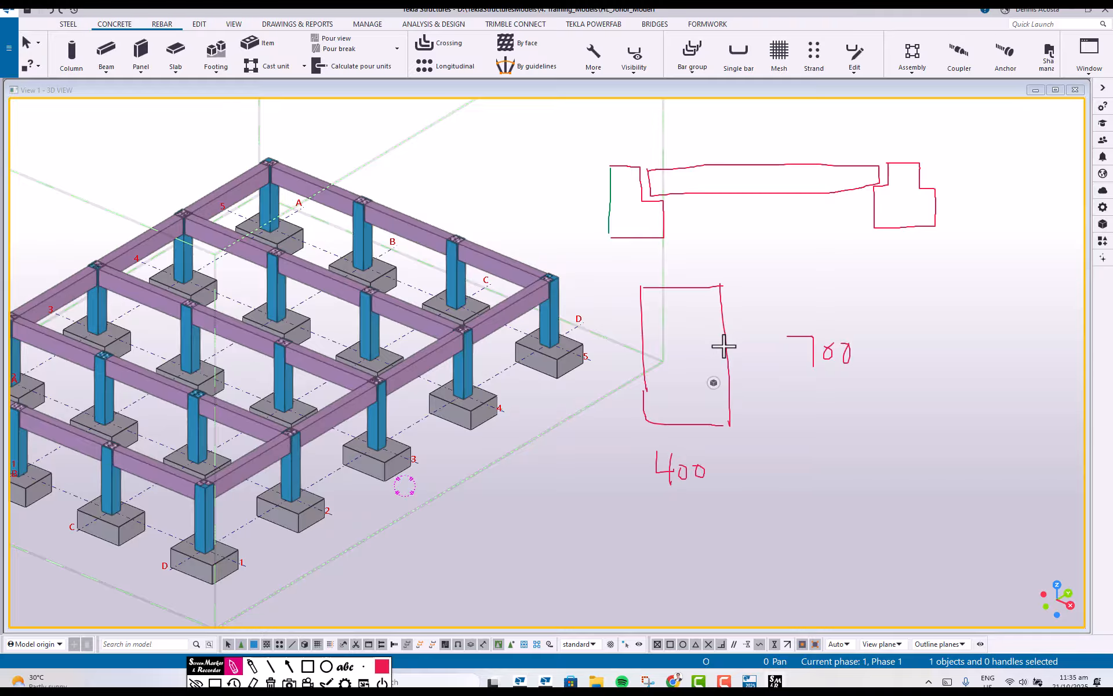
mouse_move(723, 346)
left_mouse_down()
mouse_move(747, 345)
mouse_move(760, 415)
mouse_move(737, 431)
left_mouse_up()
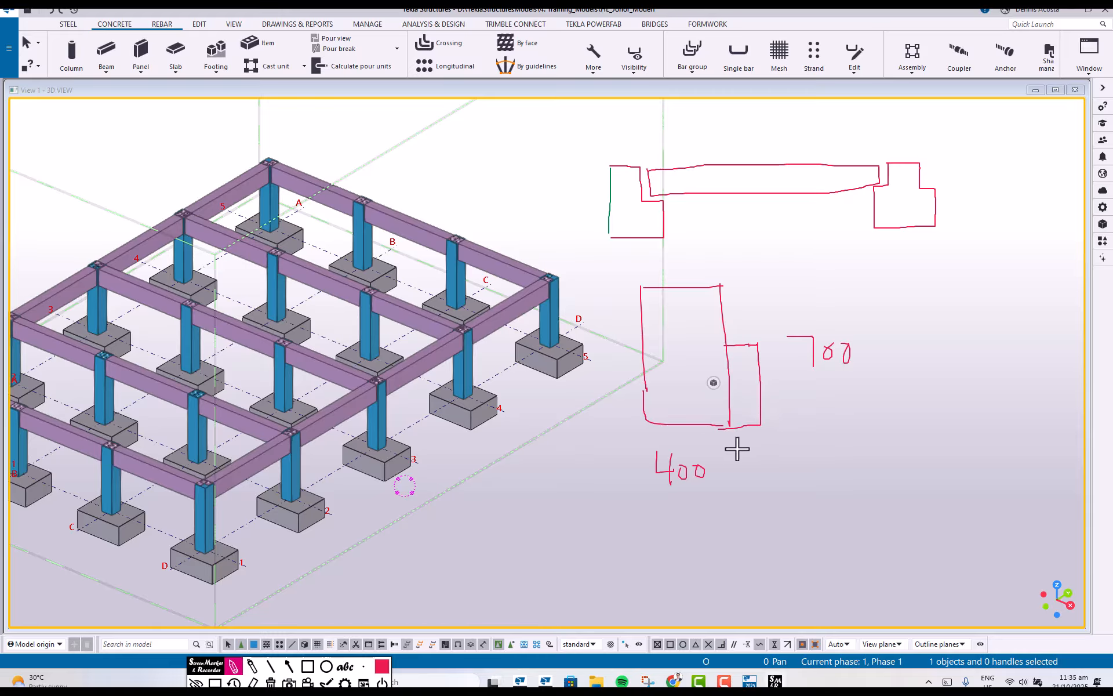
Draw a red overall-width dimension line below the ledged beam sketch and mark it 500
mouse_move(702, 494)
left_mouse_down()
mouse_move(715, 506)
mouse_move(691, 509)
left_mouse_up()
left_click_drag(697, 491, 750, 488)
left_click_drag(764, 432, 768, 499)
mouse_move(639, 429)
left_mouse_down()
mouse_move(632, 510)
mouse_move(775, 508)
left_mouse_up()
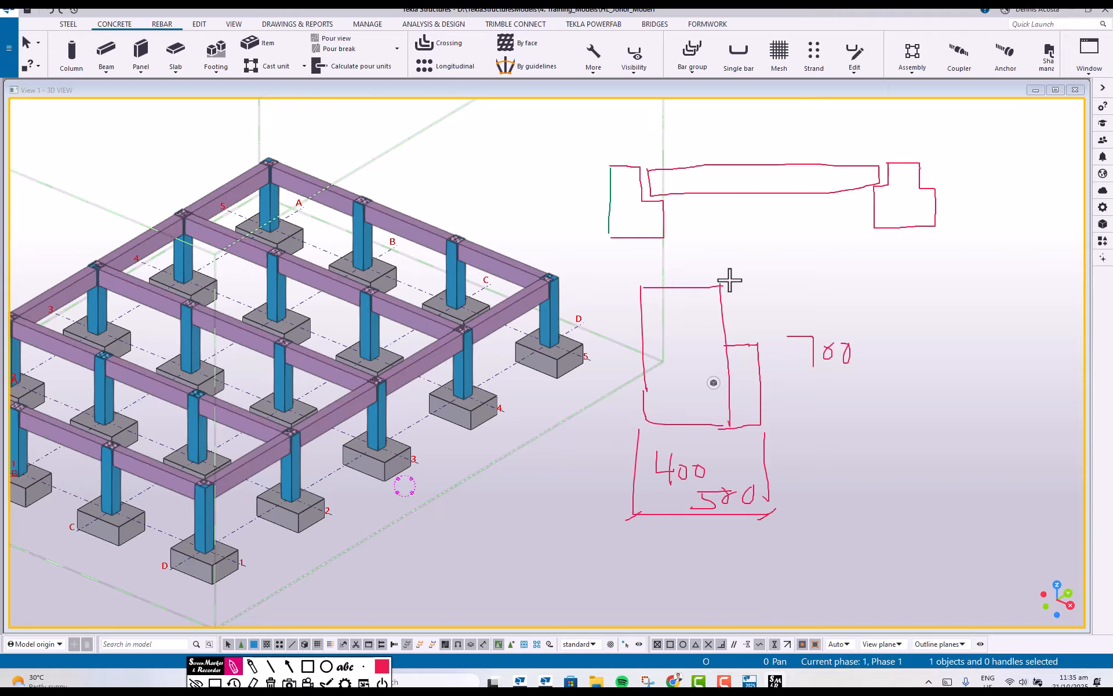
Draw a dimension from the beam sketch's top edge to its ledge and mark it 150
mouse_move(736, 288)
left_mouse_down()
mouse_move(797, 288)
mouse_move(790, 342)
left_mouse_up()
left_click_drag(781, 289, 790, 288)
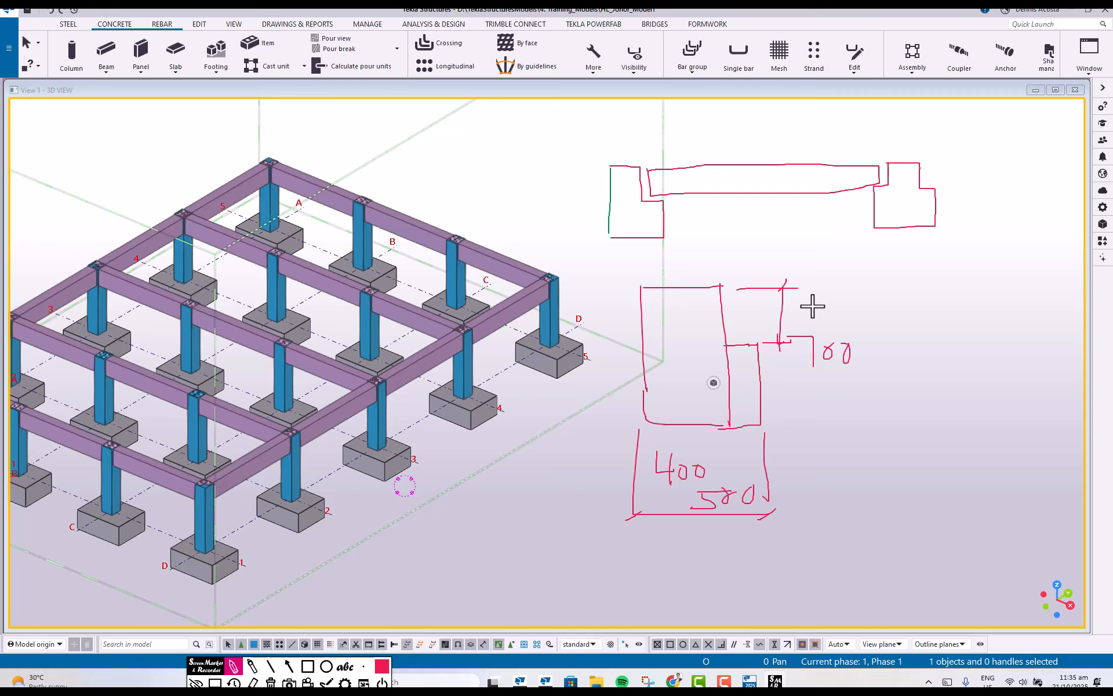
mouse_move(807, 300)
left_mouse_down()
mouse_move(809, 325)
mouse_move(831, 322)
mouse_move(817, 327)
mouse_move(837, 307)
mouse_move(842, 318)
left_mouse_up()
Draw a height dimension from the ledge to the beam sketch's underside and mark it 550
left_click_drag(765, 423, 868, 417)
mouse_move(804, 350)
left_mouse_down()
mouse_move(887, 348)
mouse_move(884, 455)
left_mouse_up()
left_click_drag(870, 412, 895, 415)
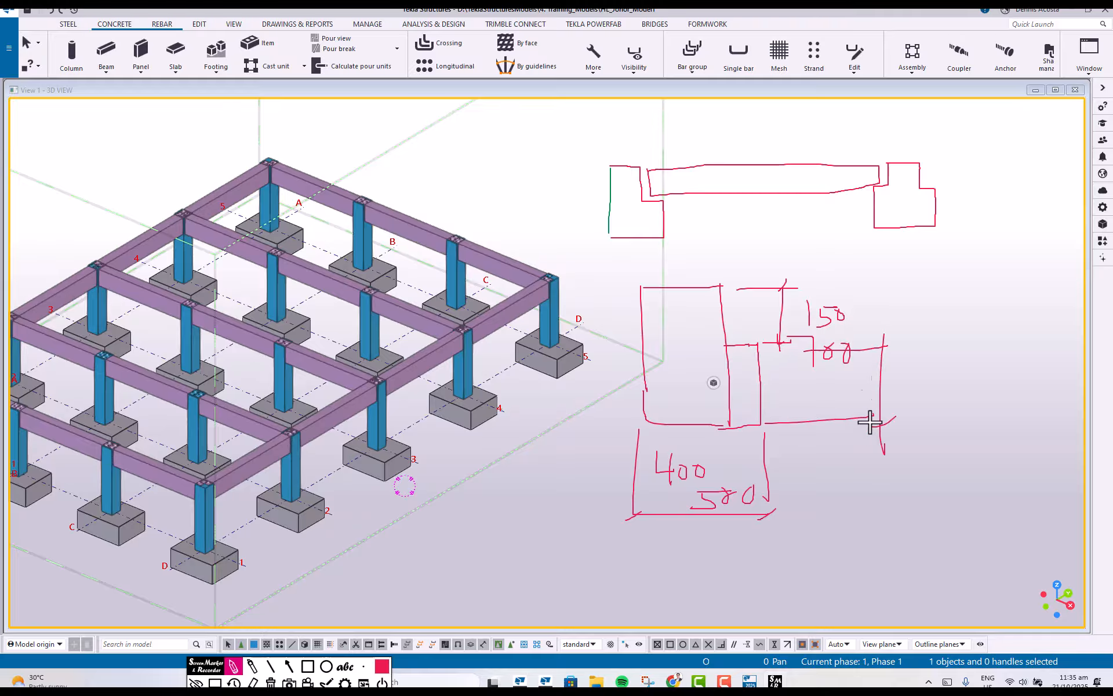
mouse_move(875, 352)
left_mouse_down()
mouse_move(889, 332)
mouse_move(905, 388)
mouse_move(892, 391)
left_mouse_up()
mouse_move(890, 371)
left_mouse_down()
mouse_move(924, 382)
mouse_move(924, 371)
mouse_move(941, 384)
left_mouse_up()
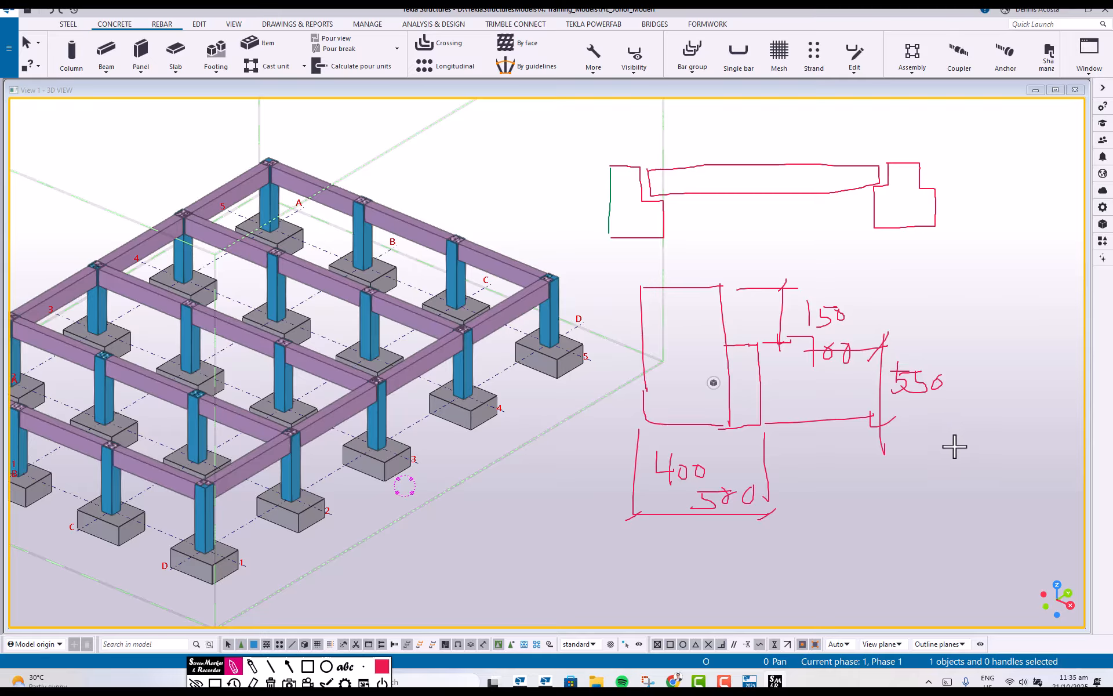
Sketch an inverted-T beam section beside the ledged beam and dimension its base width as 600
mouse_move(953, 445)
left_mouse_down()
mouse_move(1006, 445)
mouse_move(919, 485)
mouse_move(919, 527)
mouse_move(1015, 564)
mouse_move(1040, 483)
mouse_move(1003, 487)
mouse_move(1001, 445)
left_mouse_up()
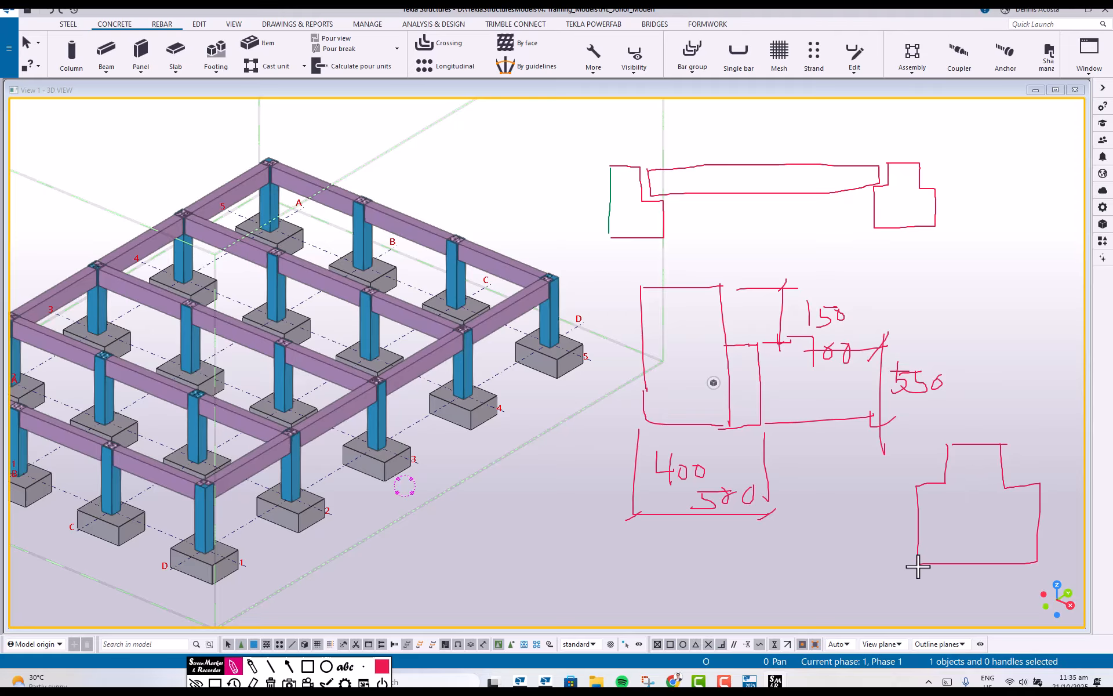
mouse_move(918, 566)
left_mouse_down()
mouse_move(919, 597)
mouse_move(1014, 600)
mouse_move(1038, 576)
mouse_move(1036, 586)
left_mouse_up()
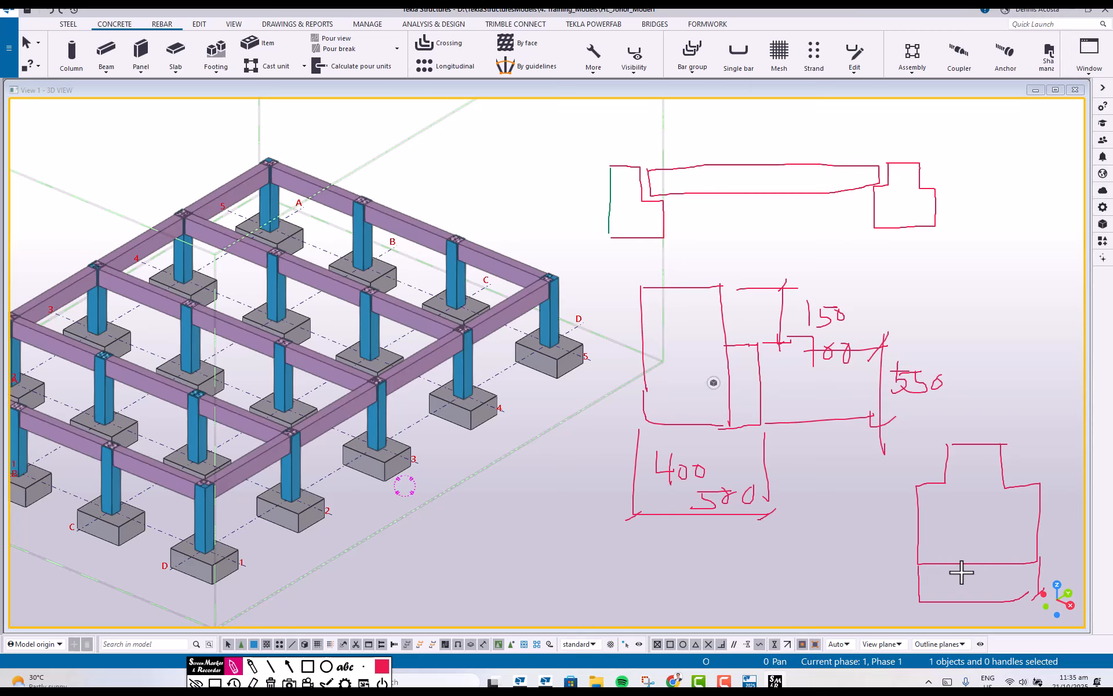
left_click_drag(961, 573, 985, 570)
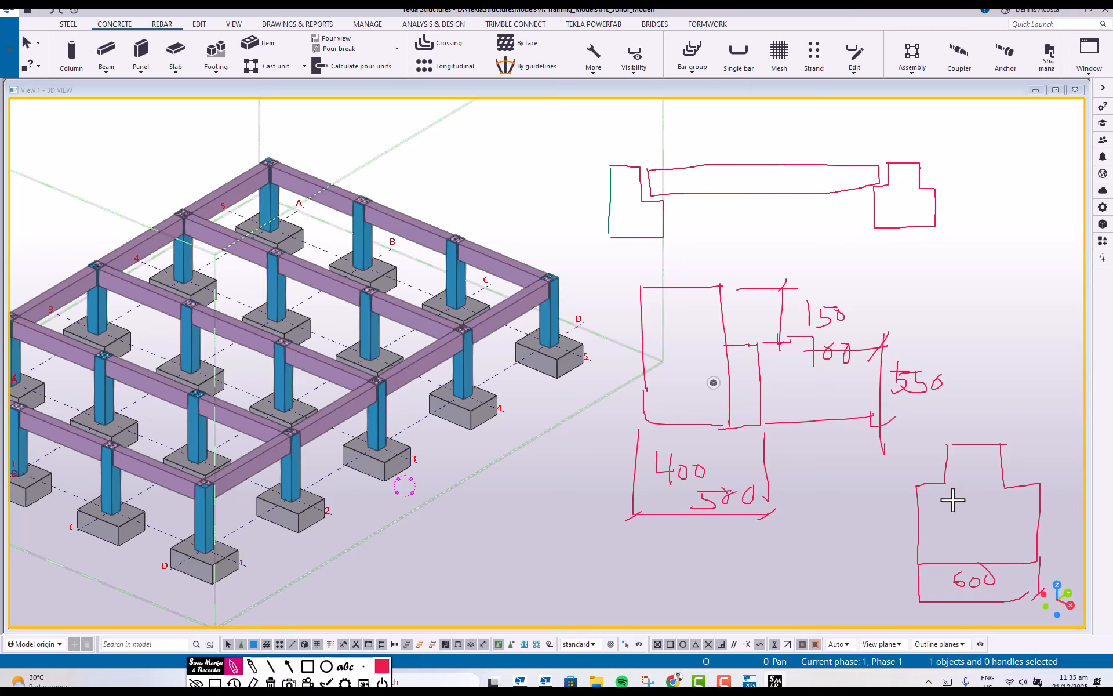
Handwrite 100 for the inverted-T section's ledge widths, a height beside its stem, and 500 beside its body
left_click_drag(928, 506, 937, 513)
left_click_drag(1006, 503, 1018, 511)
left_click_drag(1026, 506, 1027, 511)
mouse_move(901, 455)
left_mouse_down()
mouse_move(900, 487)
mouse_move(929, 456)
left_mouse_up()
mouse_move(872, 523)
left_mouse_down()
mouse_move(865, 543)
mouse_move(892, 521)
mouse_move(905, 526)
left_mouse_up()
left_click_drag(922, 525, 923, 525)
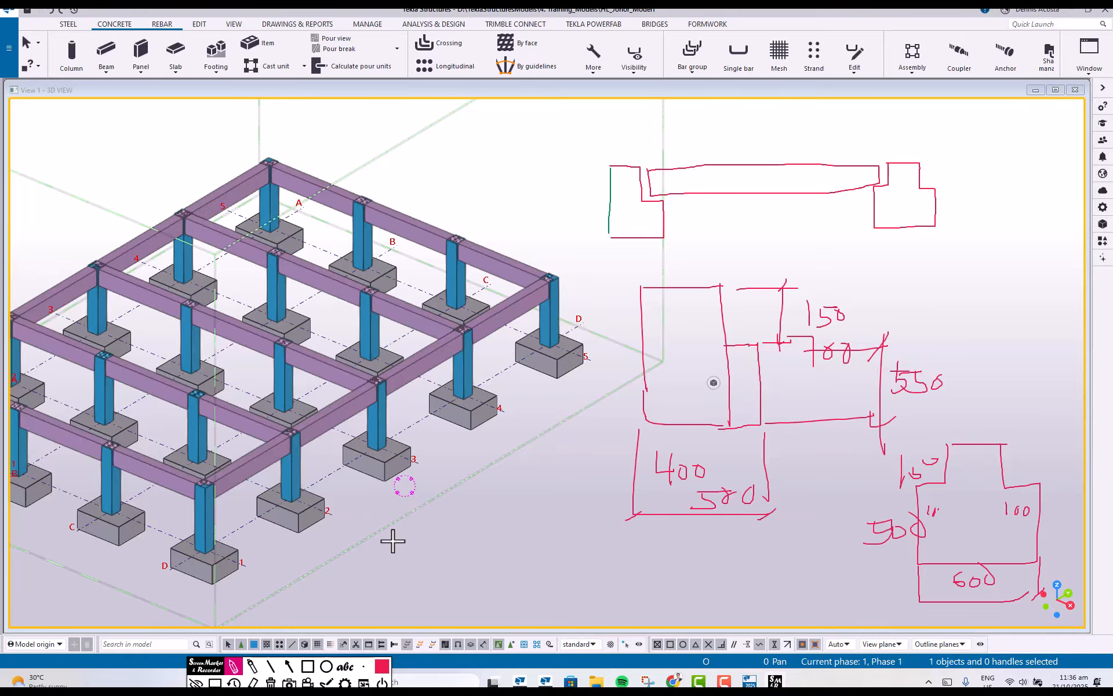
Stop annotating and open the properties of the precast beam on grid line 5 between A and B
left_click(215, 682)
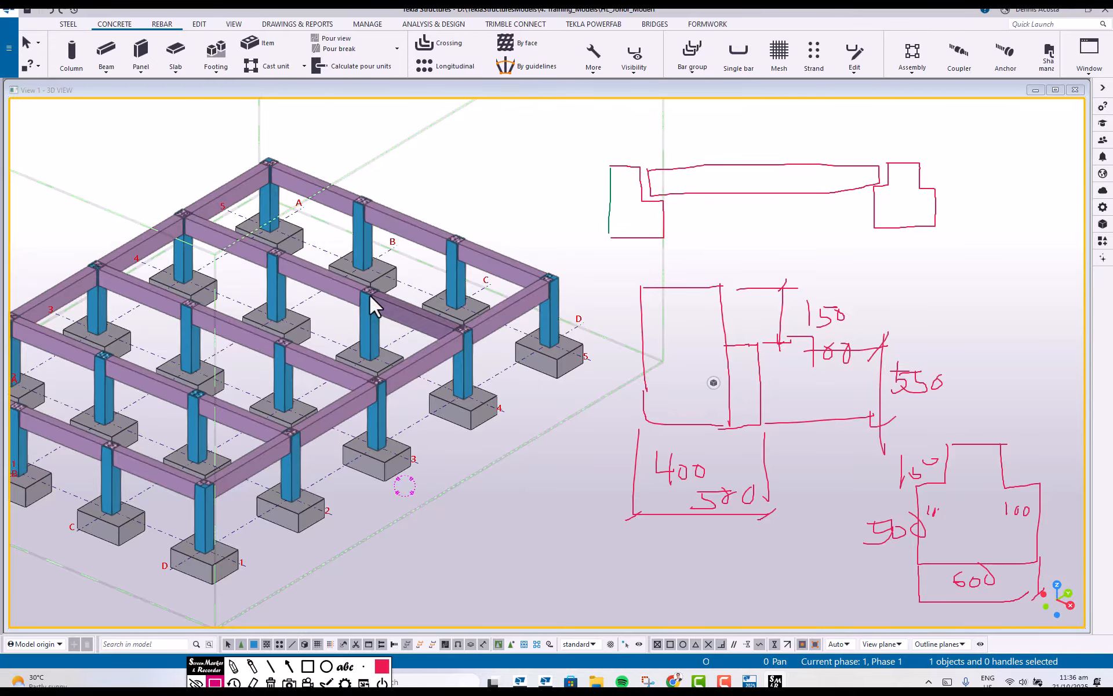
left_click(310, 185)
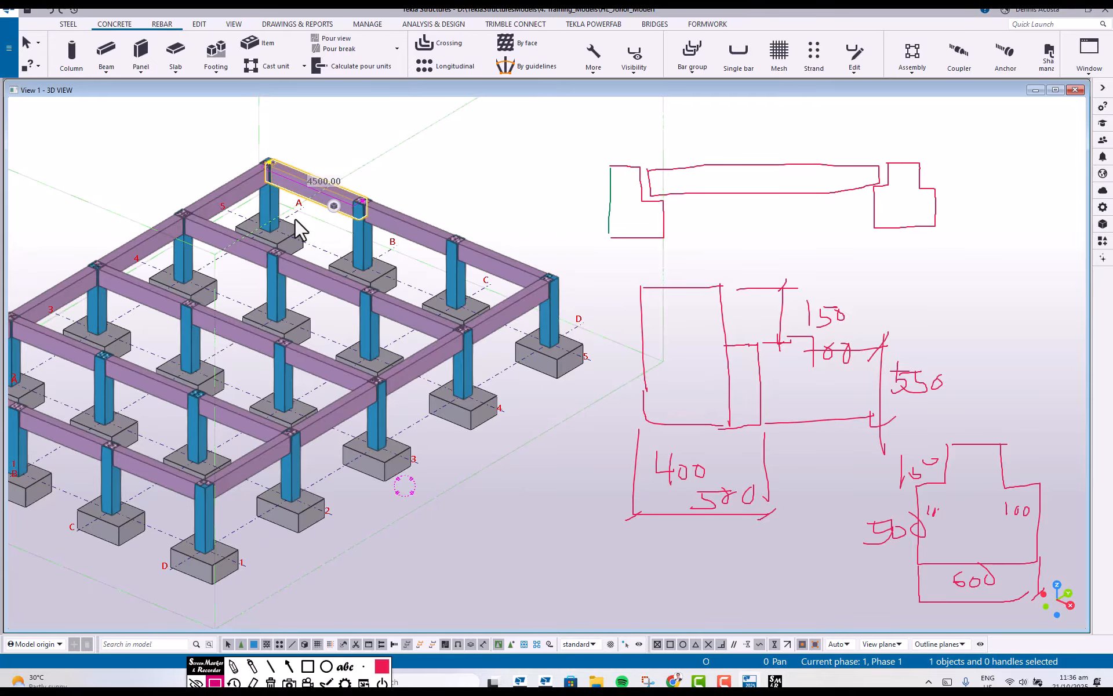
double_click(295, 172)
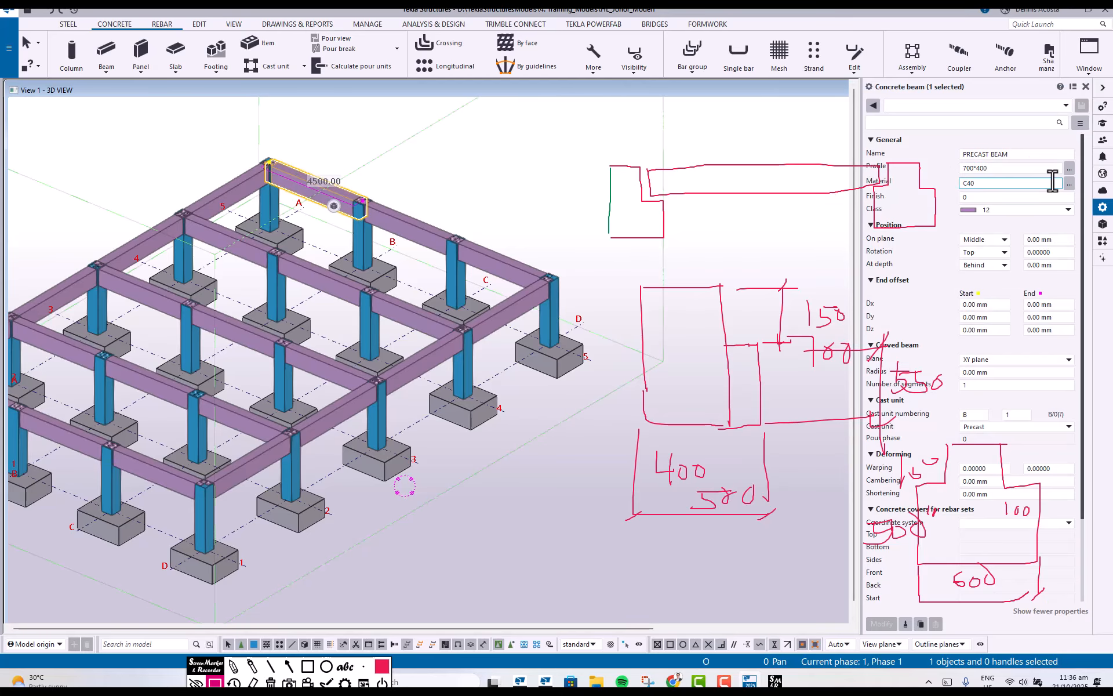
left_click(1068, 168)
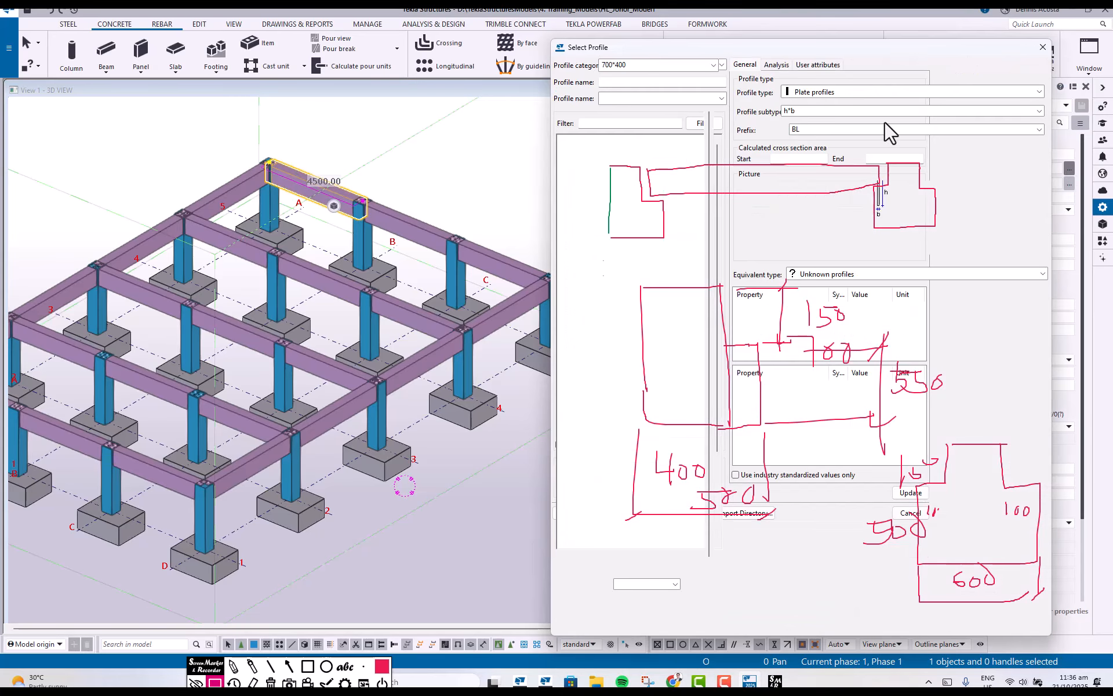
left_click_drag(742, 45, 531, 32)
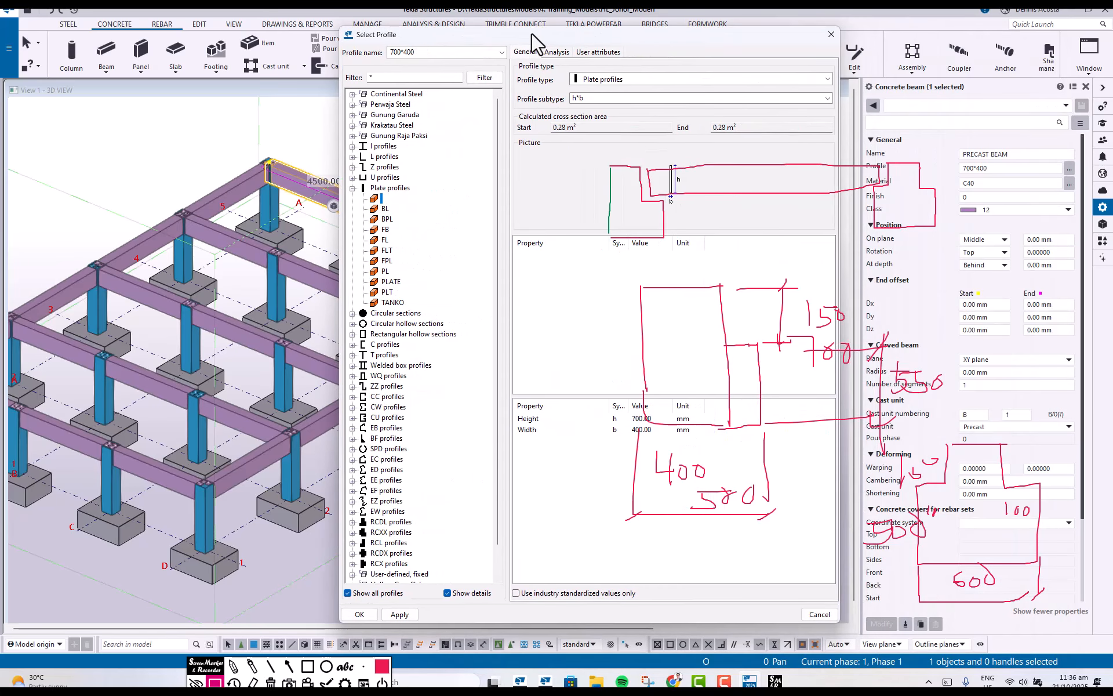
left_click(352, 542)
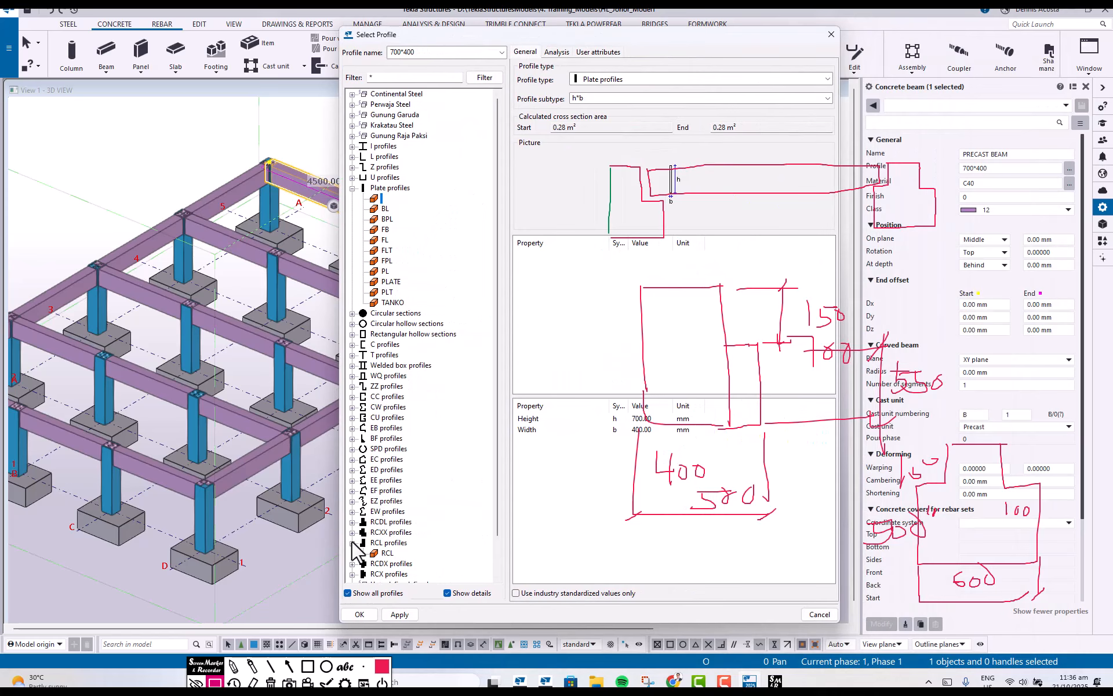
left_click(386, 554)
left_click_drag(643, 33, 510, 81)
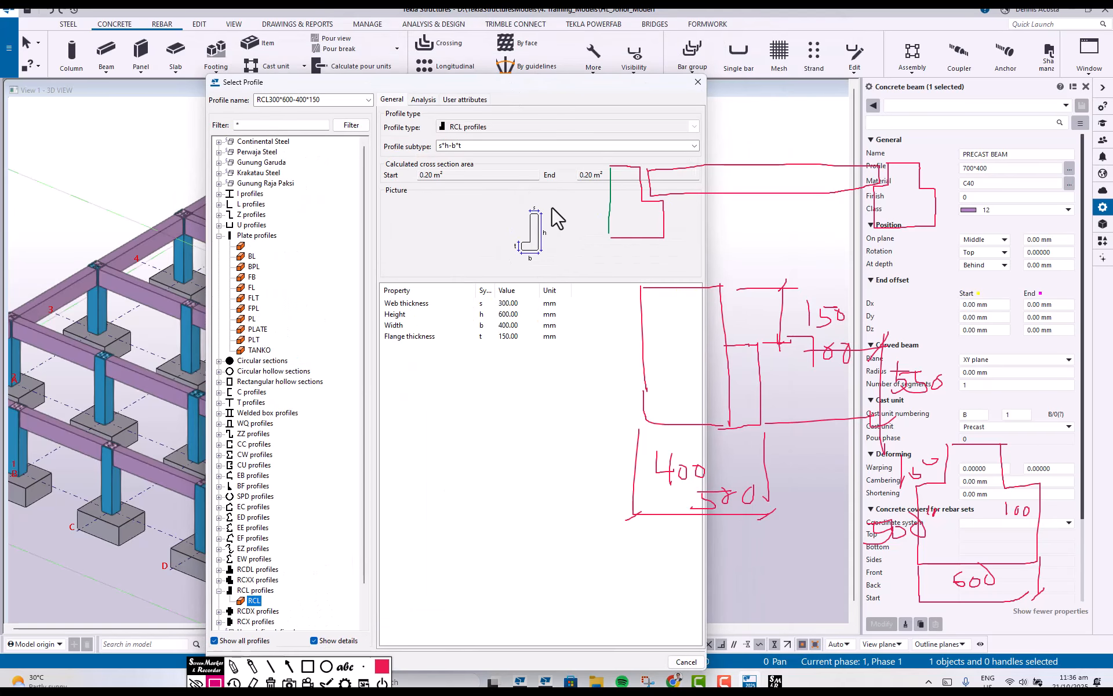
left_click(510, 314)
double_click(521, 314)
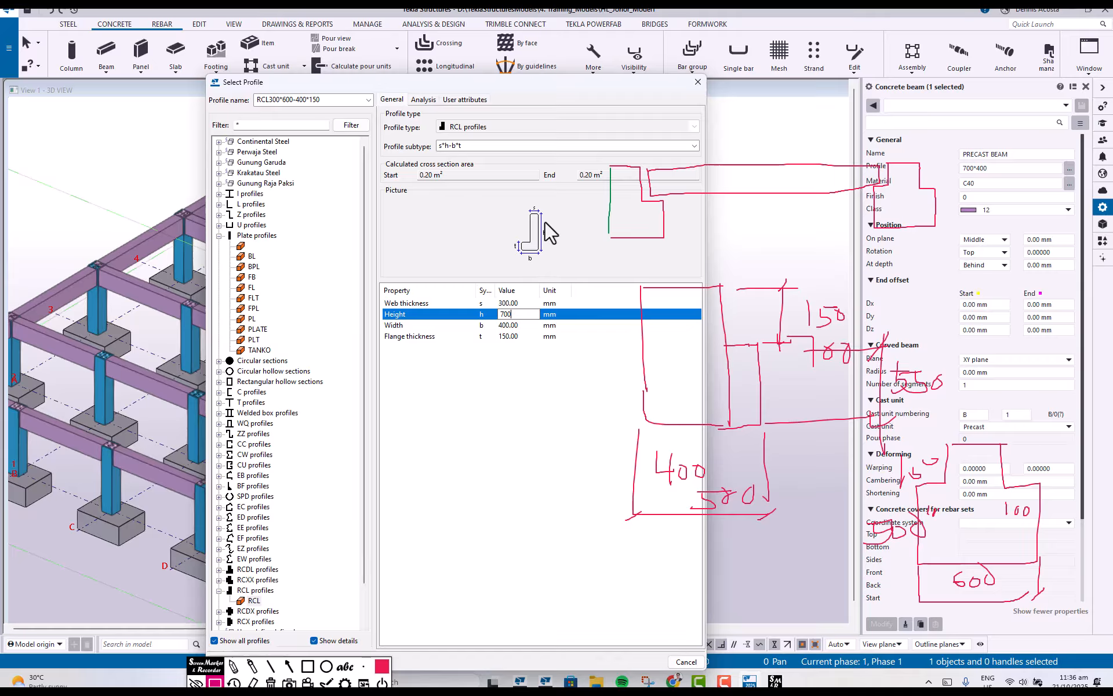
left_click(525, 303)
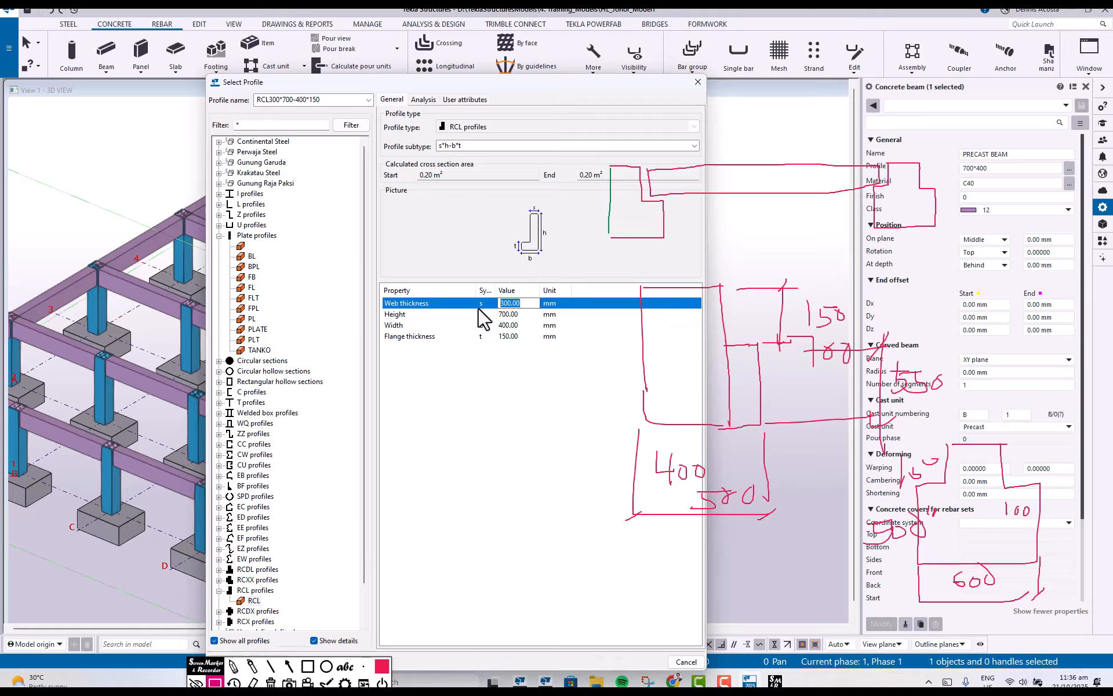
left_click(515, 325)
type("500")
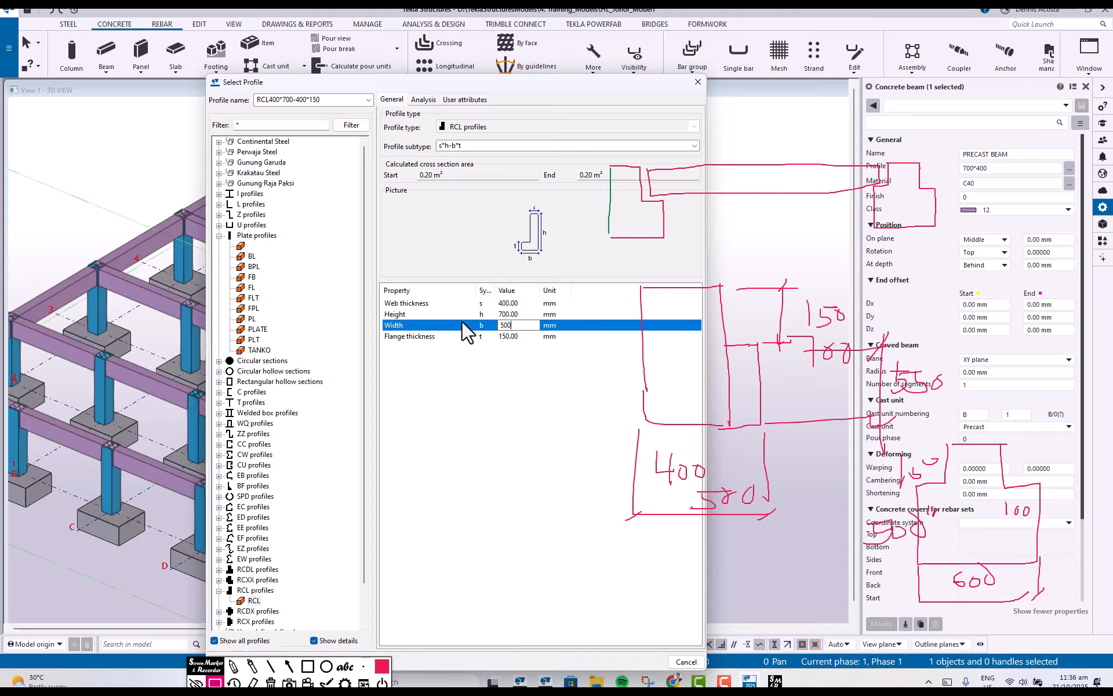
left_click(521, 336)
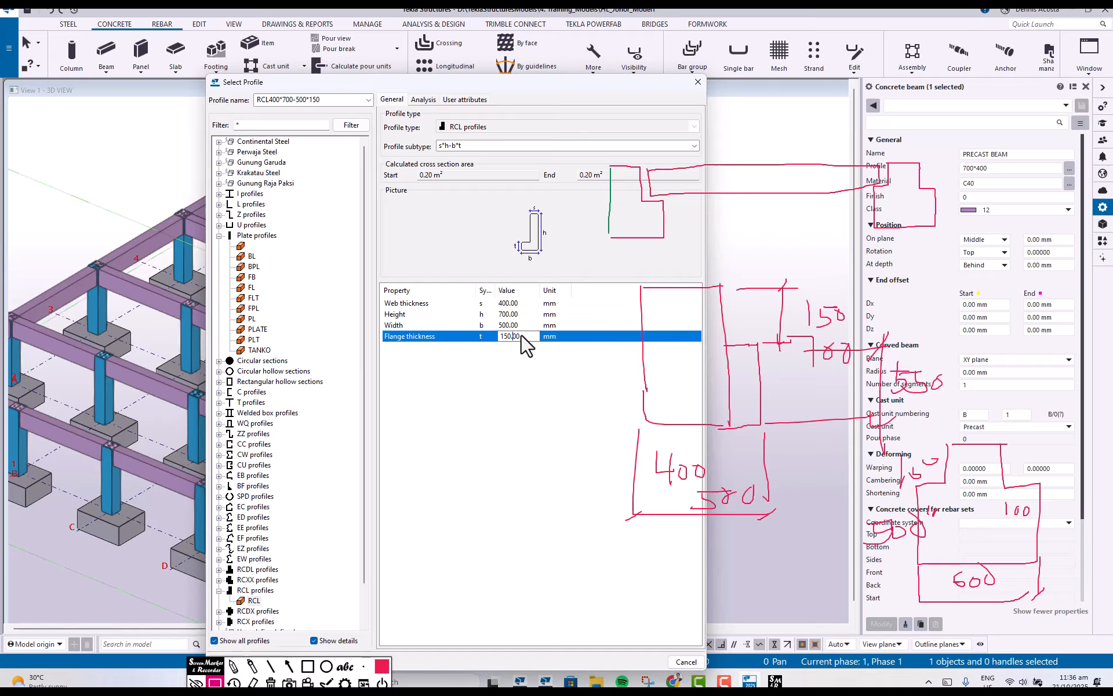
double_click(519, 336)
left_click_drag(465, 81, 415, 31)
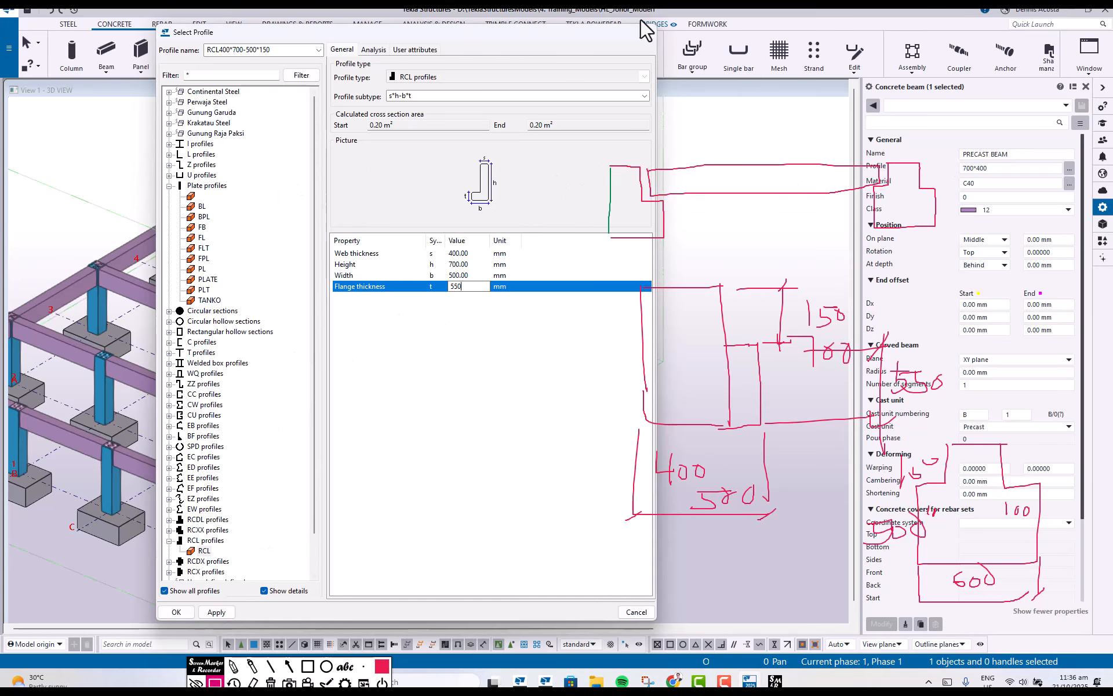
left_click(649, 30)
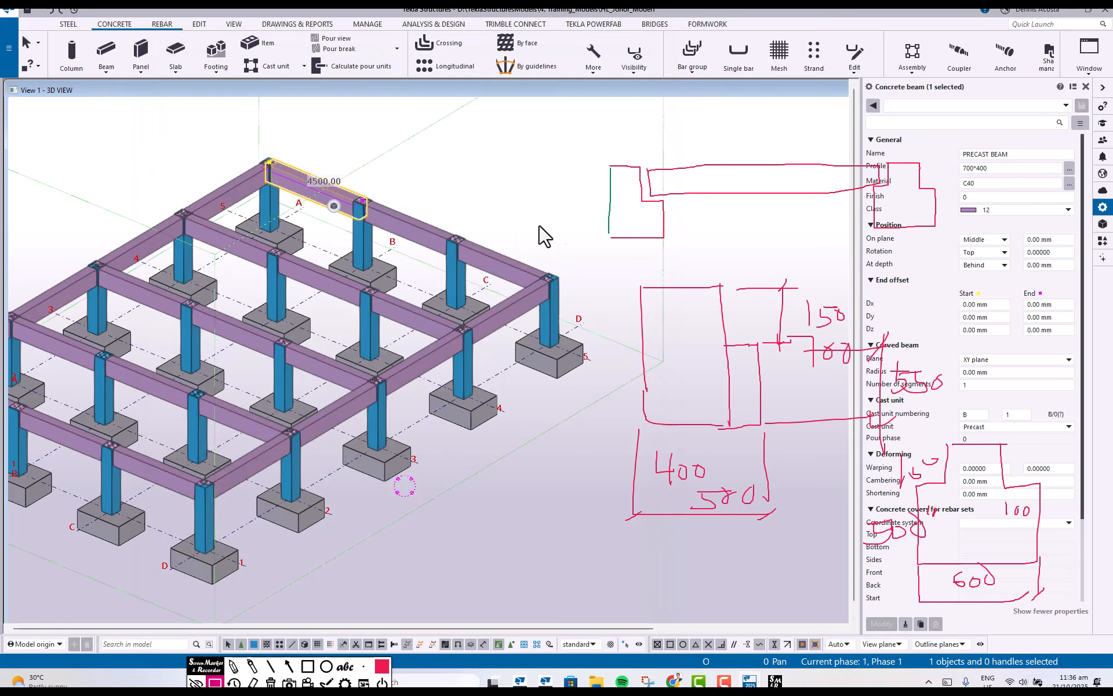
Clear all the red sketches from the screen, keeping the beam between grids A and B selected in a close view
scroll(409, 384, "up", 6)
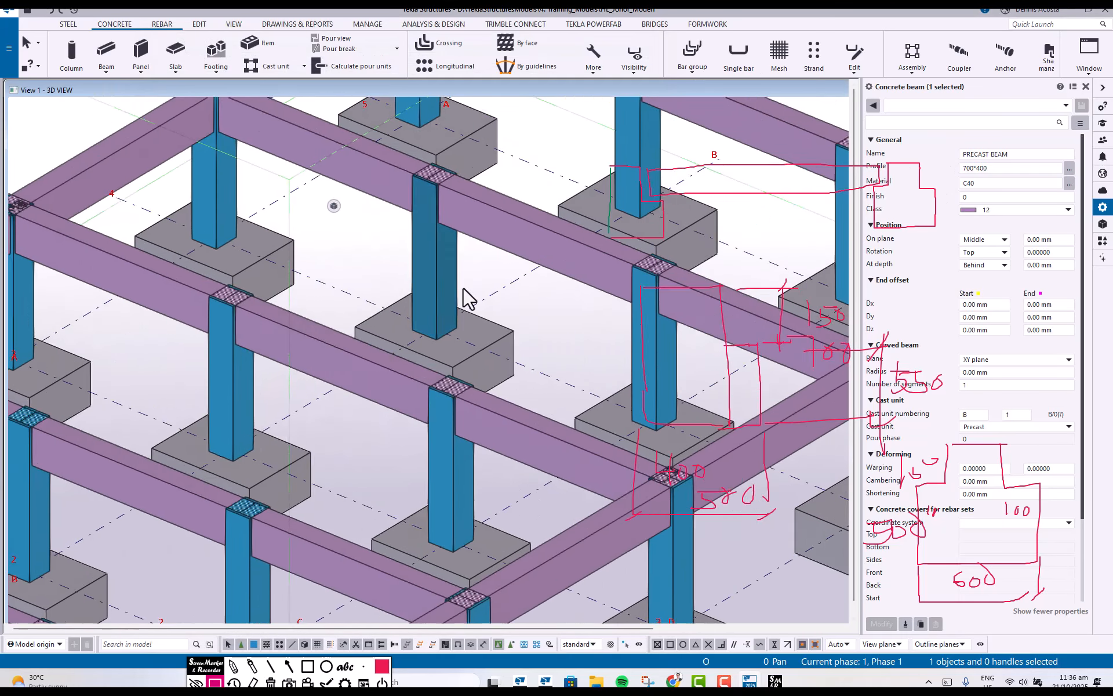
scroll(463, 289, "down", 4)
middle_click_drag(463, 290, 610, 398)
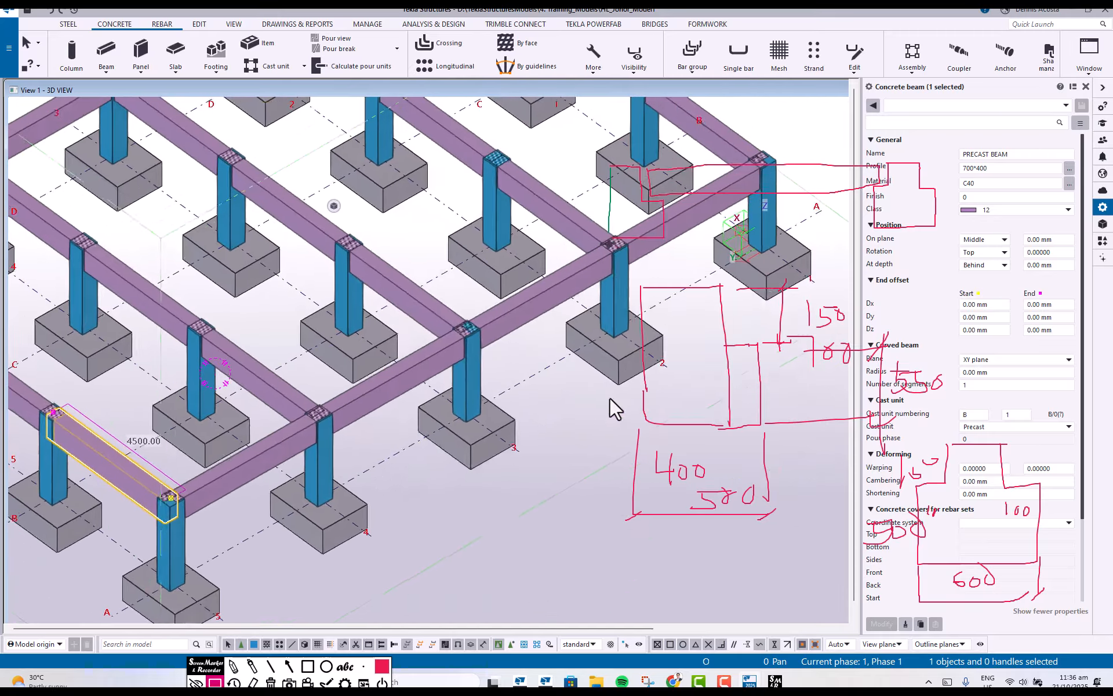
middle_click_drag(312, 395, 525, 307)
scroll(359, 387, "up", 4)
middle_click_drag(415, 373, 248, 259, "ctrl")
scroll(235, 269, "up", 3)
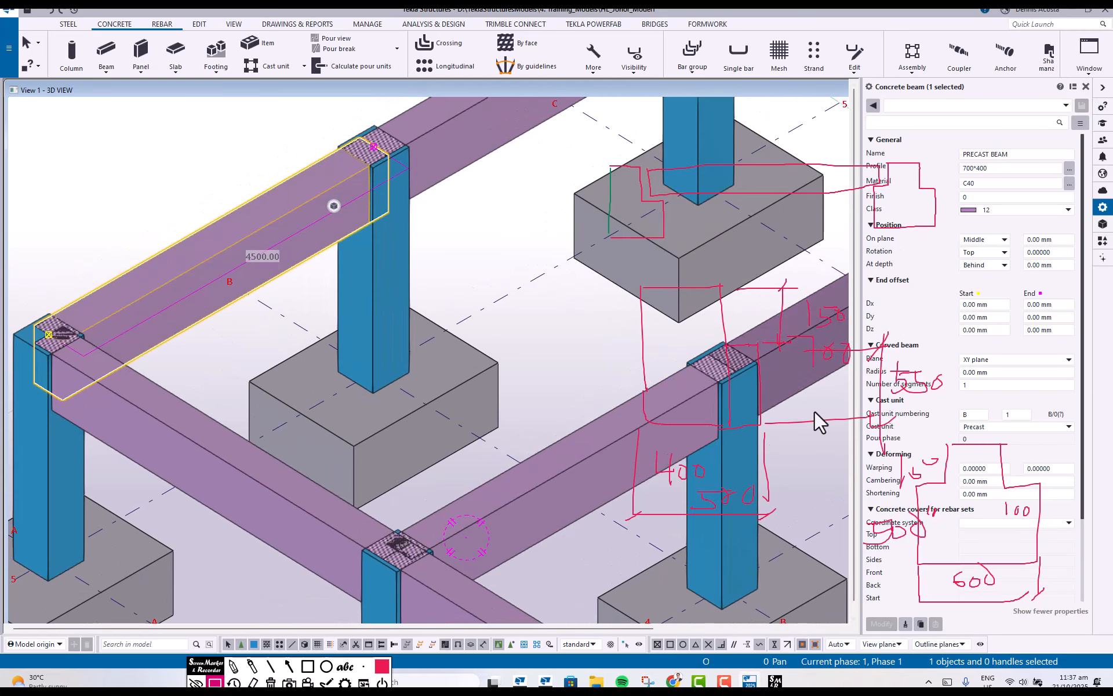
left_click(271, 683)
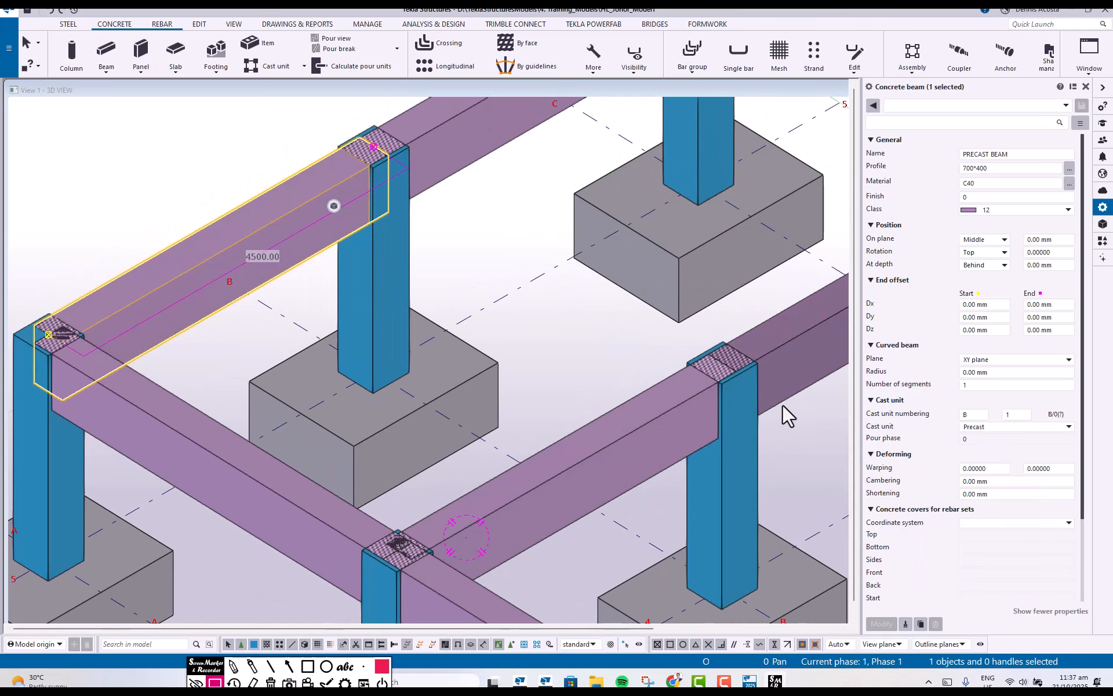
middle_click_drag(405, 349, 552, 376)
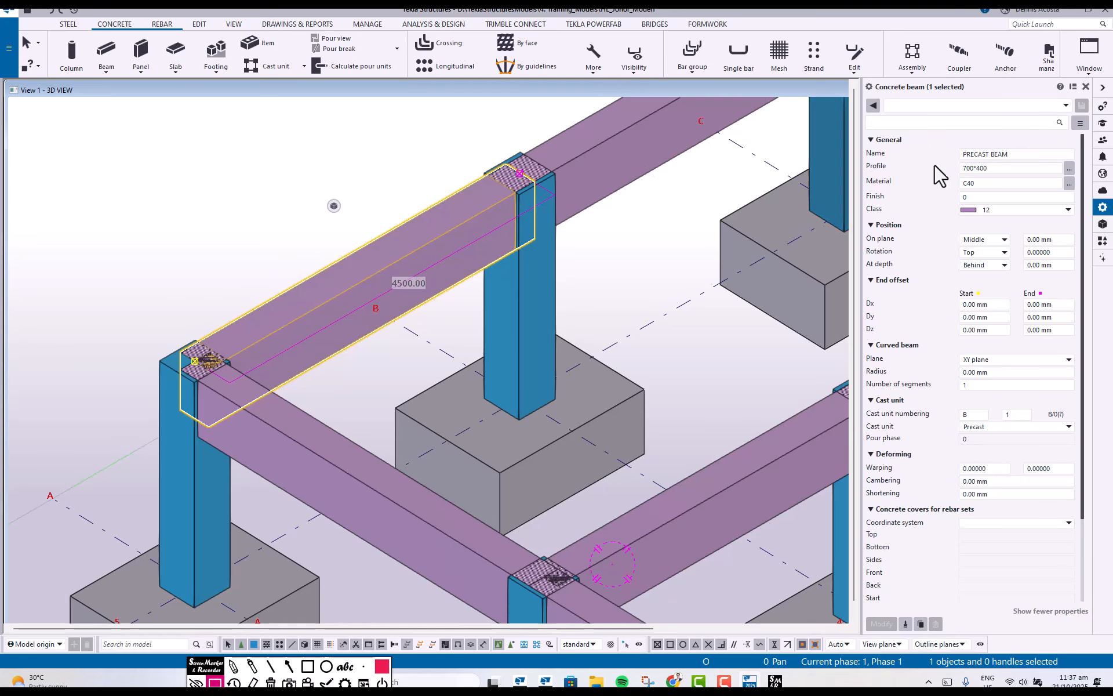
Choose the L-shaped RCL profile for the selected precast beam from the profile catalog
left_click(1070, 169)
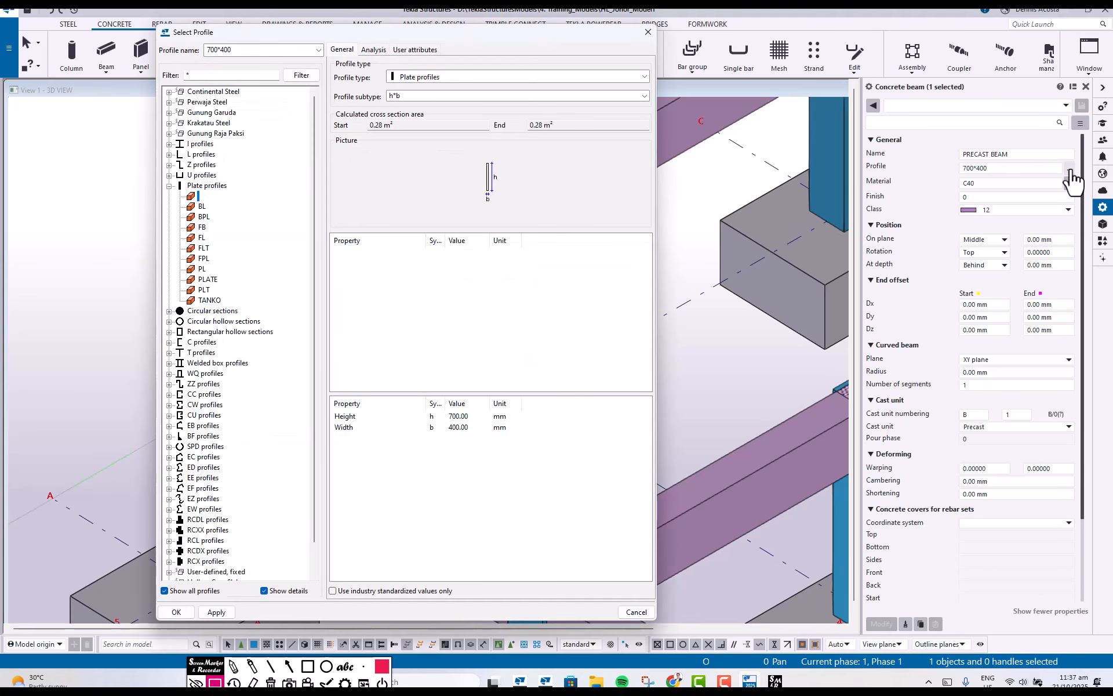
left_click_drag(364, 36, 525, 46)
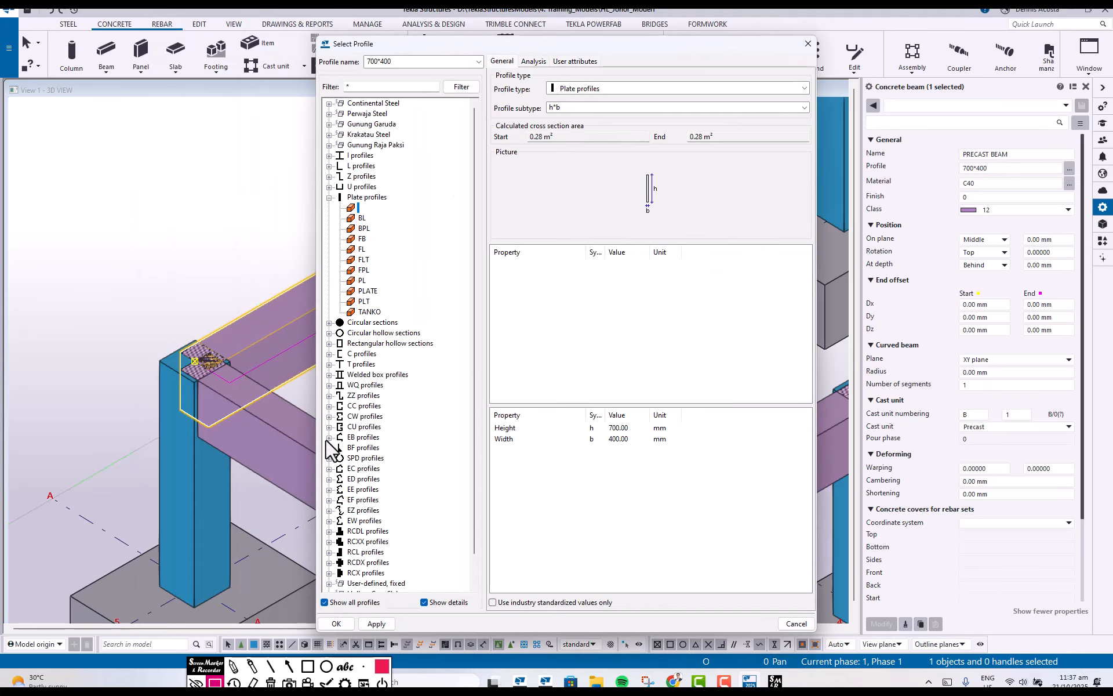
left_click(329, 552)
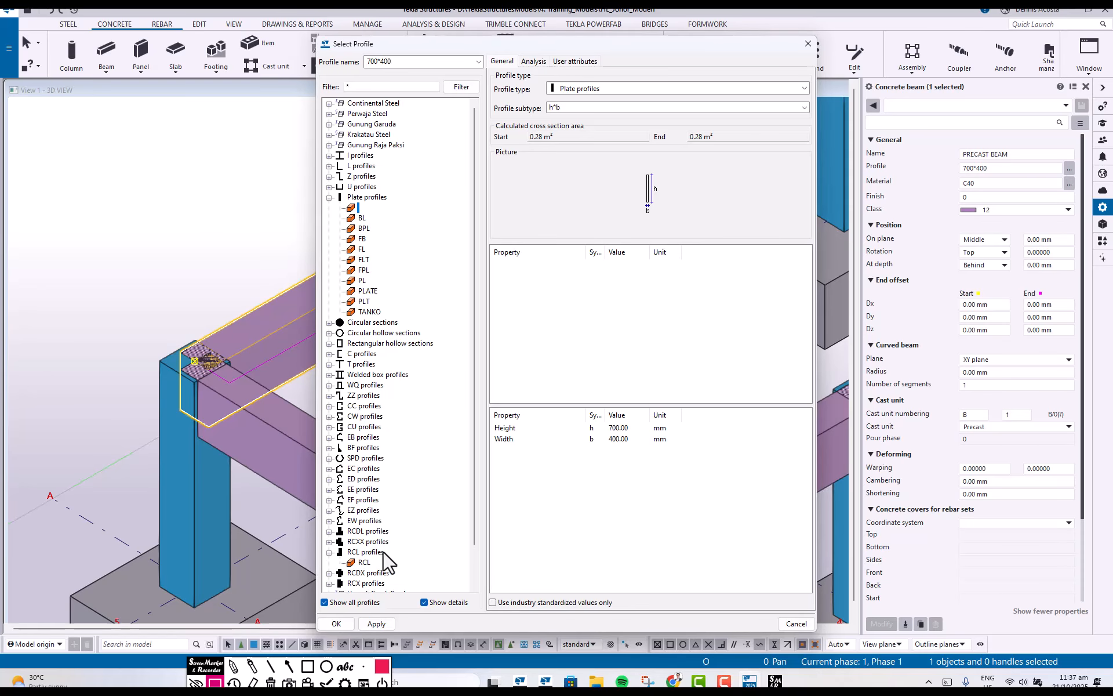
left_click(363, 531)
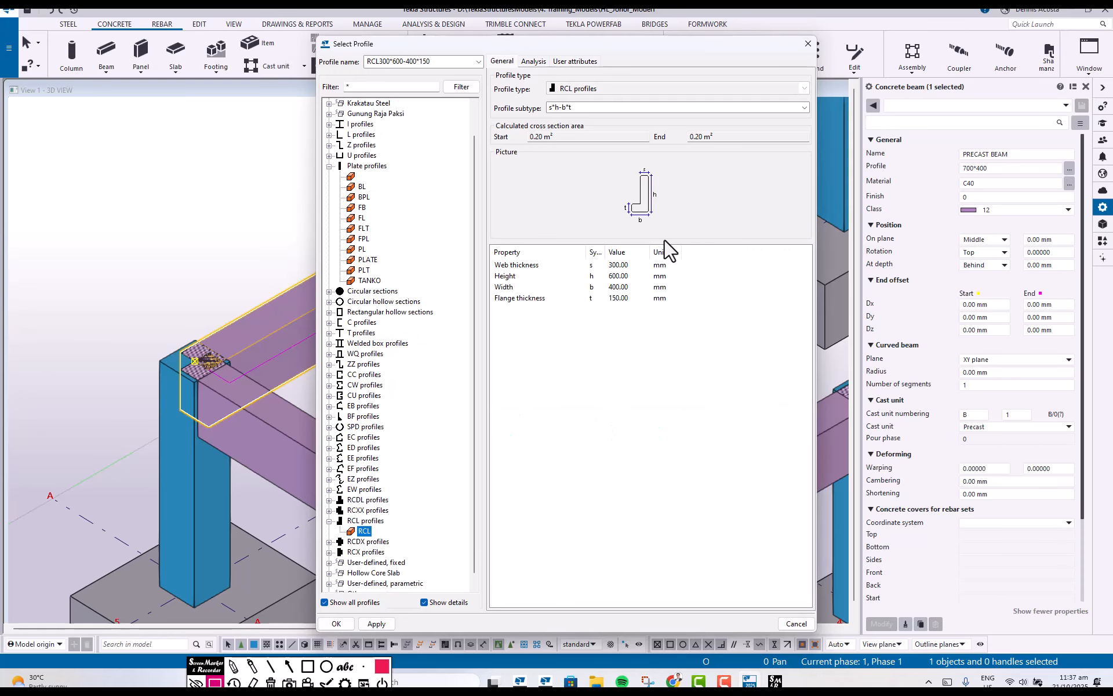
Set the RCL profile's web thickness to 400 mm, height to 700 mm and width to 500 mm
left_click(625, 263)
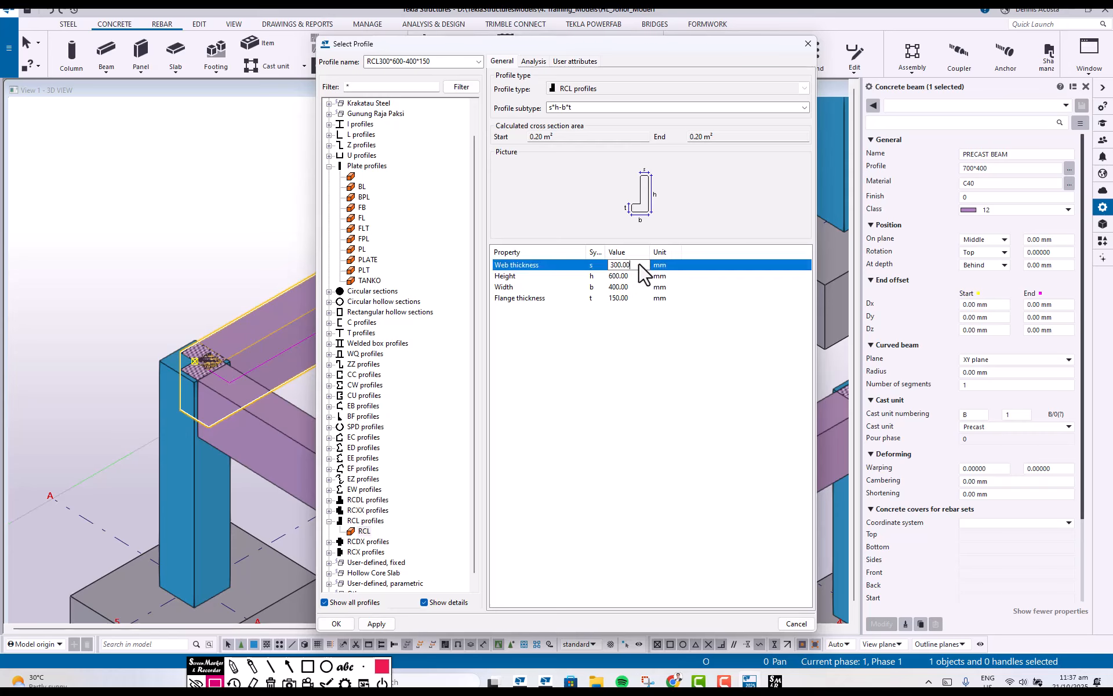
left_click_drag(637, 271, 597, 280)
left_click(624, 275)
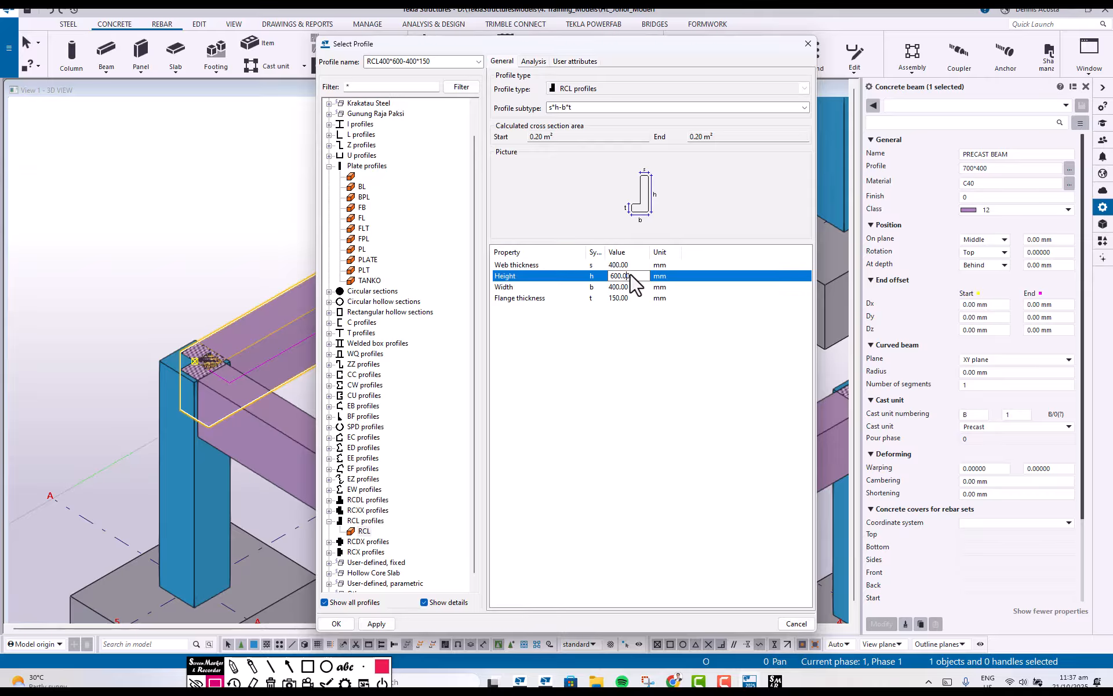
left_click_drag(630, 274, 563, 282)
left_click(631, 288)
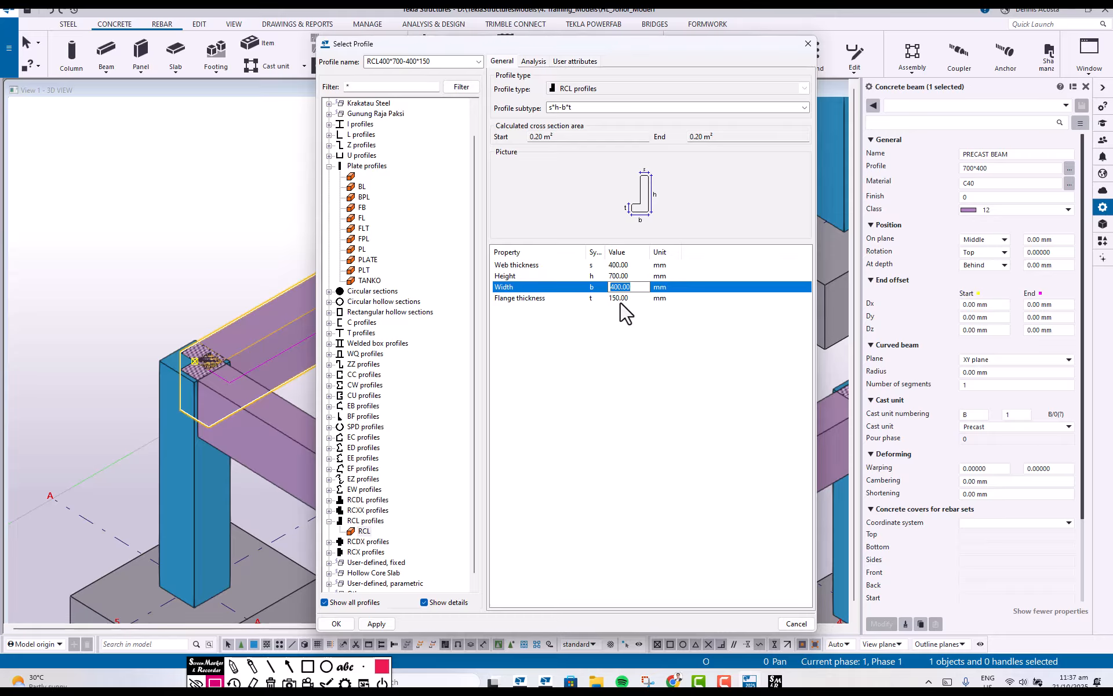
type("500")
Set the RCL profile's flange thickness to 550 mm and apply the profile to the selected precast beam
left_click(625, 298)
type("550")
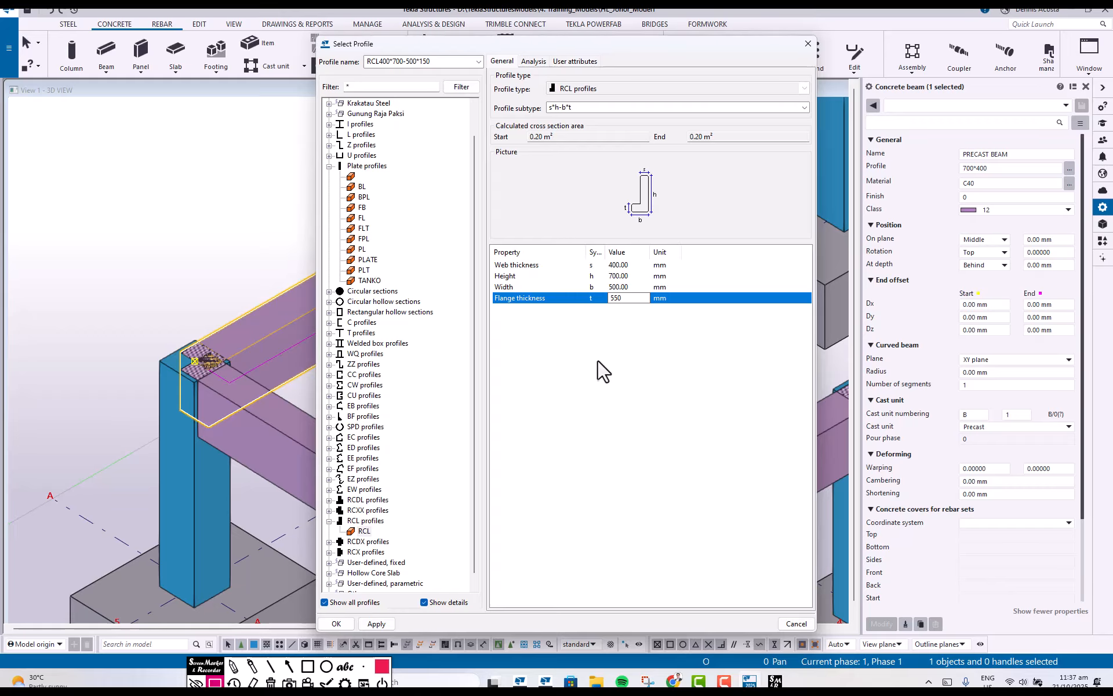
left_click(375, 623)
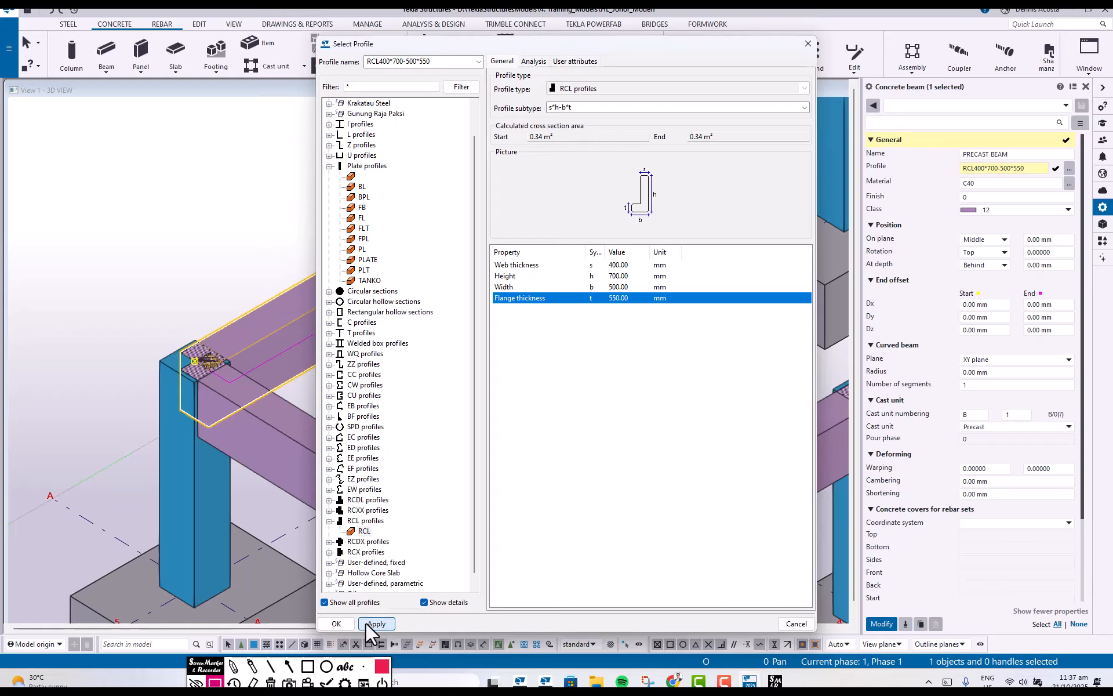
left_click(337, 623)
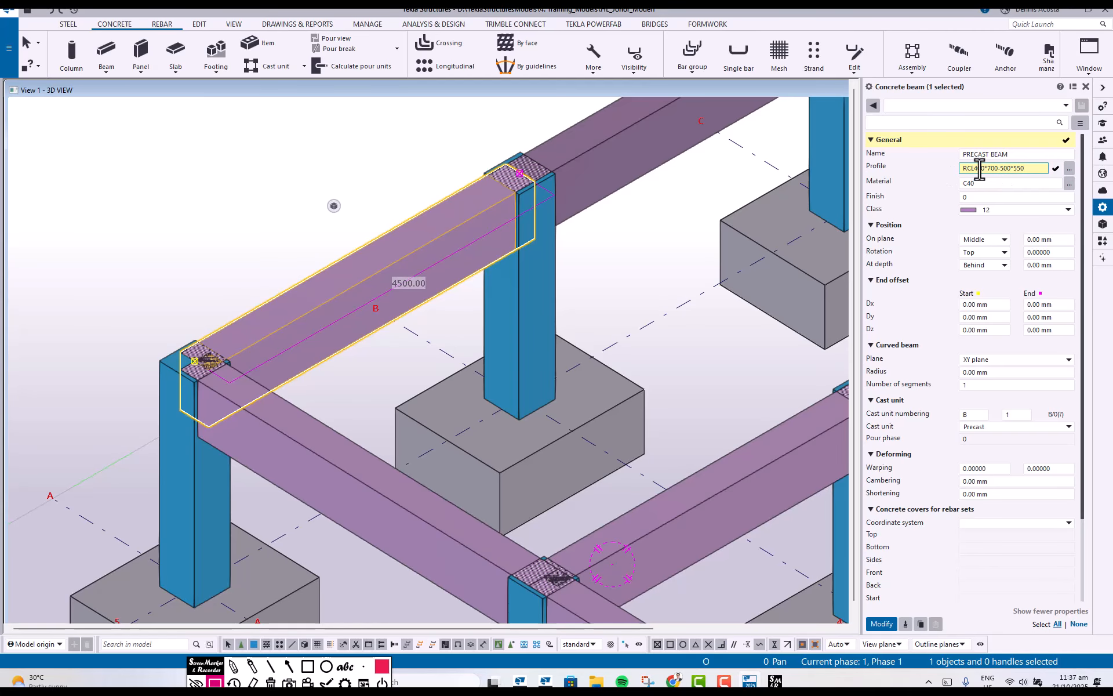
left_click(880, 624)
Examine the ledge of the modified beam on grid line 5 where it meets the column at grid B
scroll(449, 239, "up", 2)
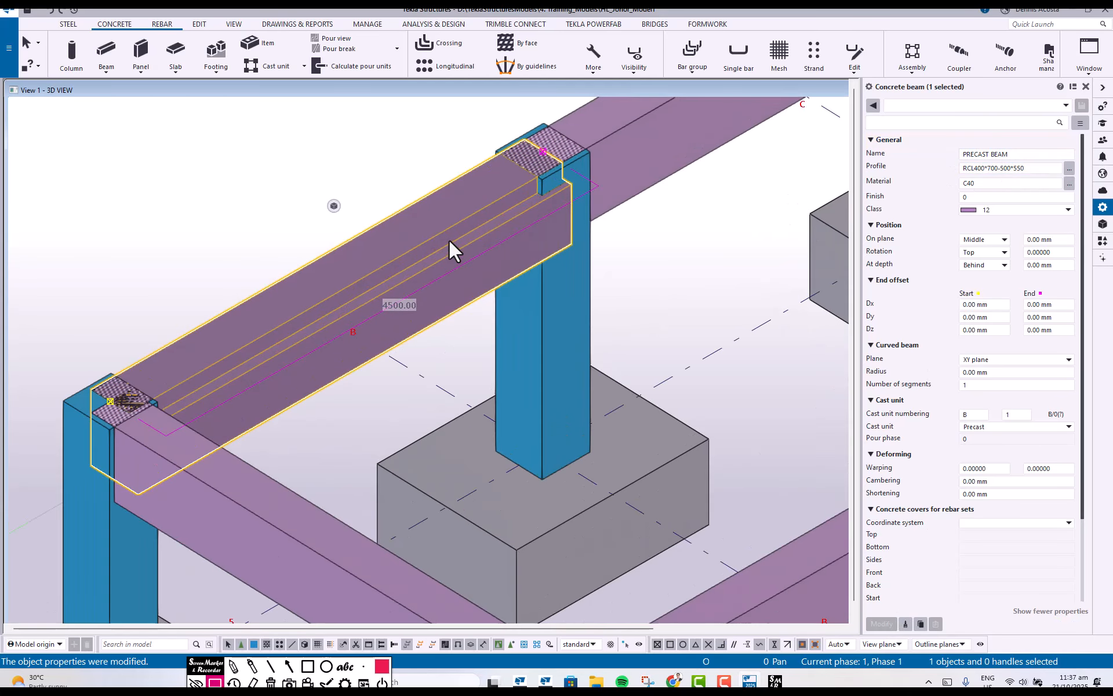
mouse_move(449, 239)
middle_mouse_down("ctrl")
mouse_move(623, 231)
mouse_move(552, 172)
mouse_move(535, 193)
mouse_move(542, 224)
mouse_move(521, 256)
mouse_move(534, 260)
mouse_move(563, 249)
mouse_move(541, 228)
mouse_move(506, 225)
mouse_move(524, 222)
mouse_move(524, 245)
mouse_move(381, 218)
mouse_move(529, 242)
mouse_move(545, 204)
mouse_move(518, 192)
mouse_move(532, 206)
mouse_move(333, 179)
mouse_move(542, 172)
mouse_move(568, 251)
mouse_move(562, 238)
middle_mouse_up("ctrl")
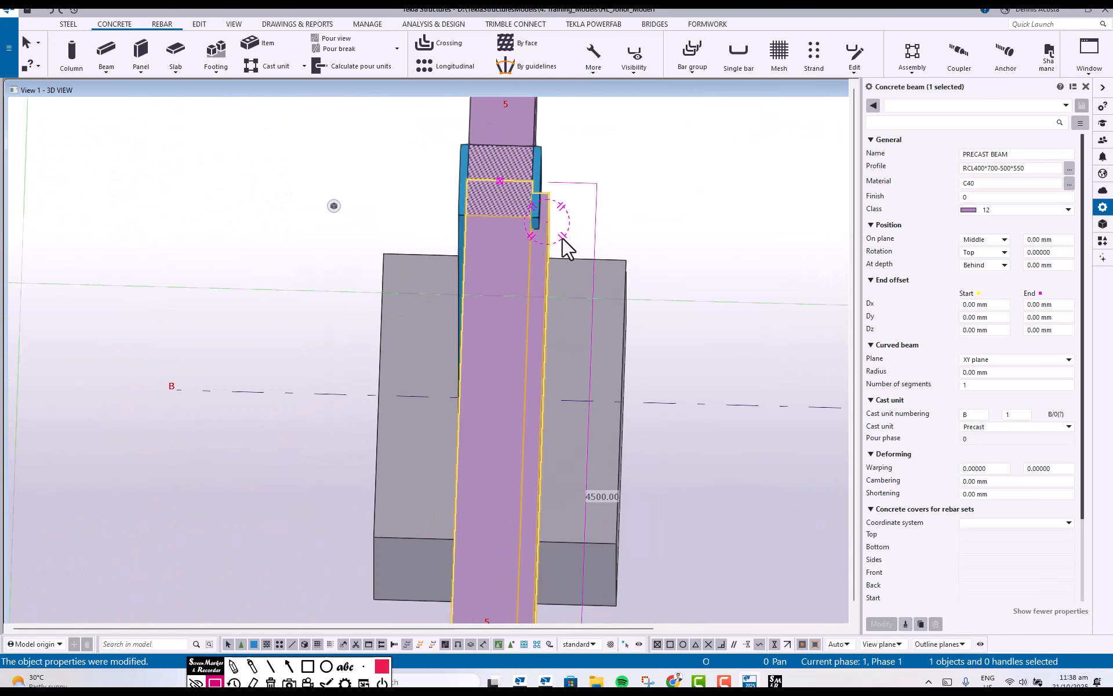
scroll(545, 217, "up", 5)
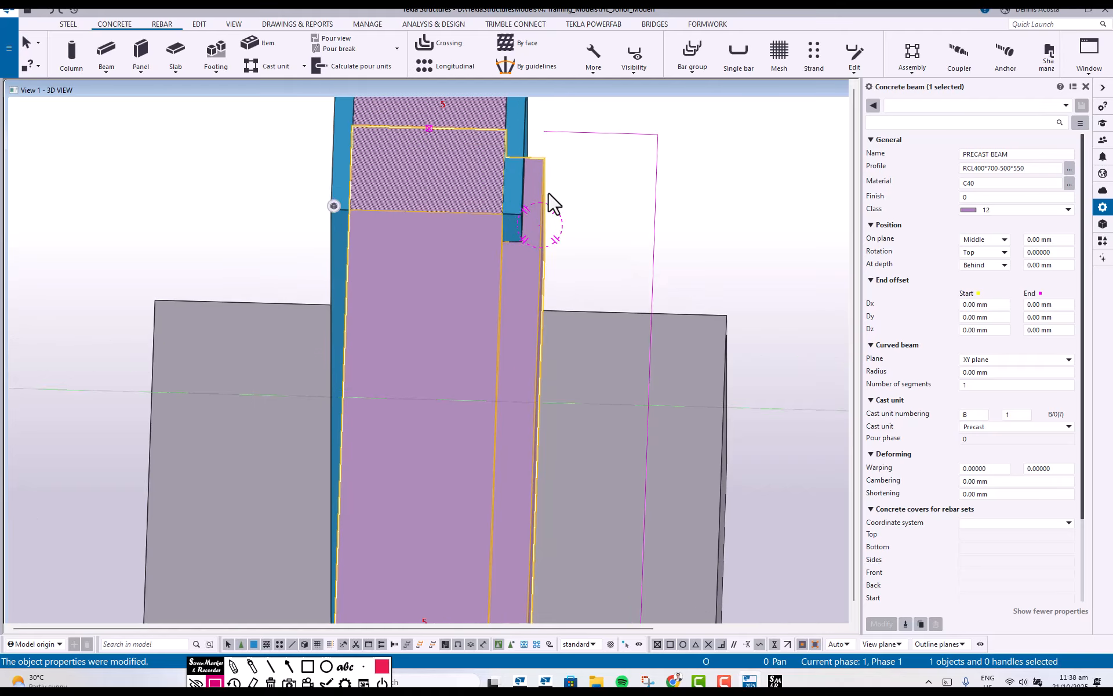
scroll(549, 194, "up", 3)
scroll(549, 194, "down", 3)
scroll(552, 203, "down", 7)
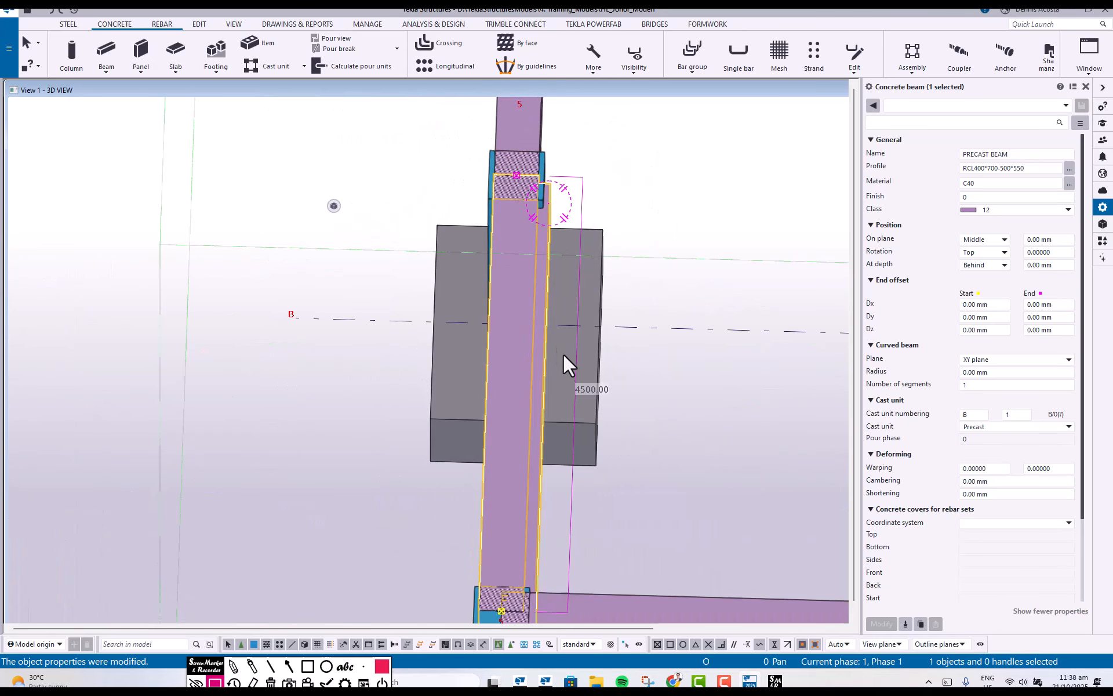
middle_click_drag(563, 353, 409, 336, "ctrl")
left_click(542, 265)
Copy the ledged beam's properties to the B–C and C–D beams on grid line 5
scroll(410, 336, "down", 2)
middle_click_drag(479, 278, 420, 319)
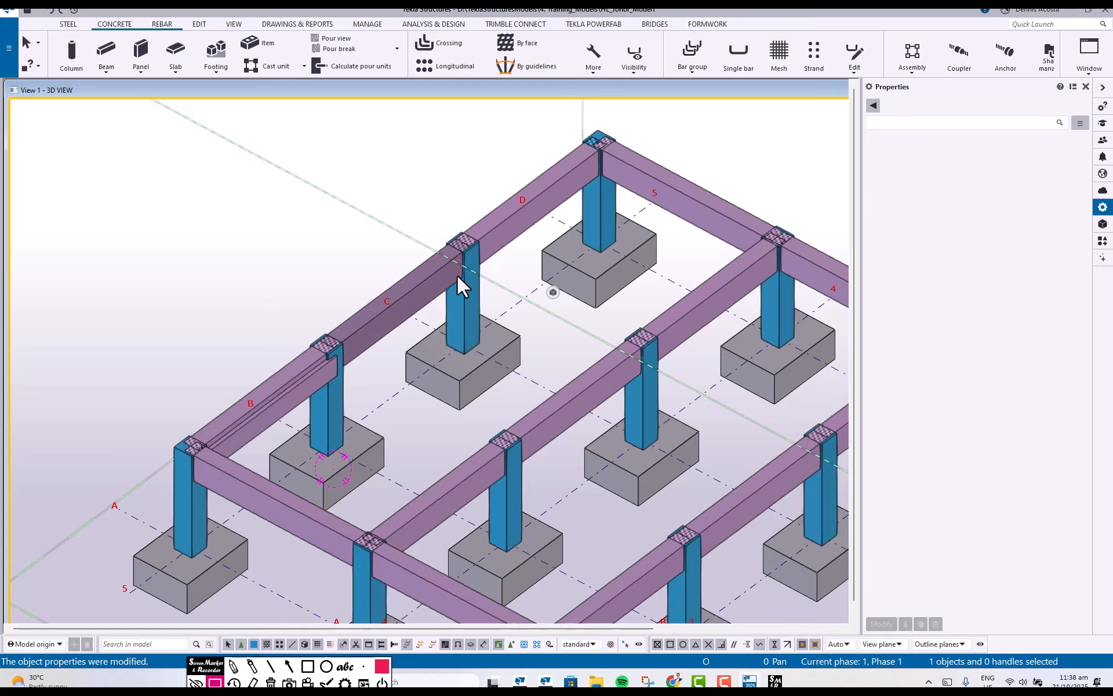
left_click(269, 406)
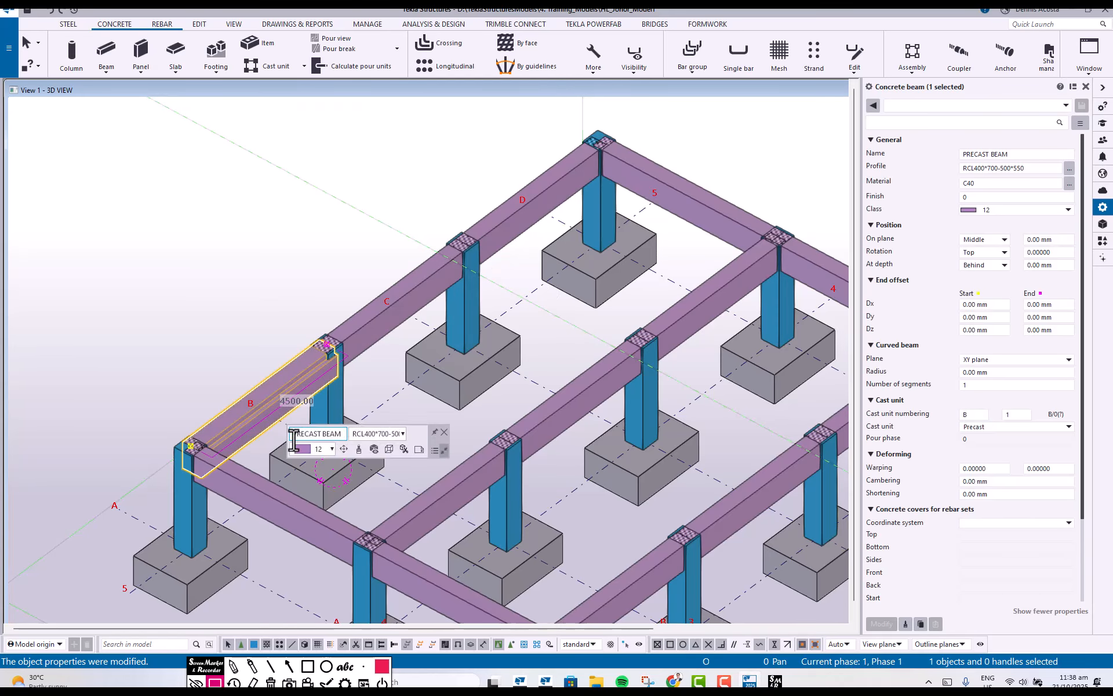
left_click(359, 453)
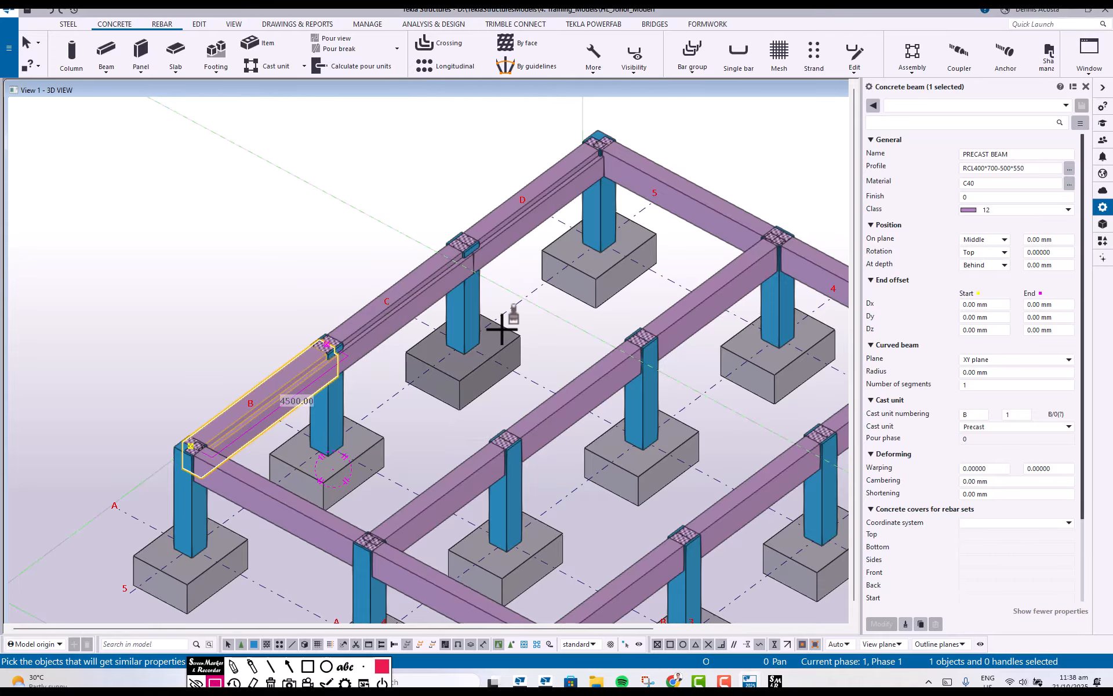
Copy the same ledged beam properties to the three precast beams on grid line 1 and end the copying
scroll(495, 320, "down", 2)
middle_click_drag(496, 320, 211, 165)
middle_click_drag(557, 340, 468, 260)
scroll(650, 283, "up", 3)
scroll(379, 423, "up", 4)
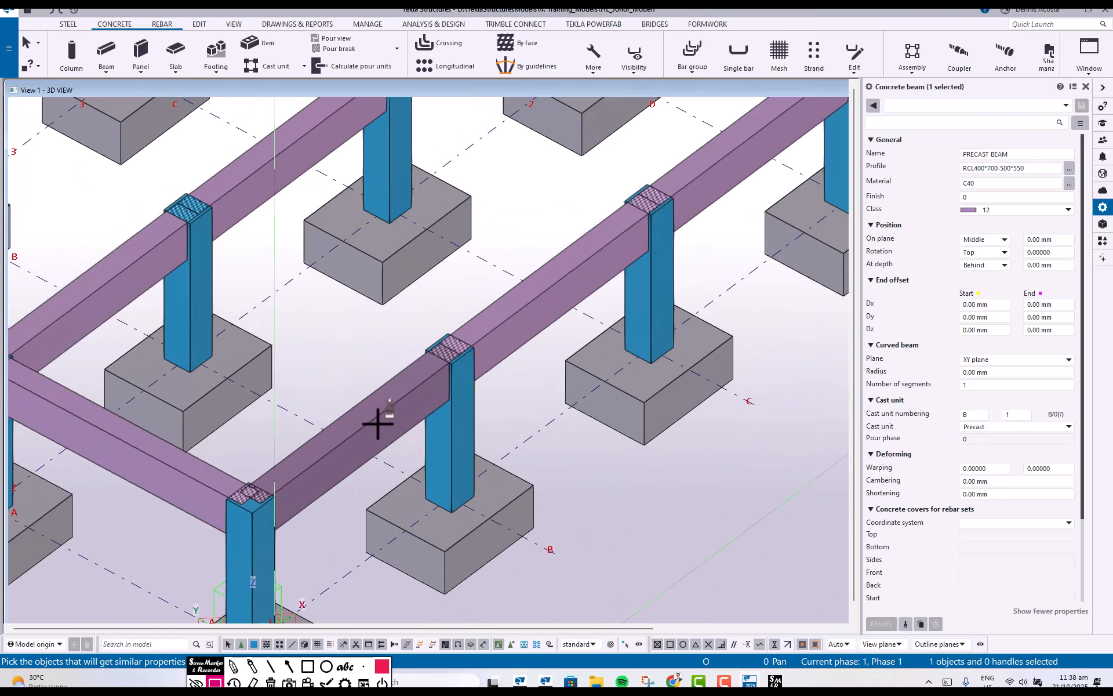
left_click(380, 423)
left_click(505, 329)
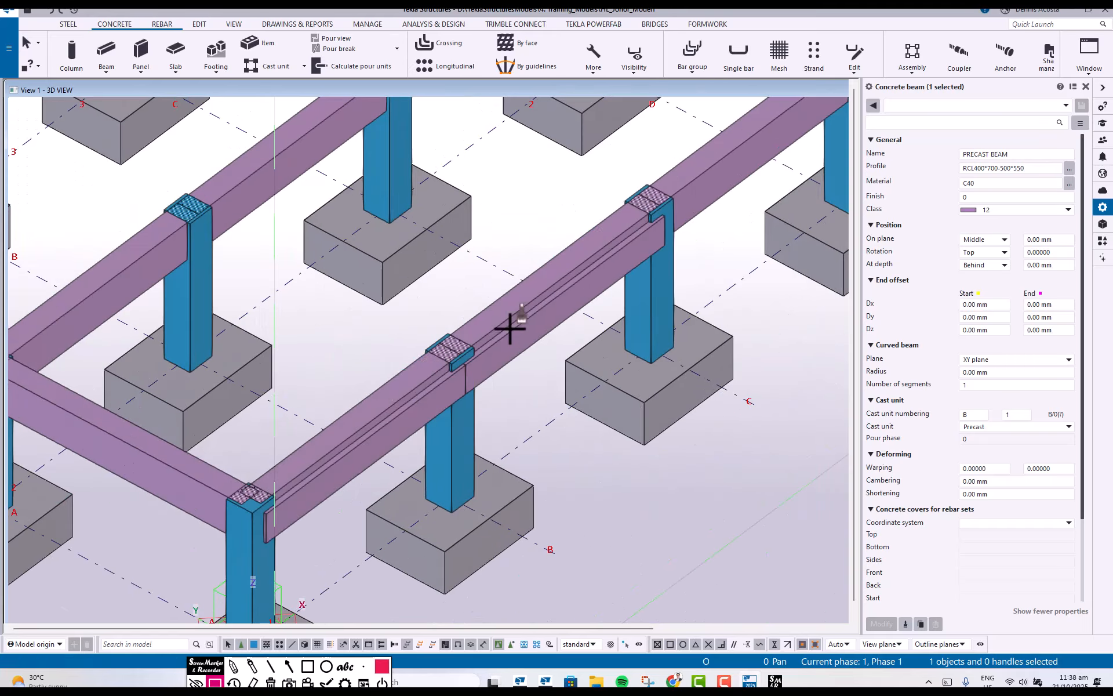
left_click(695, 191)
key("Escape")
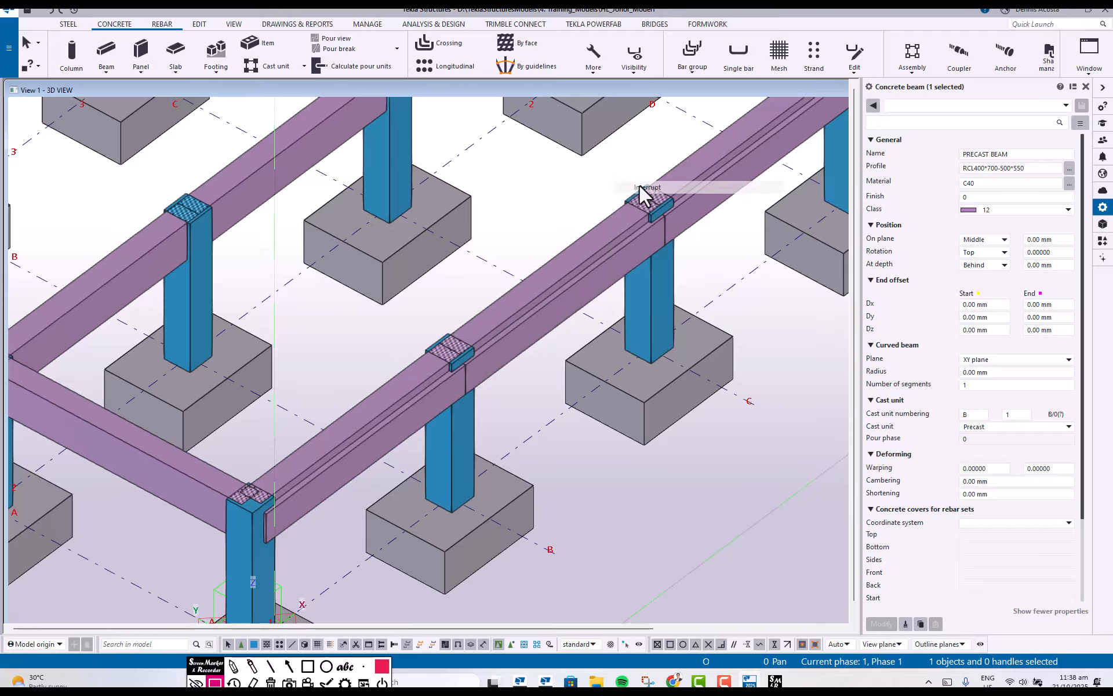
left_click(640, 193)
Examine which side the ledge faces on the grid line 1 beam between A and B
scroll(597, 333, "up", 2)
left_click(462, 385)
middle_click_drag(462, 368, 446, 397, "ctrl")
left_click(447, 396)
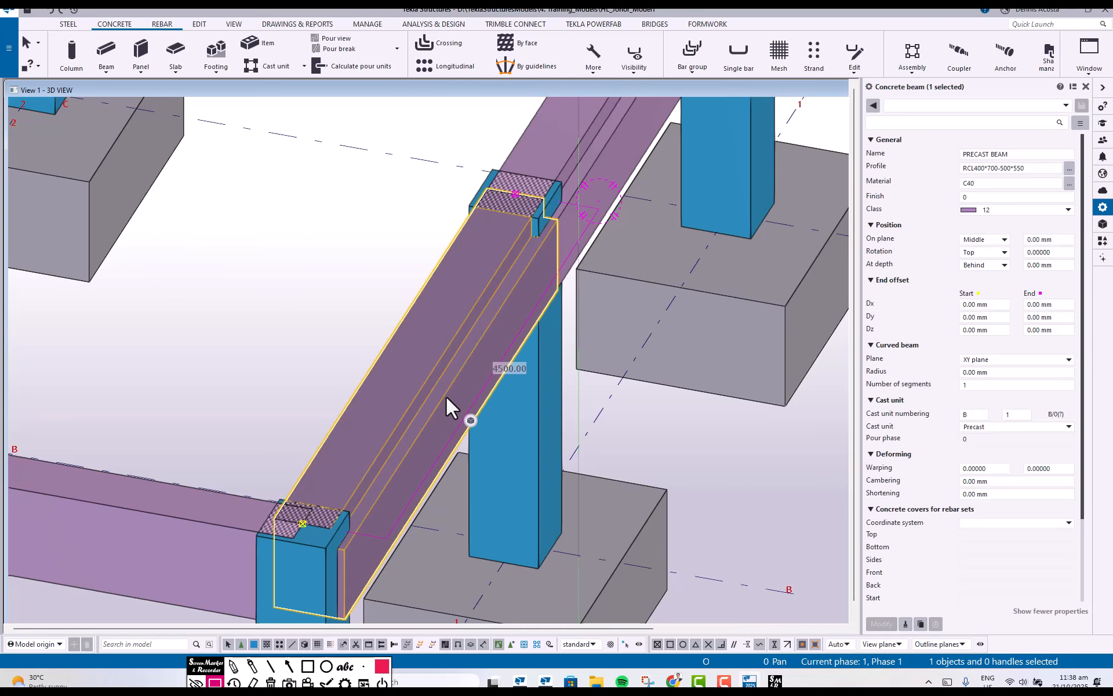
scroll(446, 398, "down", 4)
middle_click_drag(447, 399, 658, 461)
scroll(397, 326, "down", 5)
scroll(429, 360, "up", 7)
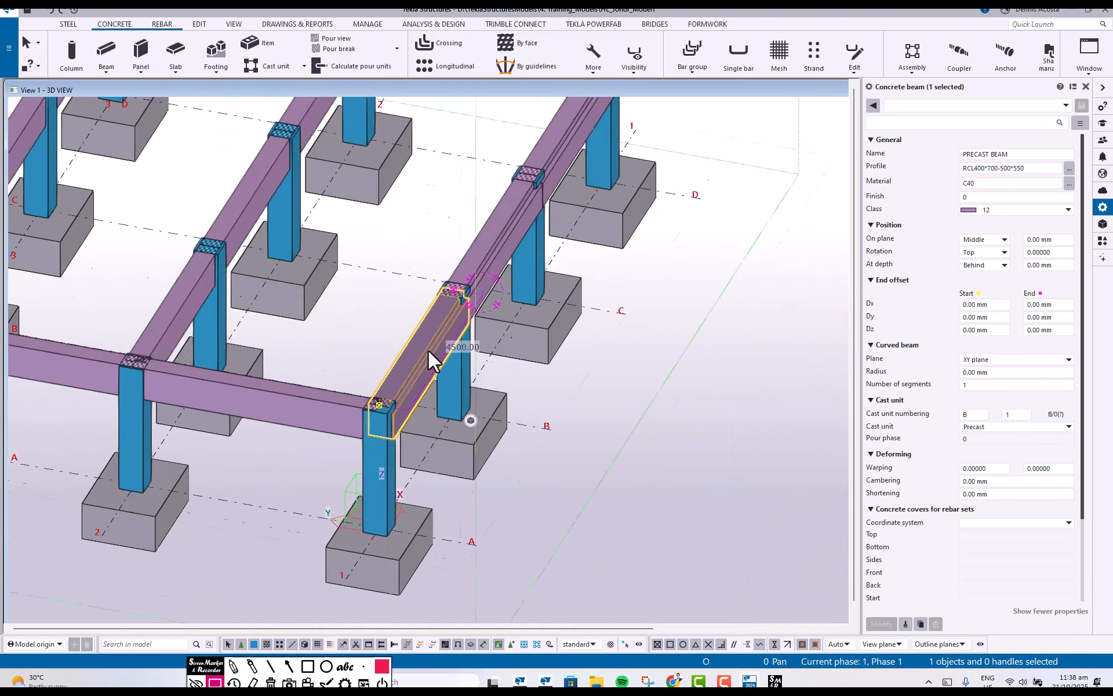
left_click(557, 416)
middle_click_drag(385, 348, 413, 353, "ctrl")
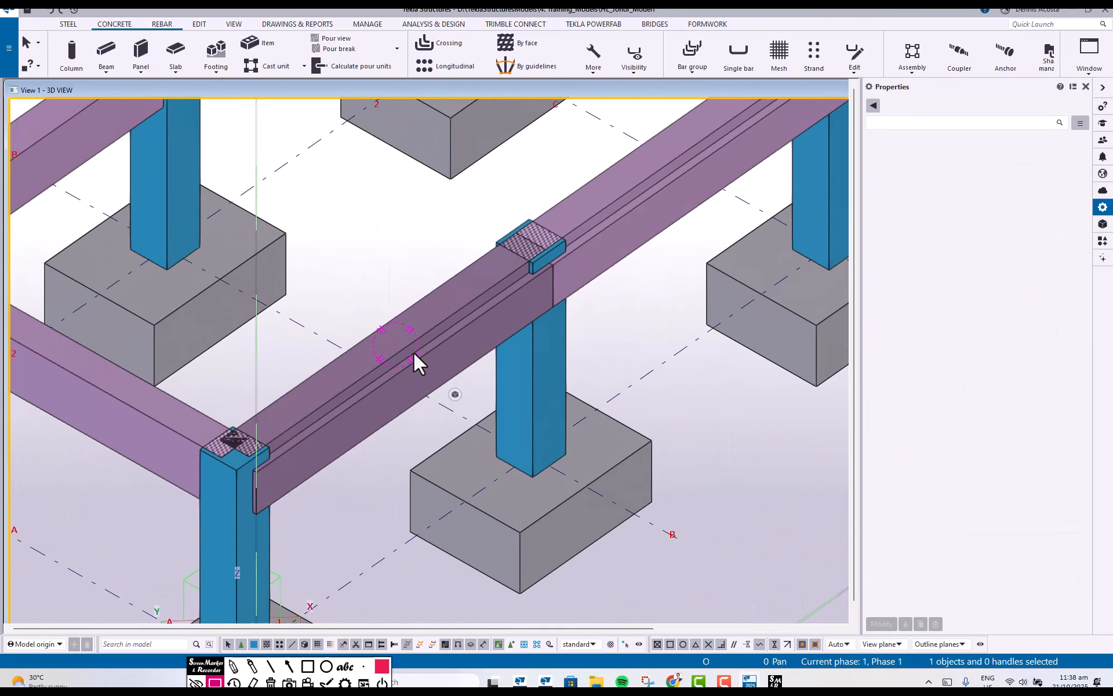
Select all three ledged beams along grid line 1, from A to D
scroll(413, 354, "down", 2)
left_click(541, 265)
middle_click_drag(662, 211, 558, 385)
left_click(639, 284)
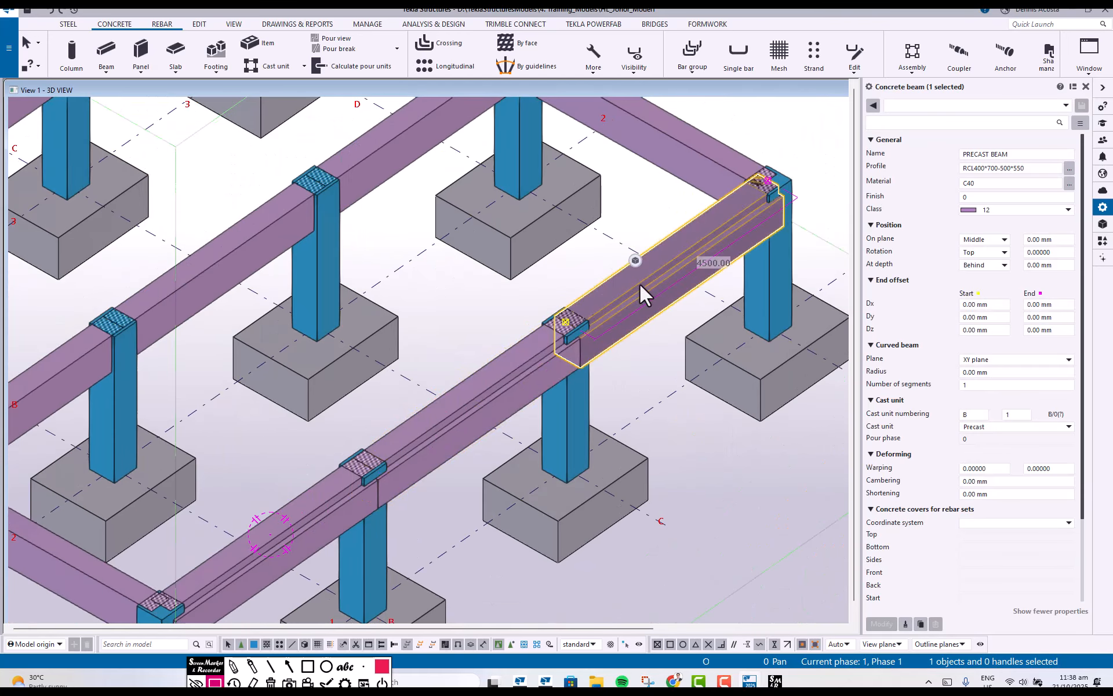
middle_click_drag(444, 452, 540, 382)
scroll(510, 406, "down", 2)
left_click(449, 447)
left_click(559, 359, "ctrl")
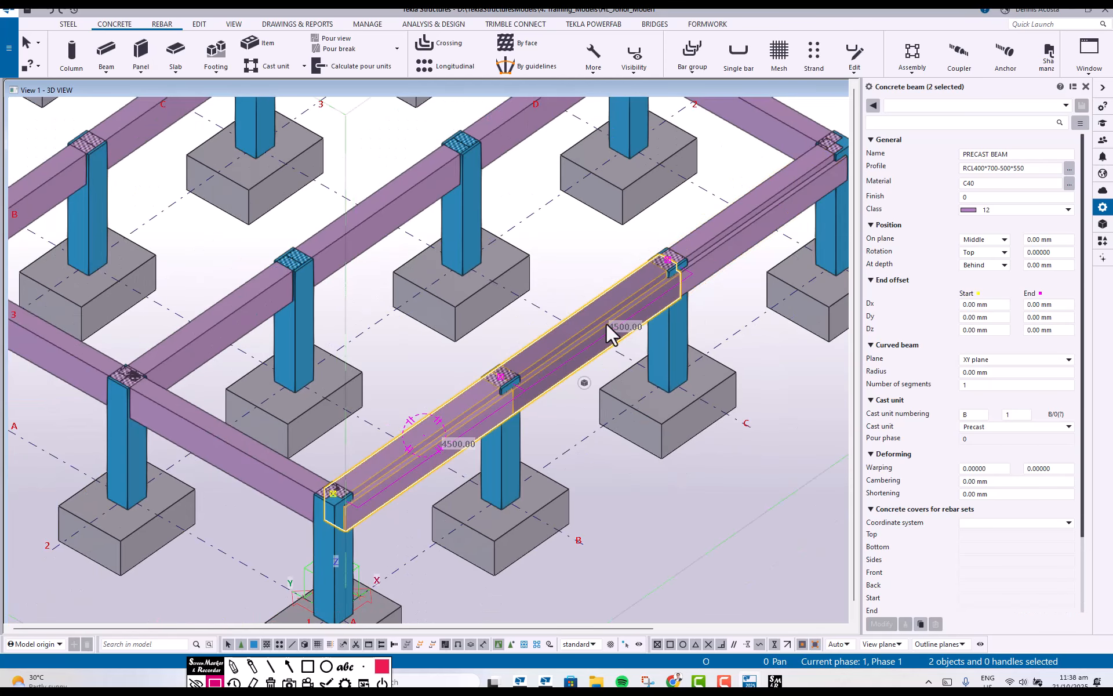
left_click(704, 257, "ctrl")
middle_click_drag(665, 452, 587, 471)
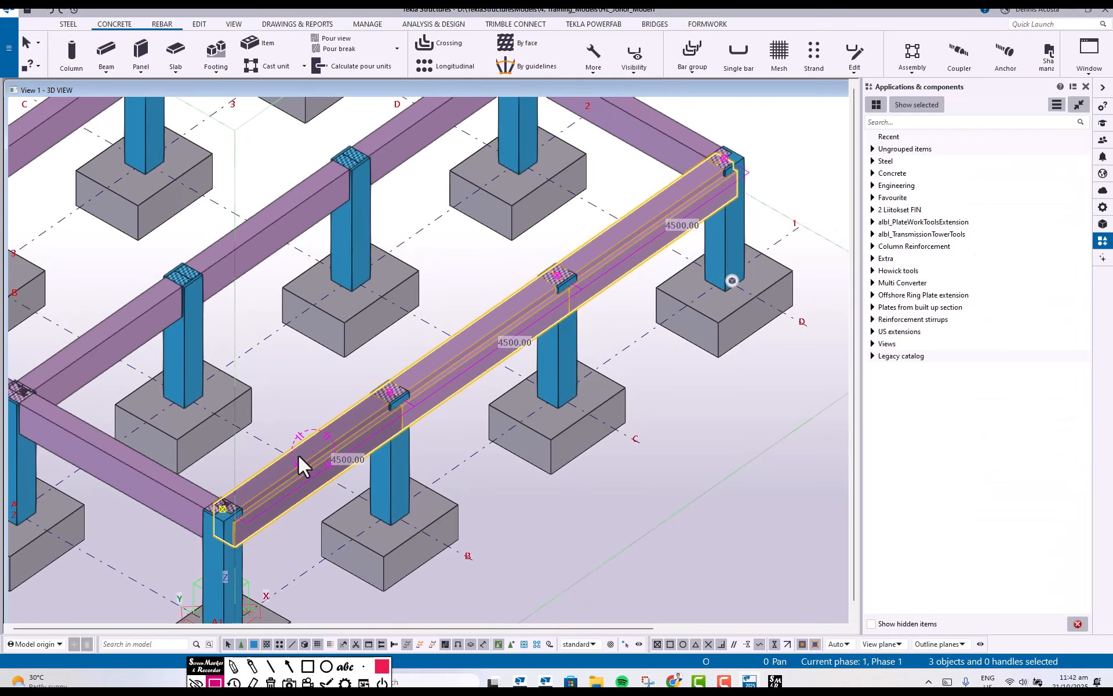
Search the applications and components catalog for SWAP
scroll(324, 475, "up", 4)
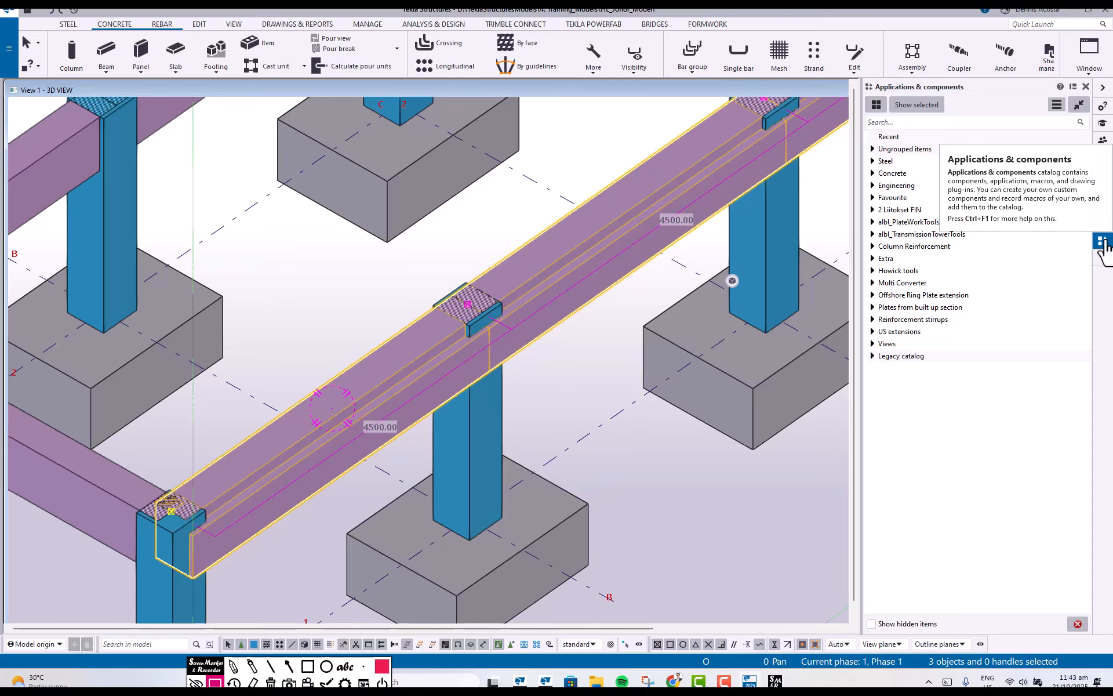
left_click(897, 122)
type("S")
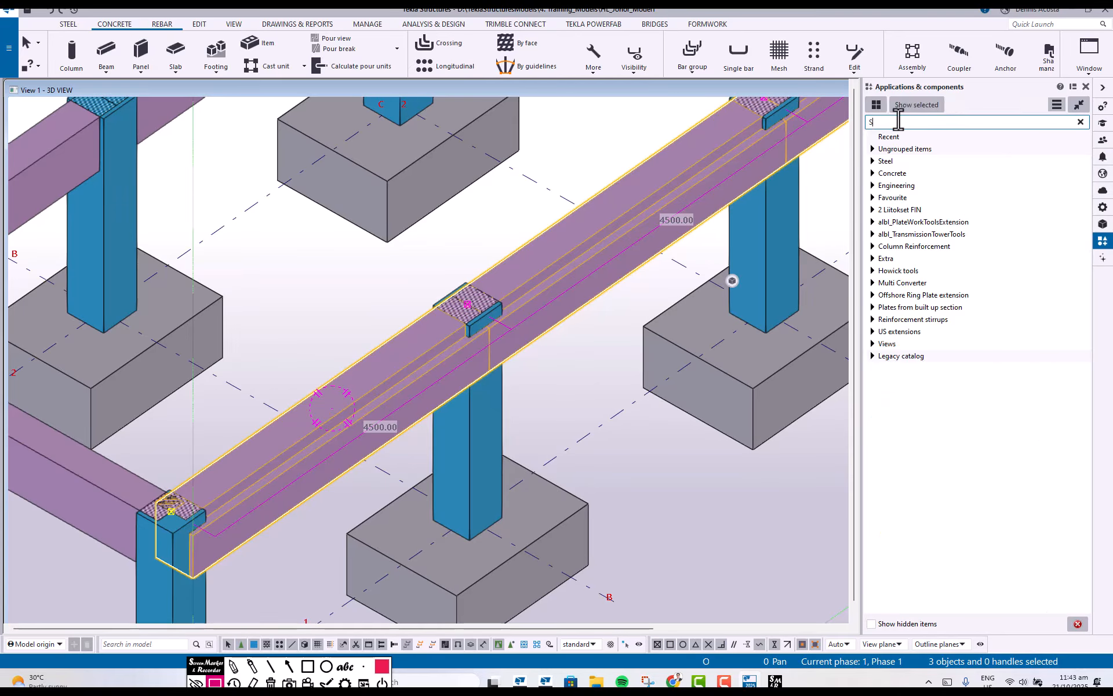
type("WAP")
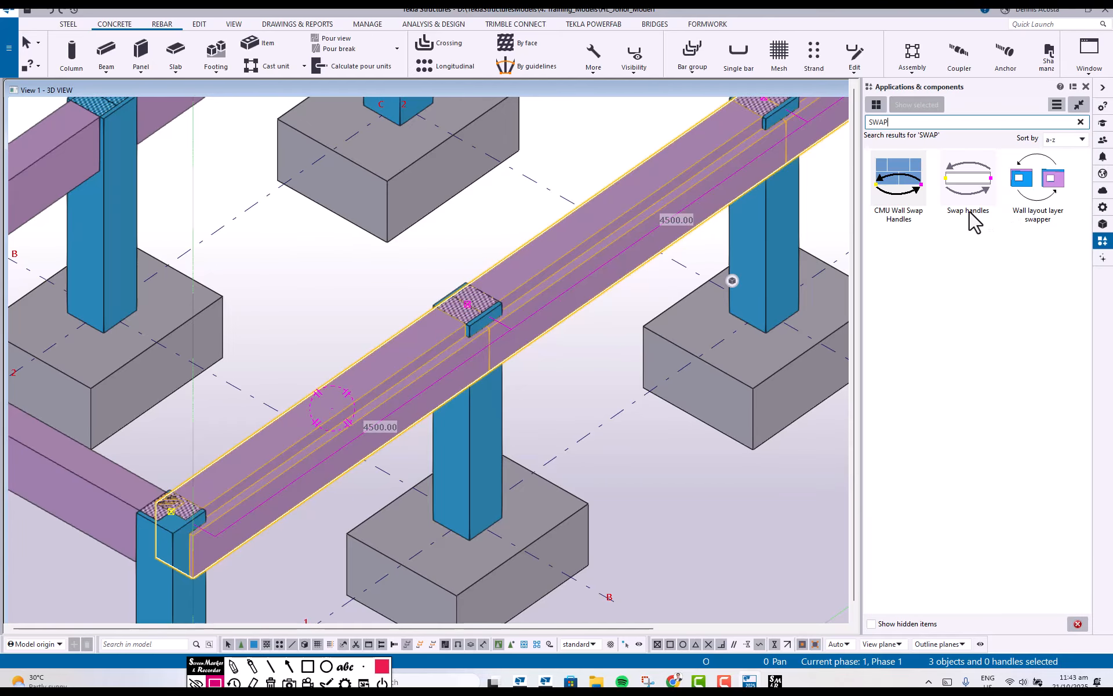
Flip the ledges of the three grid line 1 beams to the inner side with Swap handles, and clear the selection
scroll(575, 306, "down", 8)
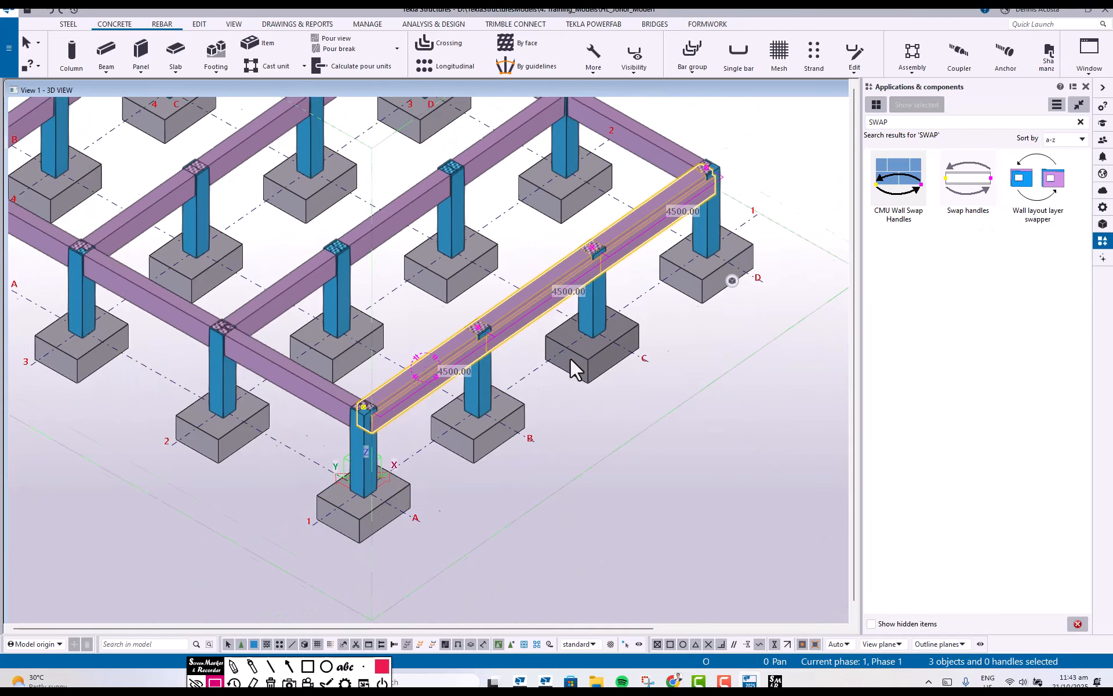
left_click(401, 404)
left_click(525, 322, "ctrl")
left_click(638, 247, "ctrl")
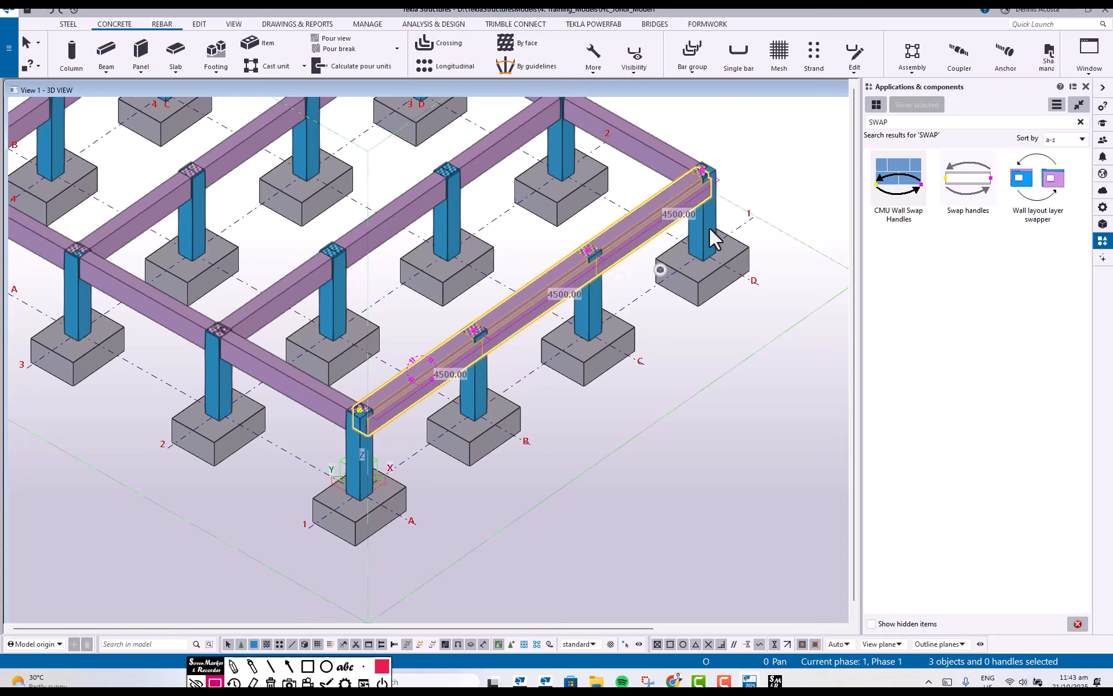
left_click(969, 185)
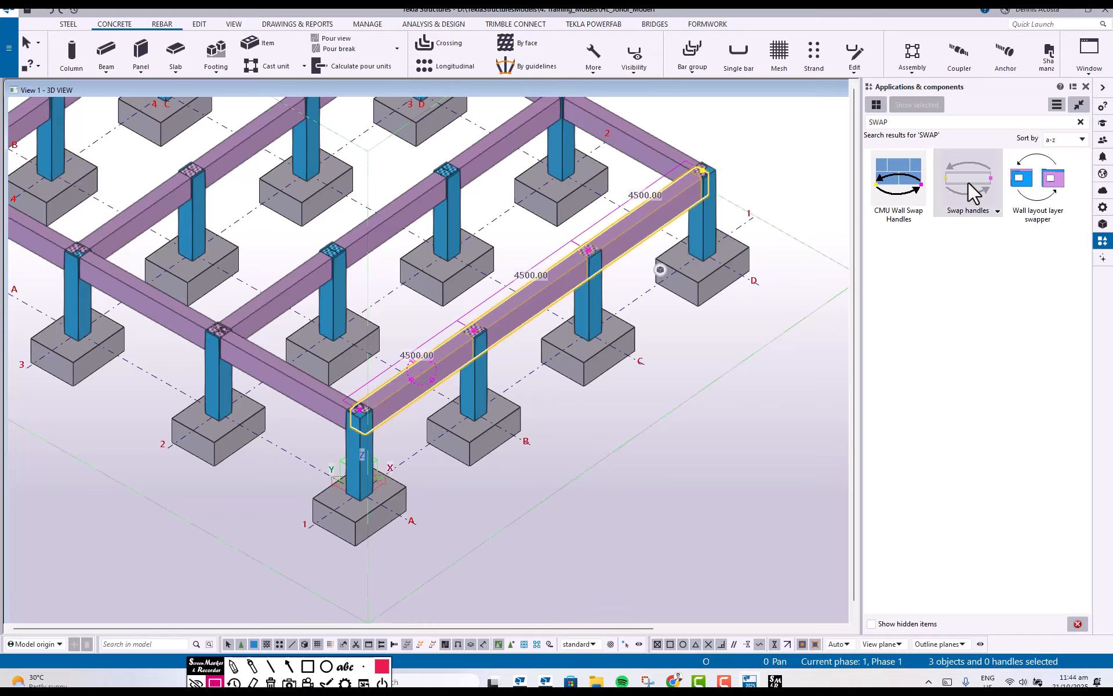
left_click(645, 374)
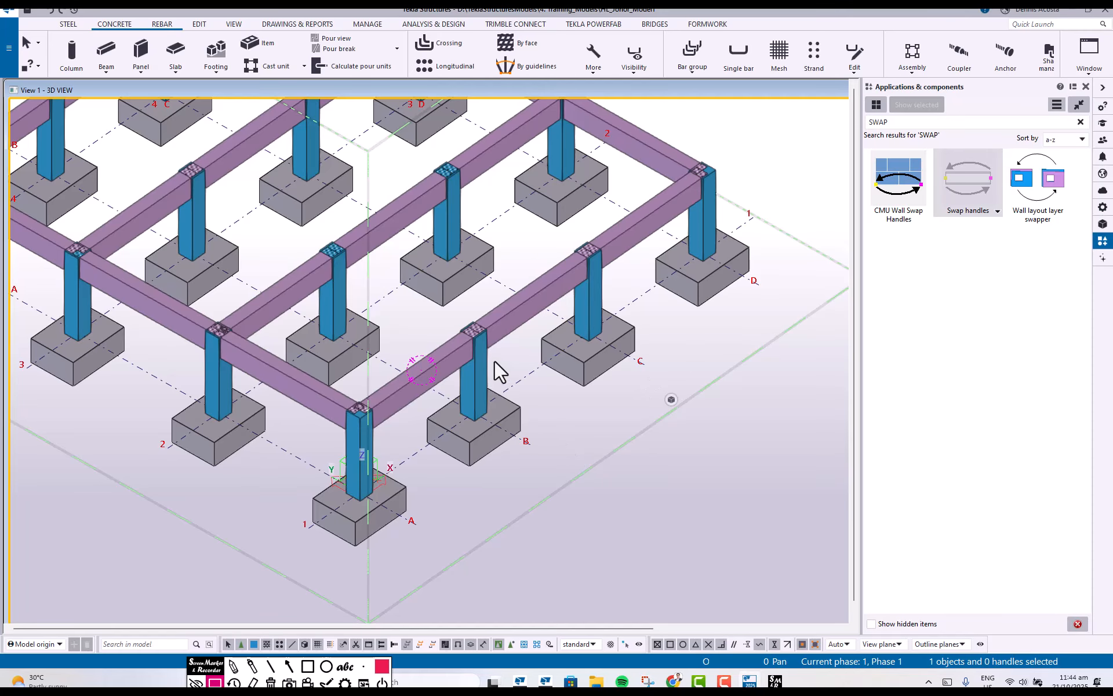
Examine the grid line 1 edge beams from outside and inside the frame to check their ledge direction
middle_click_drag(495, 338, 565, 359)
scroll(565, 359, "down", 2)
scroll(565, 358, "down", 2)
mouse_move(552, 305)
middle_mouse_down("ctrl")
mouse_move(759, 307)
mouse_move(562, 297)
middle_mouse_up("ctrl")
scroll(669, 290, "up", 6)
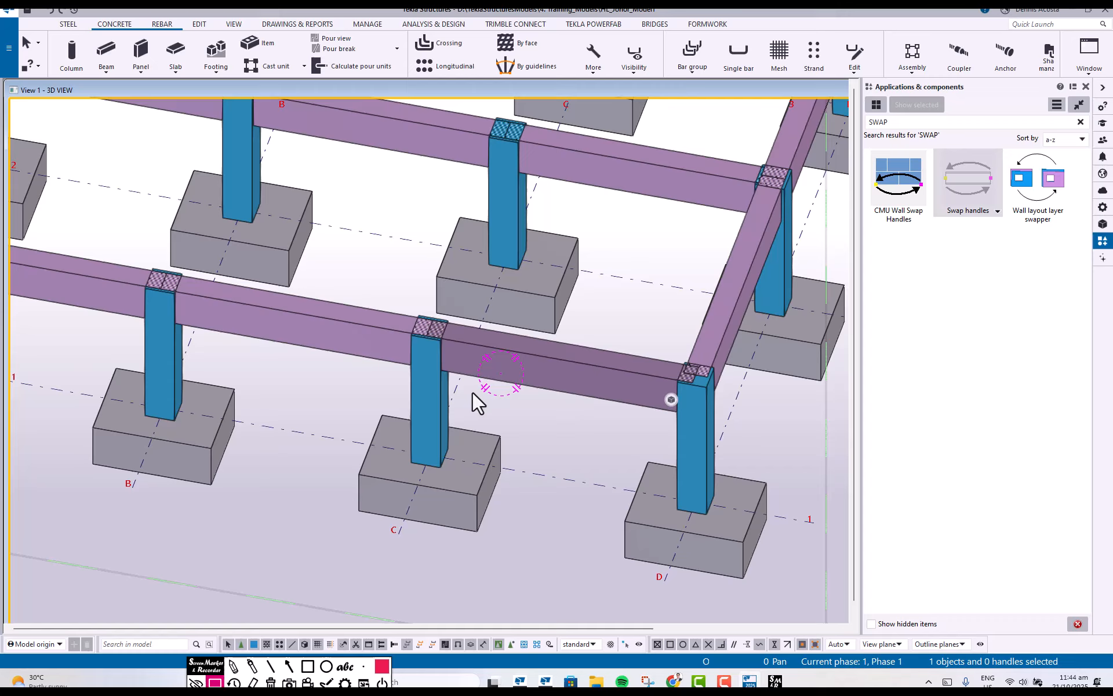
scroll(423, 400, "down", 4)
middle_click_drag(572, 390, 367, 381, "ctrl")
scroll(599, 366, "up", 3)
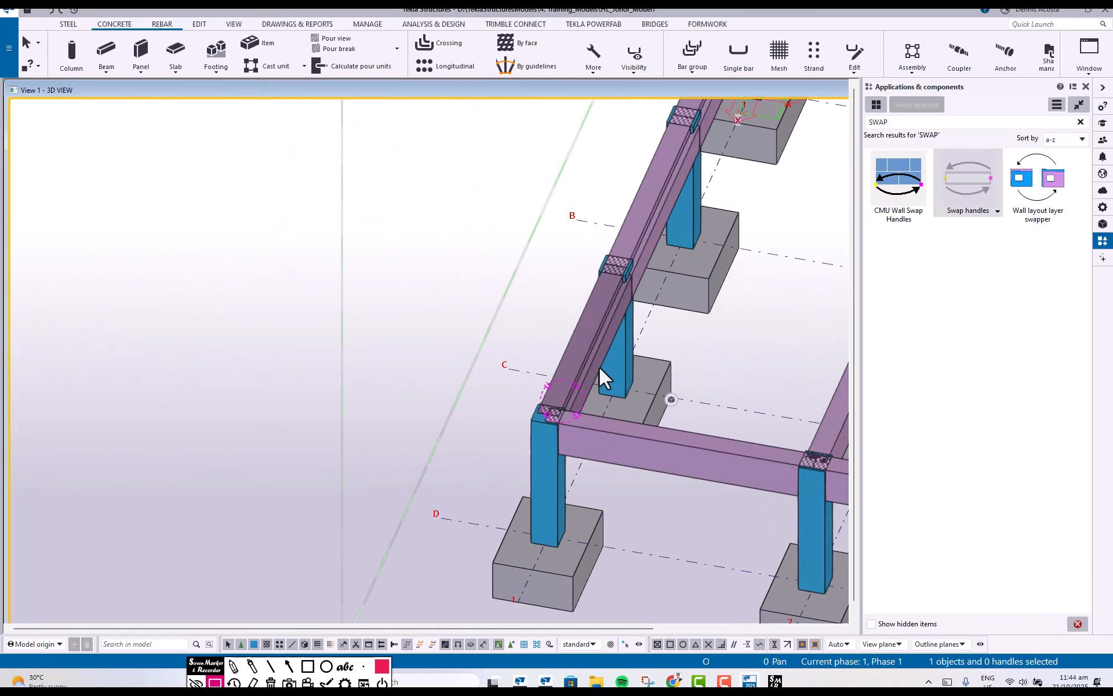
scroll(599, 366, "down", 4)
middle_click_drag(548, 360, 794, 394, "ctrl")
middle_click_drag(620, 283, 590, 380)
scroll(590, 380, "down", 2)
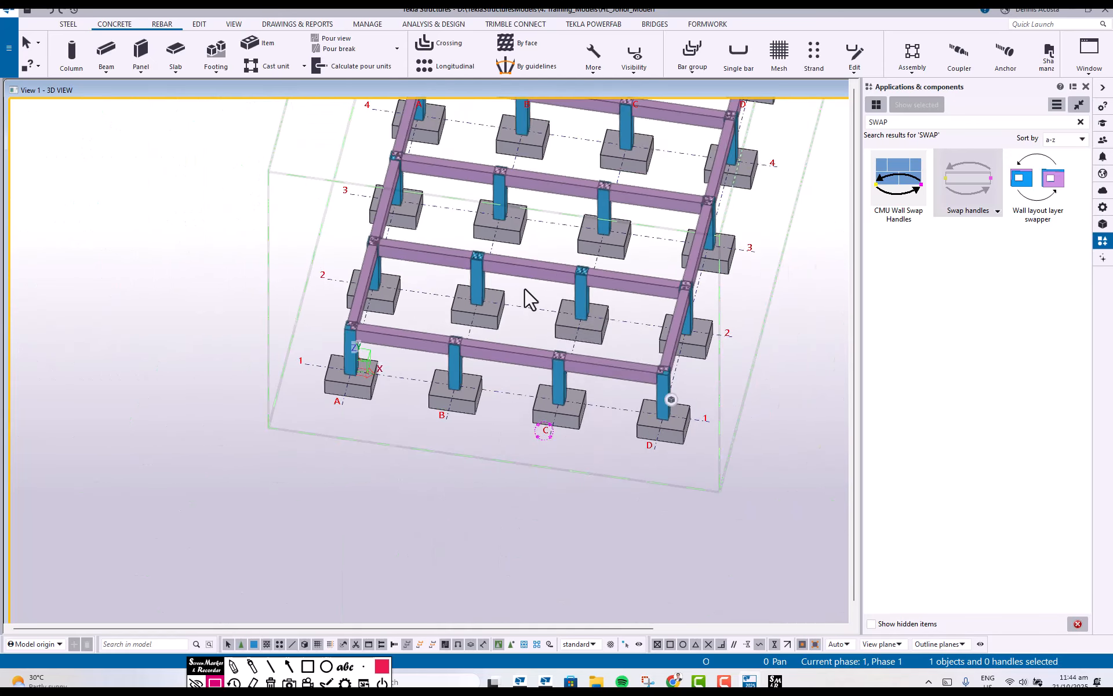
Examine the interior beams on grid line 2 and their connection at the column on grid B
scroll(520, 292, "up", 4)
middle_click_drag(512, 292, 628, 321, "ctrl")
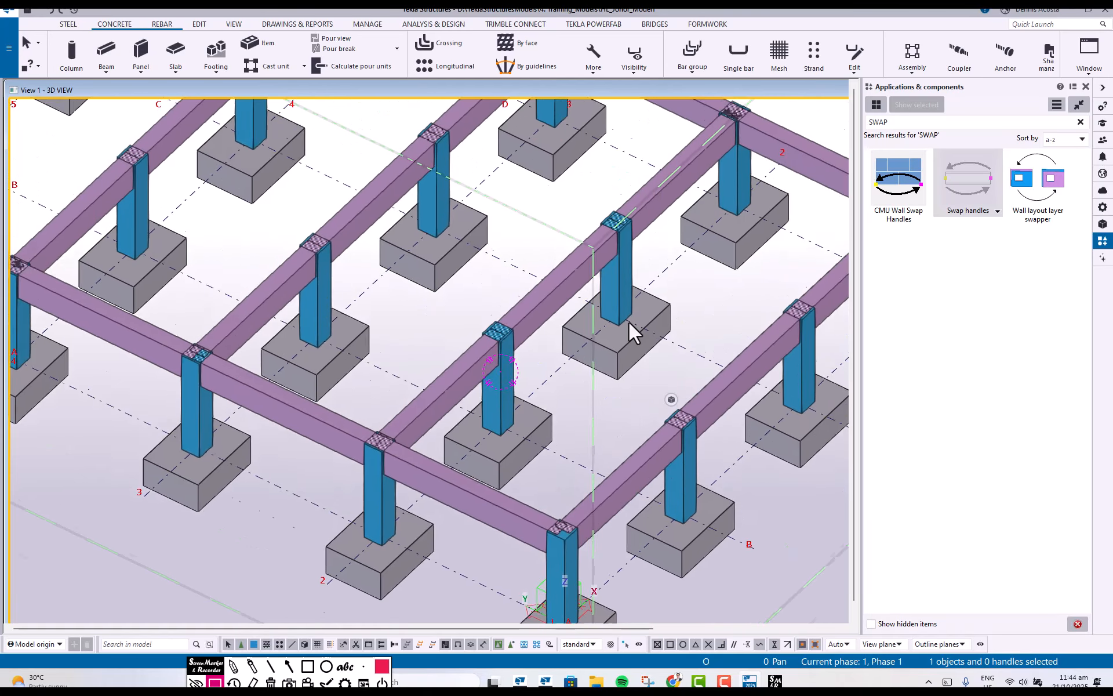
scroll(628, 318, "up", 1)
scroll(564, 325, "down", 2)
scroll(567, 320, "up", 1)
middle_click_drag(547, 311, 578, 330, "ctrl")
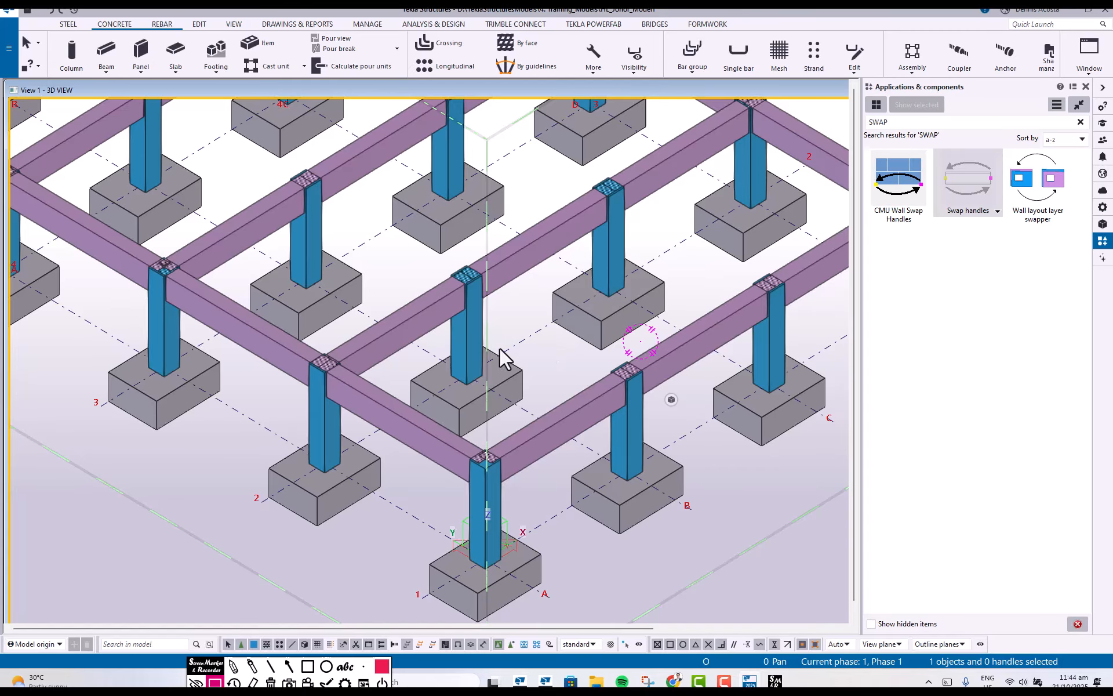
middle_click_drag(499, 347, 459, 362, "ctrl")
scroll(461, 290, "up", 5)
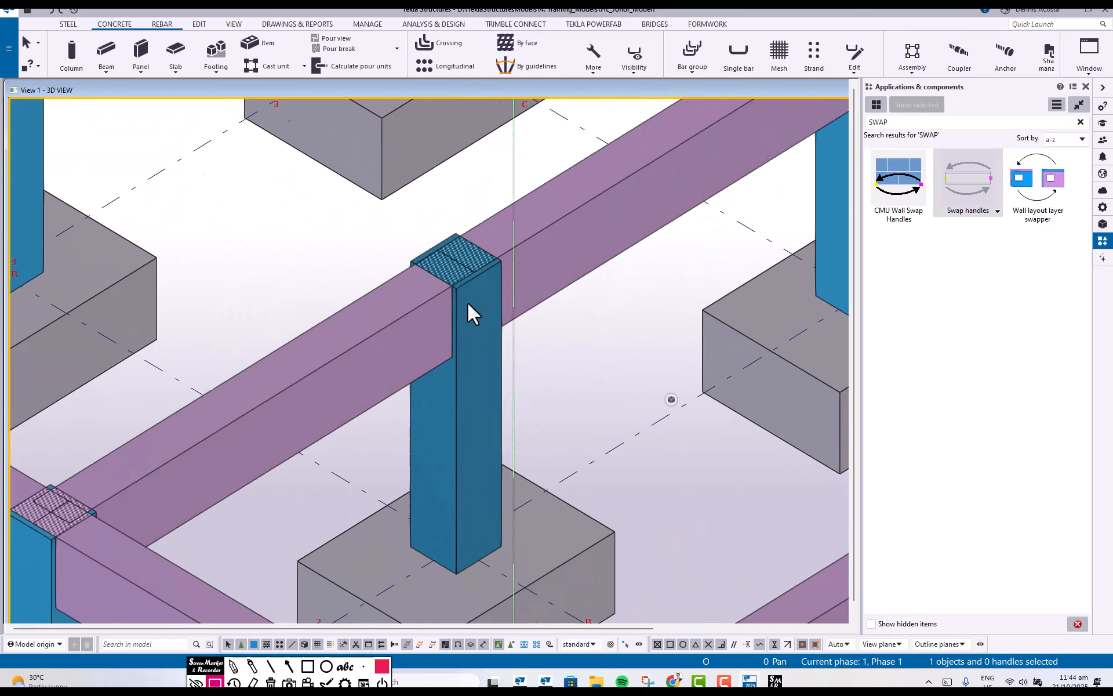
Open the profile catalog for the grid line 2 beam between grids C and D and choose the RCDL profile
scroll(486, 322, "down", 6)
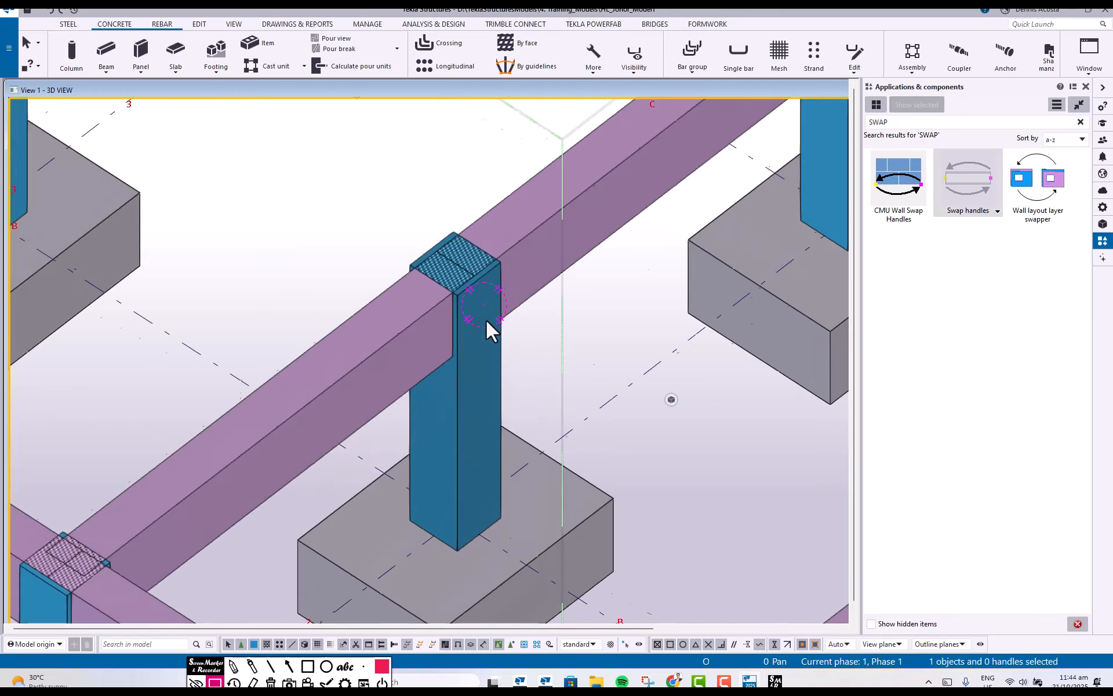
scroll(481, 328, "down", 5)
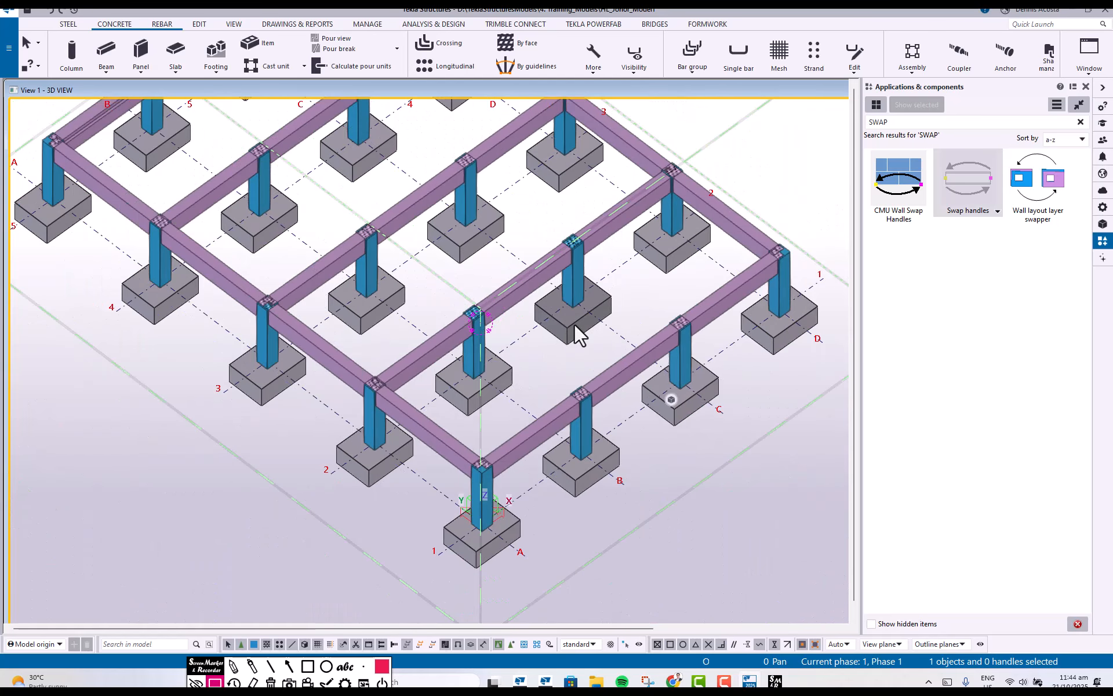
middle_click_drag(573, 323, 446, 311, "ctrl")
scroll(446, 312, "up", 1)
scroll(446, 313, "up", 8)
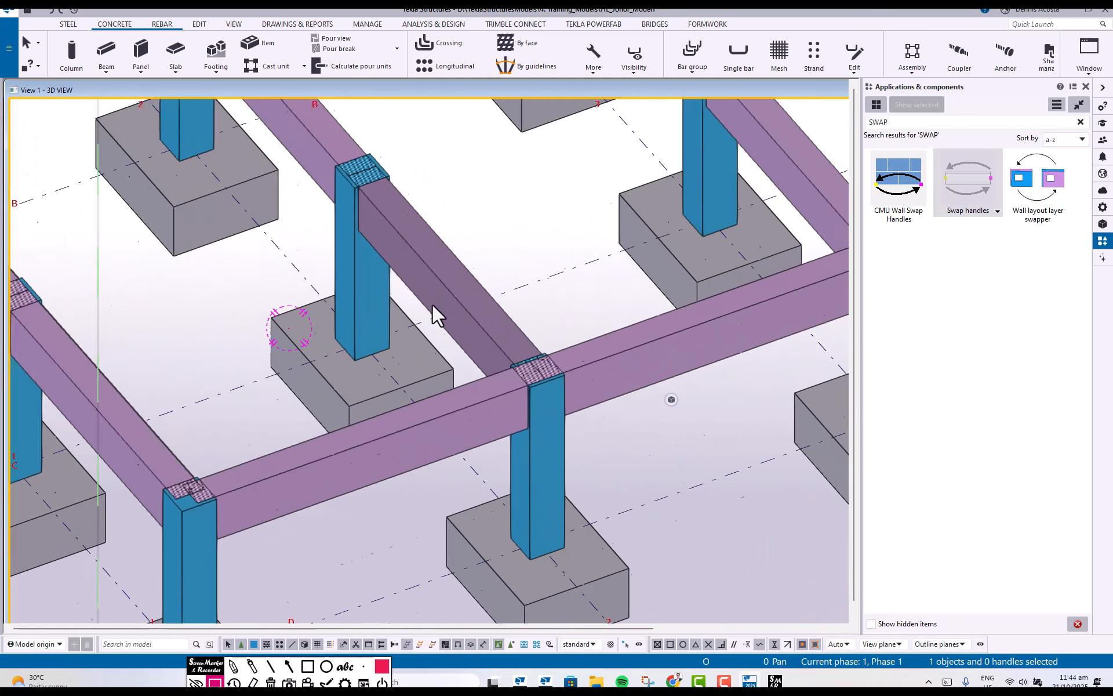
left_click(399, 254)
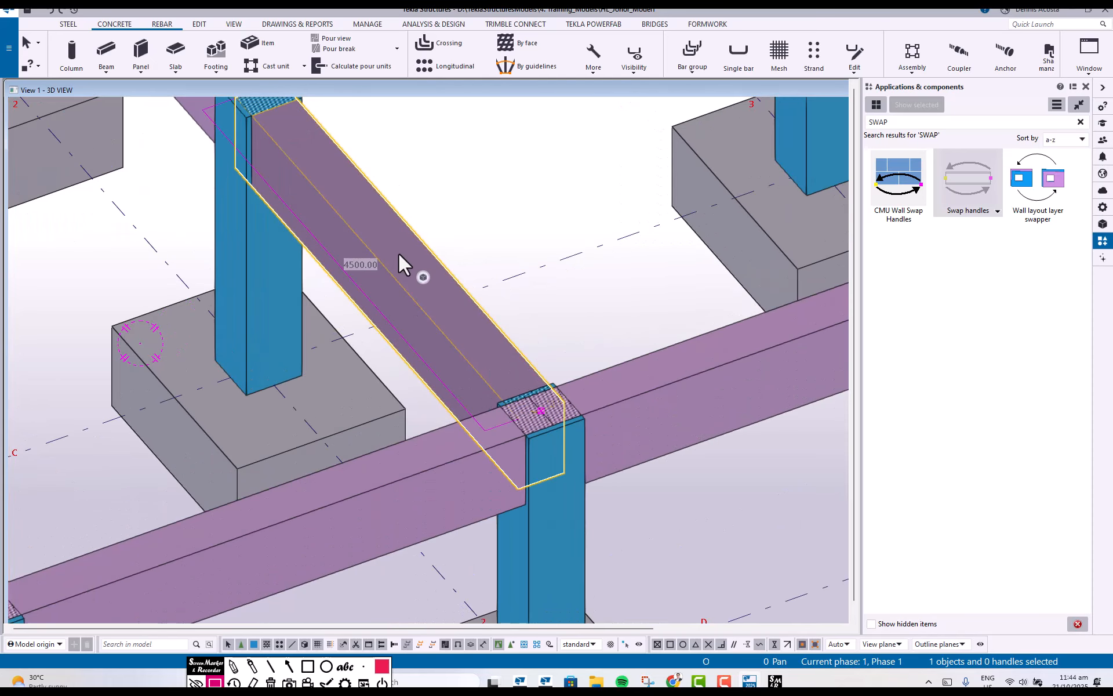
double_click(399, 254)
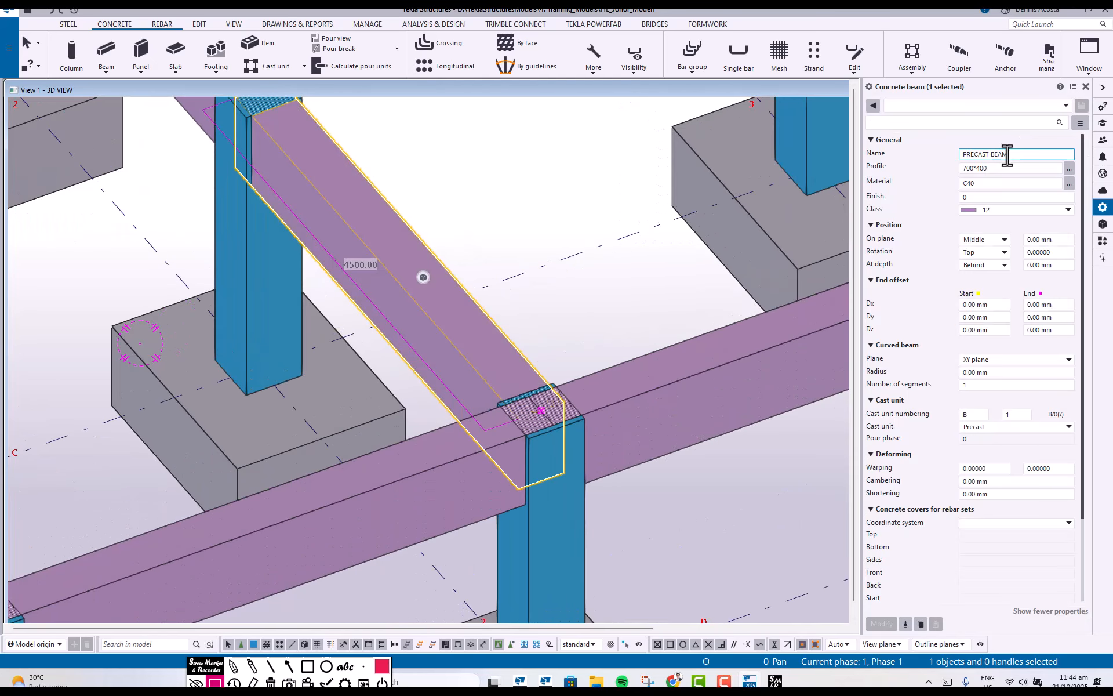
left_click(1068, 169)
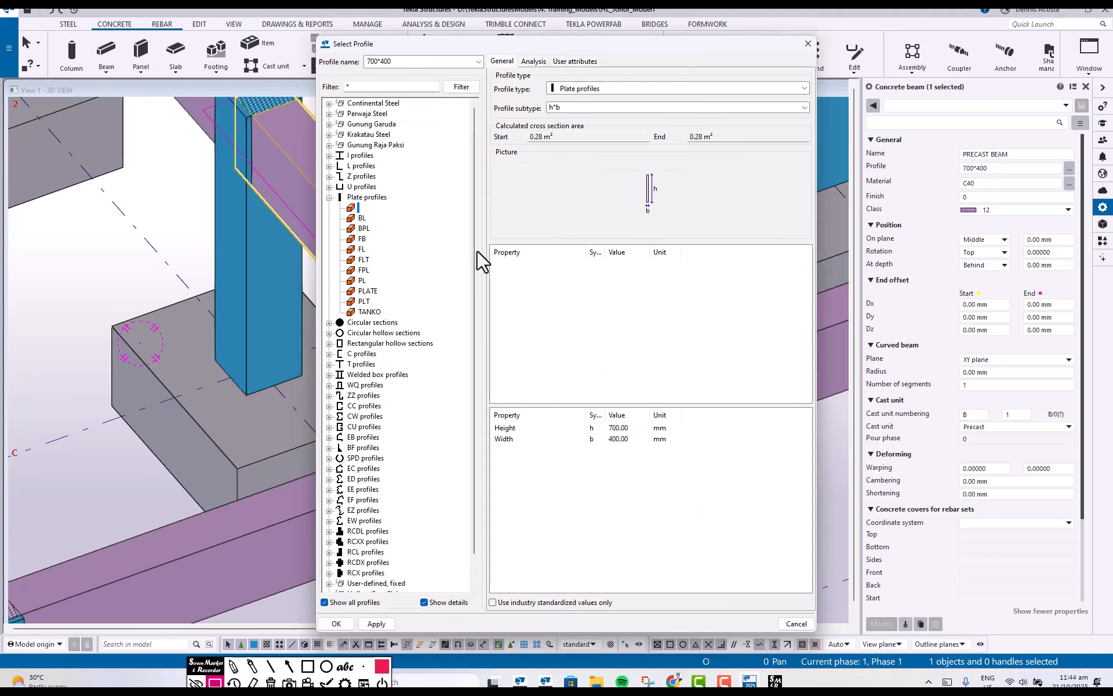
scroll(380, 452, "down", 1)
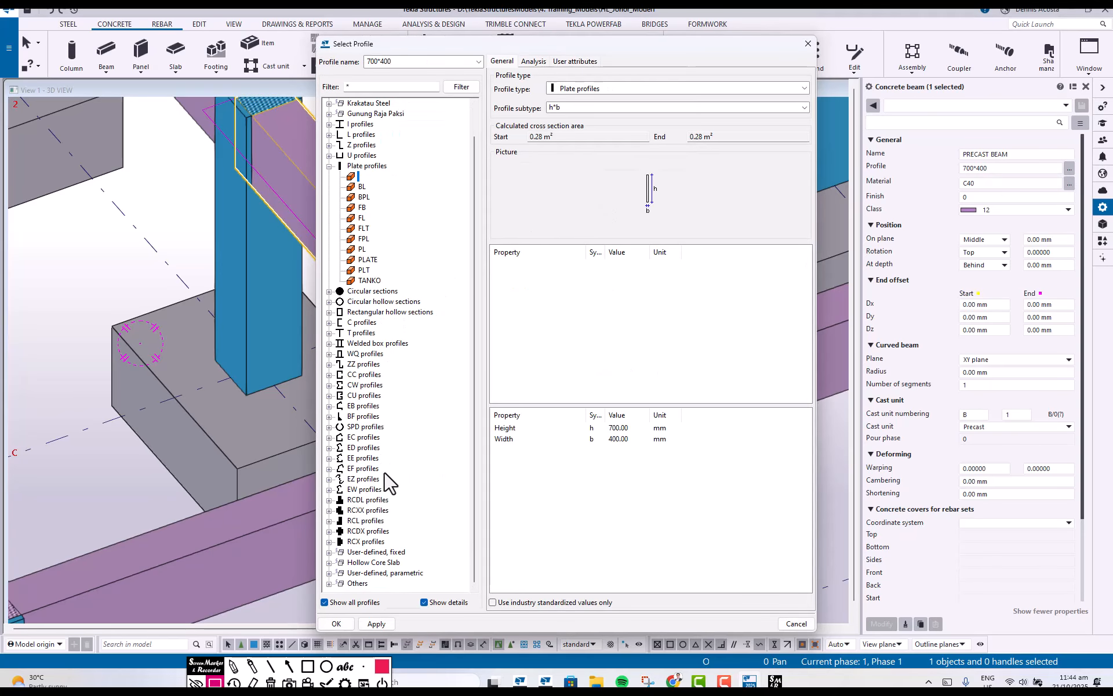
left_click(328, 500)
left_click(365, 510)
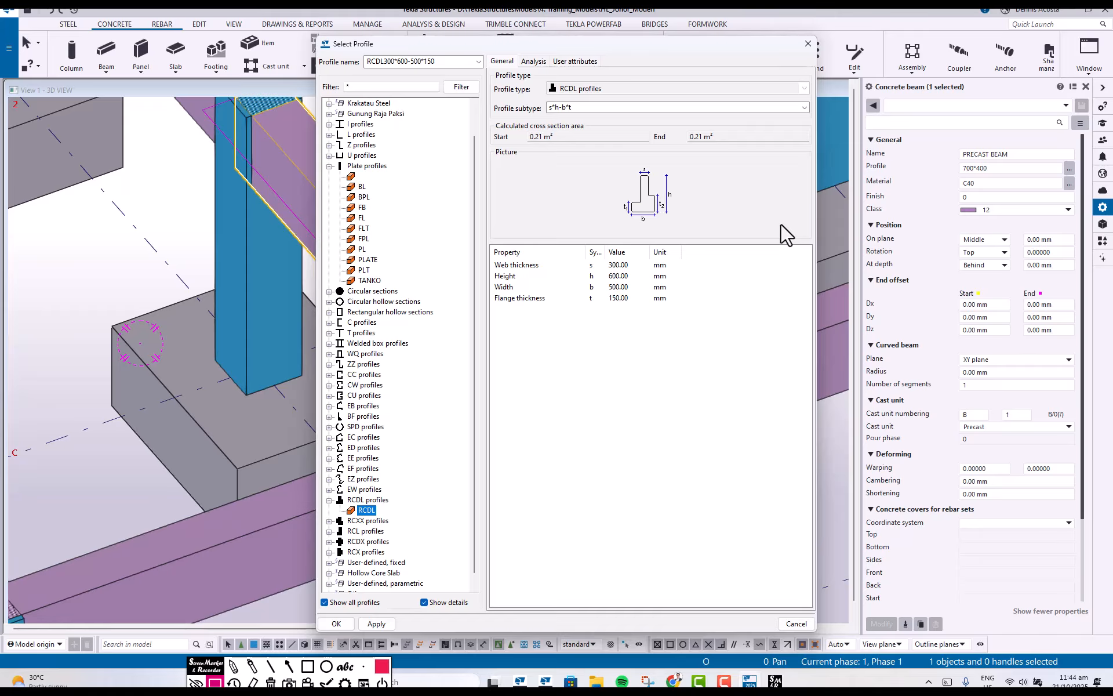
Set the RCDL profile's height to 700 mm, web thickness to 400 mm and width to 600 mm
double_click(617, 276)
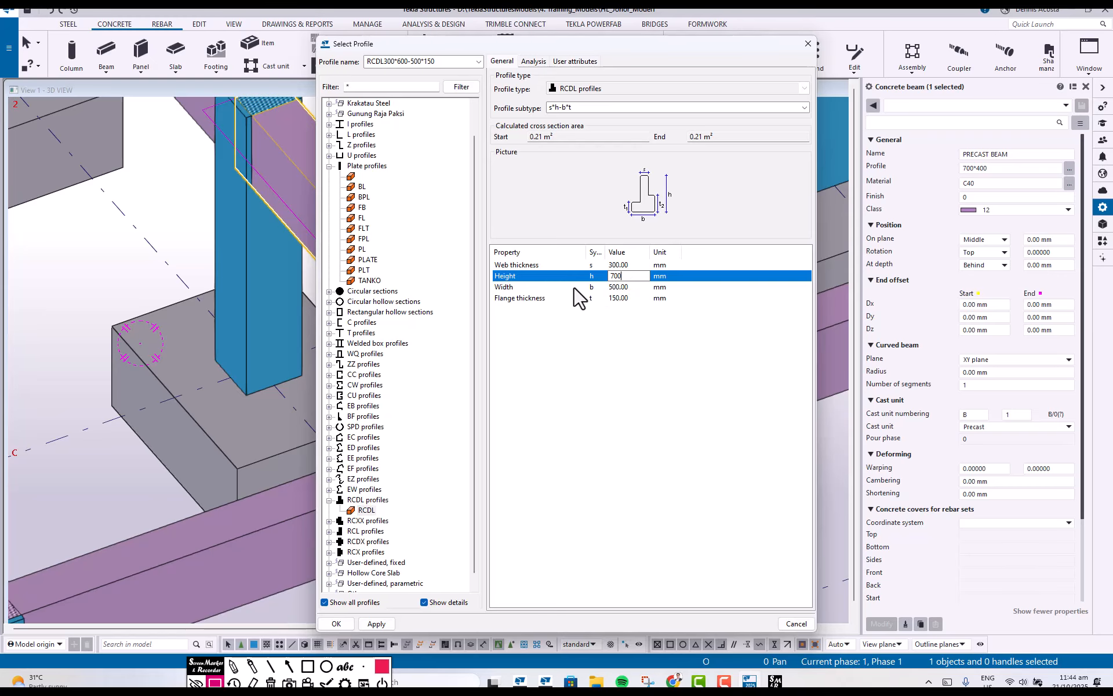
left_click(620, 266)
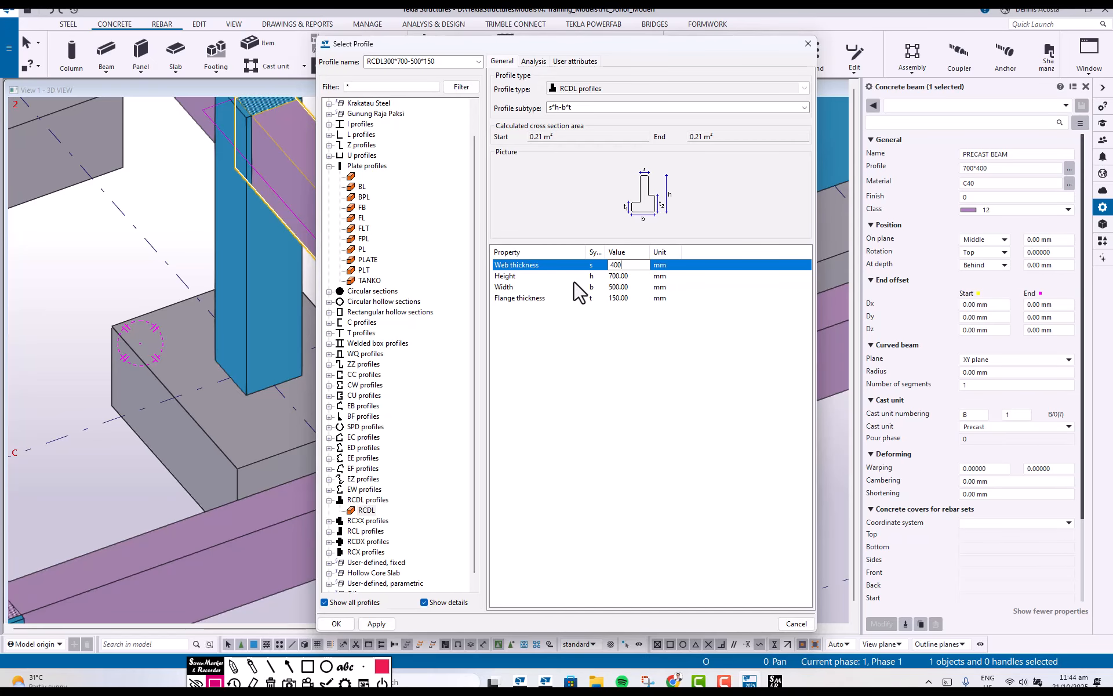
left_click(624, 287)
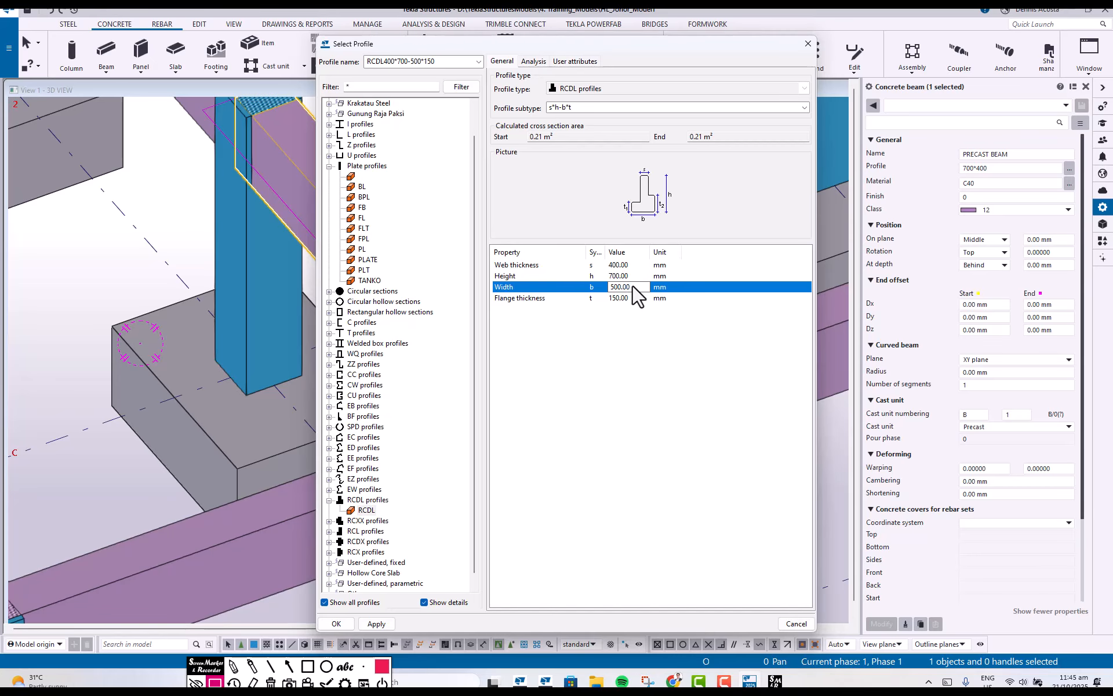
left_click_drag(640, 287, 540, 309)
Set the RCDL profile's flange thickness to 550 mm, keeping subtype s*h-b*t, and apply the profile to the selected beam
left_click(636, 298)
left_click_drag(635, 297, 577, 305)
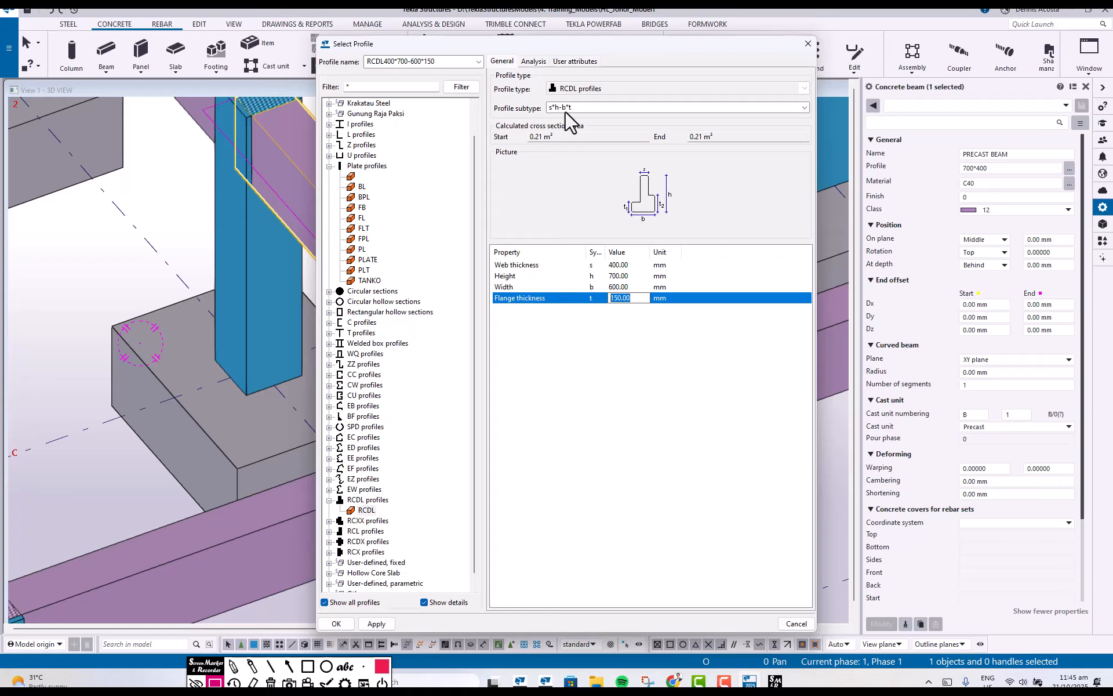
left_click(581, 109)
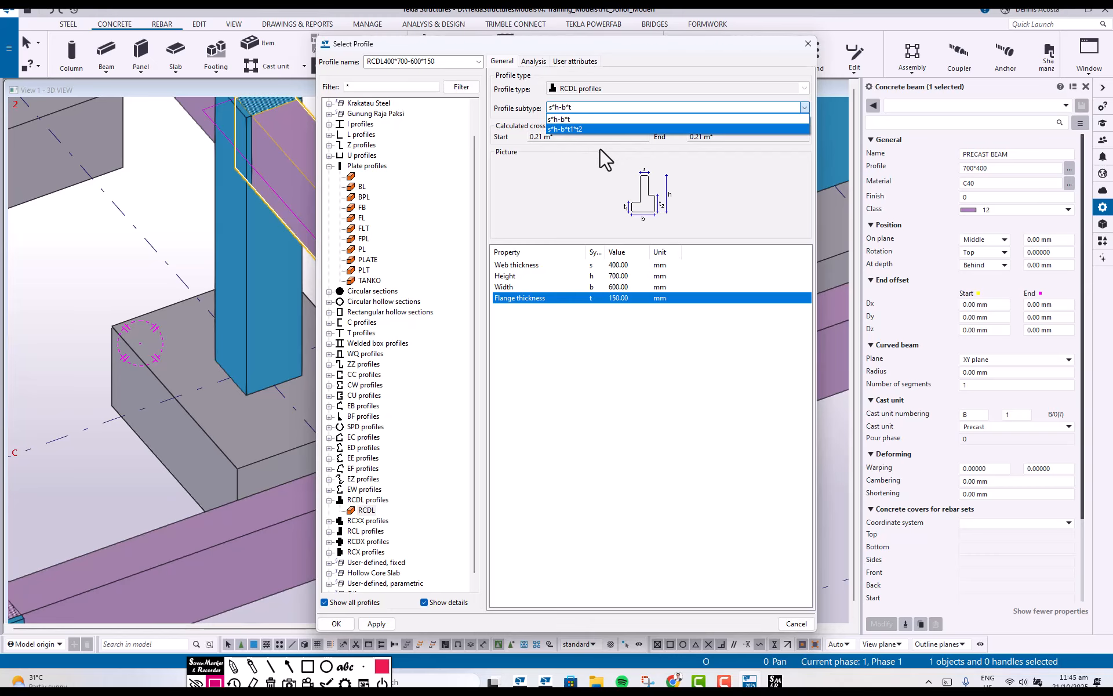
left_click(588, 165)
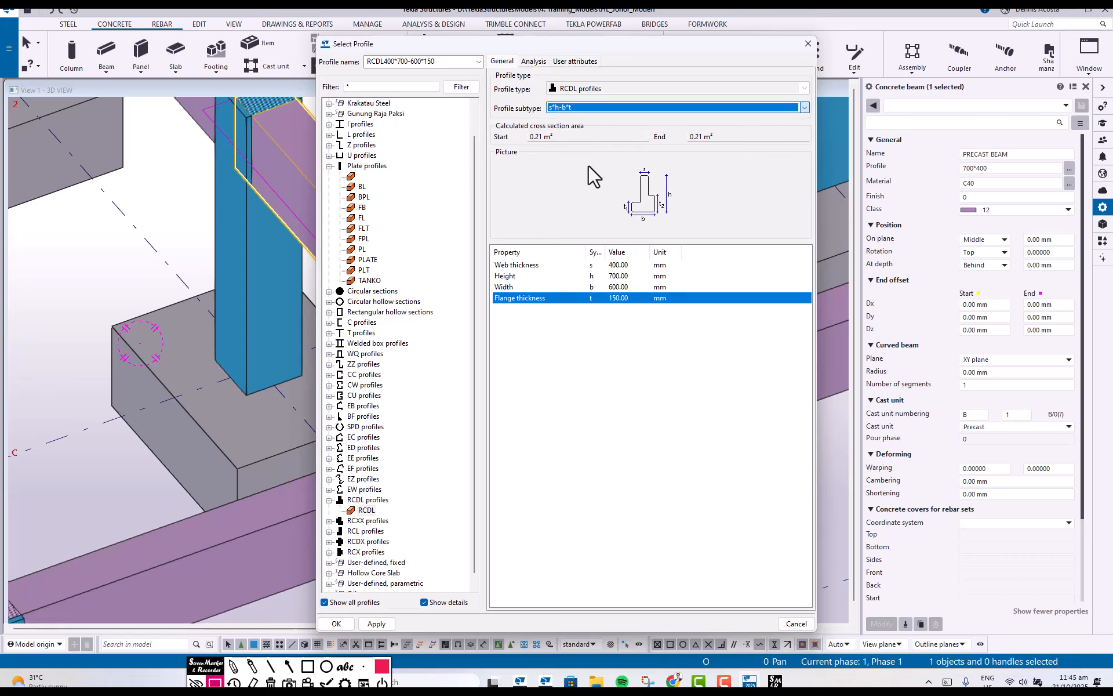
left_click(617, 297)
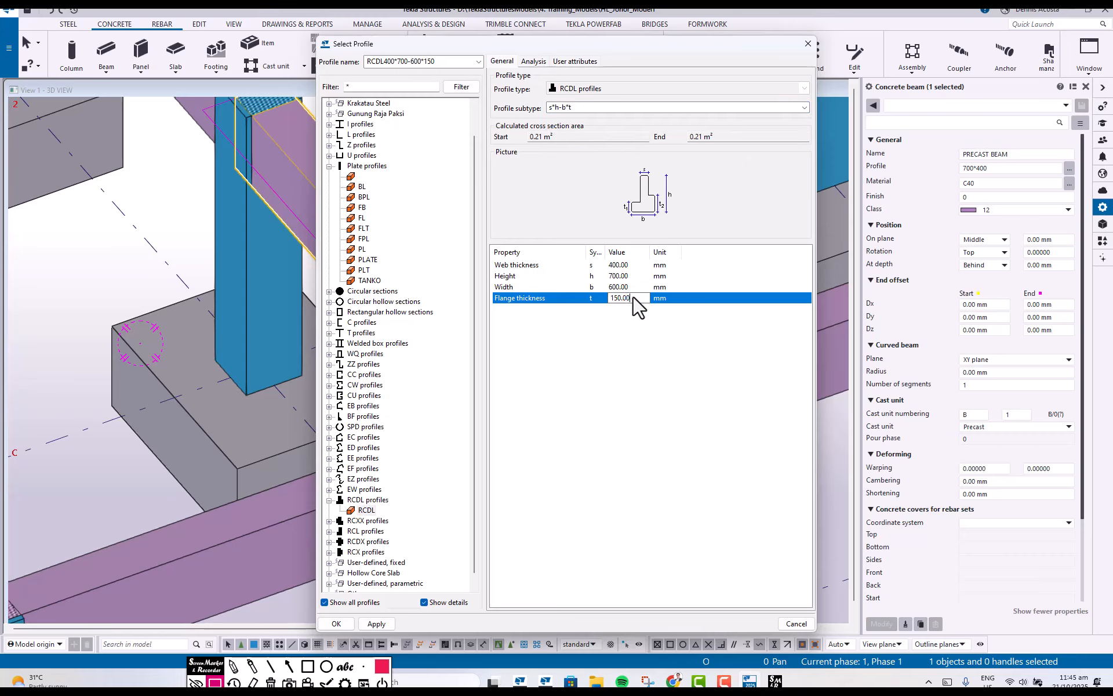
type("550")
left_click(374, 622)
left_click(338, 622)
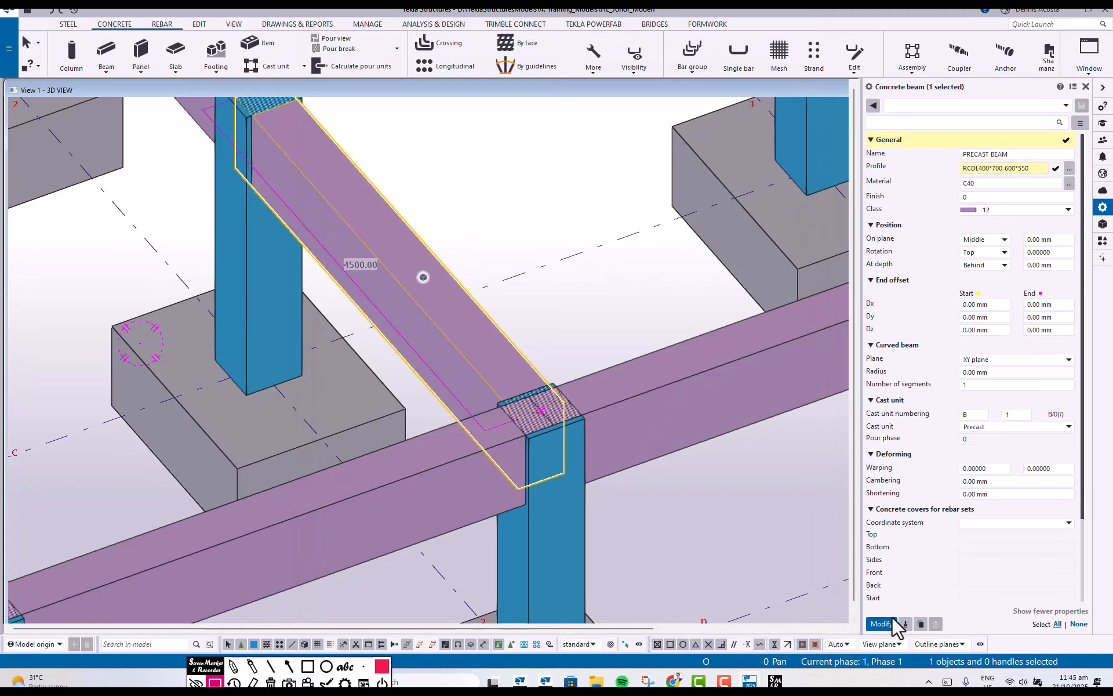
left_click(880, 623)
Copy the modified beam's properties to the other interior beams on grid lines 2, 3 and 4, and clear the selection
scroll(464, 330, "down", 1)
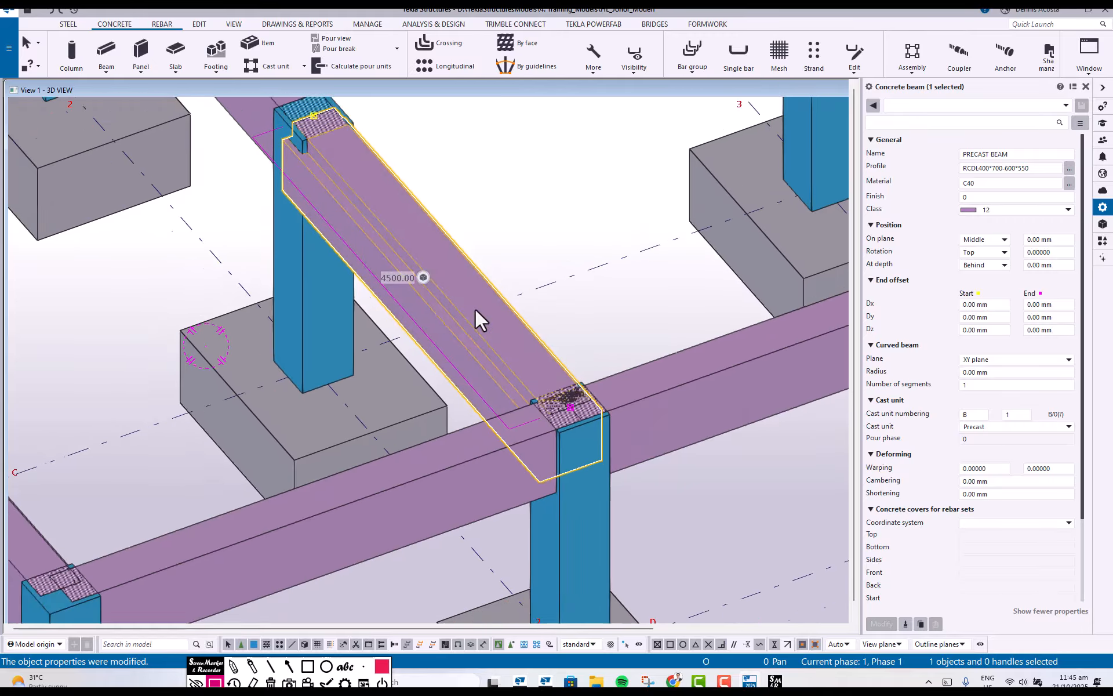
mouse_move(474, 308)
middle_mouse_down("ctrl")
mouse_move(489, 328)
mouse_move(448, 378)
mouse_move(504, 365)
mouse_move(509, 388)
mouse_move(516, 370)
mouse_move(667, 344)
mouse_move(733, 301)
mouse_move(454, 374)
mouse_move(632, 269)
mouse_move(610, 294)
mouse_move(665, 289)
mouse_move(457, 287)
mouse_move(489, 238)
mouse_move(475, 332)
mouse_move(475, 283)
mouse_move(381, 277)
mouse_move(440, 266)
mouse_move(539, 306)
mouse_move(591, 310)
mouse_move(689, 296)
middle_mouse_up("ctrl")
scroll(591, 311, "down", 5)
middle_click_drag(577, 294, 623, 363)
scroll(644, 383, "down", 3)
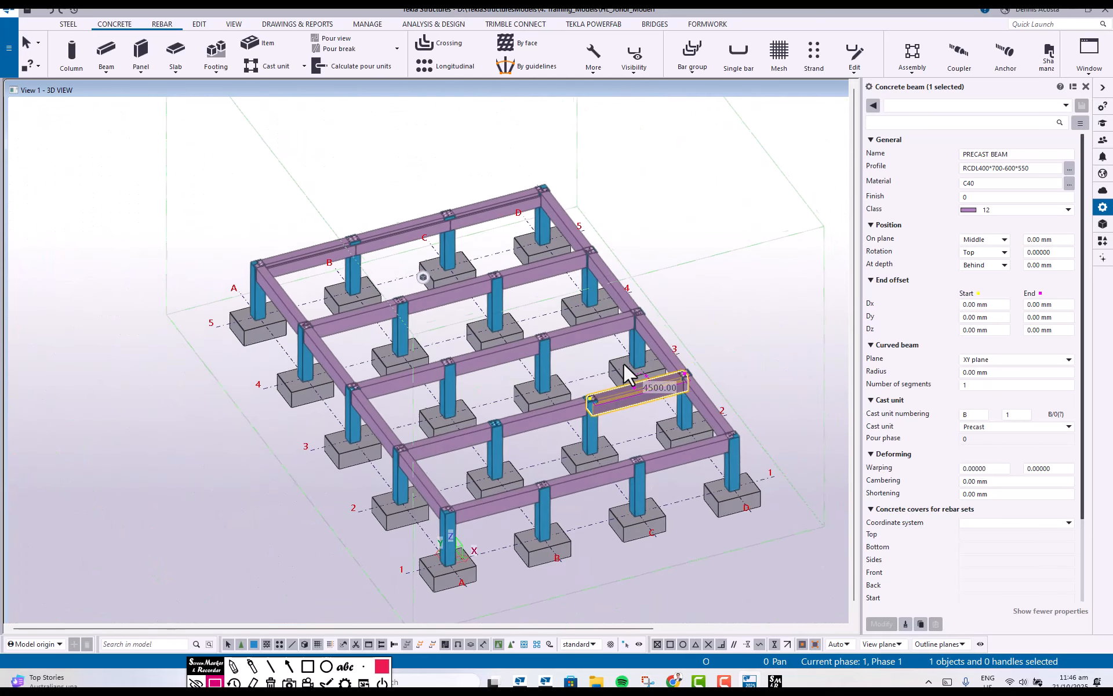
scroll(630, 381, "up", 3)
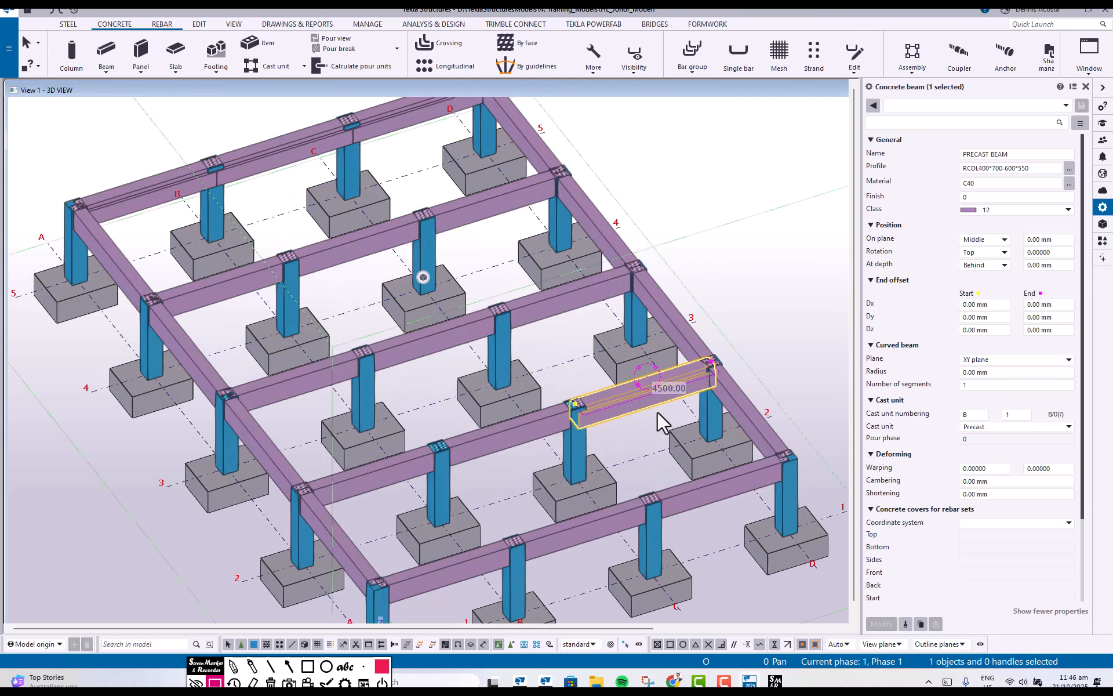
left_click(634, 418)
left_click(628, 405)
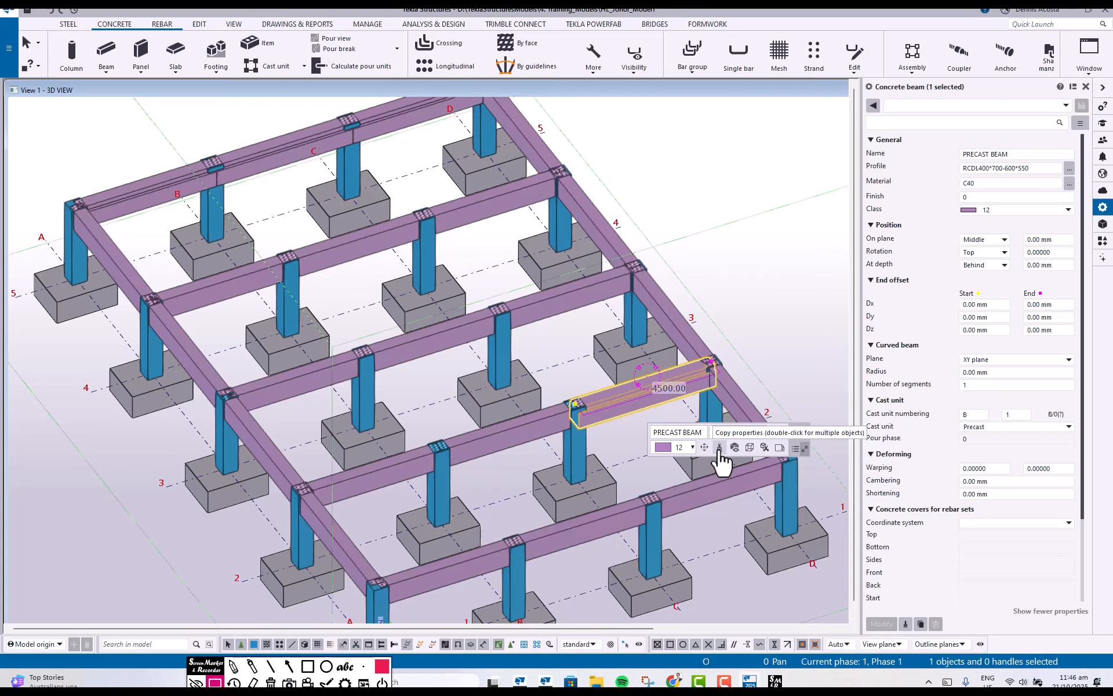
left_click(719, 450)
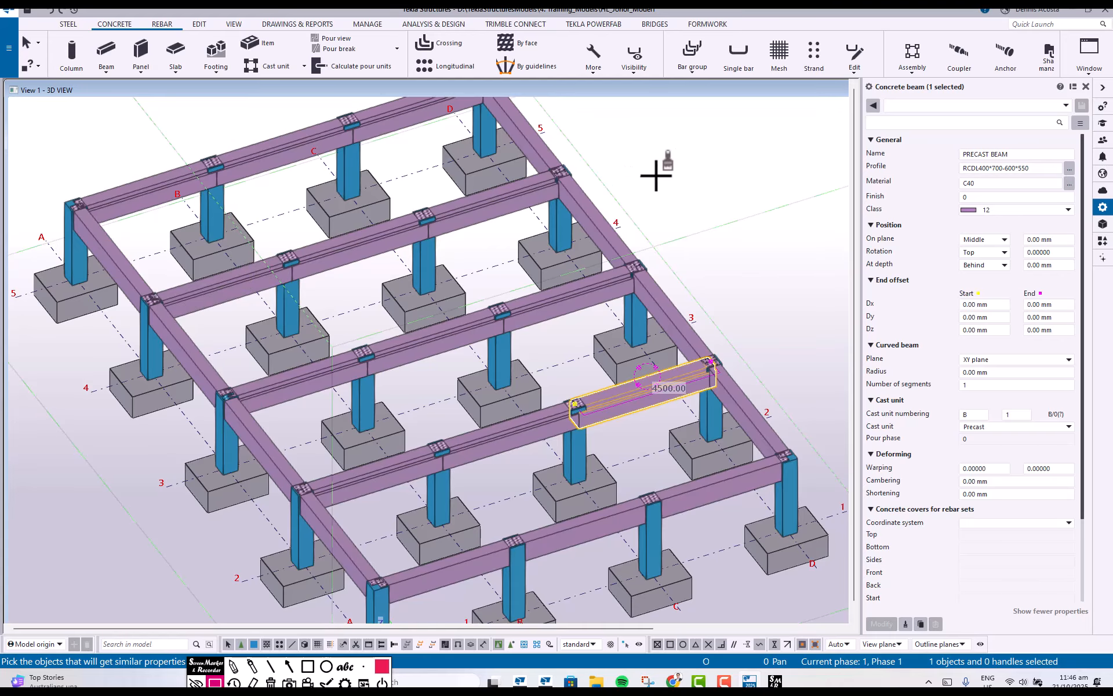
right_click(677, 173)
left_click(677, 173)
left_click(715, 198)
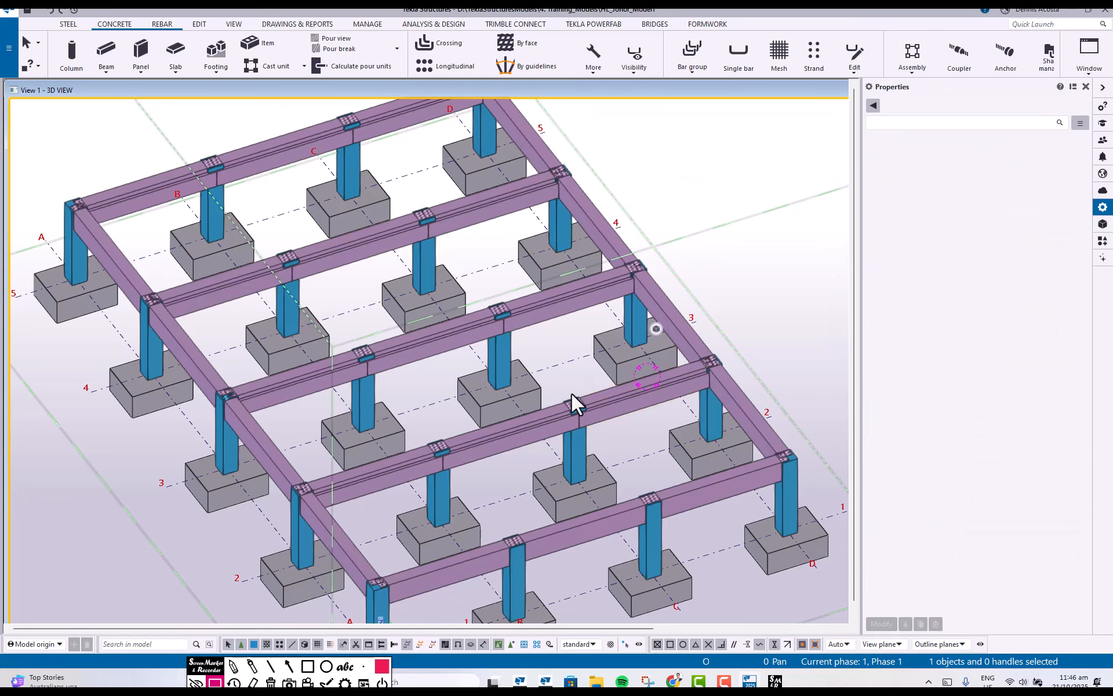
Change the profile of all the precast columns in the frame to 400*400
mouse_move(527, 412)
middle_mouse_down("ctrl")
mouse_move(721, 411)
mouse_move(793, 394)
mouse_move(645, 415)
mouse_move(511, 403)
mouse_move(613, 412)
mouse_move(590, 374)
mouse_move(451, 322)
mouse_move(433, 331)
mouse_move(516, 360)
mouse_move(509, 417)
mouse_move(549, 430)
middle_mouse_up("ctrl")
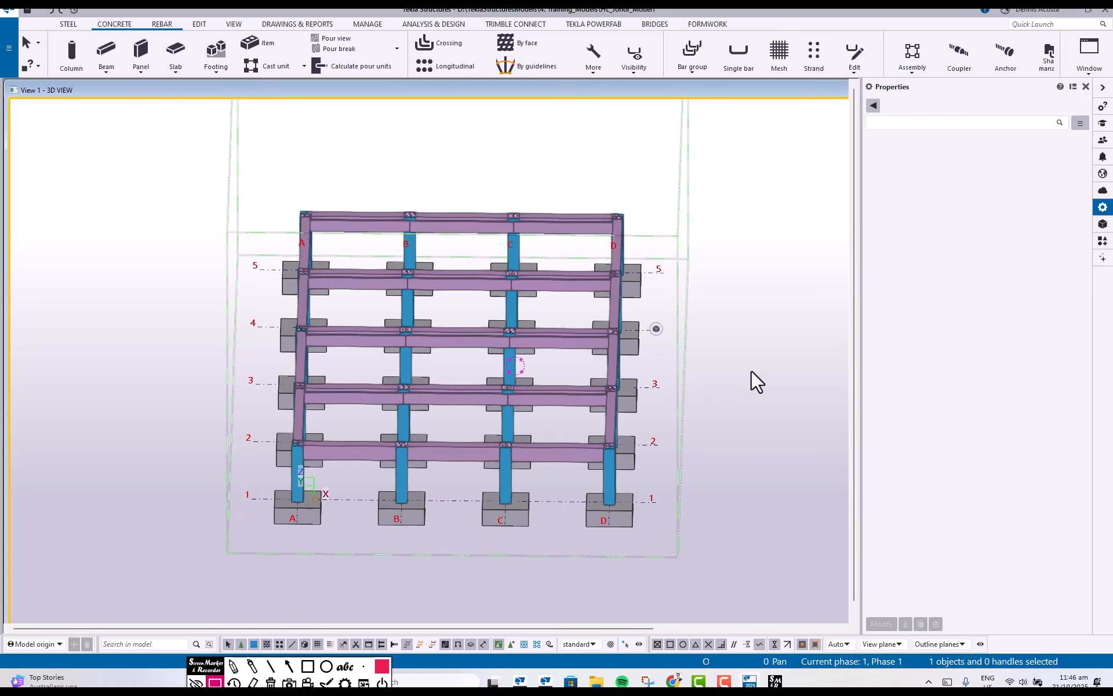
mouse_move(625, 442)
middle_mouse_down("ctrl")
mouse_move(542, 360)
mouse_move(558, 339)
middle_mouse_up("ctrl")
scroll(623, 451, "up", 3)
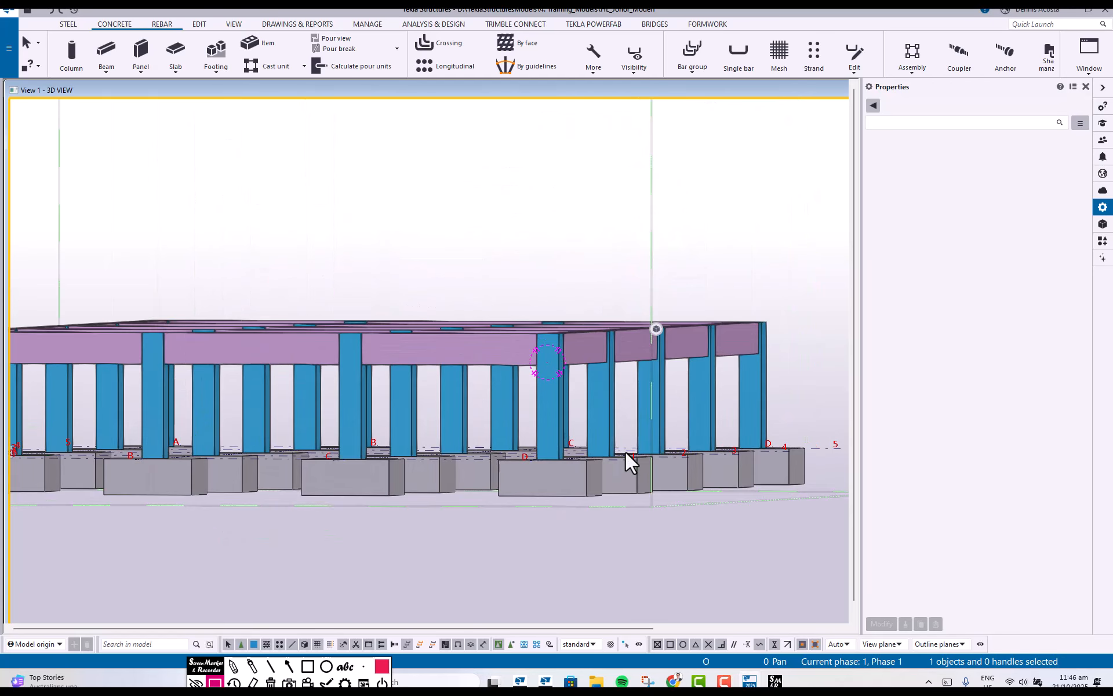
left_click(649, 410)
left_click(679, 262)
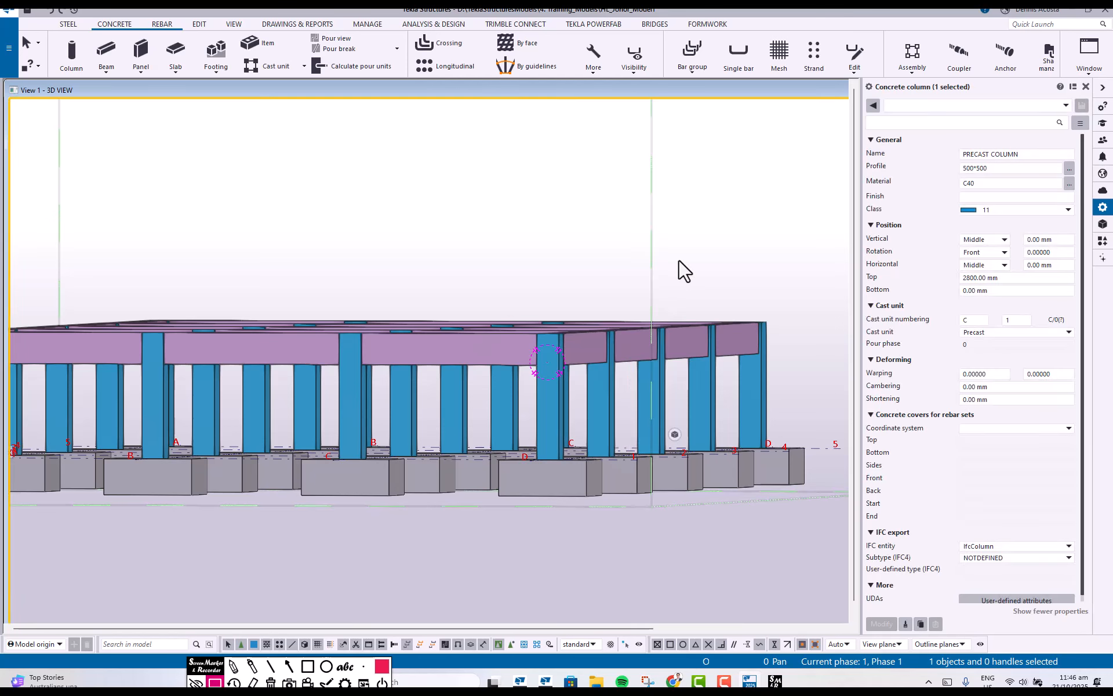
left_click(700, 396)
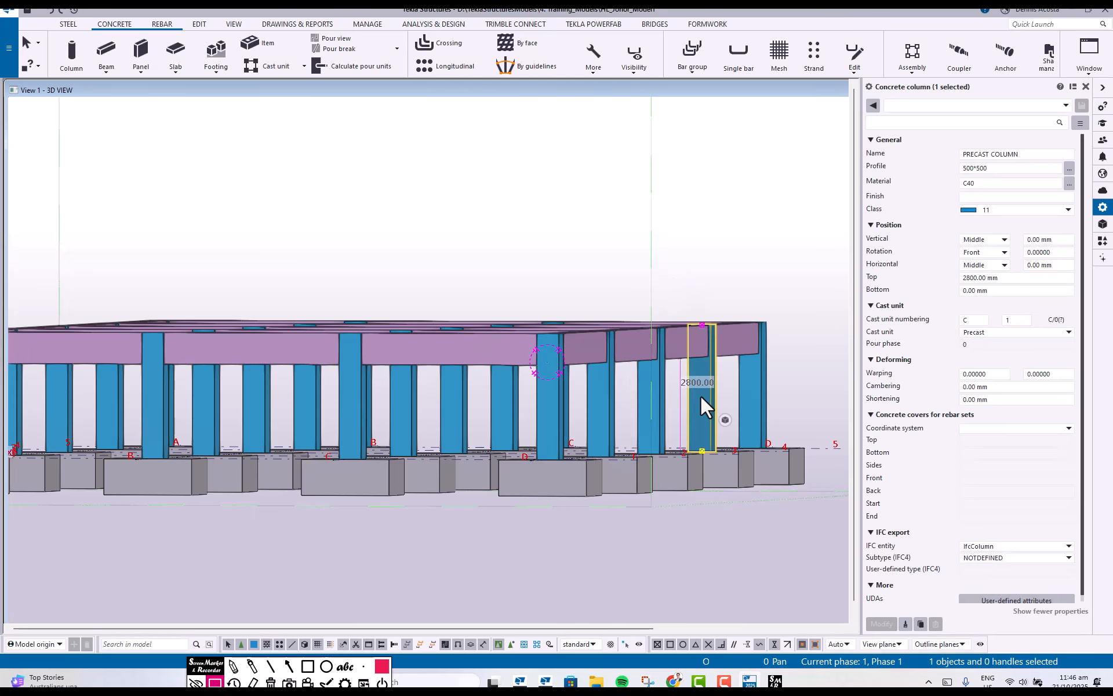
scroll(667, 223, "down", 3)
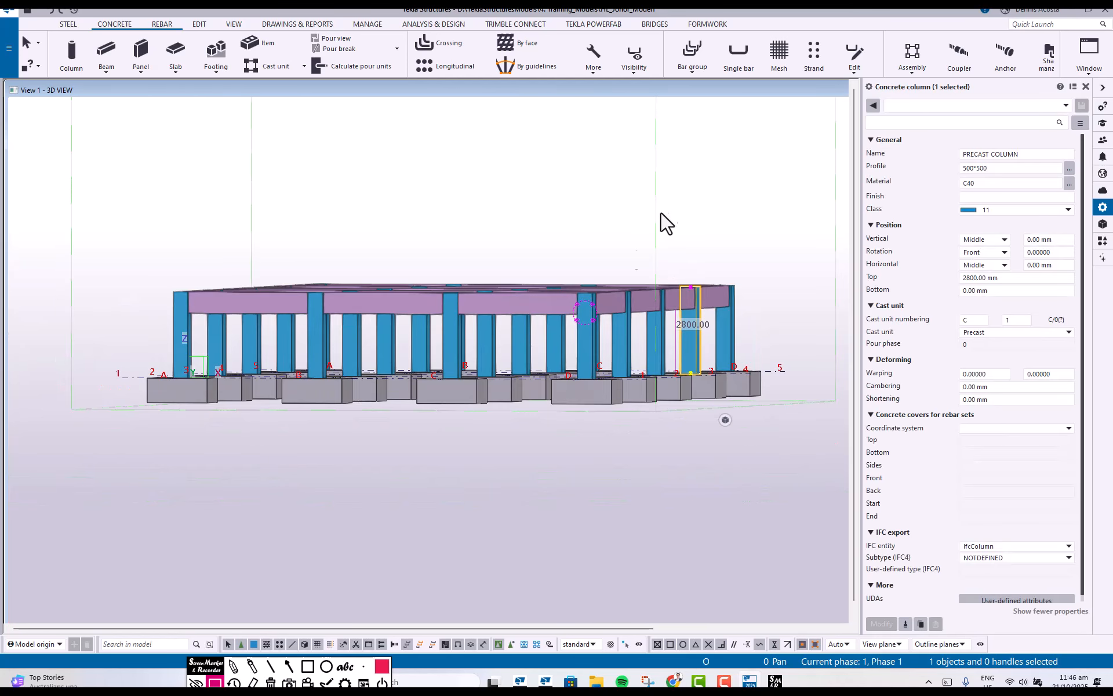
left_click(500, 246)
left_click_drag(765, 336, 176, 349)
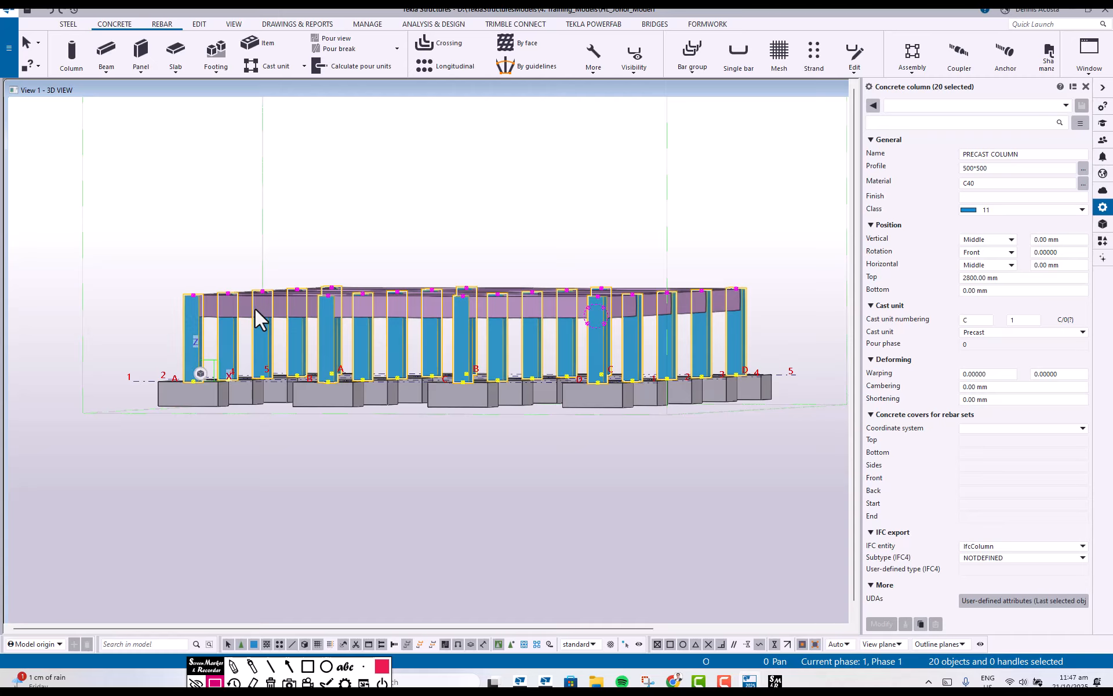
triple_click(994, 168)
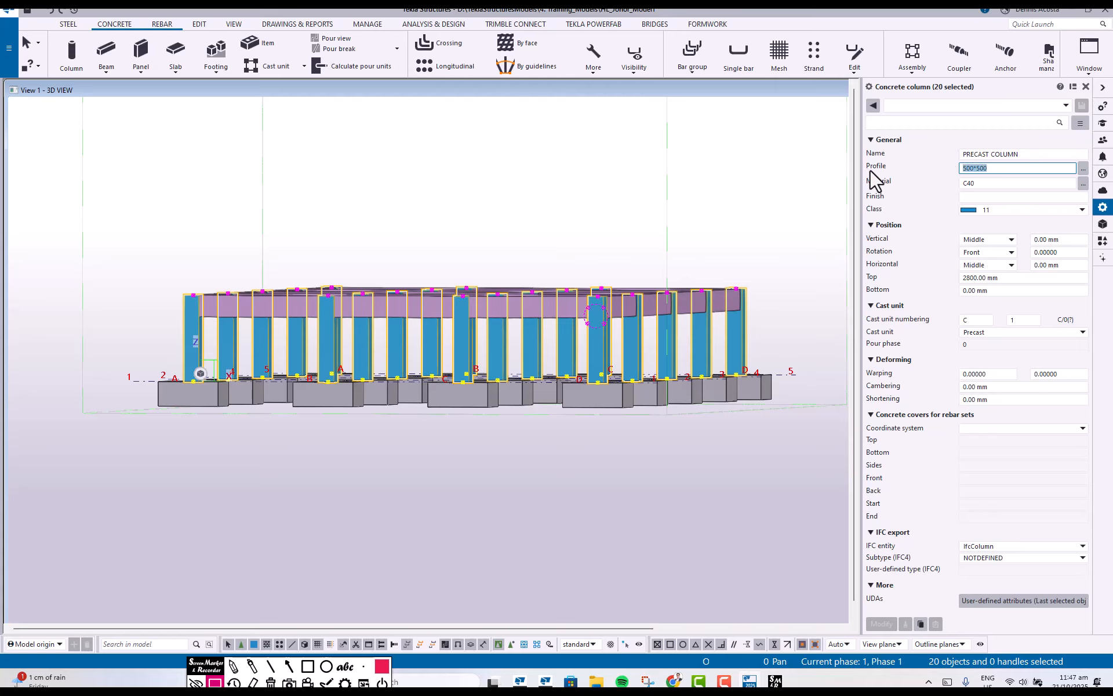
type("400*400")
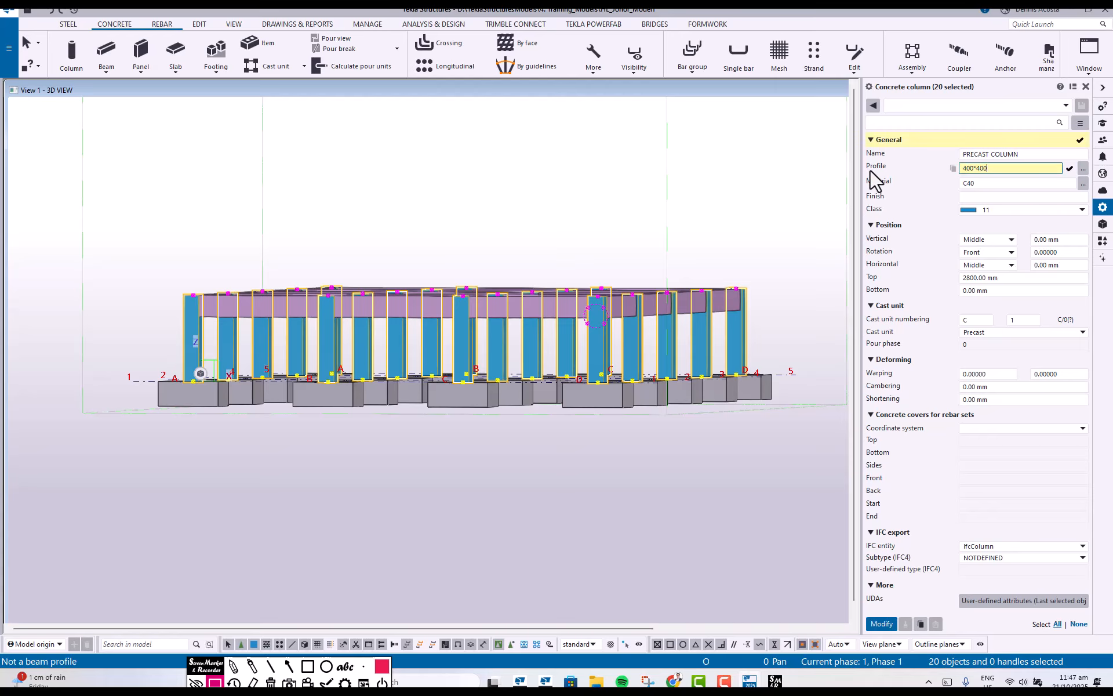
key("Return")
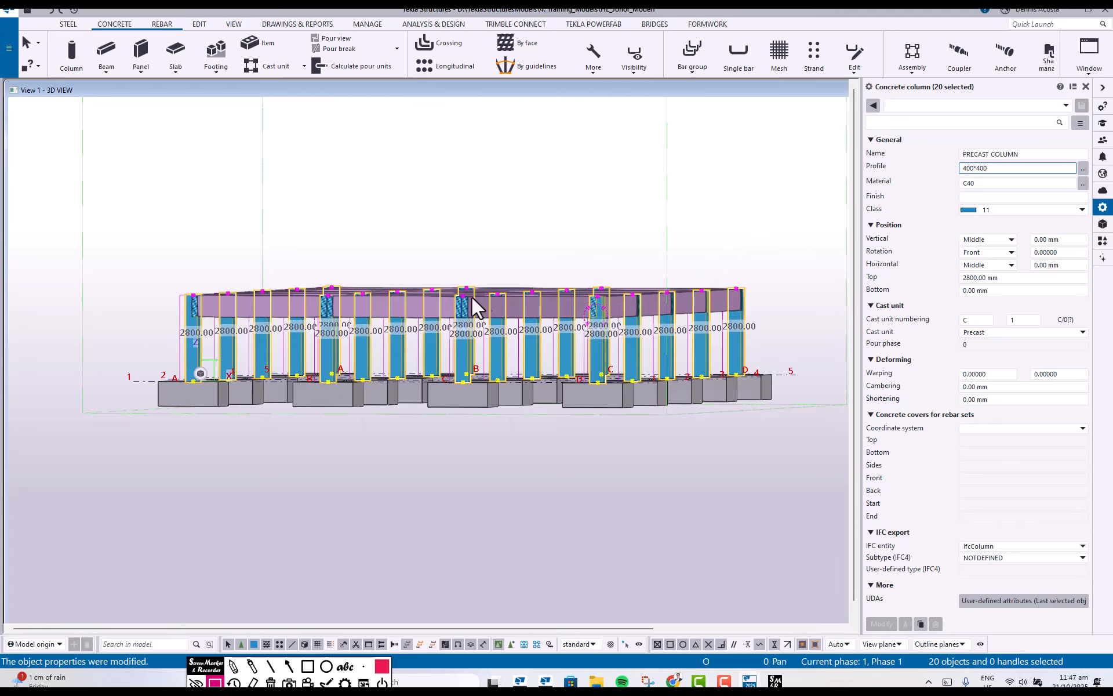
Clear the column selection and examine the beam-to-column connections at a grid line 1 corner and at the interior columns
middle_click_drag(457, 297, 517, 350, "ctrl")
left_click(605, 329)
scroll(587, 315, "up", 10)
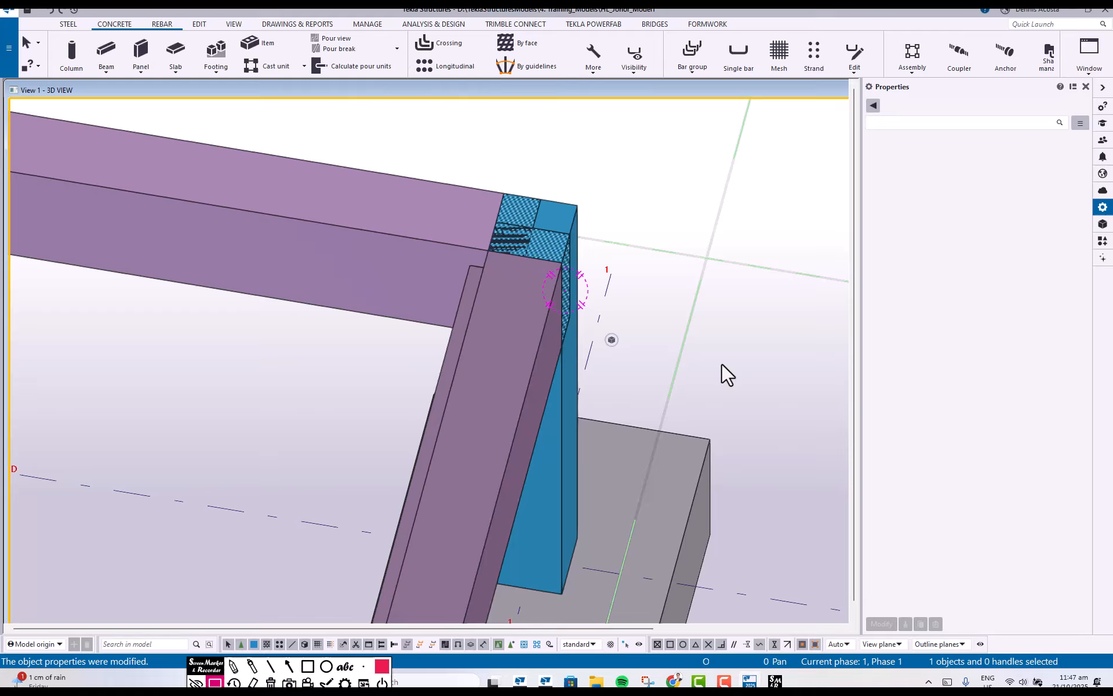
middle_click_drag(722, 364, 536, 299, "ctrl")
scroll(585, 317, "down", 9)
scroll(597, 299, "down", 8)
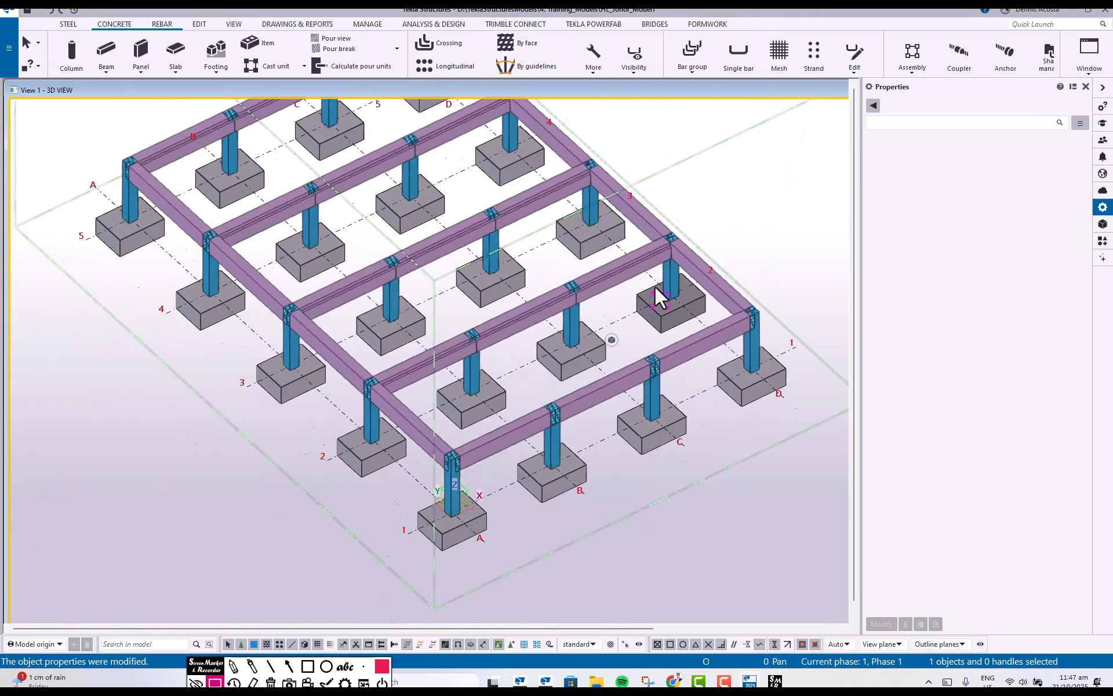
middle_click_drag(613, 261, 380, 222, "ctrl")
scroll(579, 245, "up", 10)
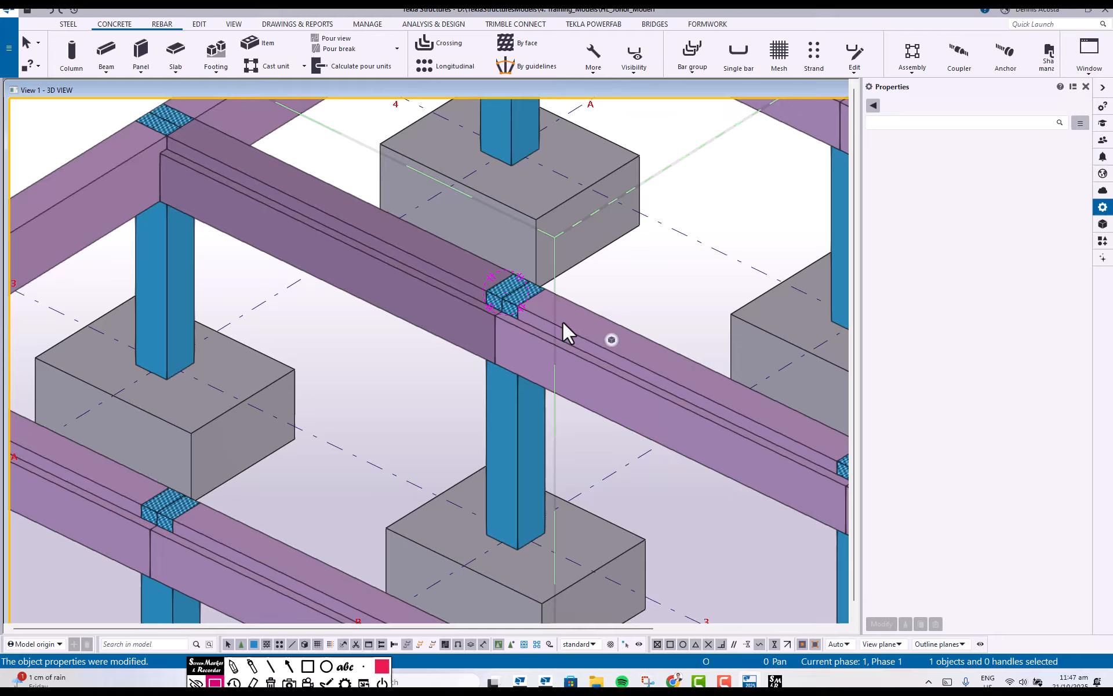
middle_click_drag(562, 321, 792, 351, "ctrl")
scroll(583, 336, "down", 4)
middle_click_drag(583, 336, 576, 303, "ctrl")
scroll(661, 304, "down", 5)
scroll(576, 304, "down", 6)
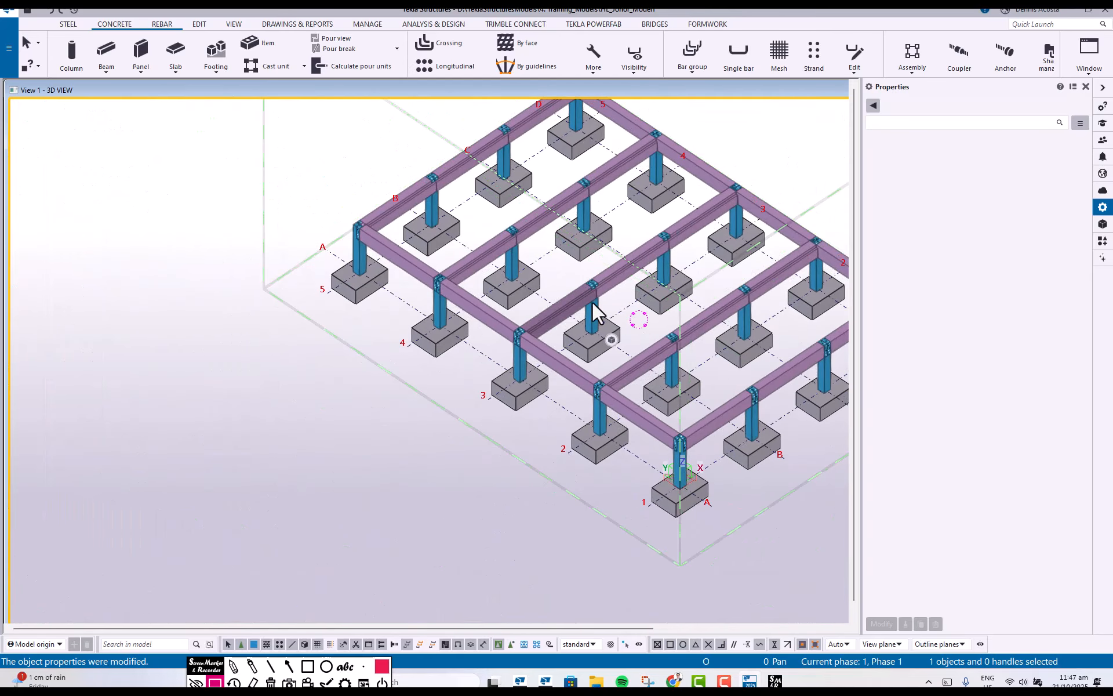
middle_click_drag(444, 321, 552, 364, "ctrl")
scroll(526, 381, "up", 3)
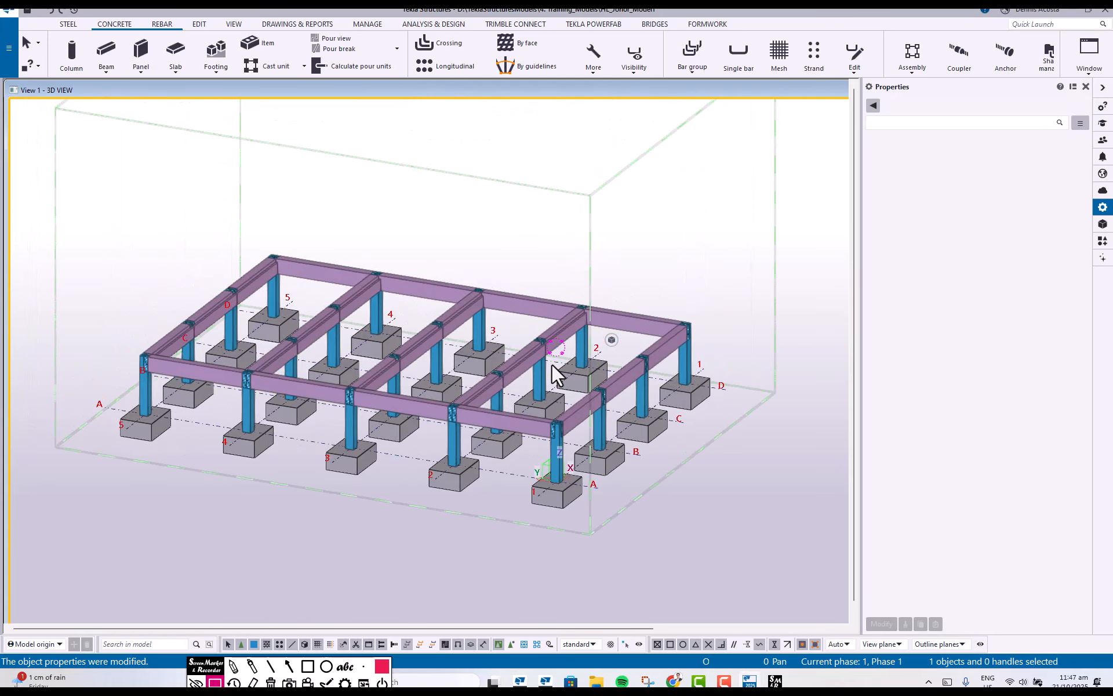
scroll(394, 376, "up", 2)
scroll(432, 405, "up", 1)
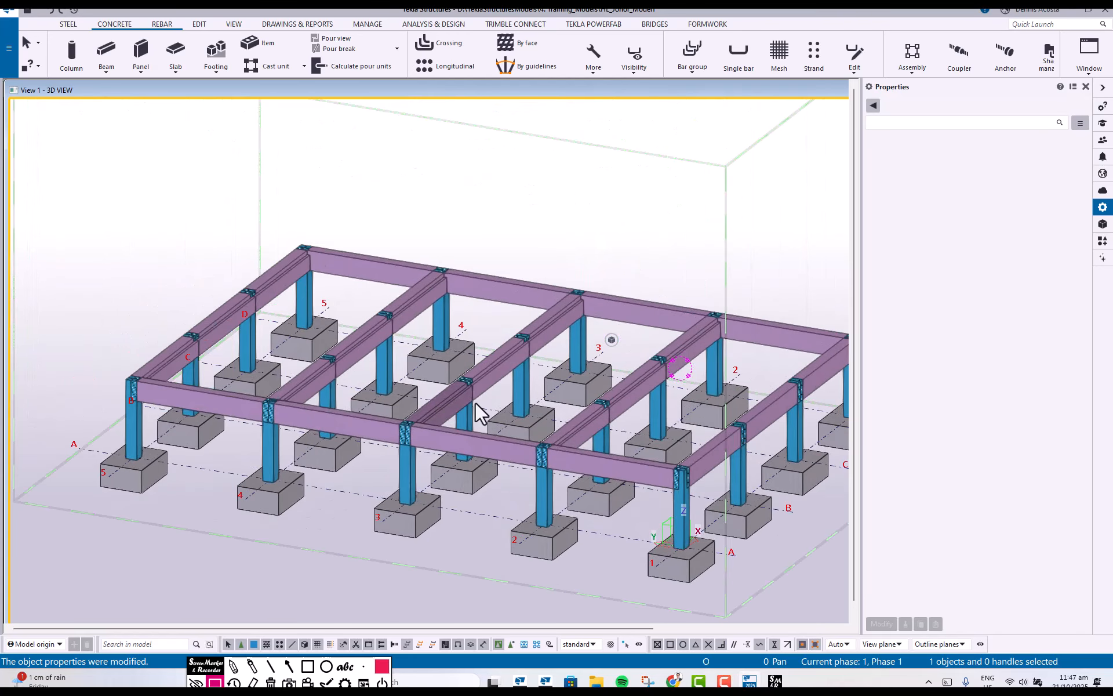
scroll(548, 413, "up", 3)
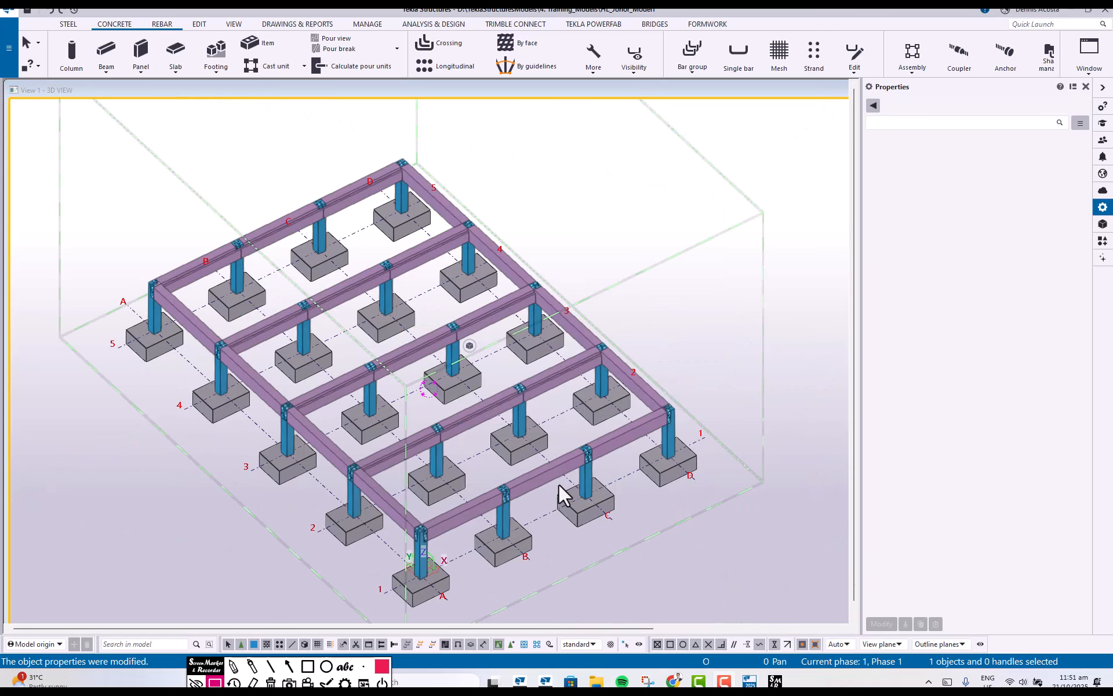
middle_click_drag(559, 492, 513, 467, "ctrl")
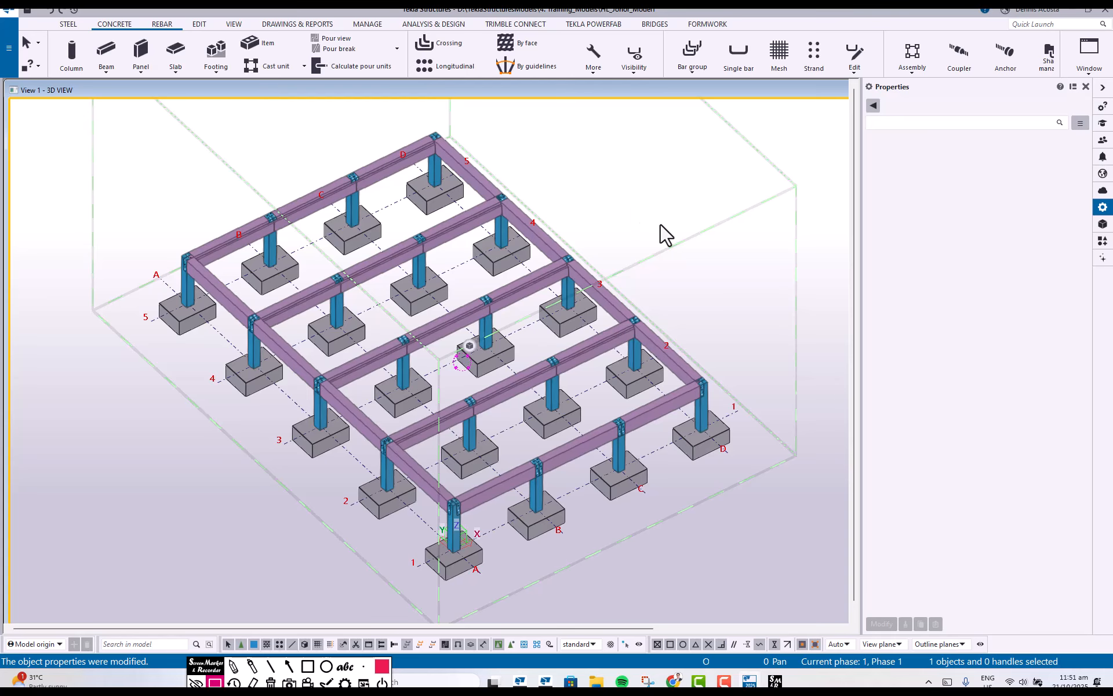
Display the Plan LEVEL 1 view side by side with the 3D view and close the list of views
key("ctrl+i")
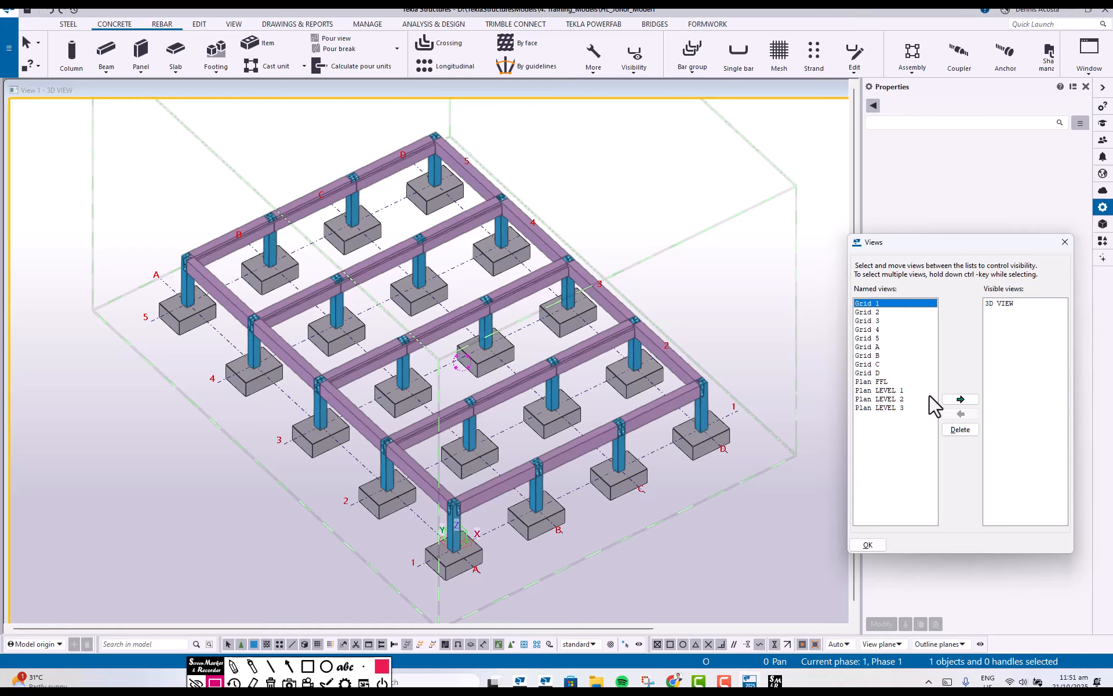
left_click(909, 390)
left_click(961, 400)
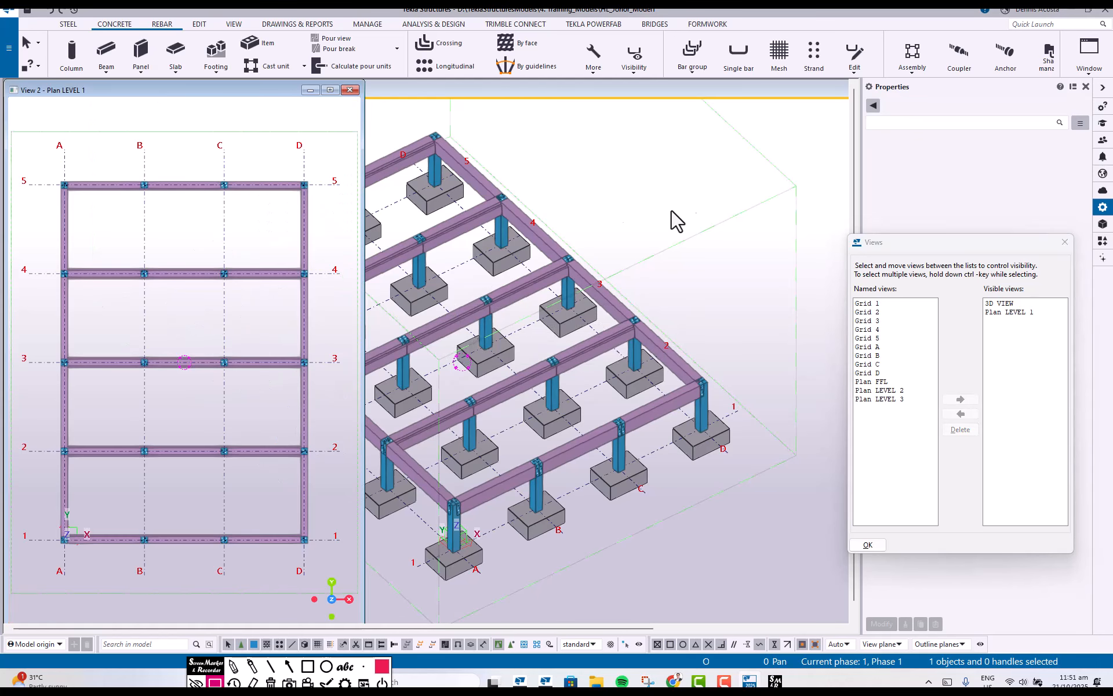
left_click(729, 189)
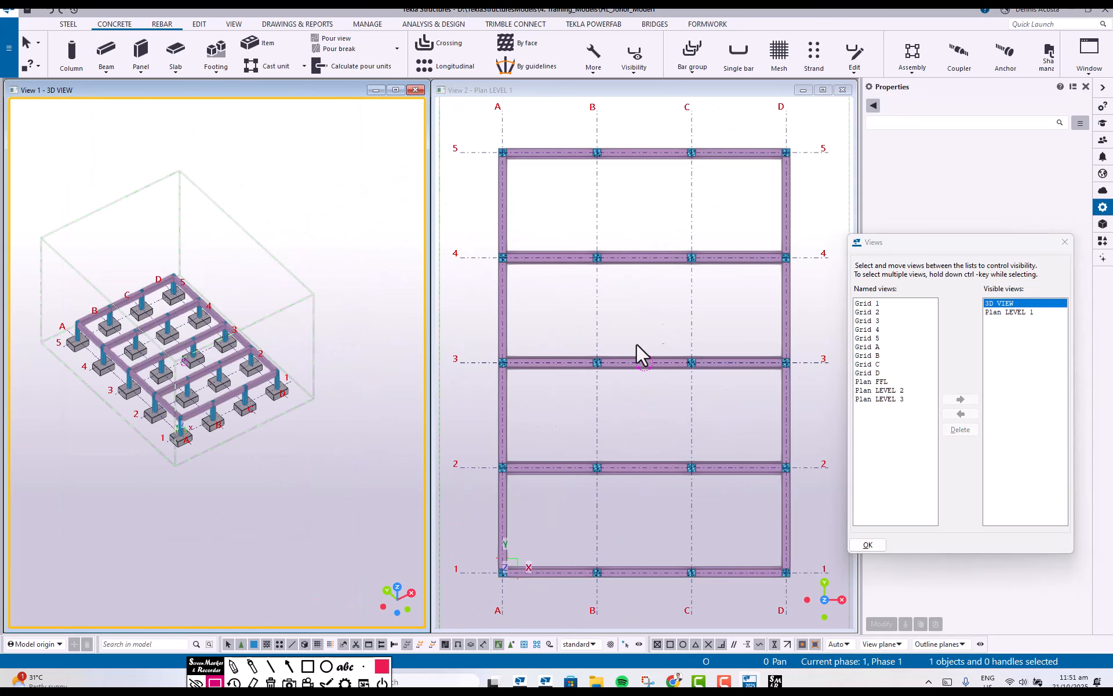
scroll(162, 394, "up", 5)
scroll(162, 394, "down", 5)
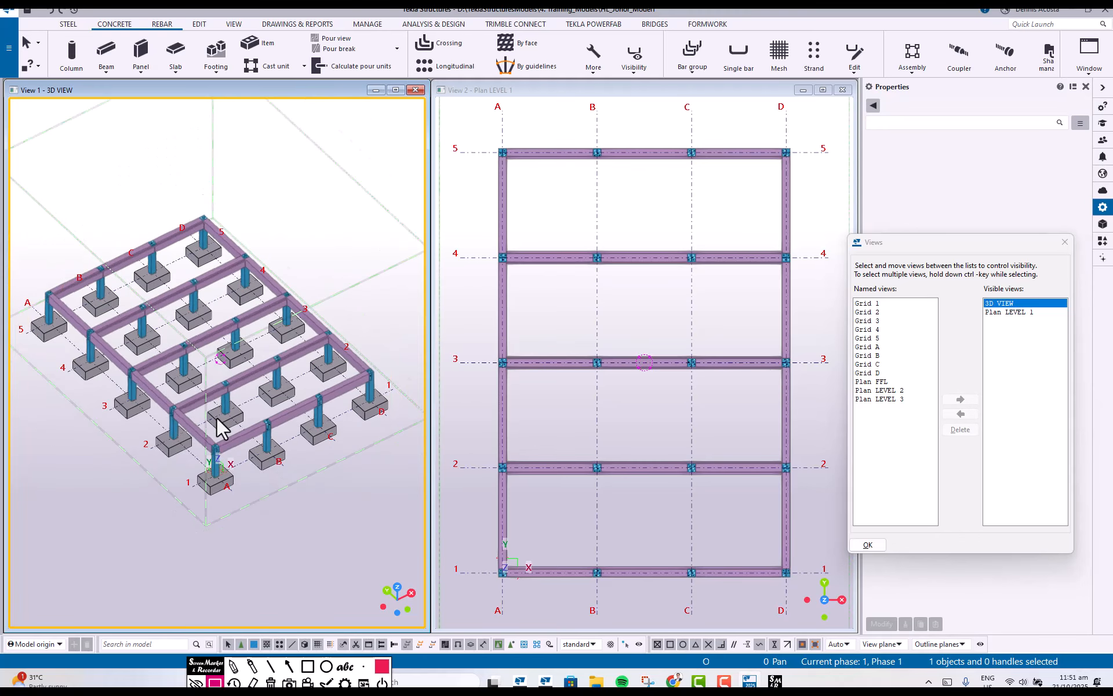
left_click(1064, 241)
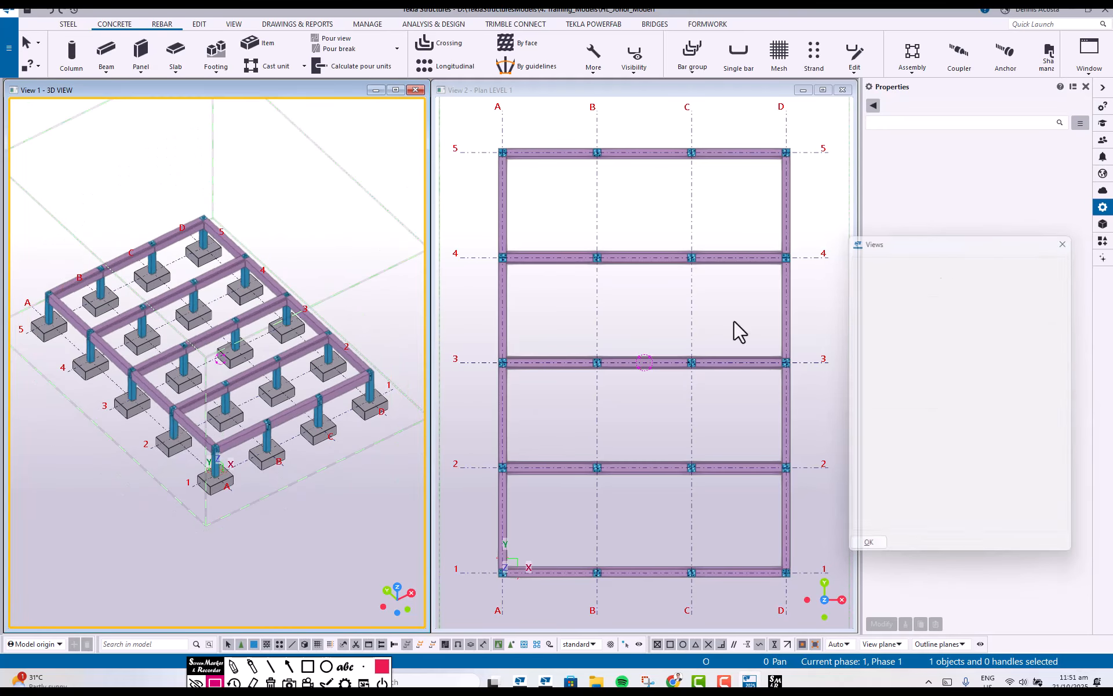
Rearrange the two open views so that the Plan LEVEL 1 view sits above the 3D view
scroll(590, 356, "up", 2)
middle_click_drag(629, 291, 619, 335)
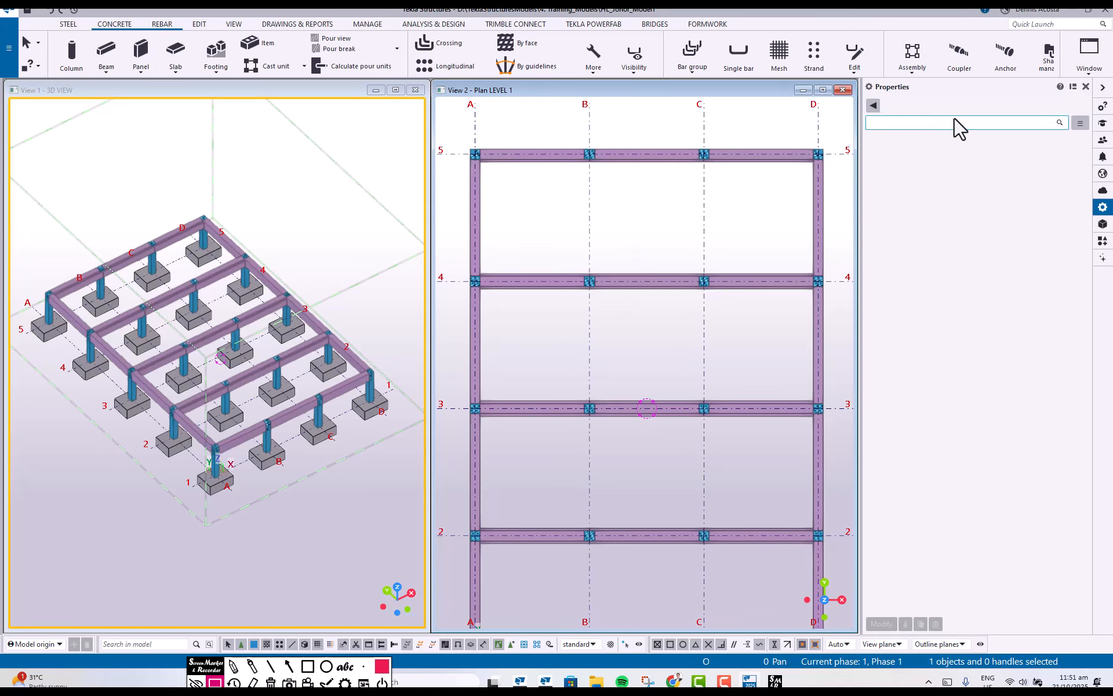
left_click(1089, 69)
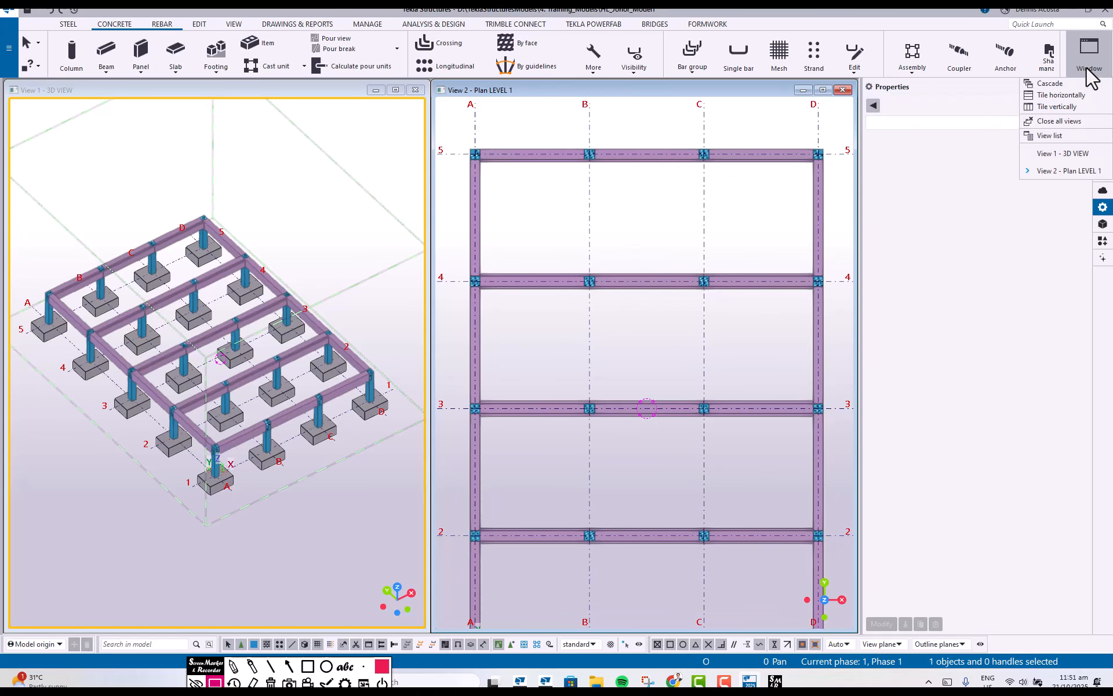
left_click(1067, 108)
scroll(427, 184, "up", 5)
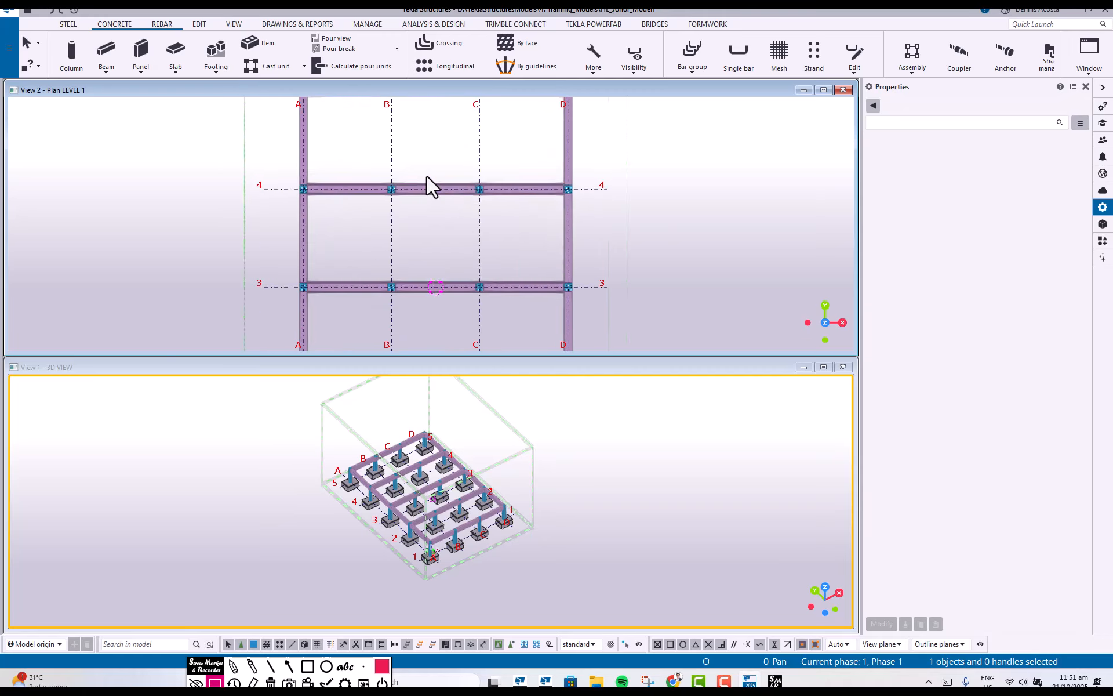
scroll(408, 499, "down", 2)
scroll(409, 499, "up", 4)
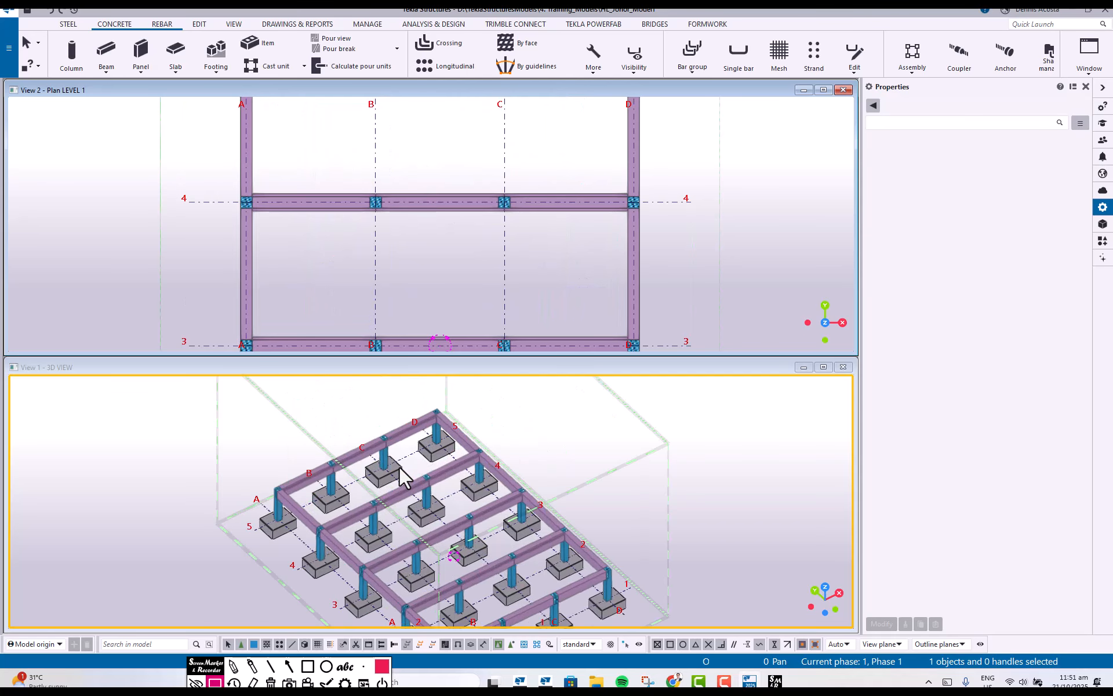
scroll(406, 492, "down", 2)
scroll(417, 521, "up", 2)
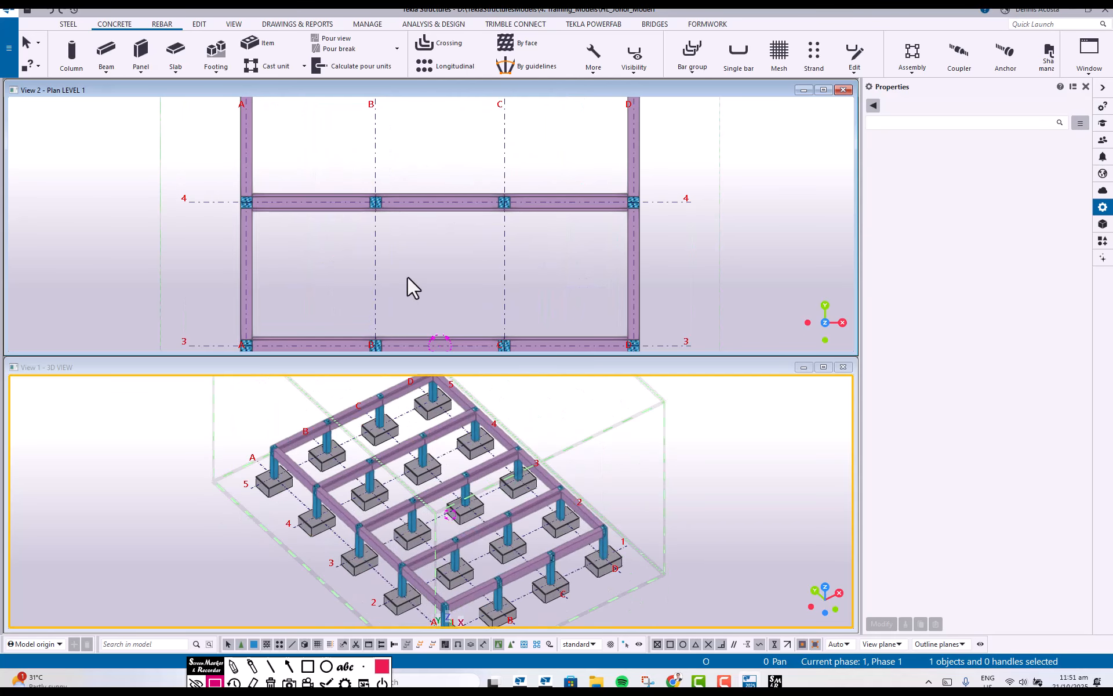
Examine the floor bay between grid lines 1 and 2, from A to D, in the Plan LEVEL 1 view
scroll(408, 276, "down", 2)
scroll(418, 178, "up", 1)
scroll(419, 176, "down", 1)
middle_click_drag(414, 339, 429, 154)
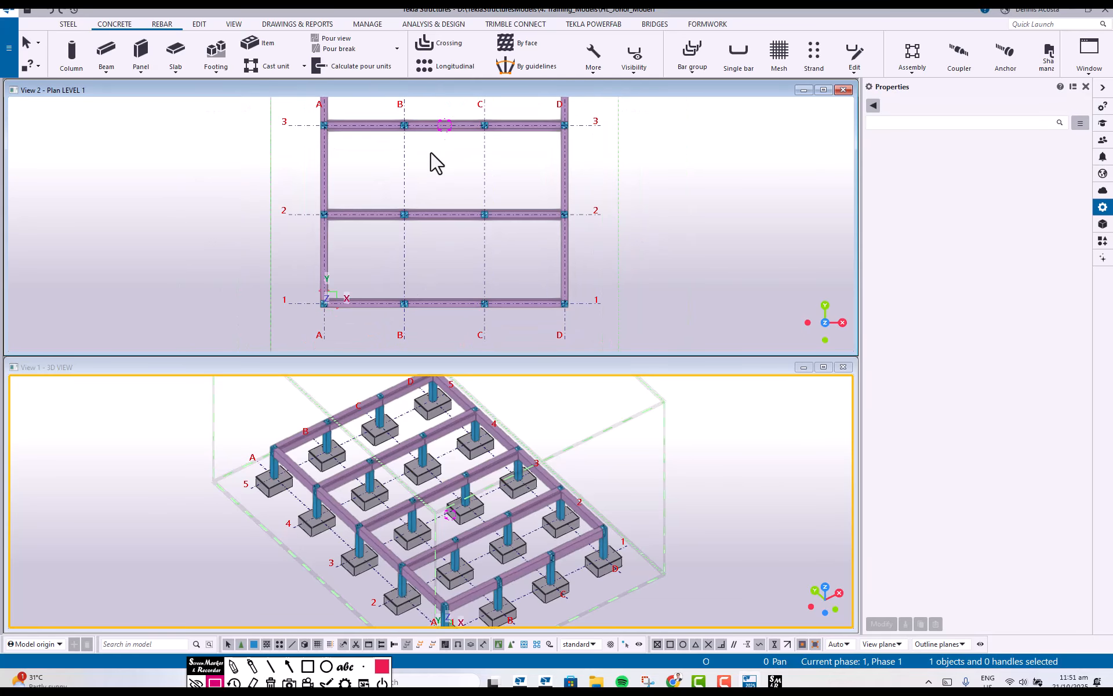
scroll(412, 200, "up", 4)
middle_click_drag(410, 255, 413, 163)
scroll(413, 197, "up", 2)
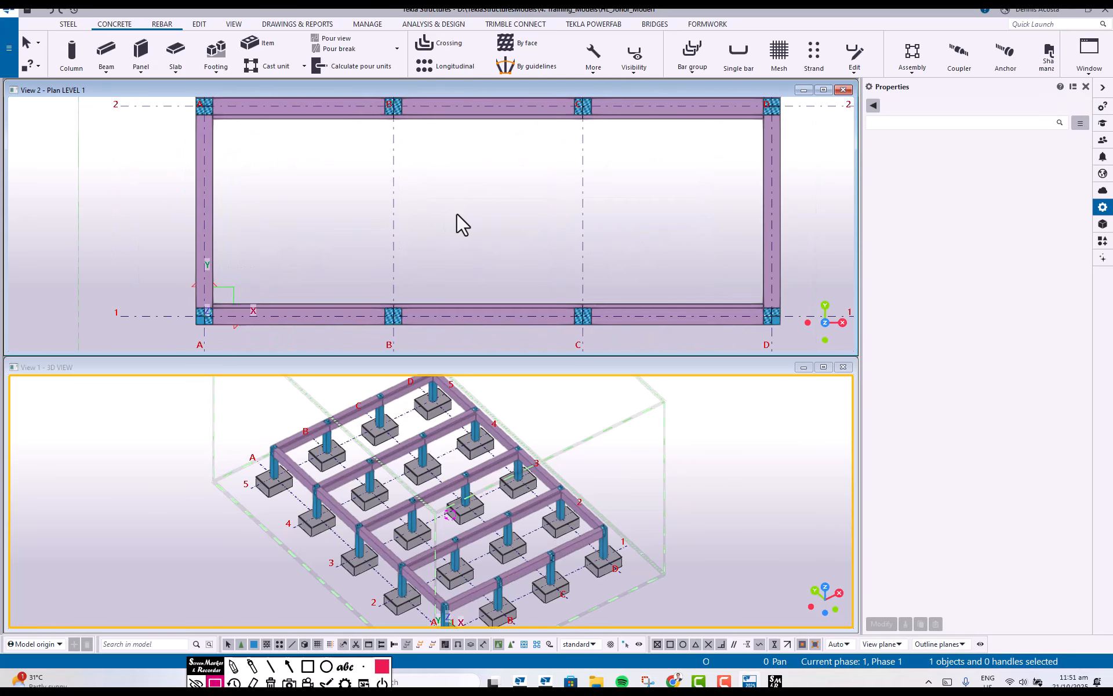
scroll(457, 214, "down", 1)
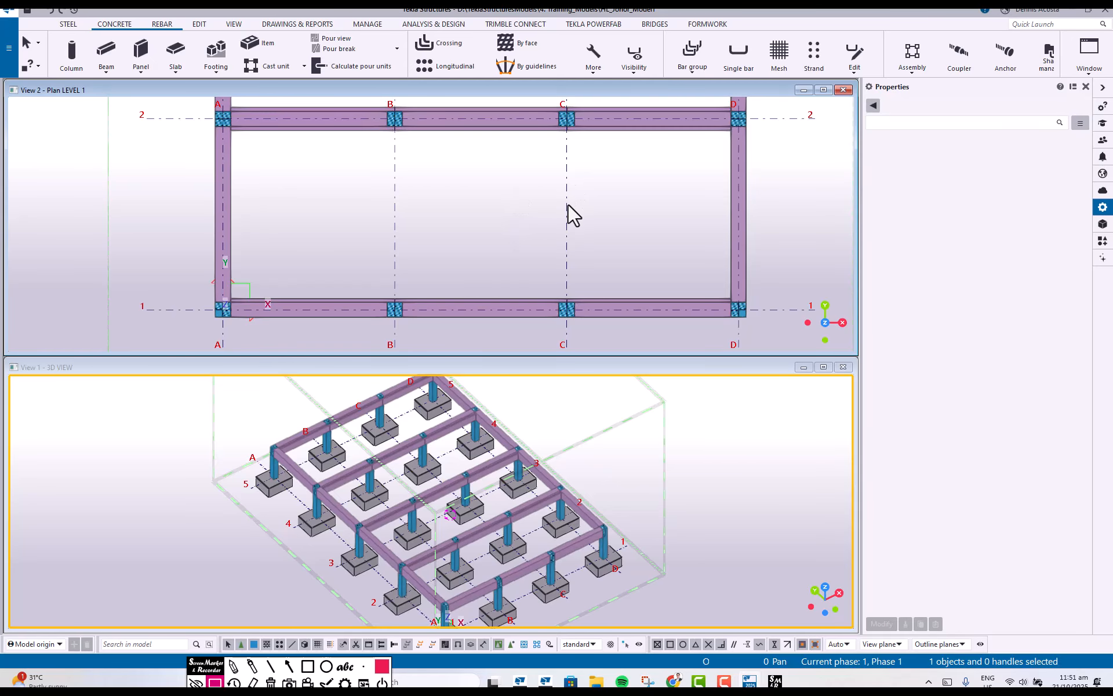
Search the applications and components for FLOOR LAY and open the settings of the Floor Layout component
left_click(1102, 242)
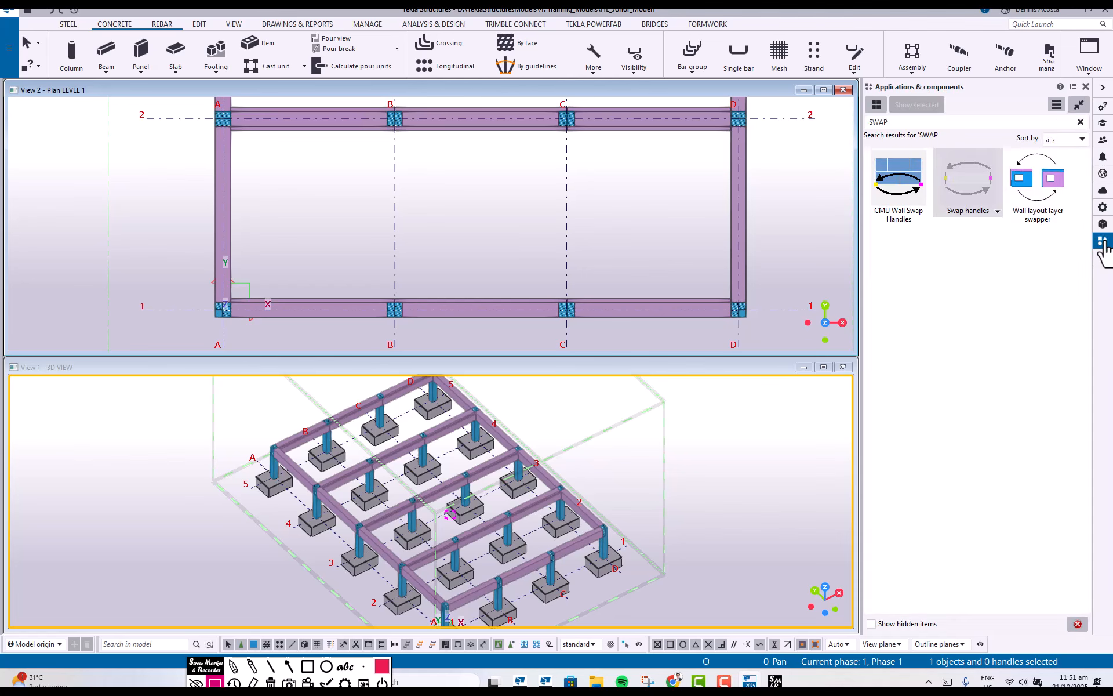
left_click(1080, 121)
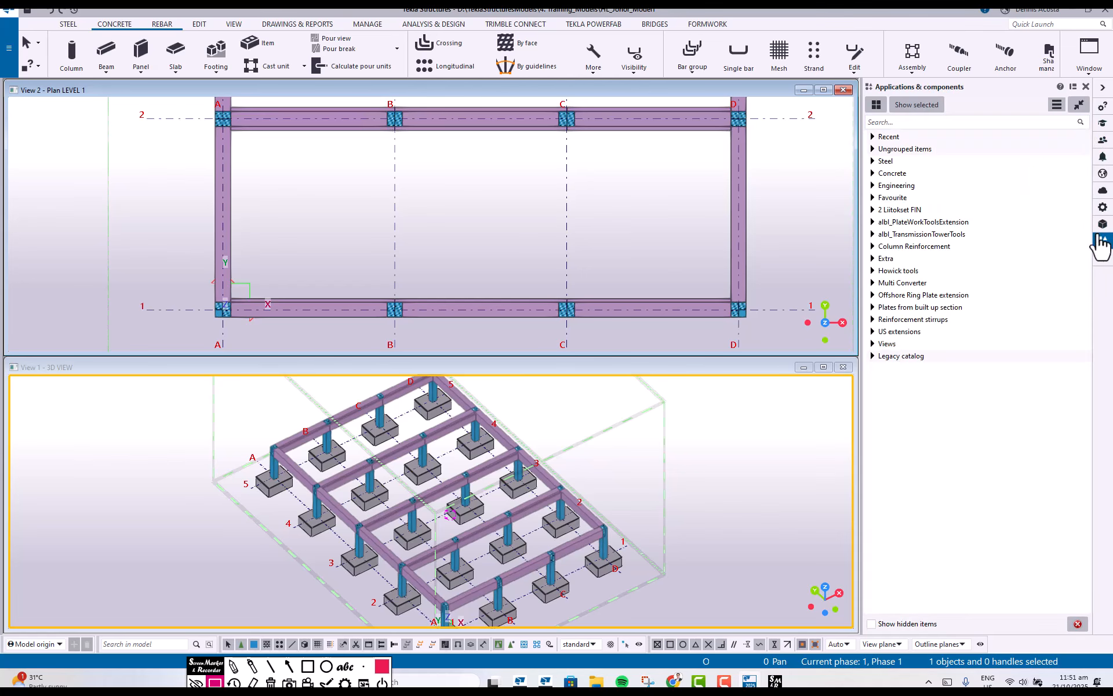
left_click(910, 123)
type("FL")
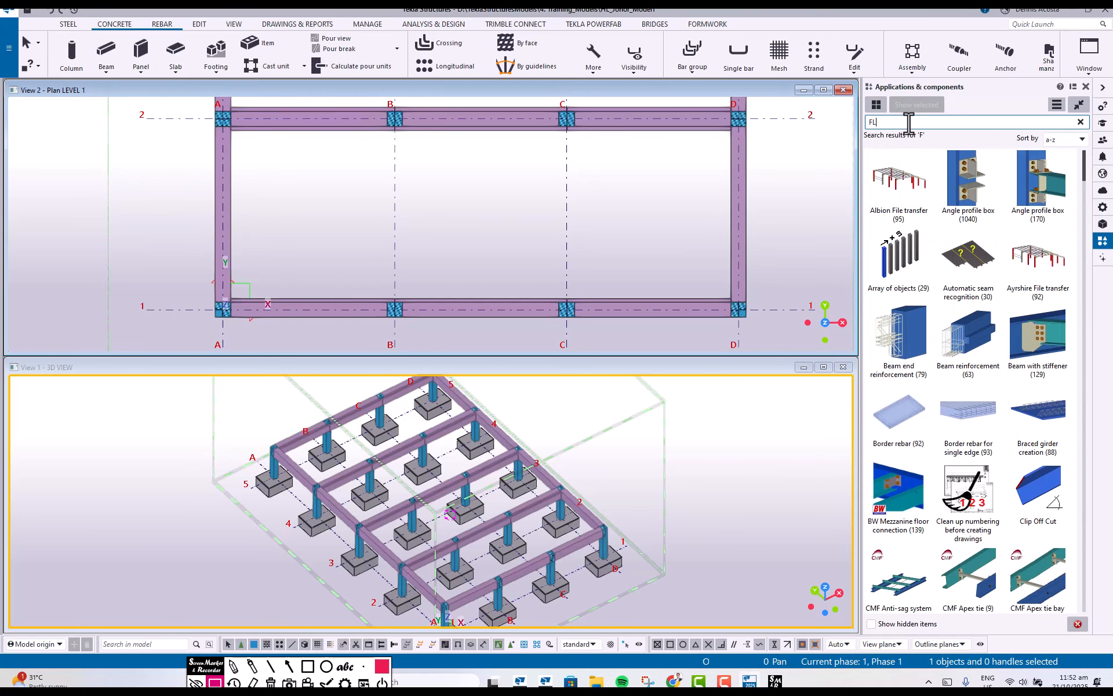
type("OOR")
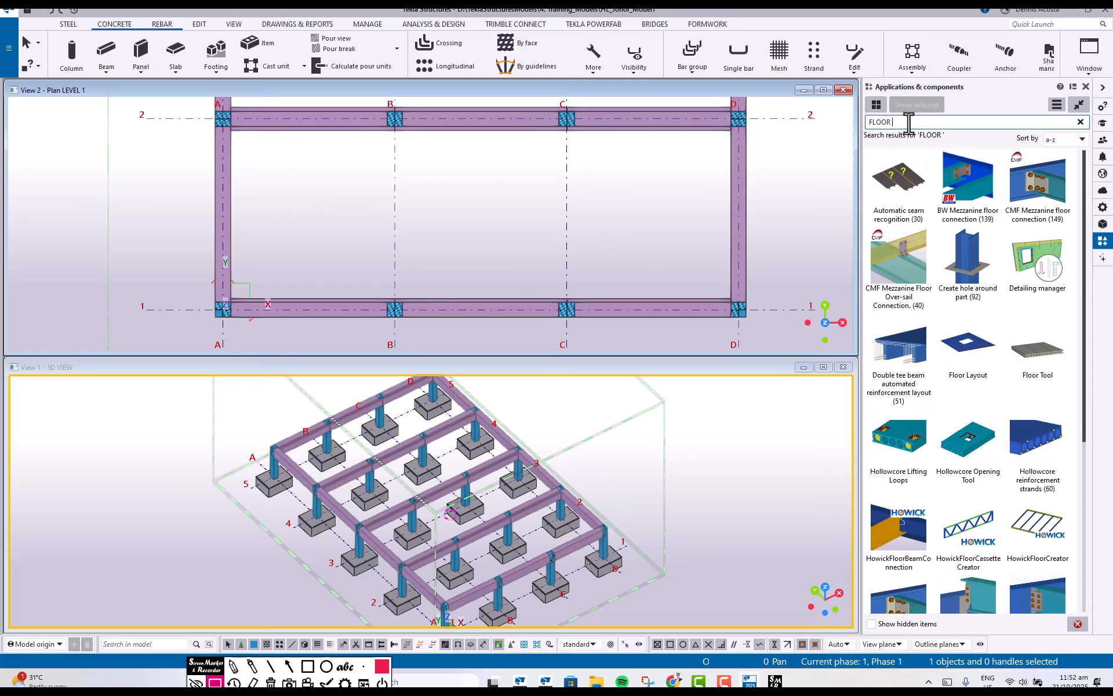
type("LAY")
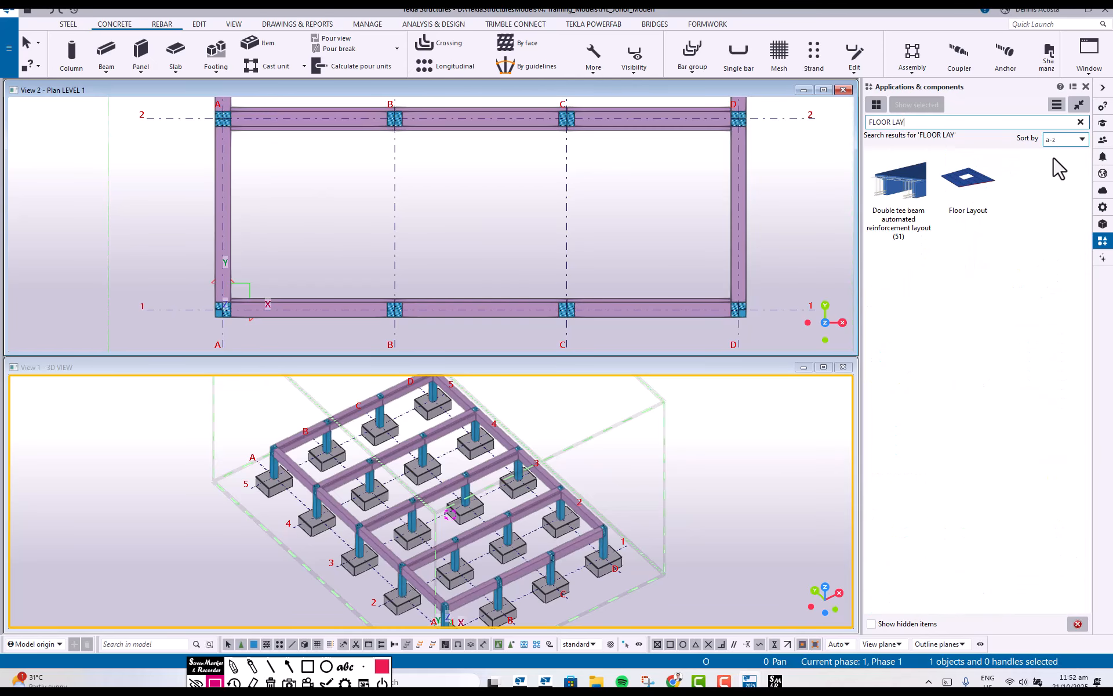
left_click(965, 179)
left_click(966, 181)
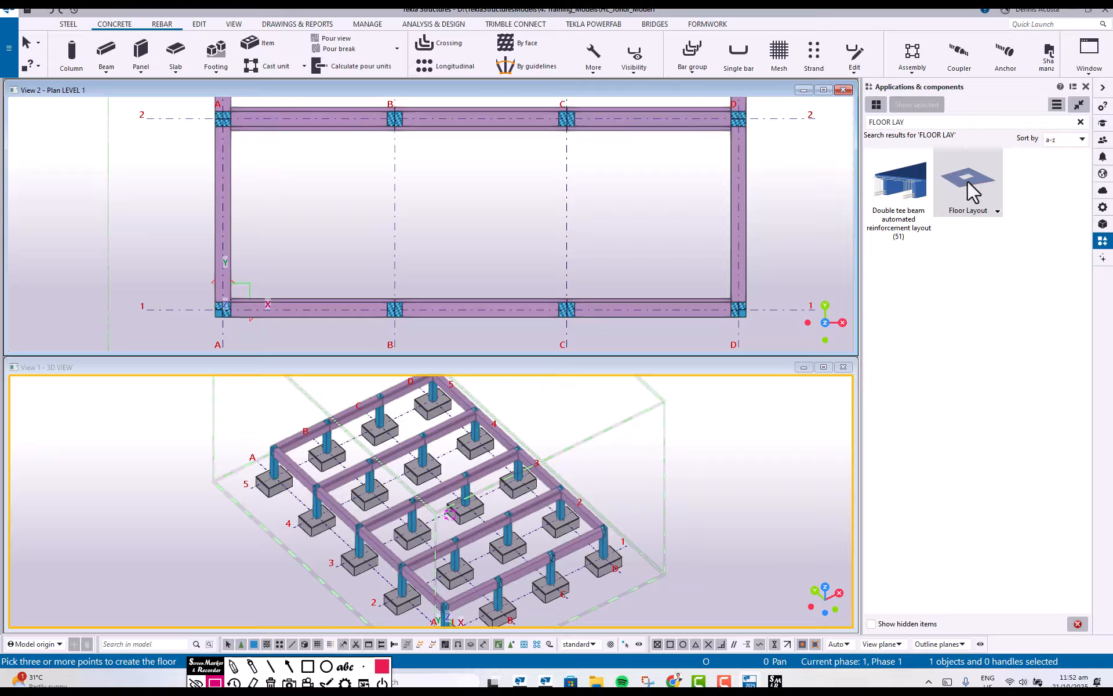
double_click(967, 182)
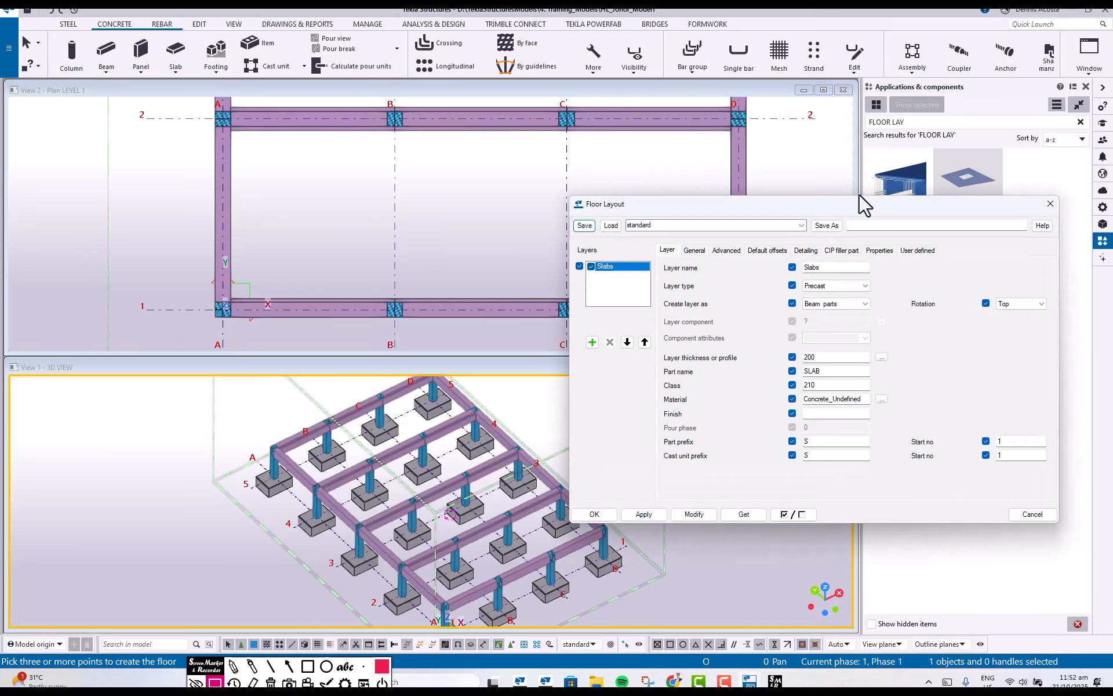
left_click_drag(866, 207, 884, 299)
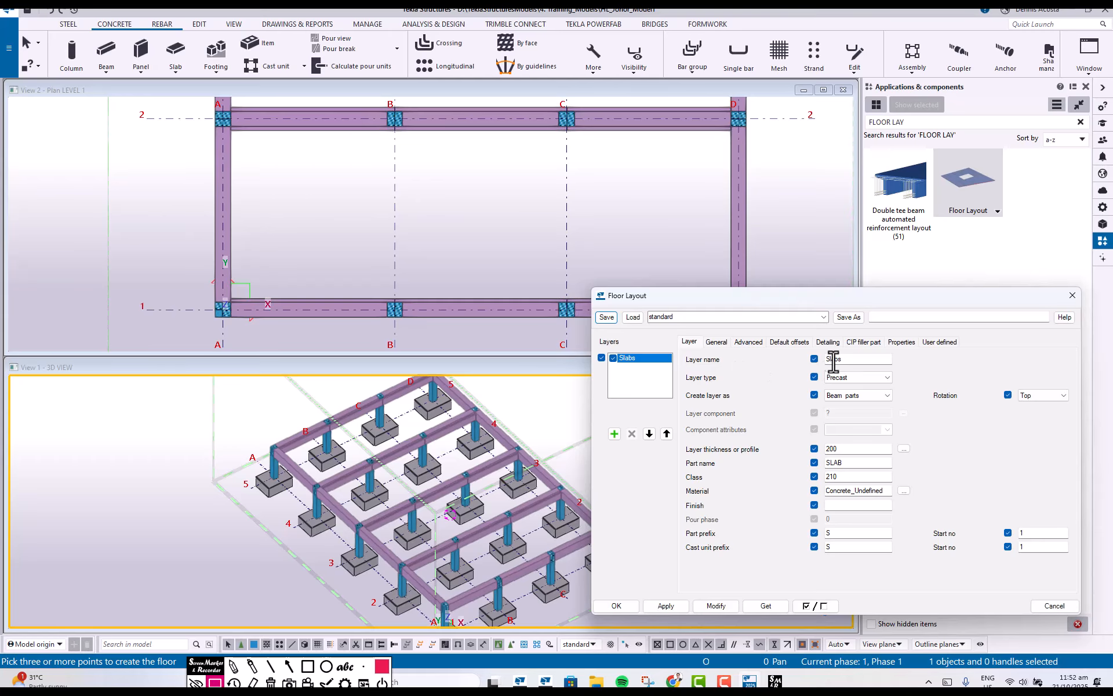
Name the floor layer PRECAST SLAB, with part name HCS, class 10 and material C40
double_click(860, 359)
type("PRECAST SLAB")
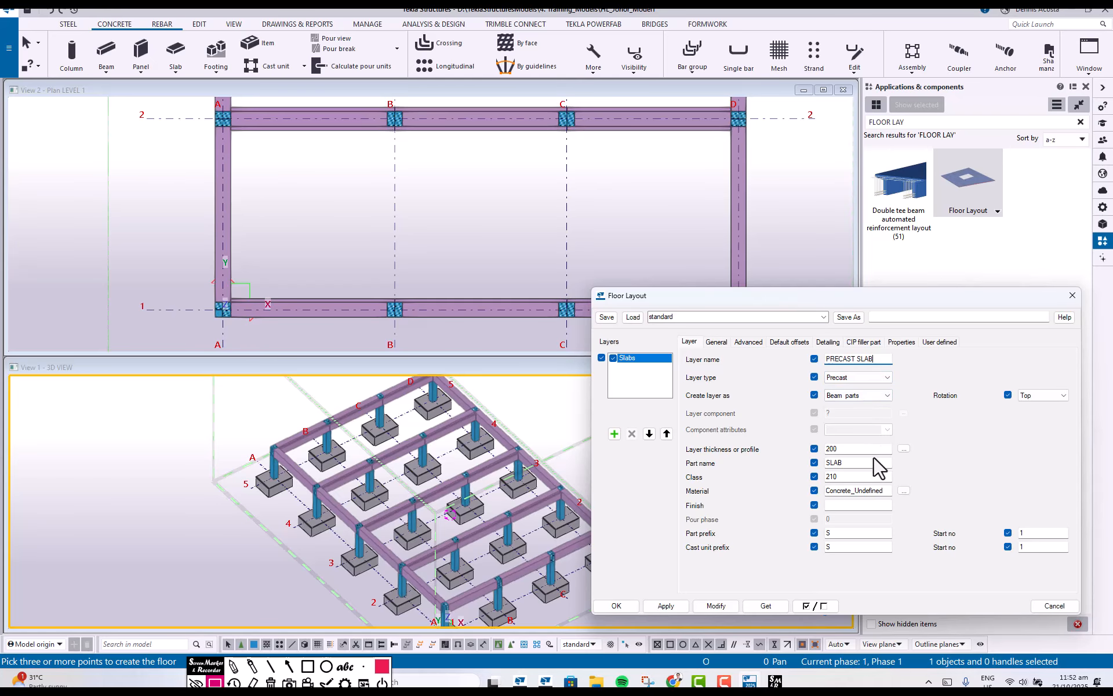
double_click(840, 463)
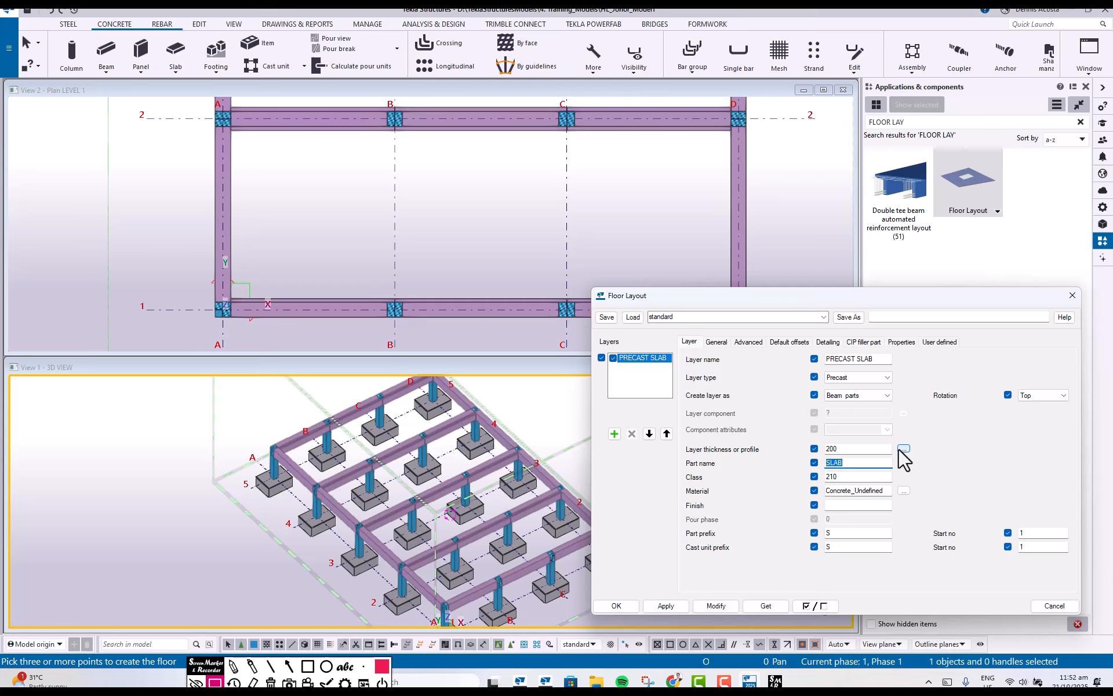
type("HCS")
double_click(842, 477)
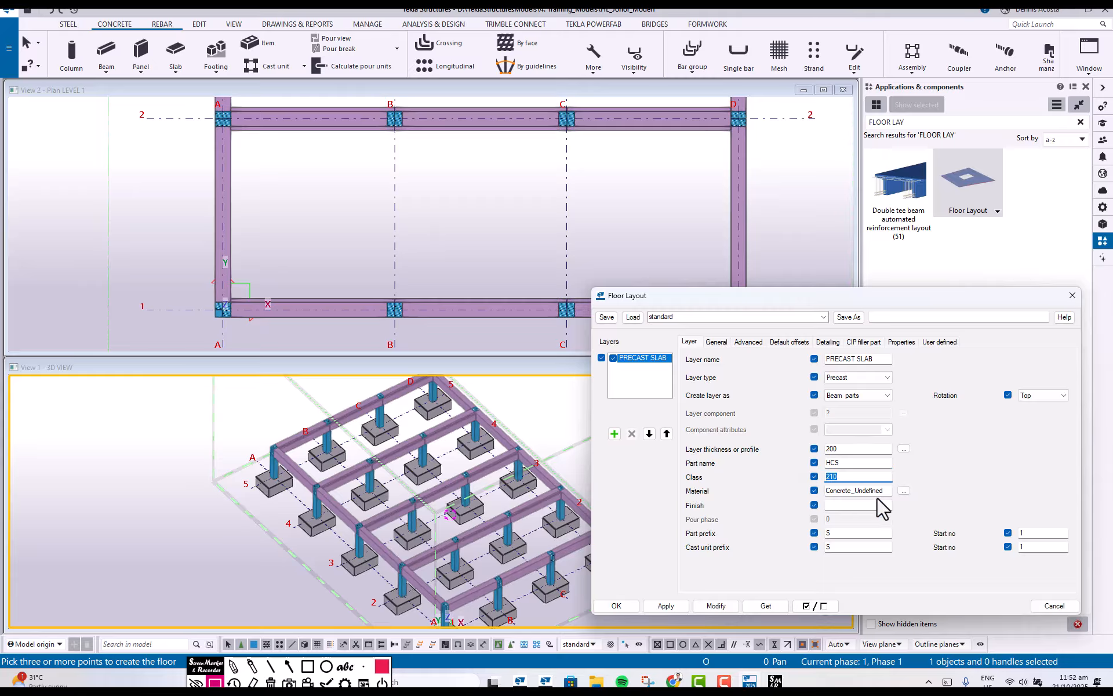
type("10")
key("Tab")
type("C40")
Set the floor layer's profile to the hollow core slab P15(150X1200) from the profile catalog
left_click(903, 449)
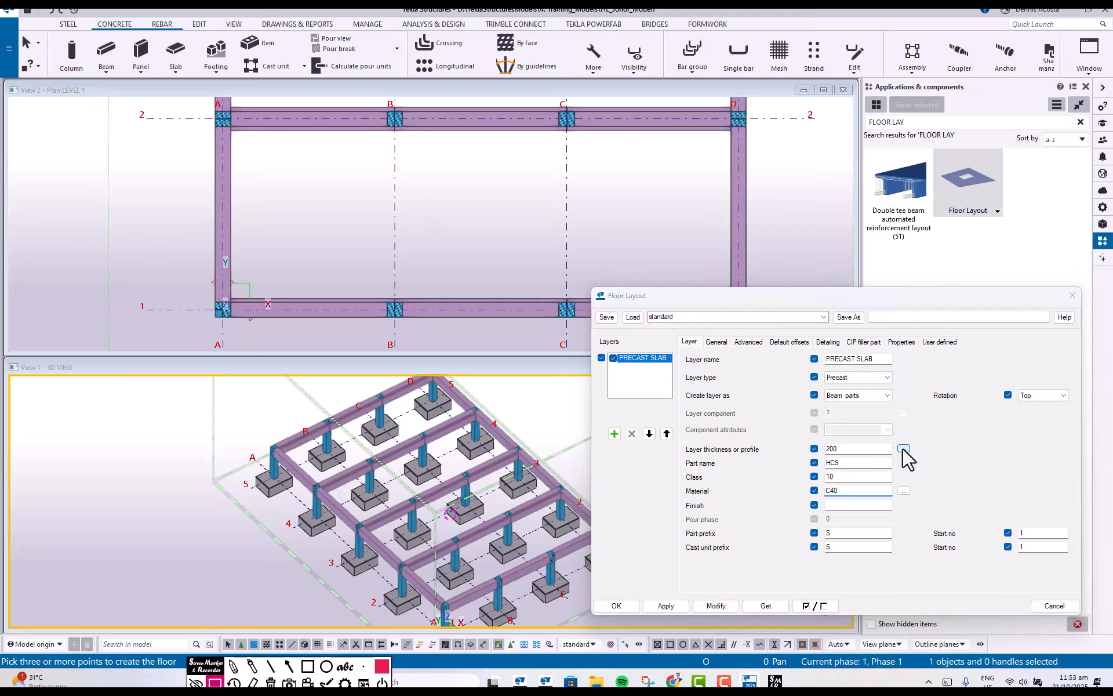
left_click_drag(206, 131, 360, 130)
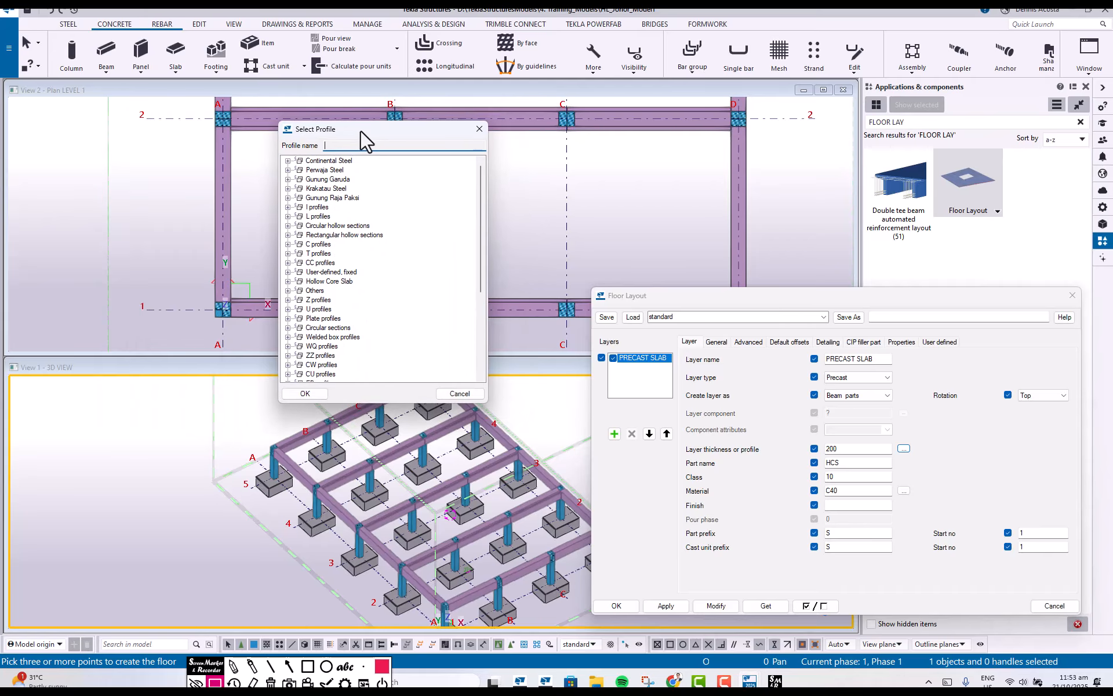
scroll(382, 310, "down", 5)
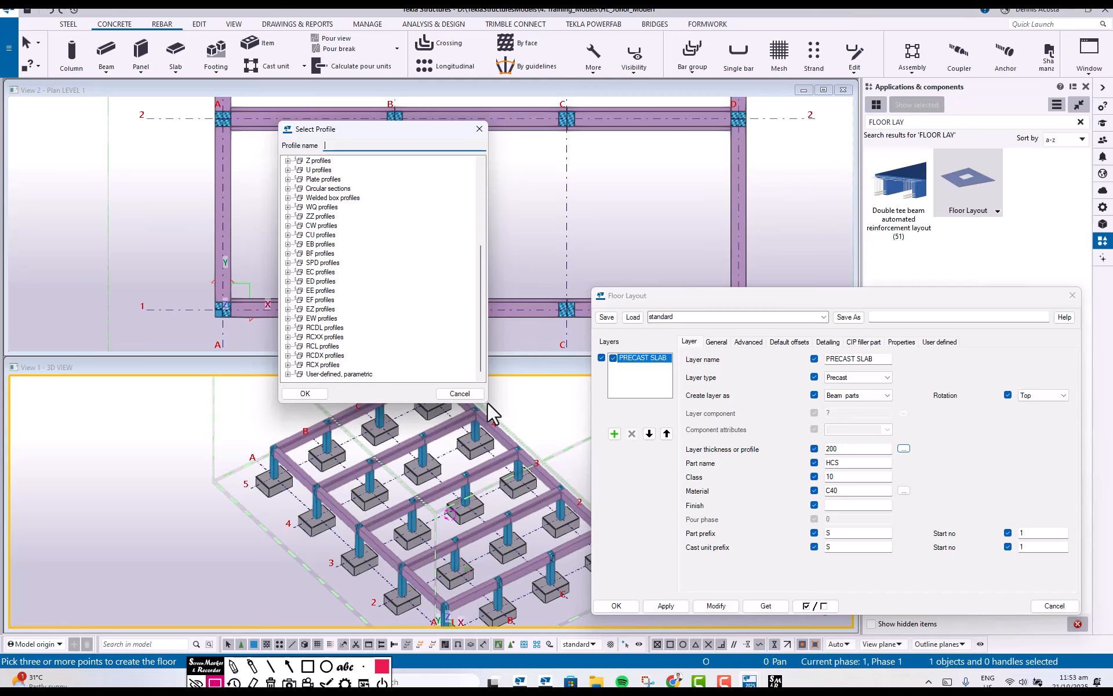
left_click_drag(487, 402, 548, 532)
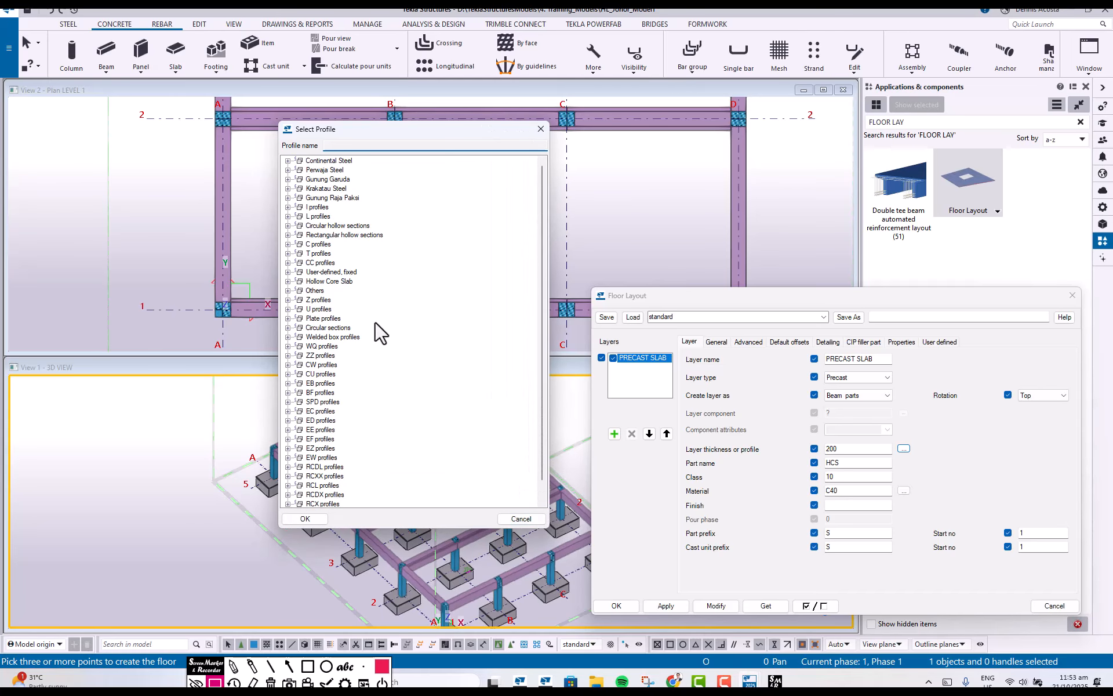
left_click(288, 282)
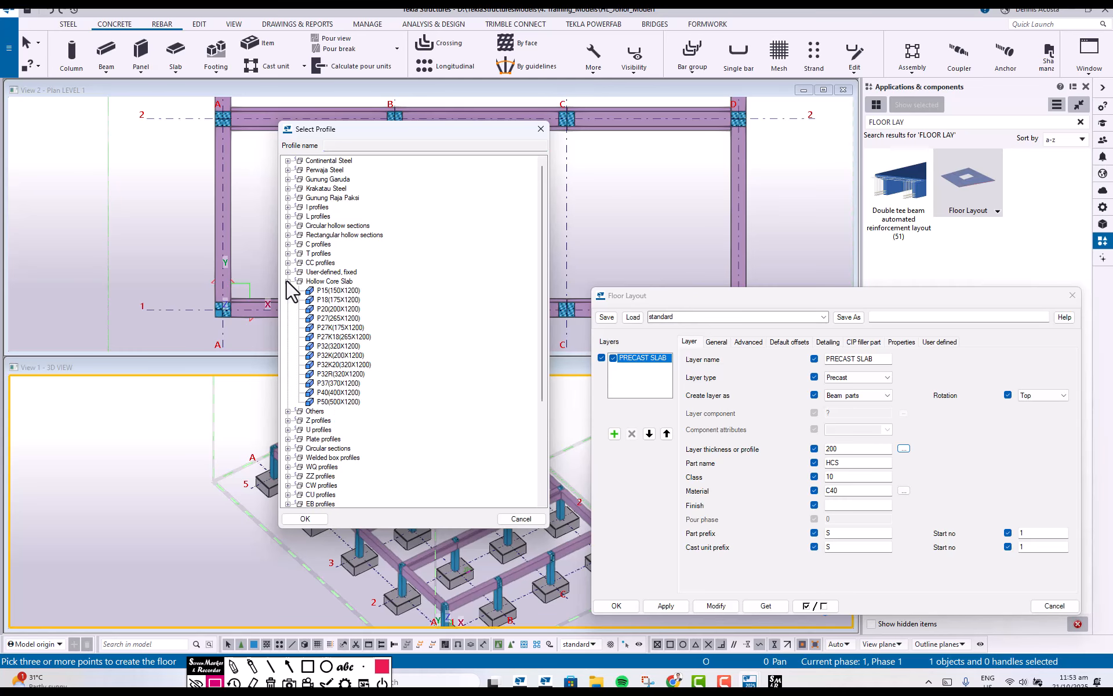
left_click(339, 290)
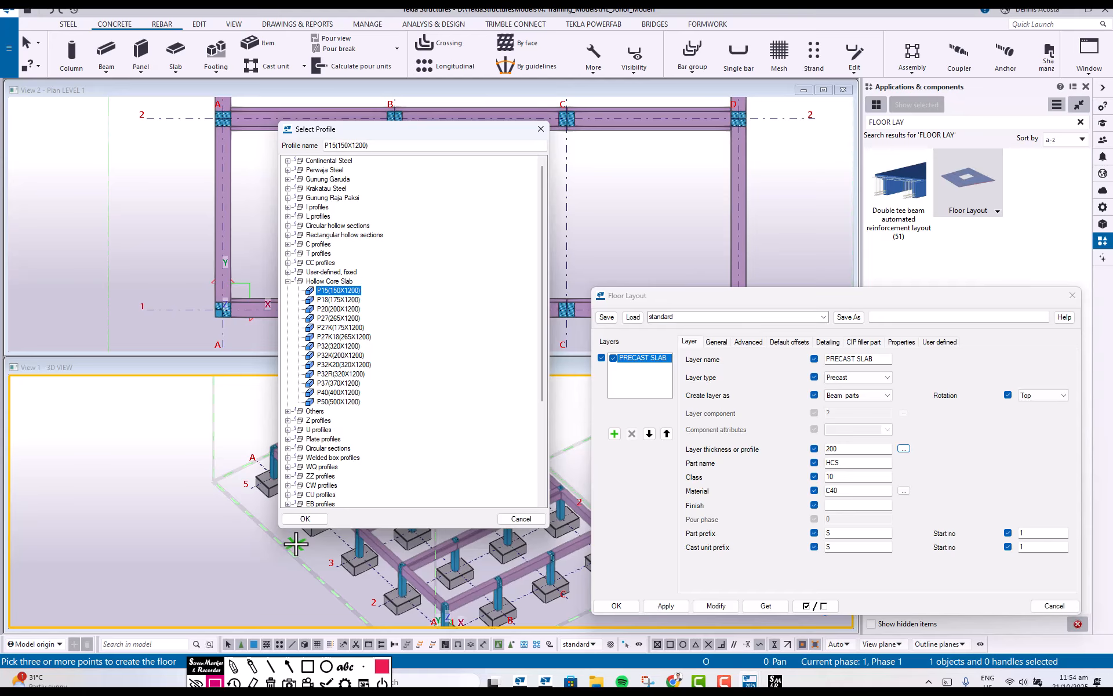
left_click(305, 519)
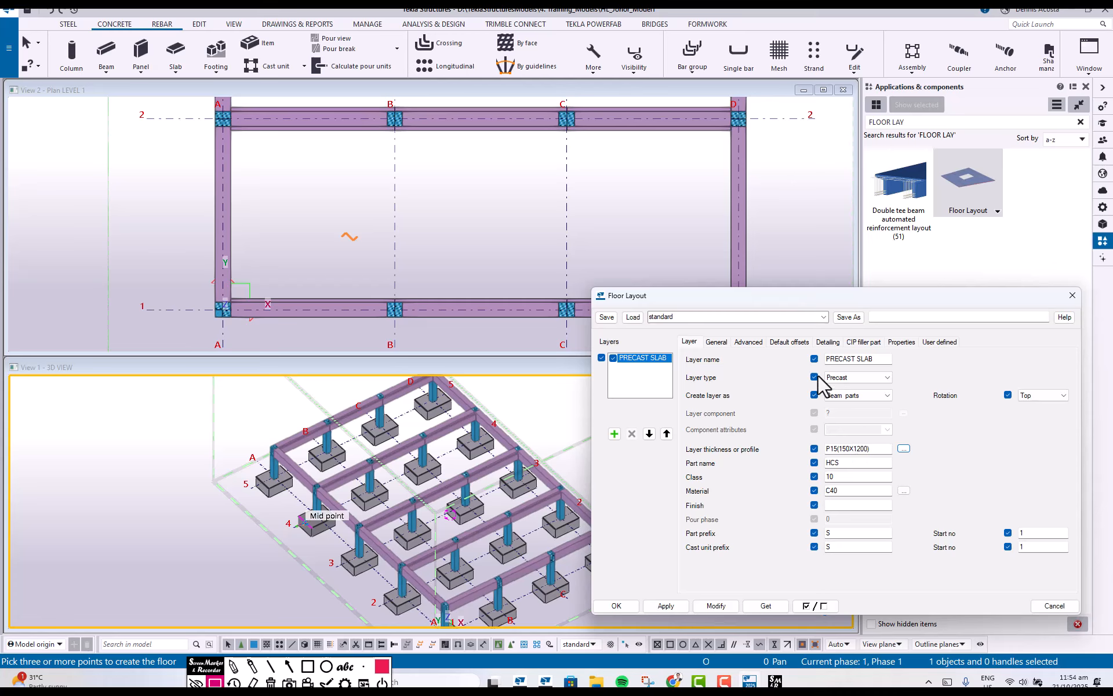
Save the current Floor Layout settings as a new attribute file named HL_SLAB
left_click(891, 317)
type("HL_SLAB")
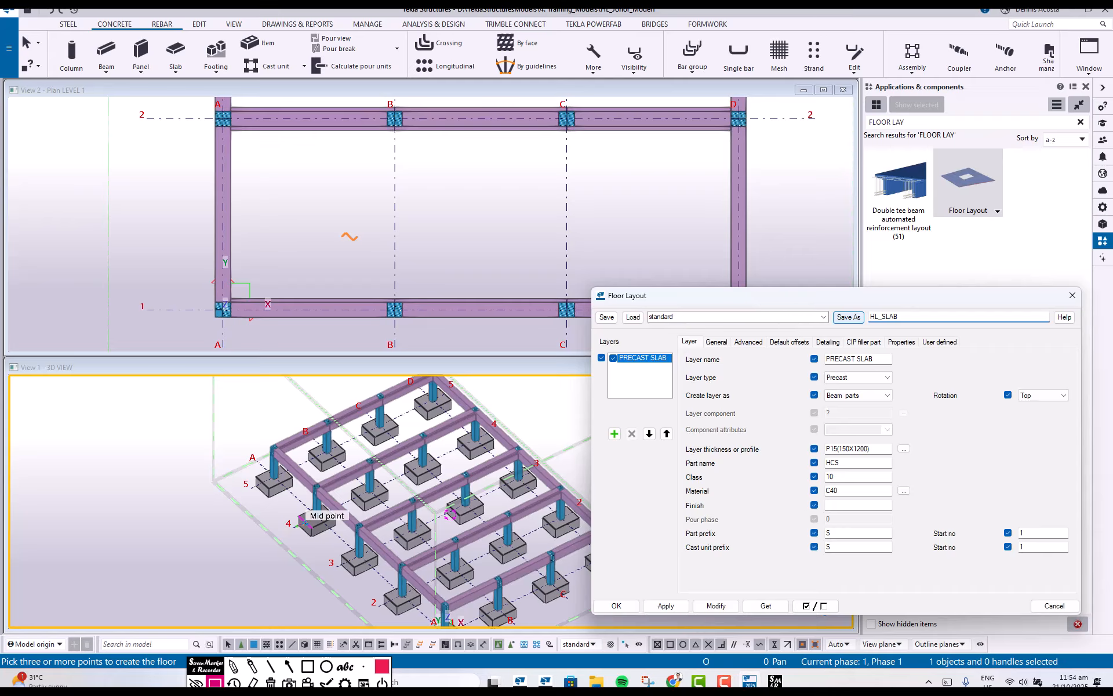
left_click(849, 317)
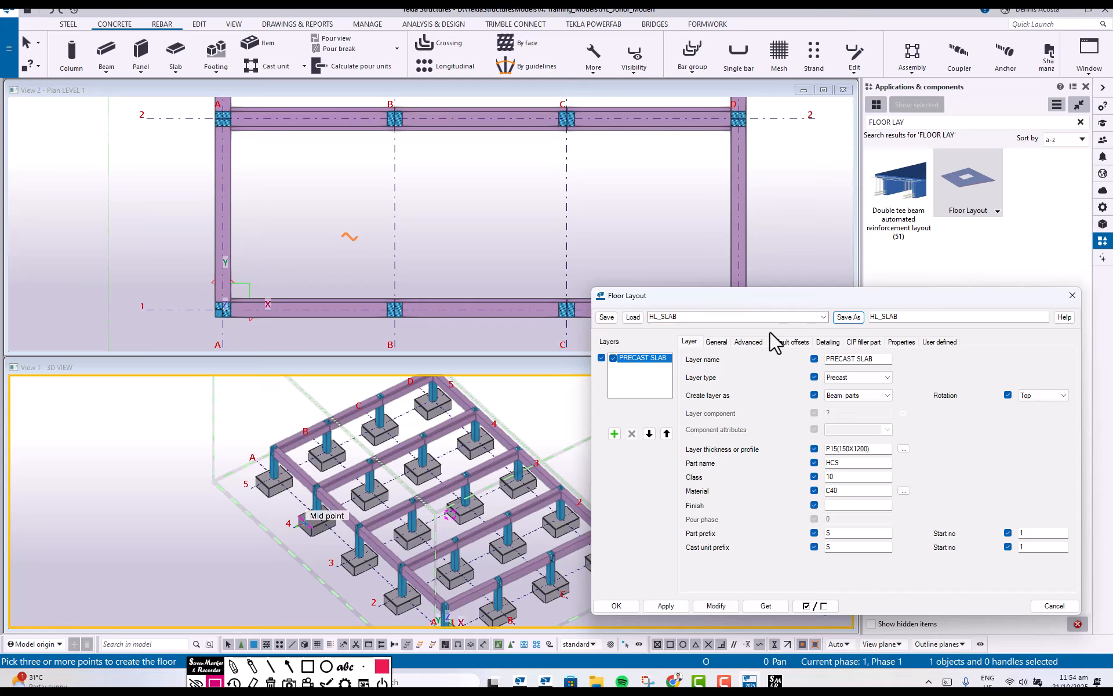
Review the floor layout's general, advanced, default offset, detailing, filler part and property settings, then apply them and close the settings
left_click(716, 343)
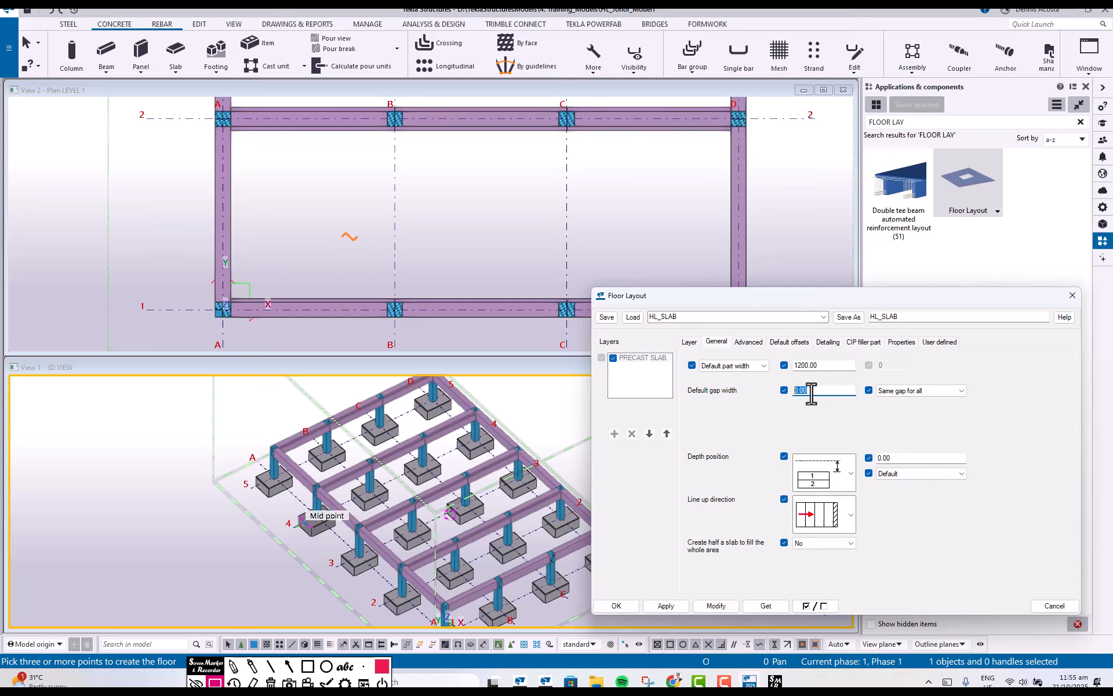
left_click_drag(812, 391, 794, 392)
left_click(850, 477)
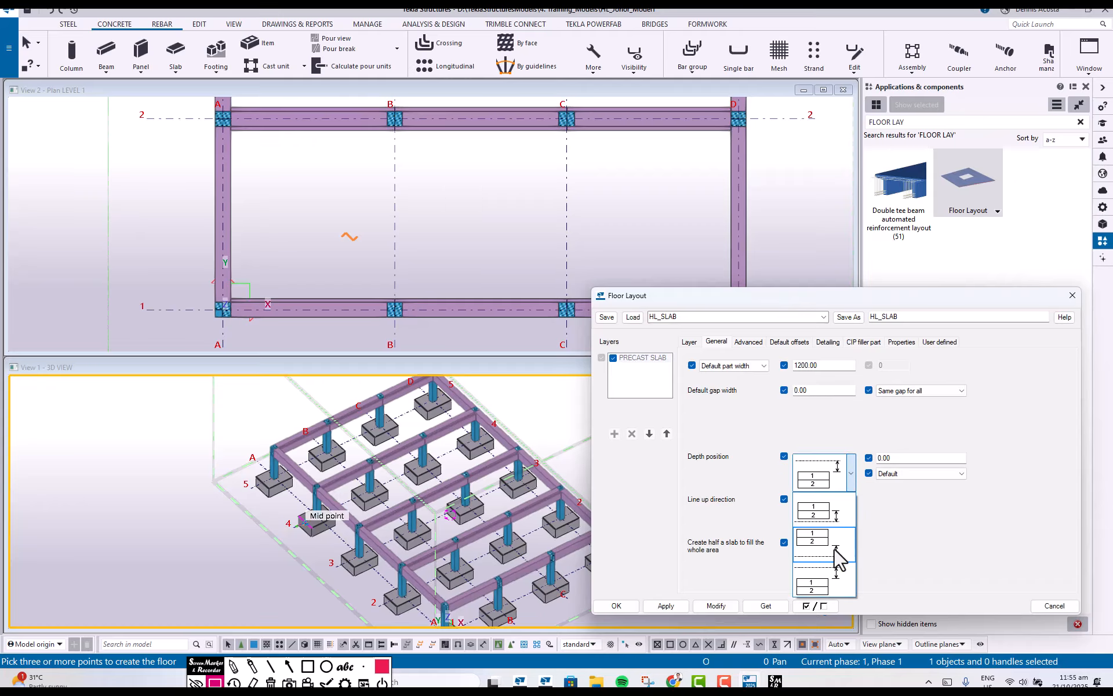
left_click(836, 472)
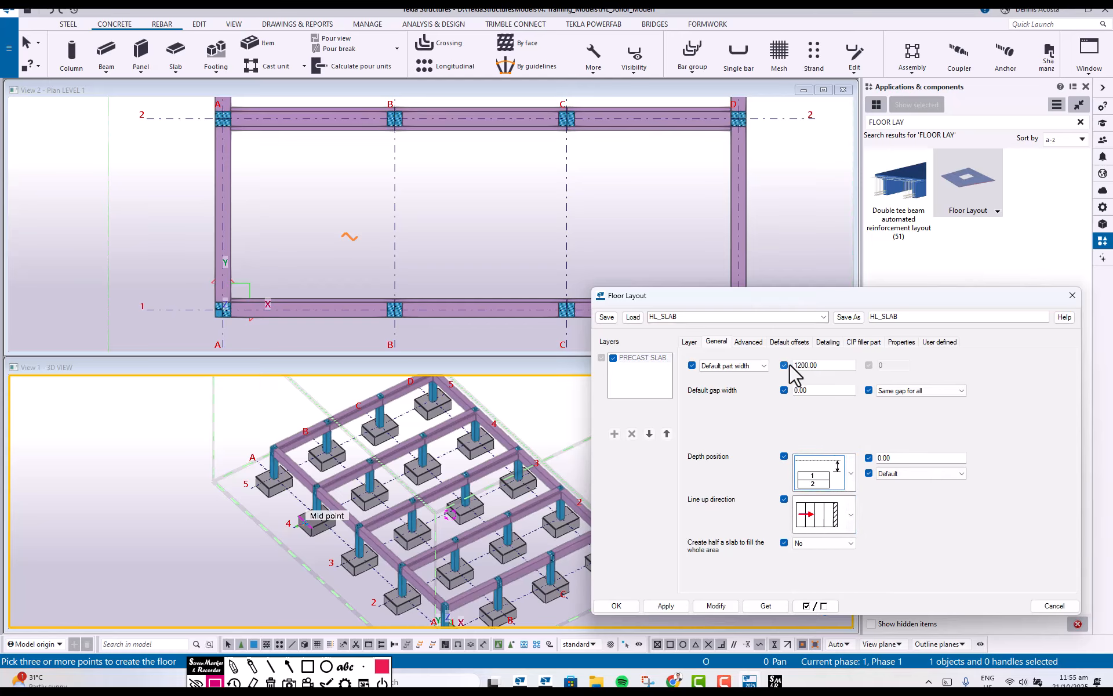
left_click(749, 341)
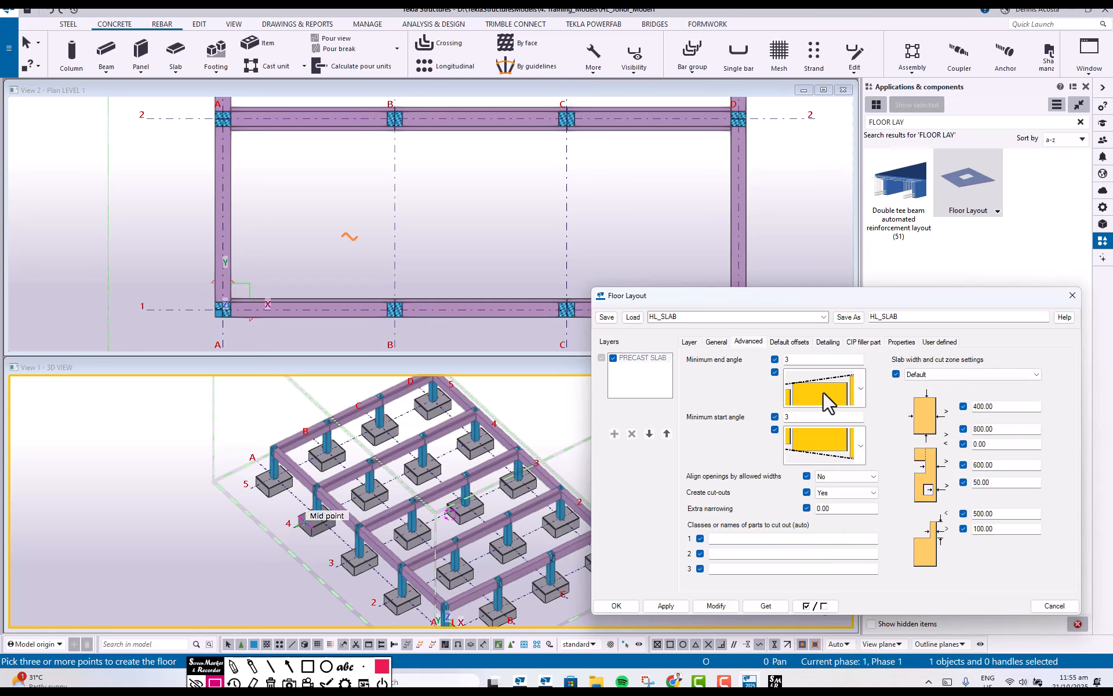
left_click(796, 341)
left_click(832, 342)
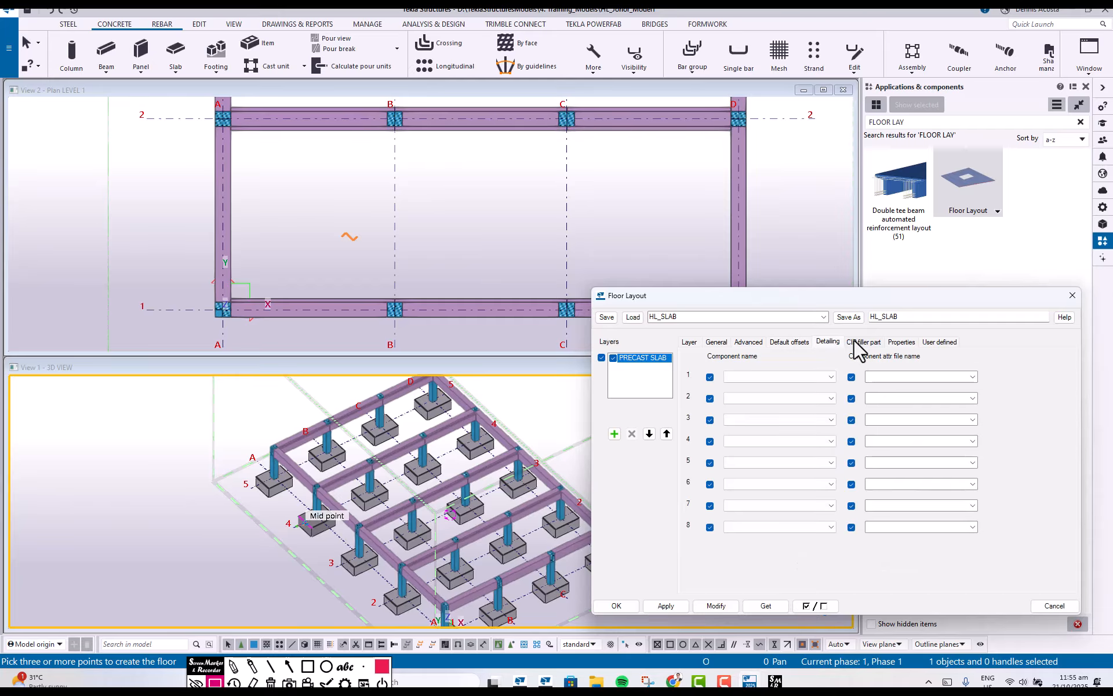
left_click(864, 341)
left_click(902, 342)
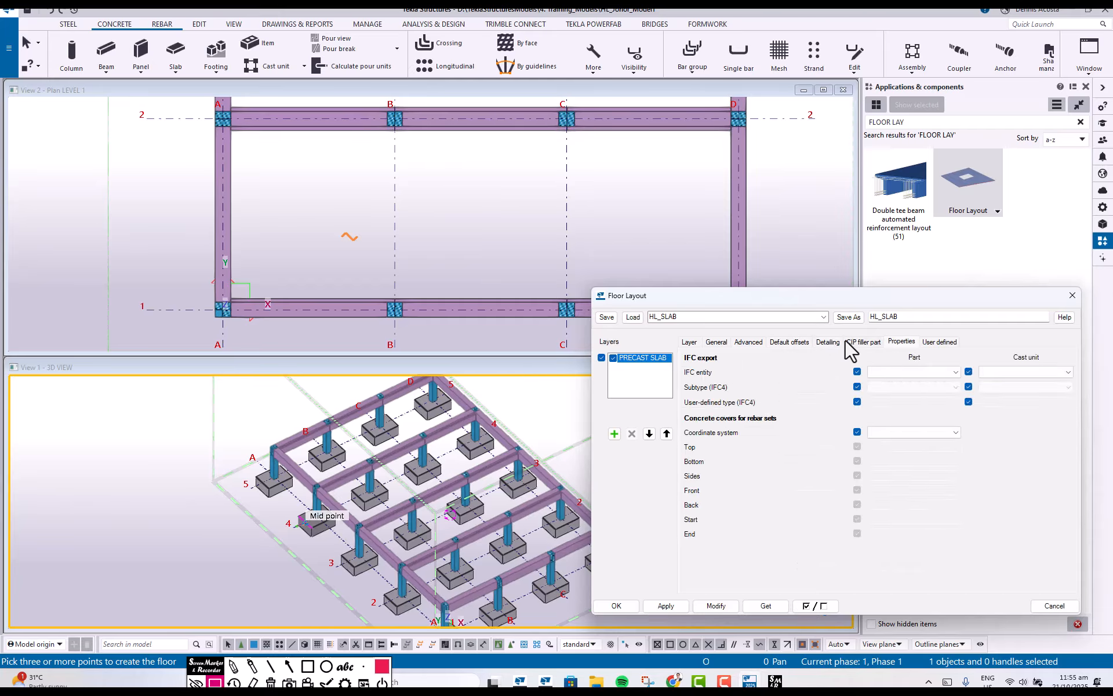
left_click(829, 343)
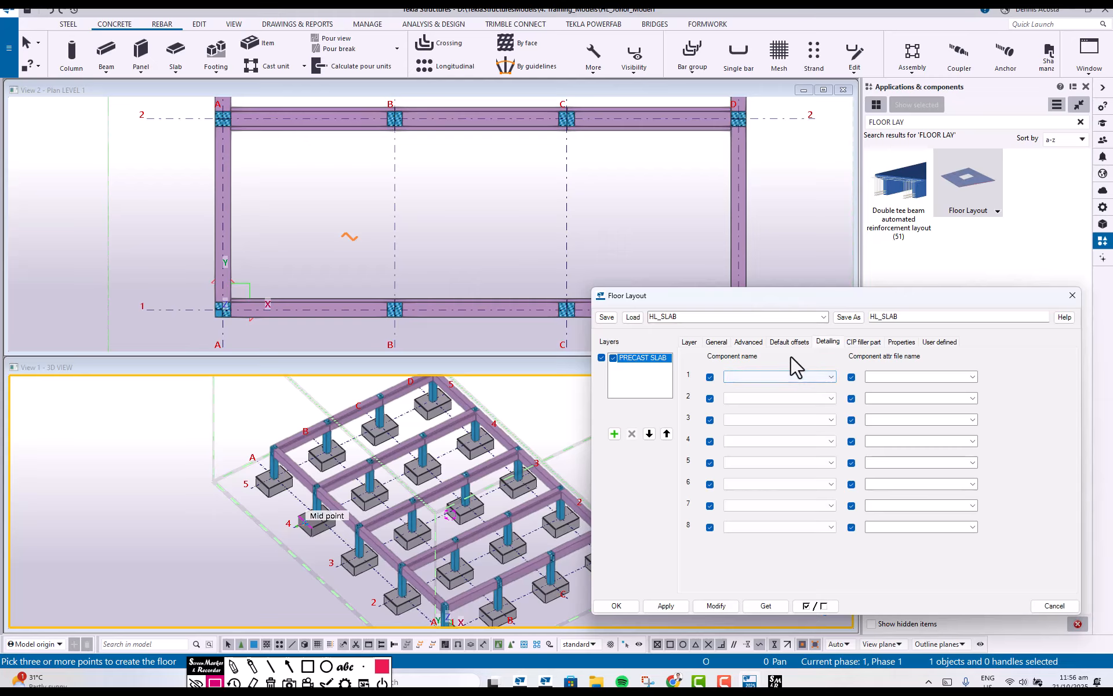
left_click(716, 341)
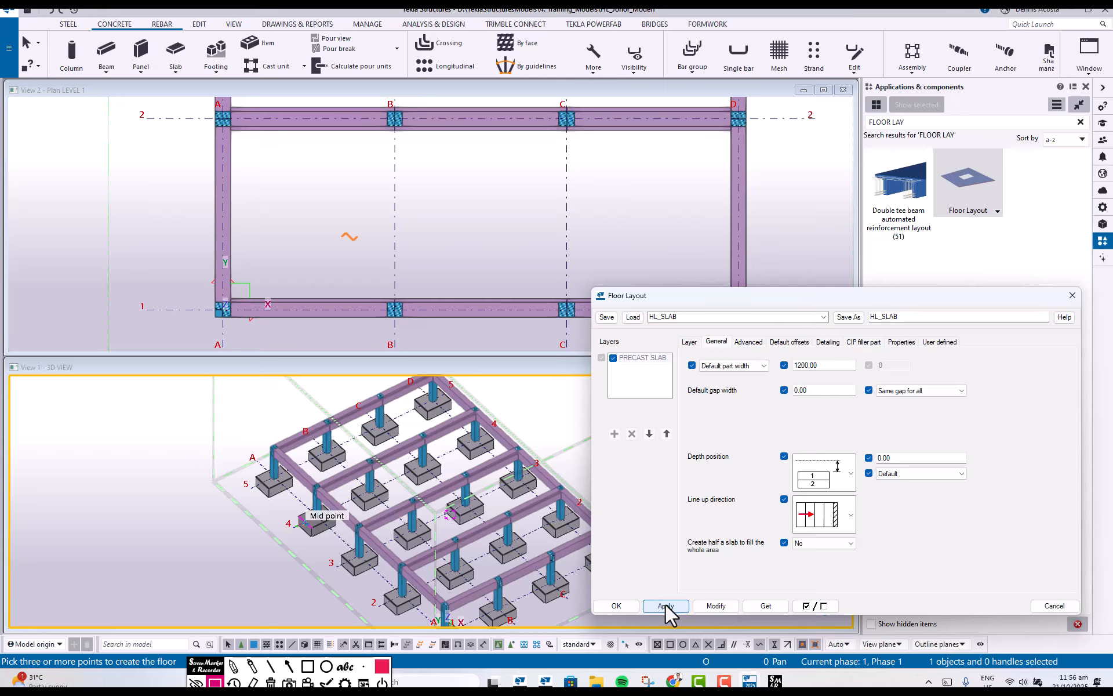
left_click(617, 606)
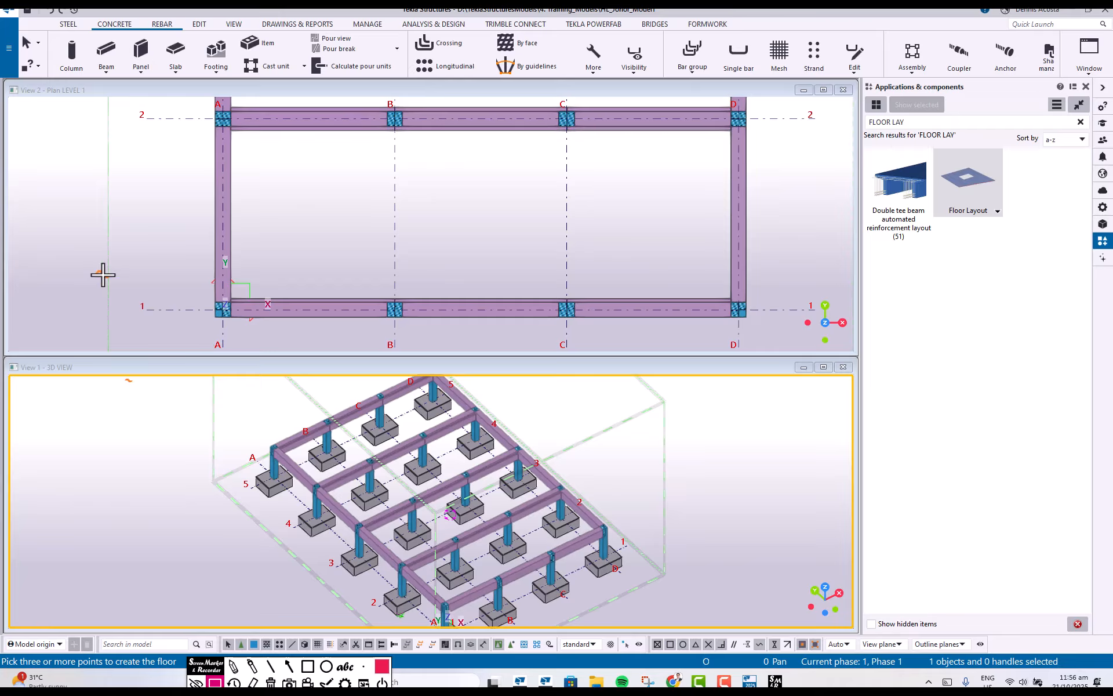
Start the floor outline in the bay between grid lines 1 and 2 at the inner column corners at A2 and A1
scroll(239, 132, "up", 5)
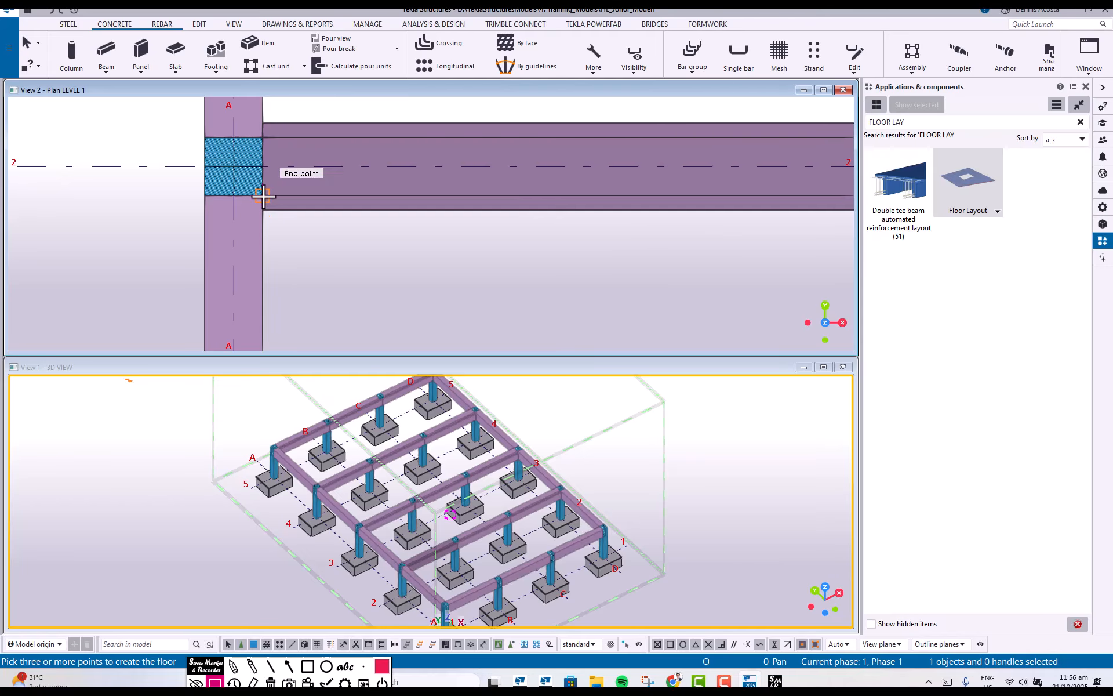
left_click(263, 196)
scroll(263, 196, "down", 4)
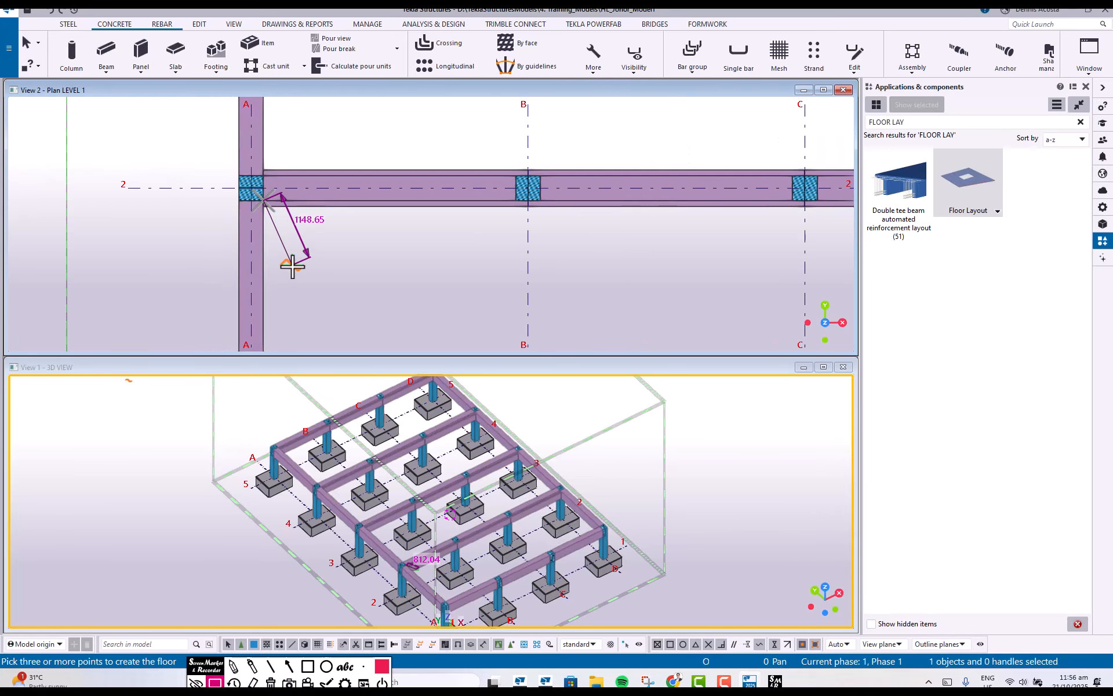
middle_click_drag(288, 280, 281, 137)
scroll(284, 232, "down", 4)
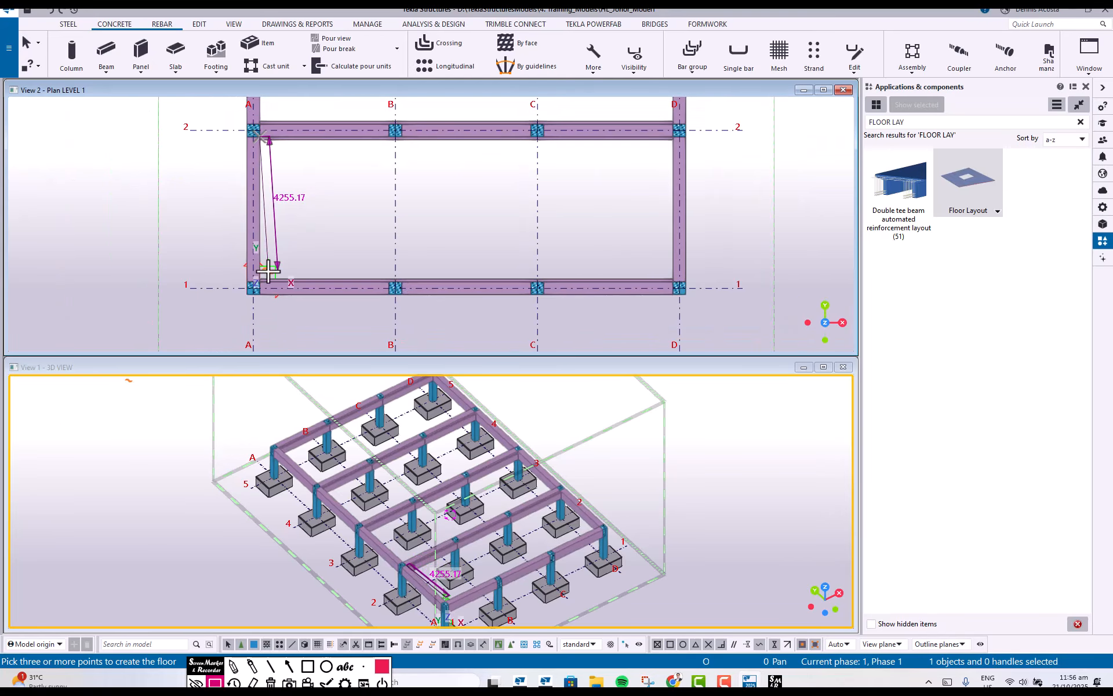
scroll(258, 282, "up", 4)
scroll(258, 281, "up", 4)
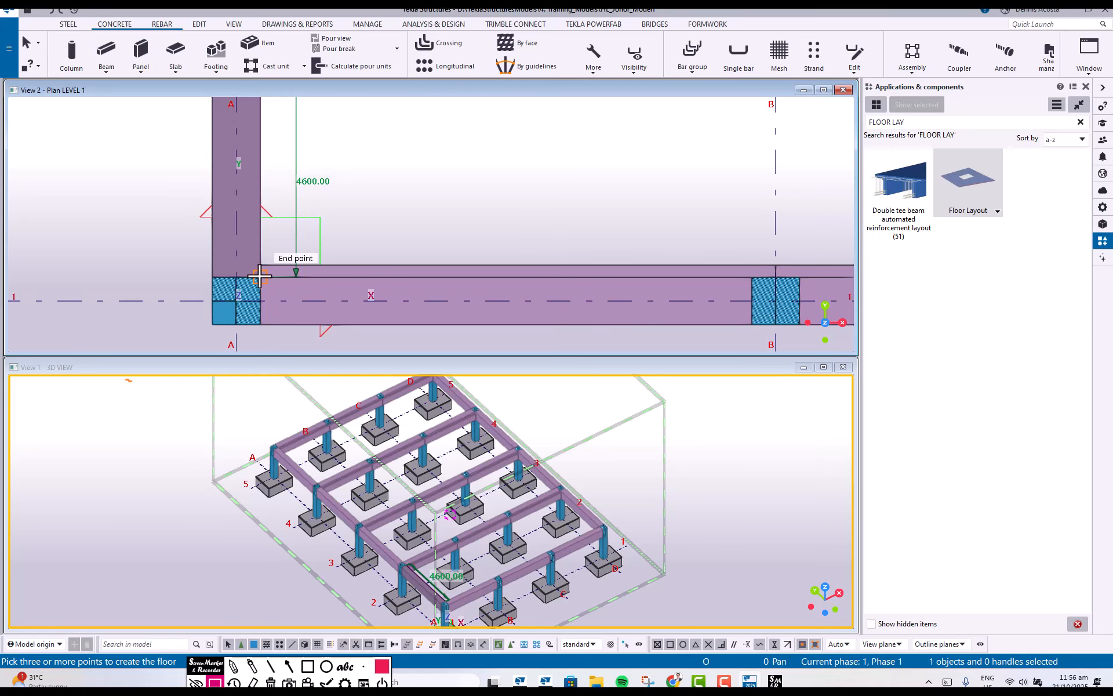
left_click(259, 277)
Complete the floor outline at the inner column corners at D1 and D2 and create the hollow core slabs
scroll(590, 267, "down", 4)
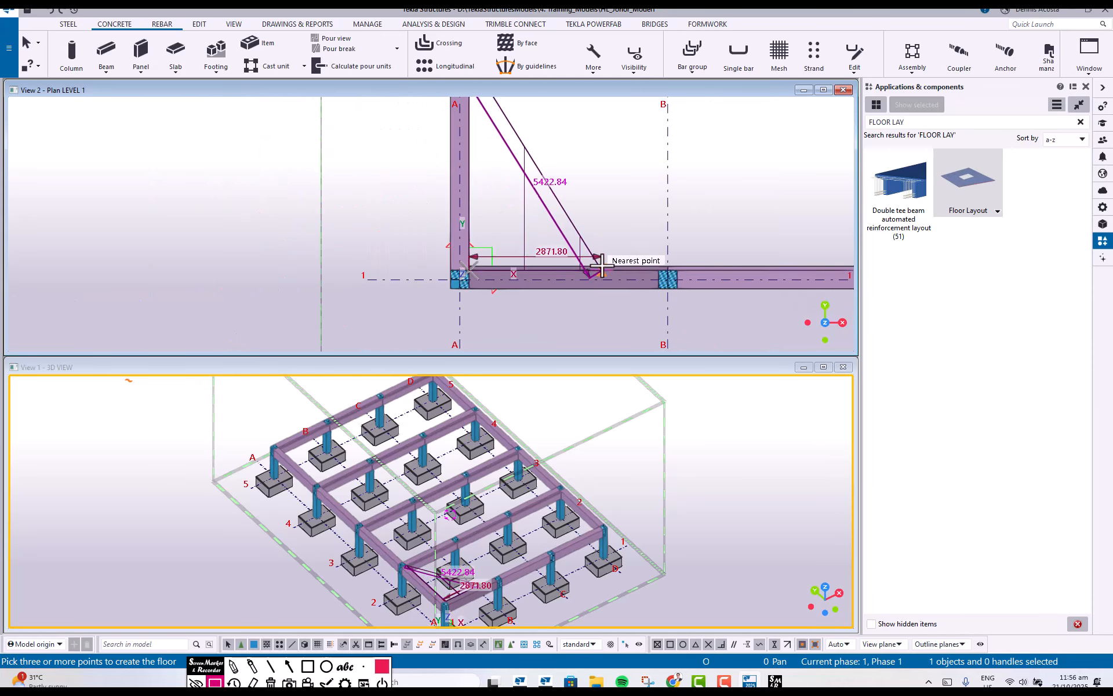
middle_click_drag(684, 237, 437, 230)
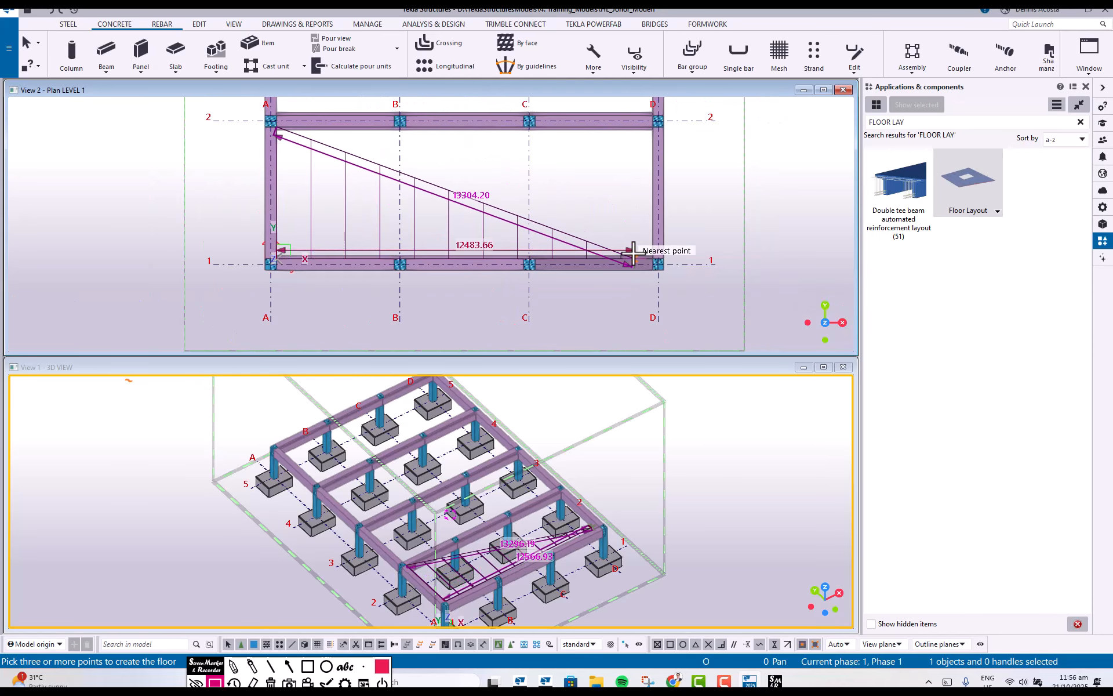
scroll(631, 252, "up", 2)
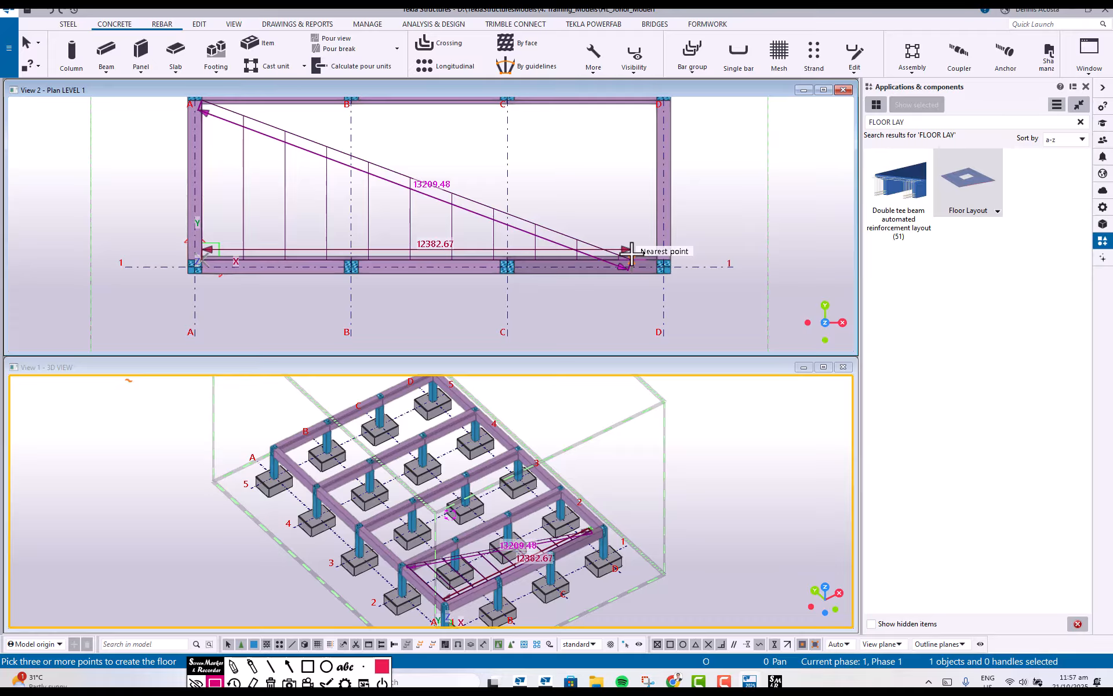
scroll(666, 264, "up", 3)
scroll(648, 255, "up", 2)
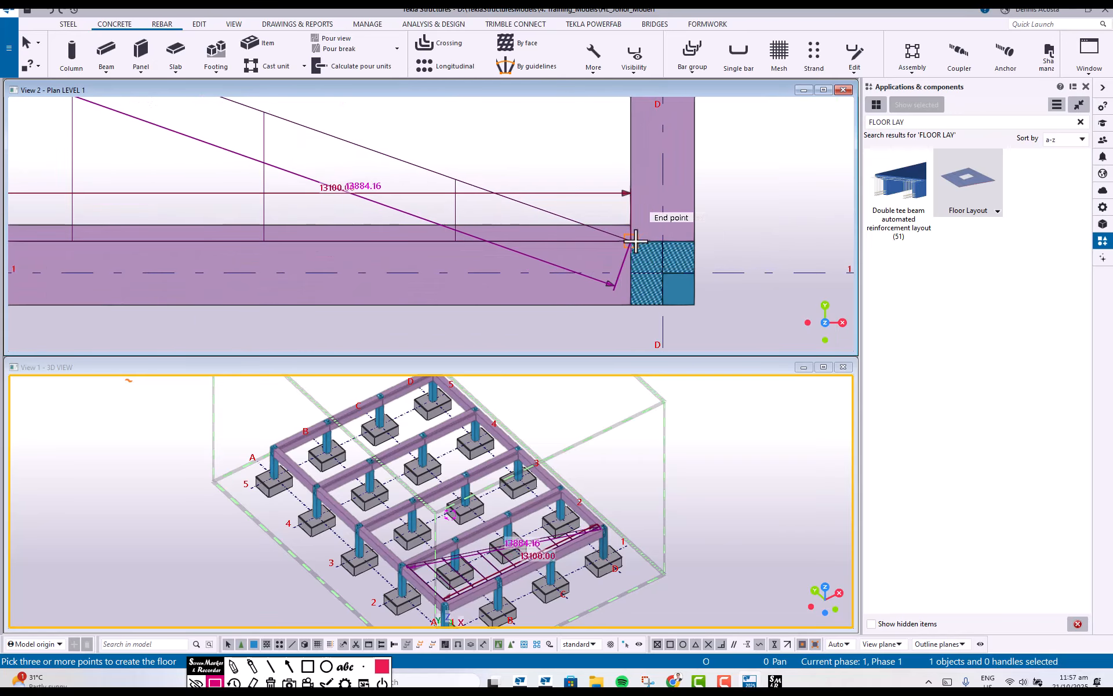
left_click(638, 293)
scroll(640, 249, "down", 5)
scroll(643, 123, "up", 5)
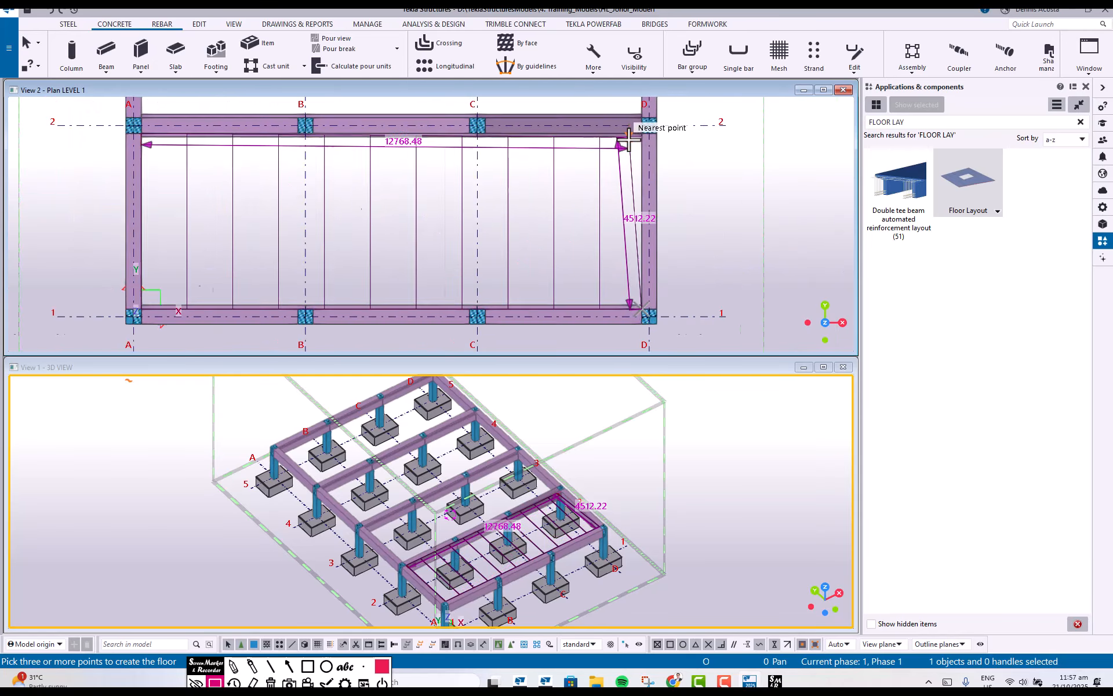
left_click(645, 129)
scroll(644, 125, "down", 4)
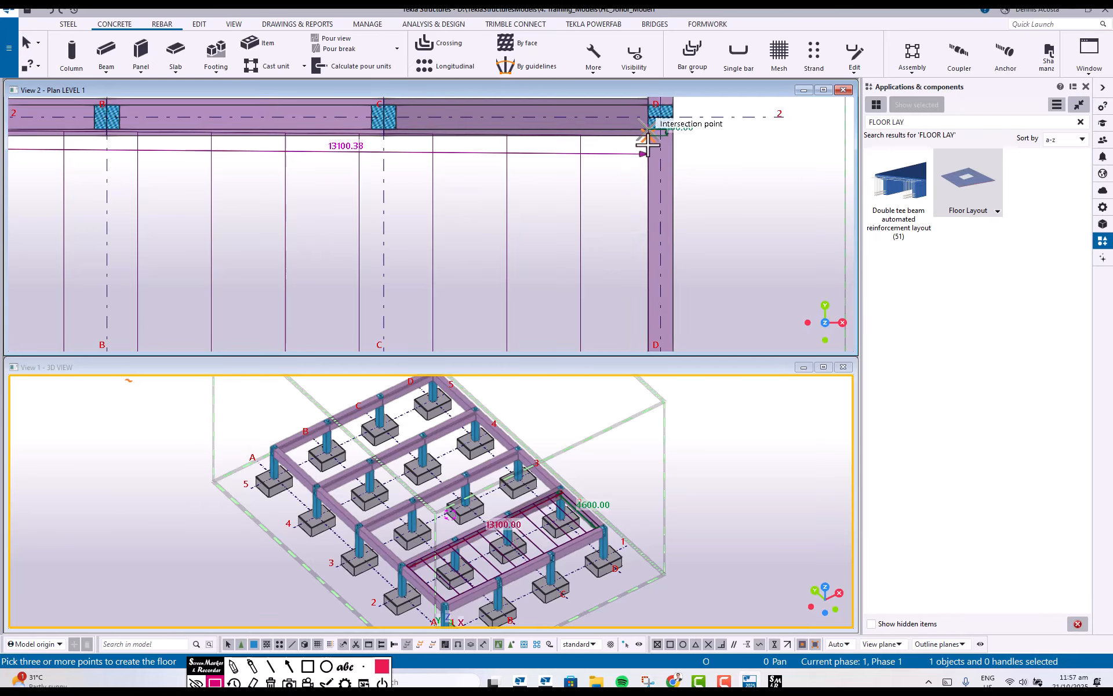
middle_click_drag(549, 120, 581, 194)
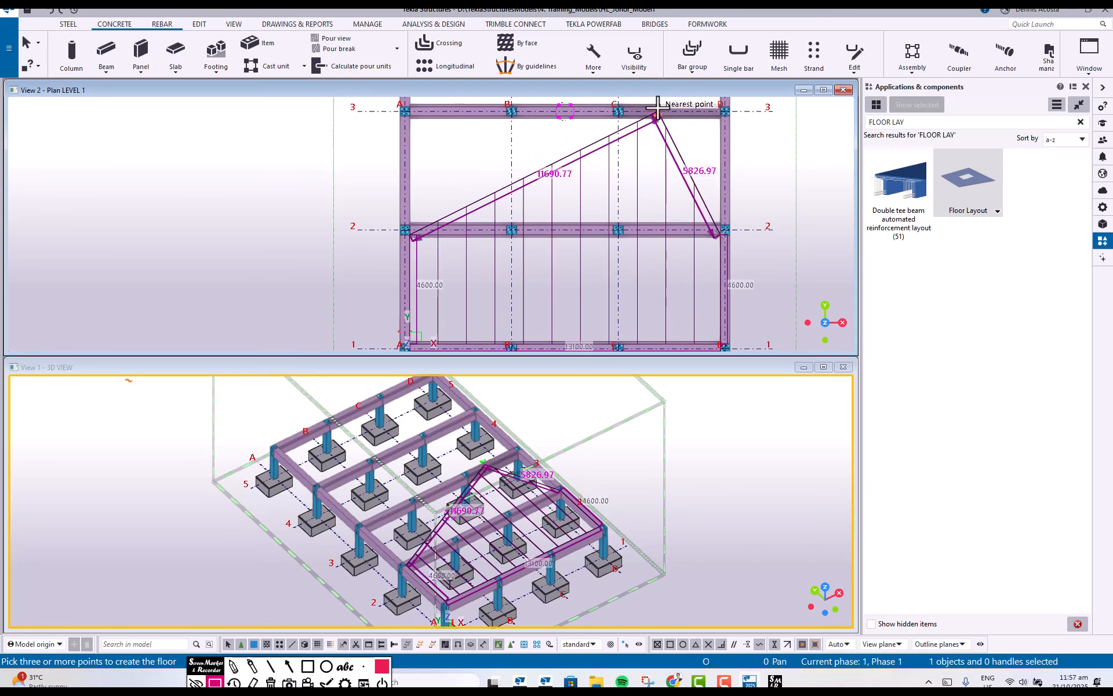
middle_click(578, 169)
right_click(578, 170)
left_click(598, 176)
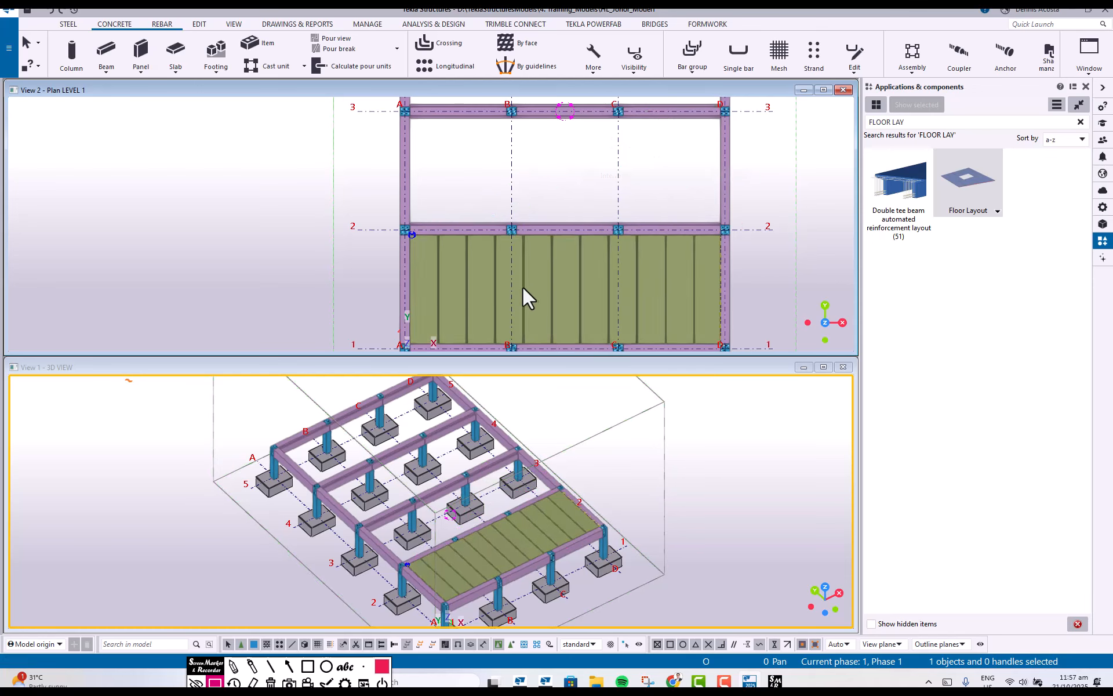
Examine in 3D how the hollow core slabs sit on the beams, then return to plan and select the floor layout
scroll(506, 275, "up", 5)
scroll(408, 235, "down", 4)
middle_click_drag(405, 284, 627, 89)
scroll(475, 158, "down", 4)
scroll(491, 197, "up", 4)
left_click_drag(627, 89, 556, 227, "ctrl")
scroll(552, 232, "up", 6)
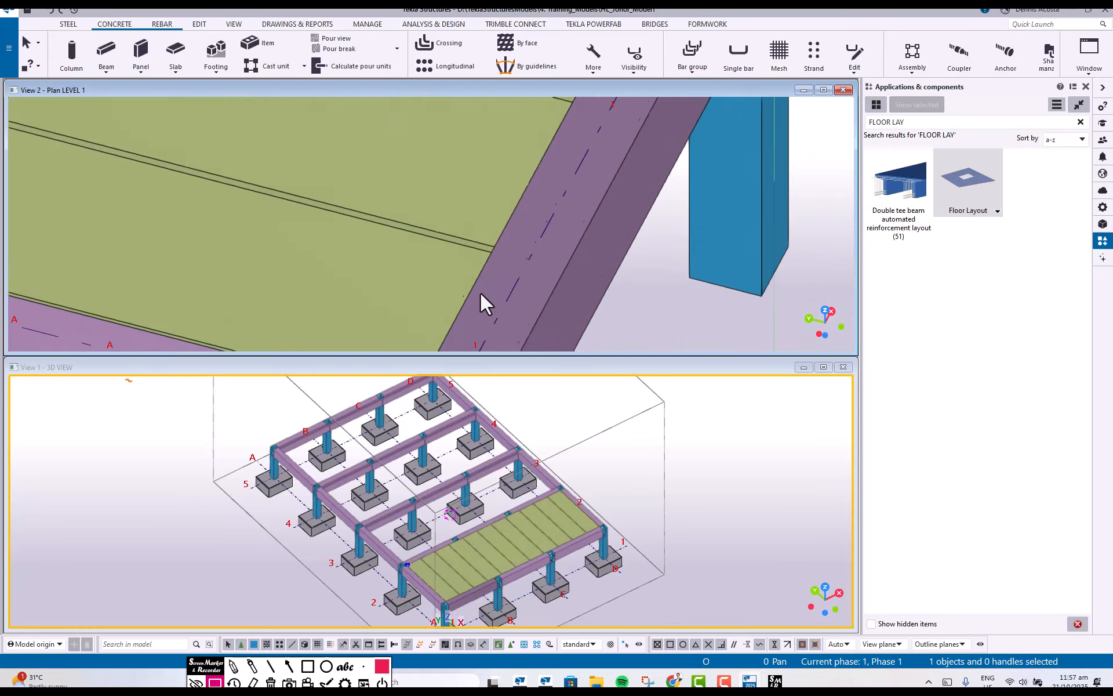
middle_click_drag(491, 288, 543, 281, "ctrl")
scroll(660, 194, "down", 6)
scroll(540, 263, "down", 5)
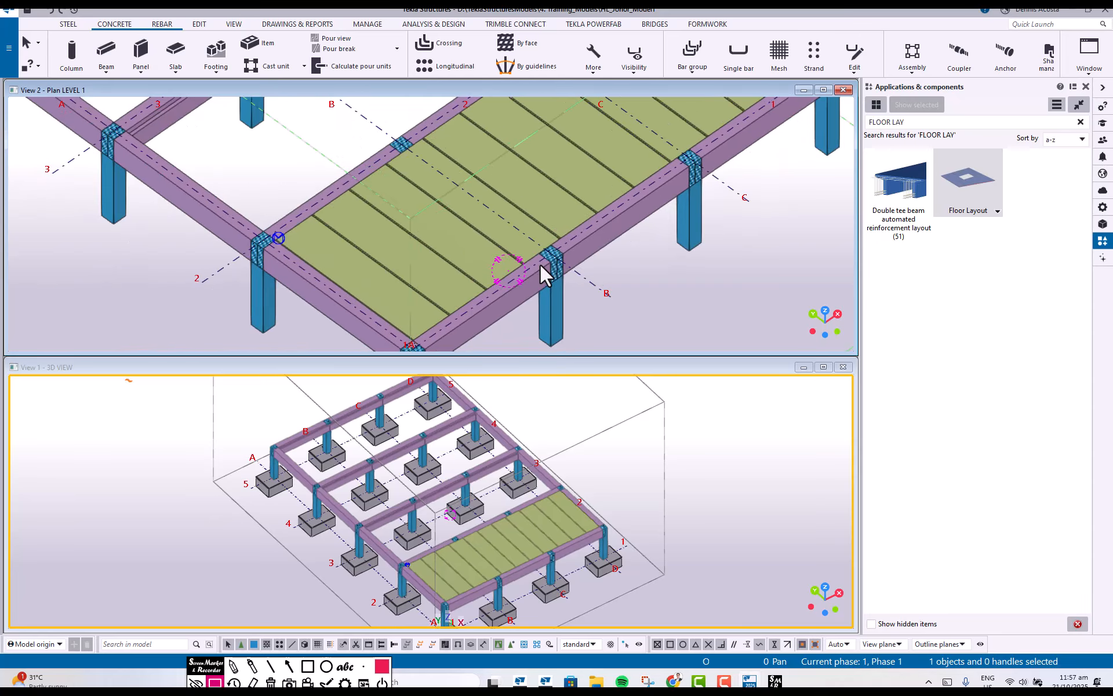
middle_click_drag(604, 210, 405, 269, "ctrl")
key("ctrl+p")
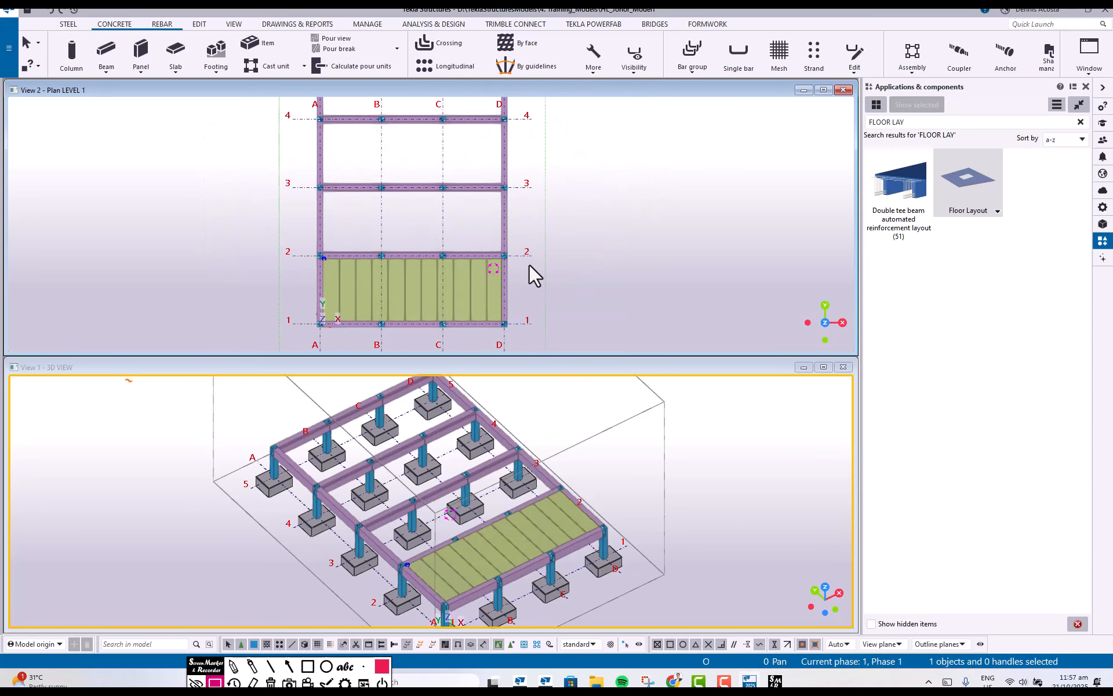
scroll(528, 264, "down", 2)
left_click(488, 301)
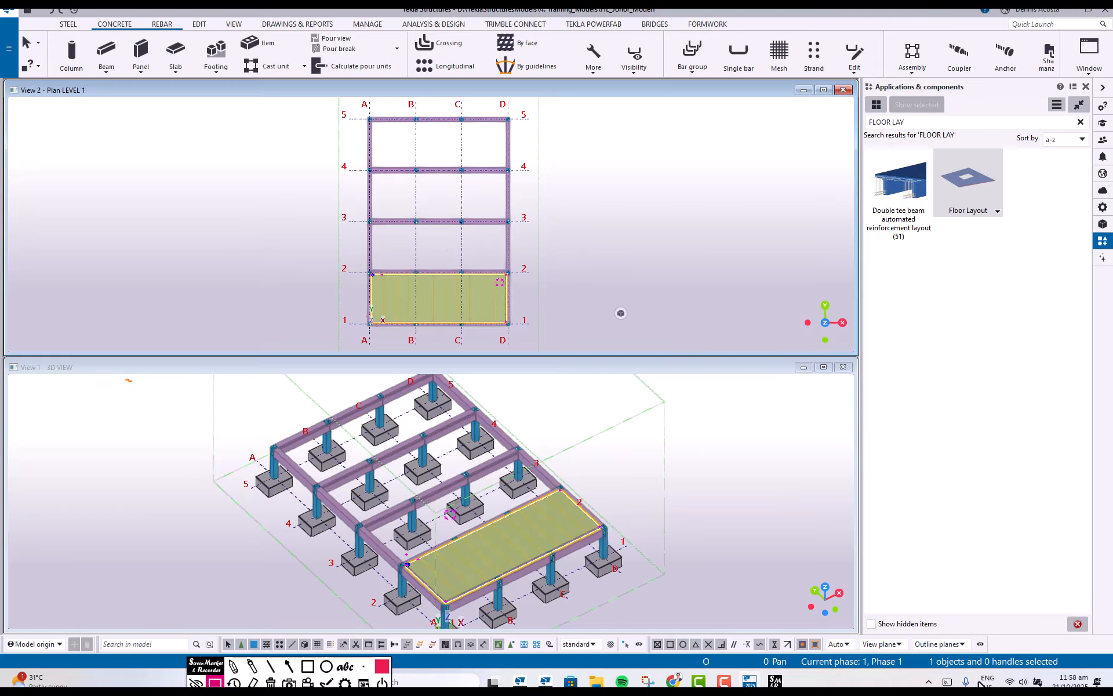
scroll(400, 266, "up", 4)
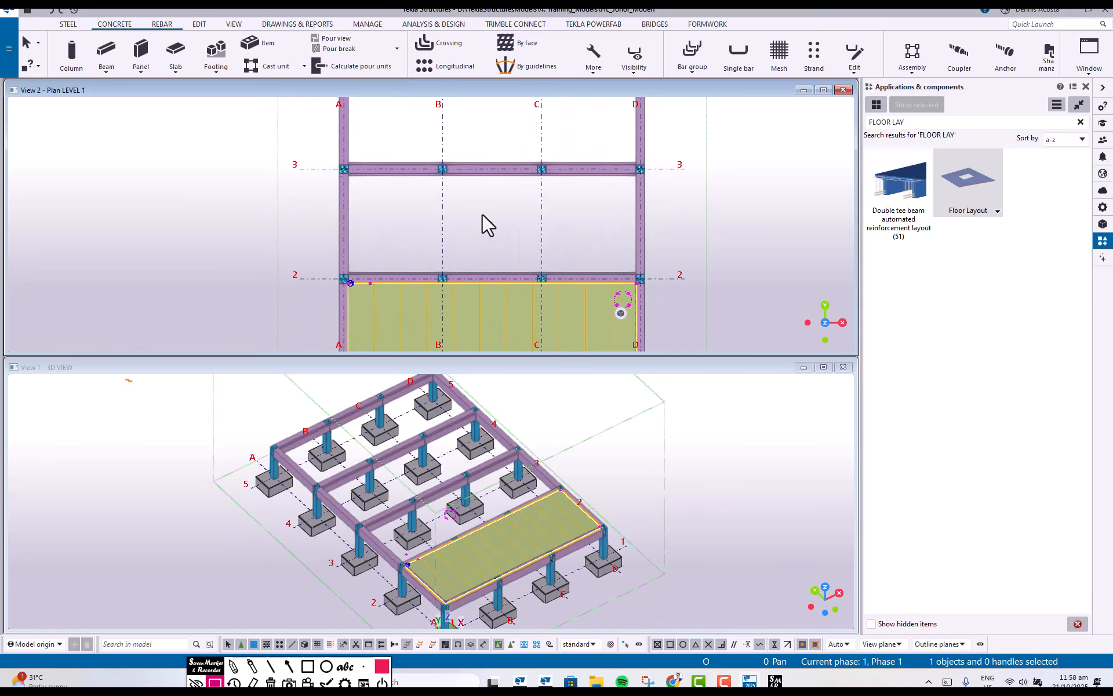
left_click(972, 173)
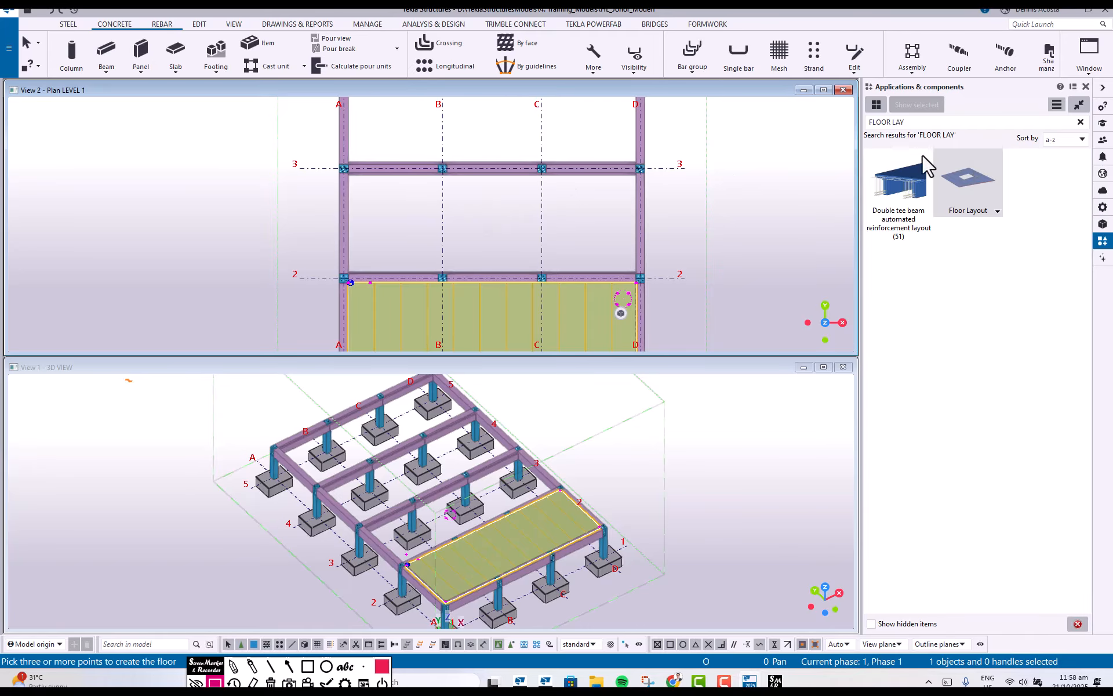
scroll(384, 204, "up", 4)
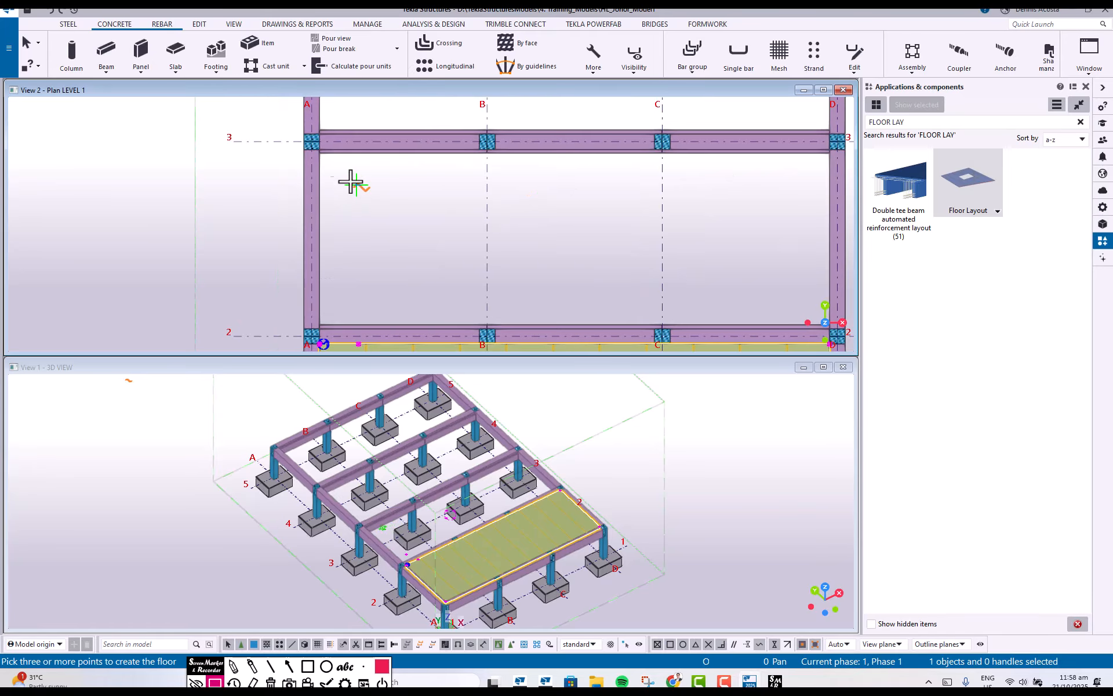
left_click(320, 150)
scroll(328, 167, "up", 4)
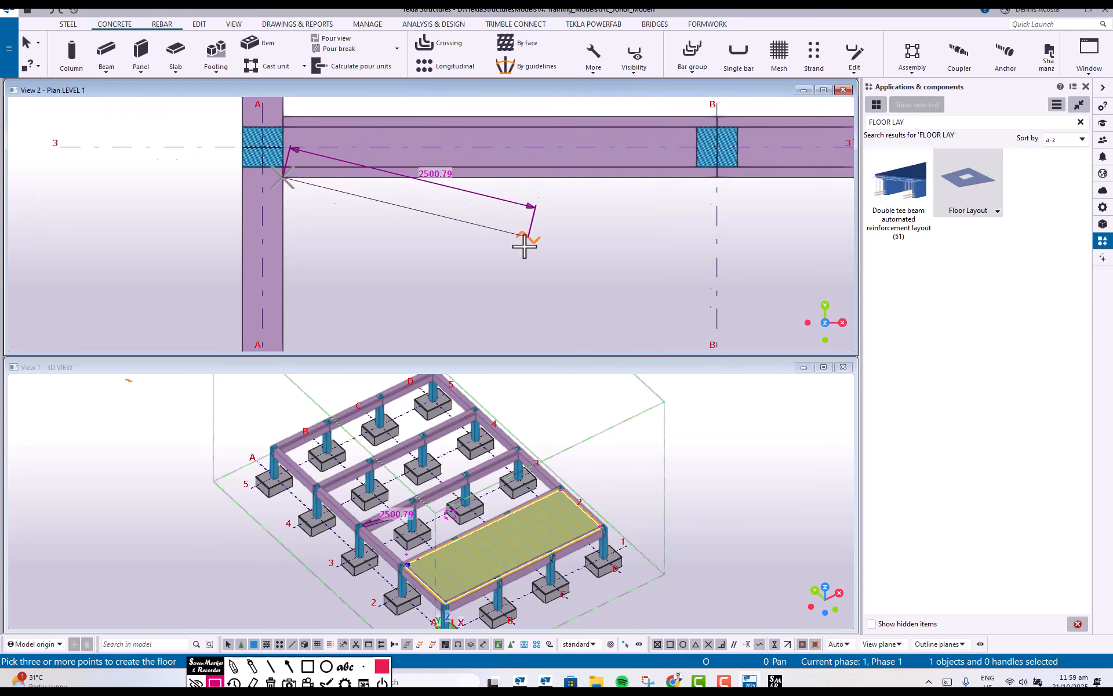
right_click(360, 191)
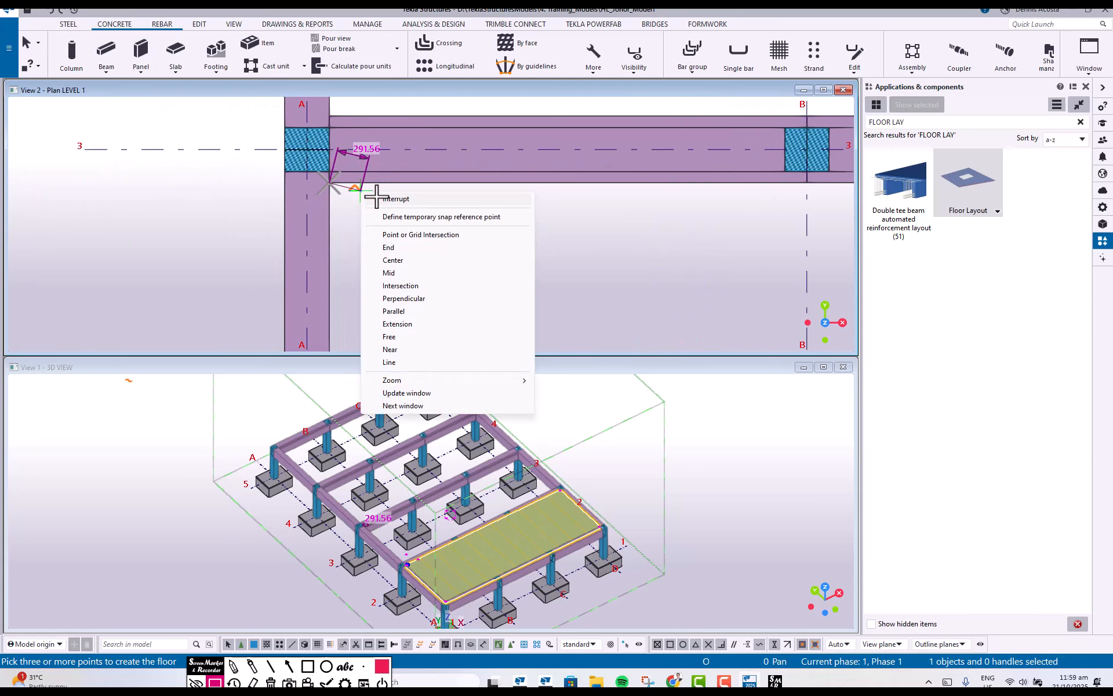
left_click(383, 199)
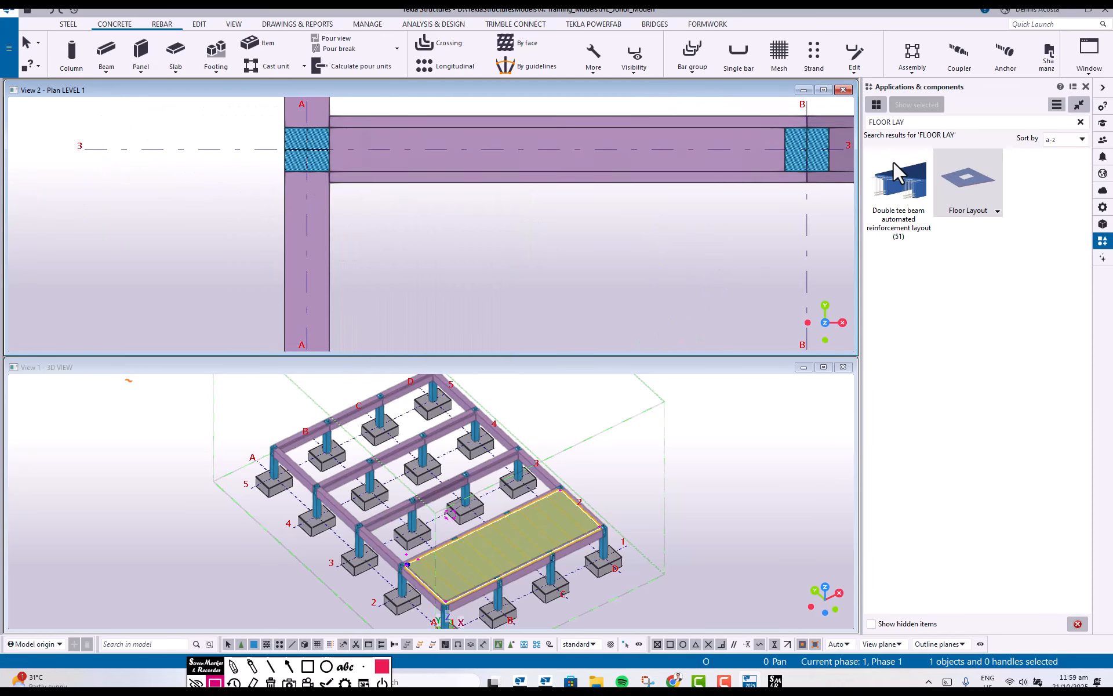
scroll(352, 190, "up", 5)
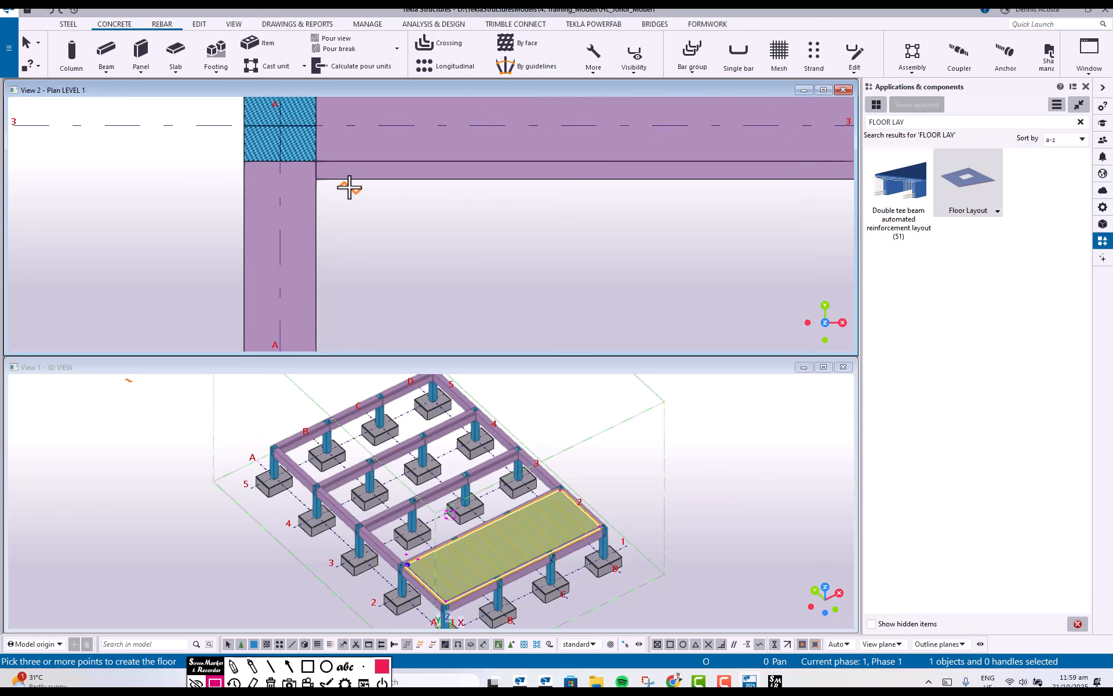
left_click(316, 164)
scroll(349, 176, "down", 7)
scroll(426, 190, "down", 5)
middle_click_drag(650, 201, 480, 155)
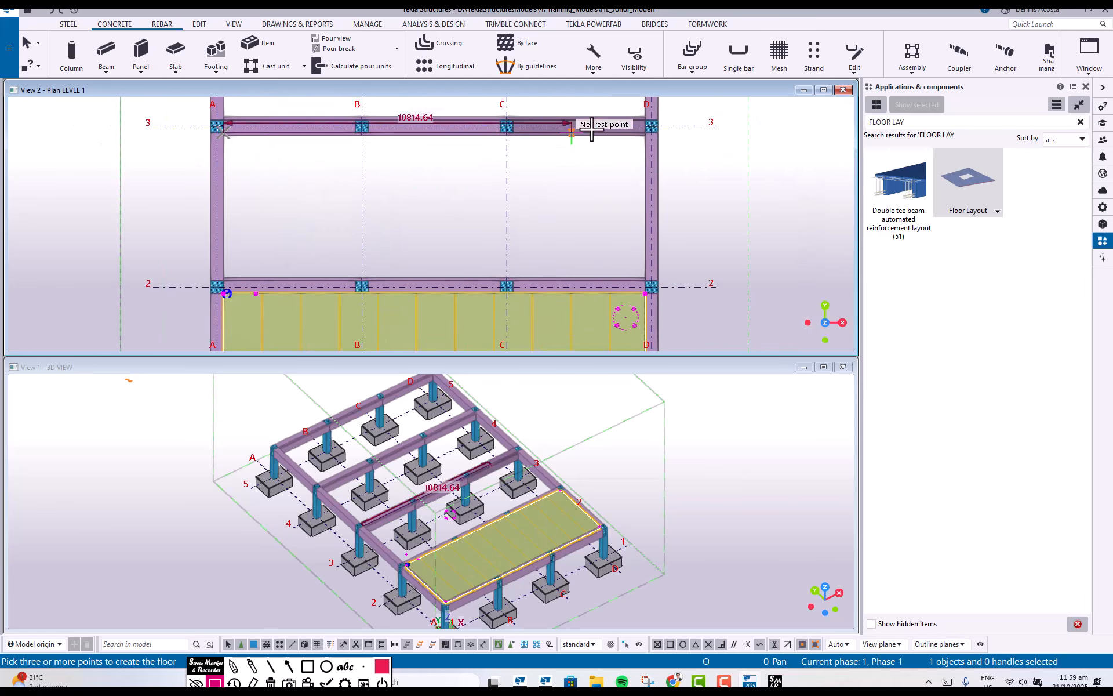
scroll(636, 134, "up", 3)
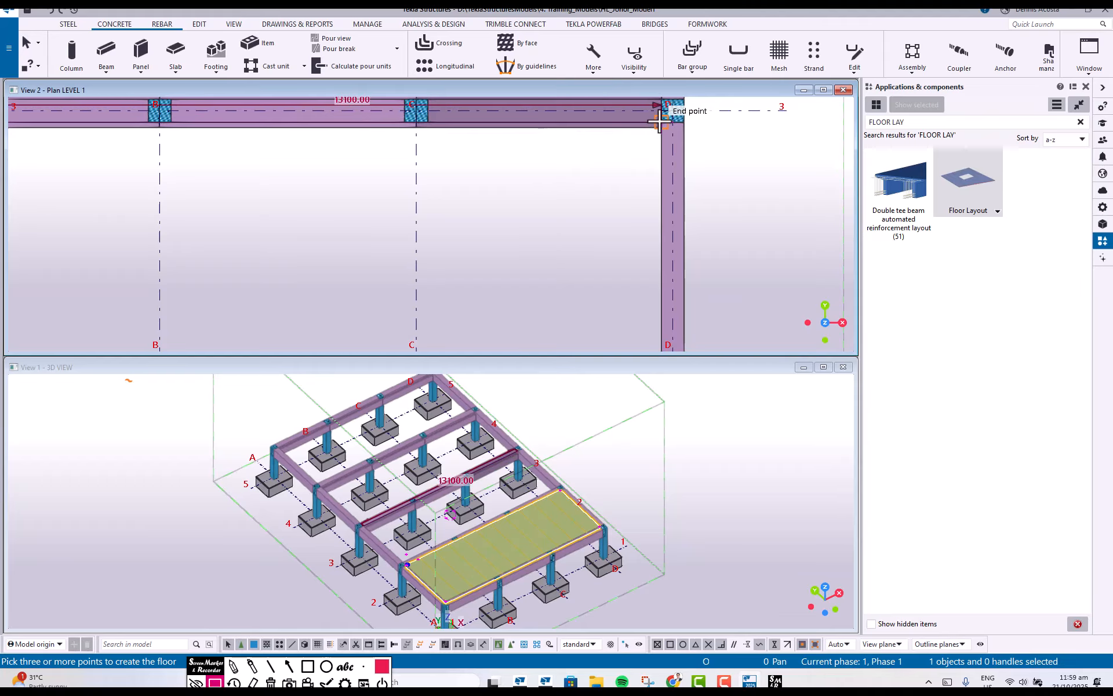
left_click(644, 125)
scroll(625, 131, "down", 2)
scroll(625, 131, "down", 2)
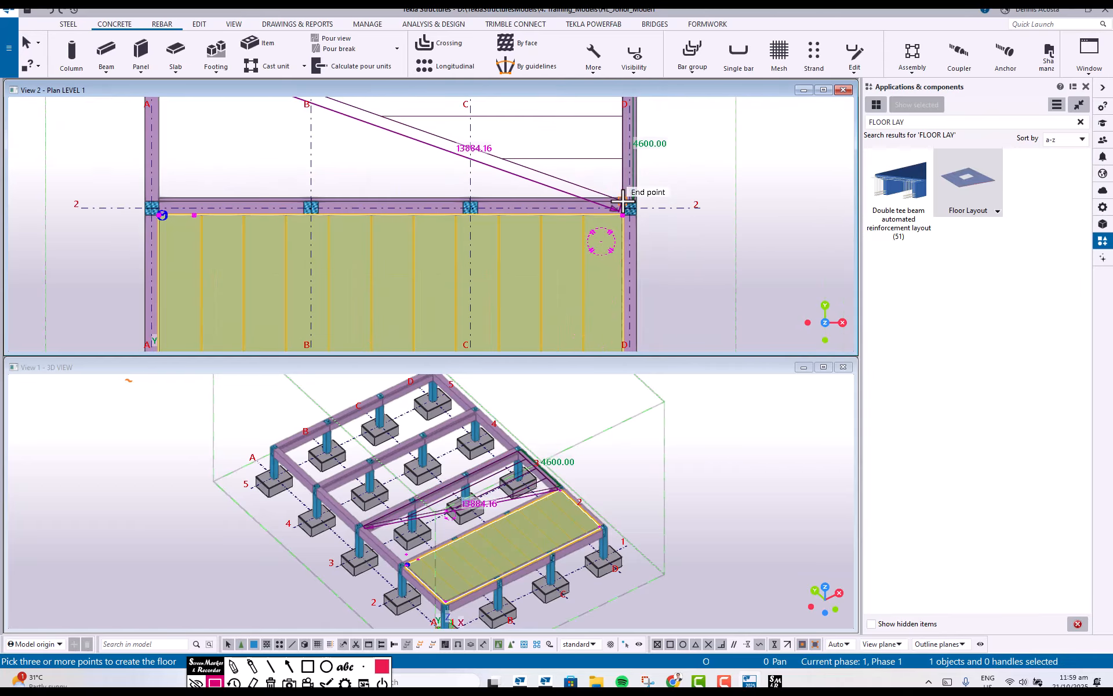
middle_click_drag(589, 166, 589, 251)
scroll(589, 250, "down", 2)
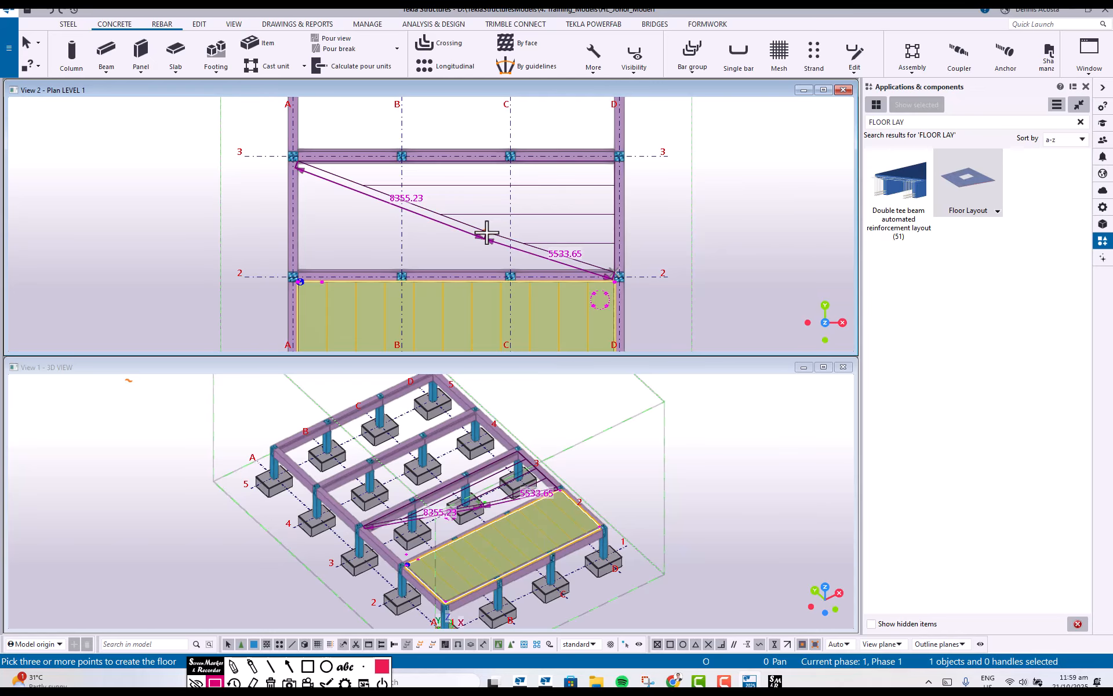
scroll(290, 279, "up", 2)
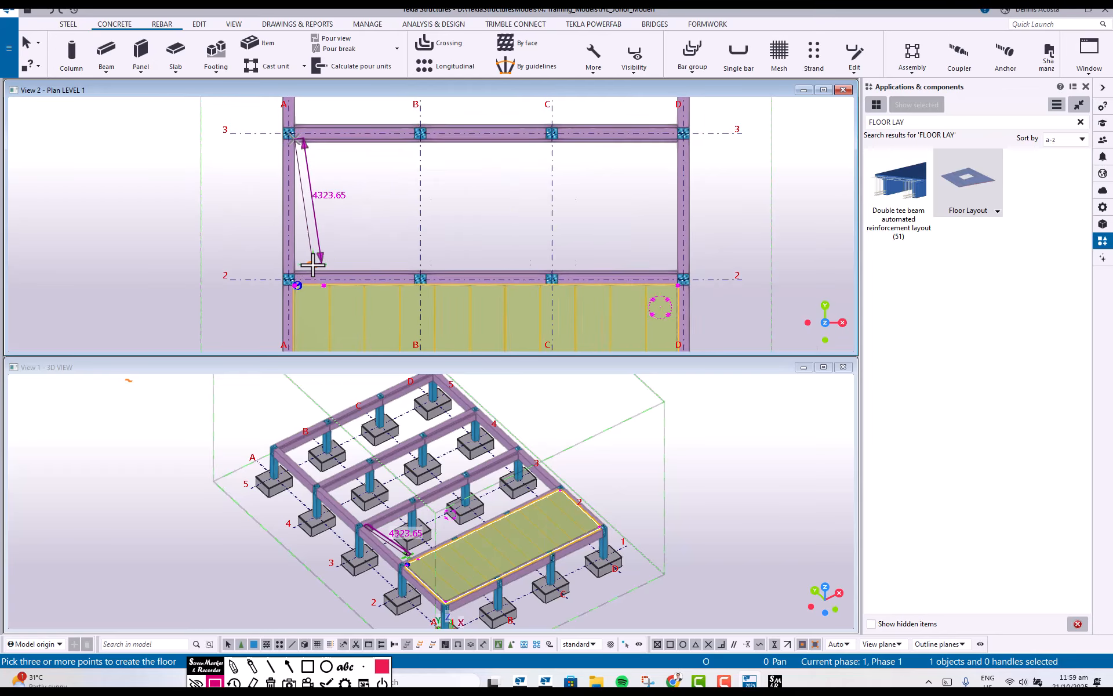
scroll(288, 281, "up", 2)
left_click(288, 282)
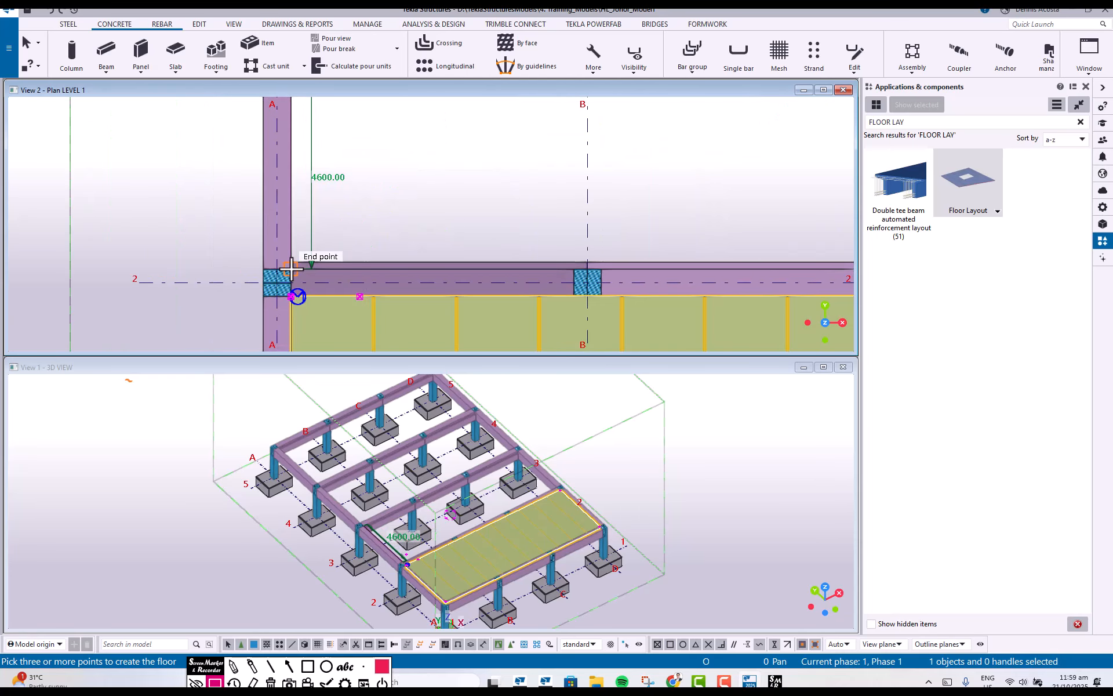
scroll(558, 281, "down", 2)
scroll(557, 280, "down", 2)
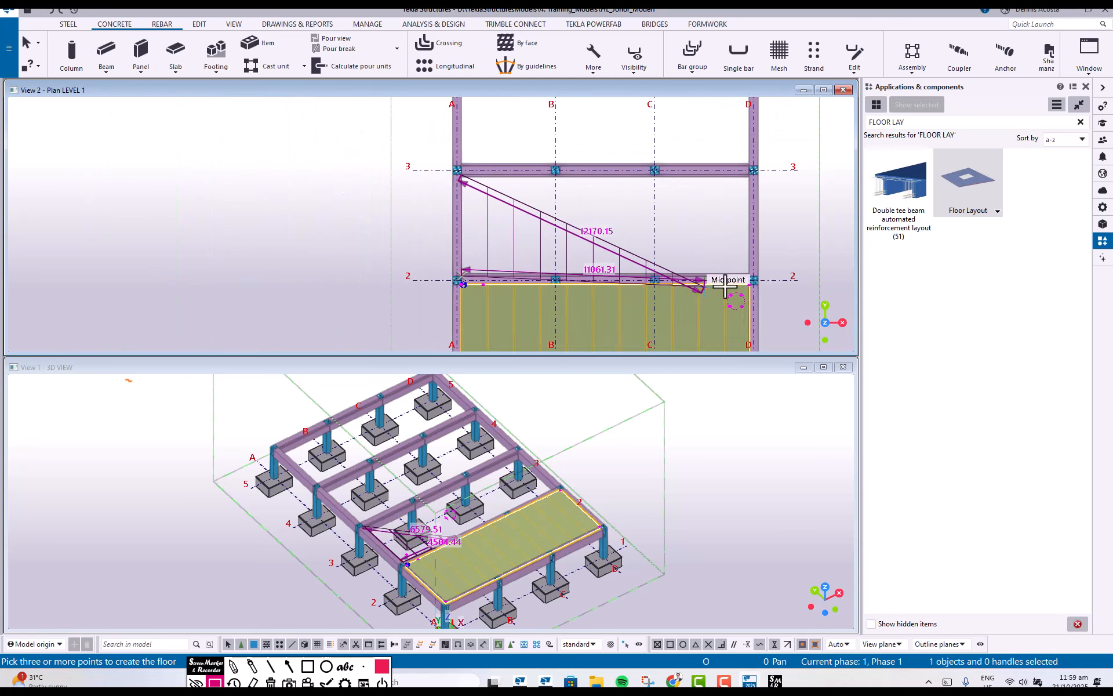
scroll(748, 275, "up", 1)
left_click(754, 269)
middle_click_drag(634, 116, 606, 218)
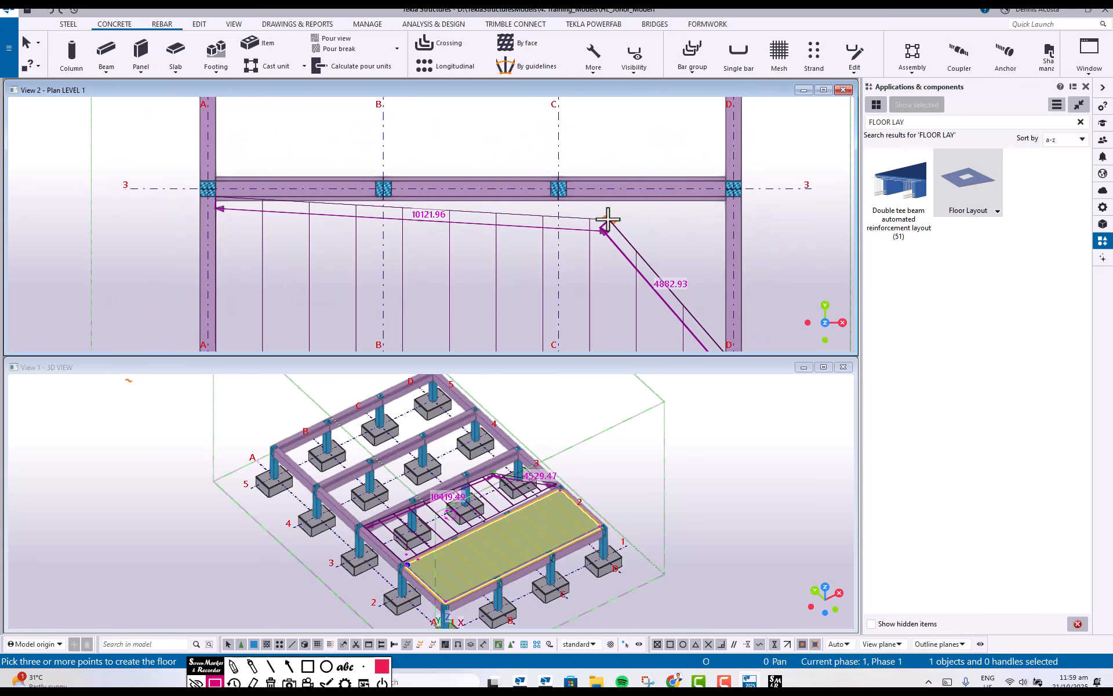
left_click(601, 197)
scroll(485, 187, "down", 2)
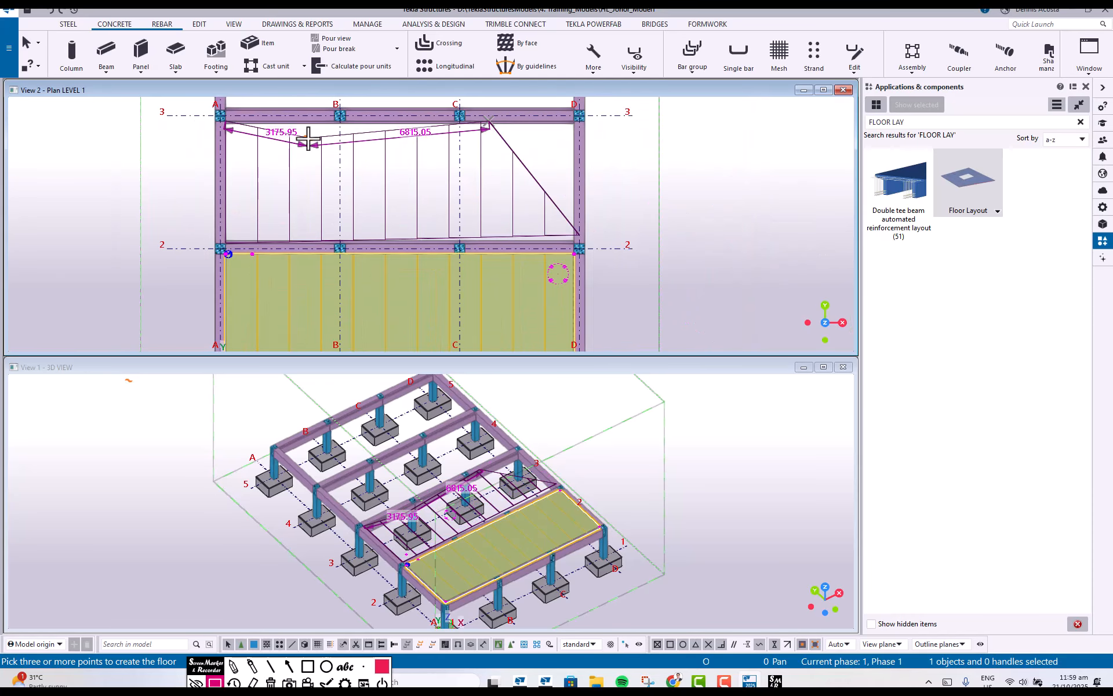
key("BackSpace")
key("BackSpace")
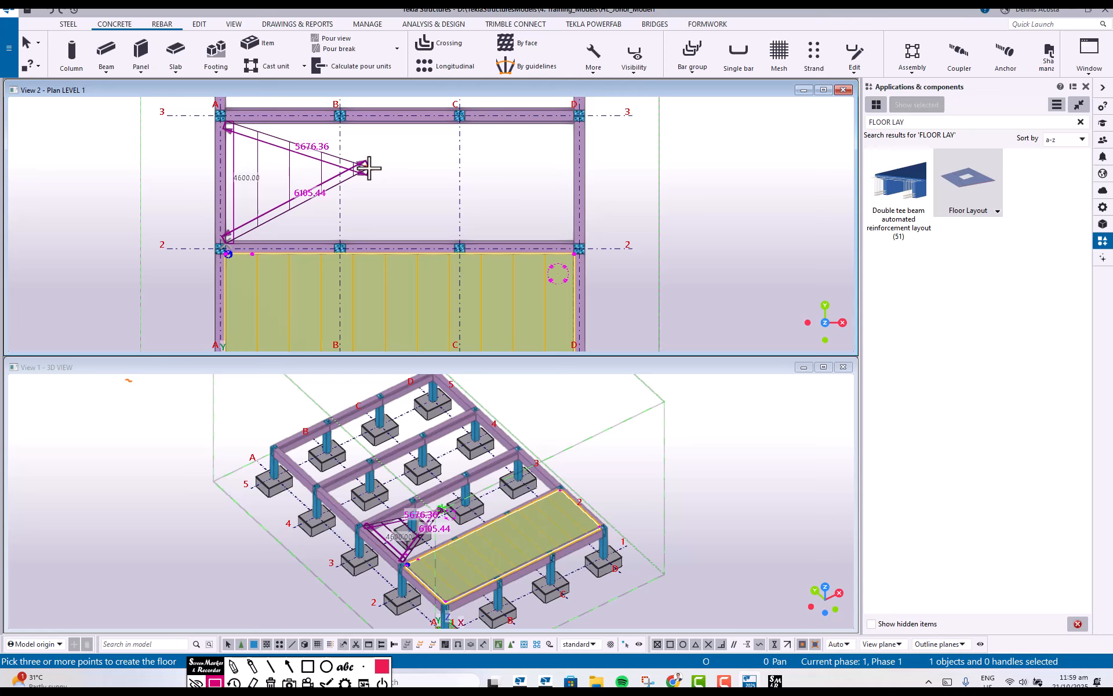
right_click(516, 165)
left_click(549, 173)
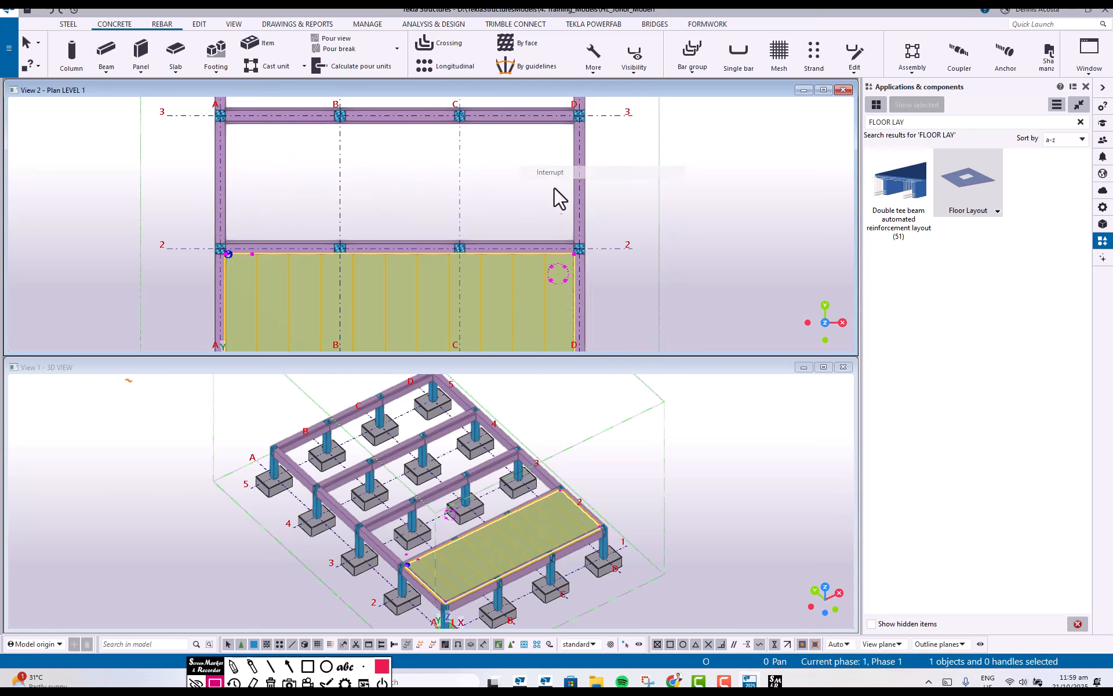
Start a Floor Layout outline in the bay between grid lines 2 and 3 at the inner column corners at A3 and A2
scroll(561, 225, "down", 10)
scroll(455, 203, "up", 6)
middle_click_drag(454, 200, 407, 235)
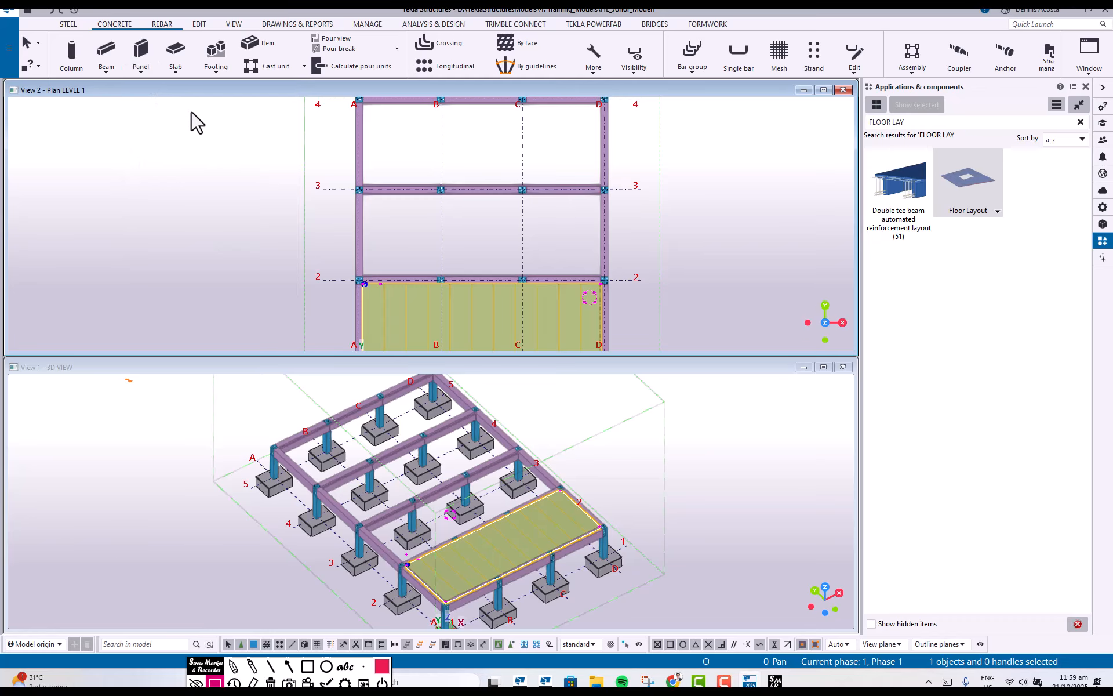
middle_click_drag(583, 249, 573, 241)
left_click(965, 180)
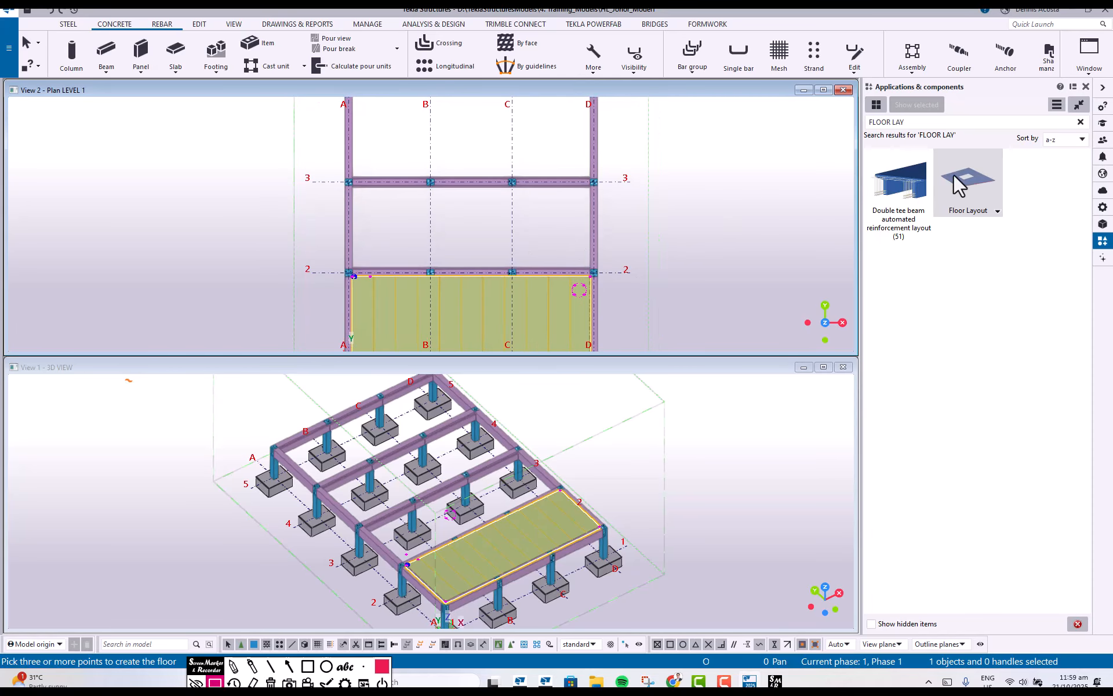
scroll(360, 191, "up", 5)
left_click(365, 168)
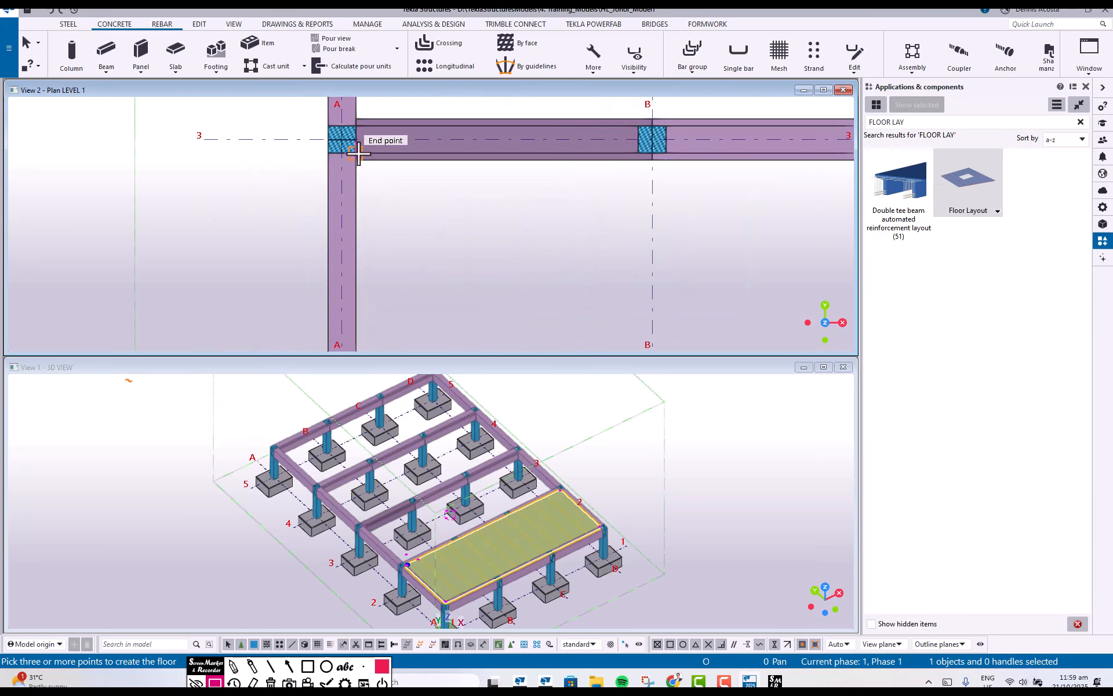
scroll(356, 197, "down", 2)
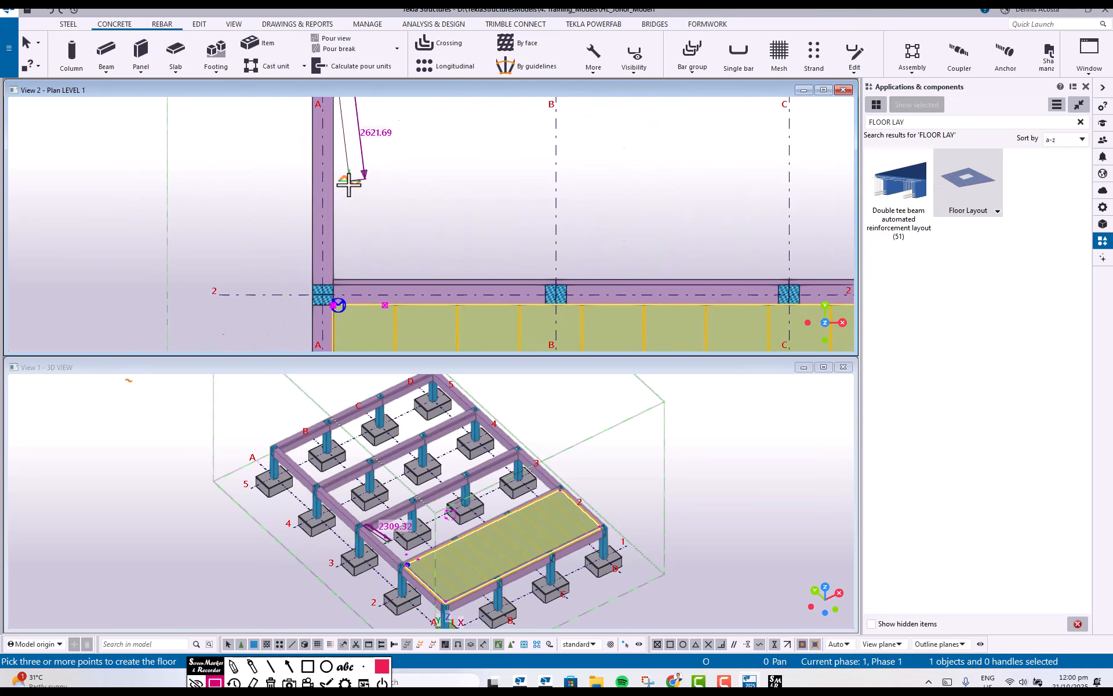
left_click(334, 274)
Complete the floor outline at D2 and D3, create the hollow core slabs and end the command
middle_click_drag(625, 264, 219, 241)
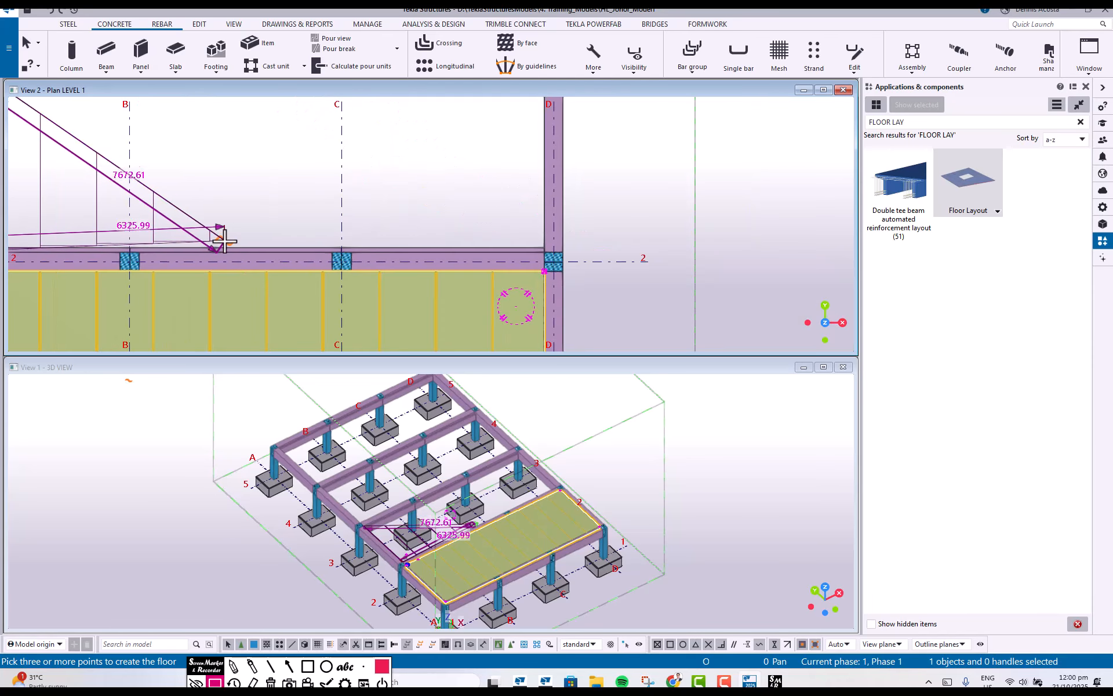
left_click(545, 251)
middle_click_drag(540, 89, 516, 262)
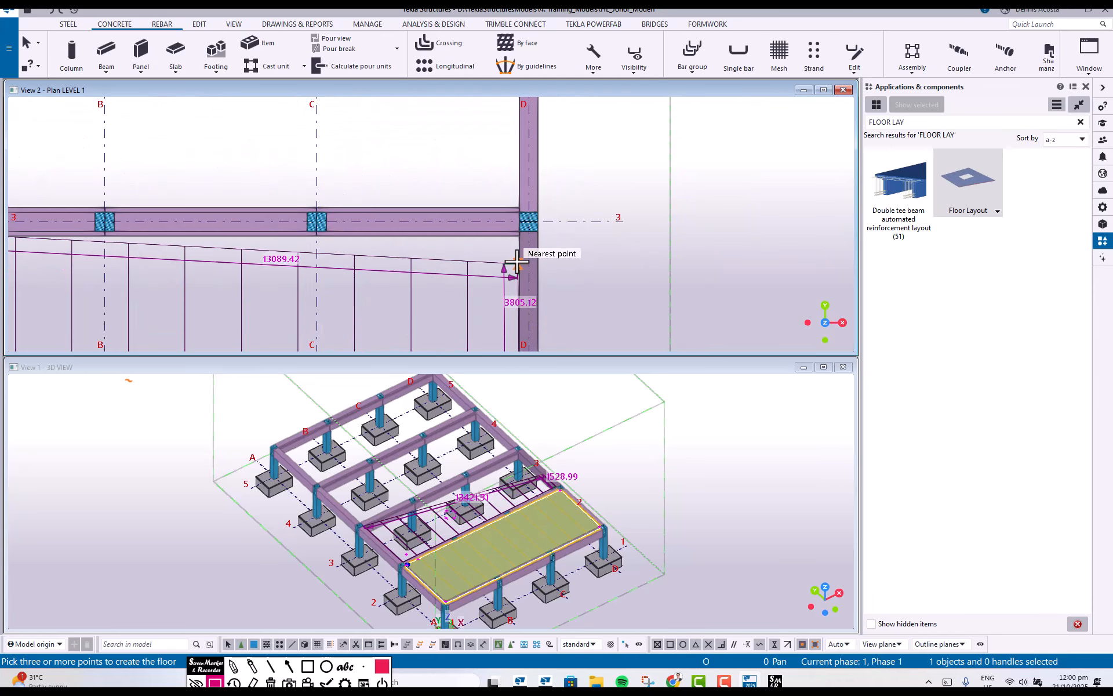
left_click(518, 235)
middle_click(388, 165)
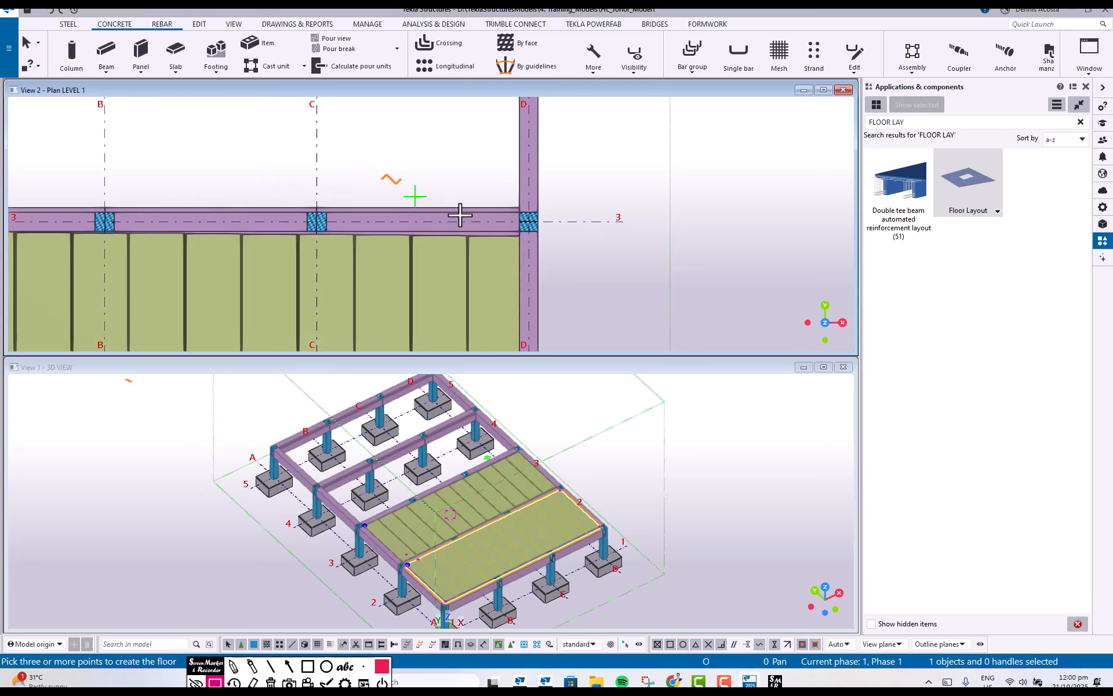
right_click(551, 211)
left_click(559, 214)
Select the new floor layout and move its corner handle near D2 onto the inner corner of the column
scroll(523, 243, "up", 5)
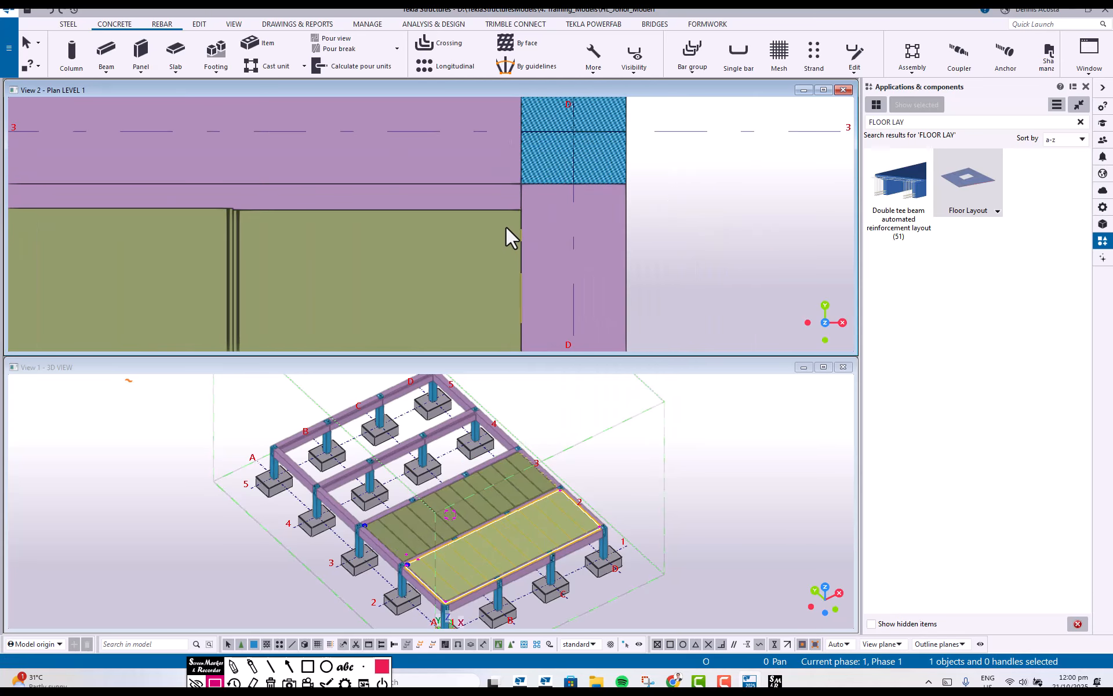
left_click(506, 226)
scroll(502, 229, "down", 2)
middle_click_drag(502, 235, 503, 151)
scroll(527, 211, "up", 6)
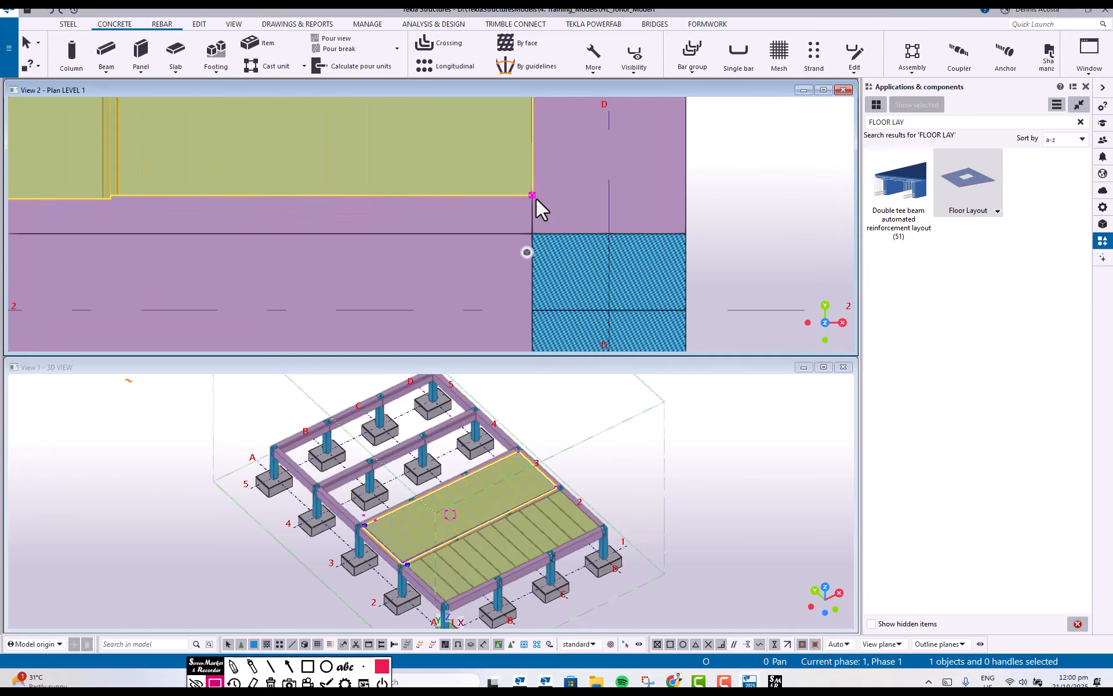
left_click(532, 194)
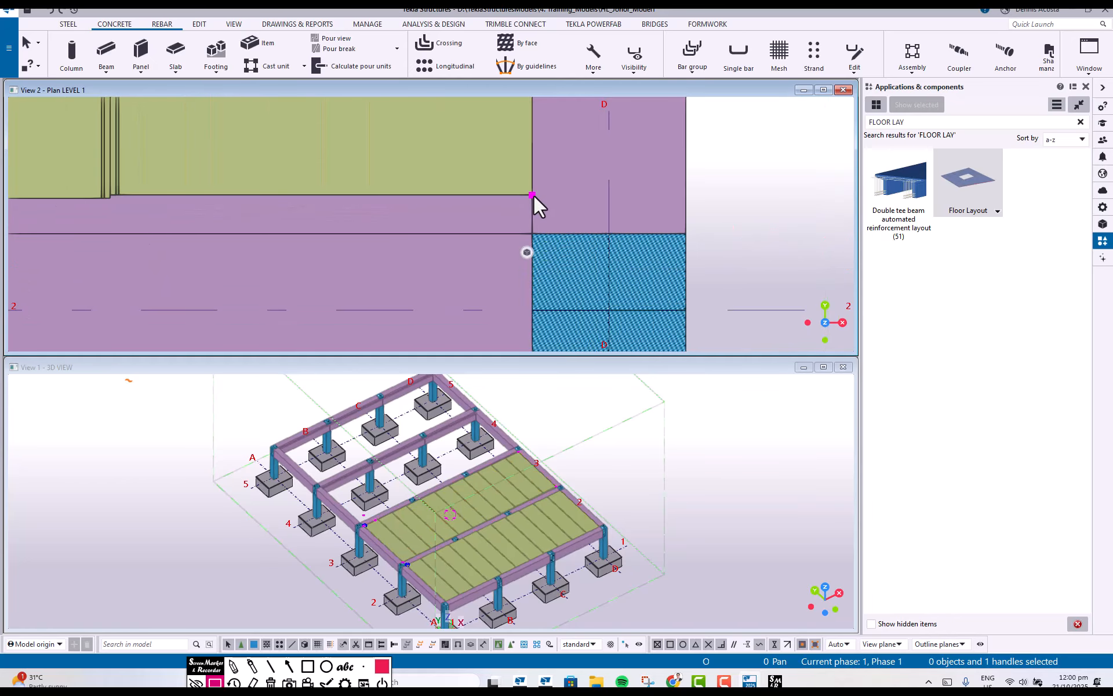
right_click(533, 195)
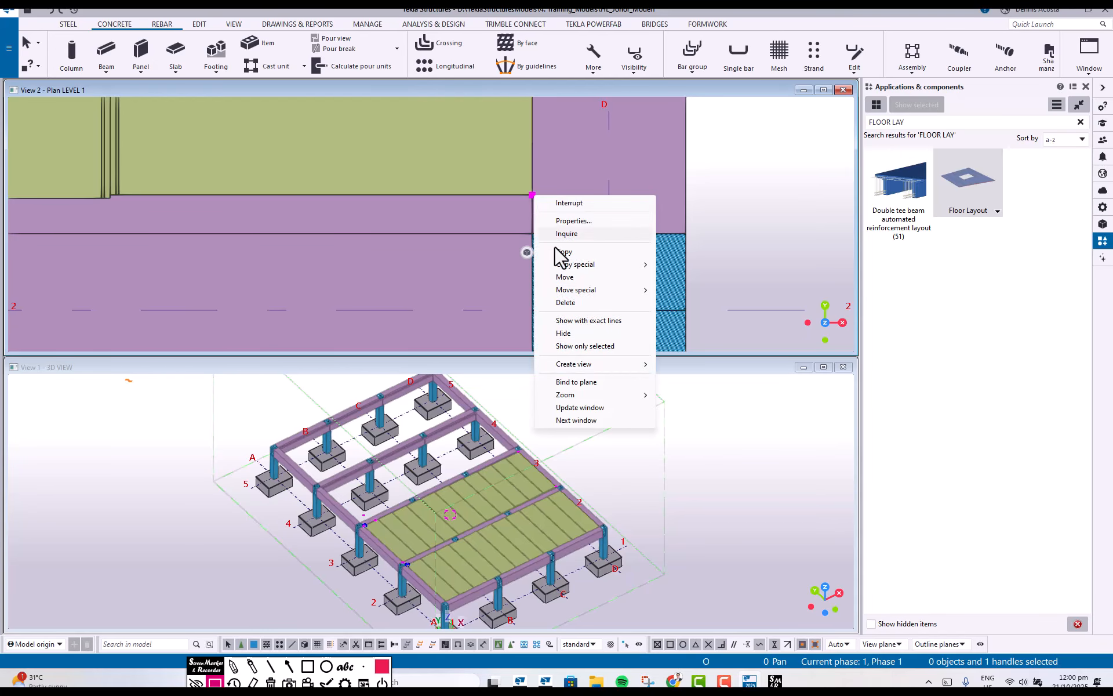
left_click(558, 278)
left_click(533, 195)
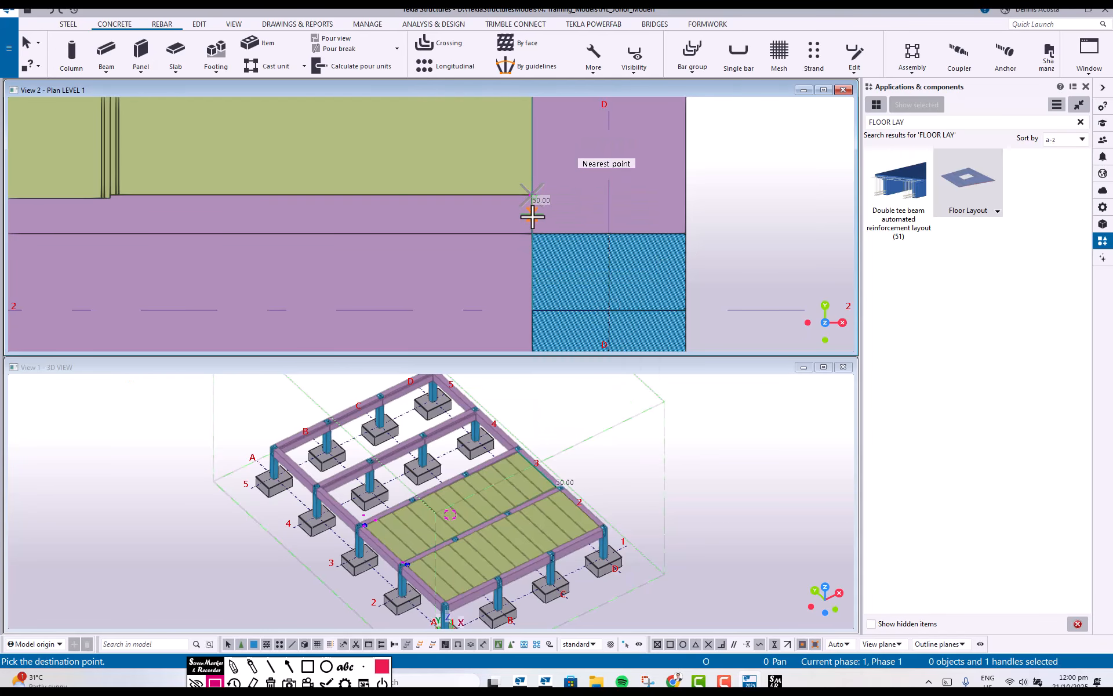
left_click(532, 233)
scroll(566, 263, "down", 7)
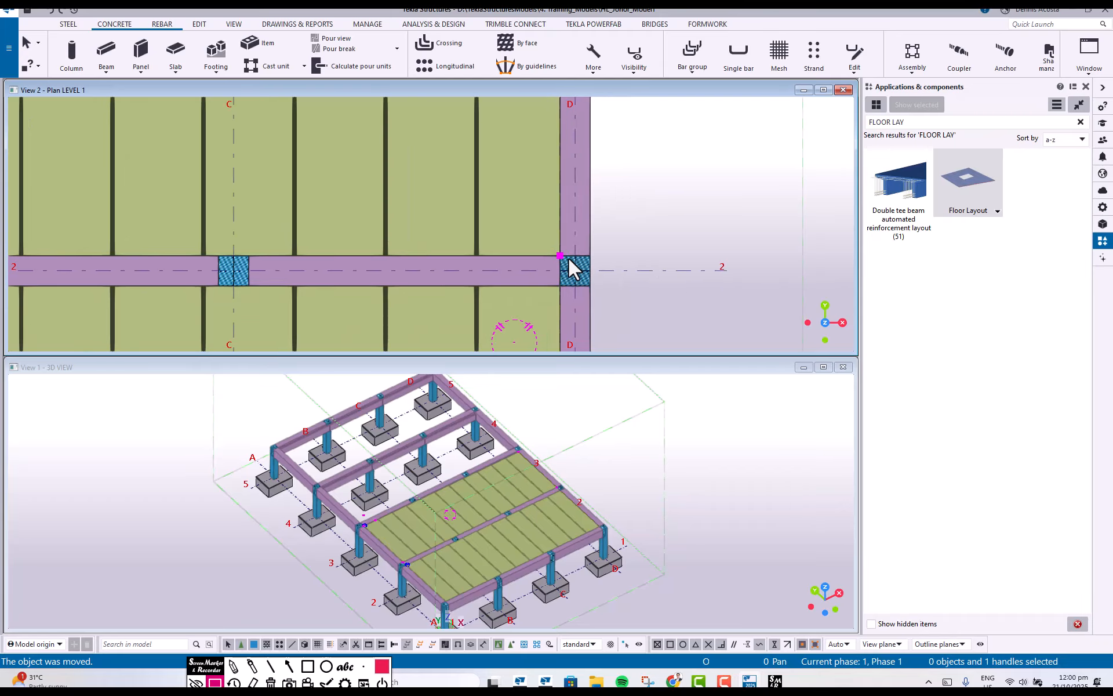
Move the floor layout's corner handle near D3 onto the inner corner of the column
middle_click_drag(593, 149, 552, 408)
scroll(518, 172, "up", 2)
scroll(521, 165, "up", 2)
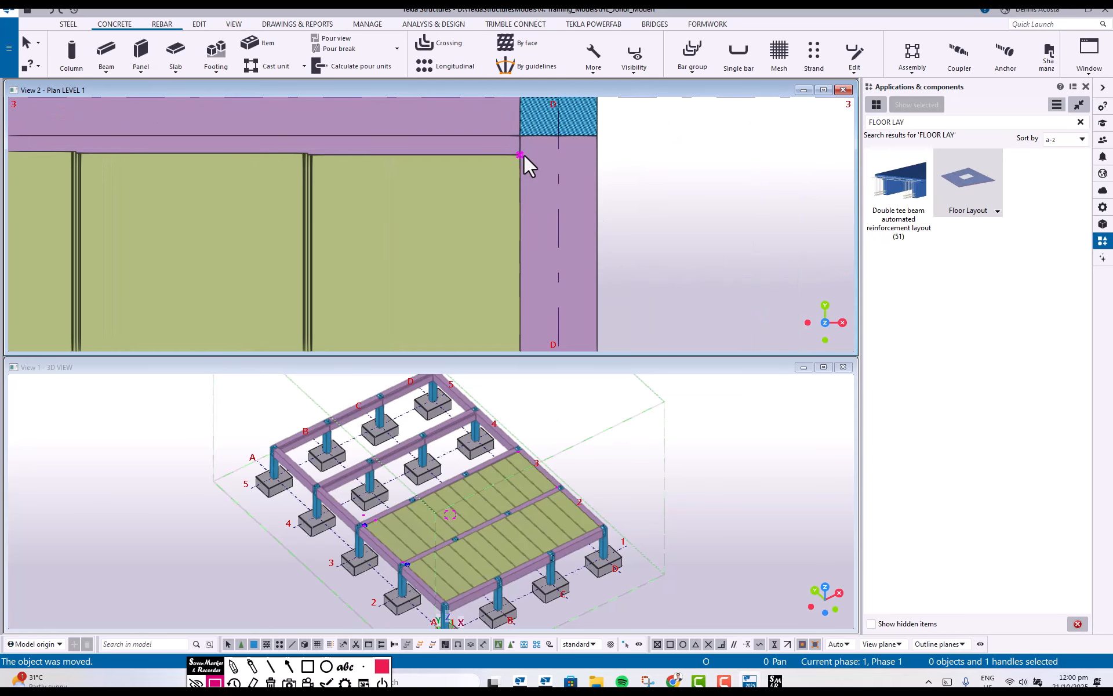
right_click(523, 152)
left_click(553, 233)
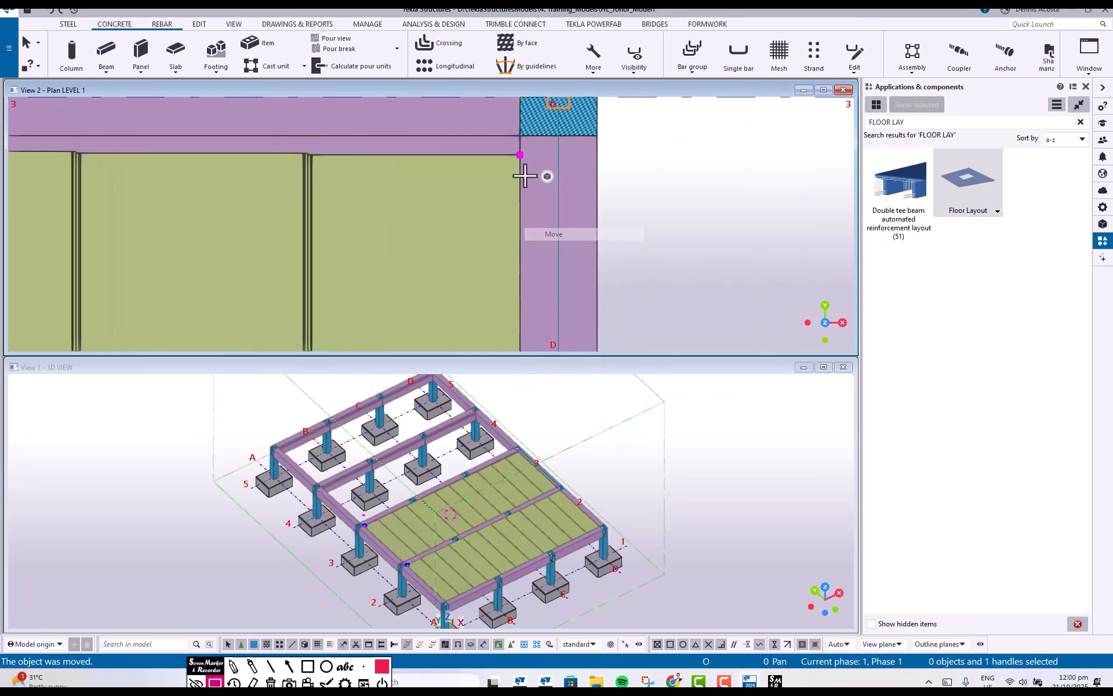
left_click(520, 155)
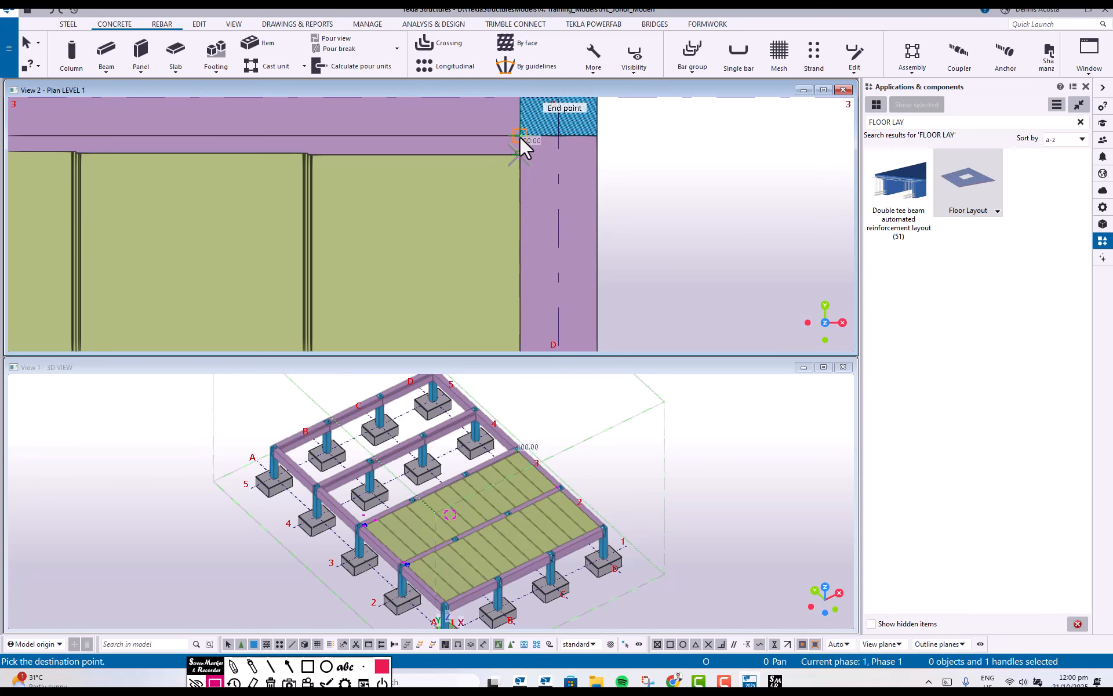
left_click(519, 137)
scroll(694, 233, "down", 6)
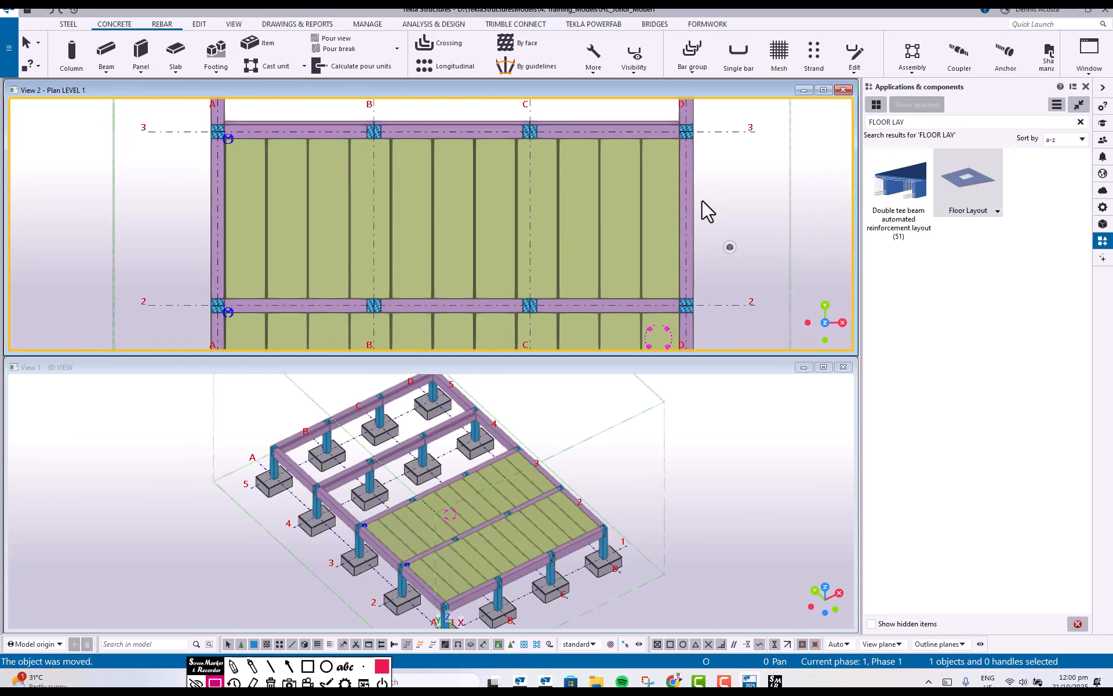
Copy the floor layout between grid lines 2 and 3 linearly into the two remaining bays, with dY 5000 and 2 copies, and end the command
scroll(702, 200, "down", 1)
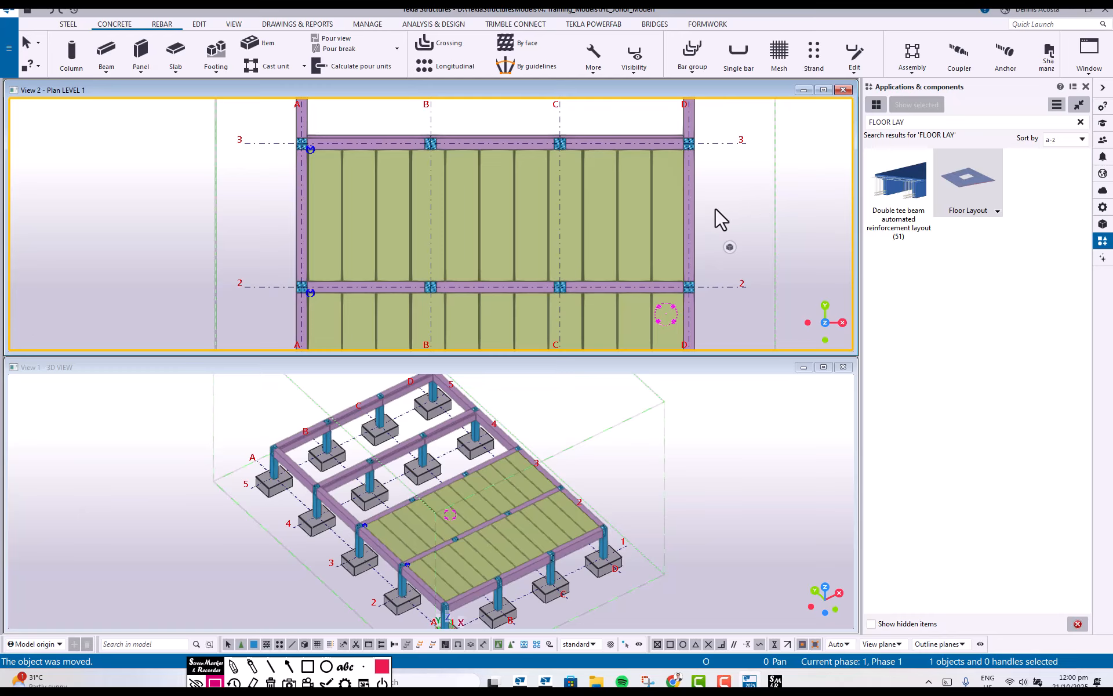
scroll(636, 255, "down", 4)
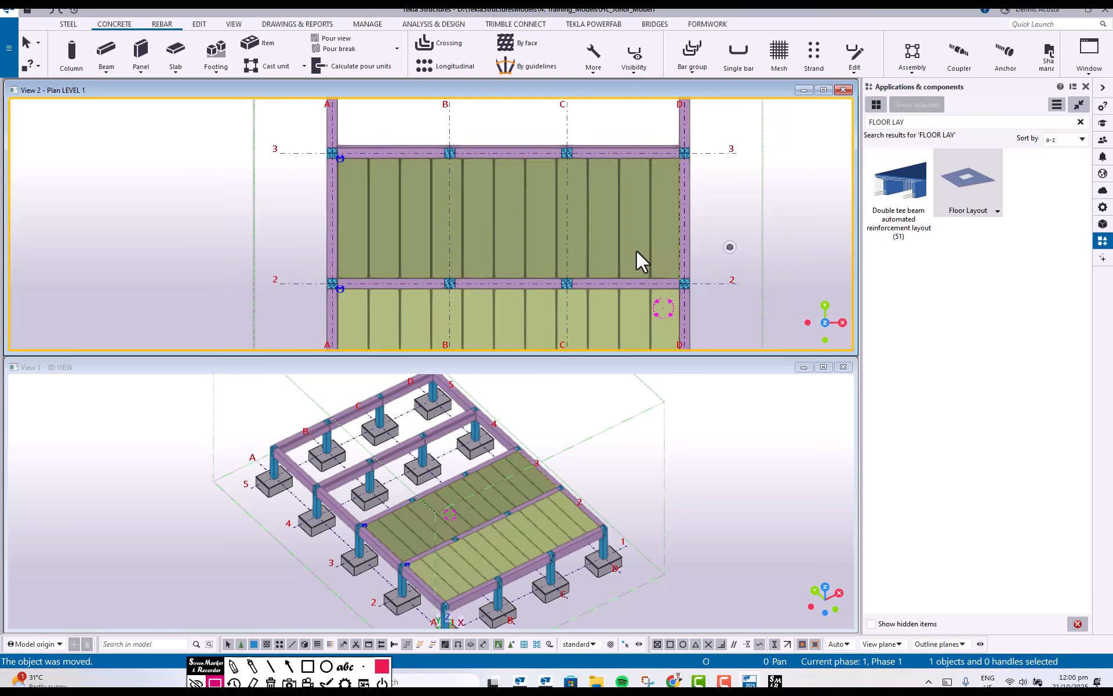
middle_click_drag(587, 254, 529, 251)
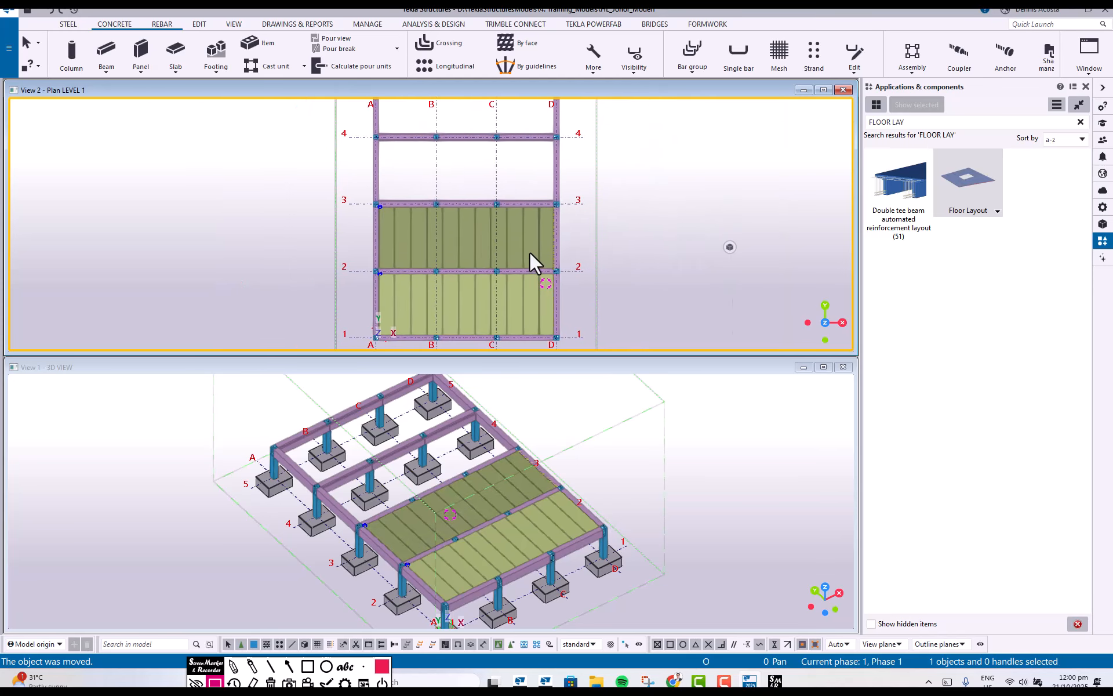
middle_click_drag(507, 205, 496, 235)
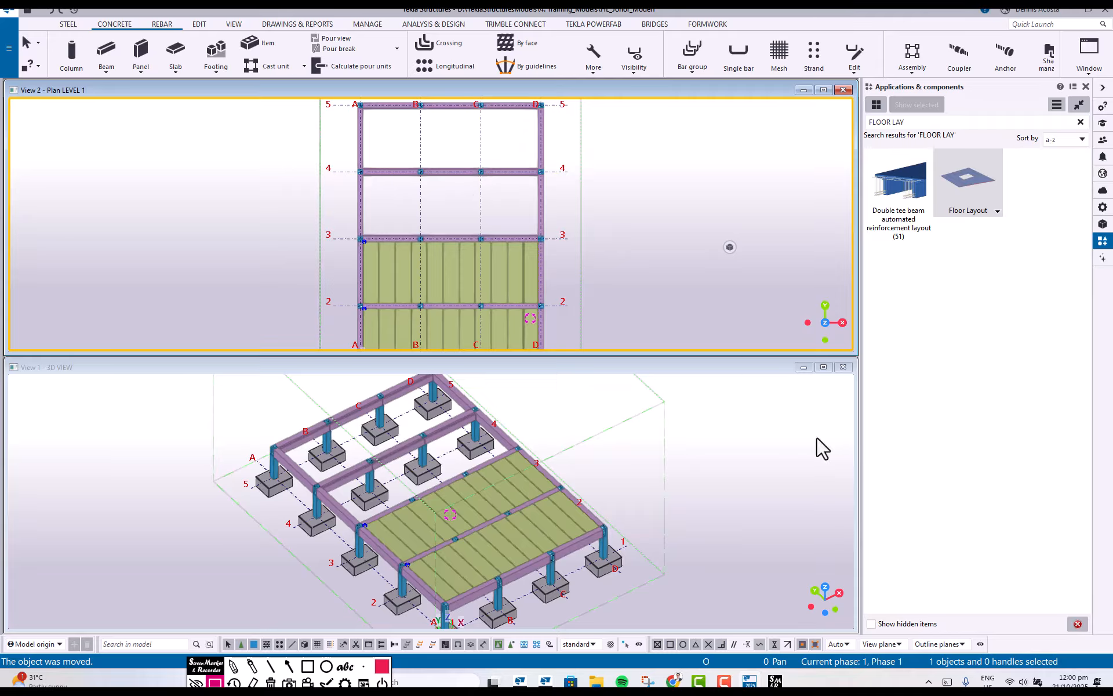
right_click(488, 270)
mouse_move(545, 352)
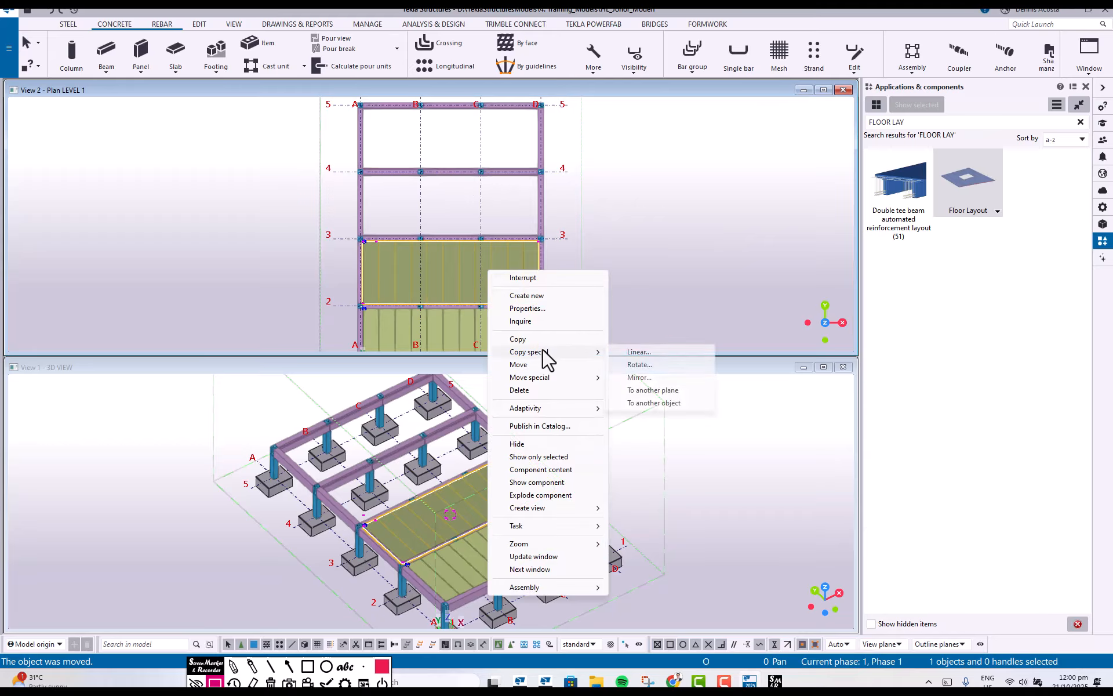
left_click(638, 351)
left_click(340, 304)
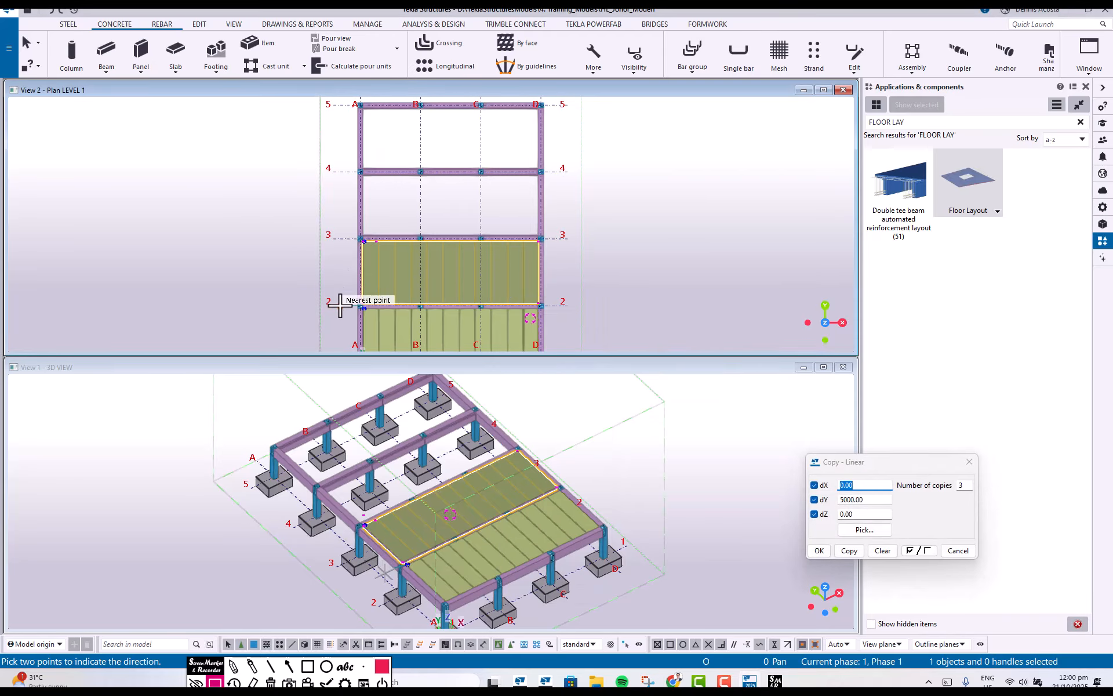
left_click(338, 237)
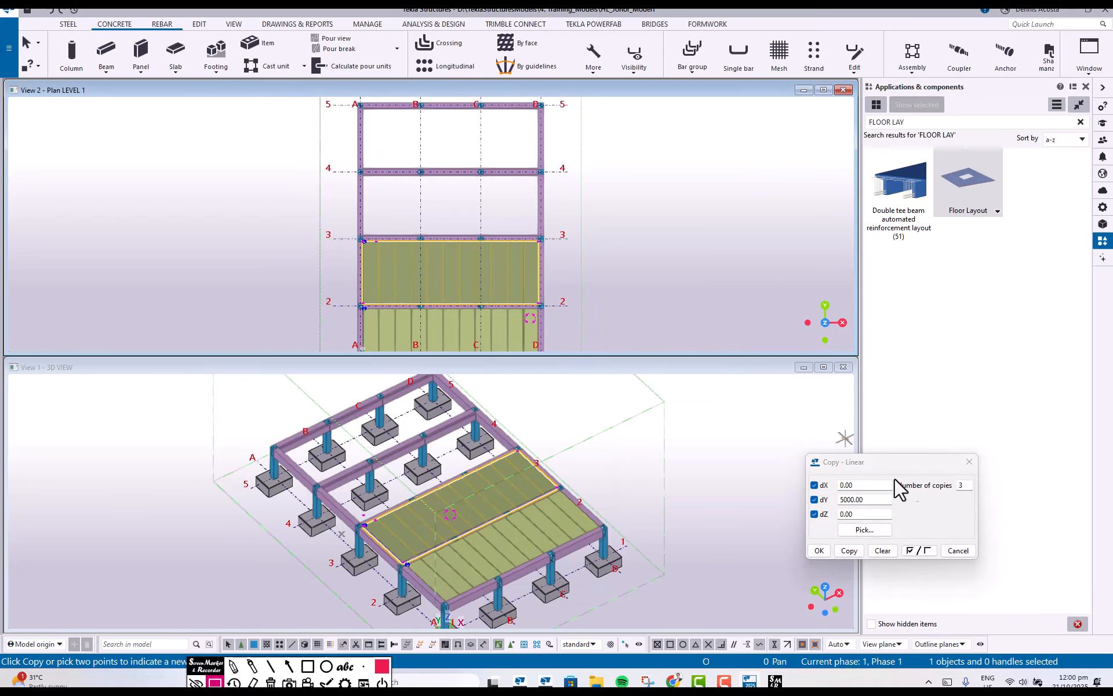
double_click(964, 486)
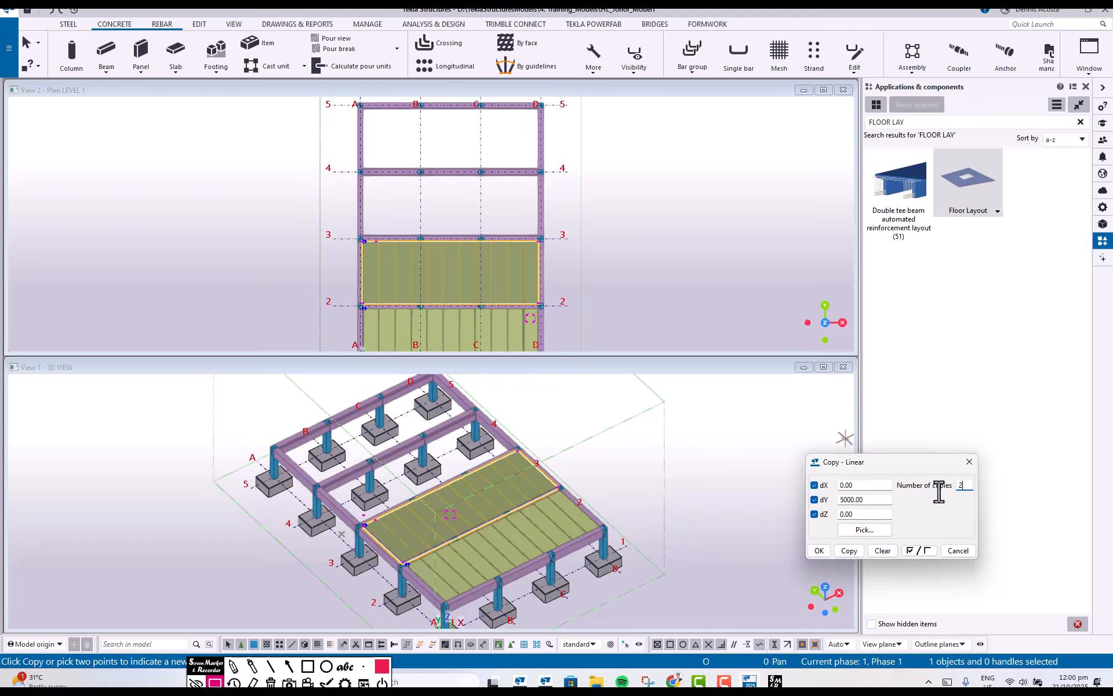
left_click(848, 549)
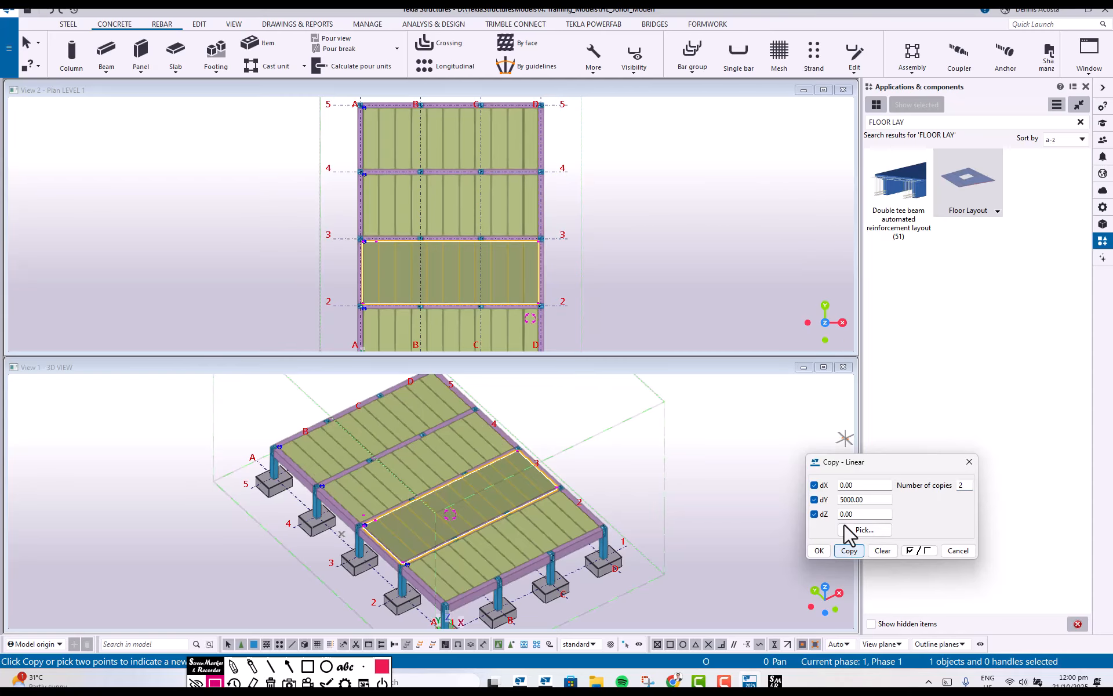
left_click(969, 462)
right_click(641, 201)
left_click(679, 216)
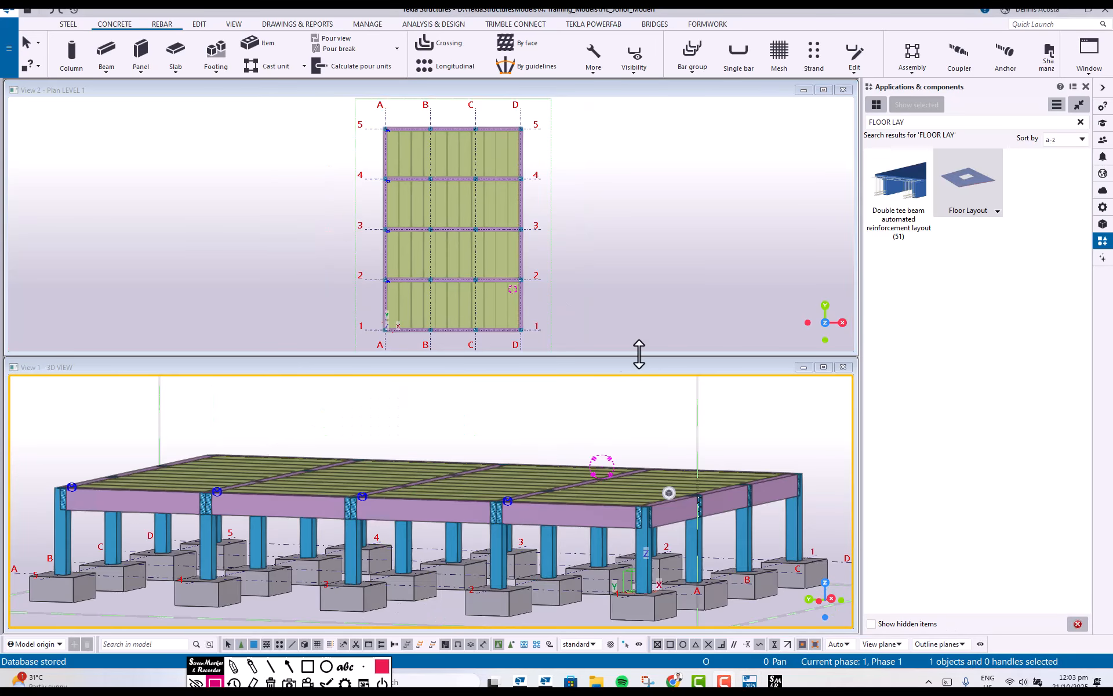
Select the floor layout between grid lines 4 and 5, pick its corner handle near D5, and reselect the layout
scroll(485, 187, "up", 5)
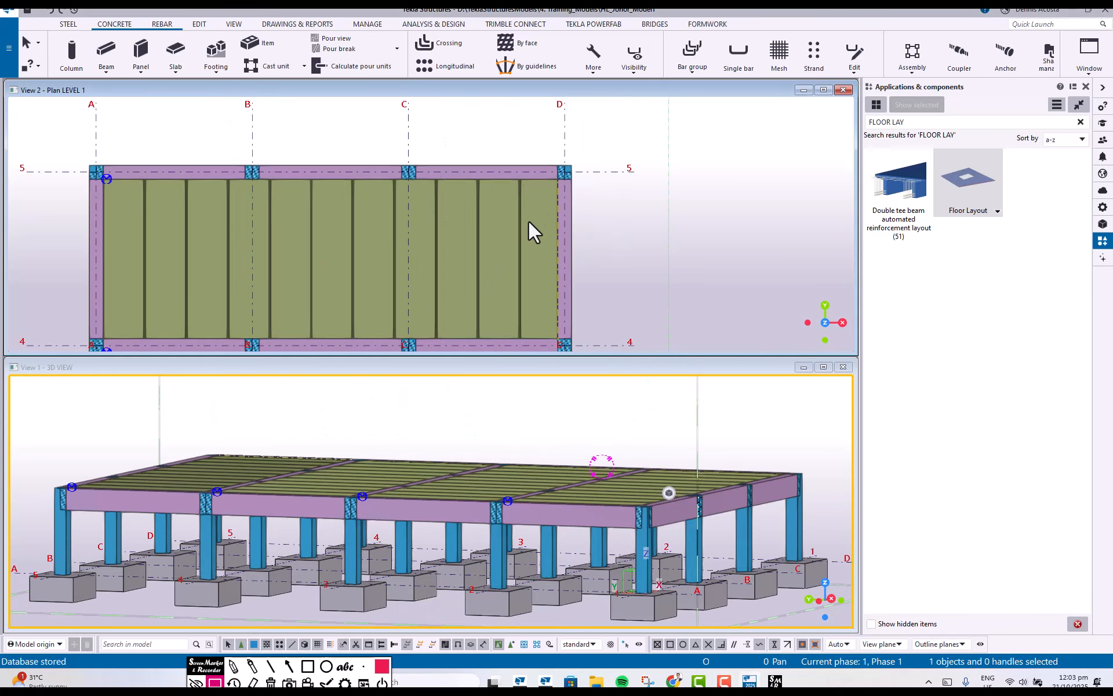
left_click(527, 221)
scroll(548, 169, "up", 1)
scroll(561, 170, "up", 2)
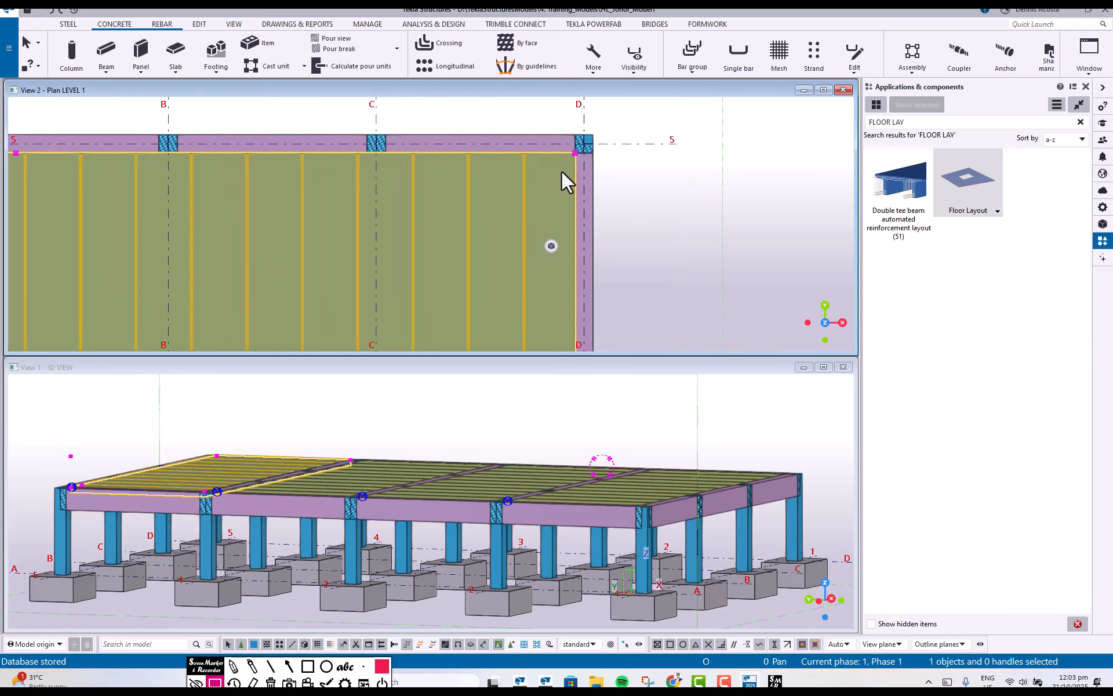
scroll(561, 170, "down", 1)
scroll(566, 168, "up", 5)
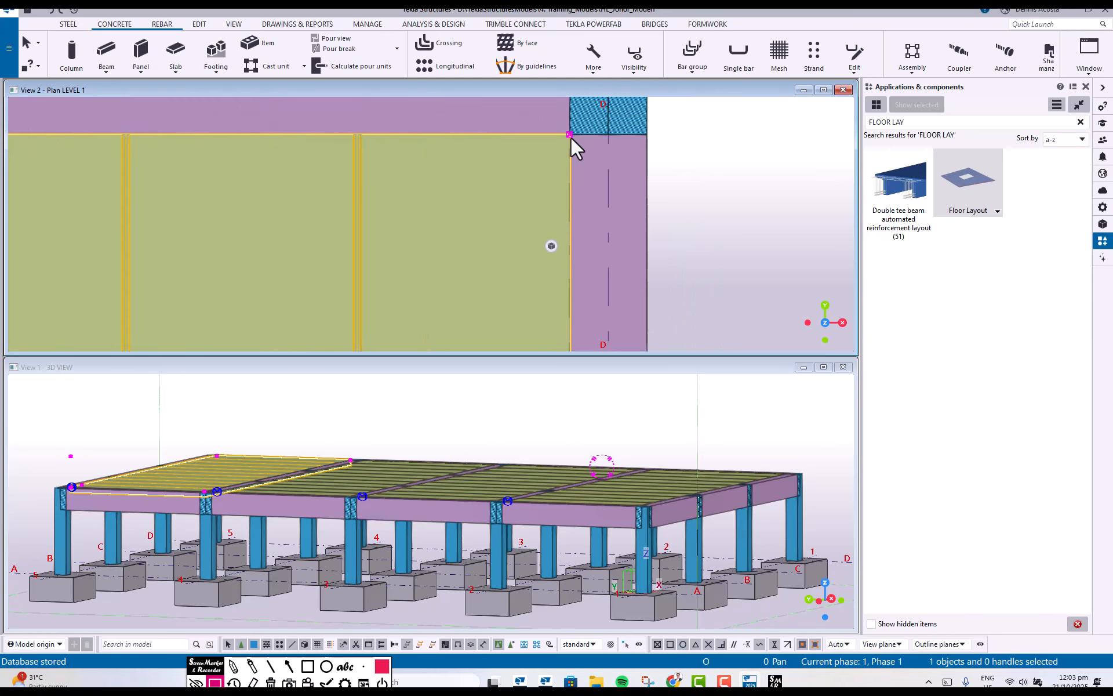
scroll(569, 136, "up", 5)
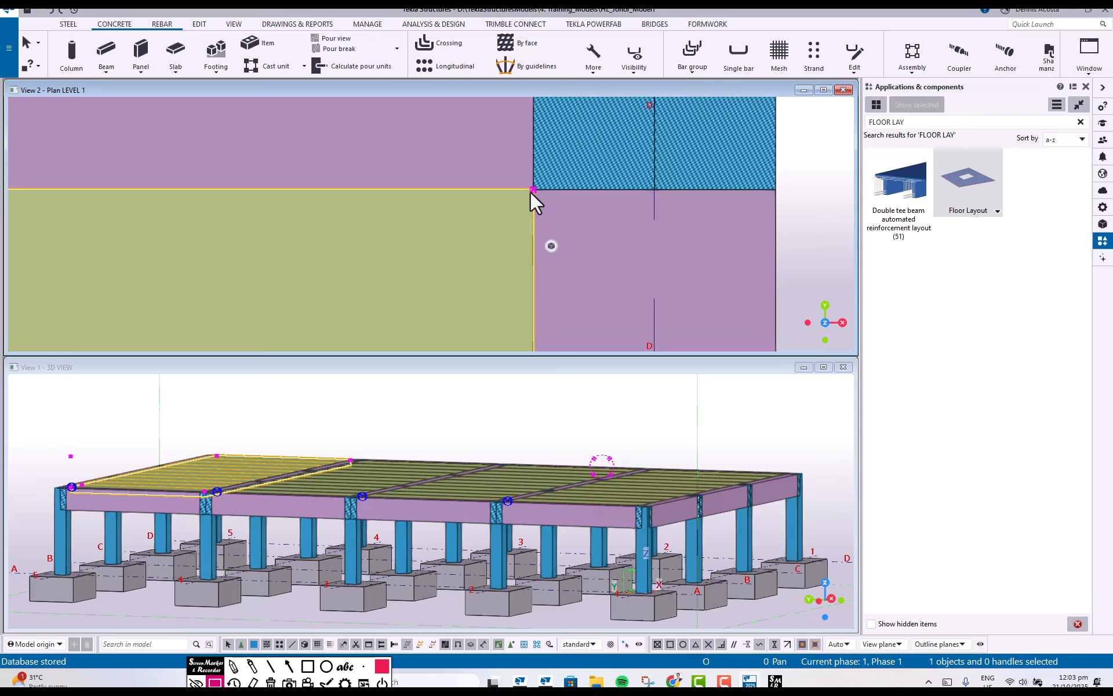
left_click(531, 190)
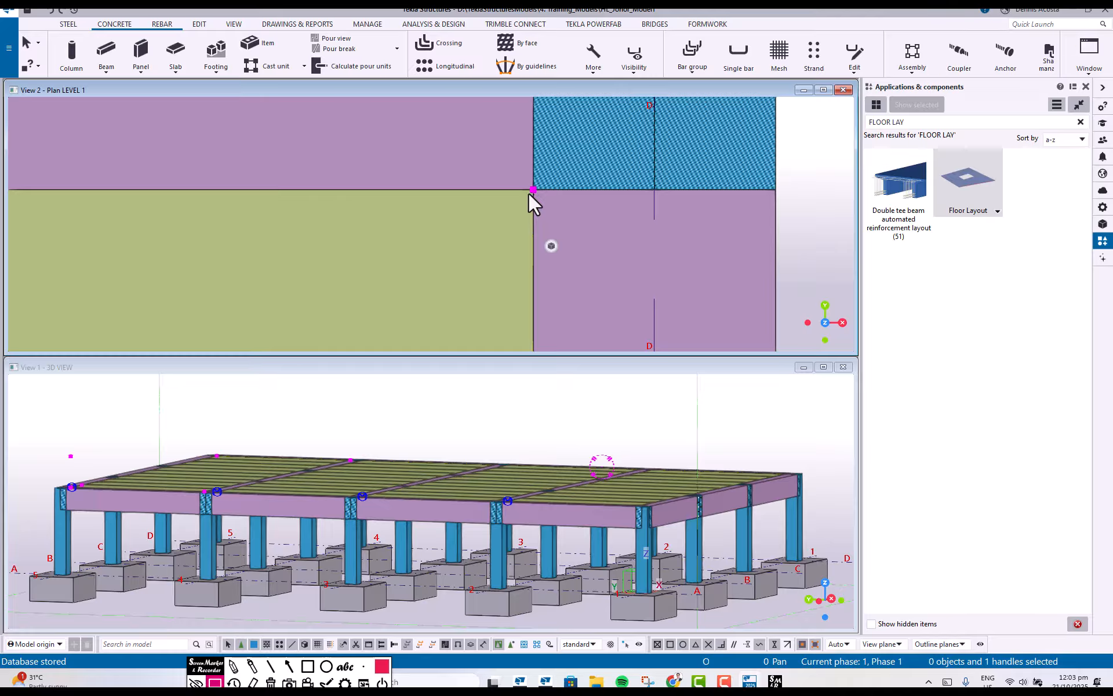
left_click(491, 213)
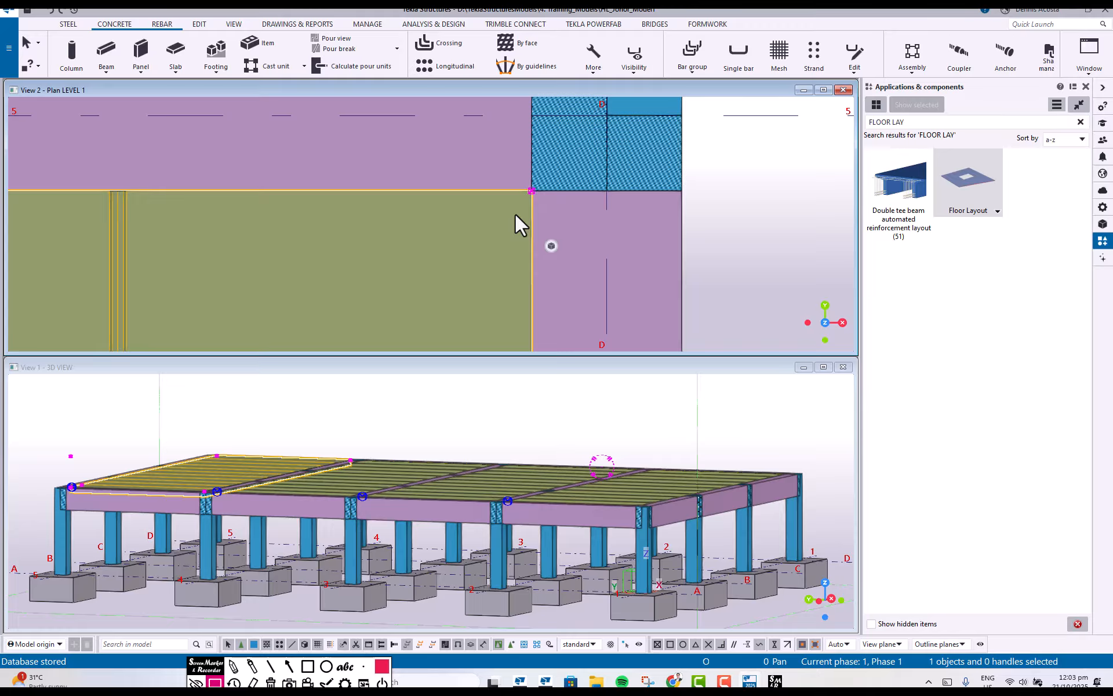
Area-select the floor layout's corner handle near D5 and move it onto the outer corner of the beam on grid line D
left_click_drag(462, 131, 650, 277)
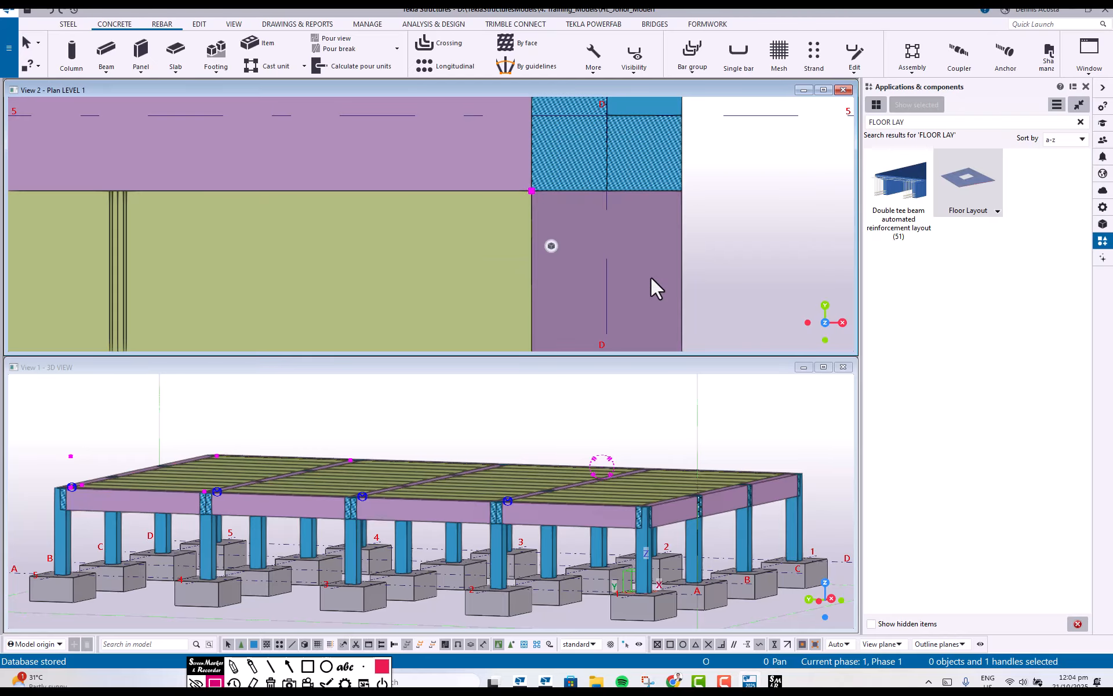
right_click(496, 179)
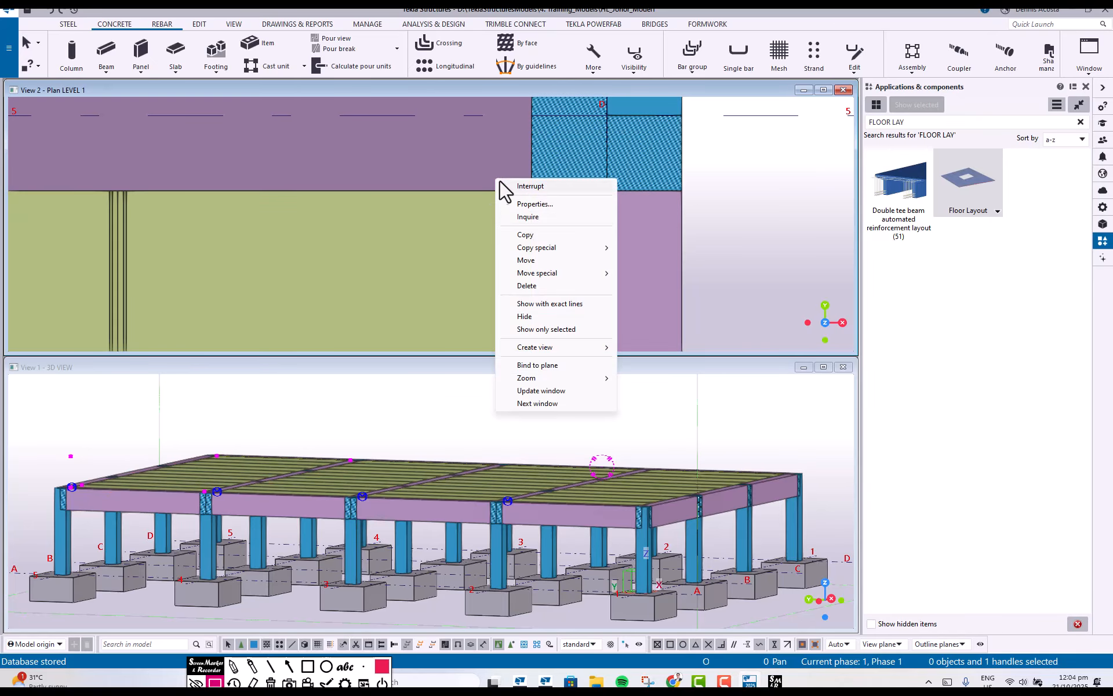
left_click(532, 259)
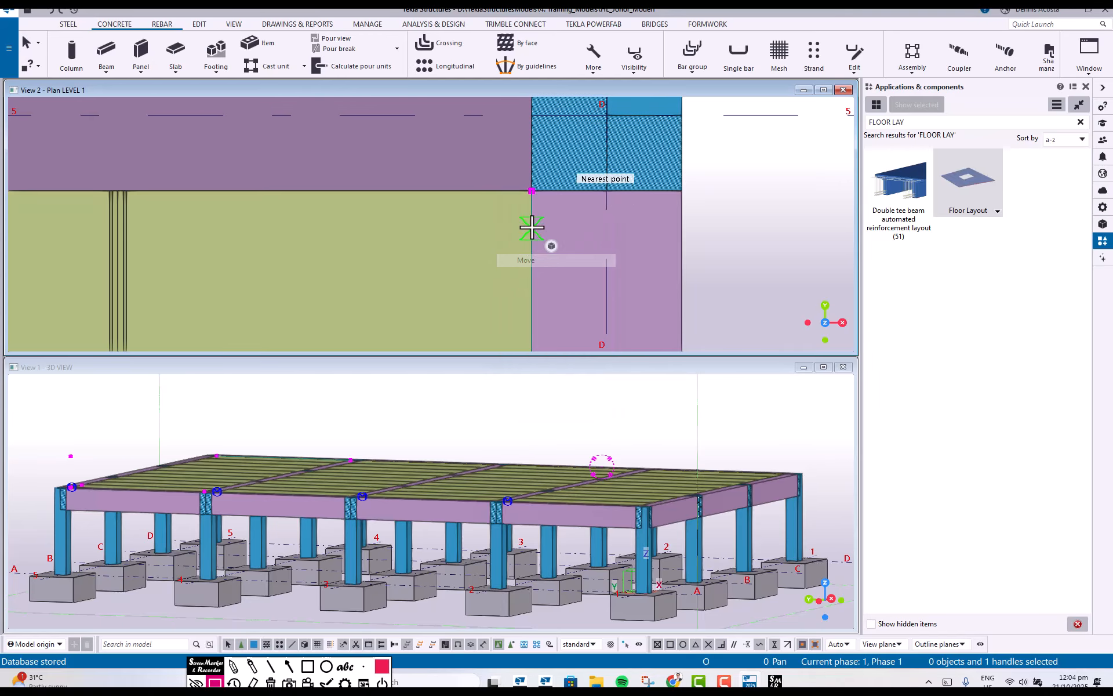
left_click(530, 192)
left_click(684, 194)
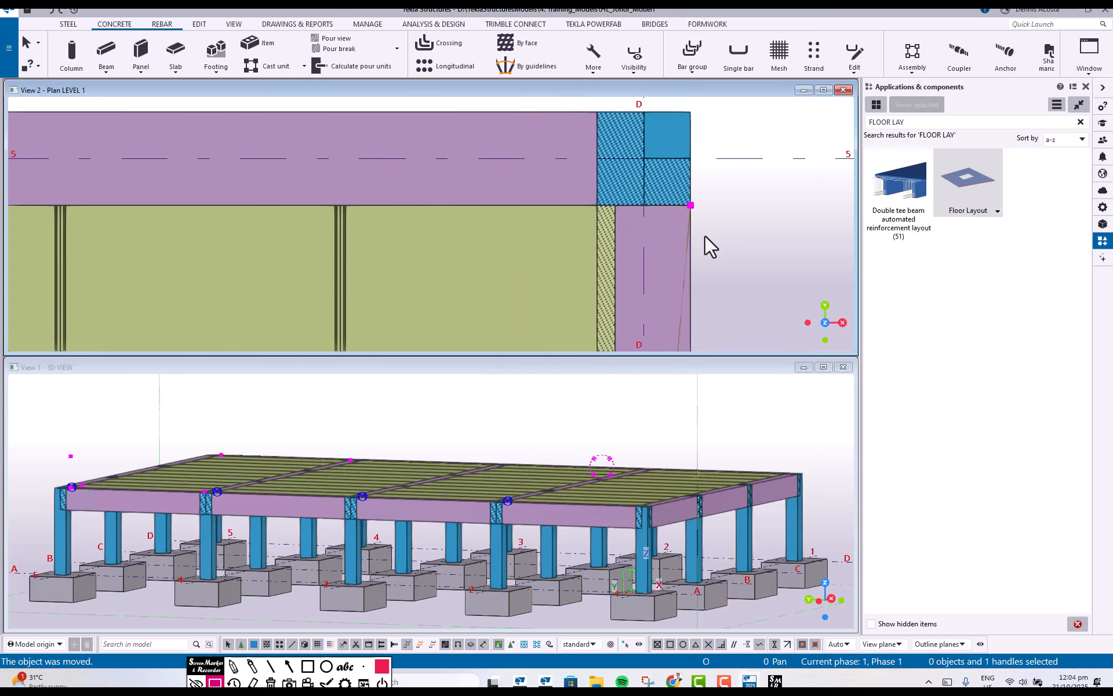
scroll(696, 197, "down", 5)
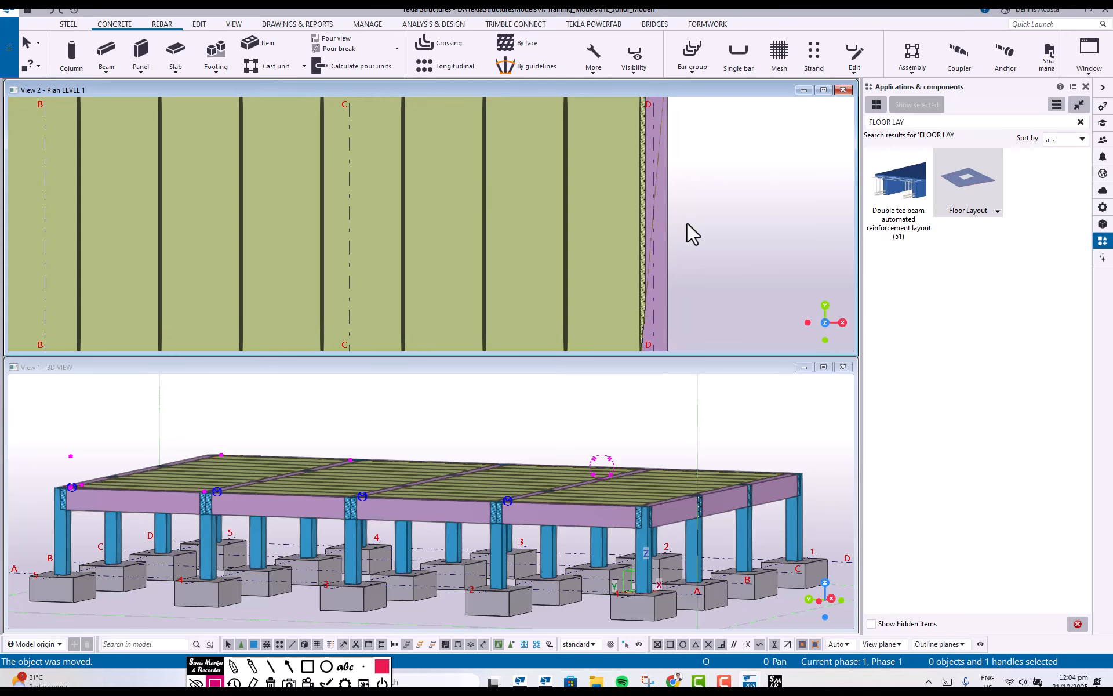
scroll(641, 165, "up", 5)
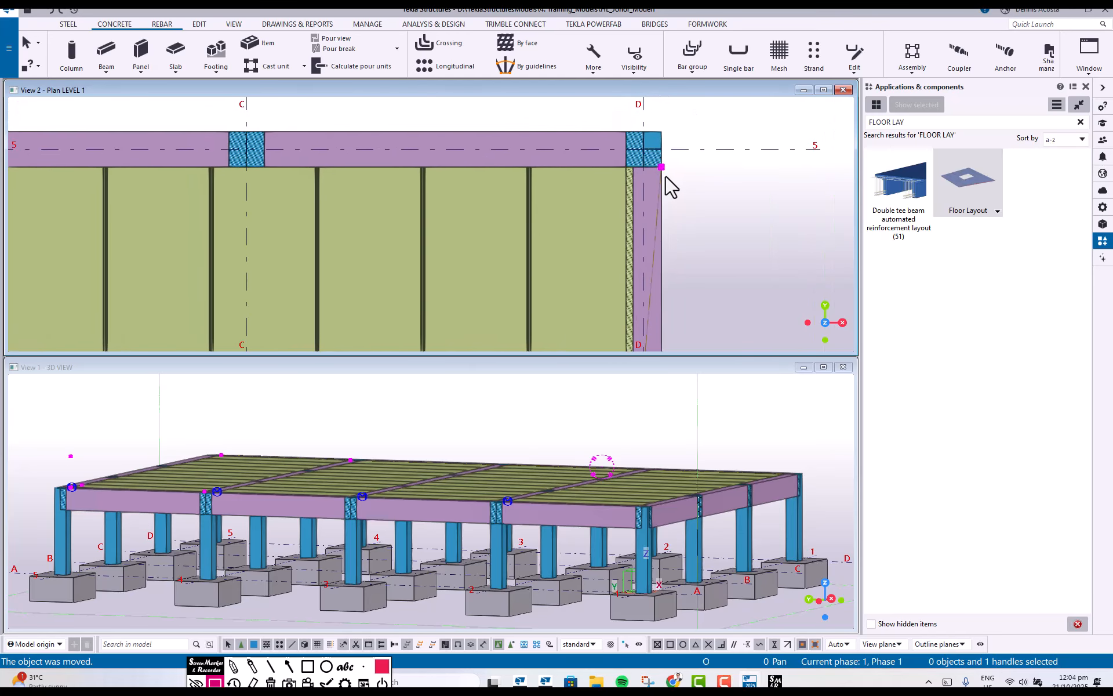
Try to move the whole floor layout between grid lines 4 and 5 from its D5 corner to a point on grid line 5 outside the column
left_click(532, 198)
right_click(672, 153)
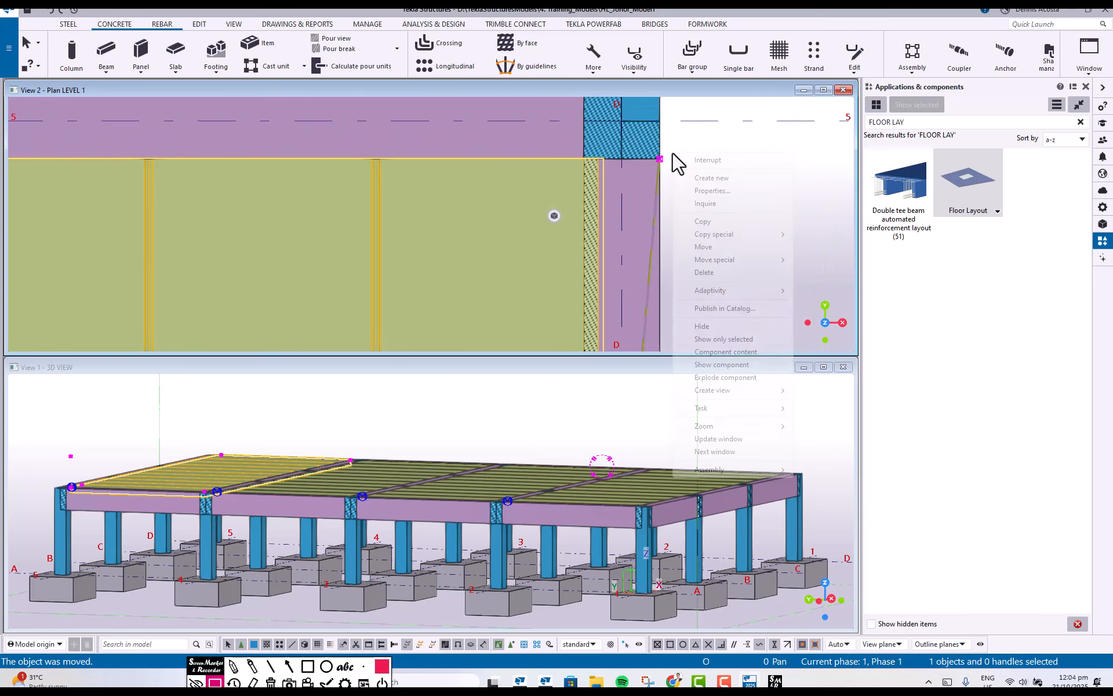
left_click(703, 247)
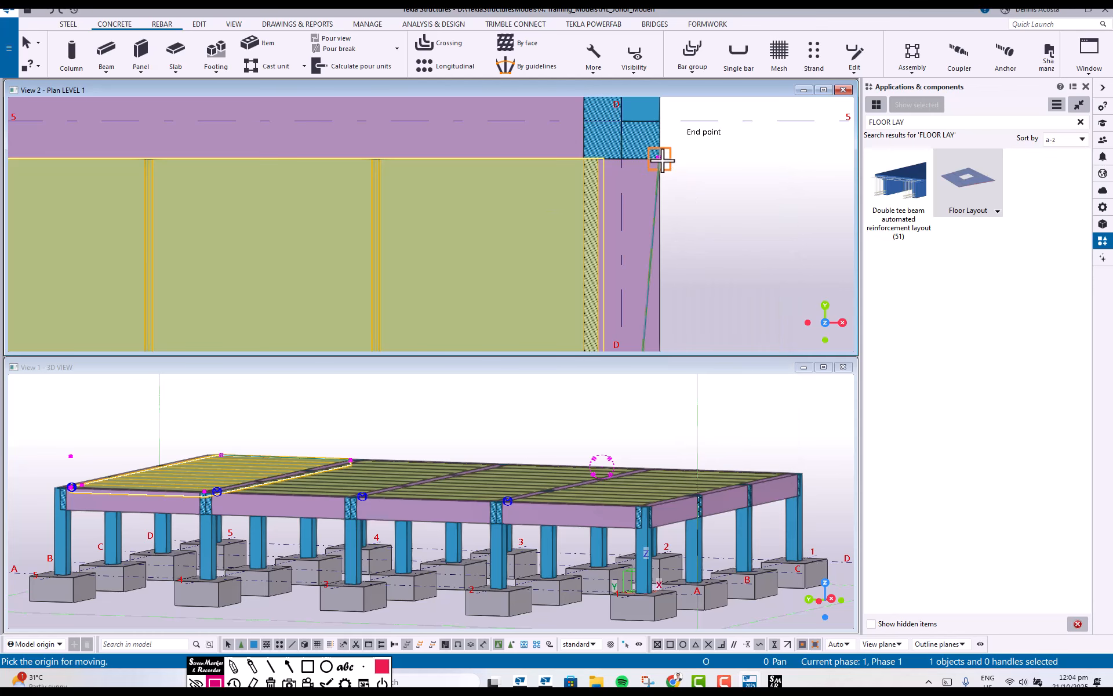
left_click(660, 158)
left_click(691, 125)
scroll(681, 231, "down", 5)
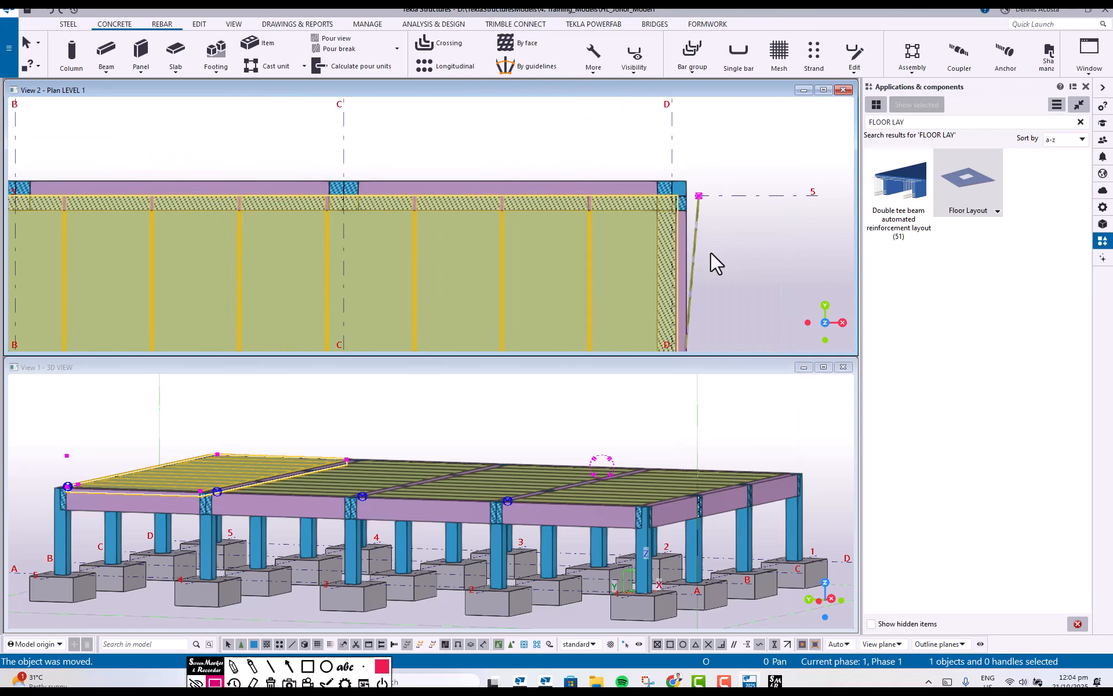
scroll(777, 190, "down", 3)
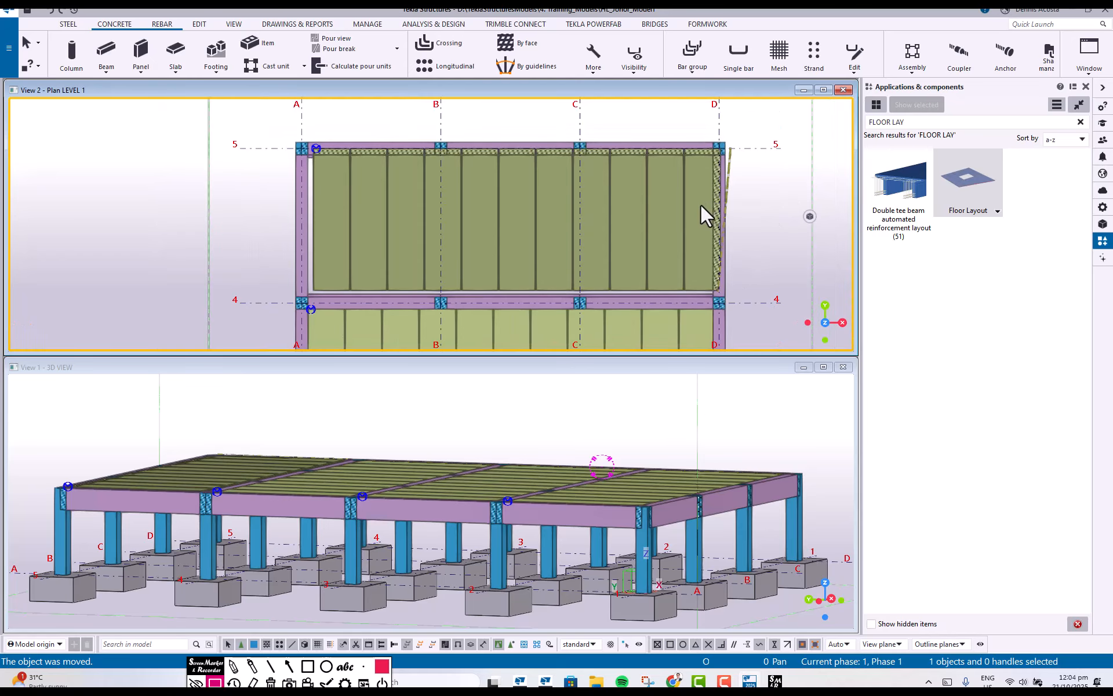
left_click(735, 193)
Select the floor layout between grid lines 4 and 5 and area-select only its corner handle at the D5 column
scroll(697, 168, "up", 3)
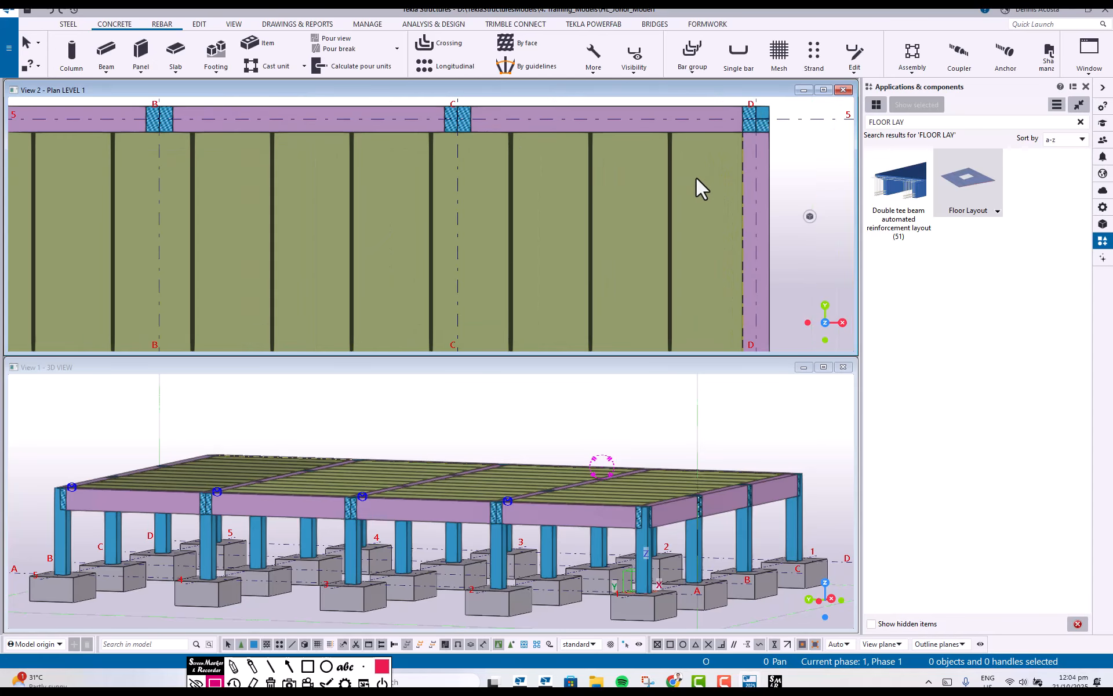
scroll(718, 173, "up", 2)
middle_click_drag(717, 174, 566, 261)
scroll(571, 244, "up", 2)
left_click(572, 229)
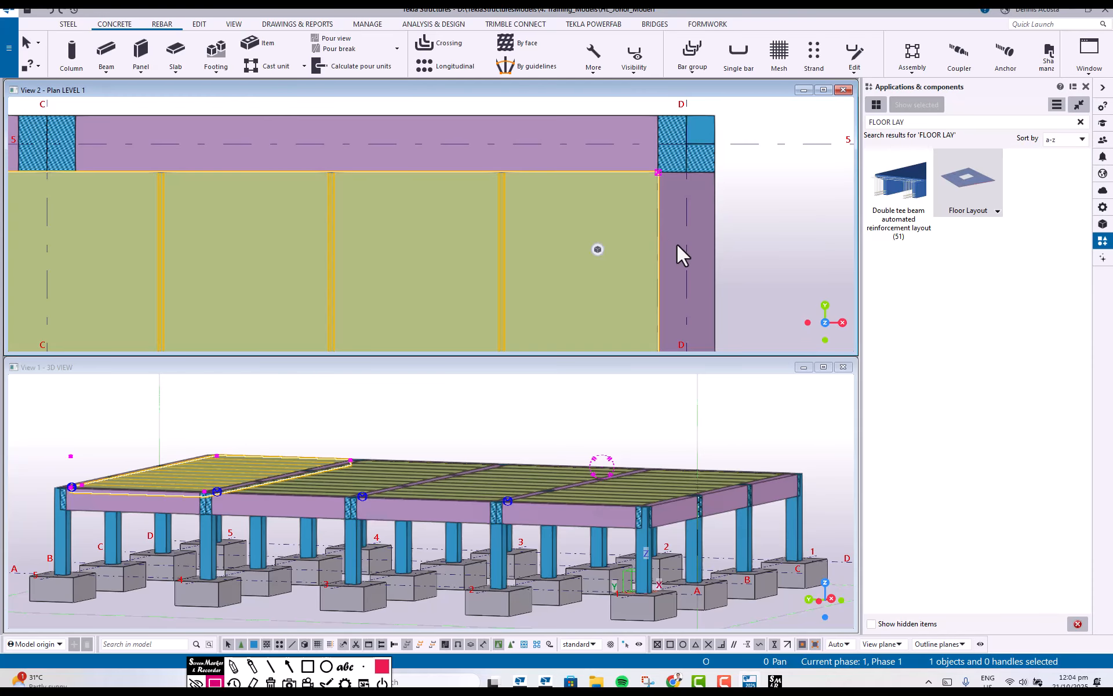
left_click_drag(659, 166, 754, 240)
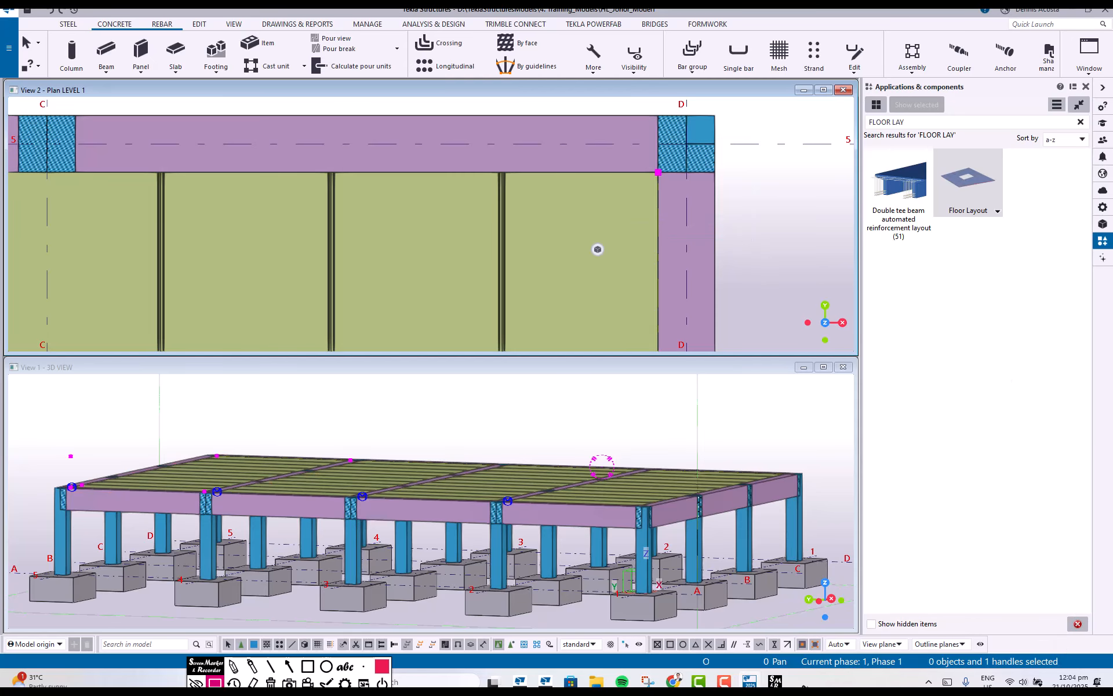
left_click(782, 678)
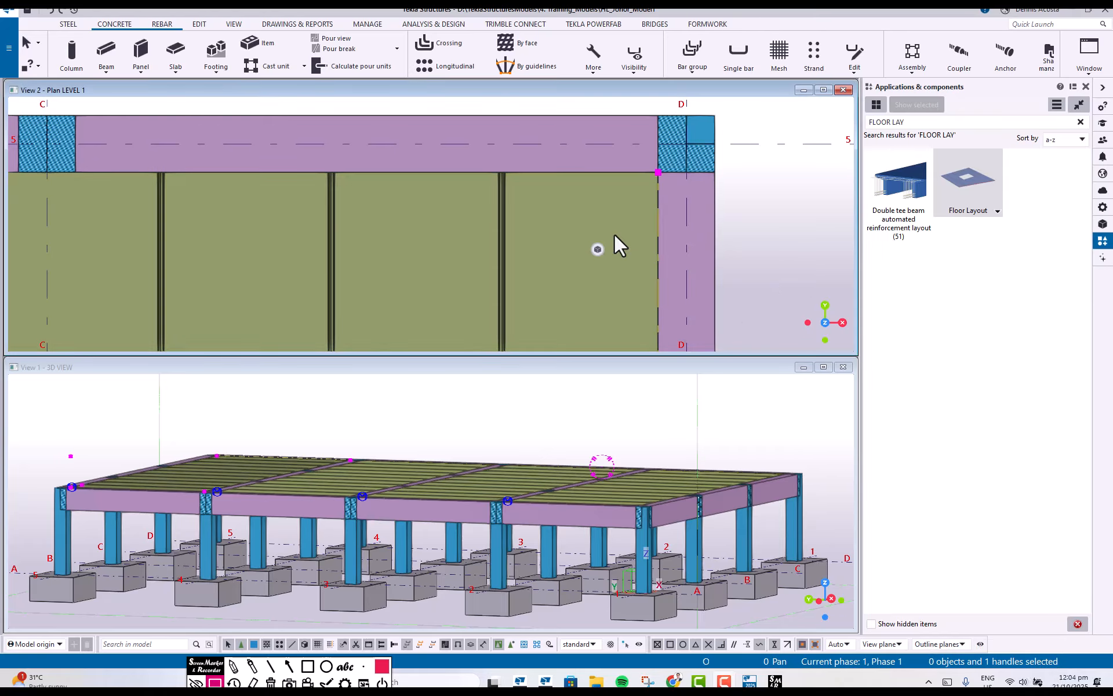
Reselect the floor layout between grid lines 4 and 5 and review the slab bays across the whole plan
left_click(614, 234)
left_click(657, 174)
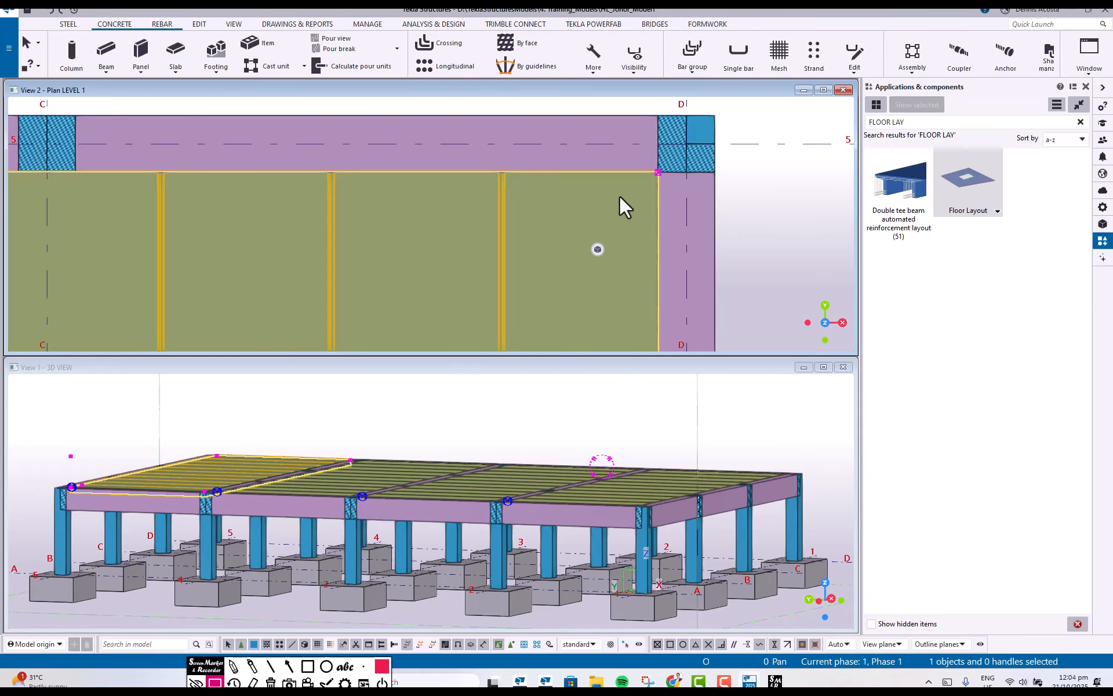
left_click(643, 174)
left_click(627, 204)
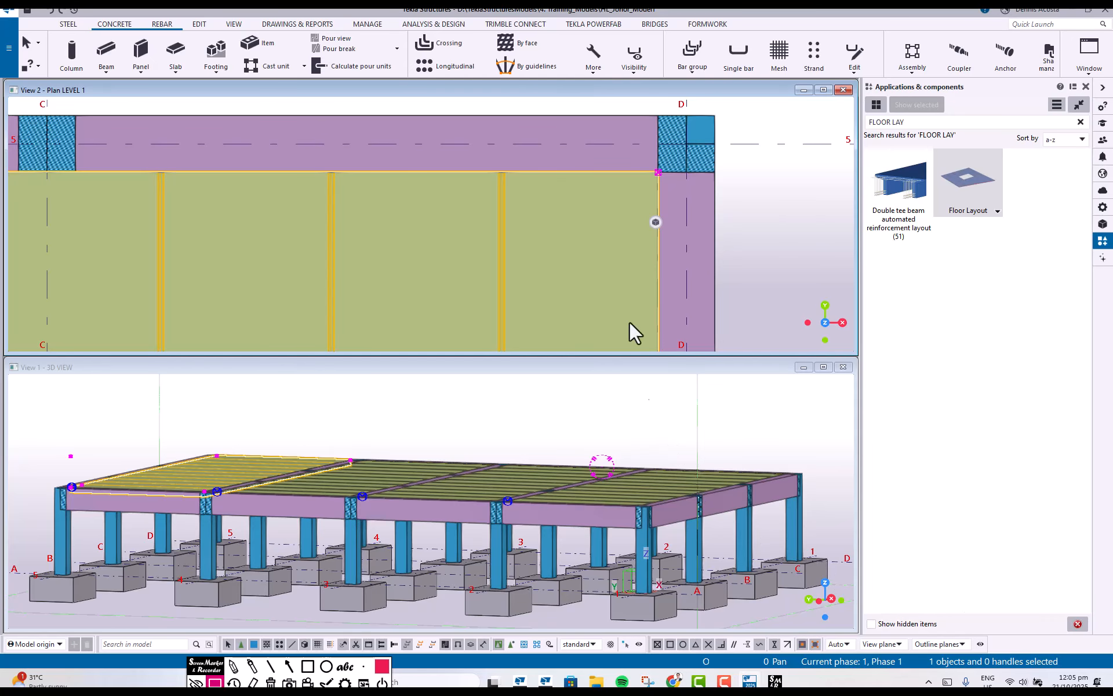
scroll(621, 290, "down", 5)
scroll(542, 174, "down", 5)
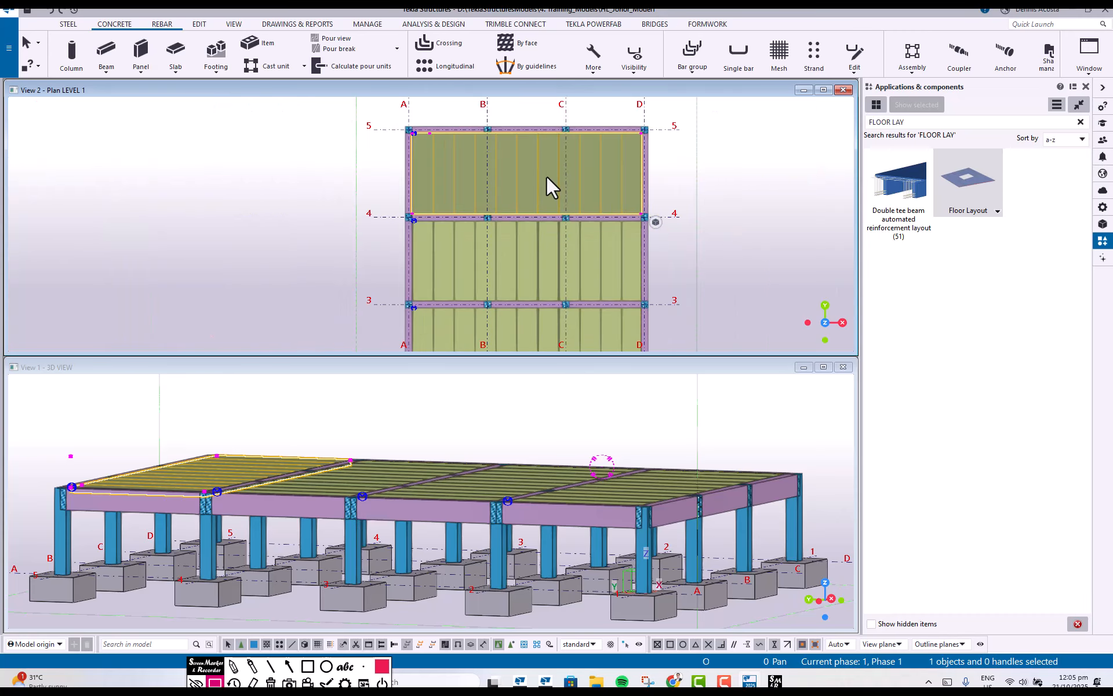
scroll(555, 241, "down", 2)
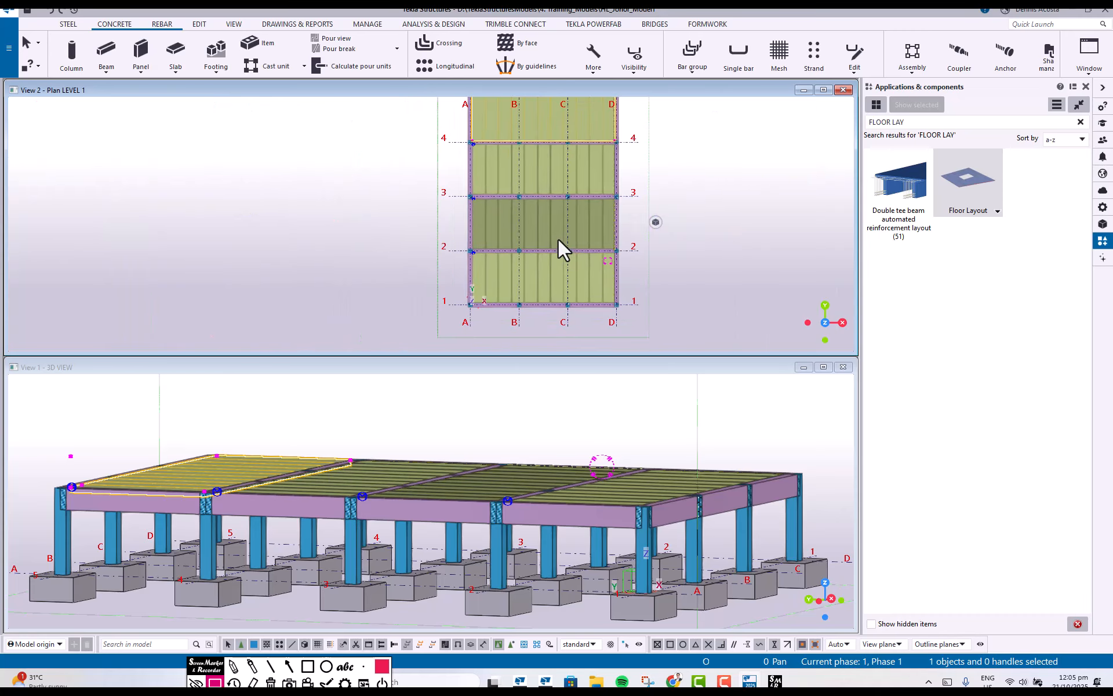
scroll(558, 239, "down", 1)
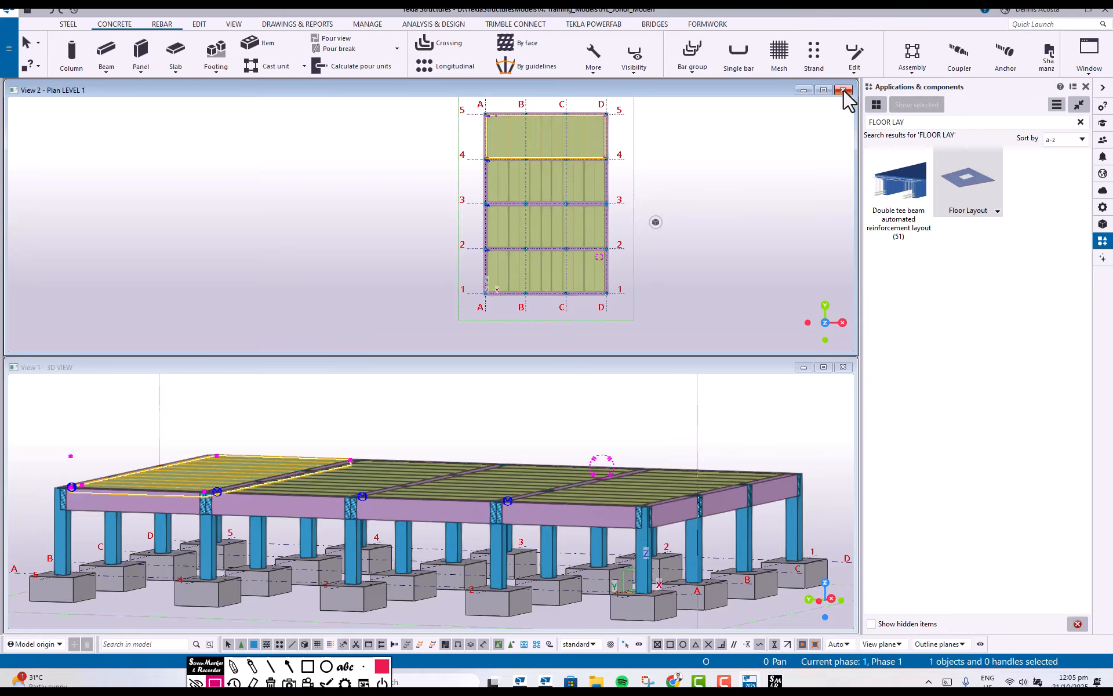
Clear the selection of the floor layout between grid lines 4 and 5 in the Level 1 plan
scroll(562, 232, "up", 2)
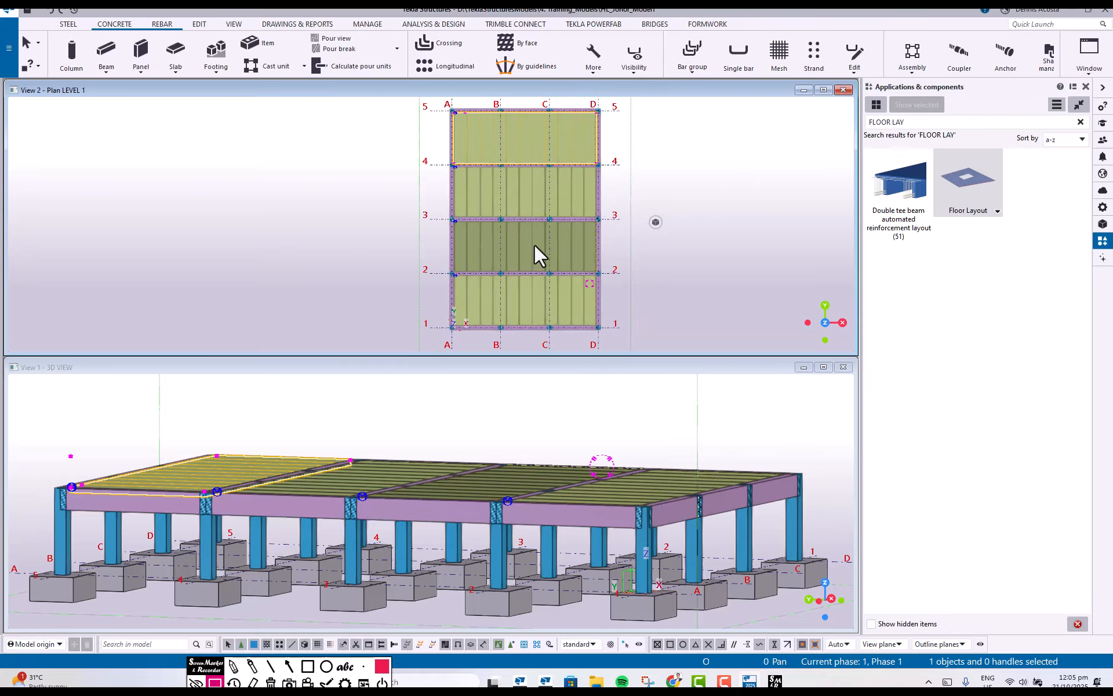
left_click(746, 178)
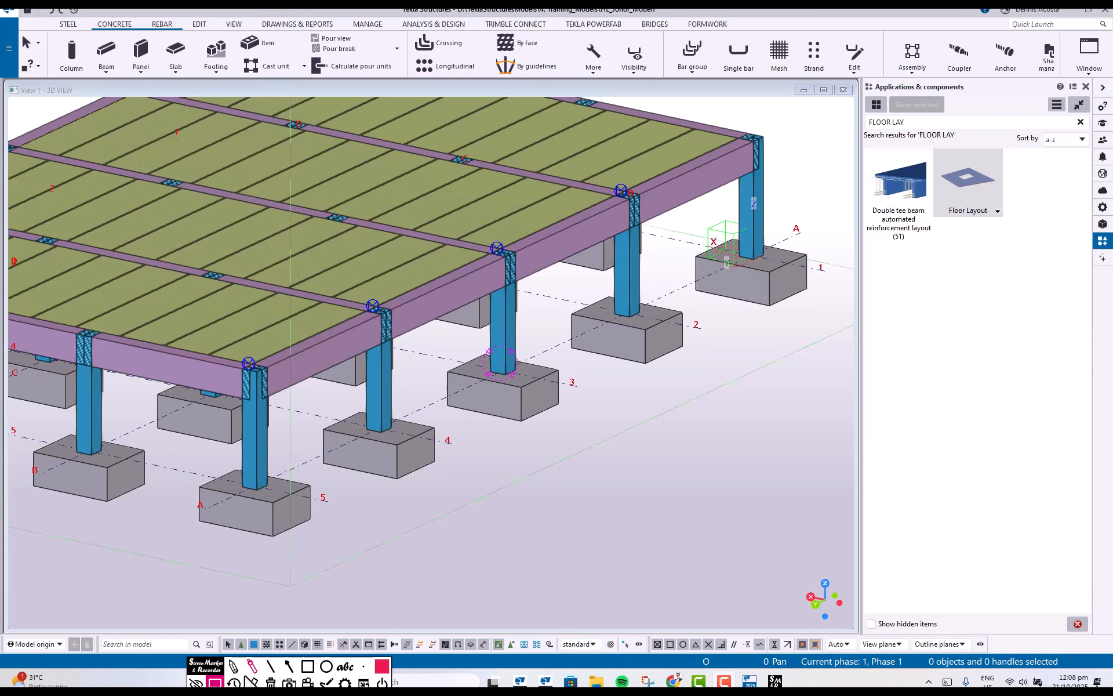
Outline the four wall bays along grid line A with the red screen marker and add arrows at corners A5 and A1
left_click(234, 667)
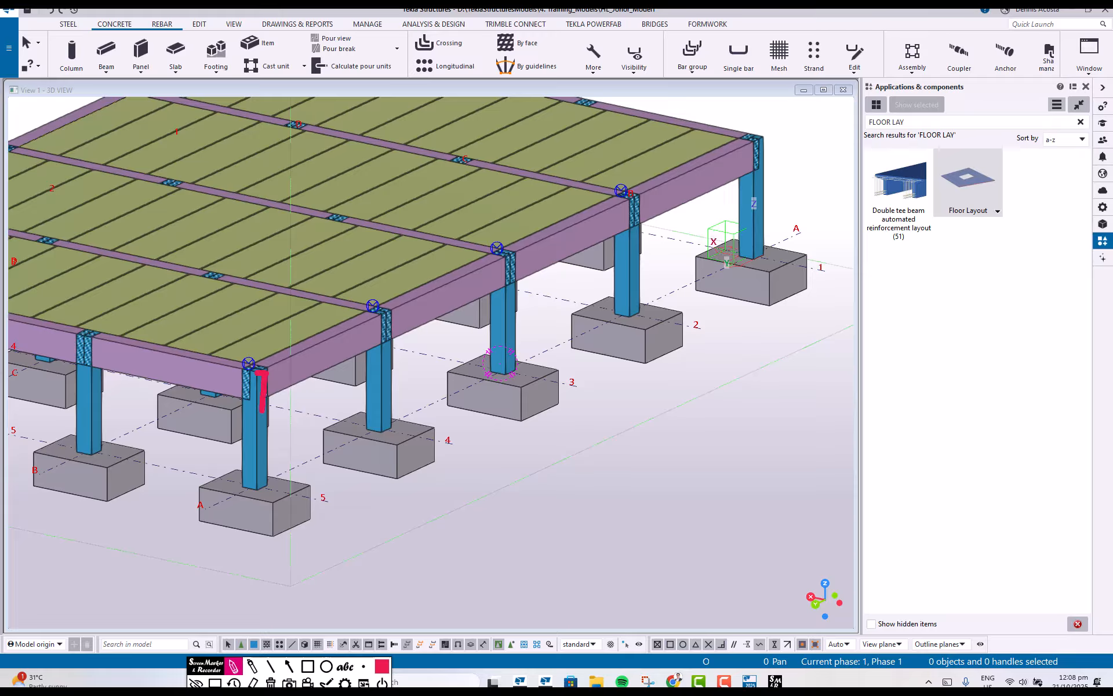
mouse_move(257, 492)
left_mouse_down()
mouse_move(256, 374)
mouse_move(367, 327)
left_mouse_up()
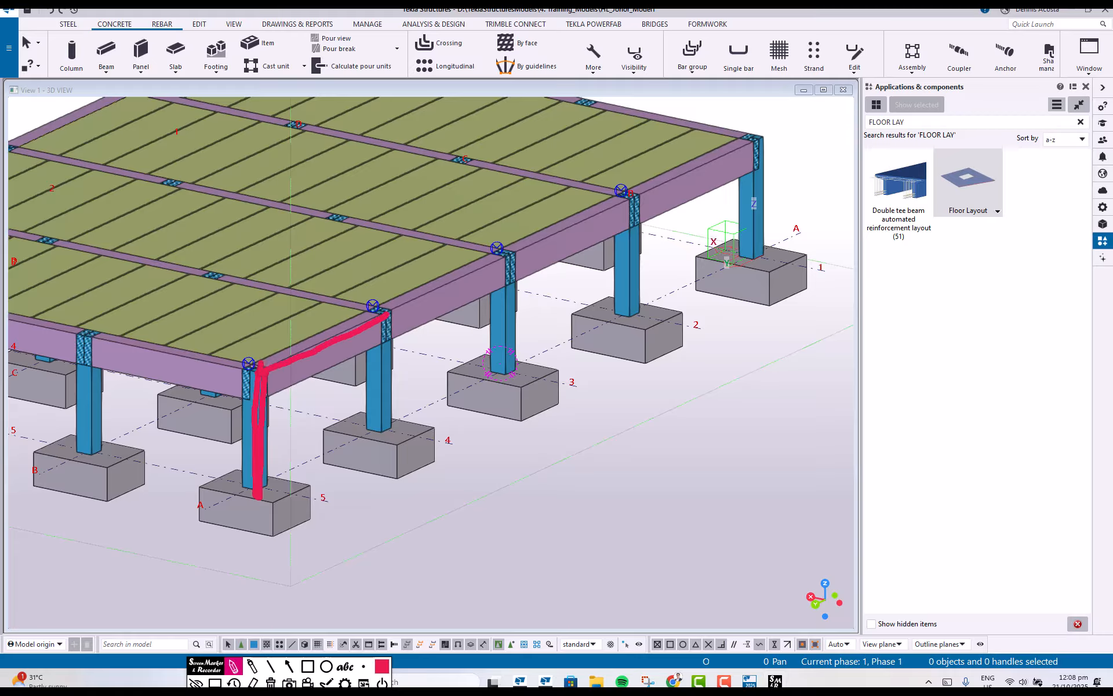
left_click_drag(382, 432, 263, 478)
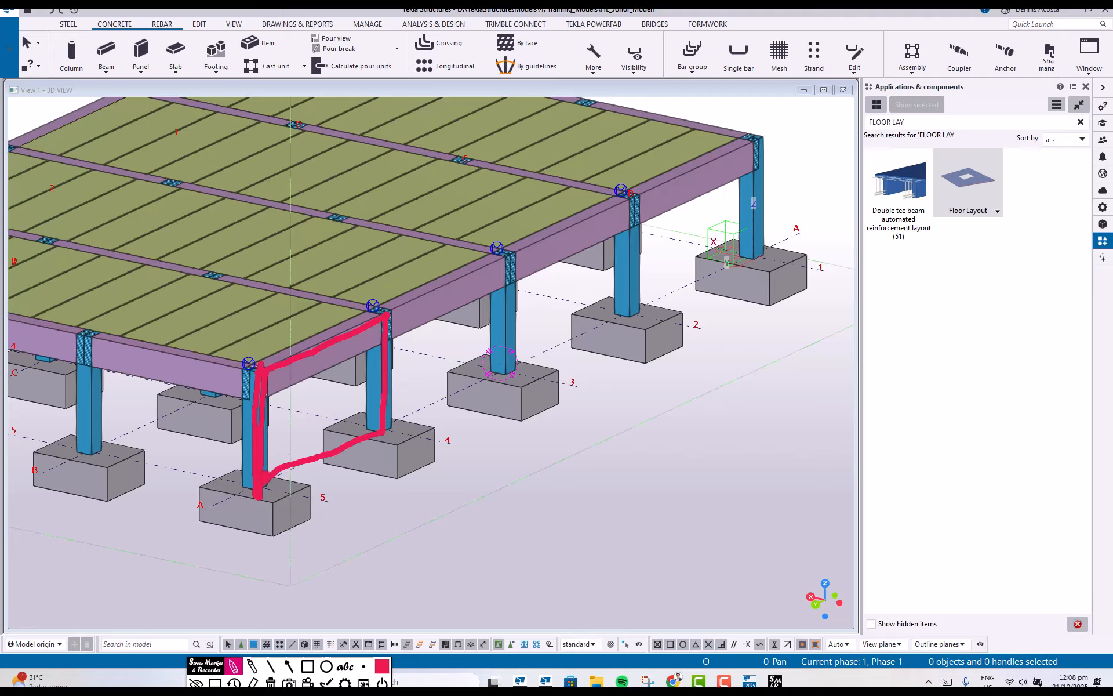
mouse_move(389, 313)
left_mouse_down()
mouse_move(476, 275)
mouse_move(511, 374)
mouse_move(413, 414)
left_mouse_up()
mouse_move(521, 256)
left_mouse_down()
mouse_move(626, 195)
mouse_move(630, 313)
mouse_move(528, 363)
left_mouse_up()
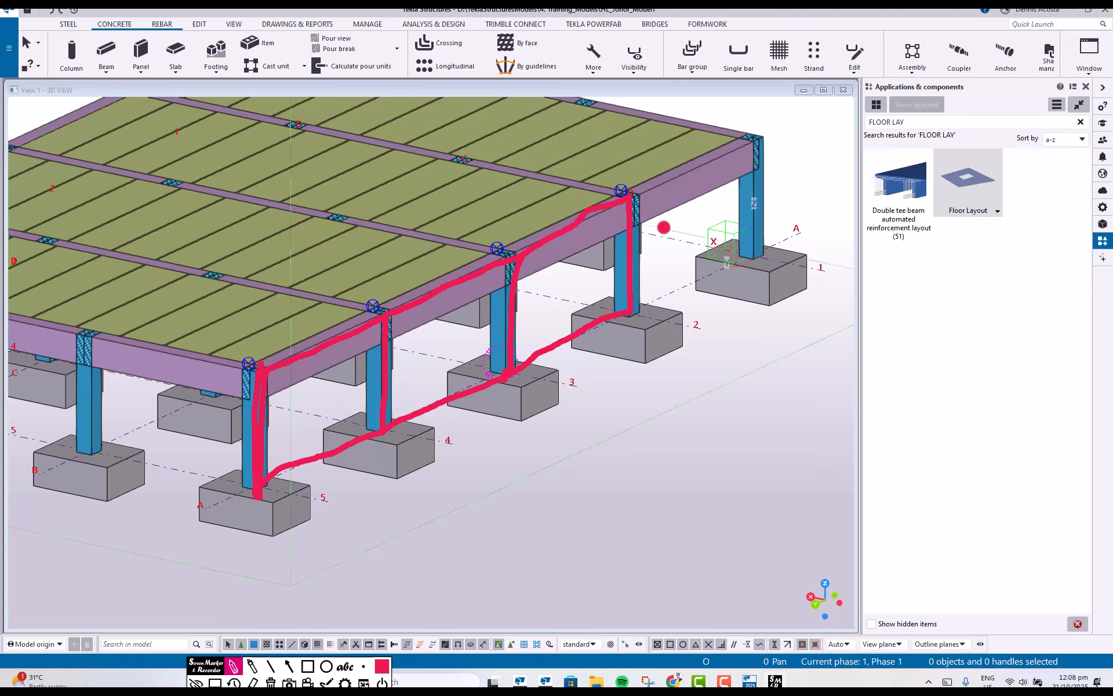
mouse_move(631, 193)
left_mouse_down()
mouse_move(714, 153)
mouse_move(762, 239)
mouse_move(638, 313)
left_mouse_up()
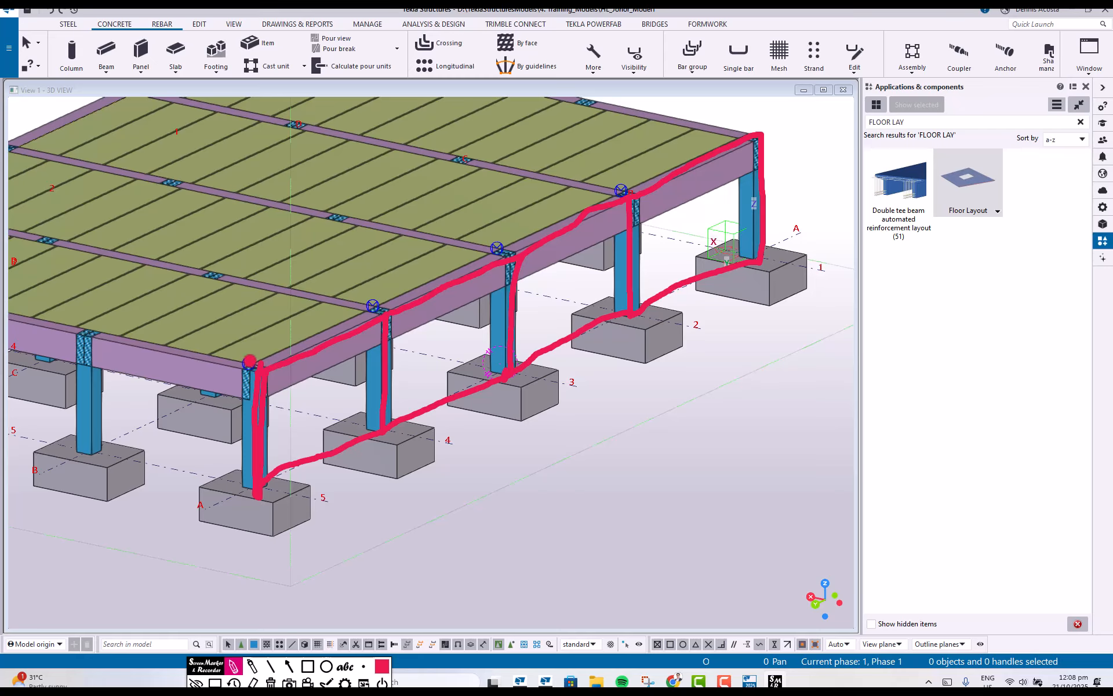
left_click_drag(249, 362, 223, 331)
left_click_drag(798, 116, 761, 131)
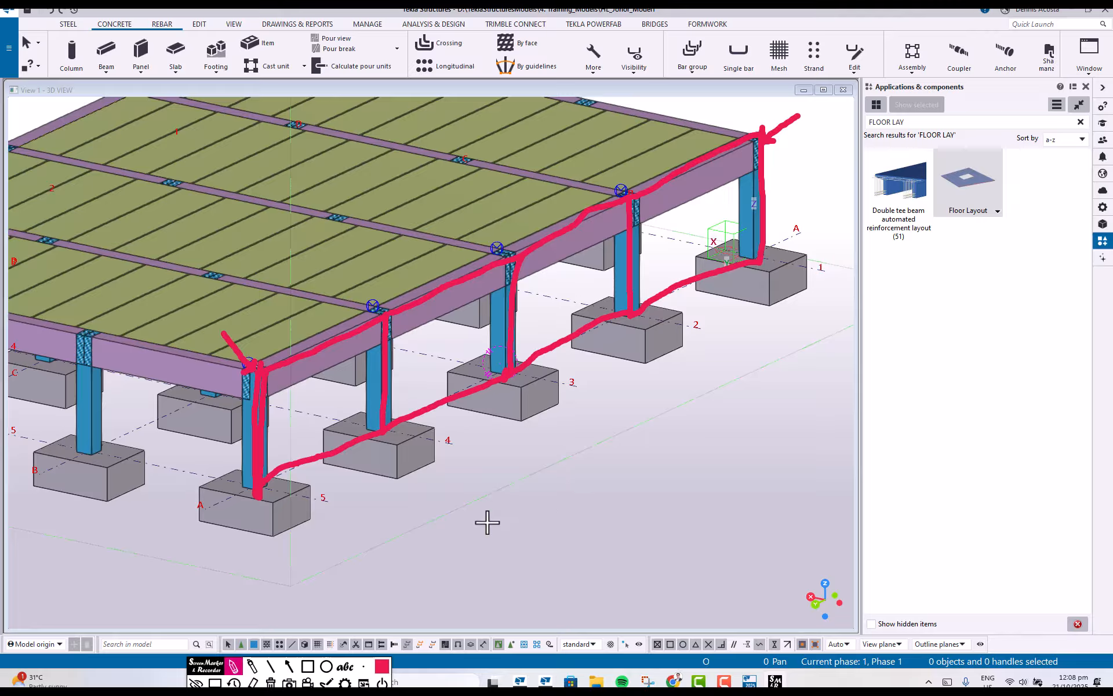
Handwrite the wall size 2800*1500 in the empty area beside the footings and start the concrete Panel command
mouse_move(490, 511)
left_mouse_down()
mouse_move(503, 525)
mouse_move(524, 510)
mouse_move(524, 524)
mouse_move(574, 514)
left_mouse_up()
mouse_move(574, 505)
left_mouse_down()
mouse_move(561, 514)
mouse_move(588, 527)
mouse_move(606, 507)
mouse_move(628, 511)
left_mouse_up()
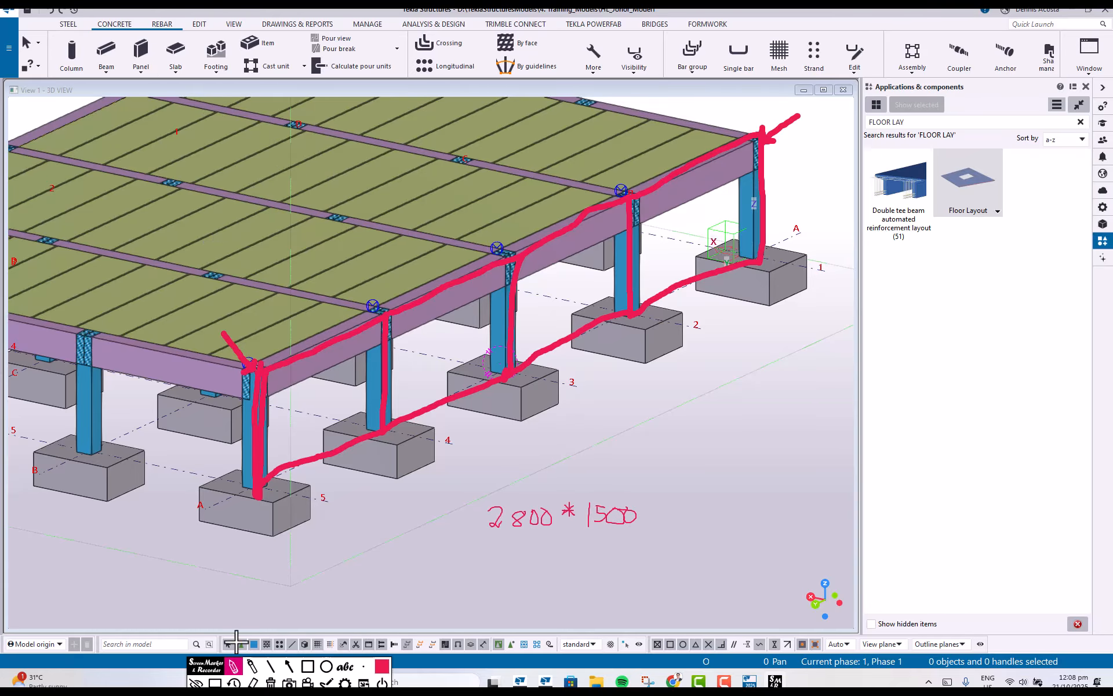
left_click(215, 683)
left_click(140, 55)
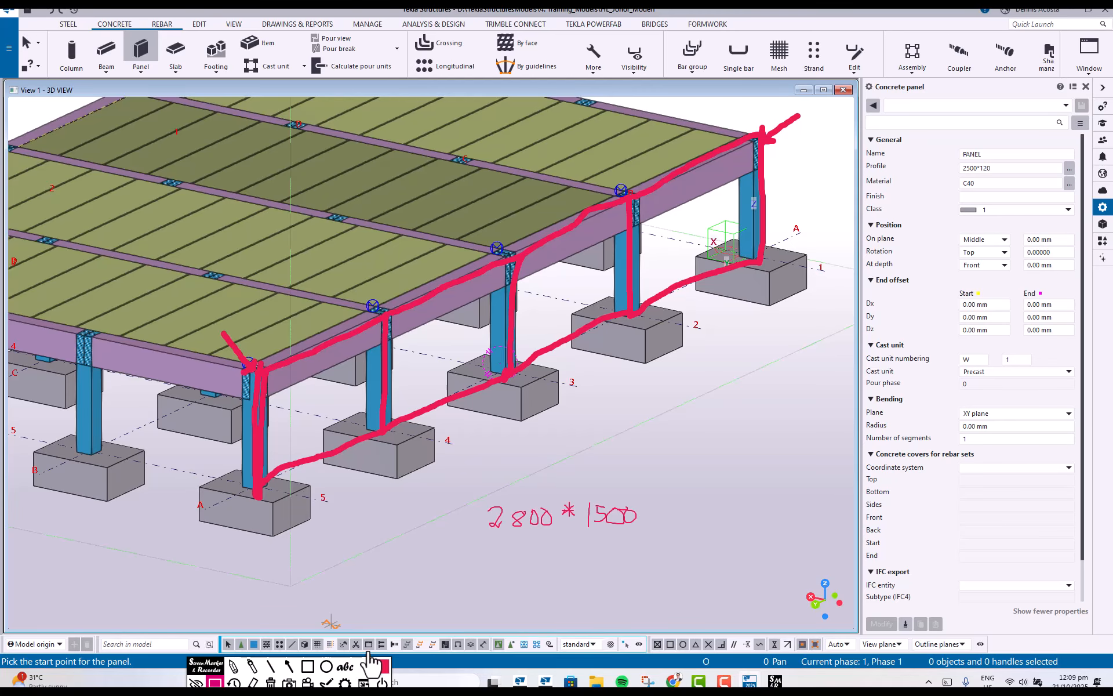
Handwrite PRECAST WALL above the 2800*1500 note, mark the panel's Name property and underline the note with the screen marker
left_click(233, 667)
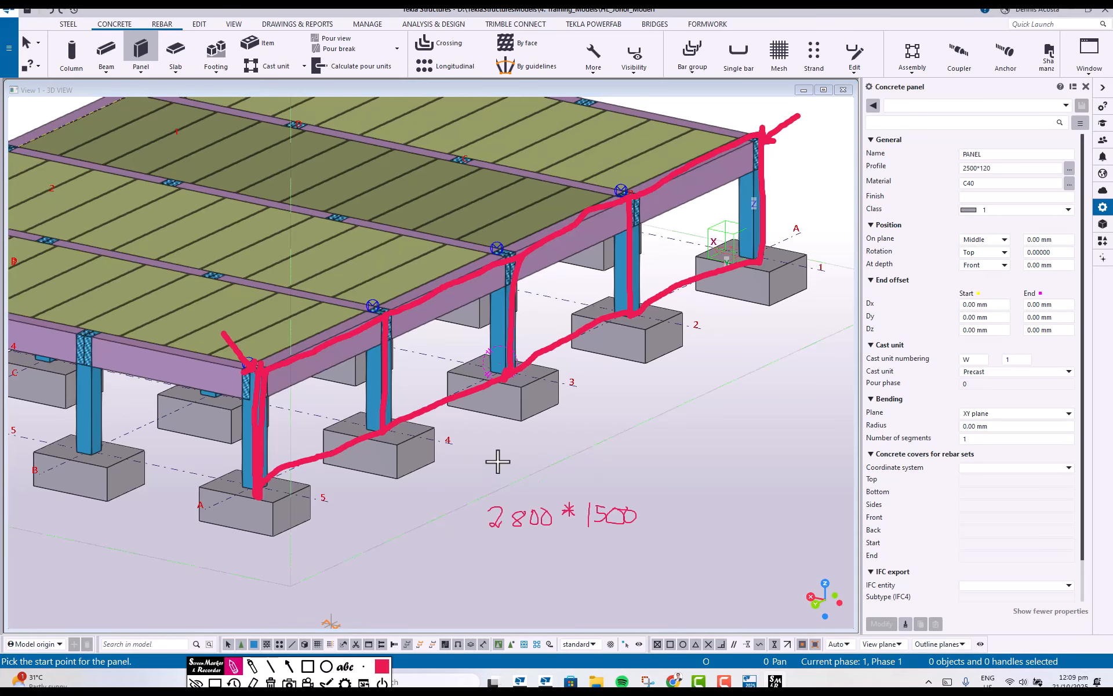
left_click_drag(498, 461, 496, 489)
left_click_drag(498, 465, 518, 489)
mouse_move(519, 473)
left_mouse_down()
mouse_move(537, 487)
mouse_move(549, 481)
left_mouse_up()
mouse_move(542, 476)
left_mouse_down()
mouse_move(593, 484)
mouse_move(641, 467)
mouse_move(672, 487)
mouse_move(676, 467)
mouse_move(690, 487)
mouse_move(703, 457)
left_mouse_up()
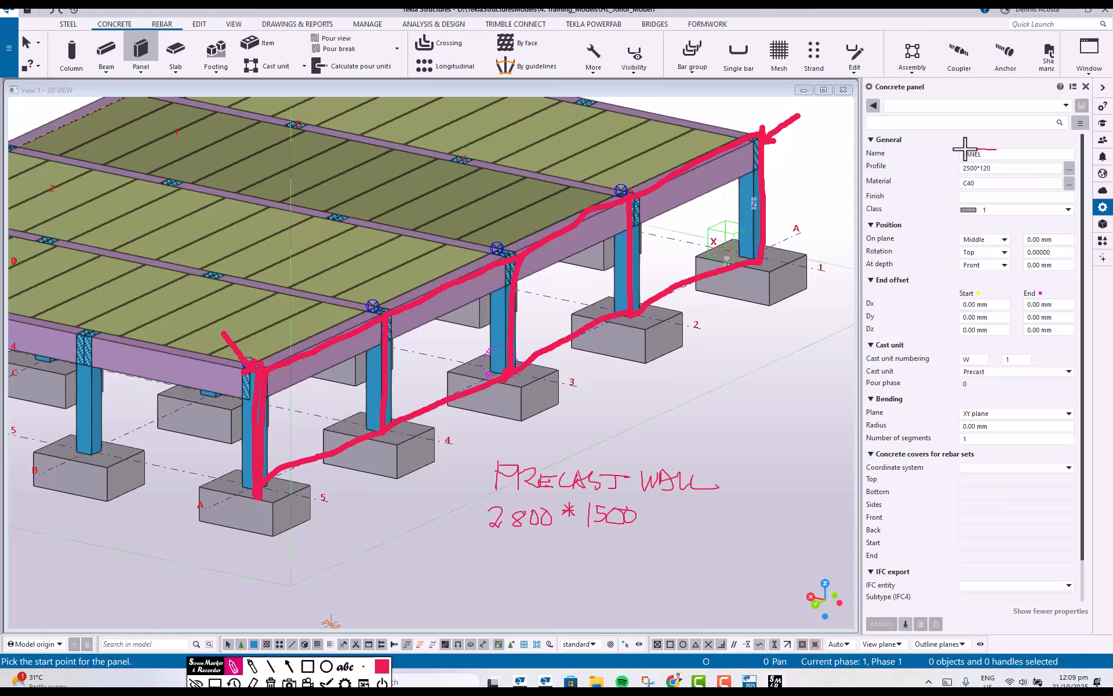
left_click_drag(964, 149, 996, 150)
left_click_drag(481, 539, 682, 539)
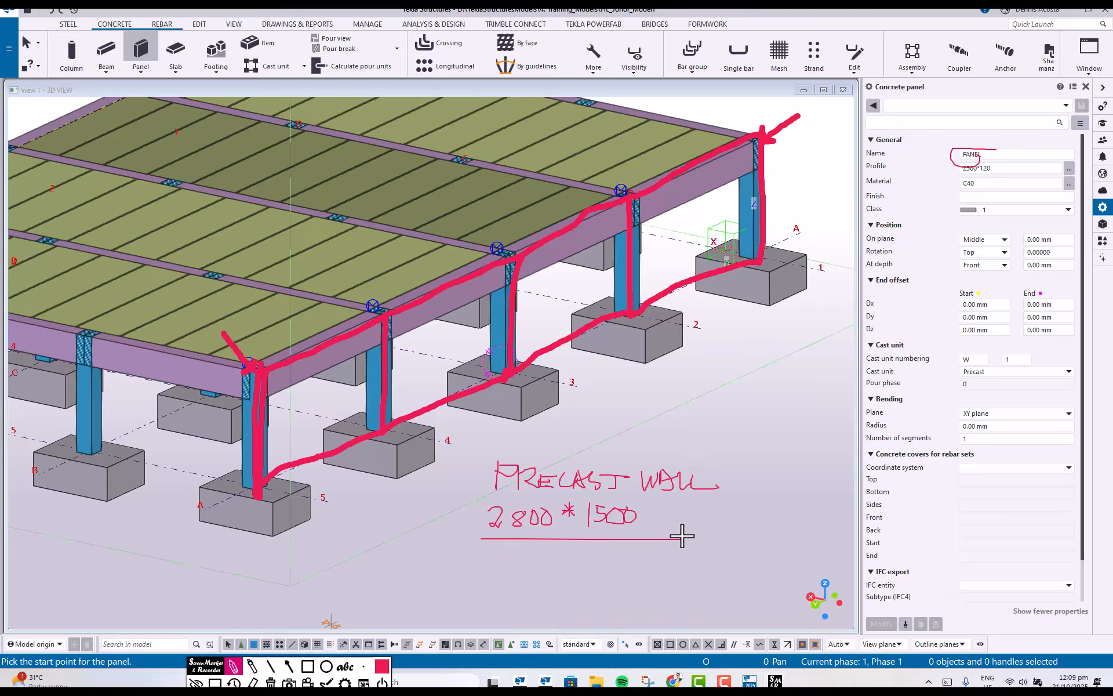